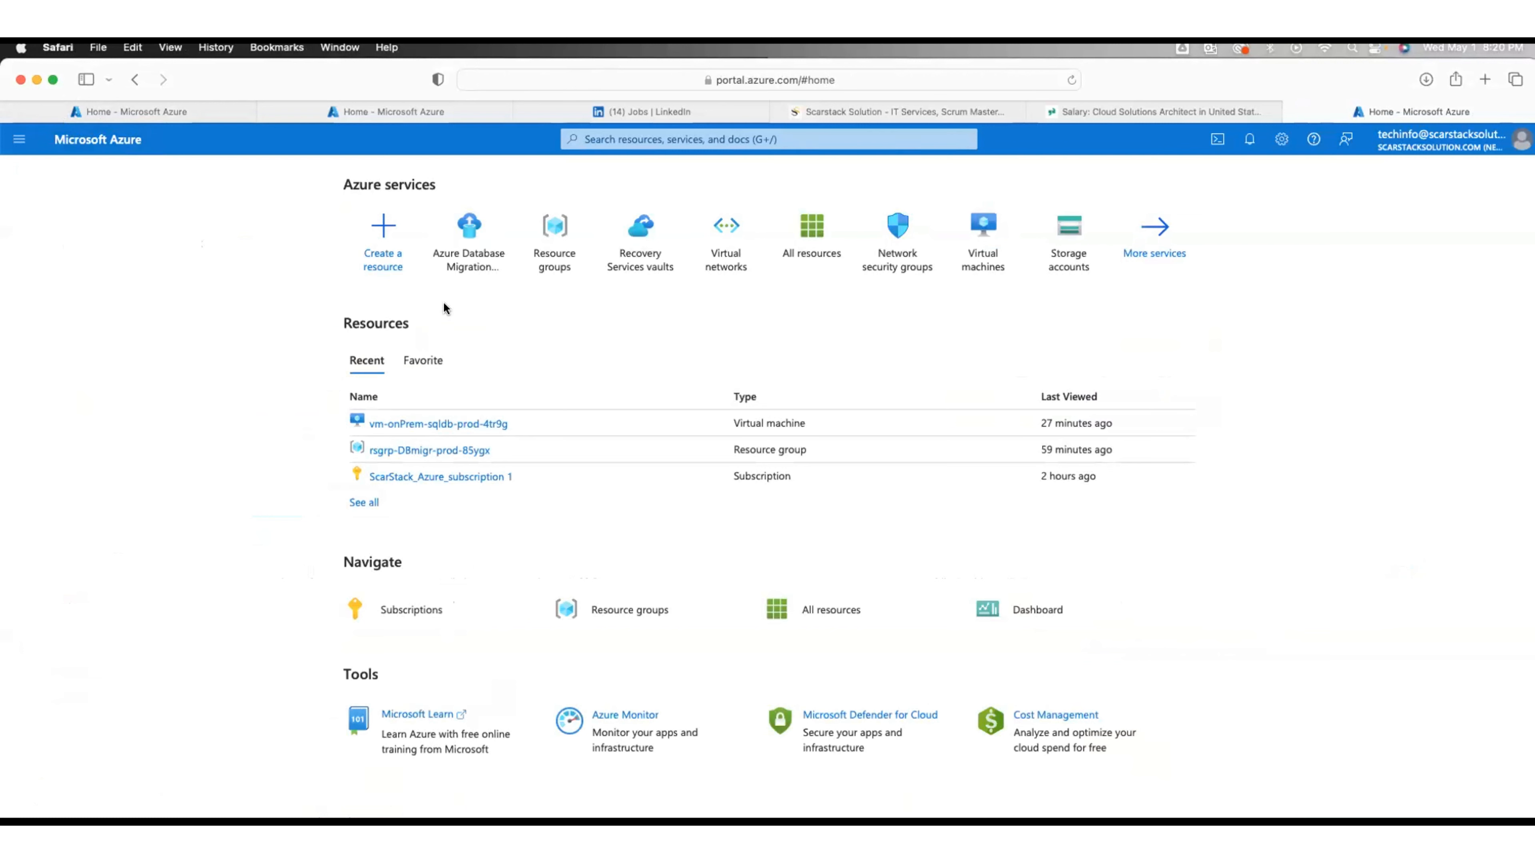
# Step: Open All services and browse the Compute, then the Containers, service categories
pyautogui.click(1178, 256)
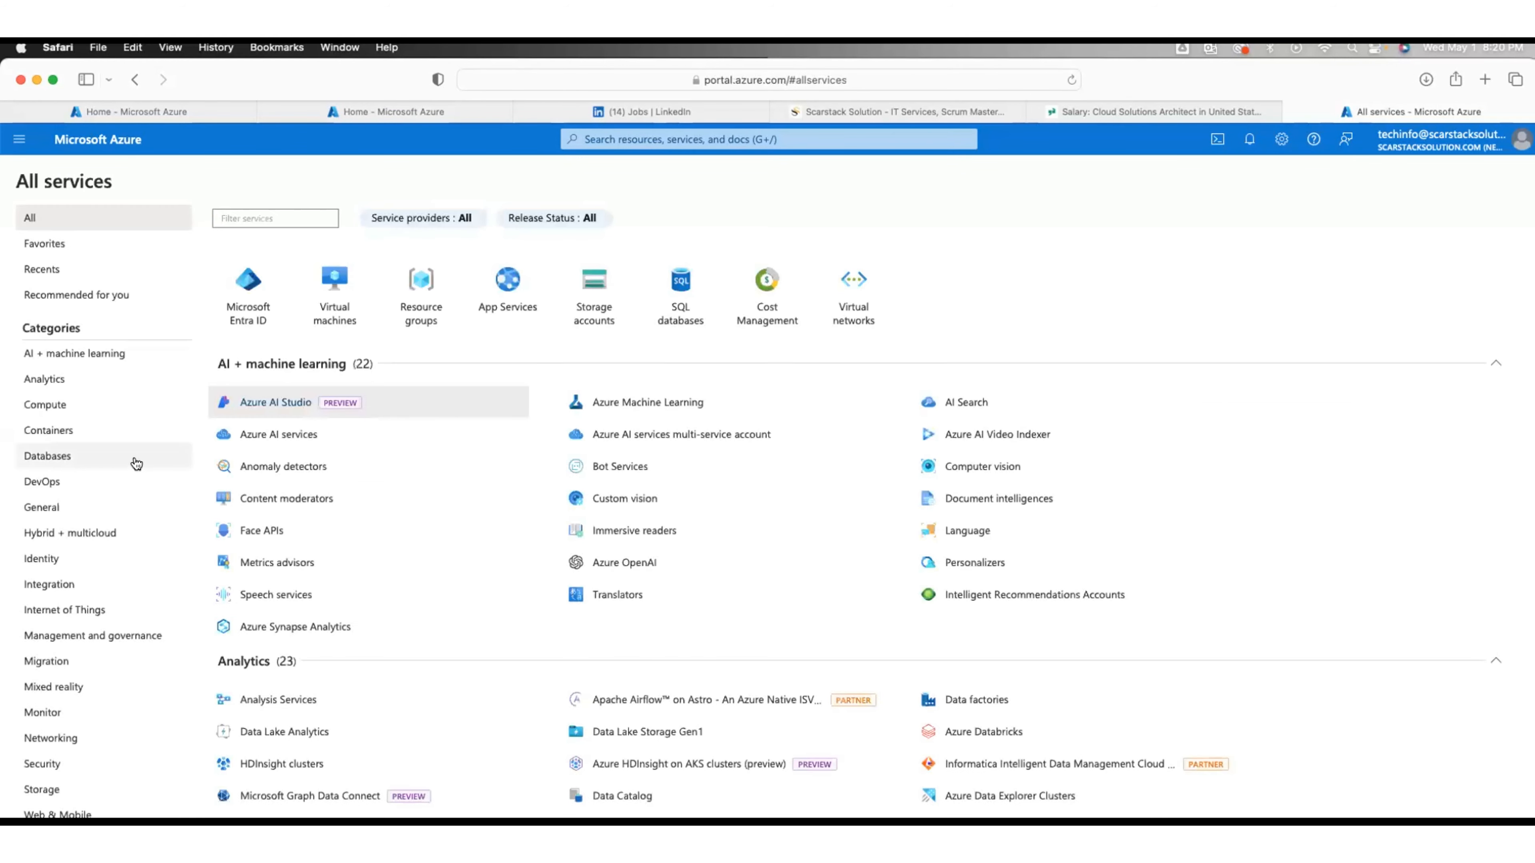
pyautogui.click(57, 405)
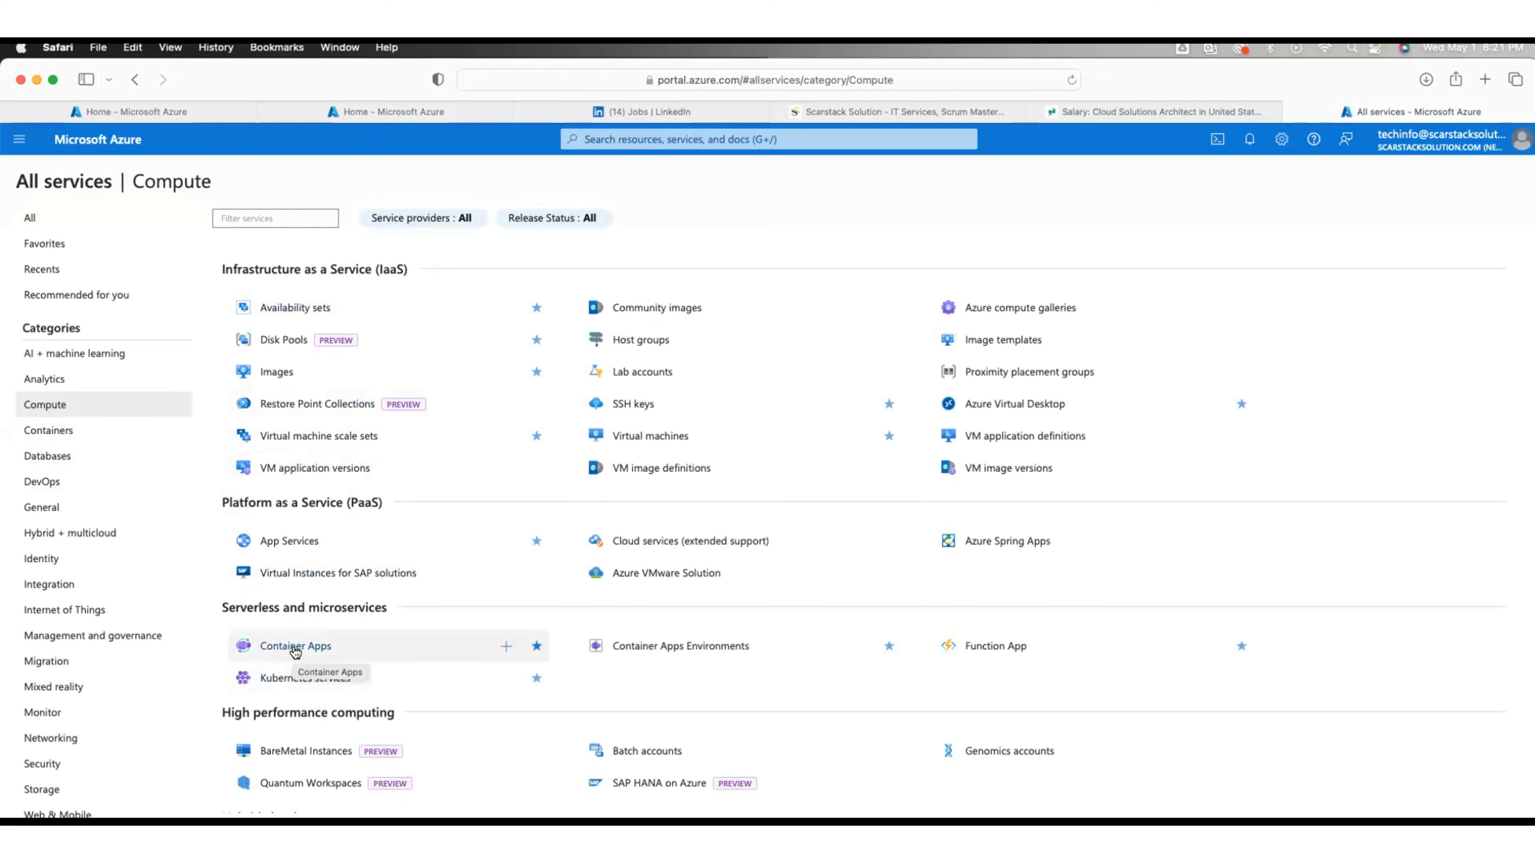
pyautogui.click(107, 436)
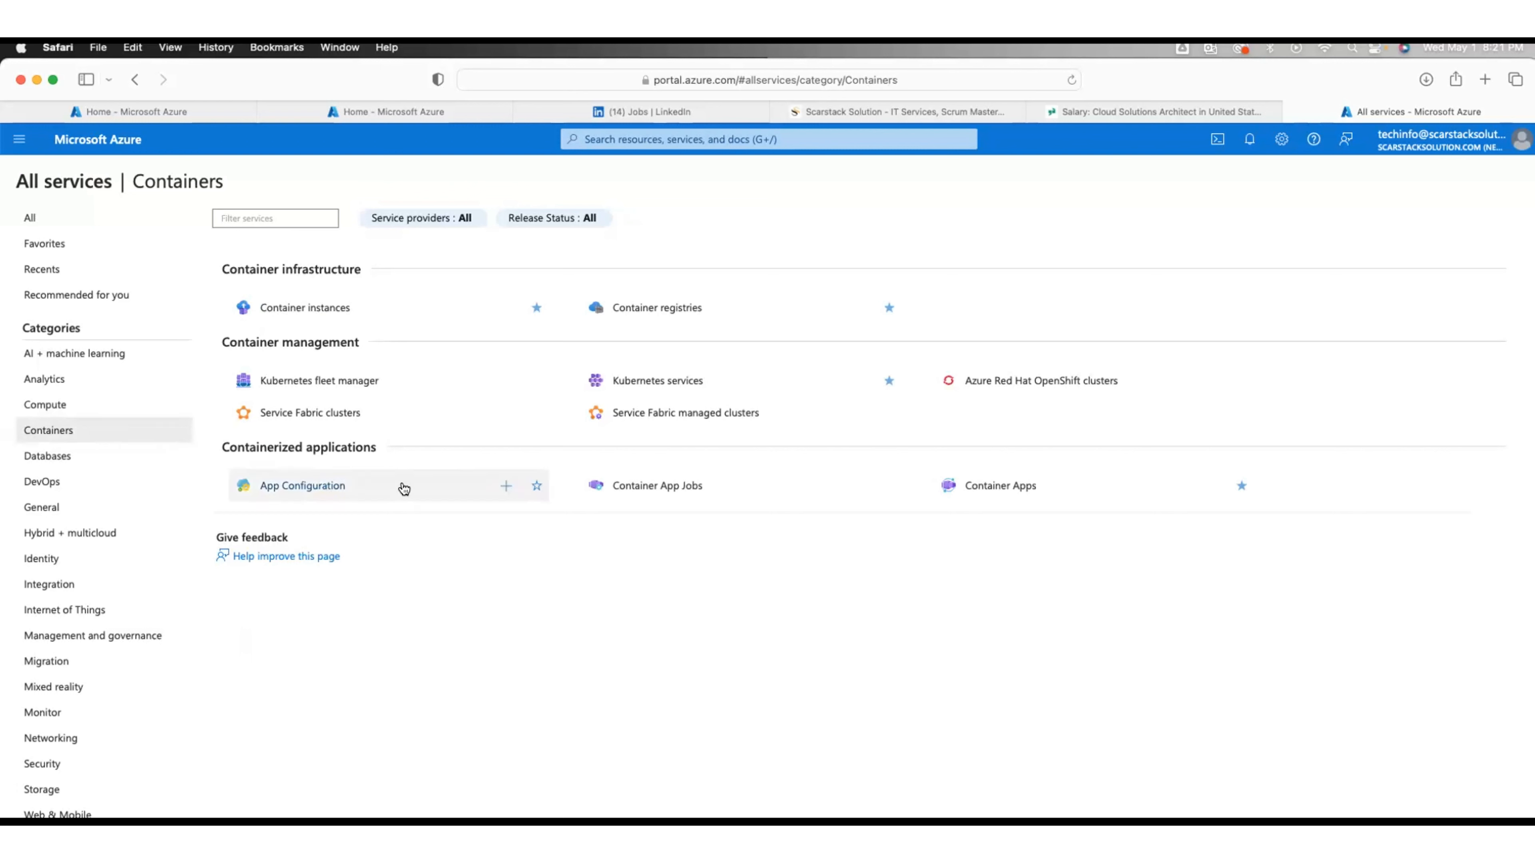
# Step: Go back to the Azure Home page
pyautogui.moveTo(403, 489)
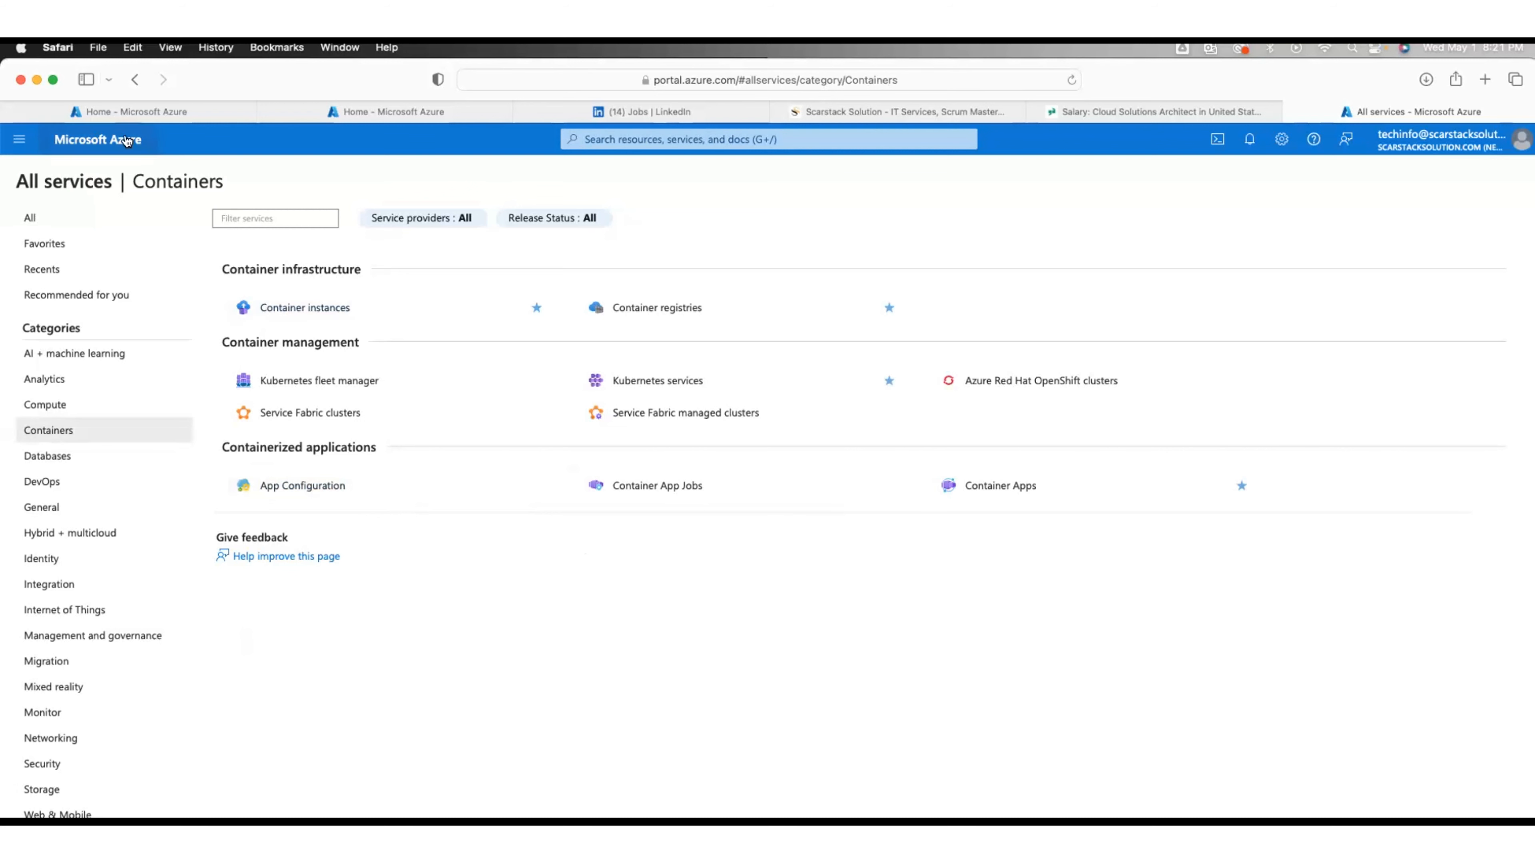
pyautogui.click(112, 139)
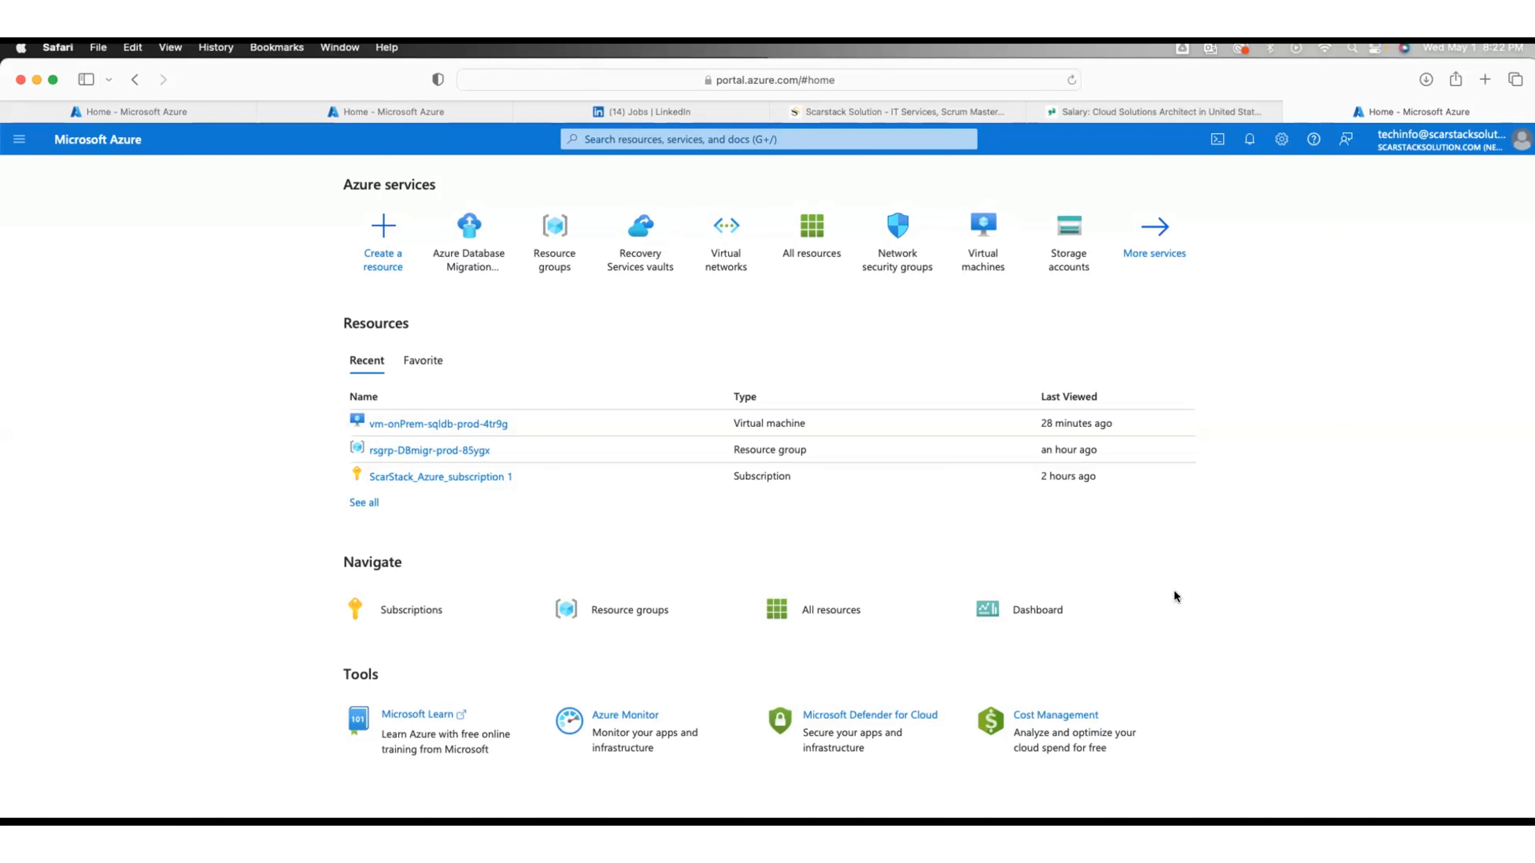
# Step: Reopen the All services list via More services on the Home page
pyautogui.click(1155, 239)
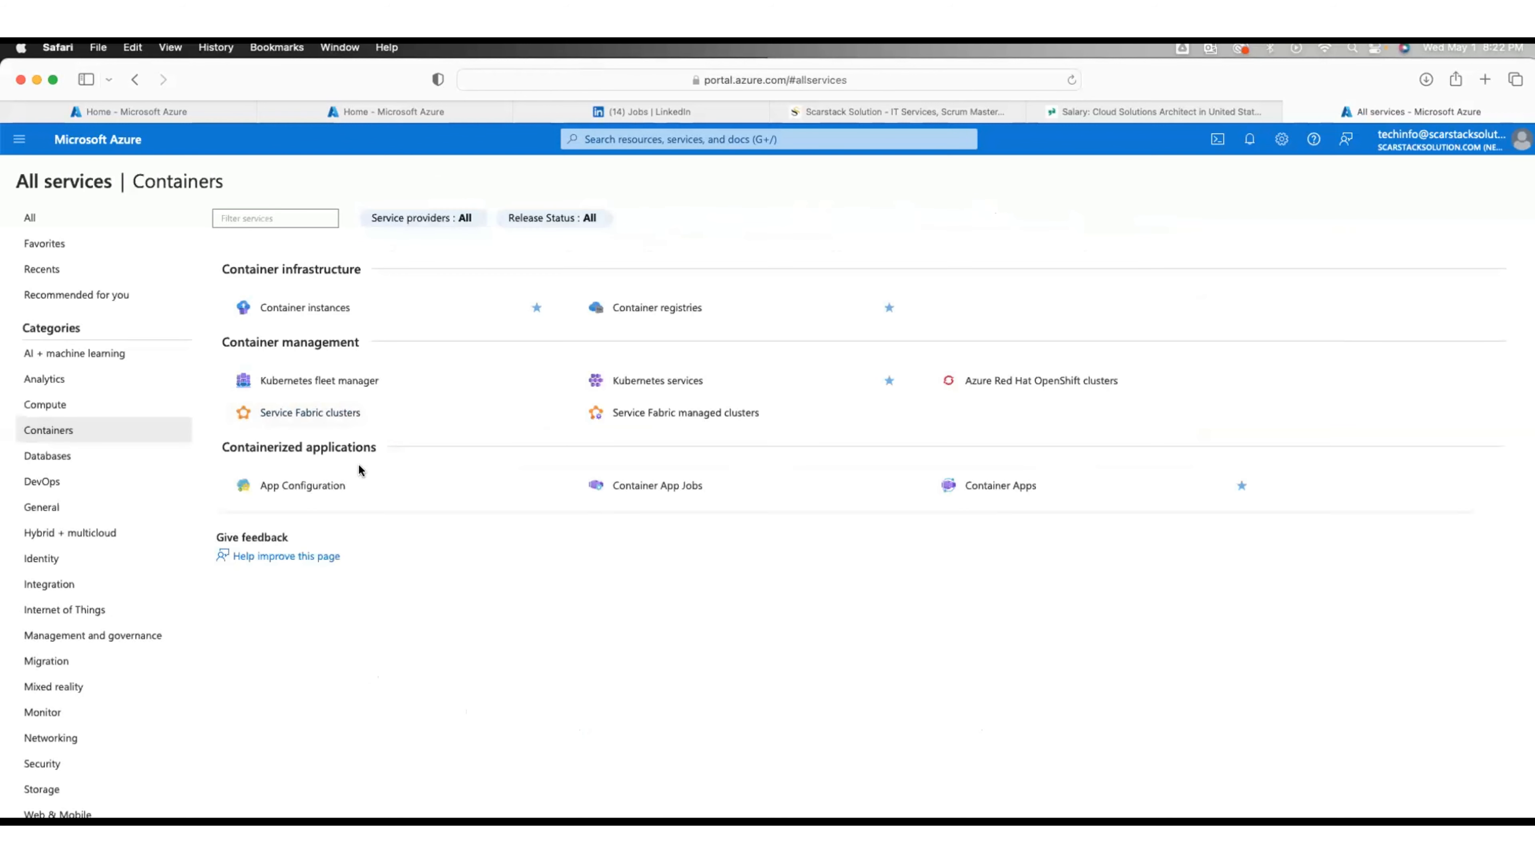
# Step: Filter All services to the Compute category to locate Azure Virtual Desktop
pyautogui.click(51, 410)
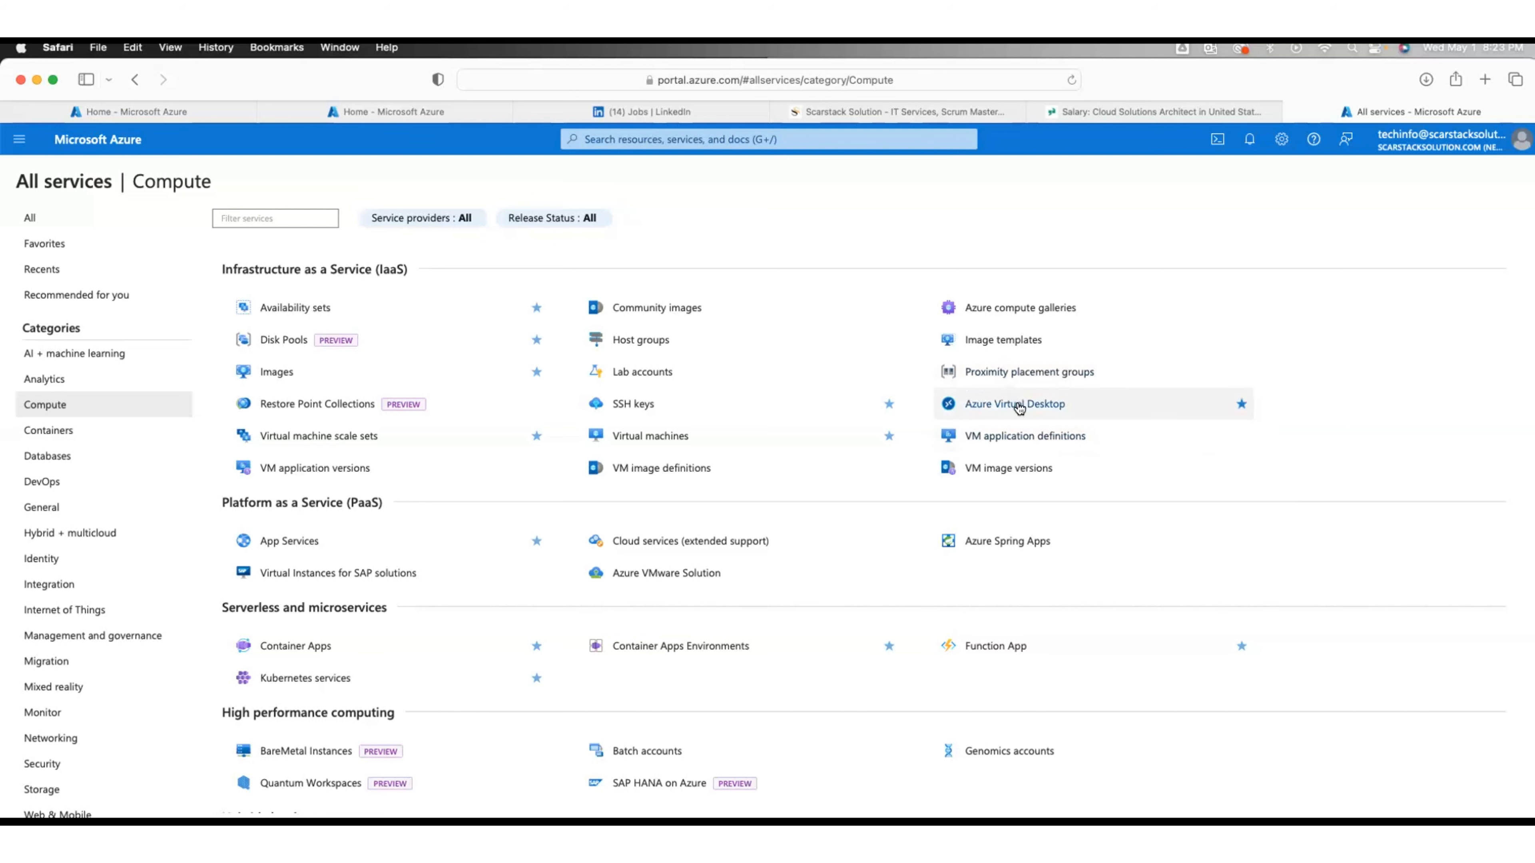
pyautogui.moveTo(1019, 409)
pyautogui.moveTo(1099, 414)
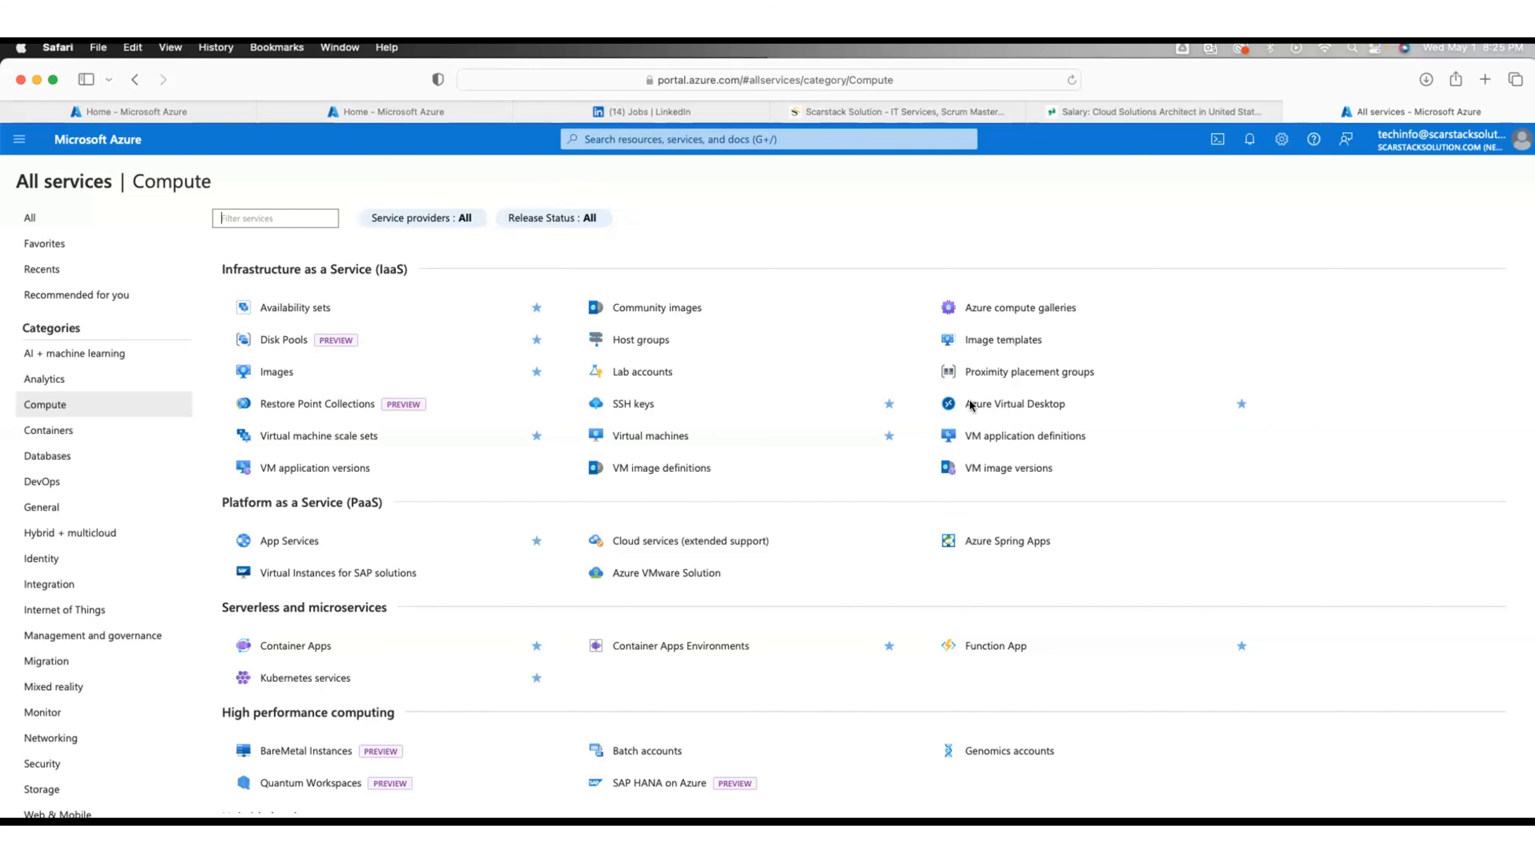
# Step: Open Azure Virtual Desktop and launch the Create a host pool wizard
pyautogui.click(1015, 404)
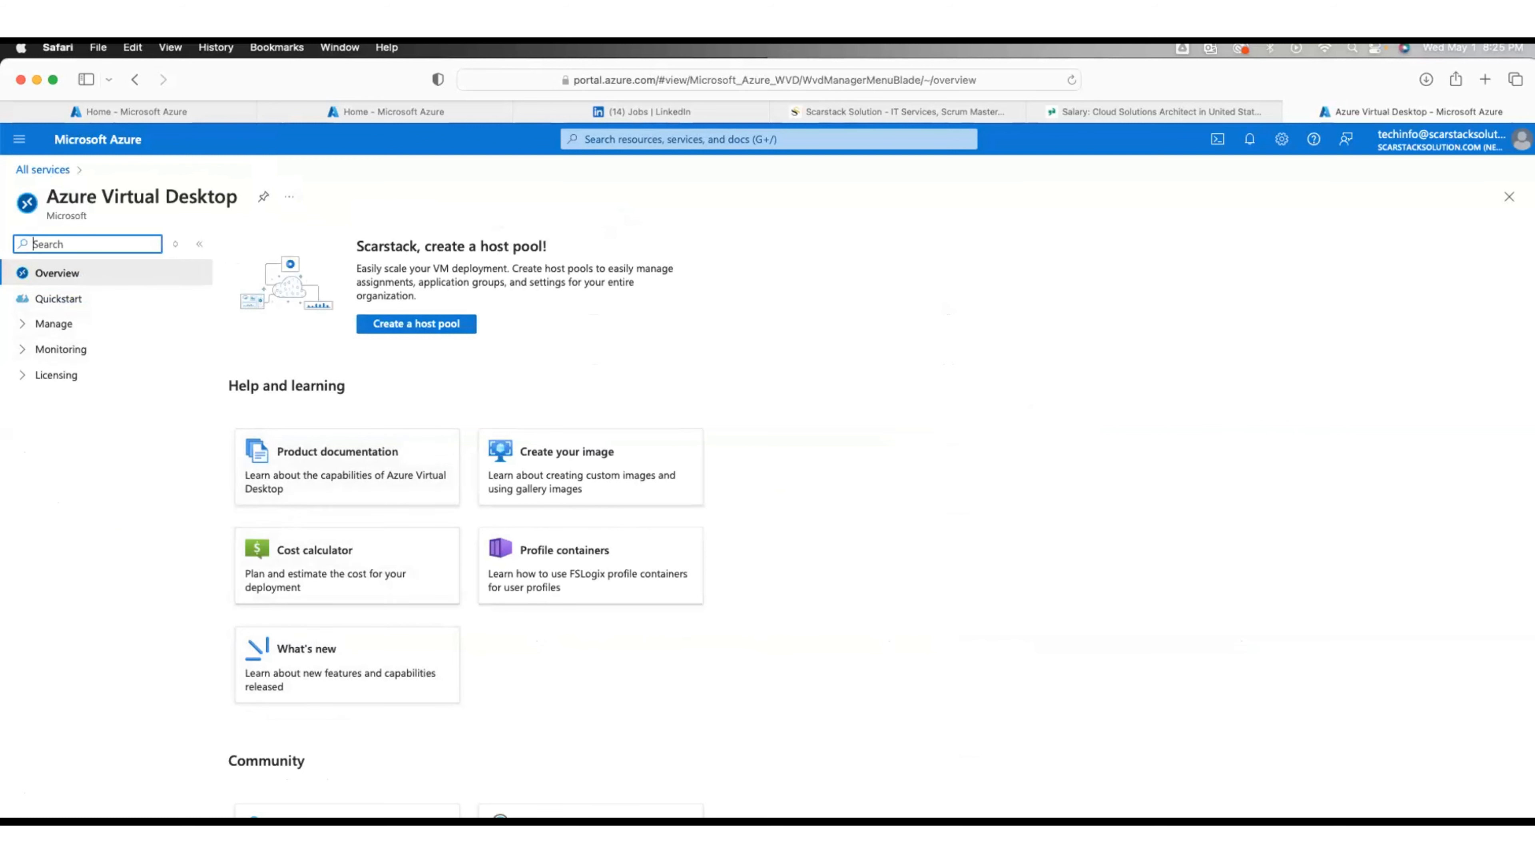
pyautogui.scroll(-1, 631, 525)
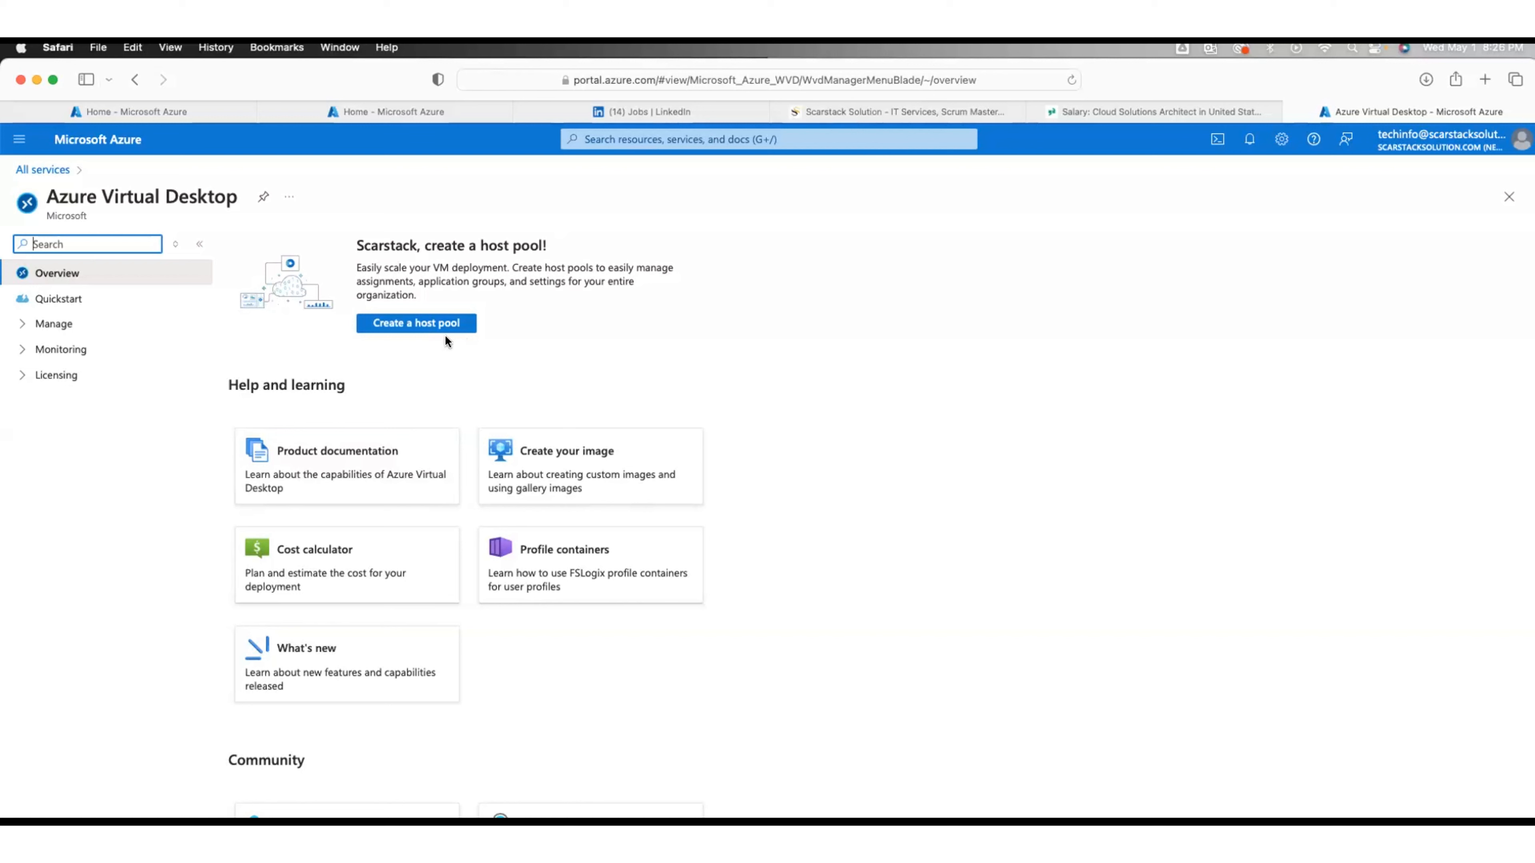
pyautogui.click(417, 323)
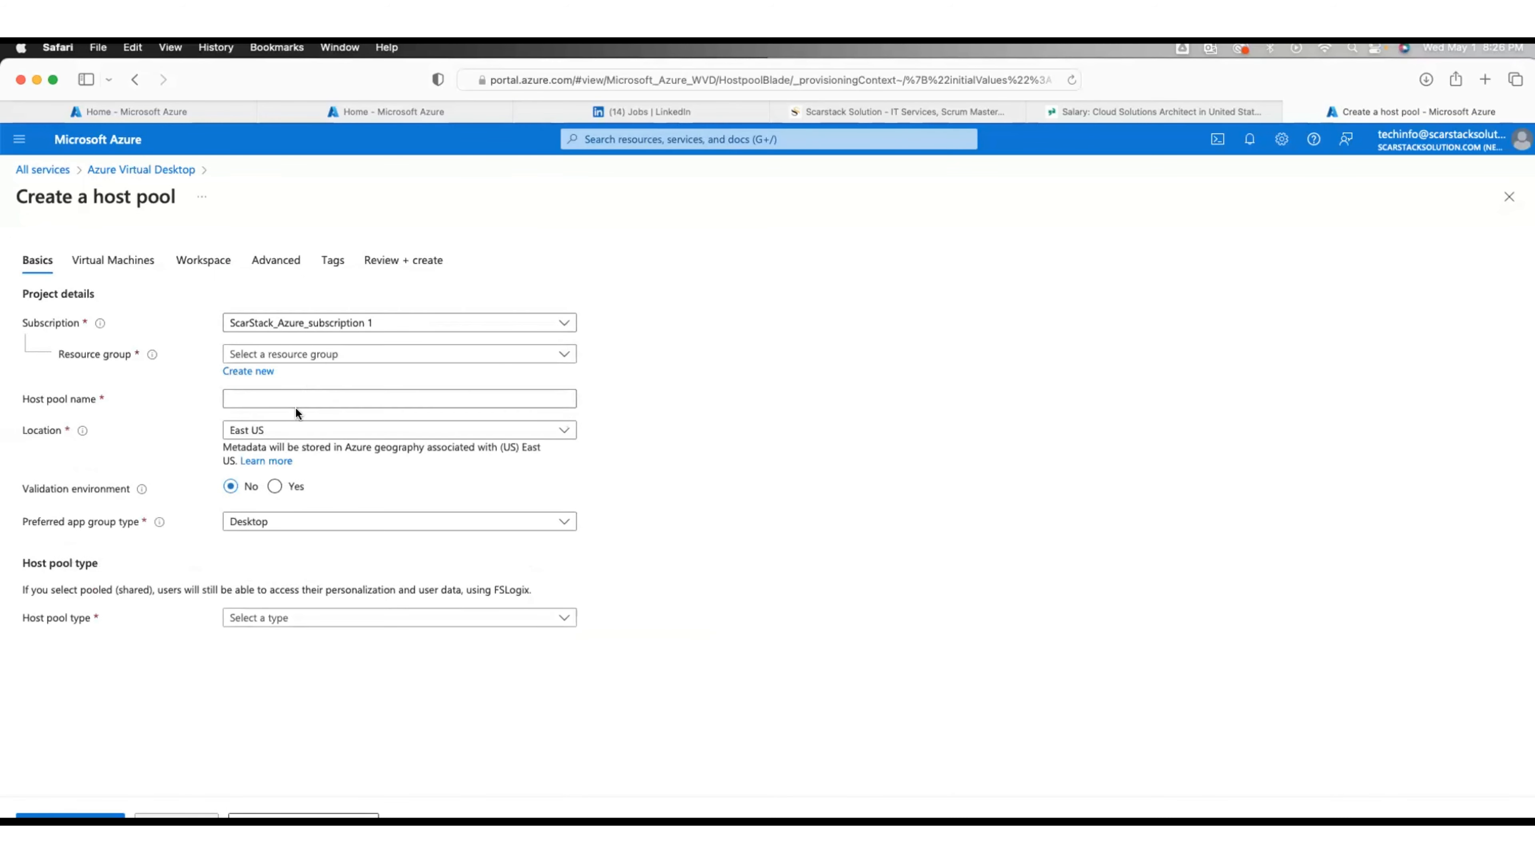
# Step: Check the existing resource groups in the dropdown, then switch to the Azure Home tab
pyautogui.click(313, 363)
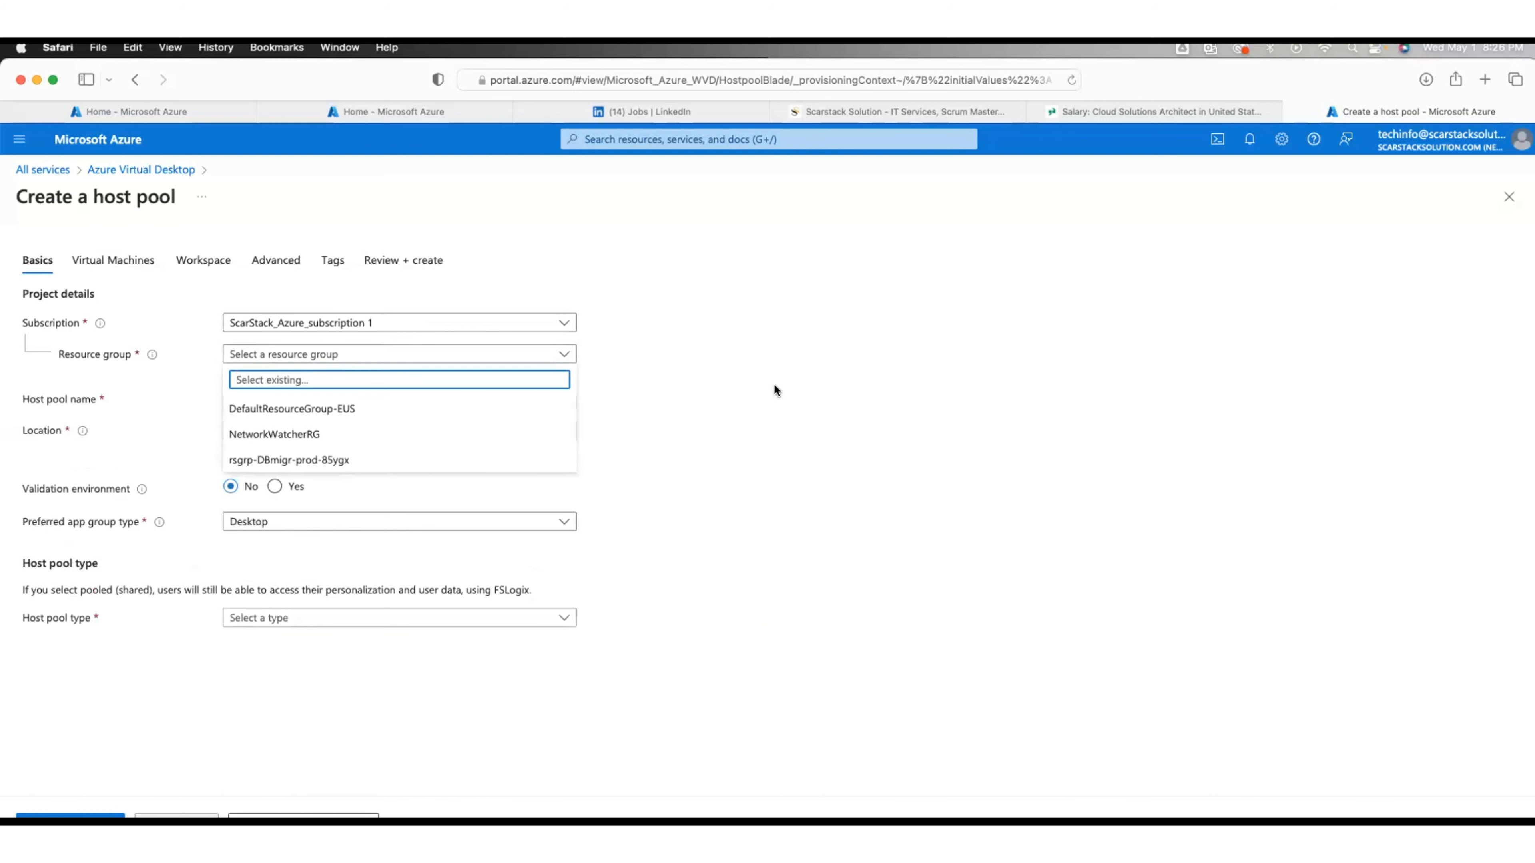
pyautogui.click(737, 385)
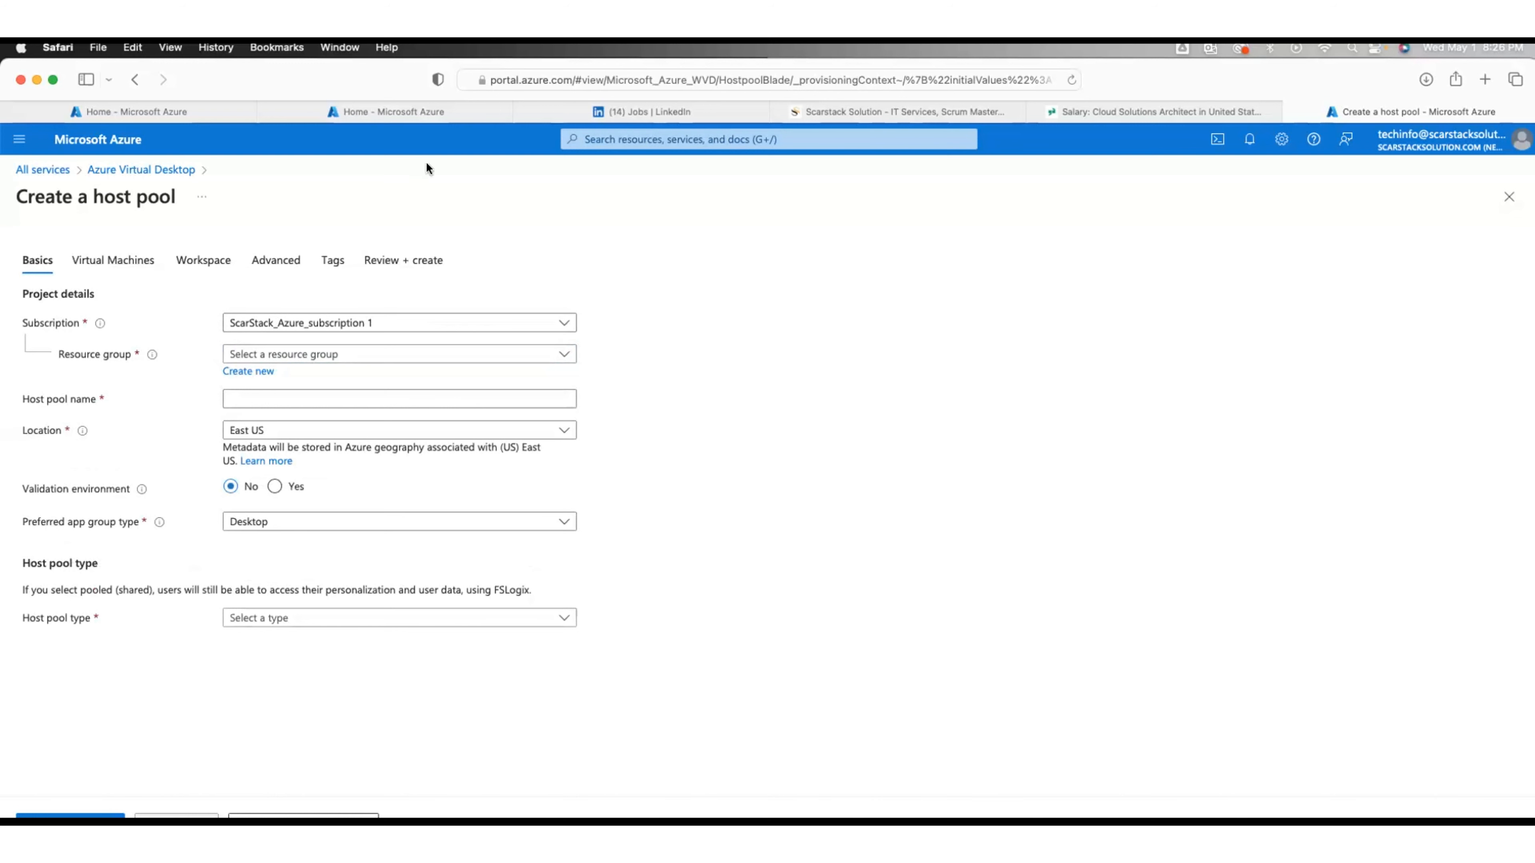
pyautogui.click(396, 104)
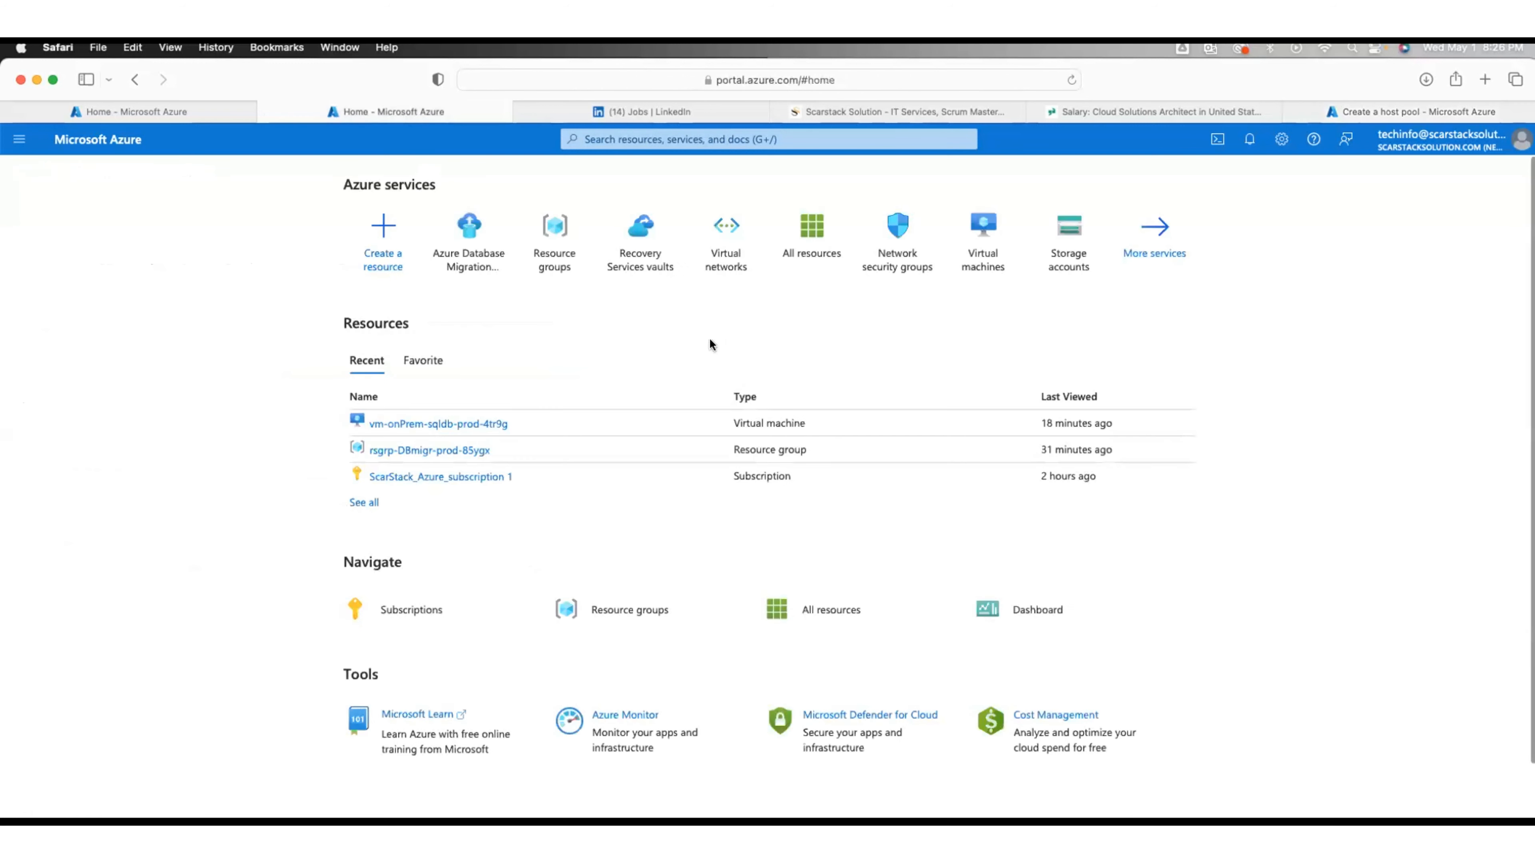
# Step: Review the virtual networks list, then start a new resource group from Resource groups
pyautogui.click(722, 232)
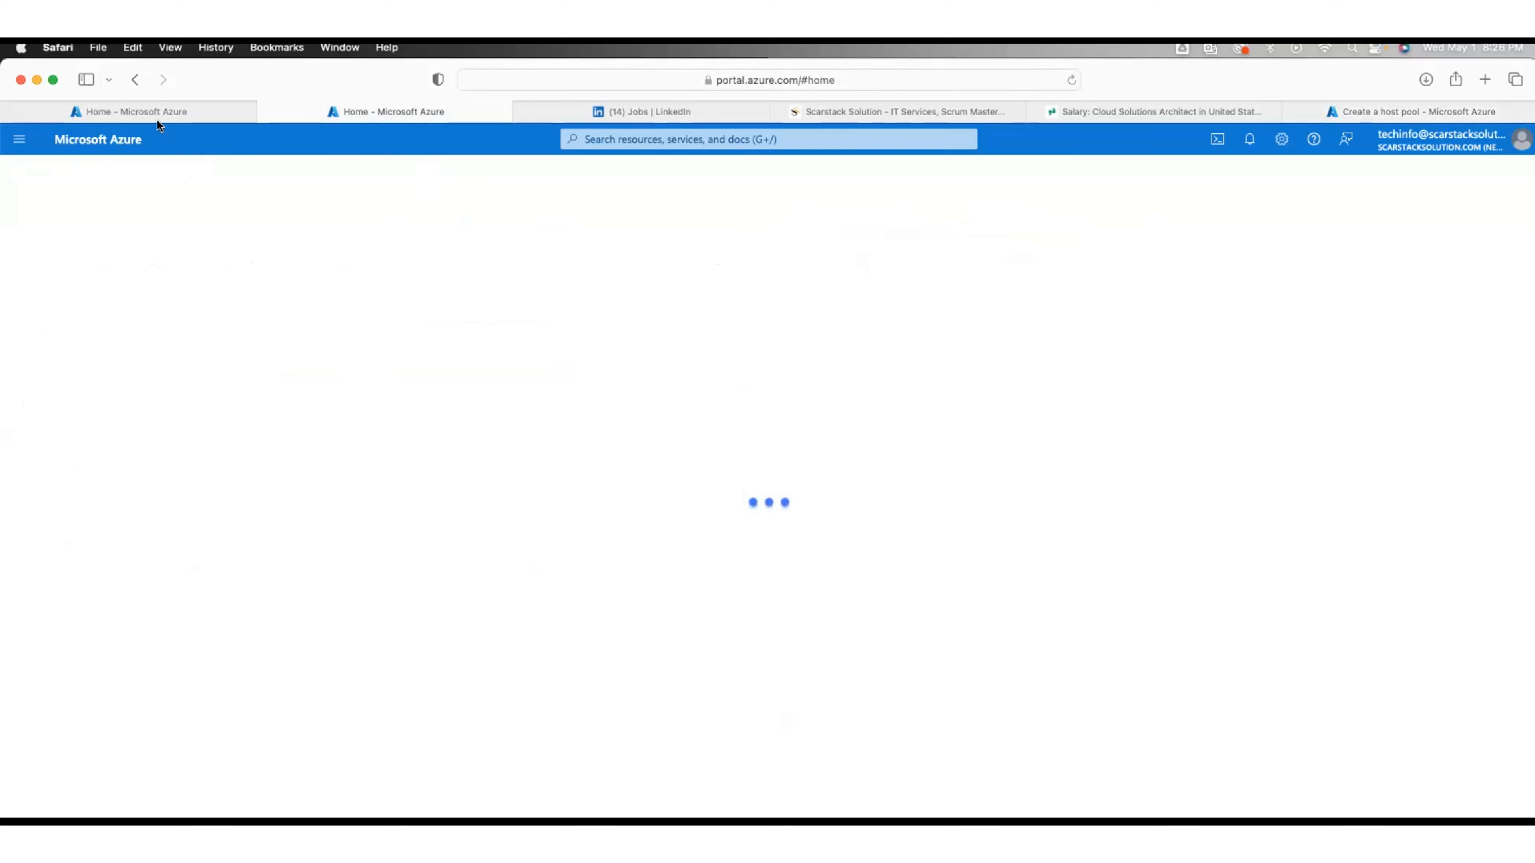
pyautogui.moveTo(149, 108)
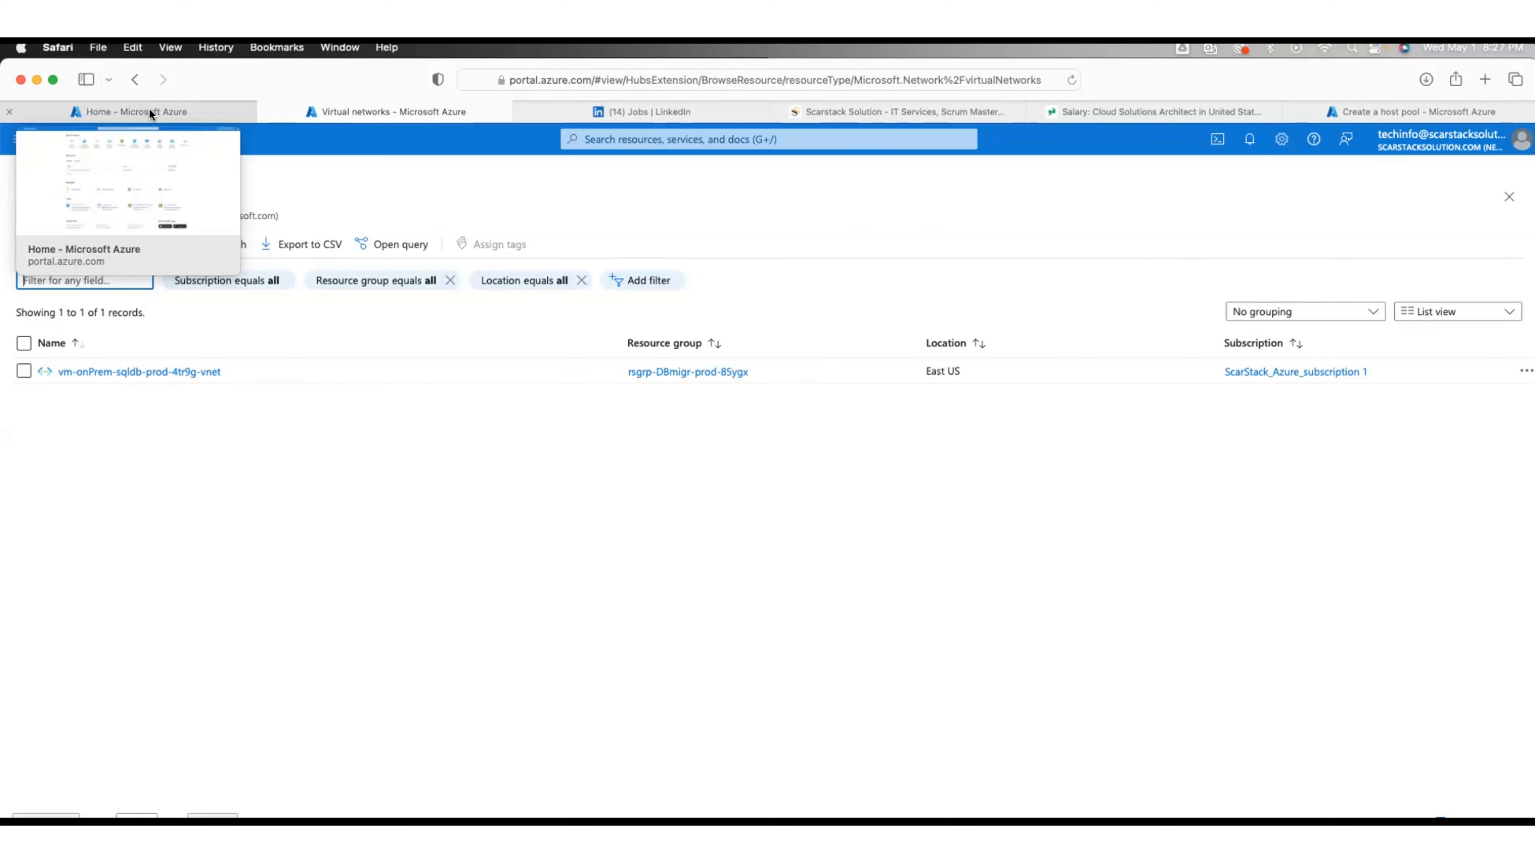
pyautogui.click(149, 112)
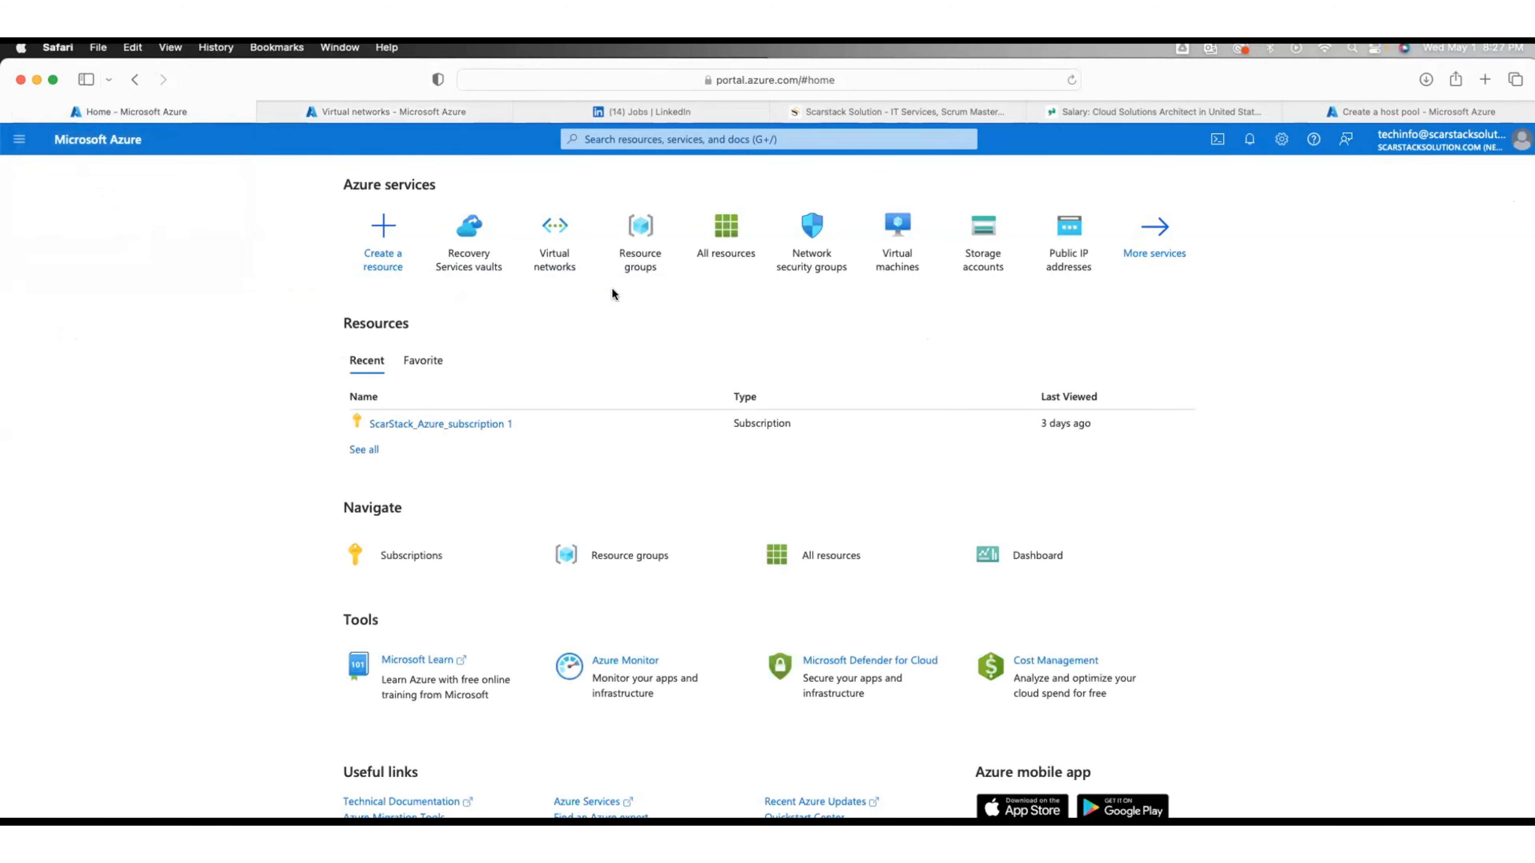
pyautogui.click(638, 255)
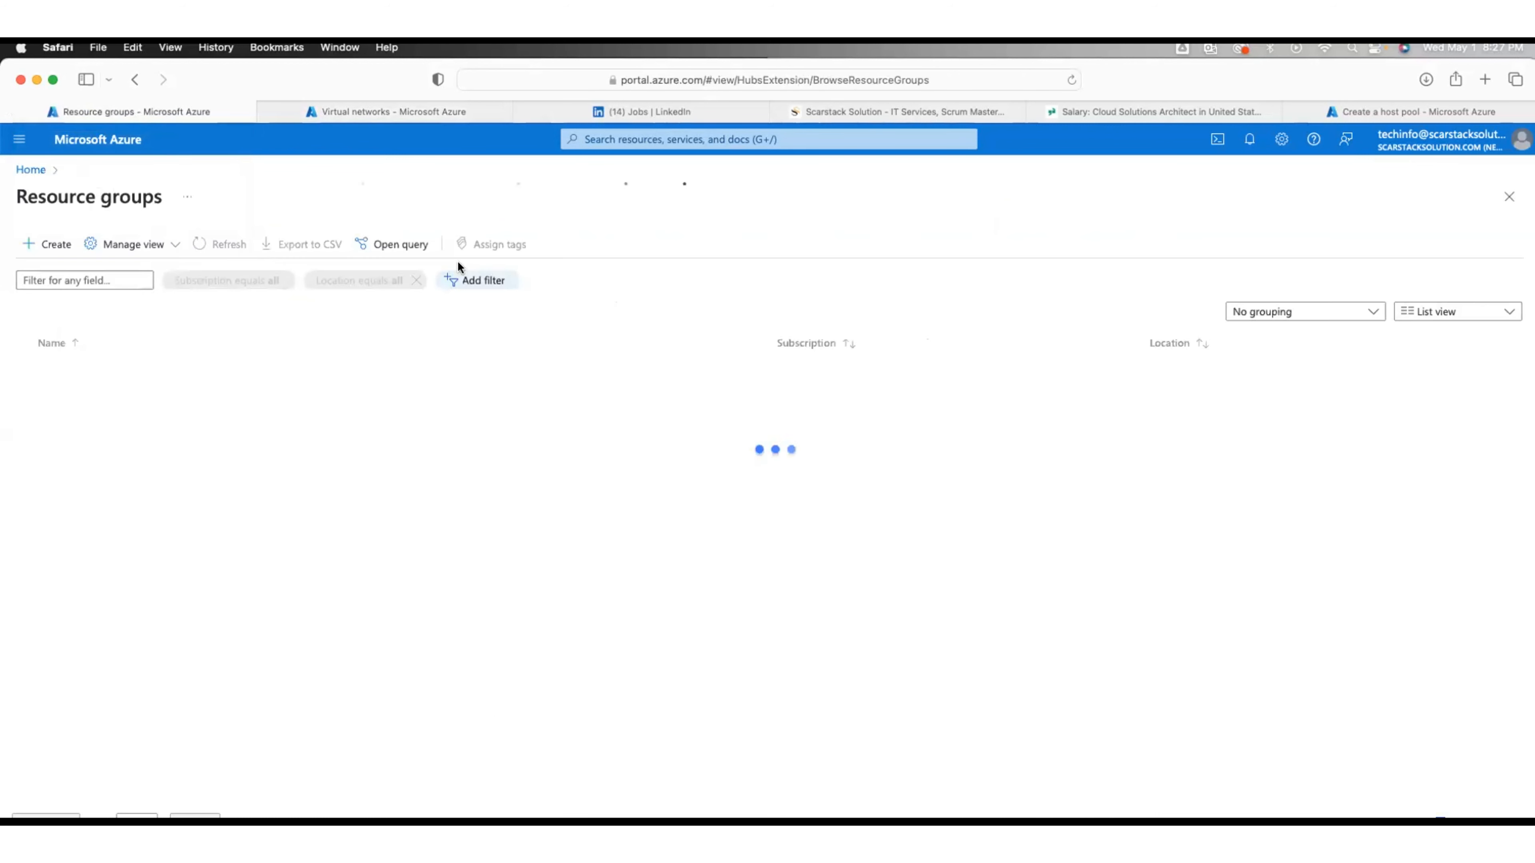
pyautogui.click(59, 254)
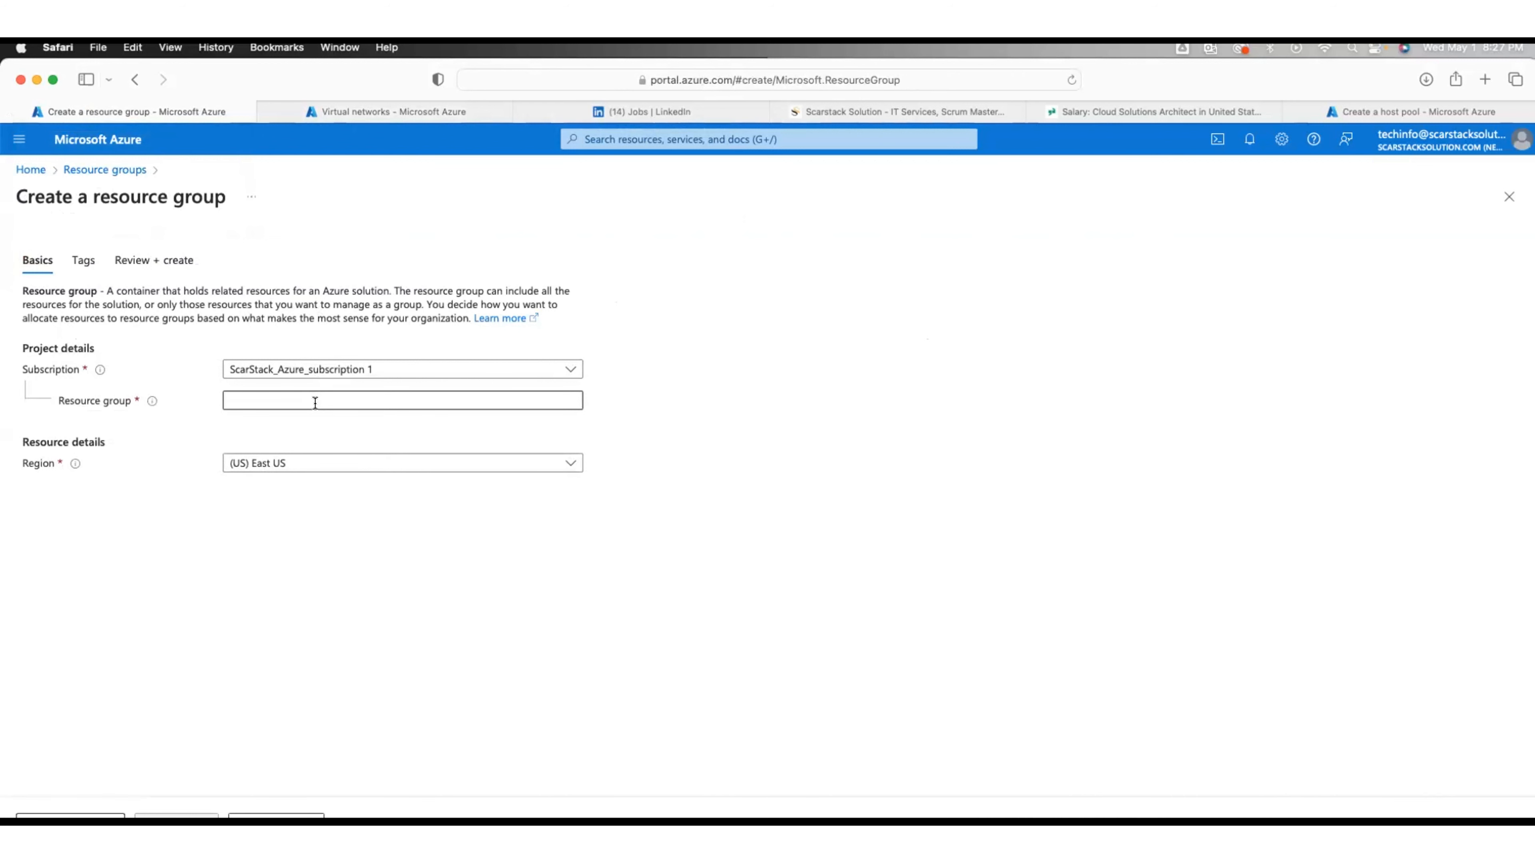
# Step: Name the resource group rsgrp-salesDp-east-pr.u5t6g and continue to the Tags step
pyautogui.click(328, 402)
pyautogui.write('rsg')
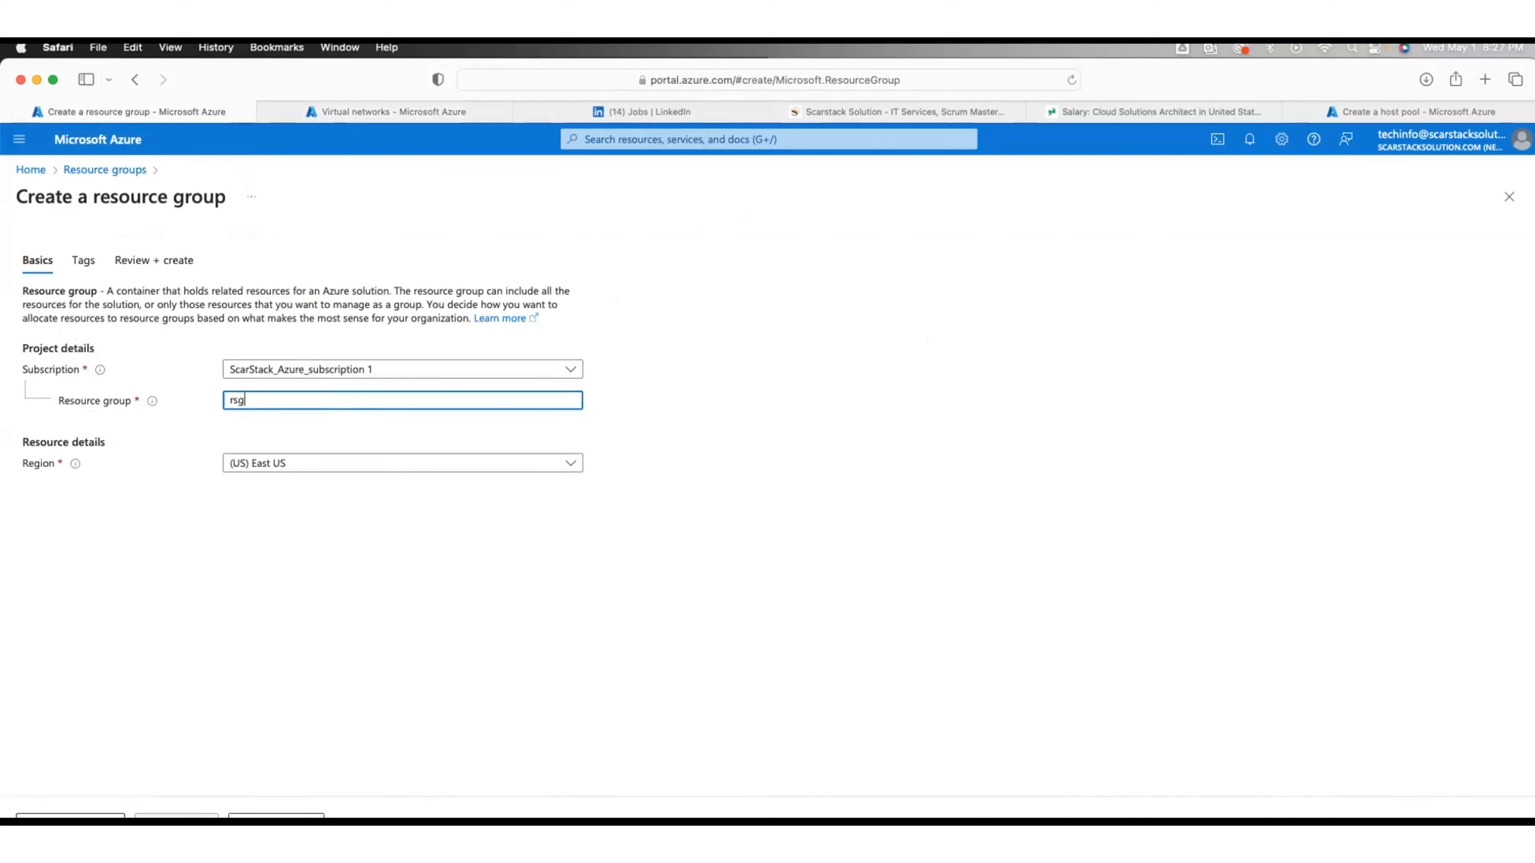
pyautogui.write('rp-salesDo')
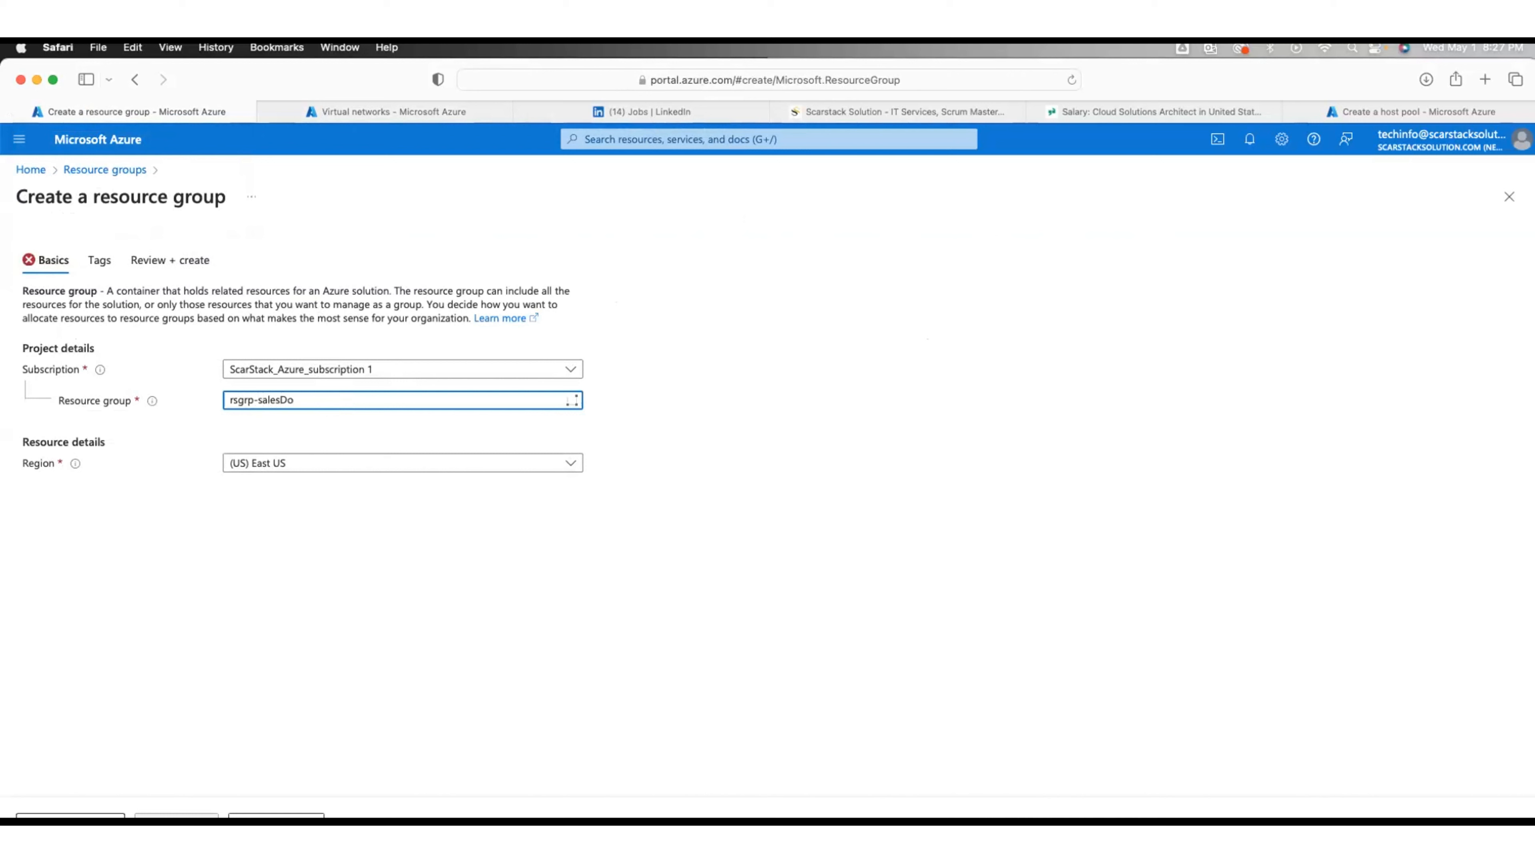
pyautogui.press('BackSpace')
pyautogui.write('p-east-pr.')
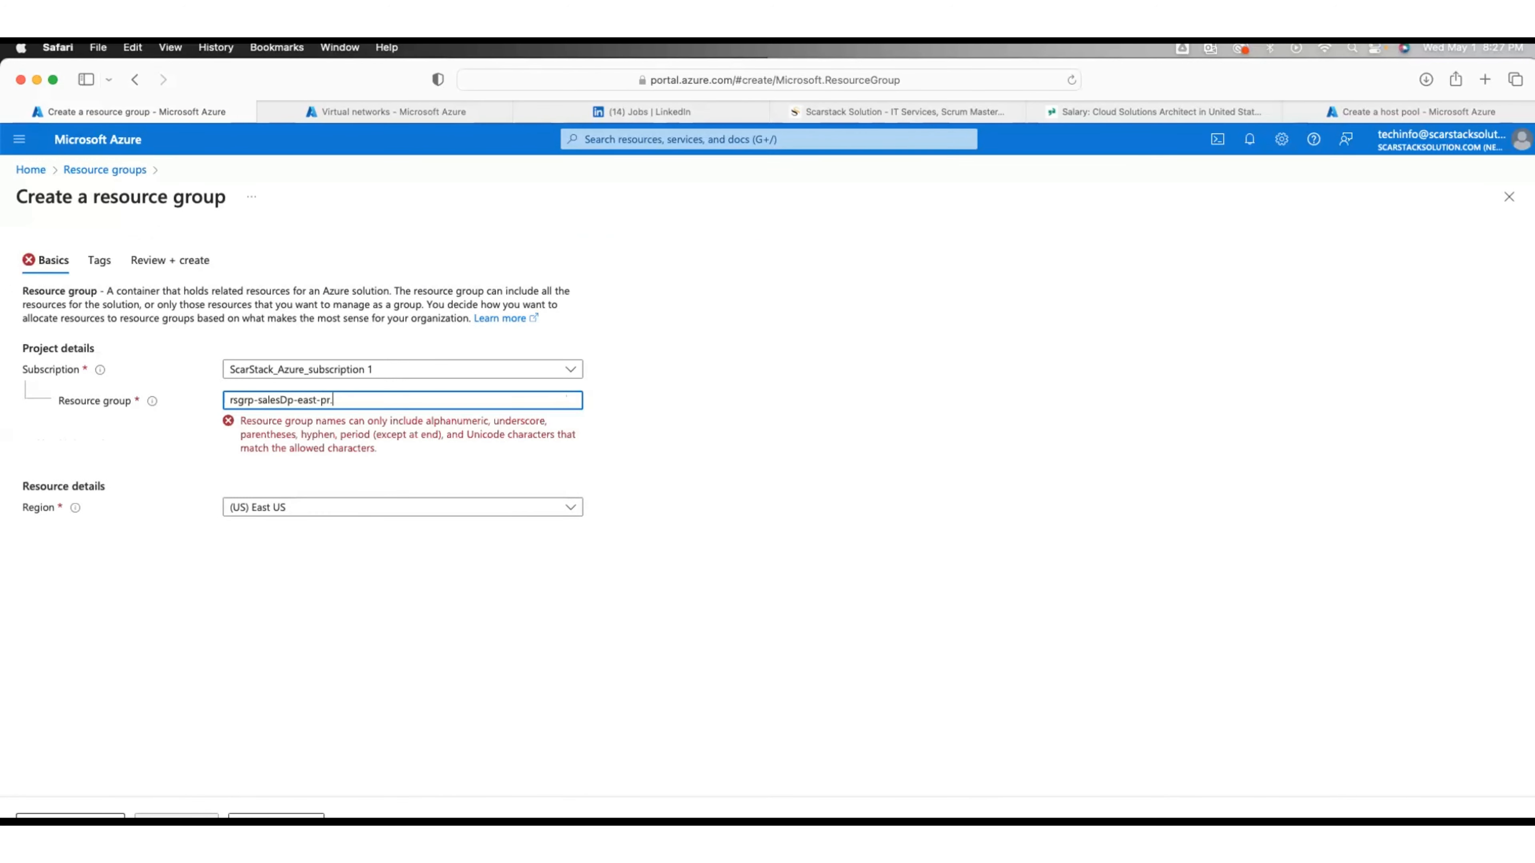
pyautogui.write('u5t6g')
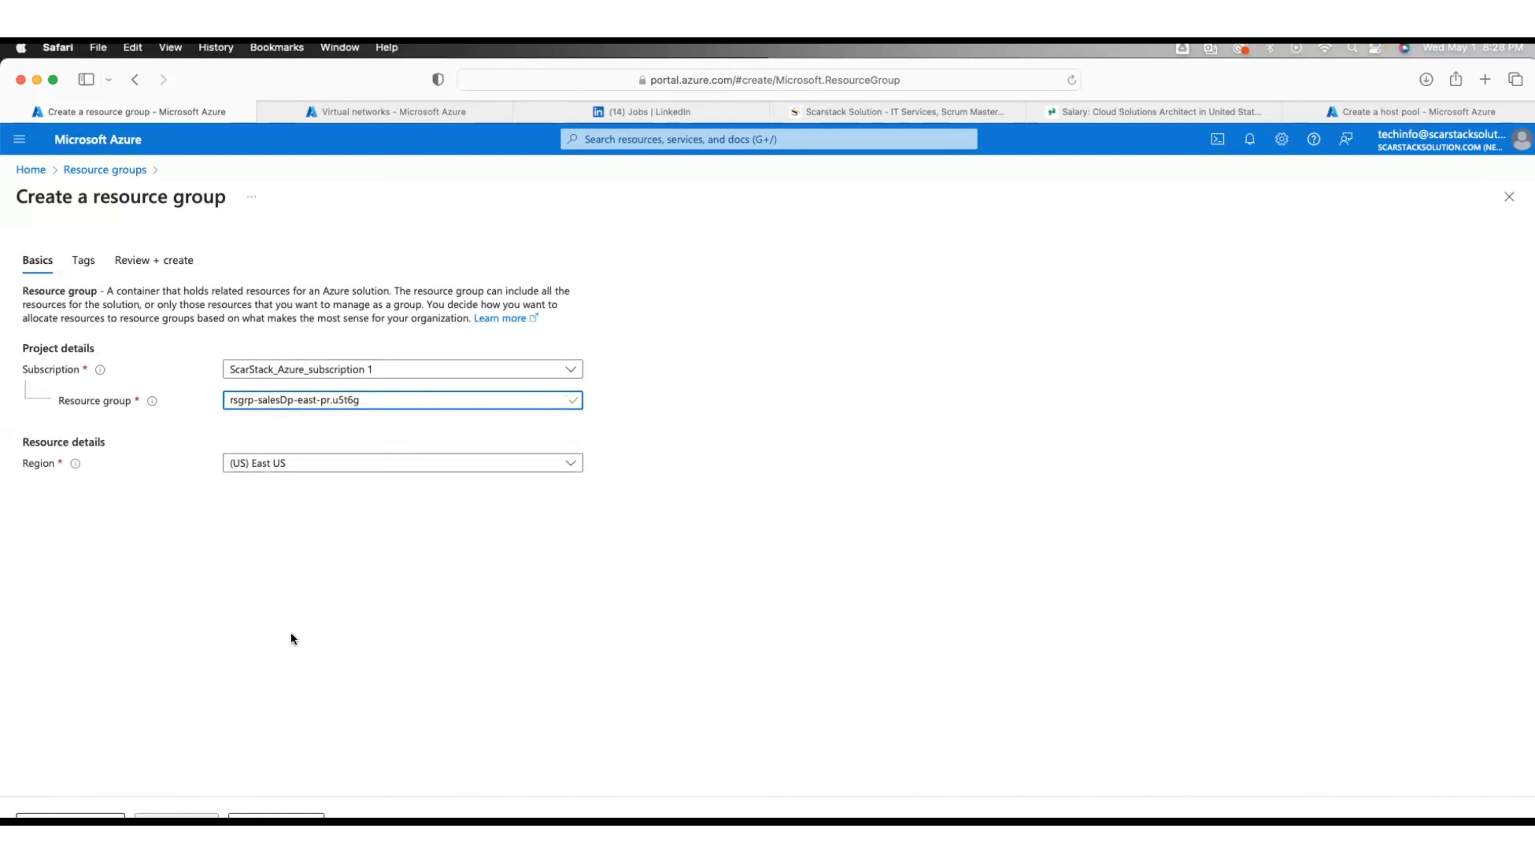
pyautogui.click(275, 816)
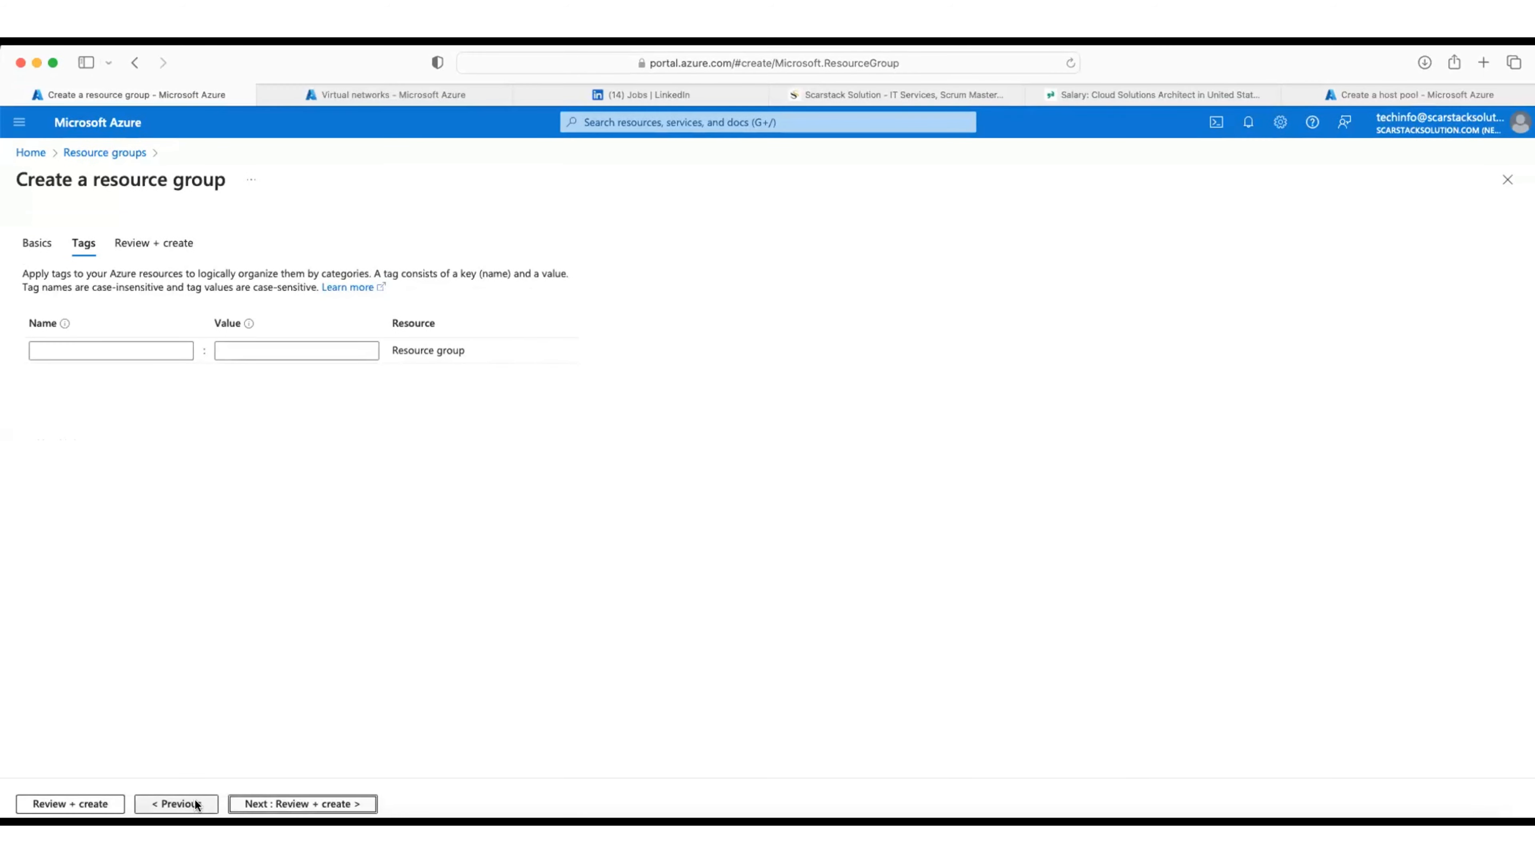
# Step: Validate the resource group via Review + create, then return to Tags to add one
pyautogui.click(284, 805)
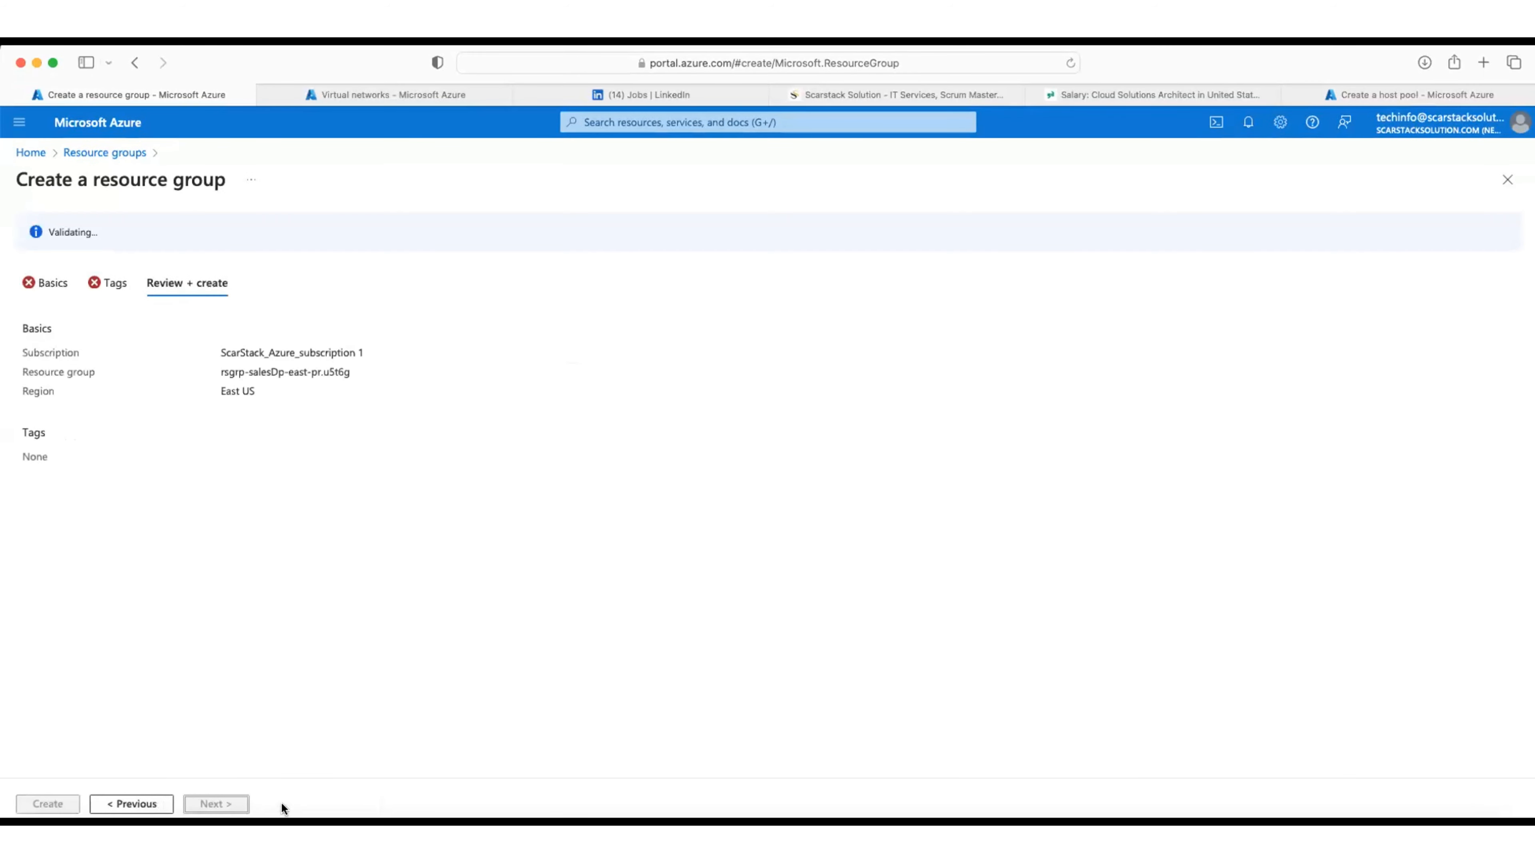
pyautogui.click(133, 806)
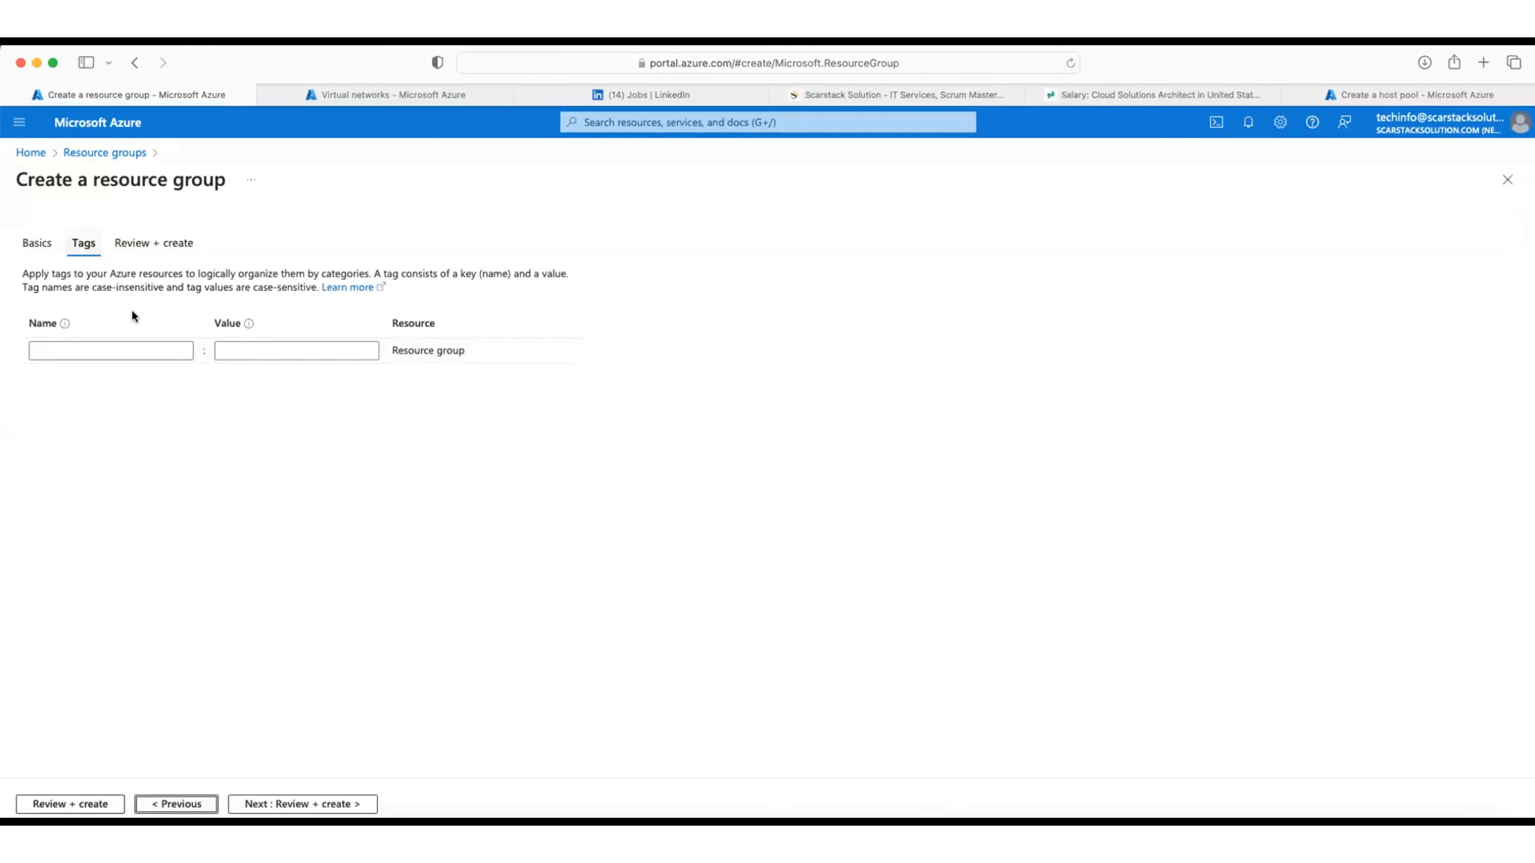
pyautogui.click(154, 350)
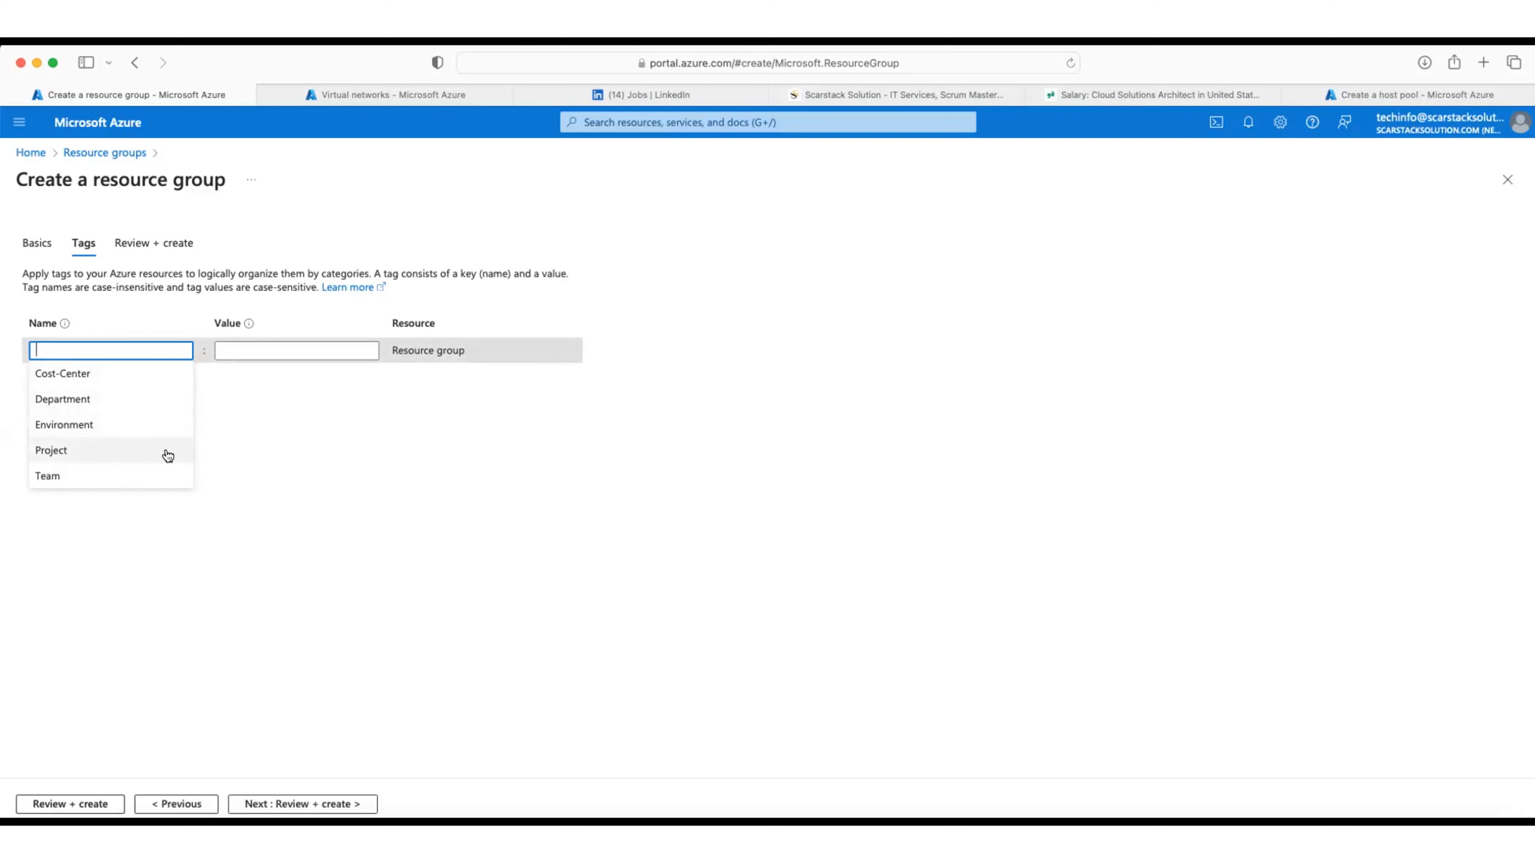
# Step: Add the tags Department: Marketing and Environment: Production
pyautogui.click(91, 399)
pyautogui.click(231, 354)
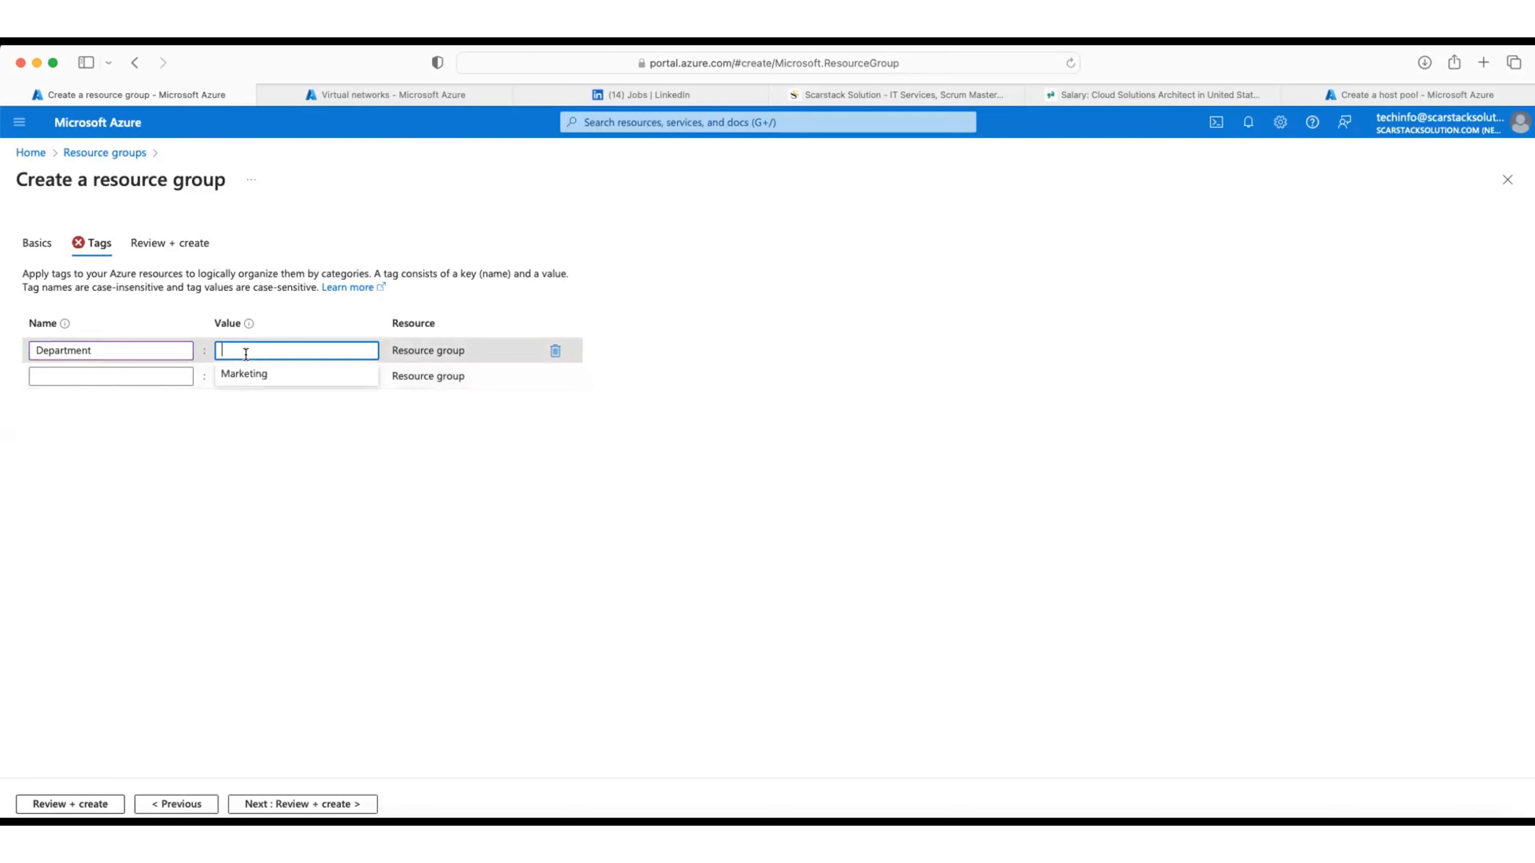
pyautogui.click(239, 371)
pyautogui.click(123, 377)
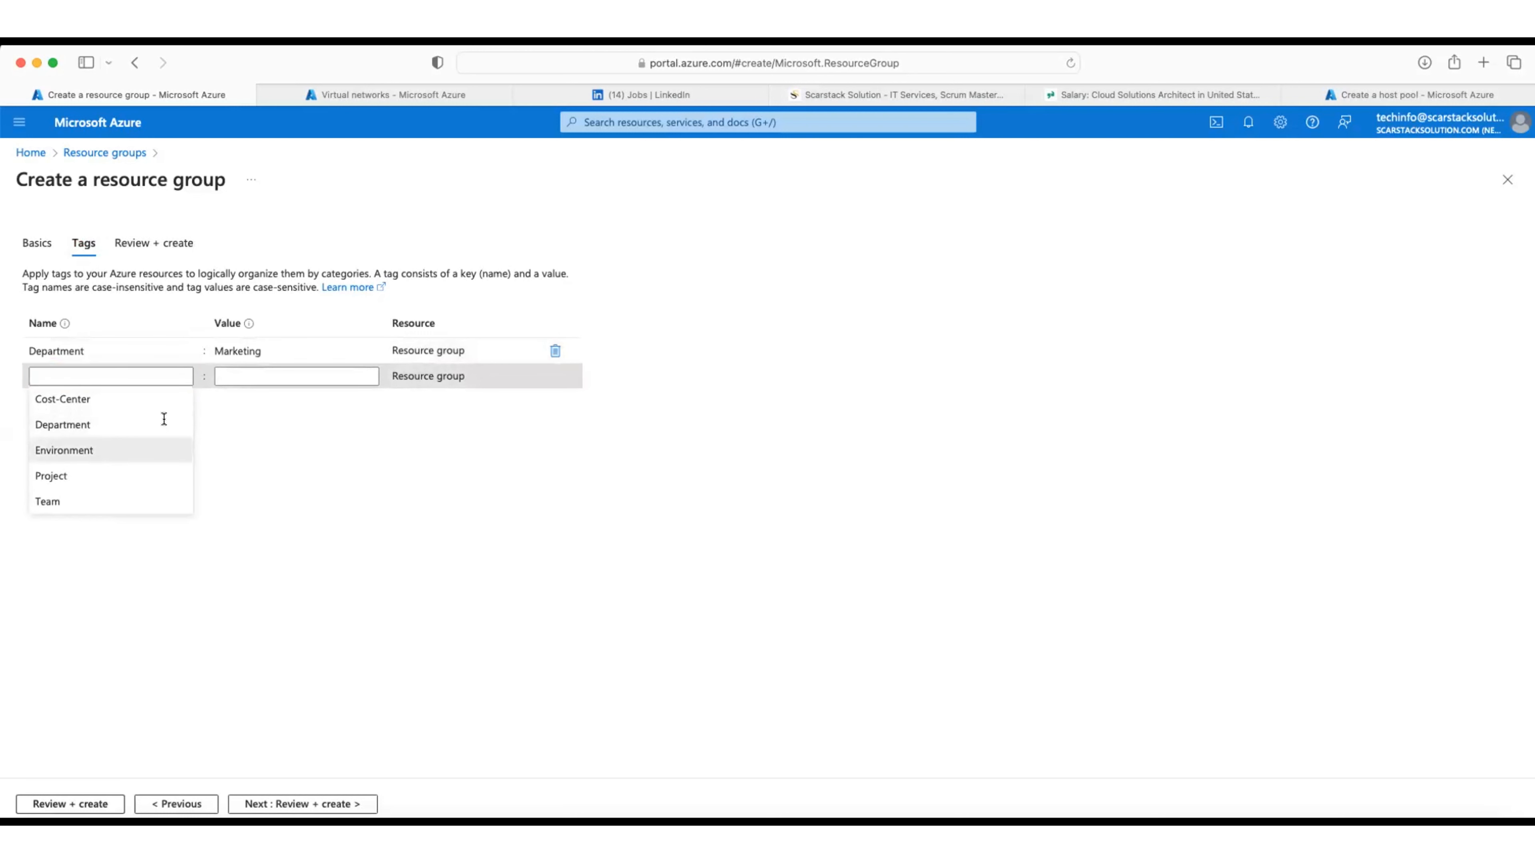
pyautogui.click(97, 451)
pyautogui.click(285, 375)
pyautogui.click(275, 400)
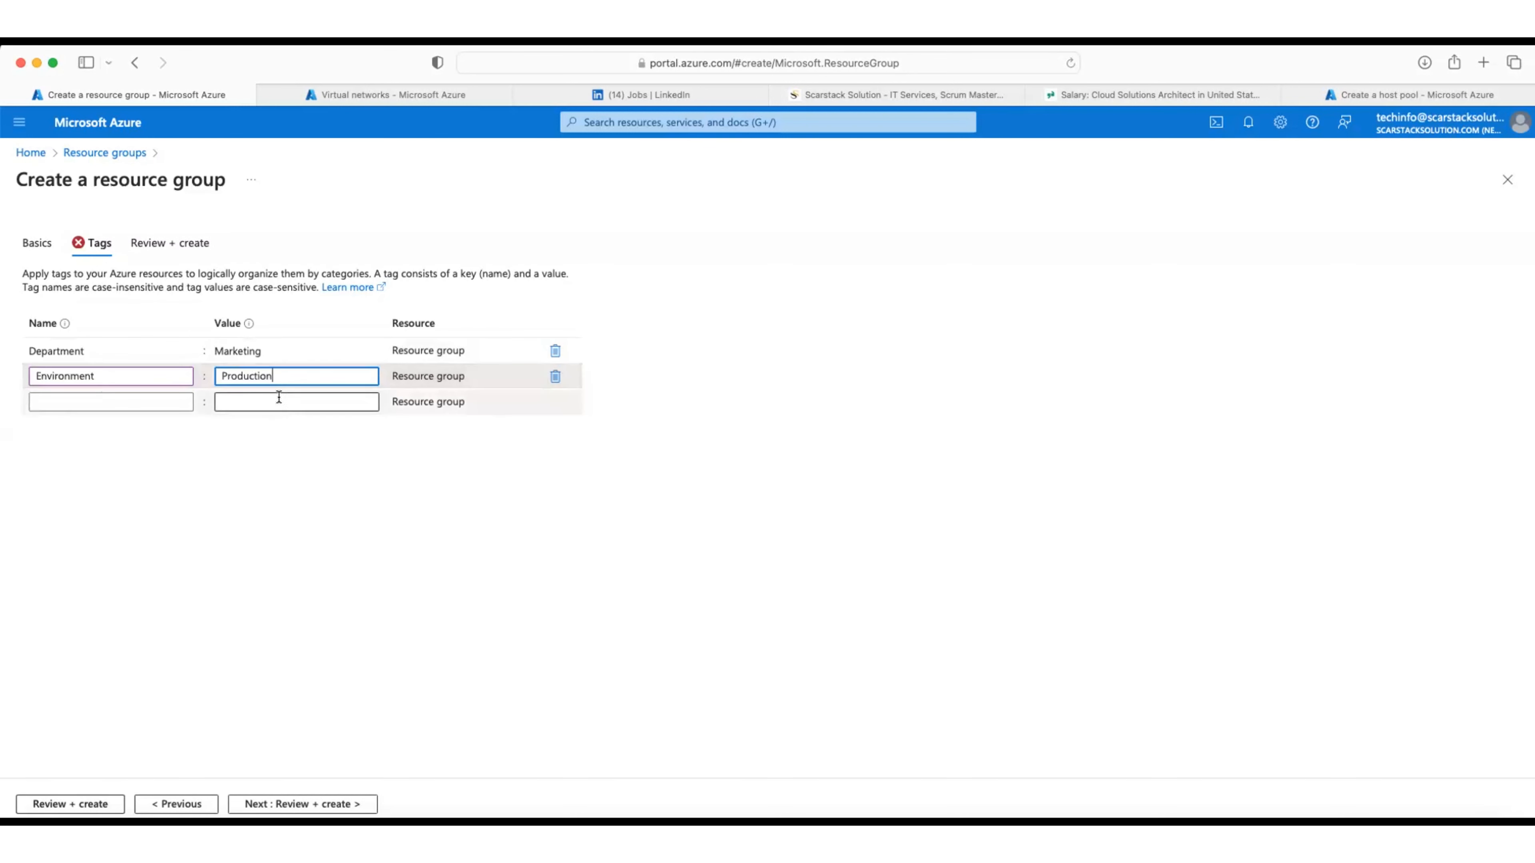
# Step: Add the tags Cost-Center: CST-PR48MG and Project: EcoEnergy
pyautogui.click(143, 402)
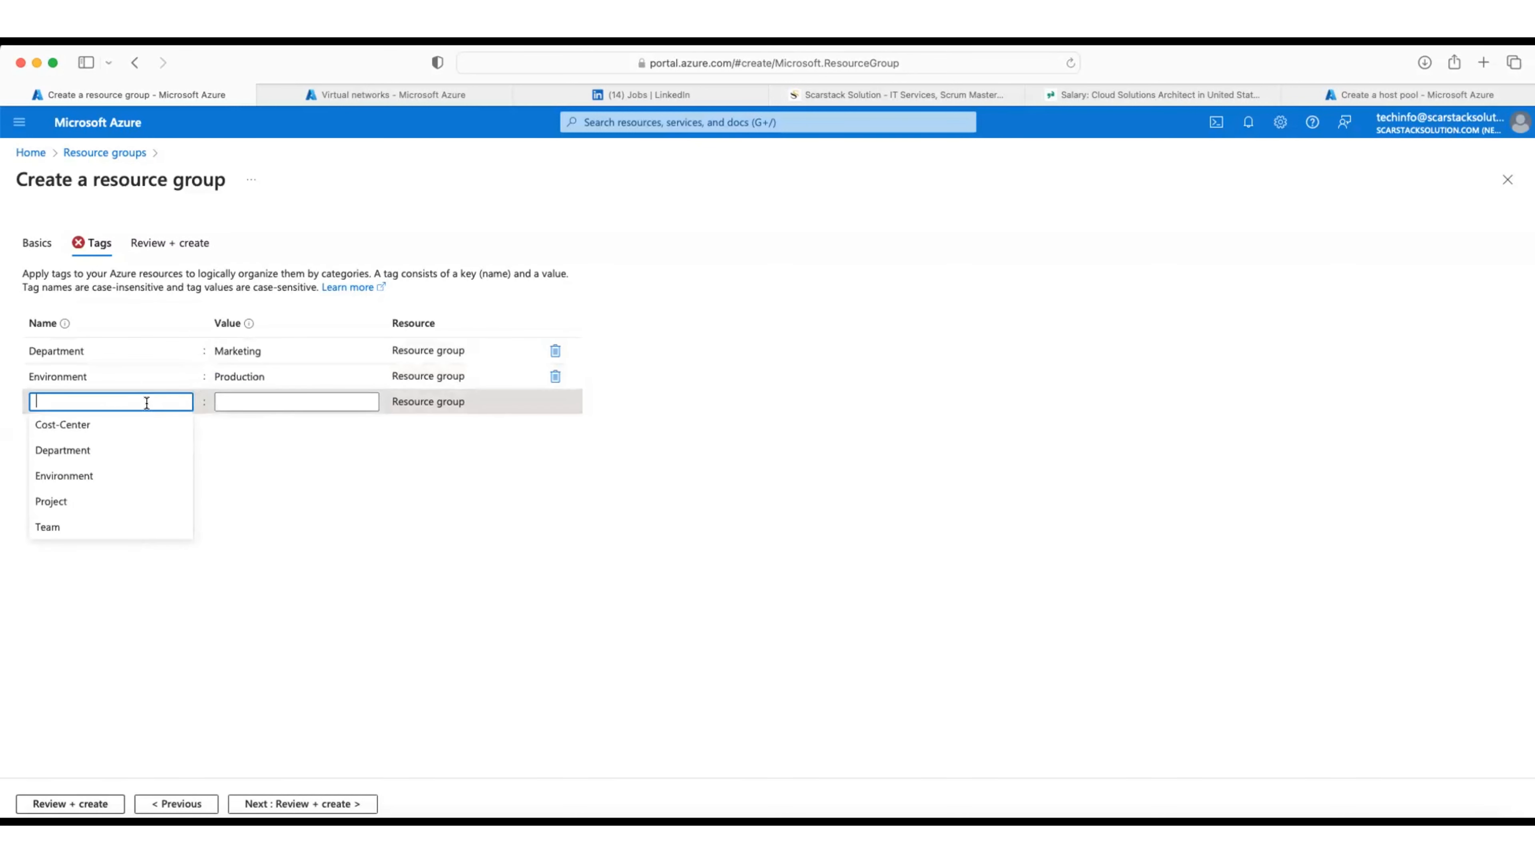
pyautogui.click(104, 430)
pyautogui.click(247, 400)
pyautogui.click(244, 430)
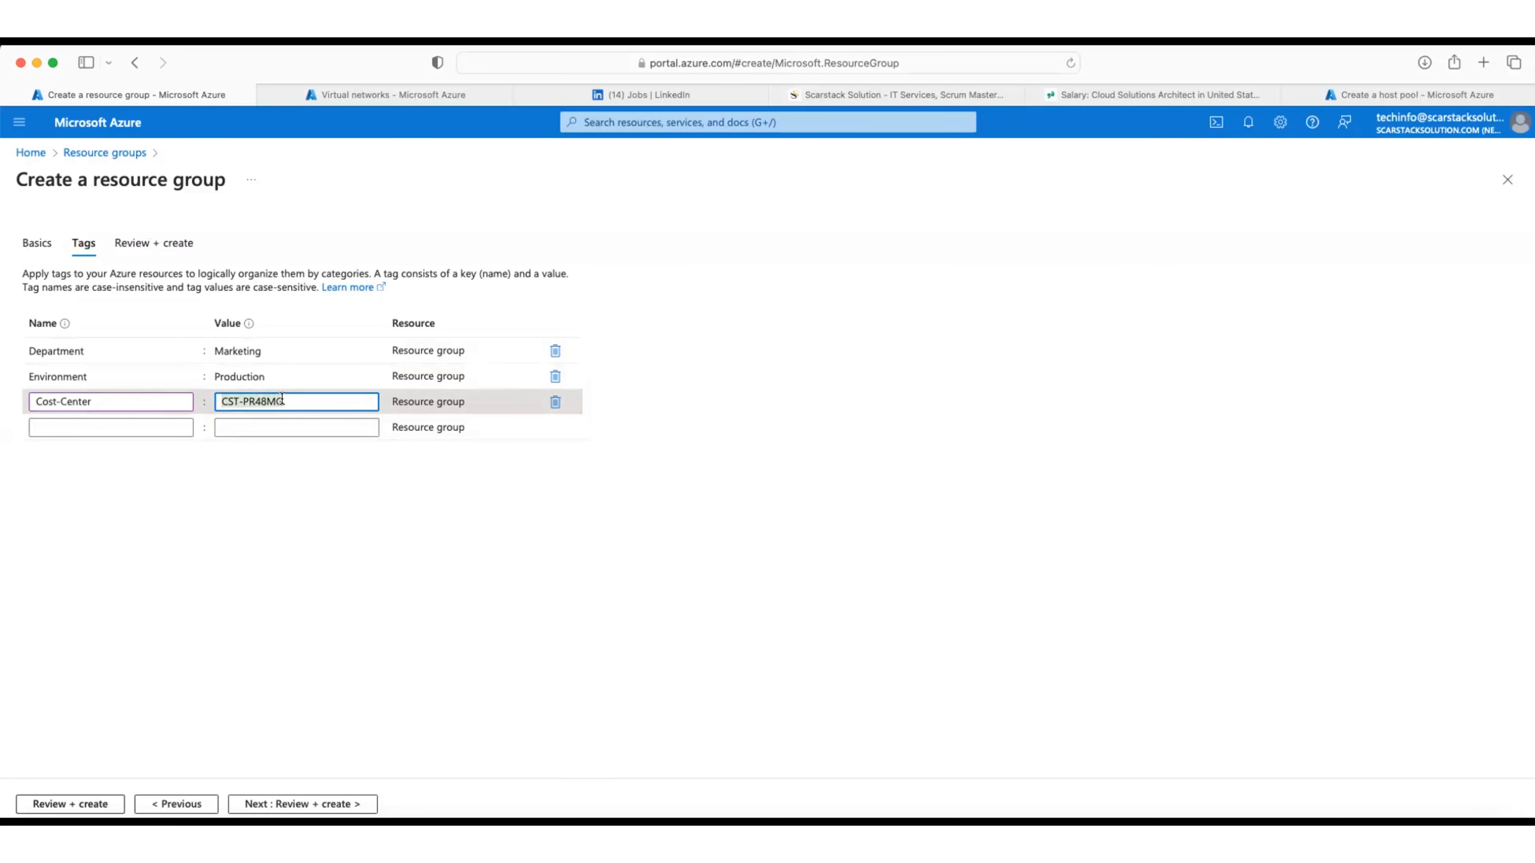
pyautogui.click(100, 427)
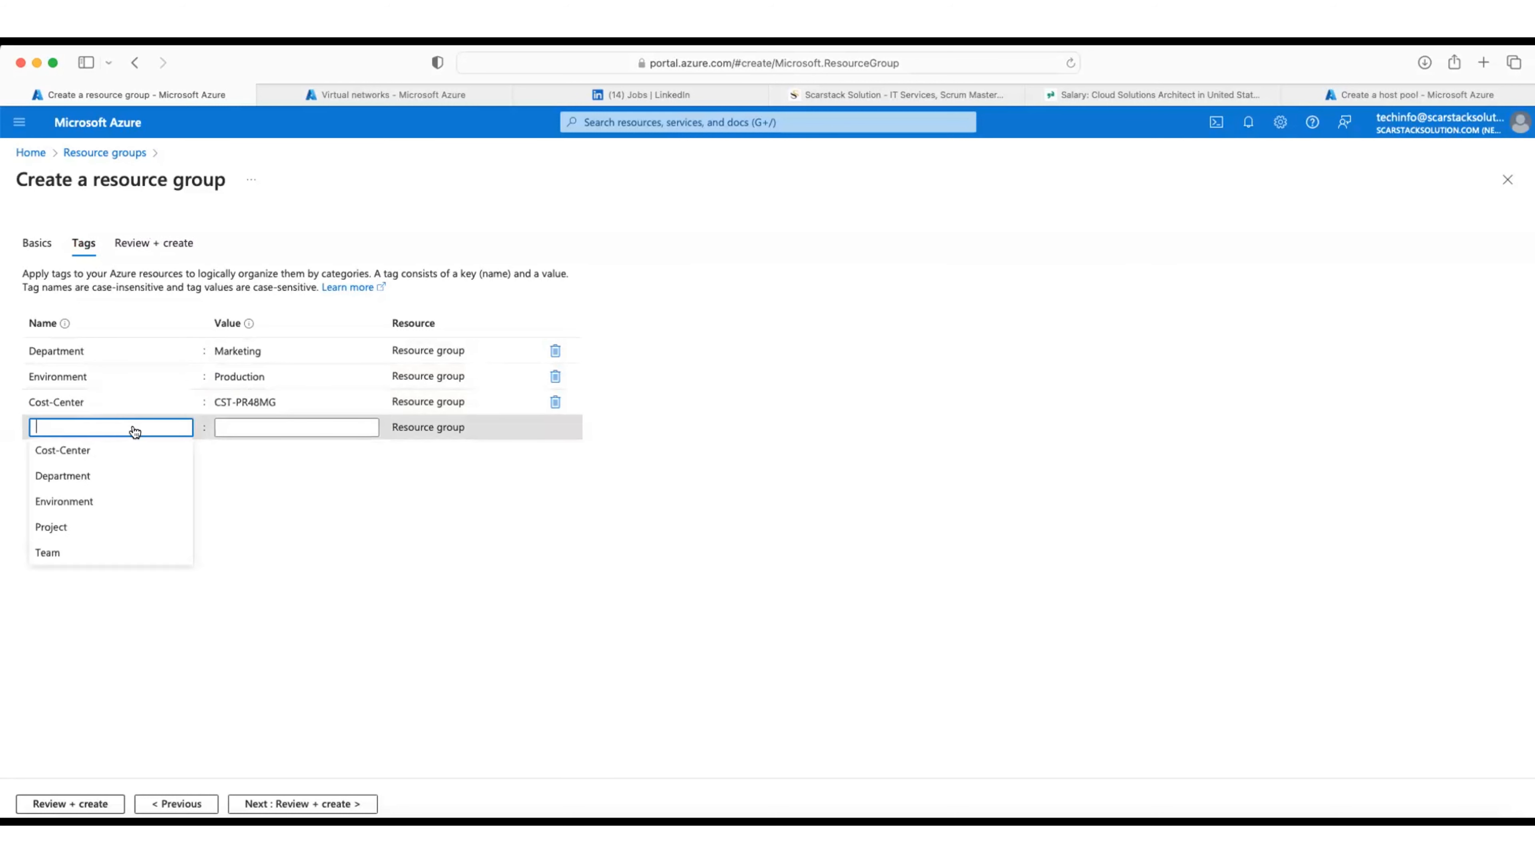
pyautogui.click(125, 527)
pyautogui.click(263, 426)
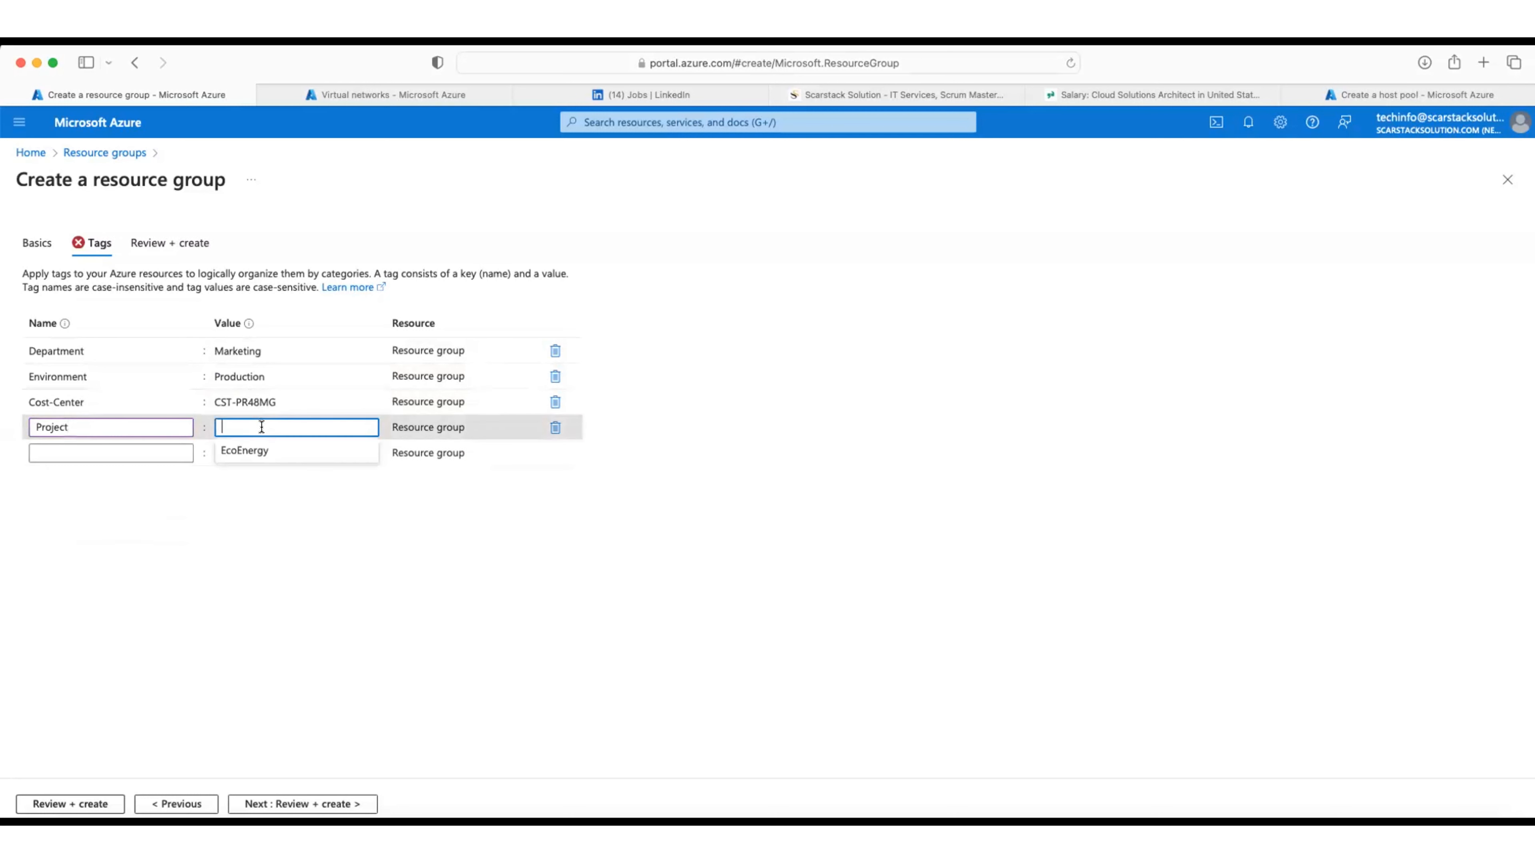
pyautogui.click(254, 451)
# Step: Add the tag Team: NonProfitAppDev and proceed to Review + create
pyautogui.click(62, 452)
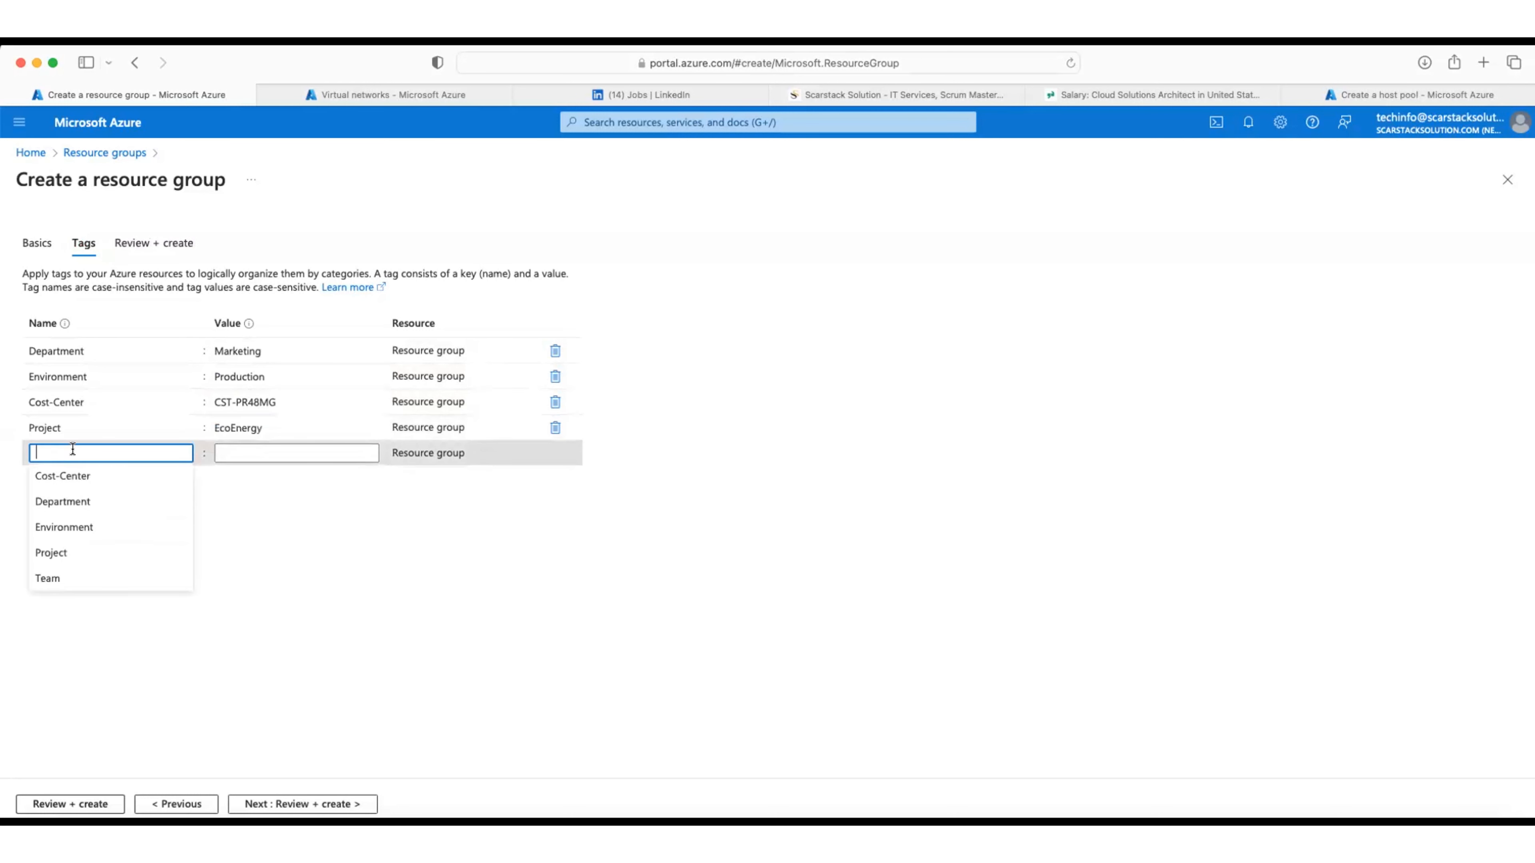
pyautogui.click(92, 576)
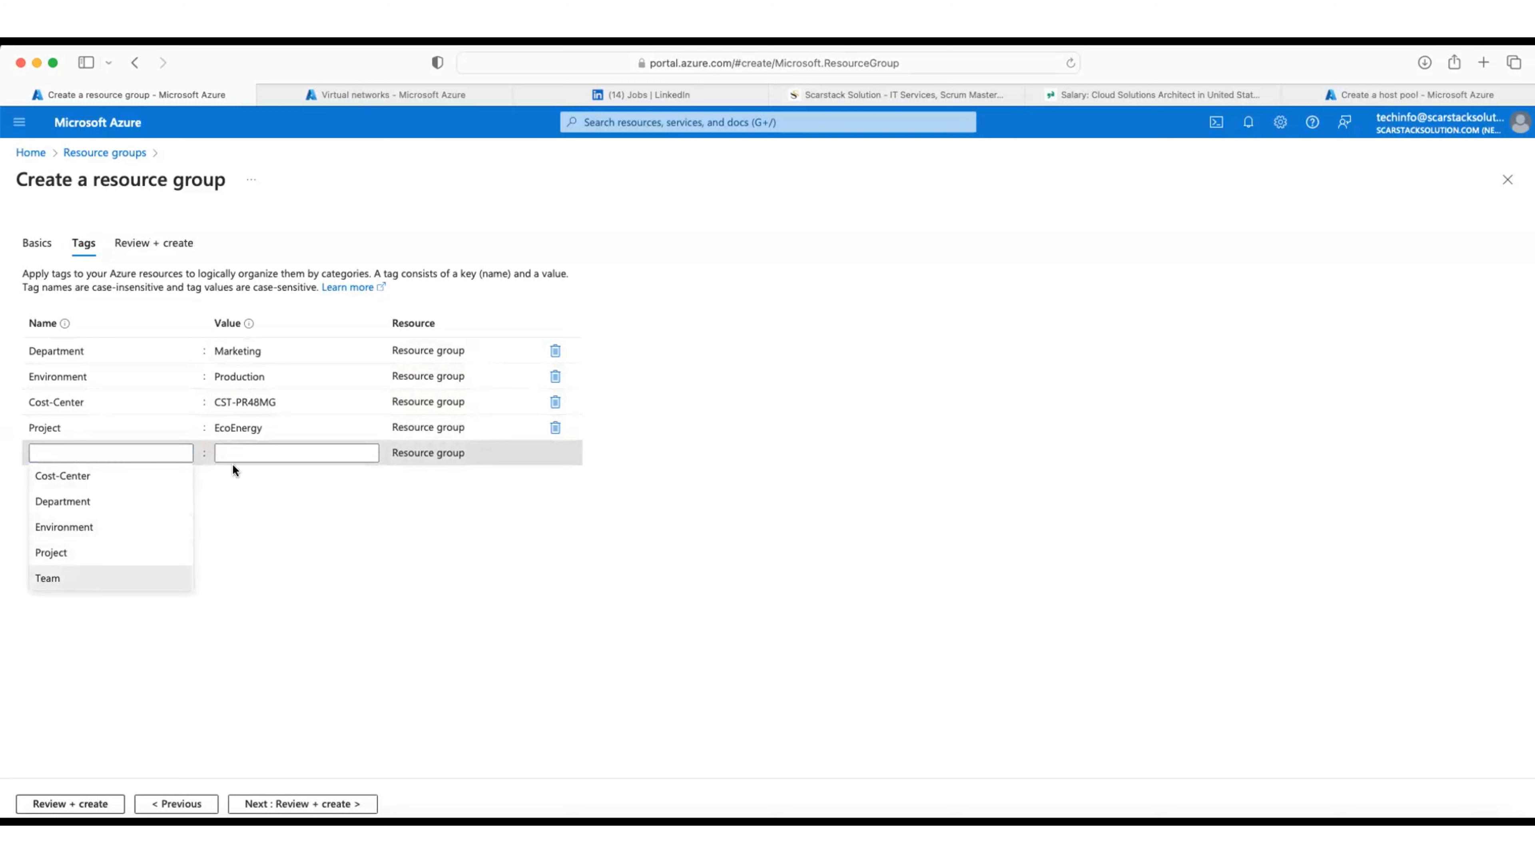
pyautogui.click(246, 451)
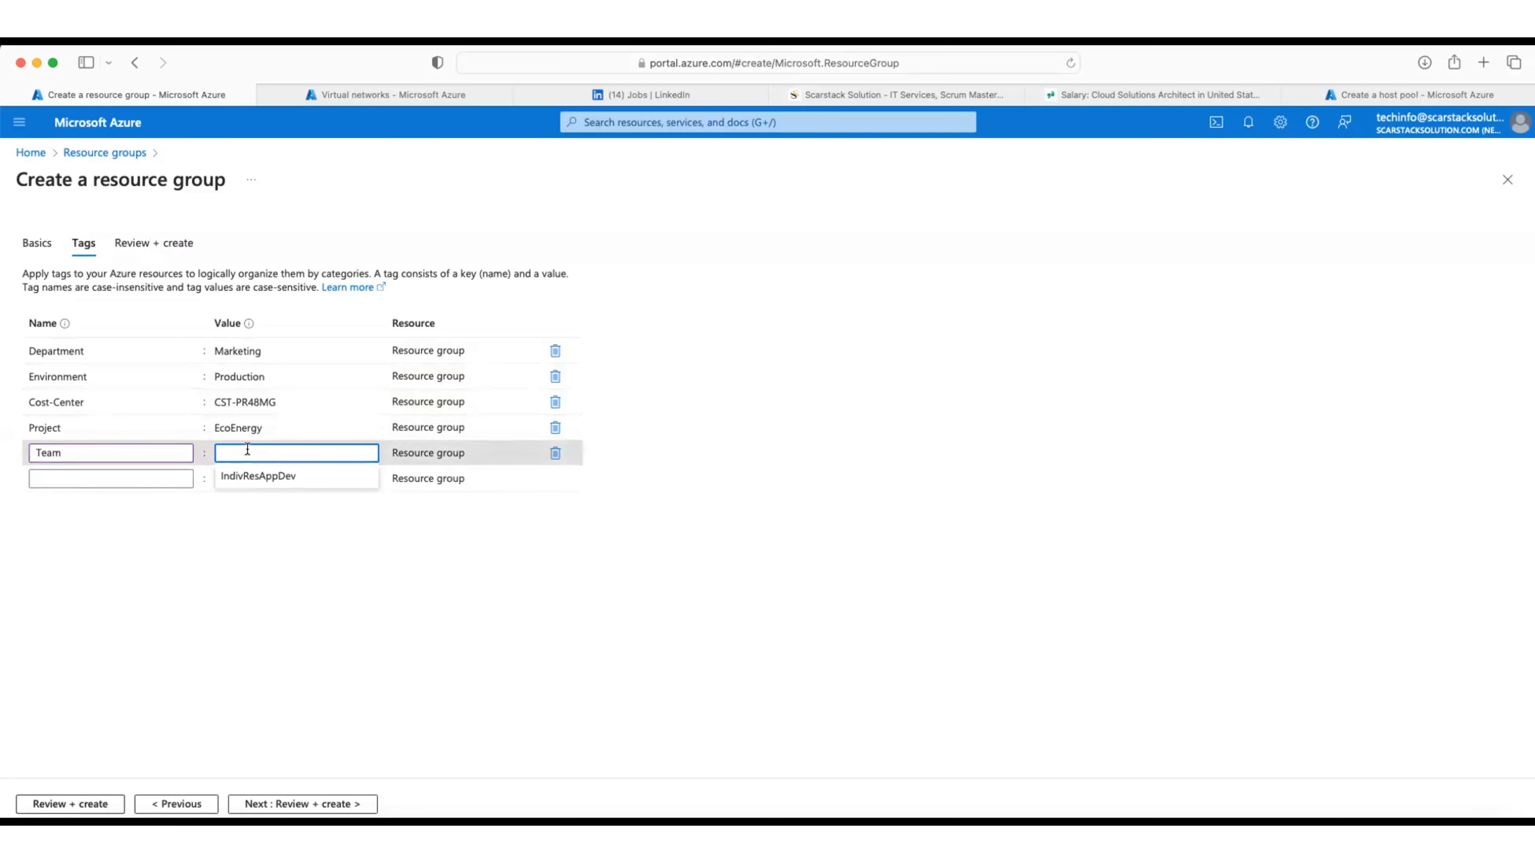
pyautogui.write('non')
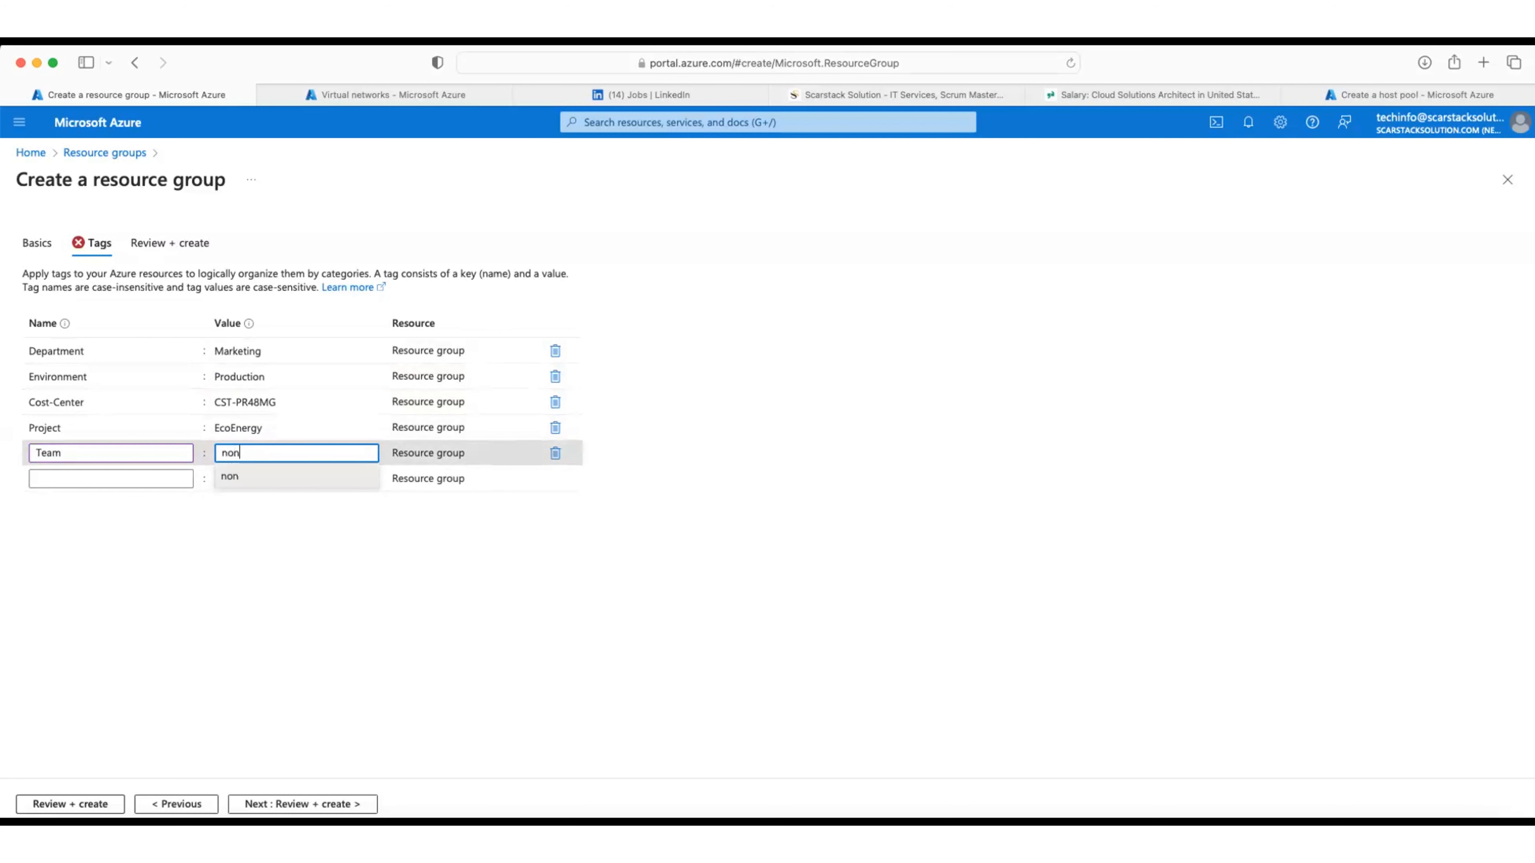
pyautogui.press('BackSpace')
pyautogui.press('BackSpace')
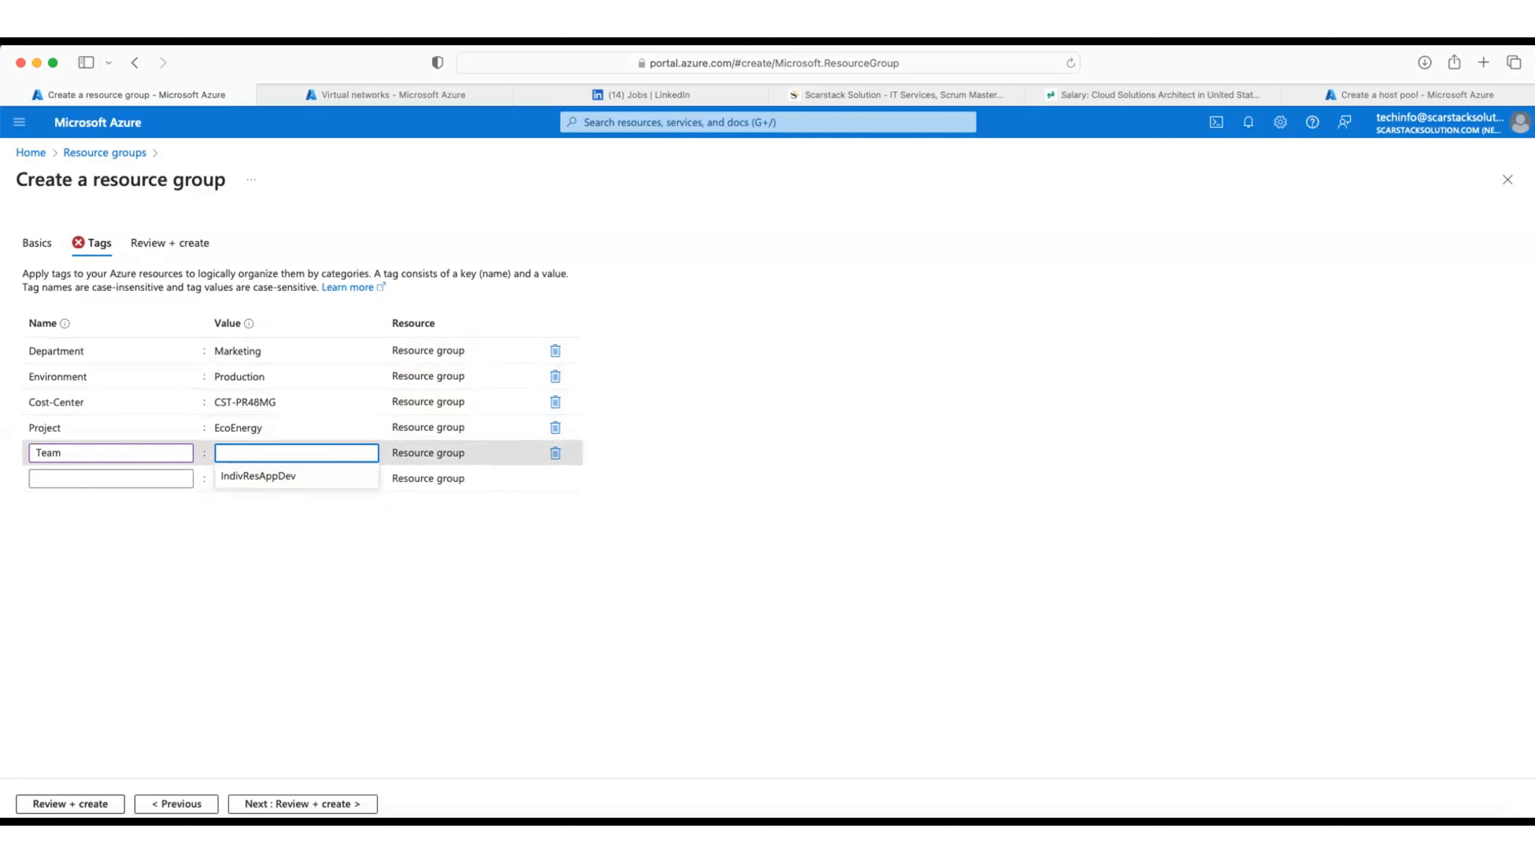
pyautogui.write('NonPro')
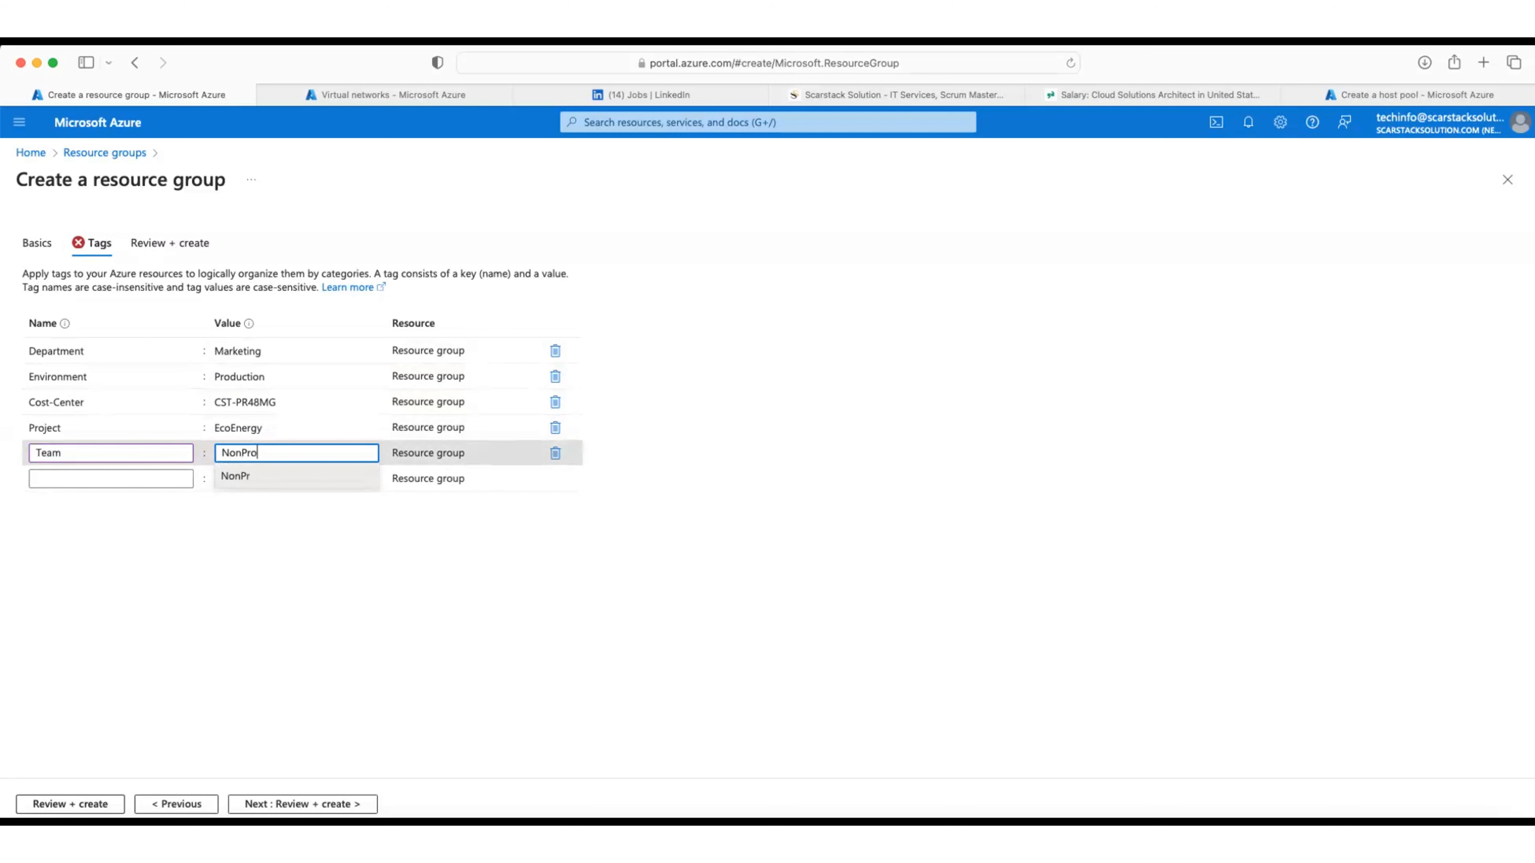
pyautogui.write('fitAppDev')
pyautogui.click(244, 567)
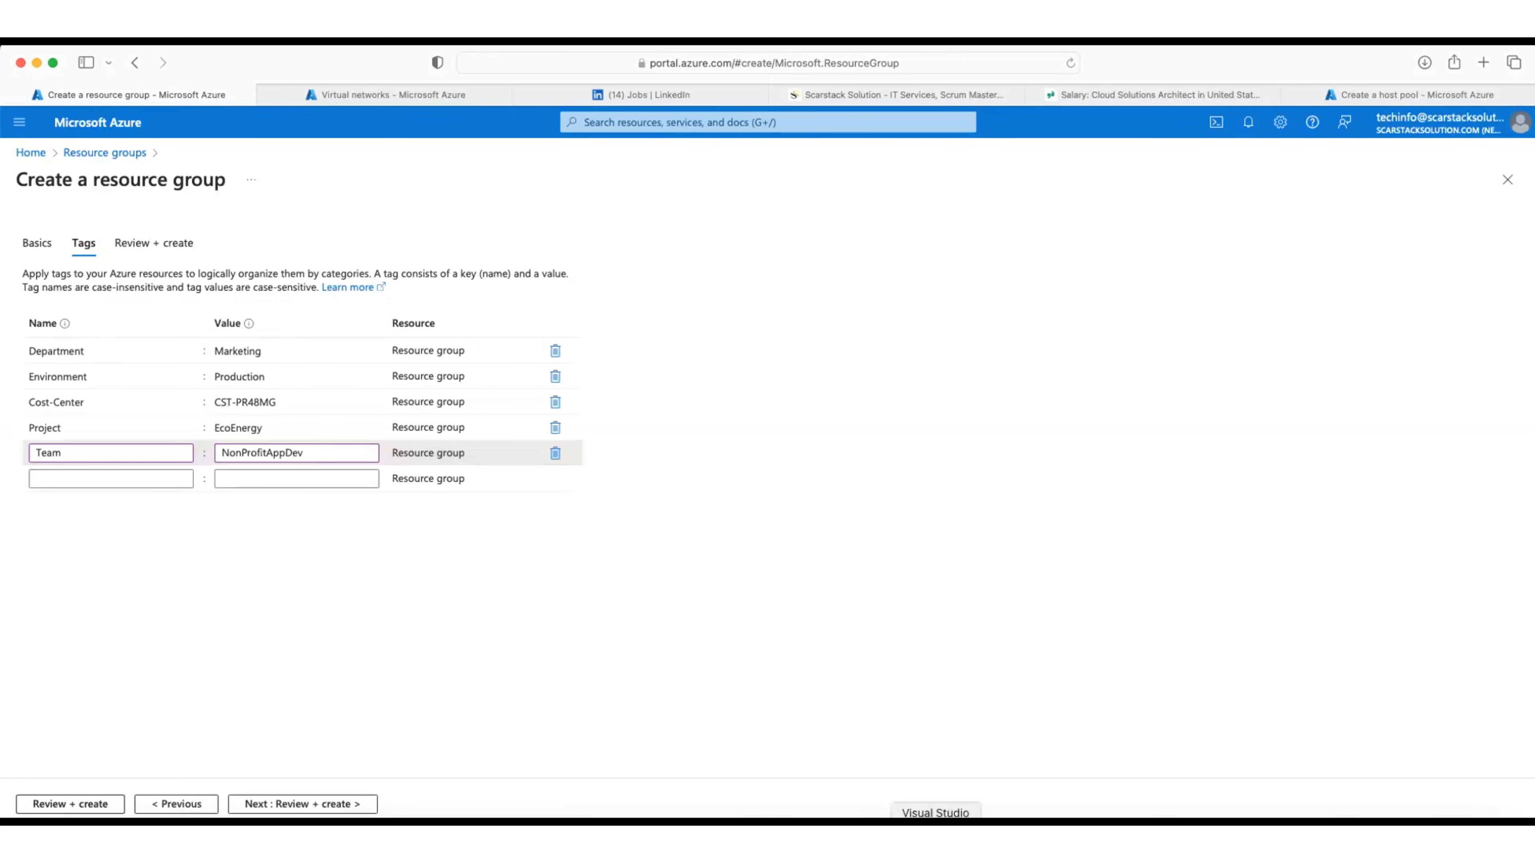
pyautogui.click(250, 806)
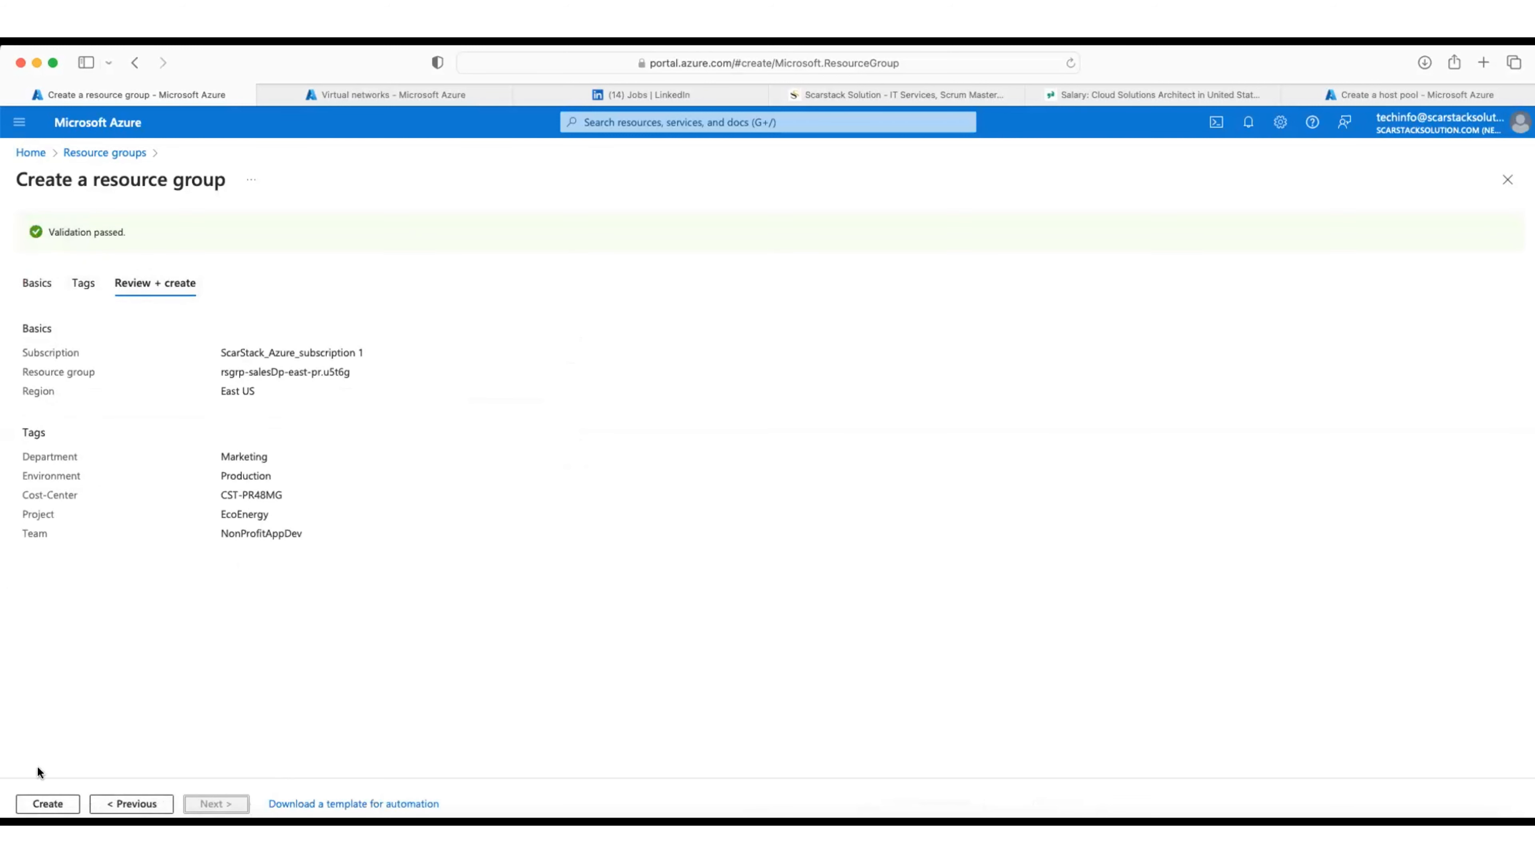
# Step: Confirm creation of resource group rsgrp-salesDp-east-pr.u5t6g once validation has passed
pyautogui.click(39, 804)
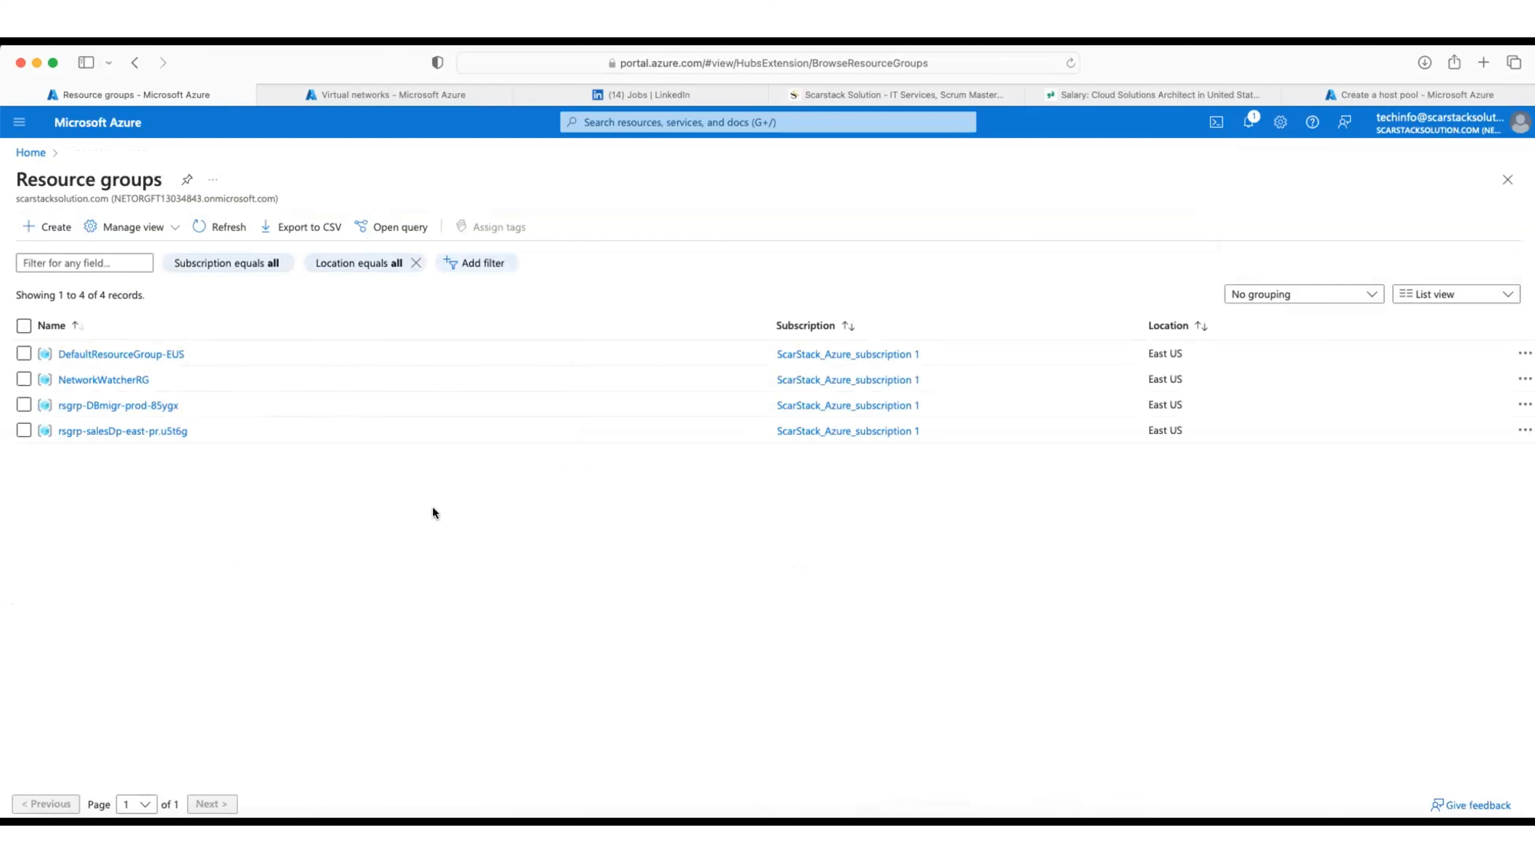
# Step: Return to the Virtual networks page and reload it
pyautogui.click(352, 100)
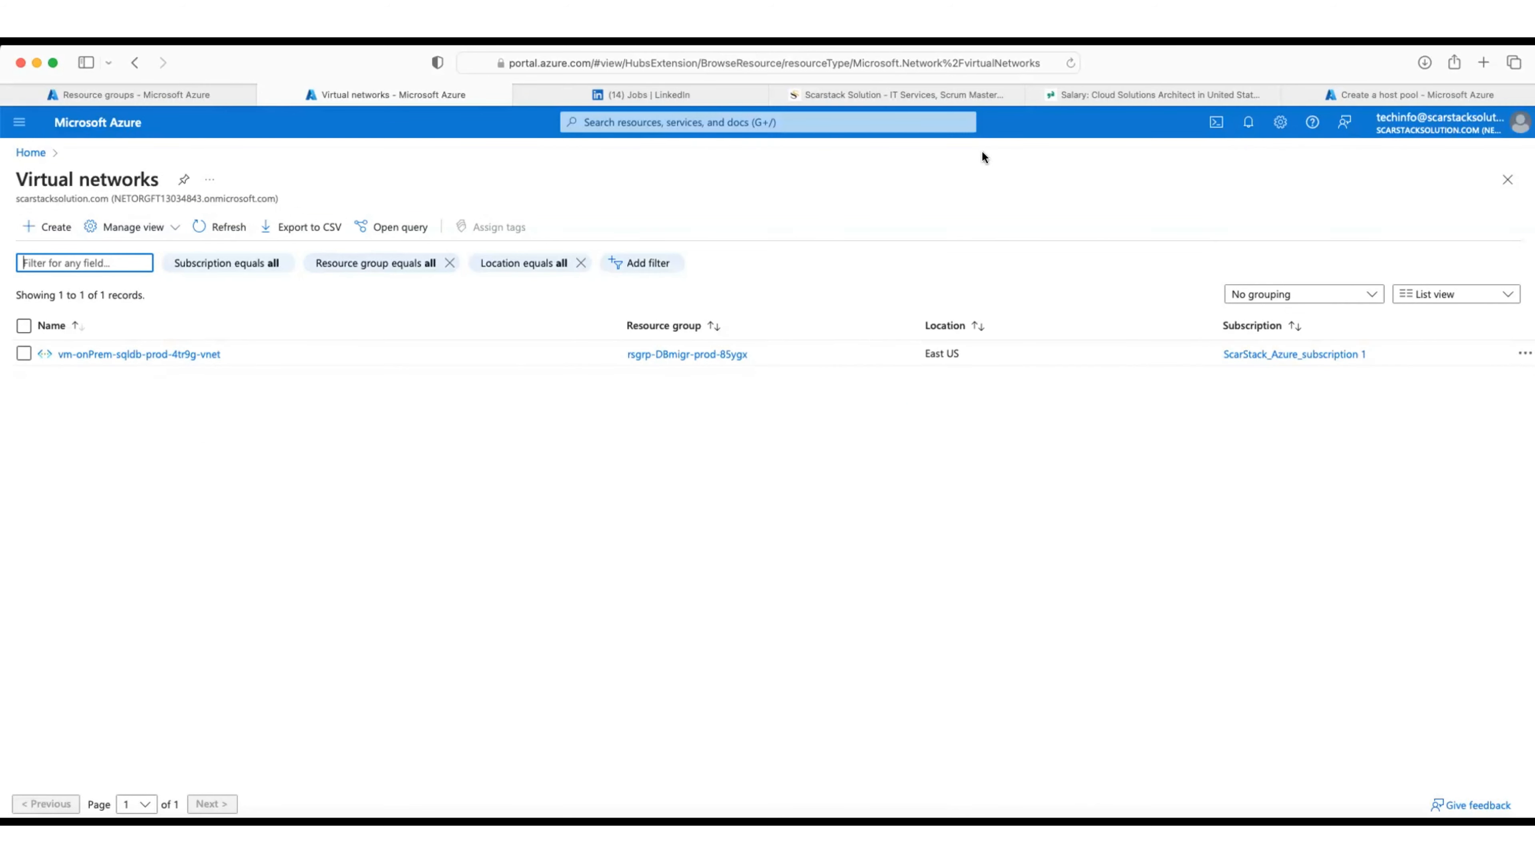
pyautogui.click(534, 64)
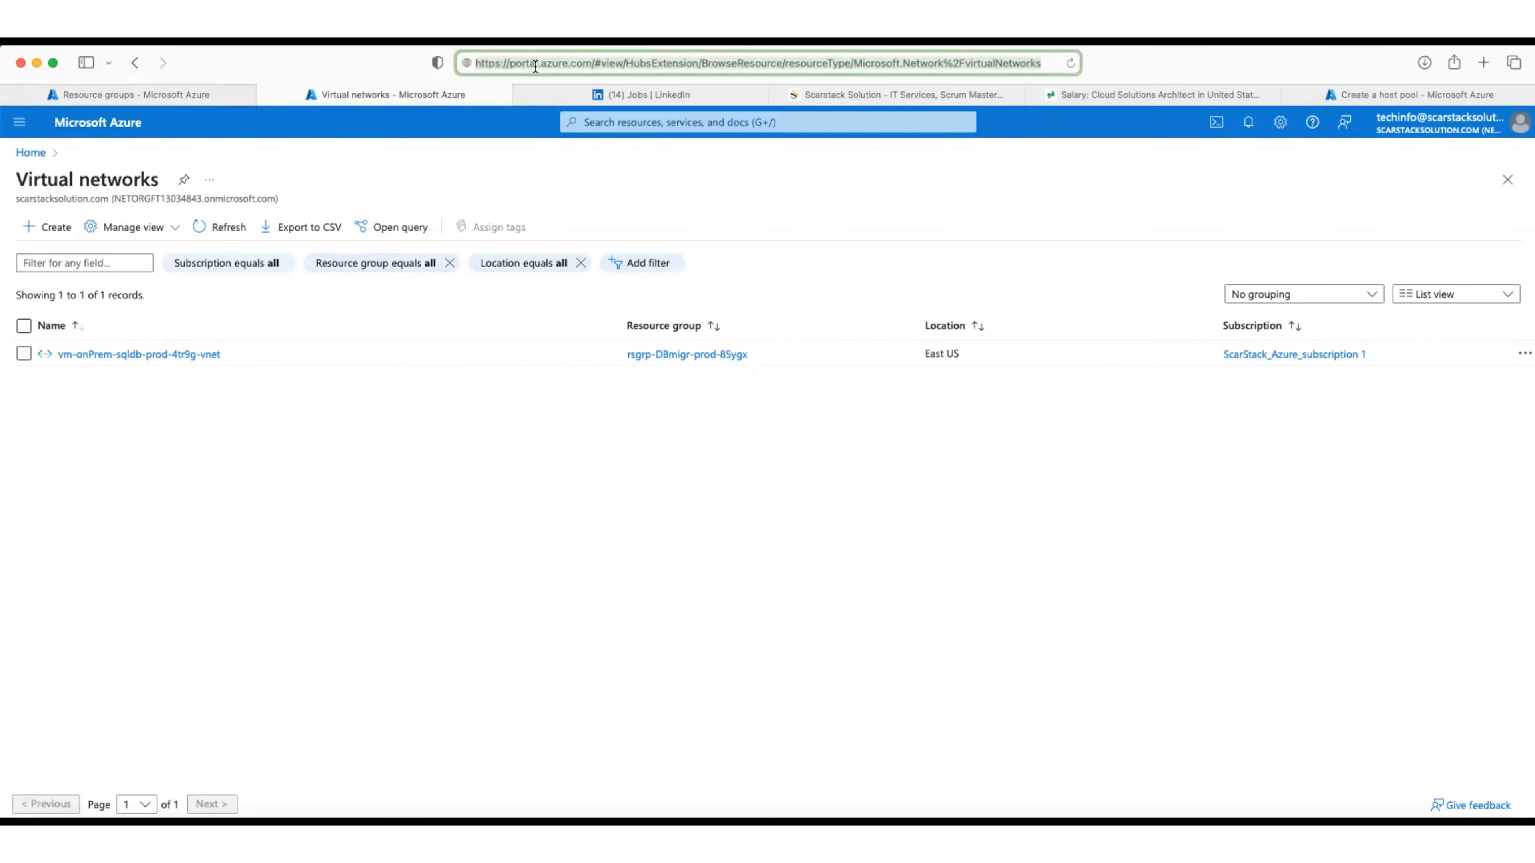
pyautogui.press('Return')
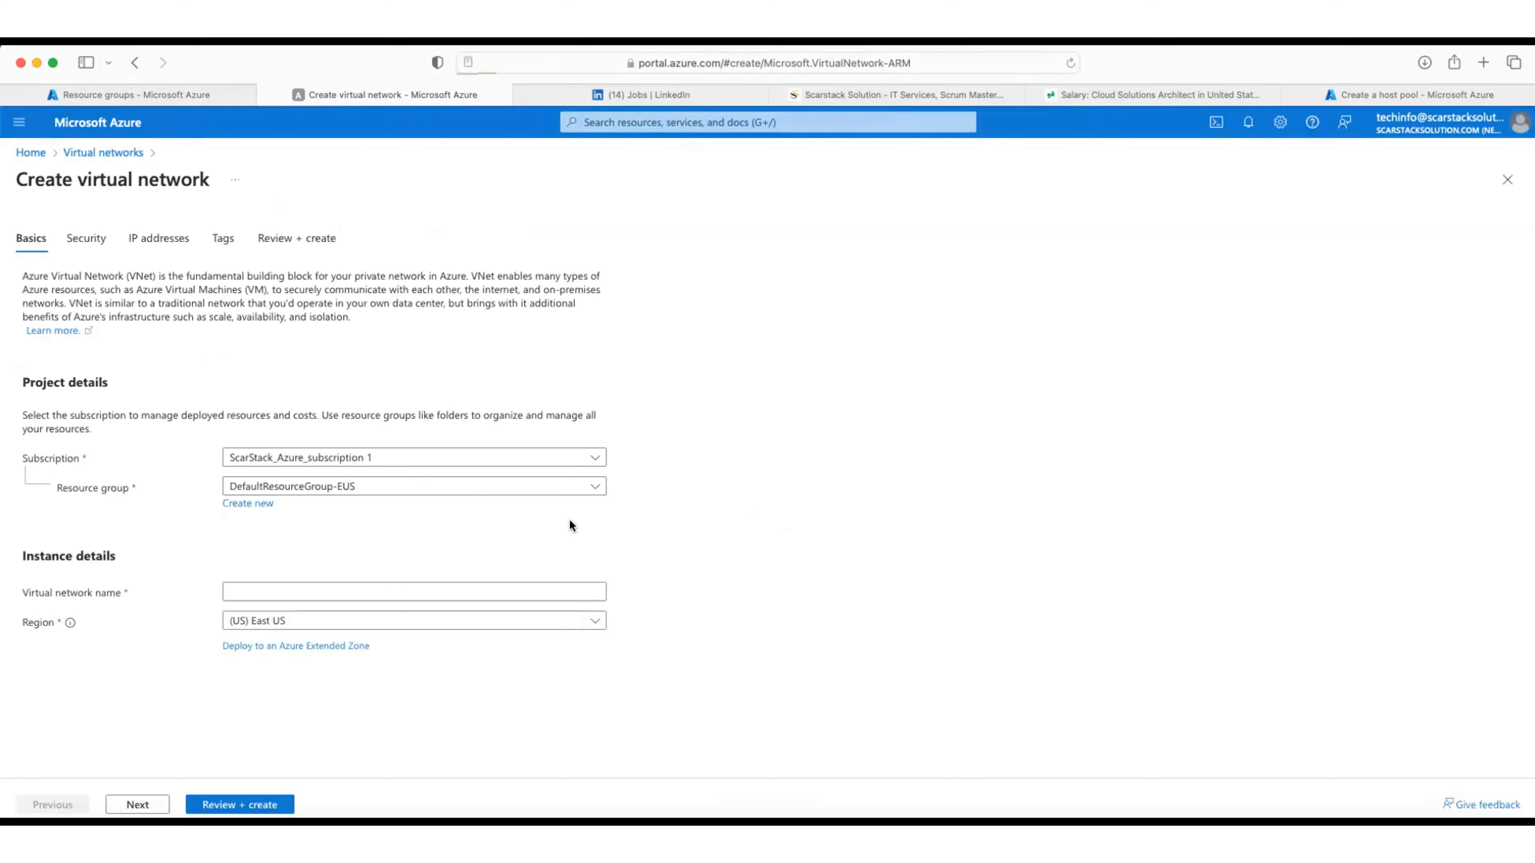
# Step: Pick resource group rsgrp-salesDp-east-pr.u5t6g and enter network name vnet-salesDp-east-prod-56rtx
pyautogui.click(571, 485)
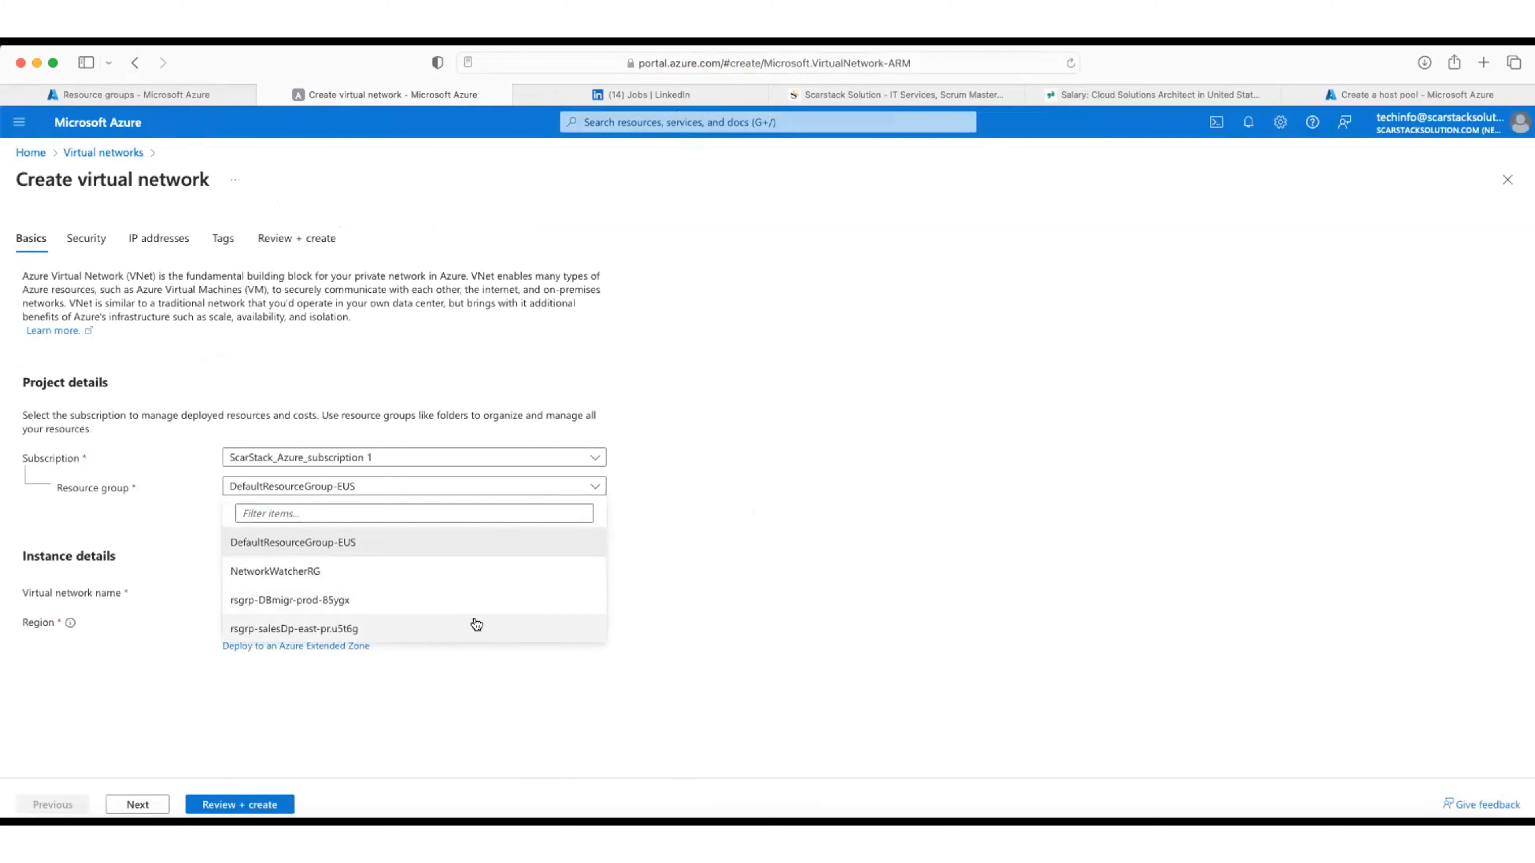
pyautogui.click(395, 635)
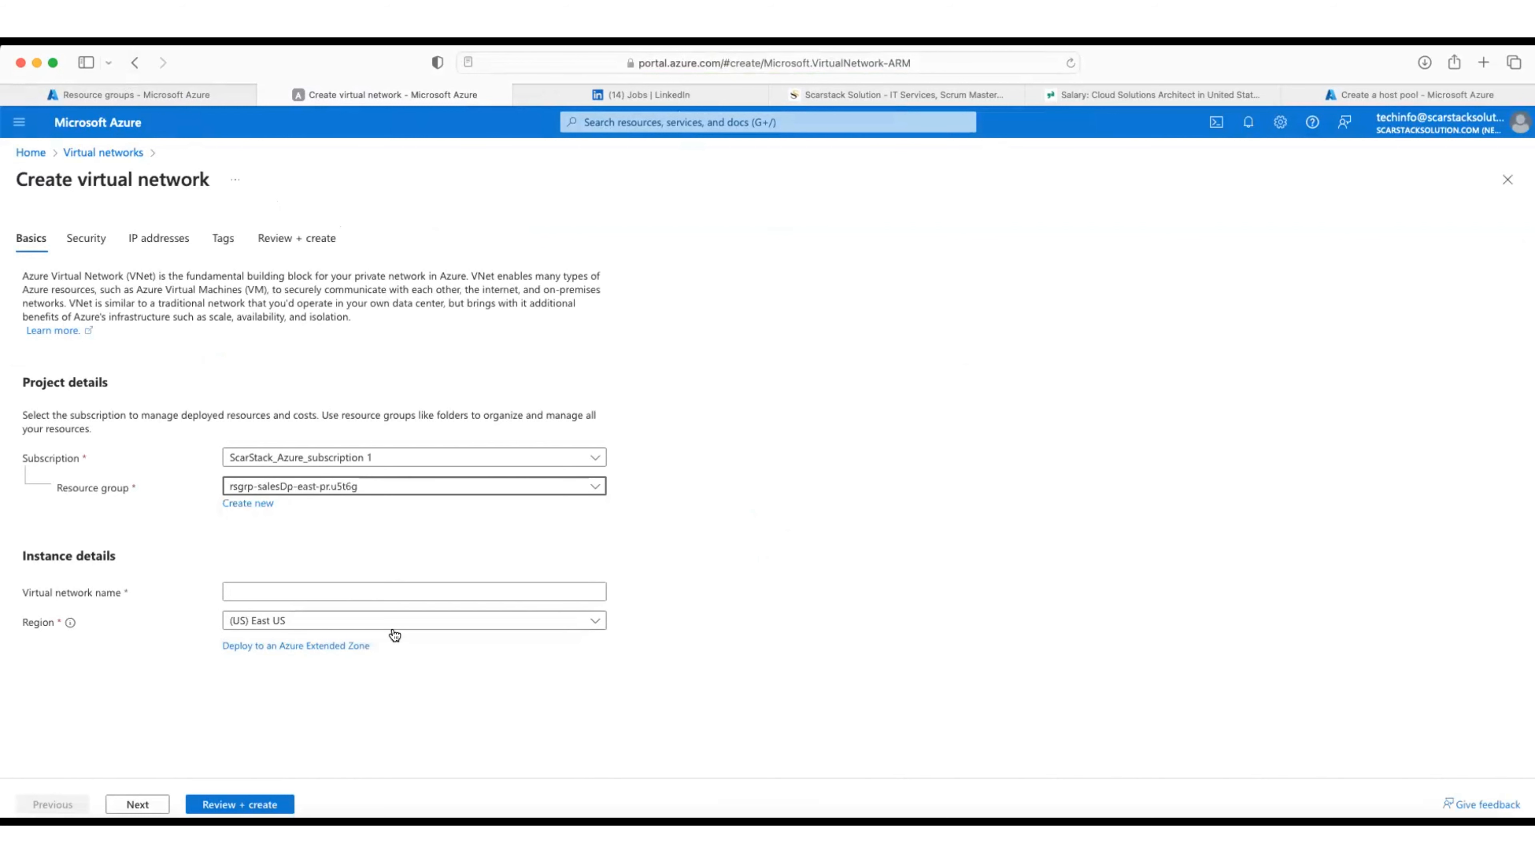
pyautogui.click(281, 592)
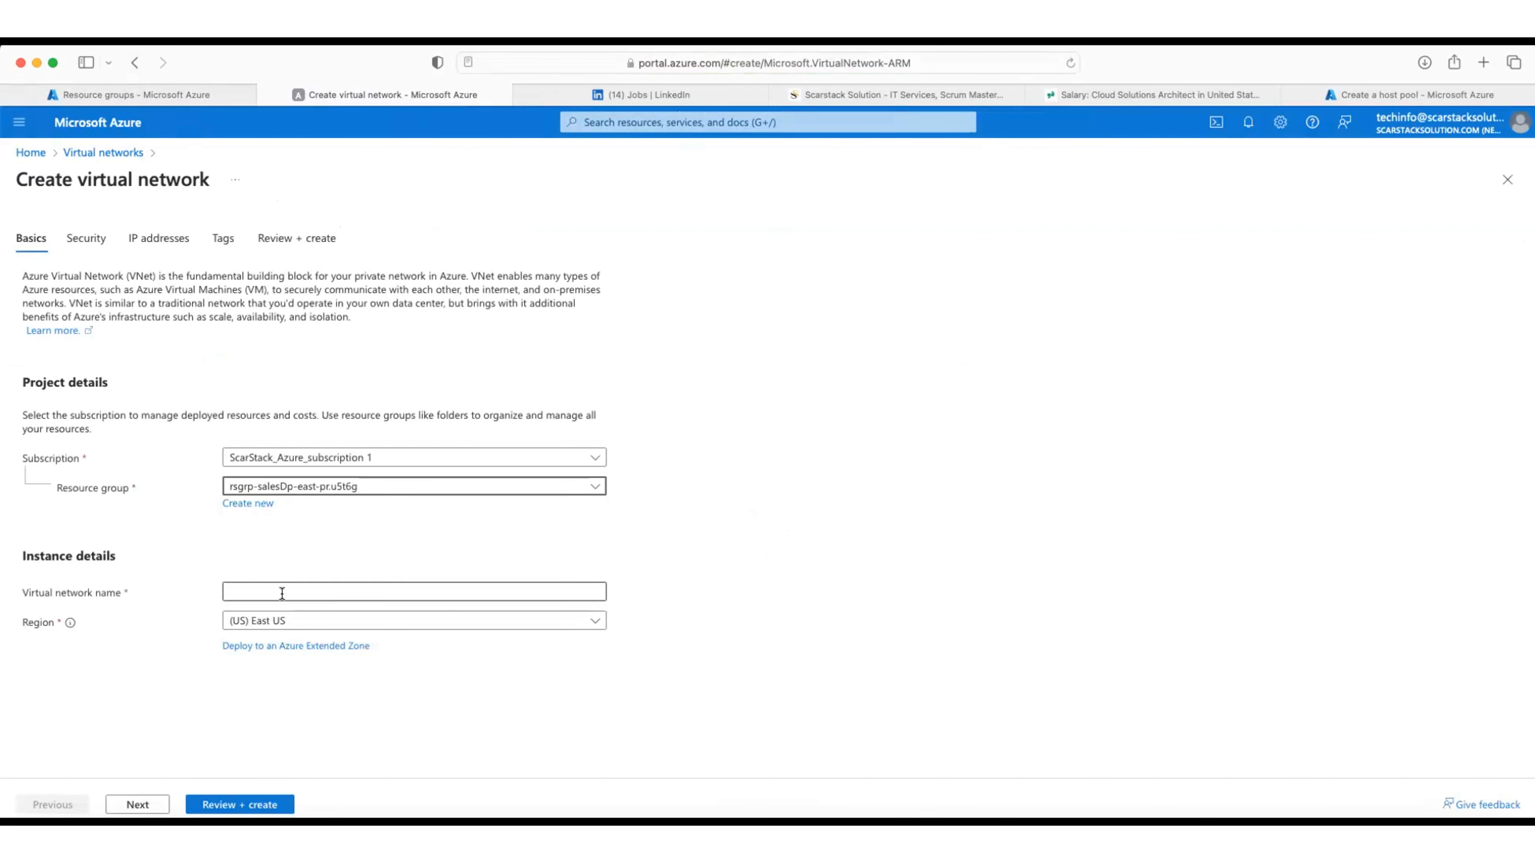
pyautogui.write('vnet')
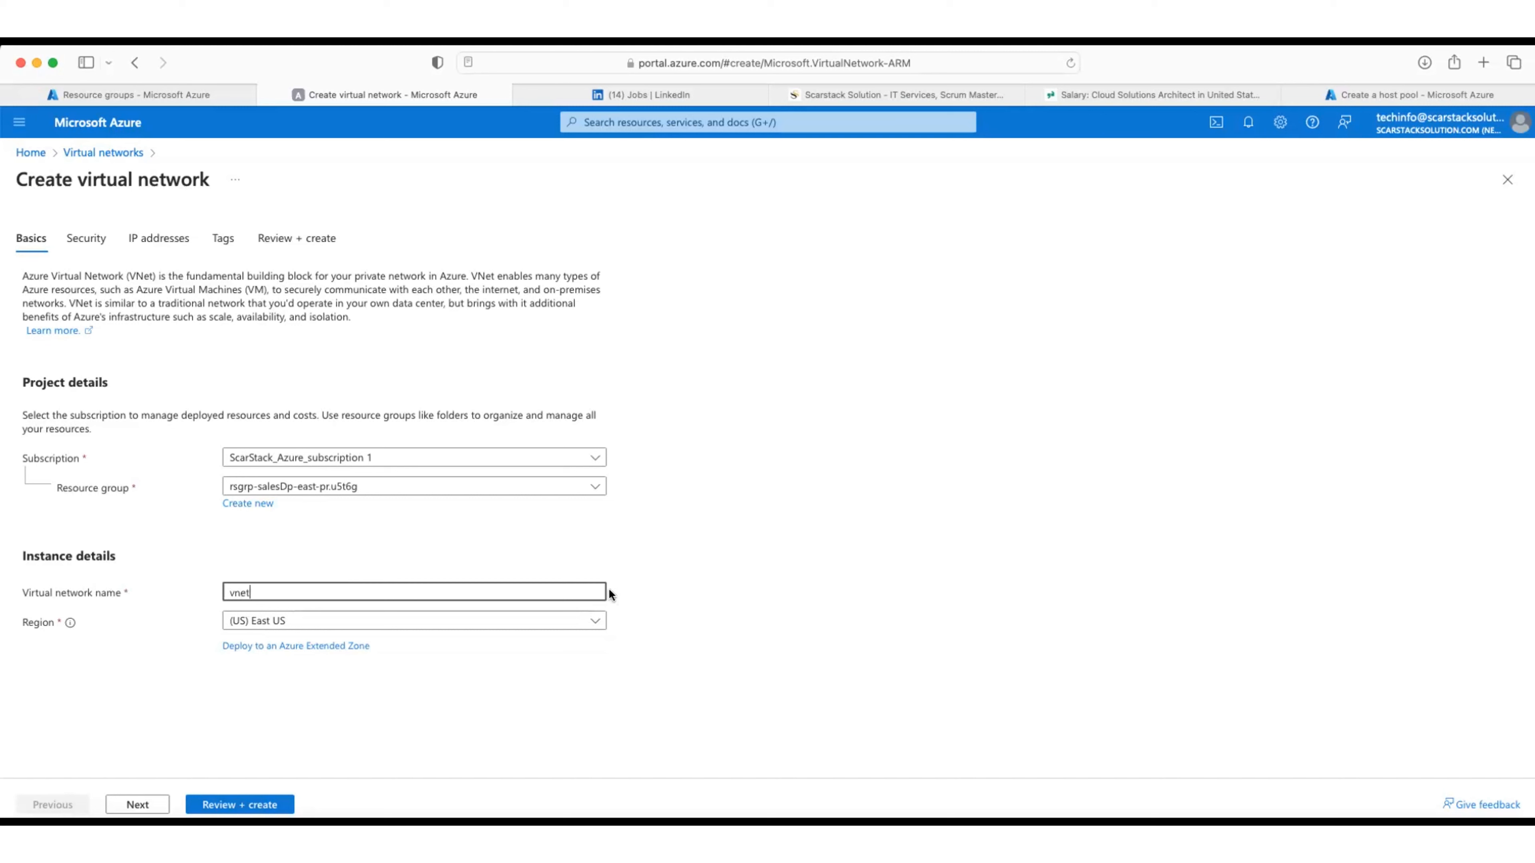
pyautogui.write('-salesDp-')
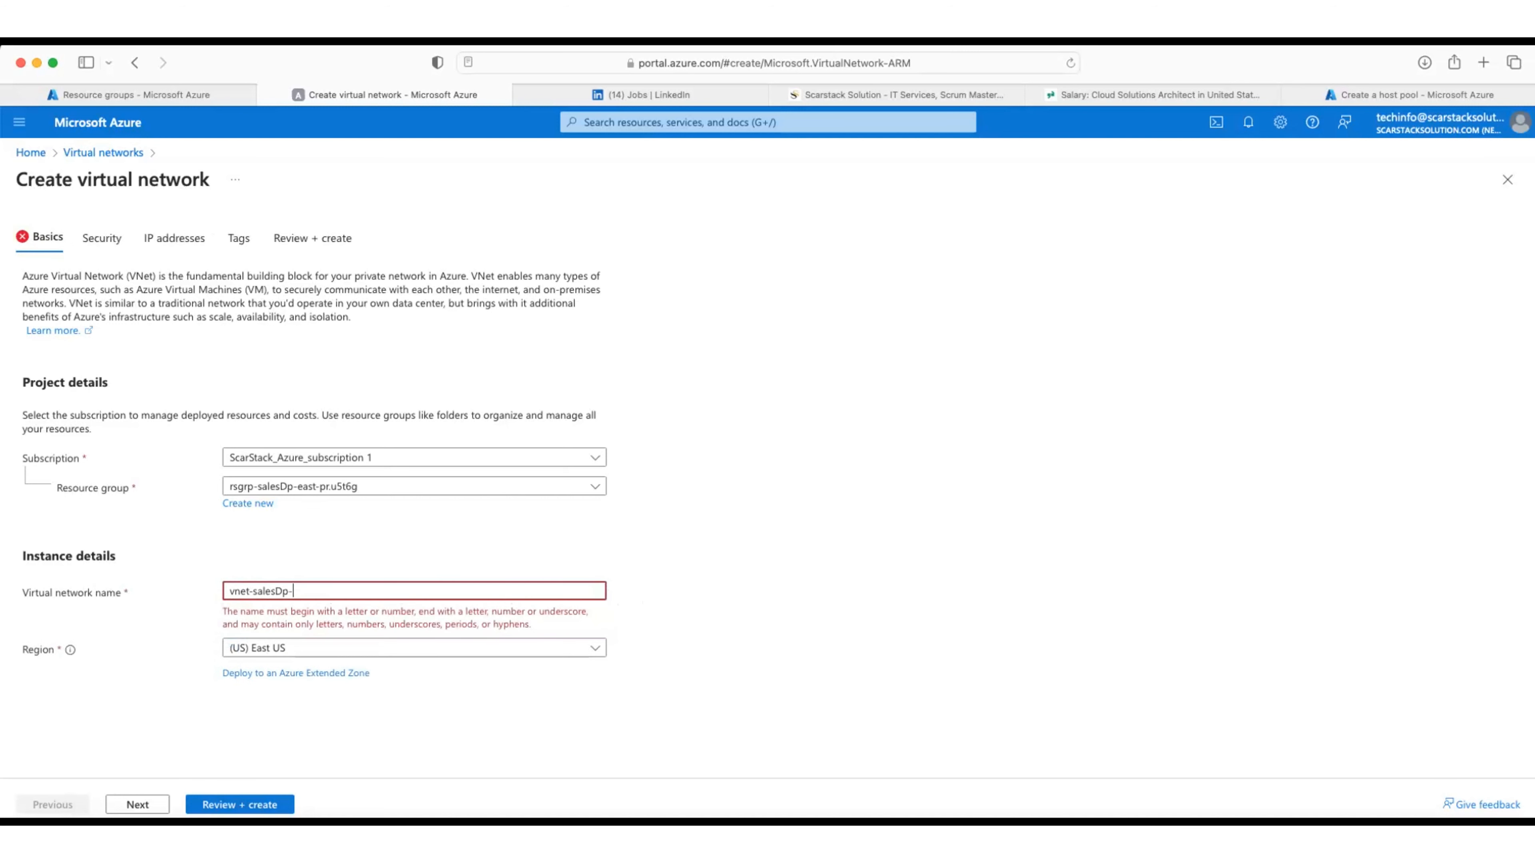
pyautogui.write('east')
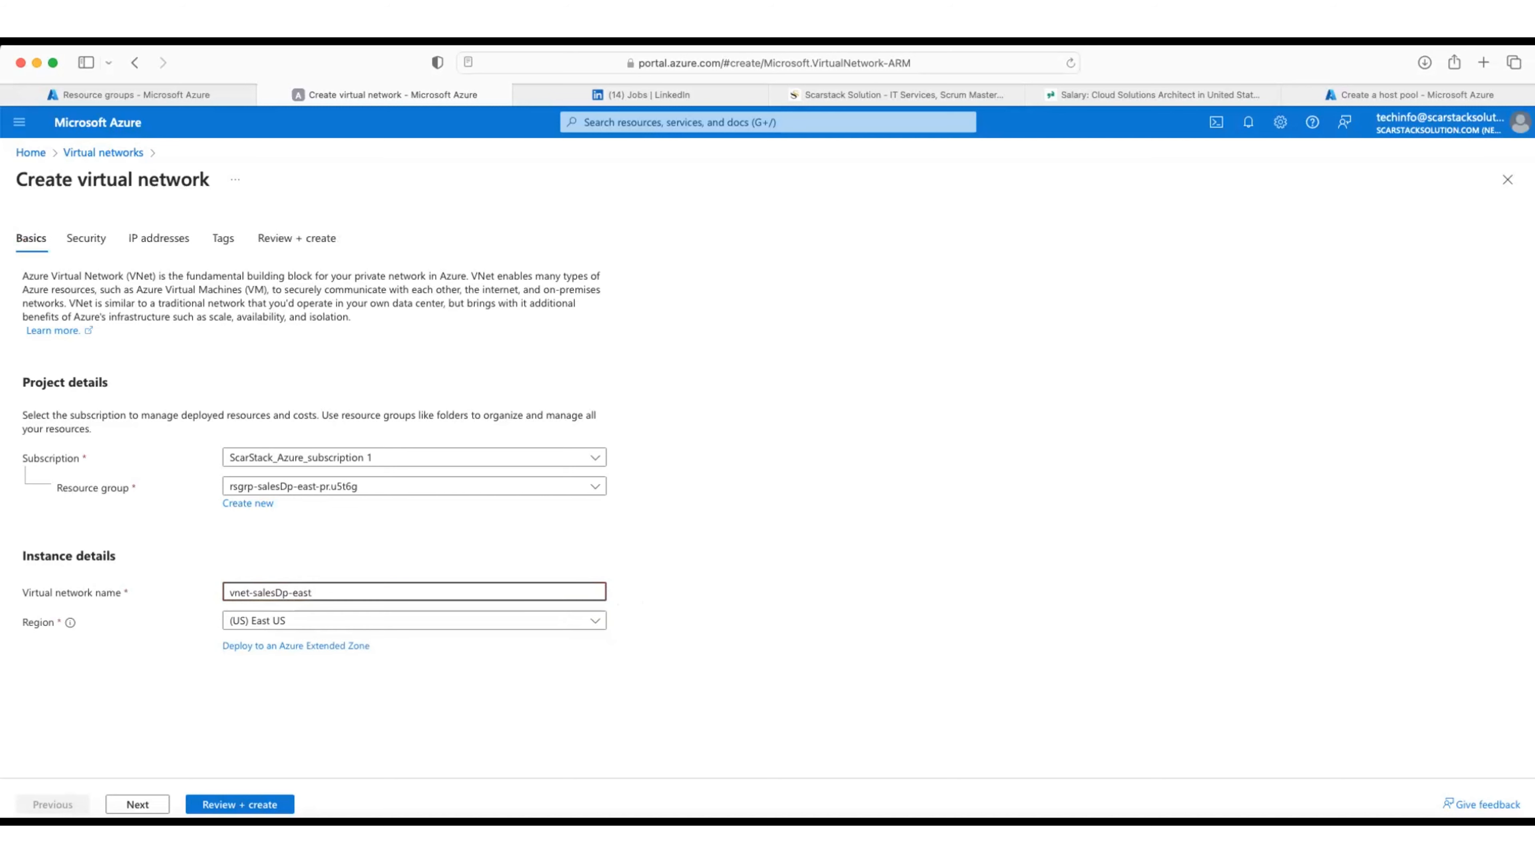
pyautogui.write('-prod-')
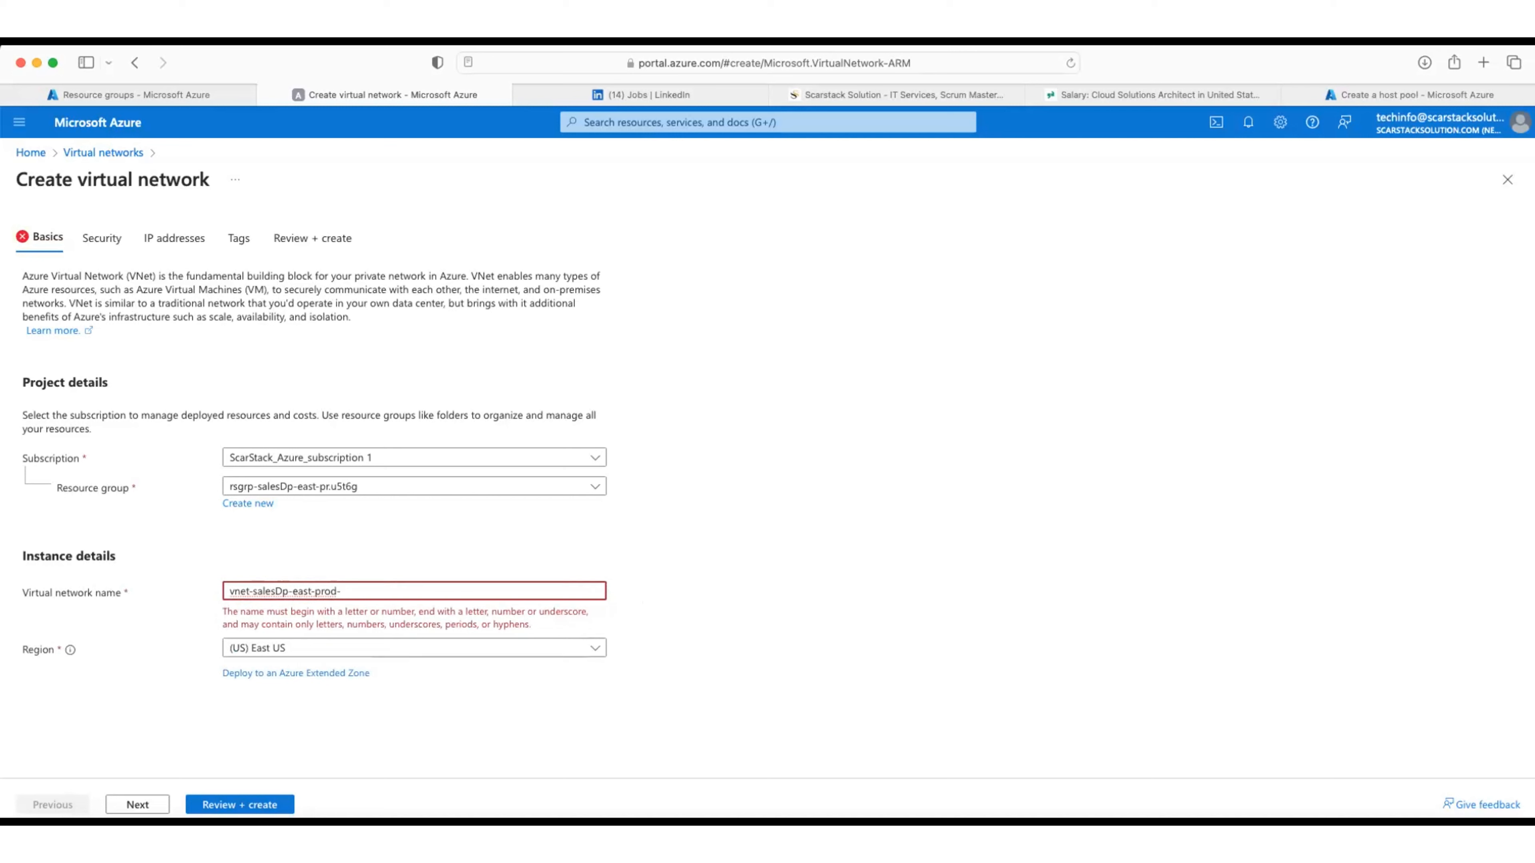
pyautogui.write('5')
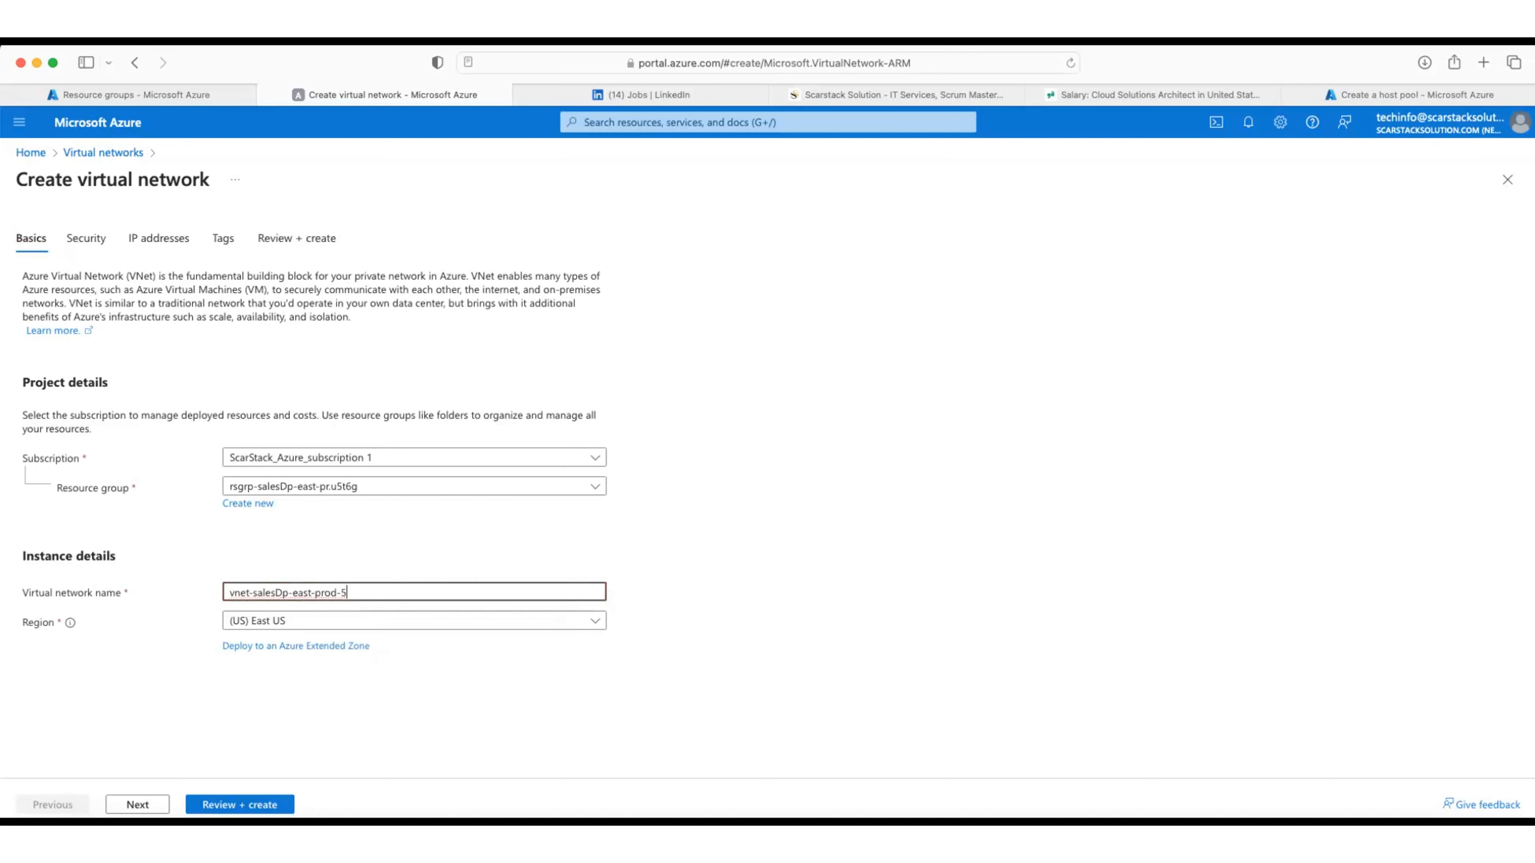
pyautogui.write('6rtx')
pyautogui.click(703, 574)
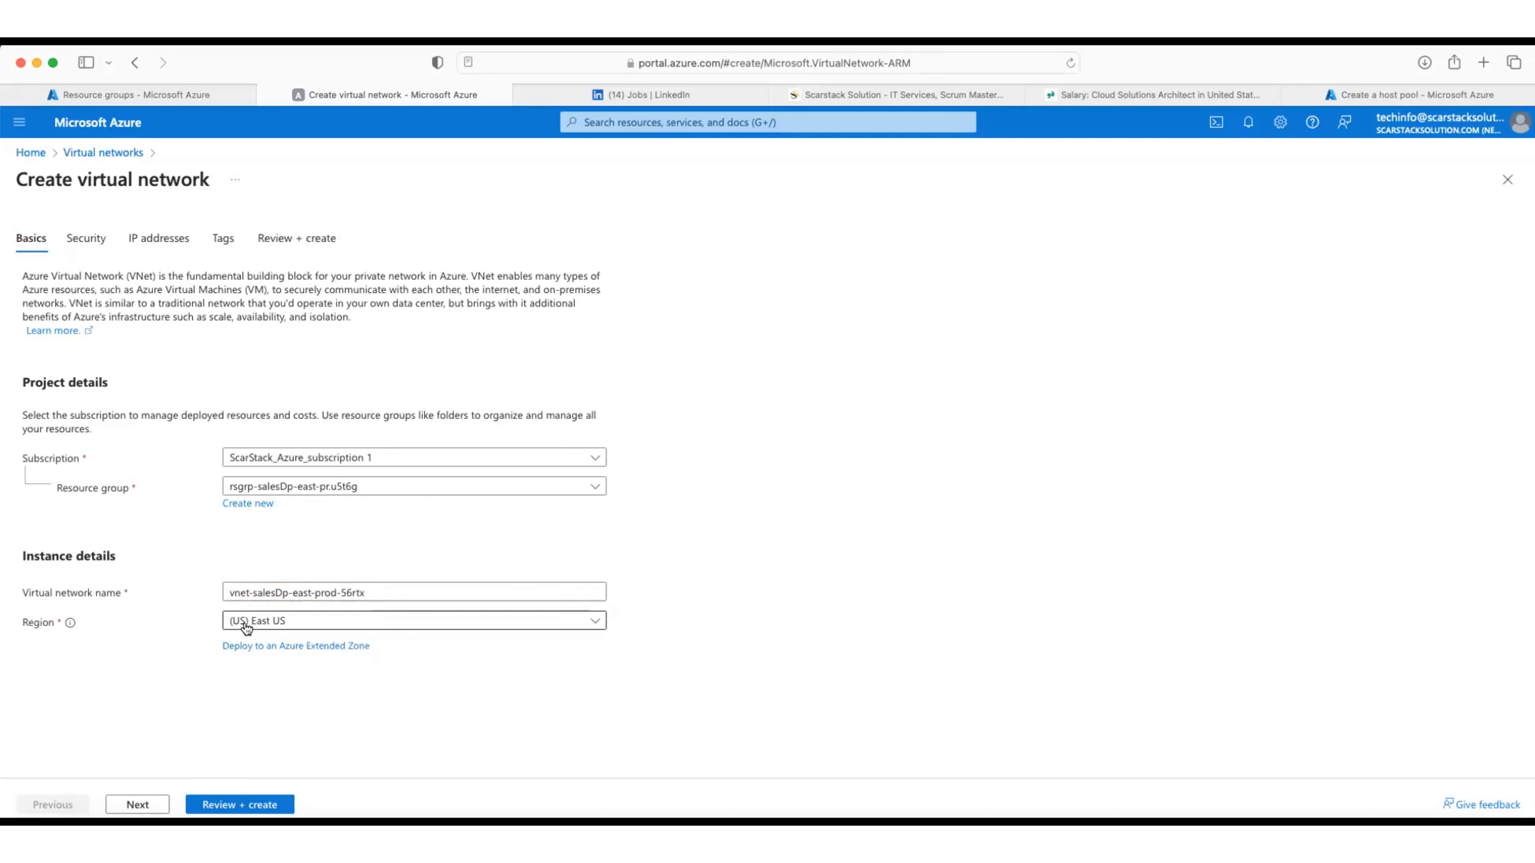
# Step: Turn on Azure Bastion in the network's security settings, then go to IP addresses
pyautogui.click(138, 804)
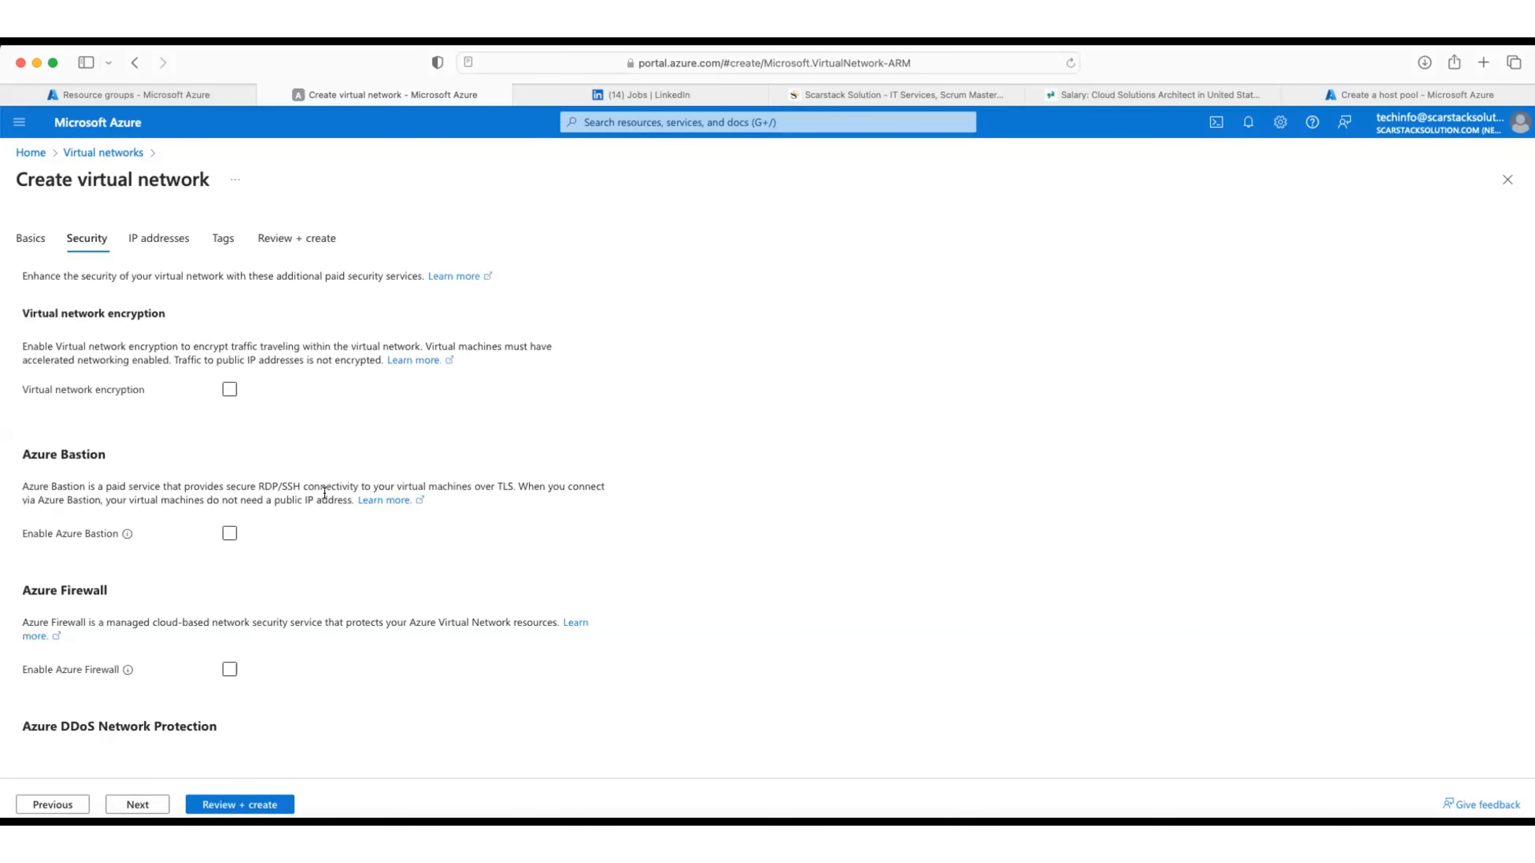
pyautogui.click(296, 534)
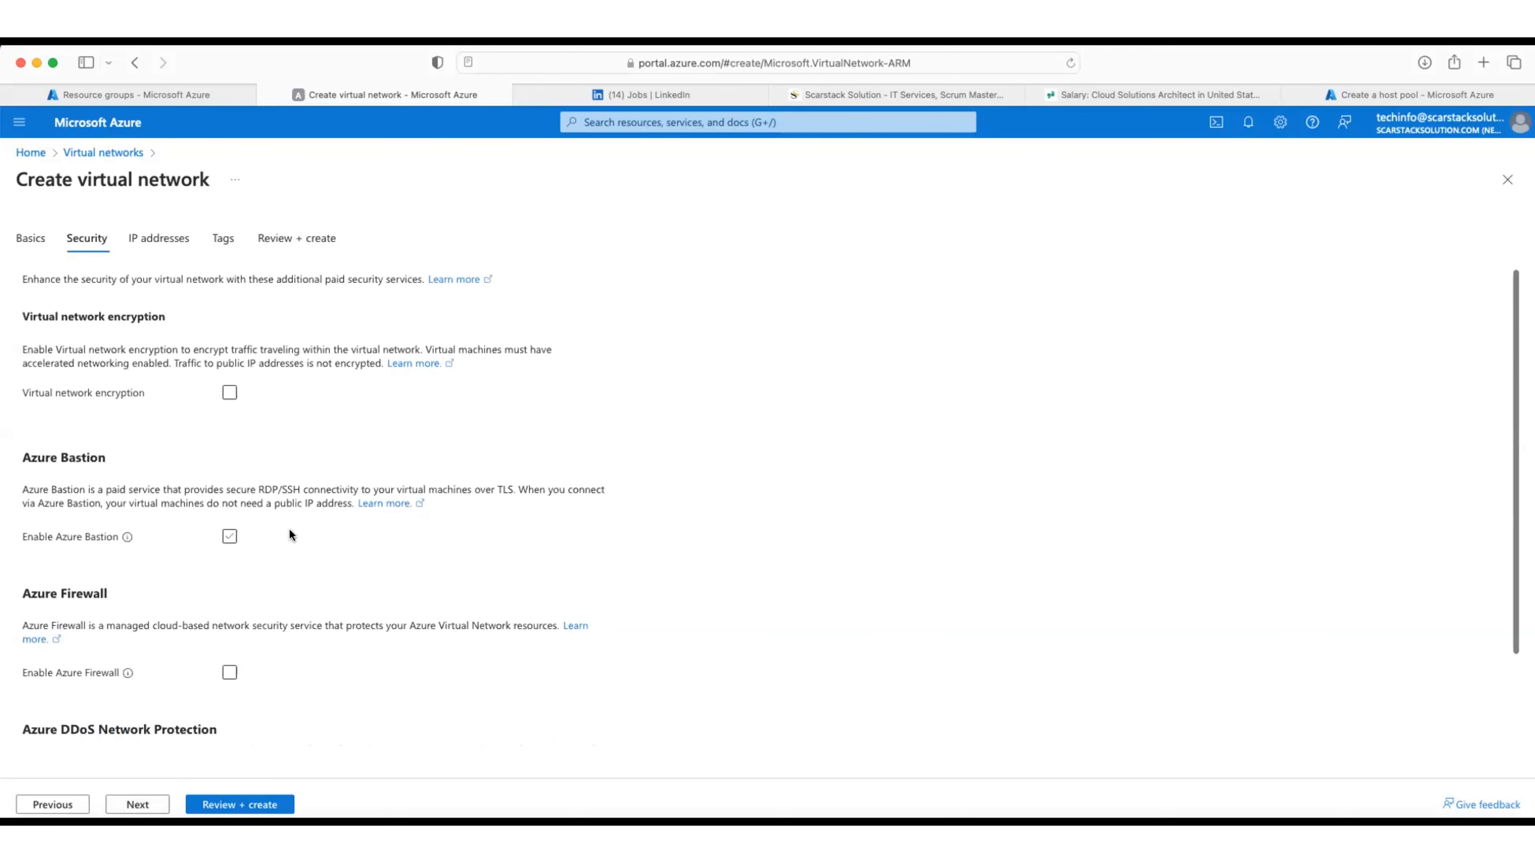
pyautogui.click(159, 237)
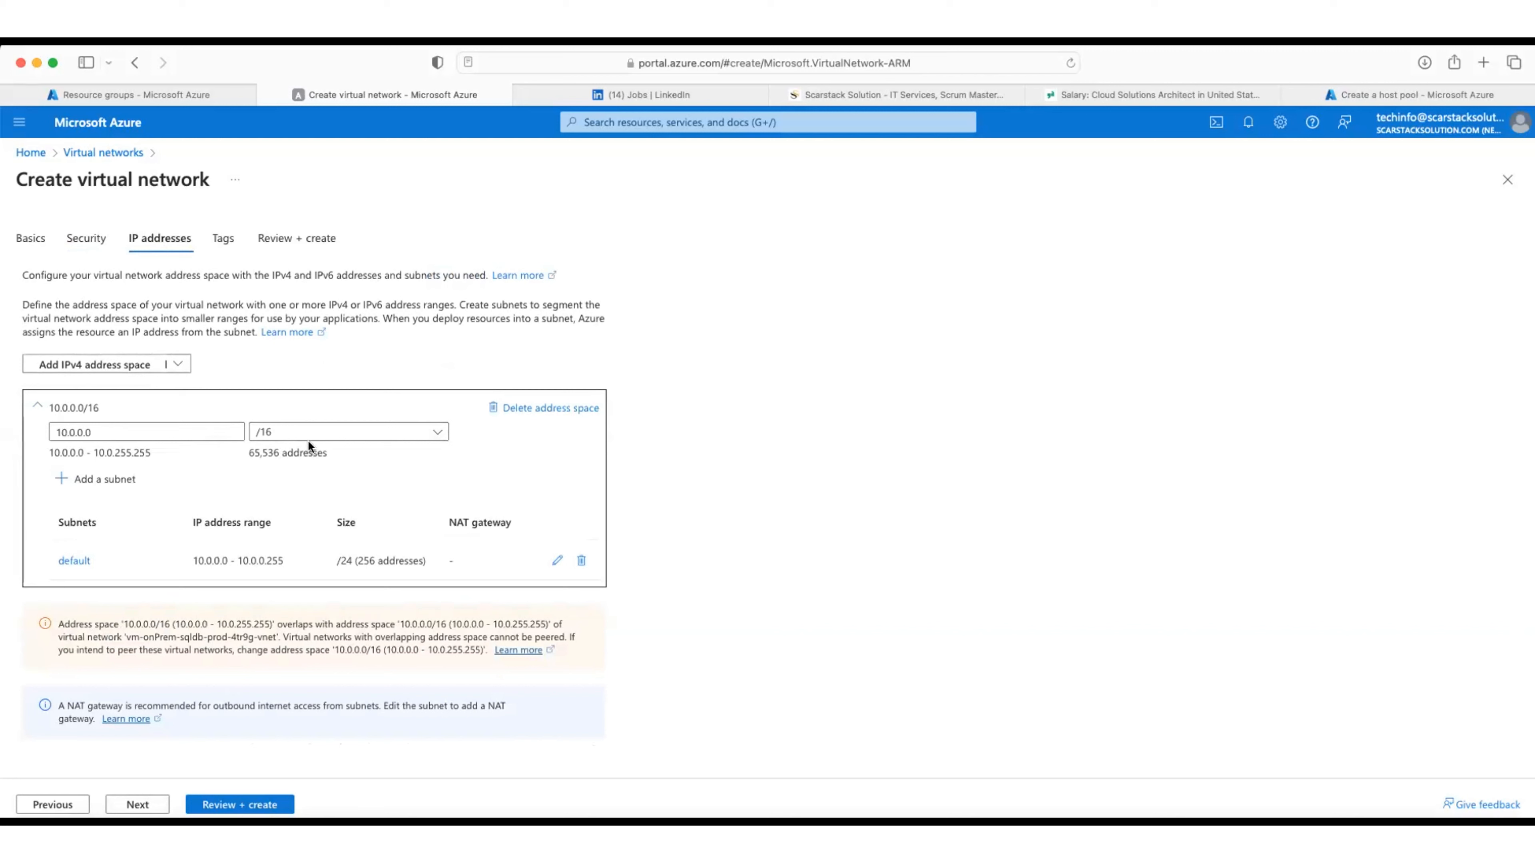
# Step: Leave the address space at 10.0.0.0/16 and open the default subnet for editing
pyautogui.click(434, 432)
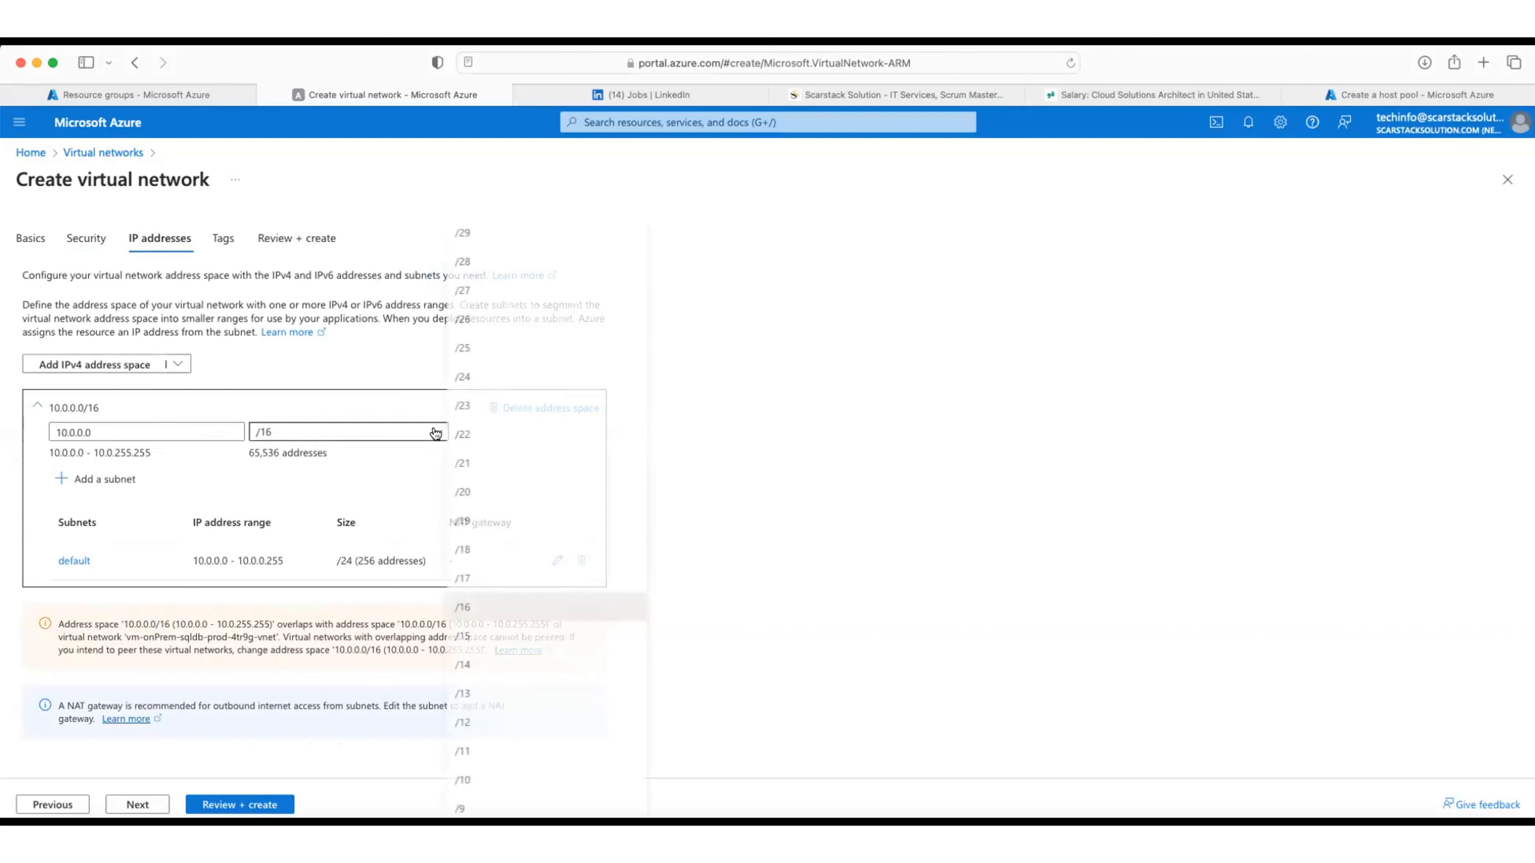
pyautogui.click(741, 542)
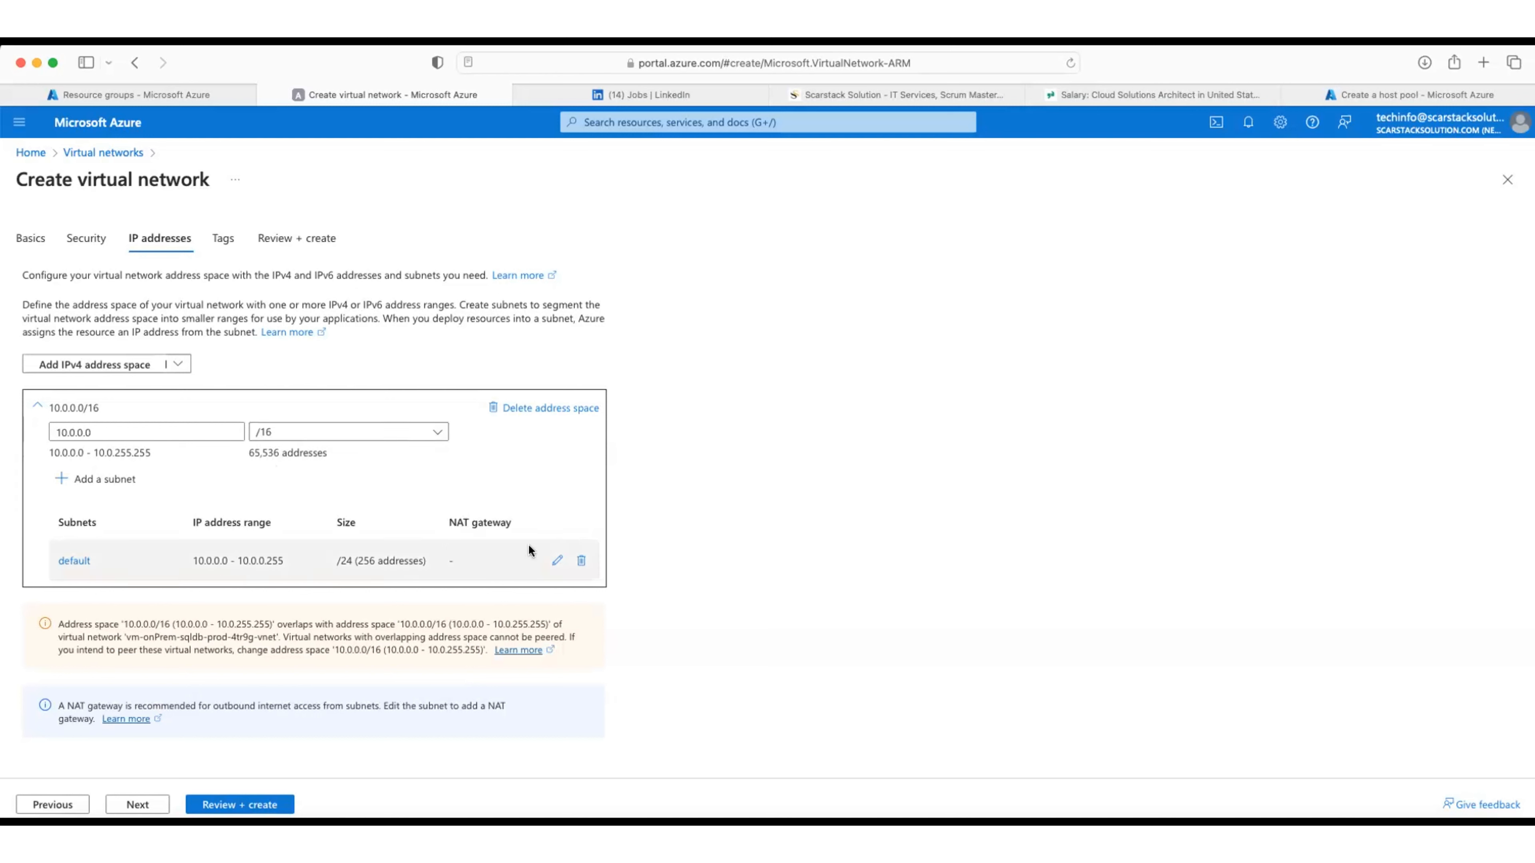
pyautogui.click(556, 562)
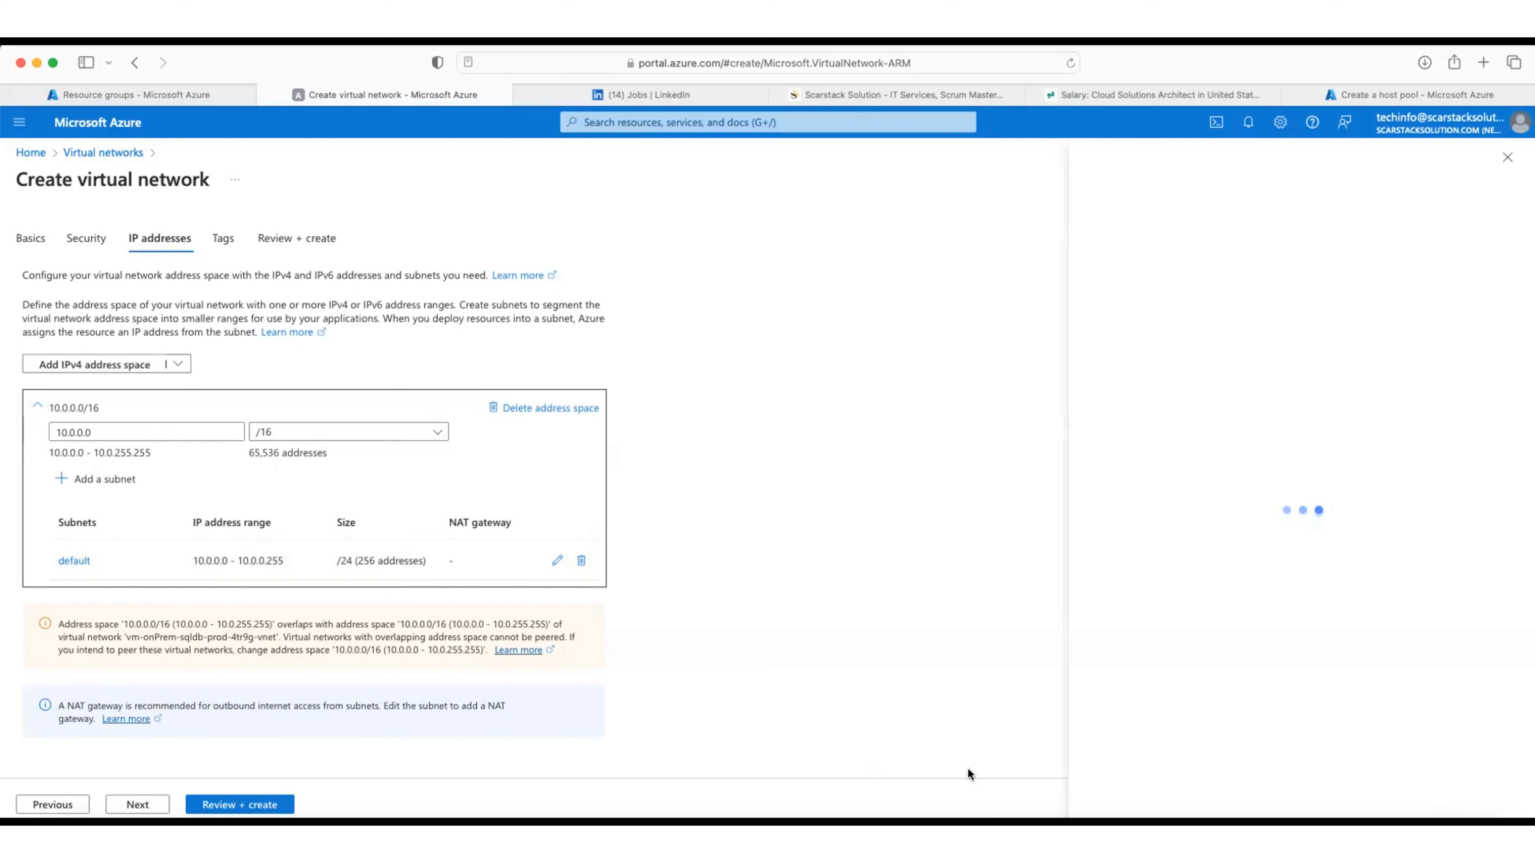
# Step: Copy the suffix salesDp-east-prod-56rtx from the virtual network name on the Basics tab
pyautogui.click(30, 239)
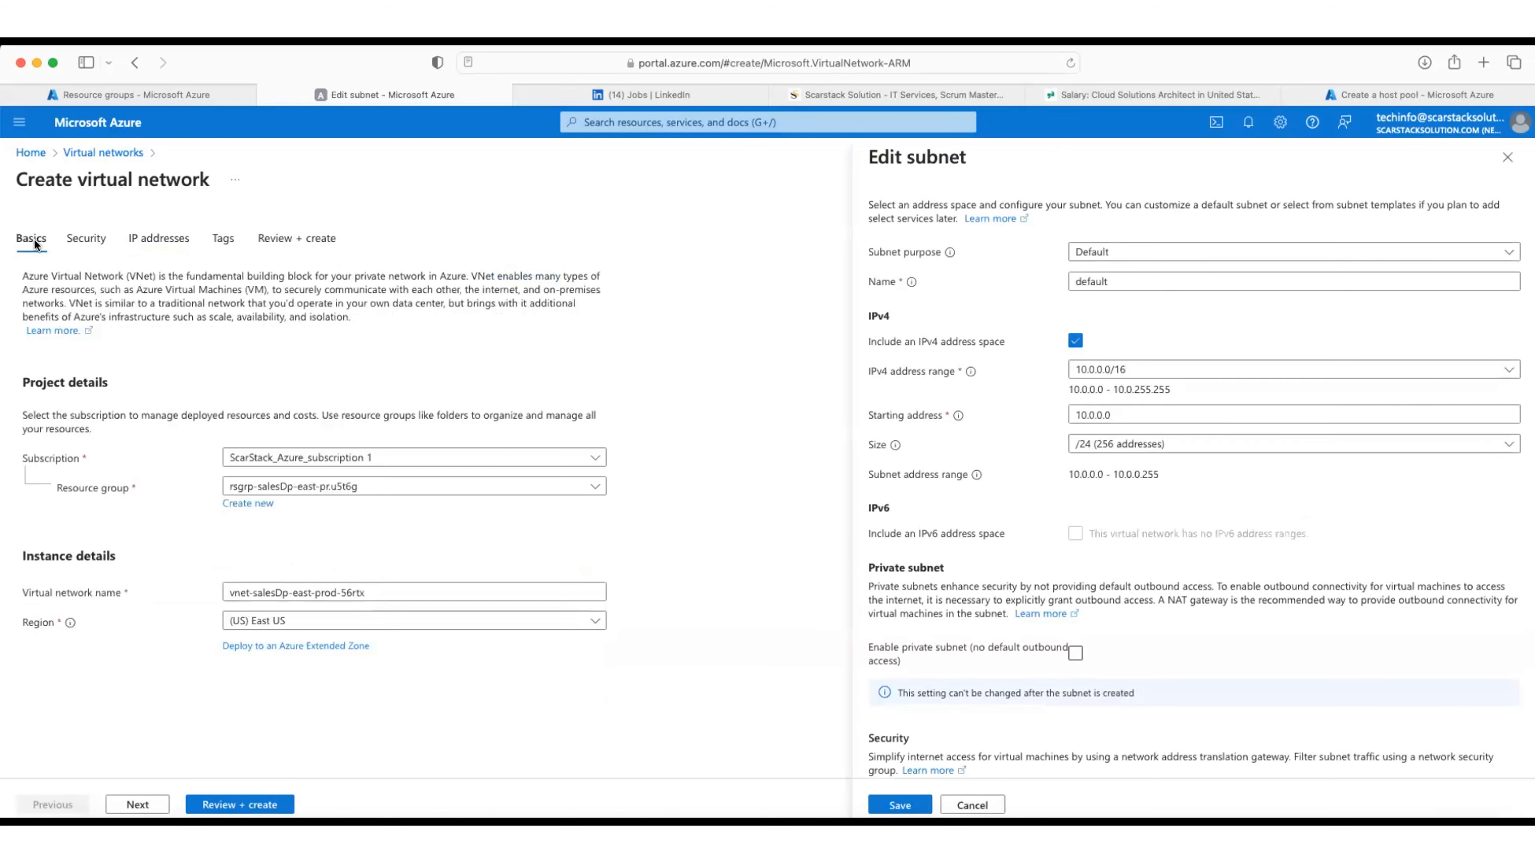
pyautogui.click(361, 491)
pyautogui.click(678, 594)
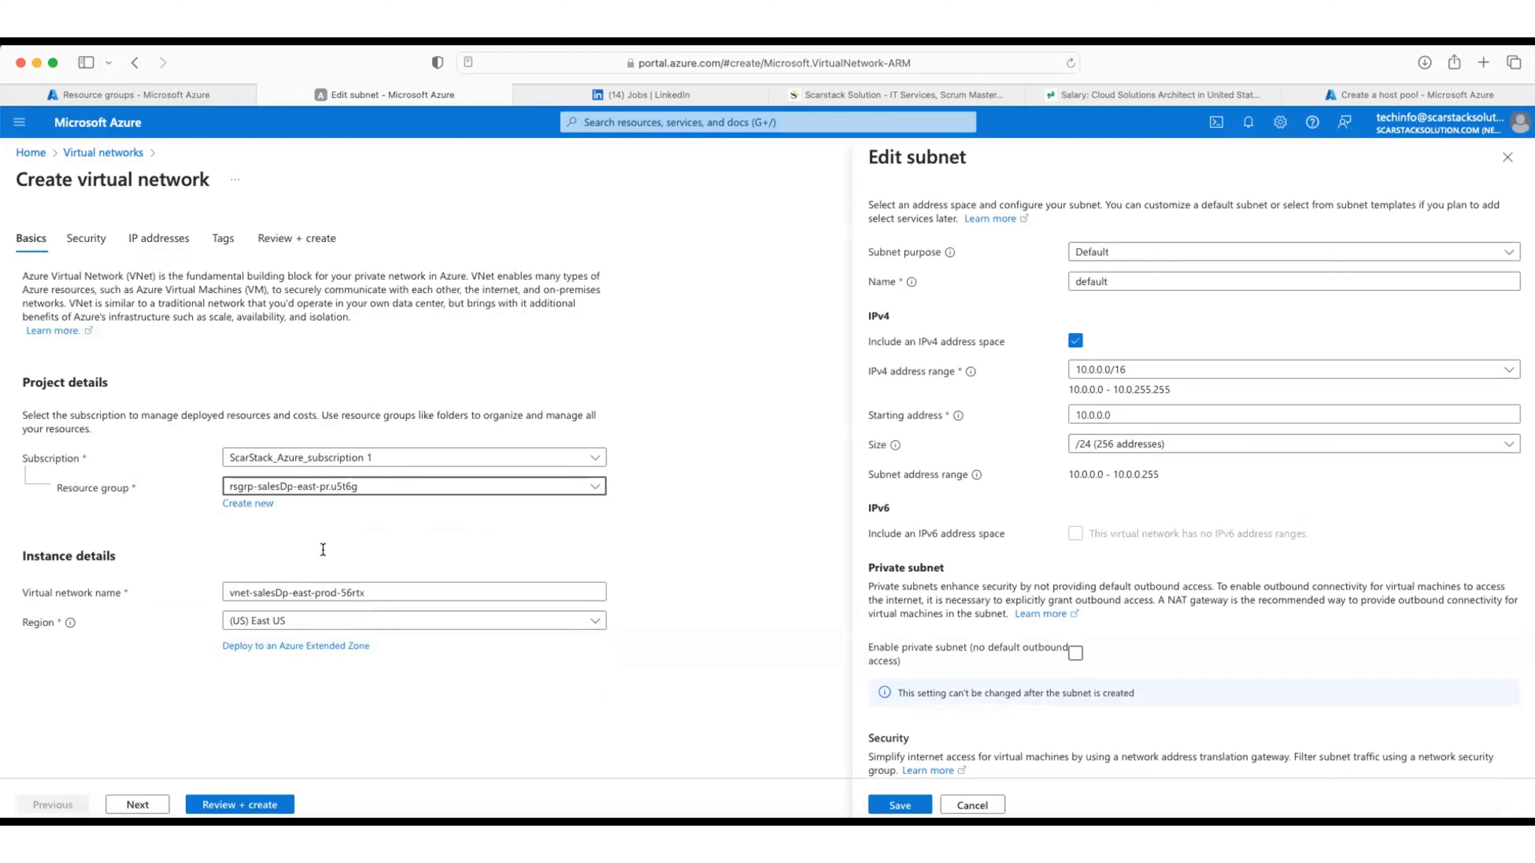
pyautogui.moveTo(366, 593); pyautogui.dragTo(252, 590)
pyautogui.press('super+c')
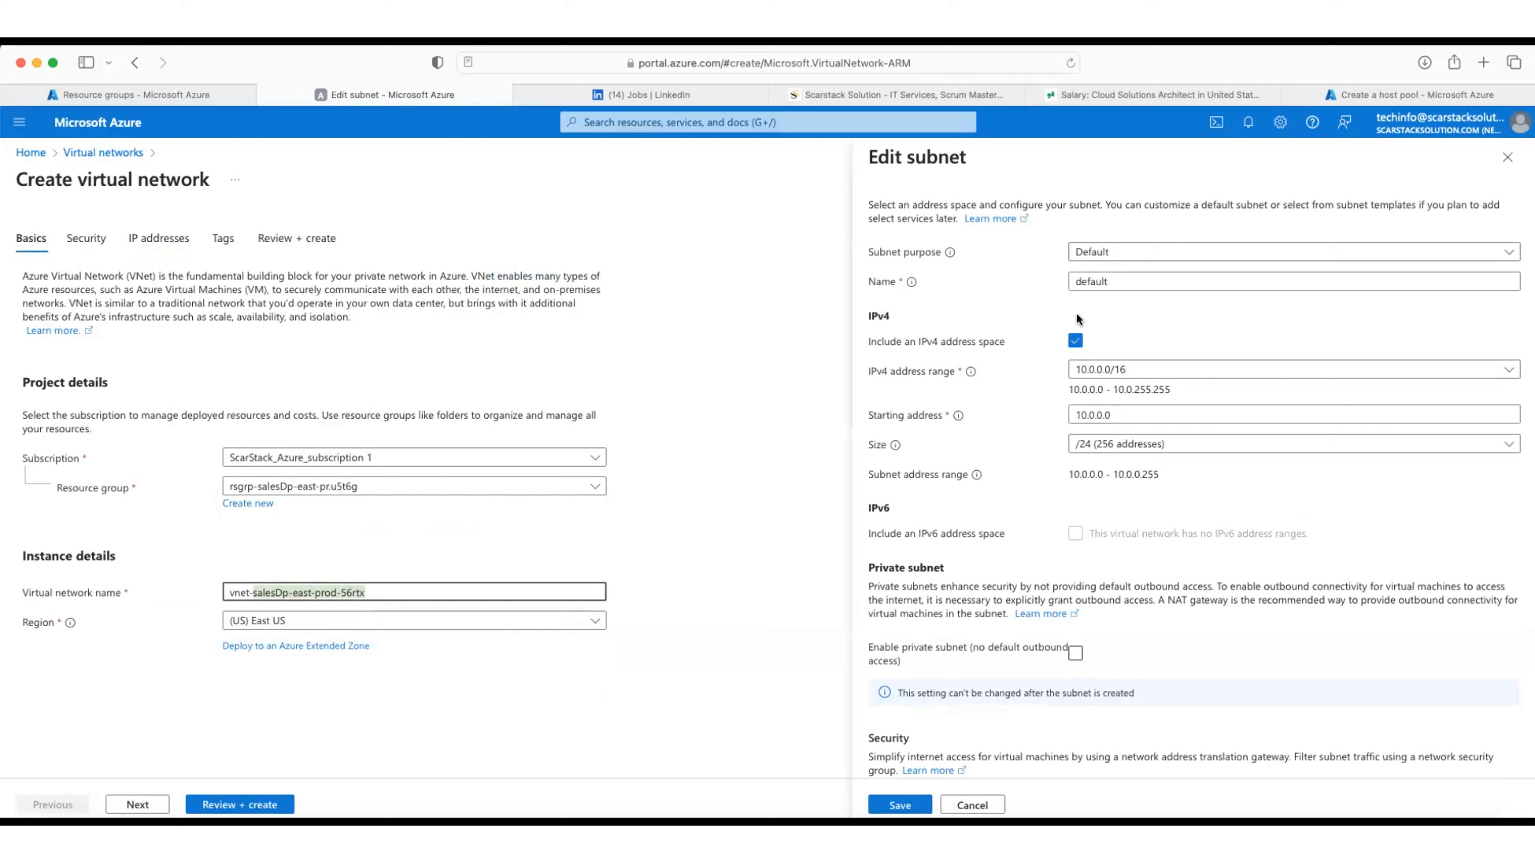
# Step: Keep the Default purpose and rename the subnet to sbnet-salesDp-east-prod-56rtx
pyautogui.click(1080, 282)
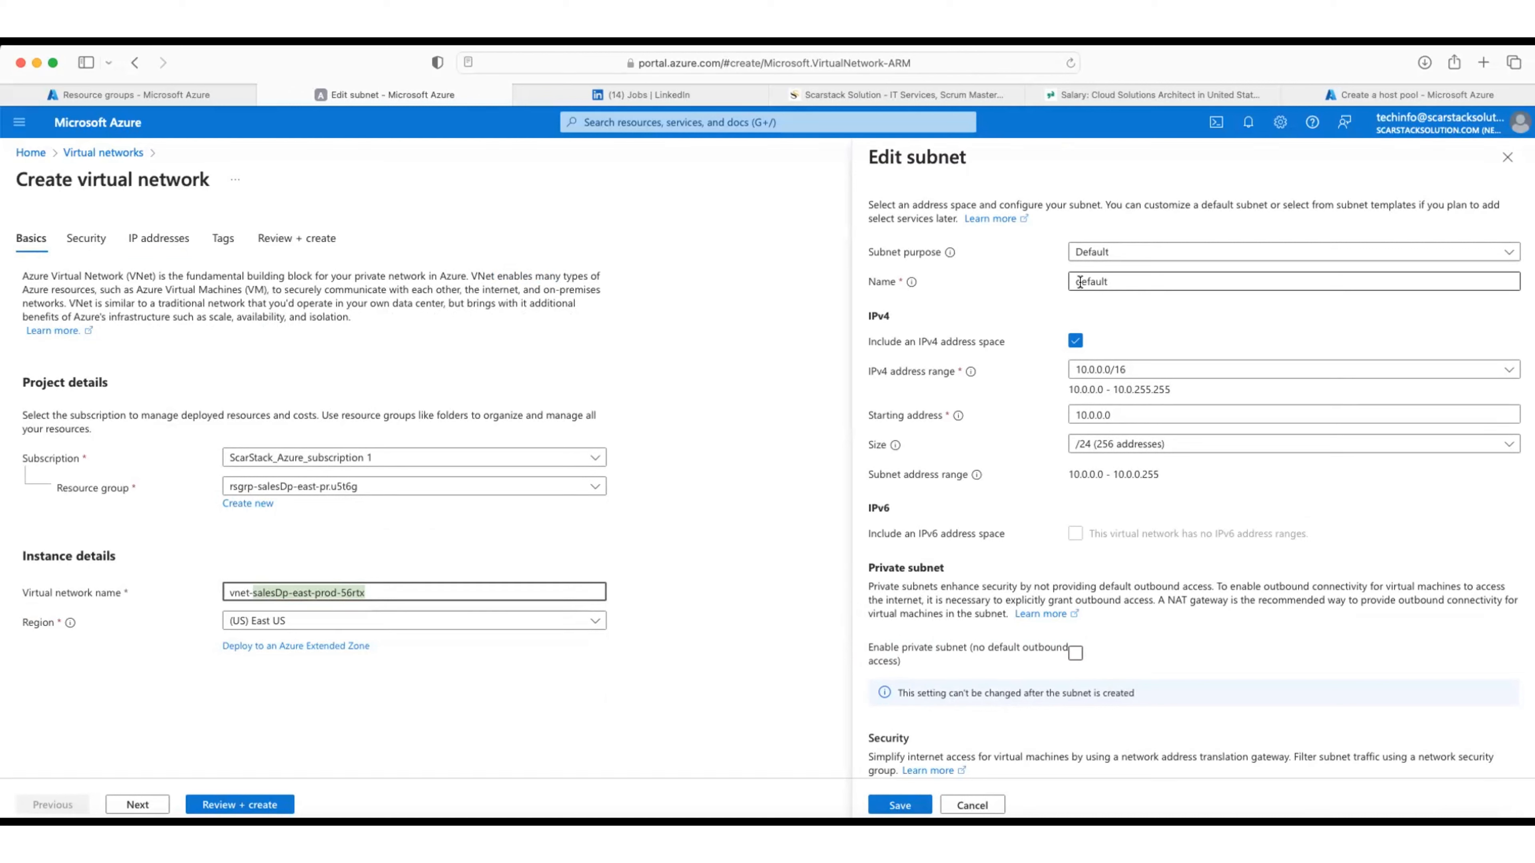
pyautogui.click(1118, 258)
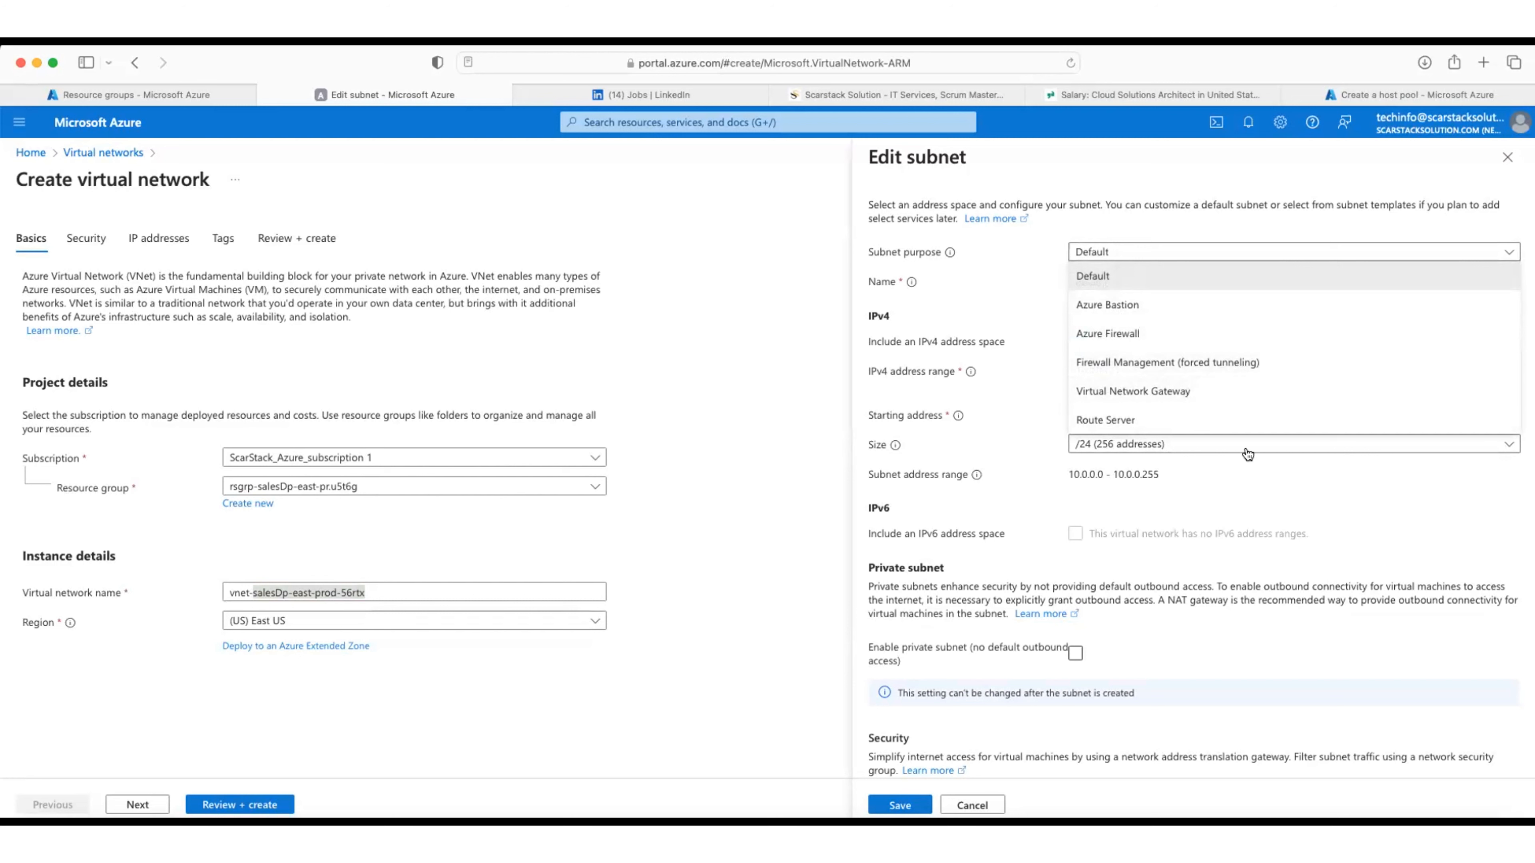
pyautogui.press('Escape')
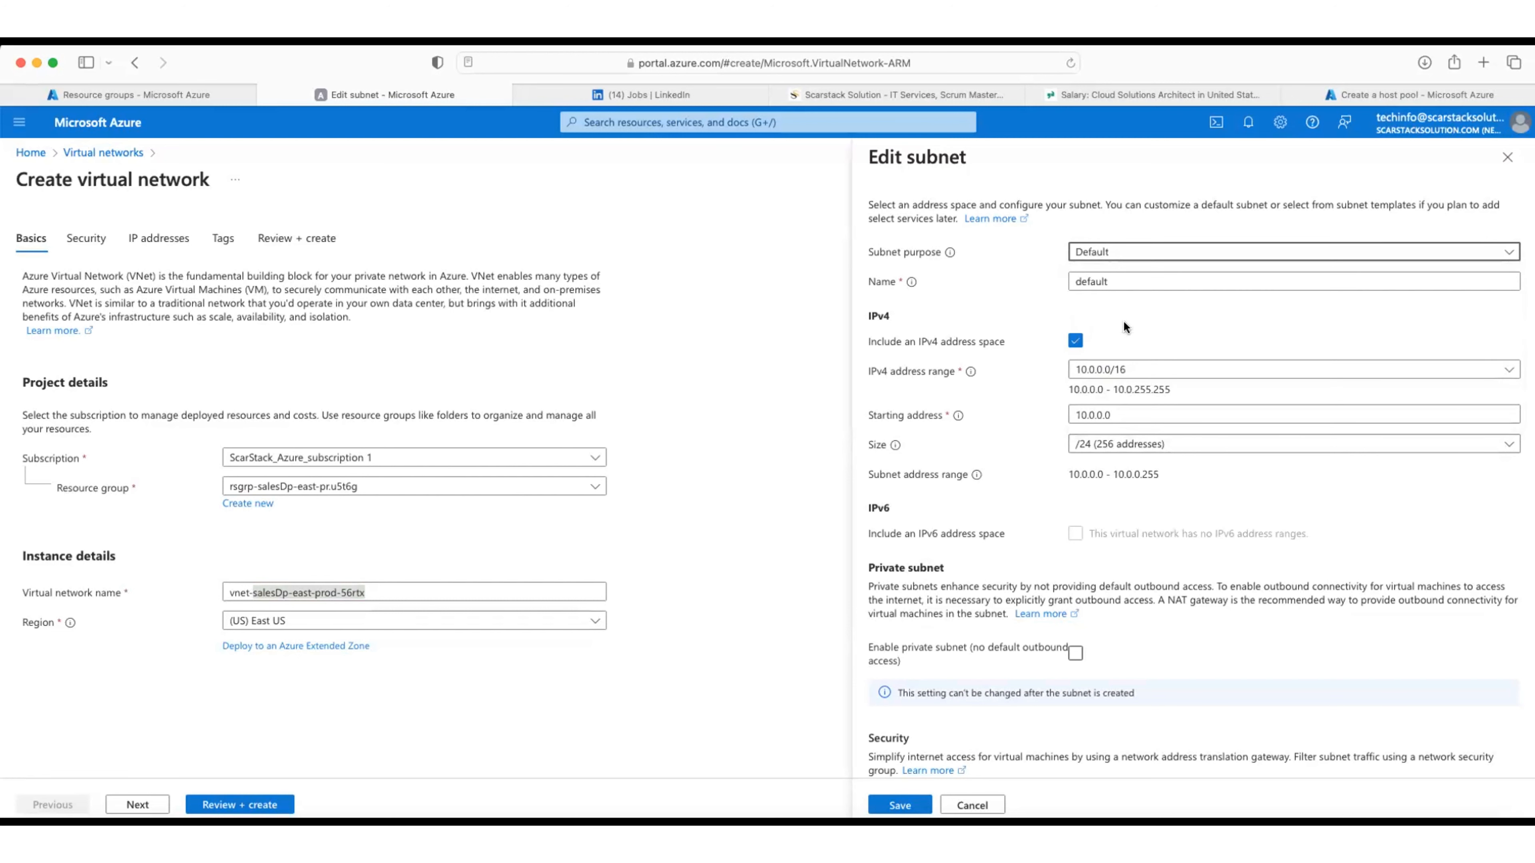
pyautogui.click(1104, 282)
pyautogui.doubleClick(1104, 281)
pyautogui.write('sbn')
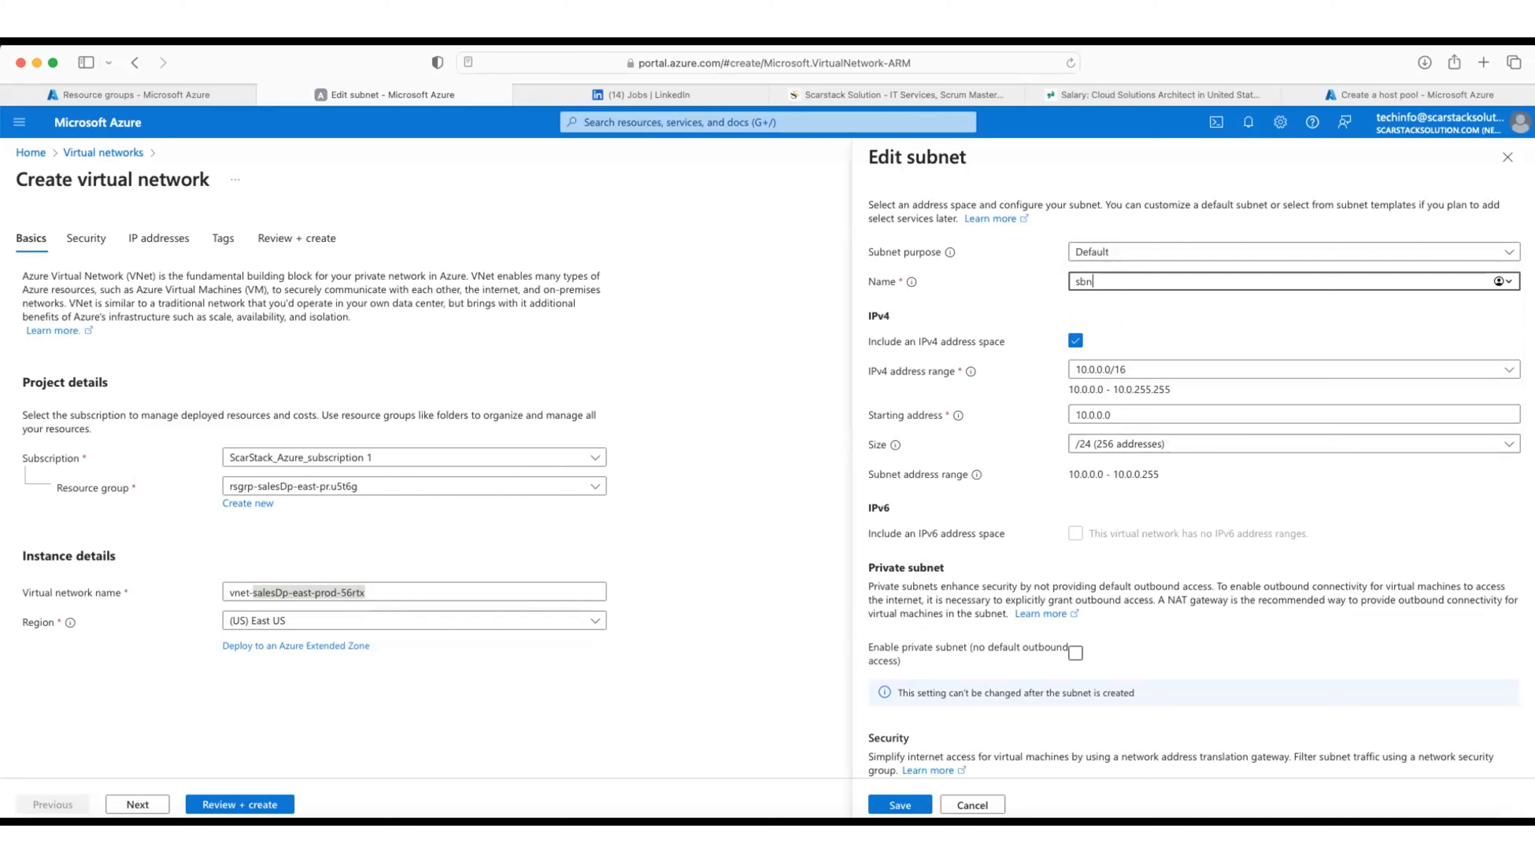
pyautogui.write('et-')
pyautogui.press('super+v')
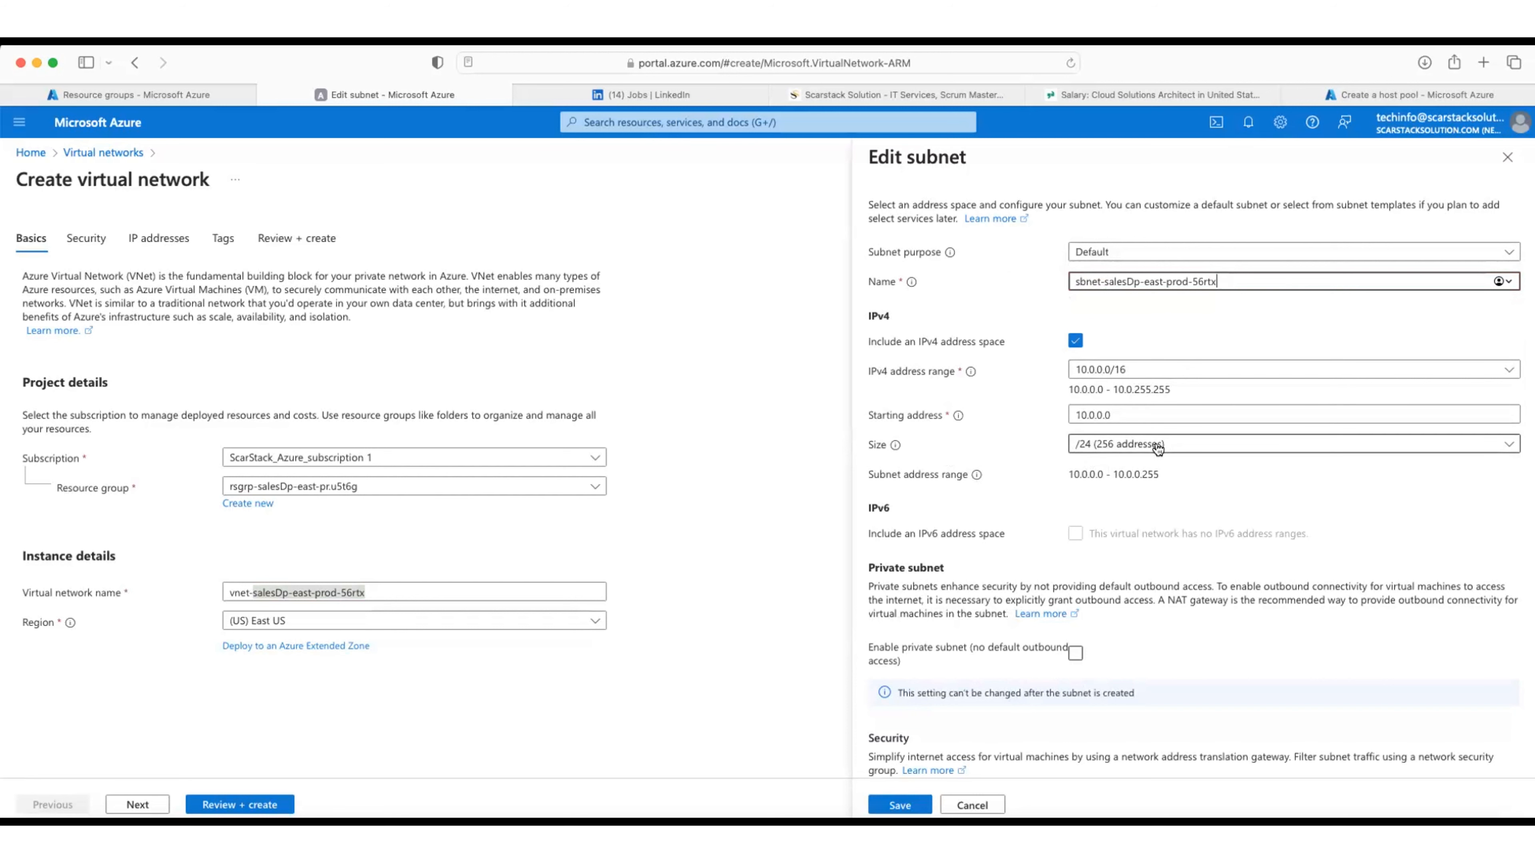
pyautogui.scroll(-5, 1106, 519)
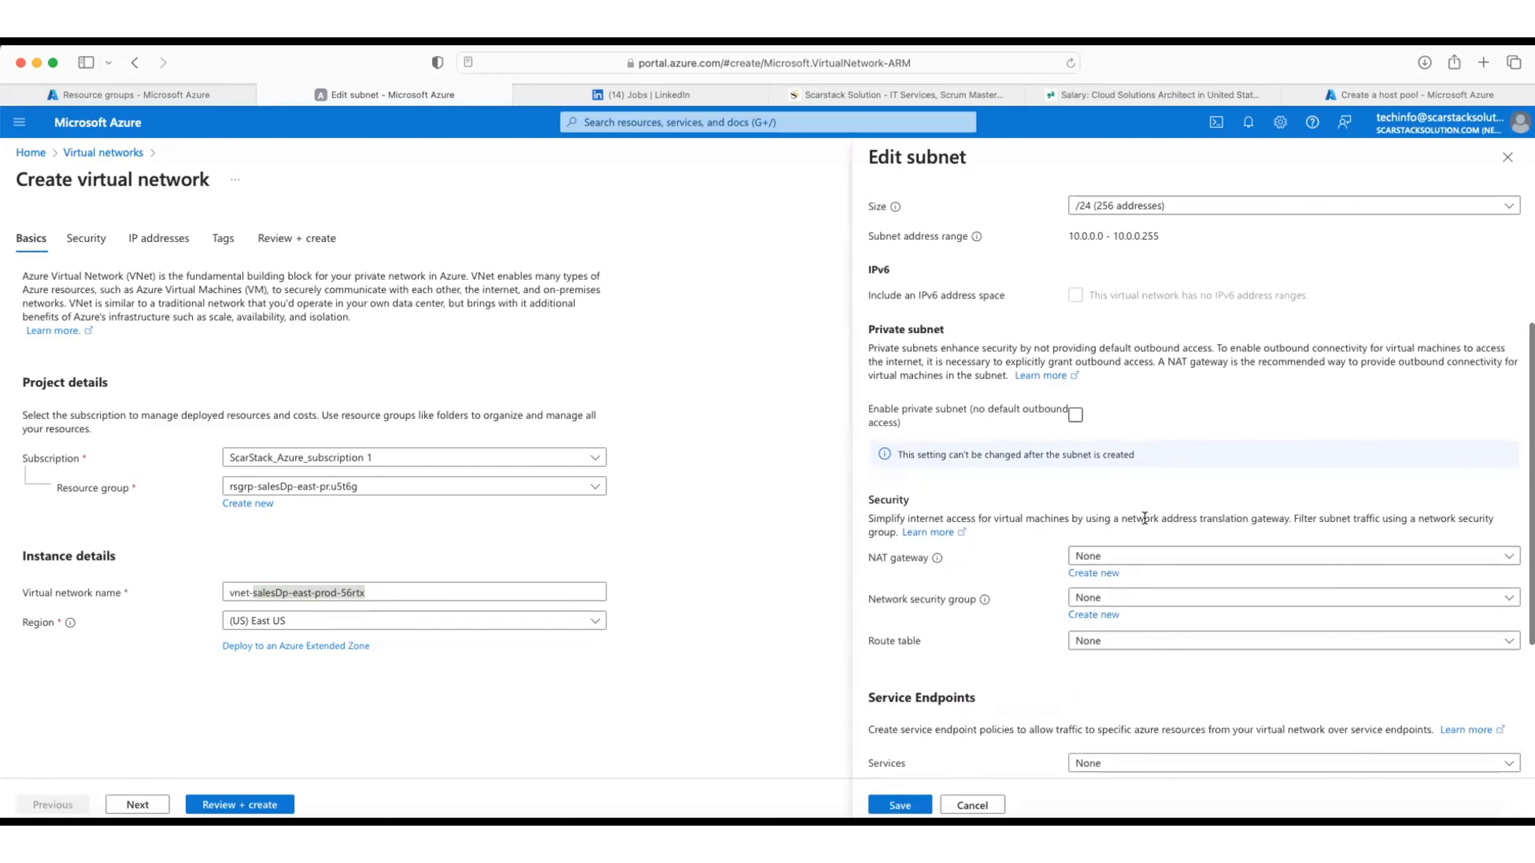
pyautogui.scroll(-1, 1144, 519)
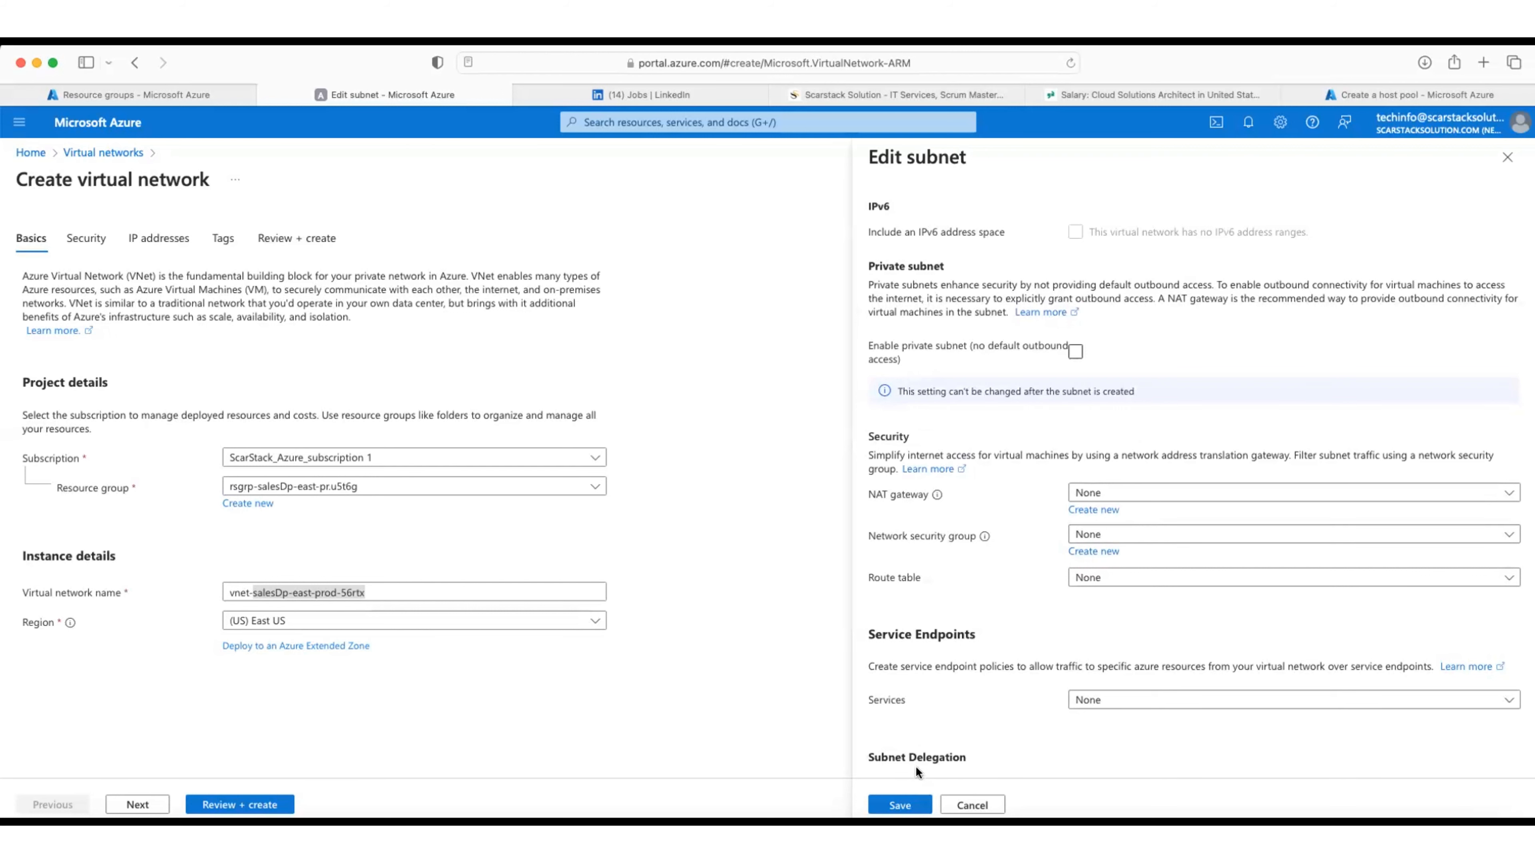
pyautogui.scroll(-5, 915, 766)
# Step: Save the renamed subnet and advance through Security and IP addresses to the Tags step
pyautogui.click(893, 797)
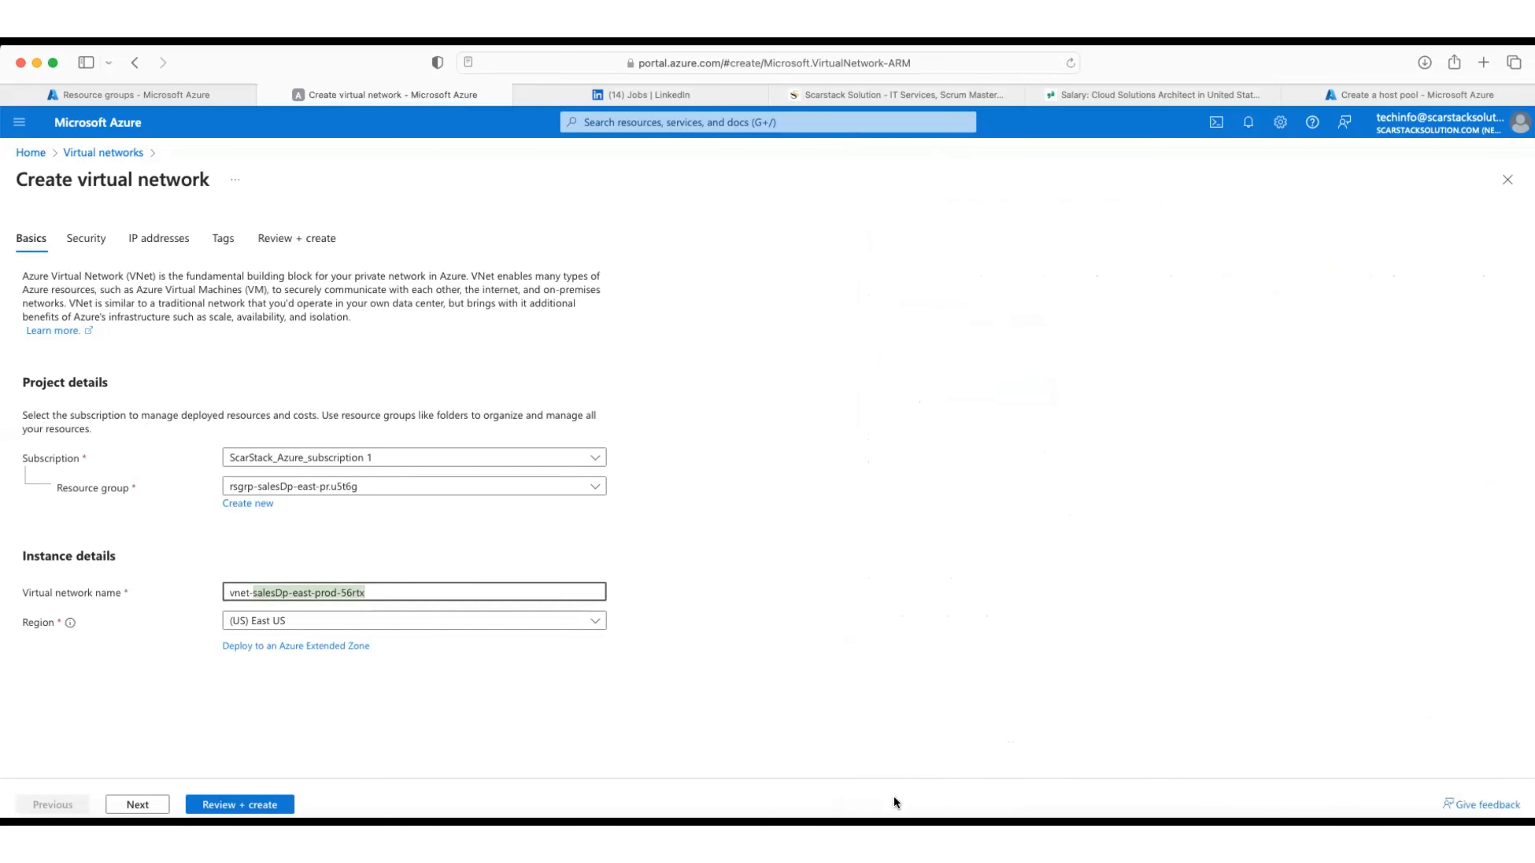
pyautogui.click(137, 805)
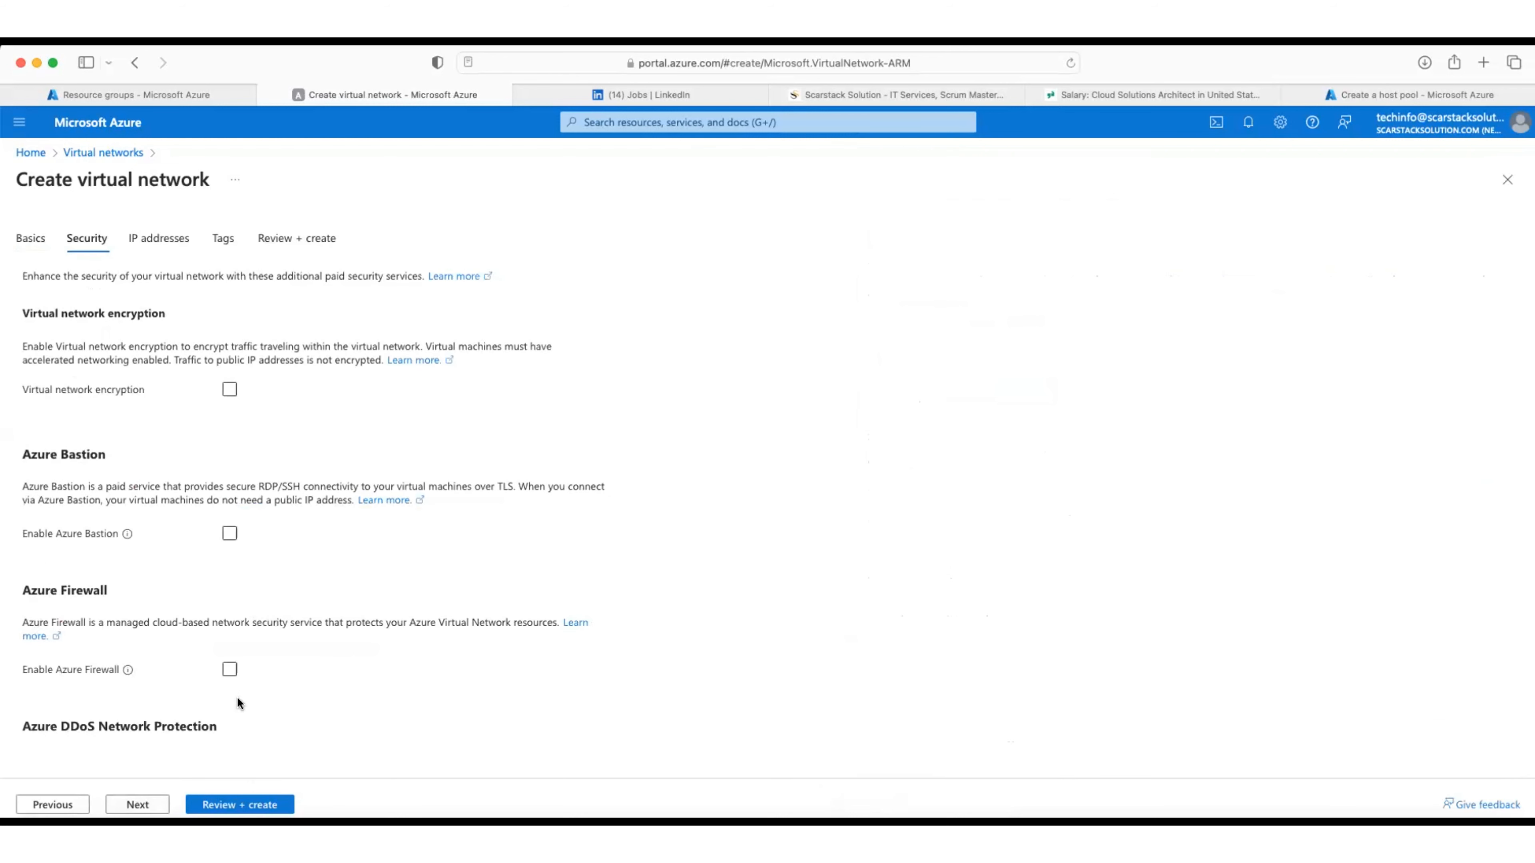
pyautogui.click(159, 240)
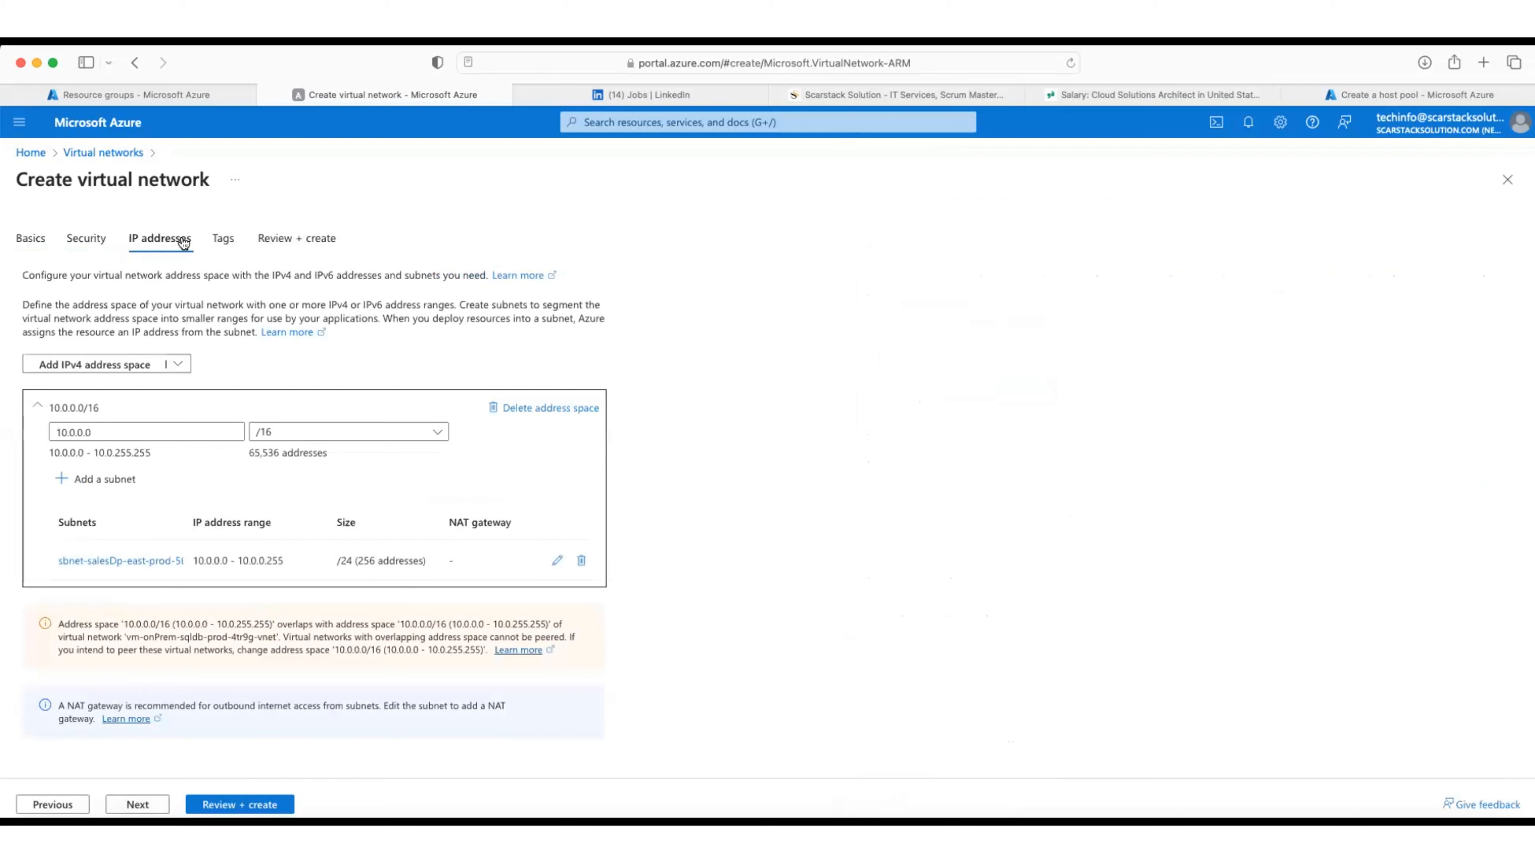
pyautogui.click(221, 239)
# Step: Add tags Department Marketing, Environment Production and Cost-Center CST-PR48MG
pyautogui.click(178, 388)
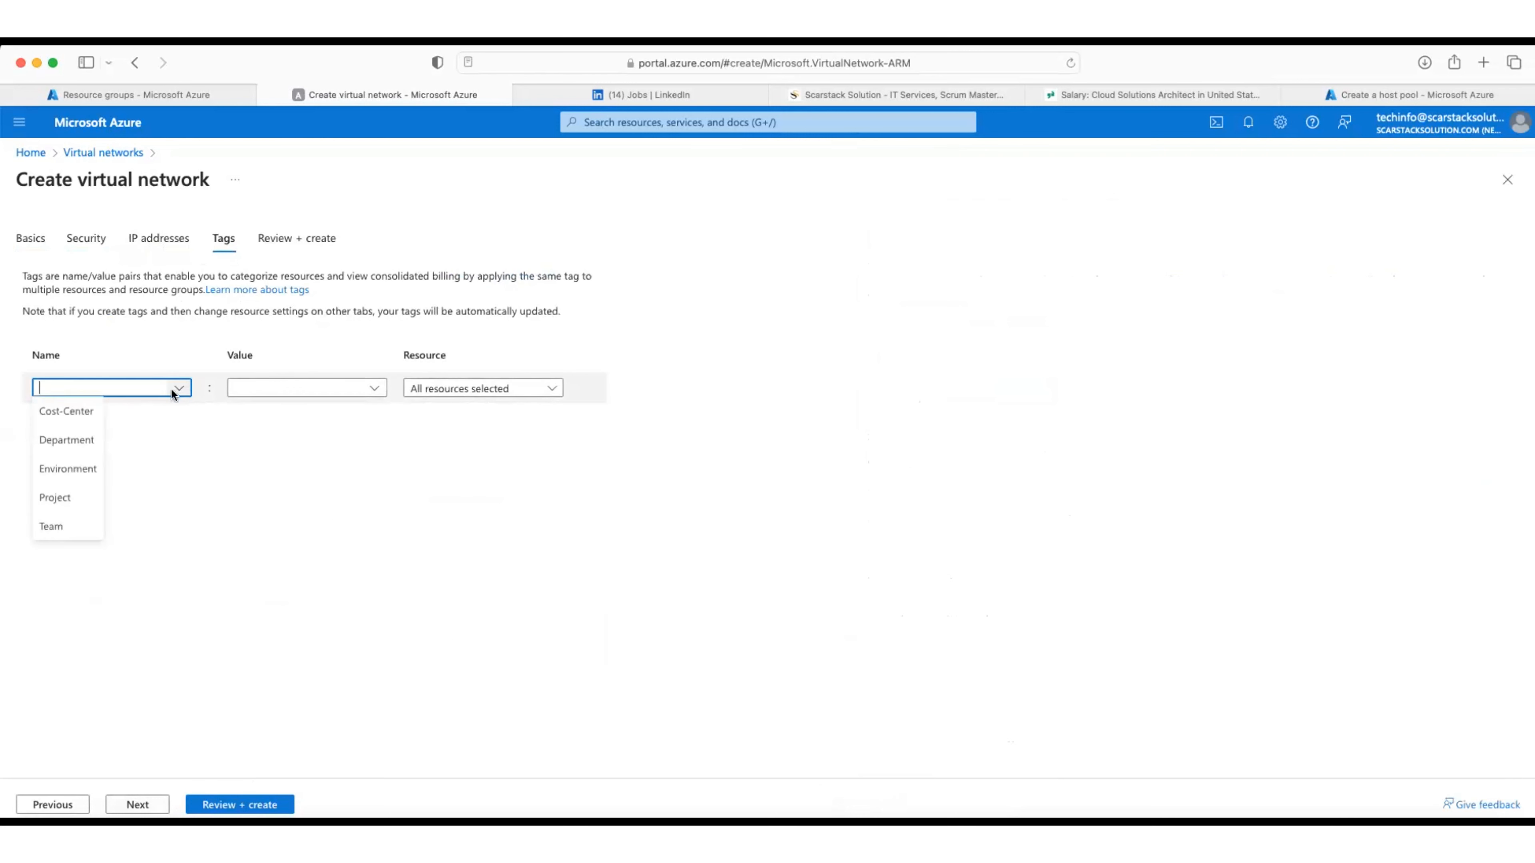
pyautogui.click(64, 448)
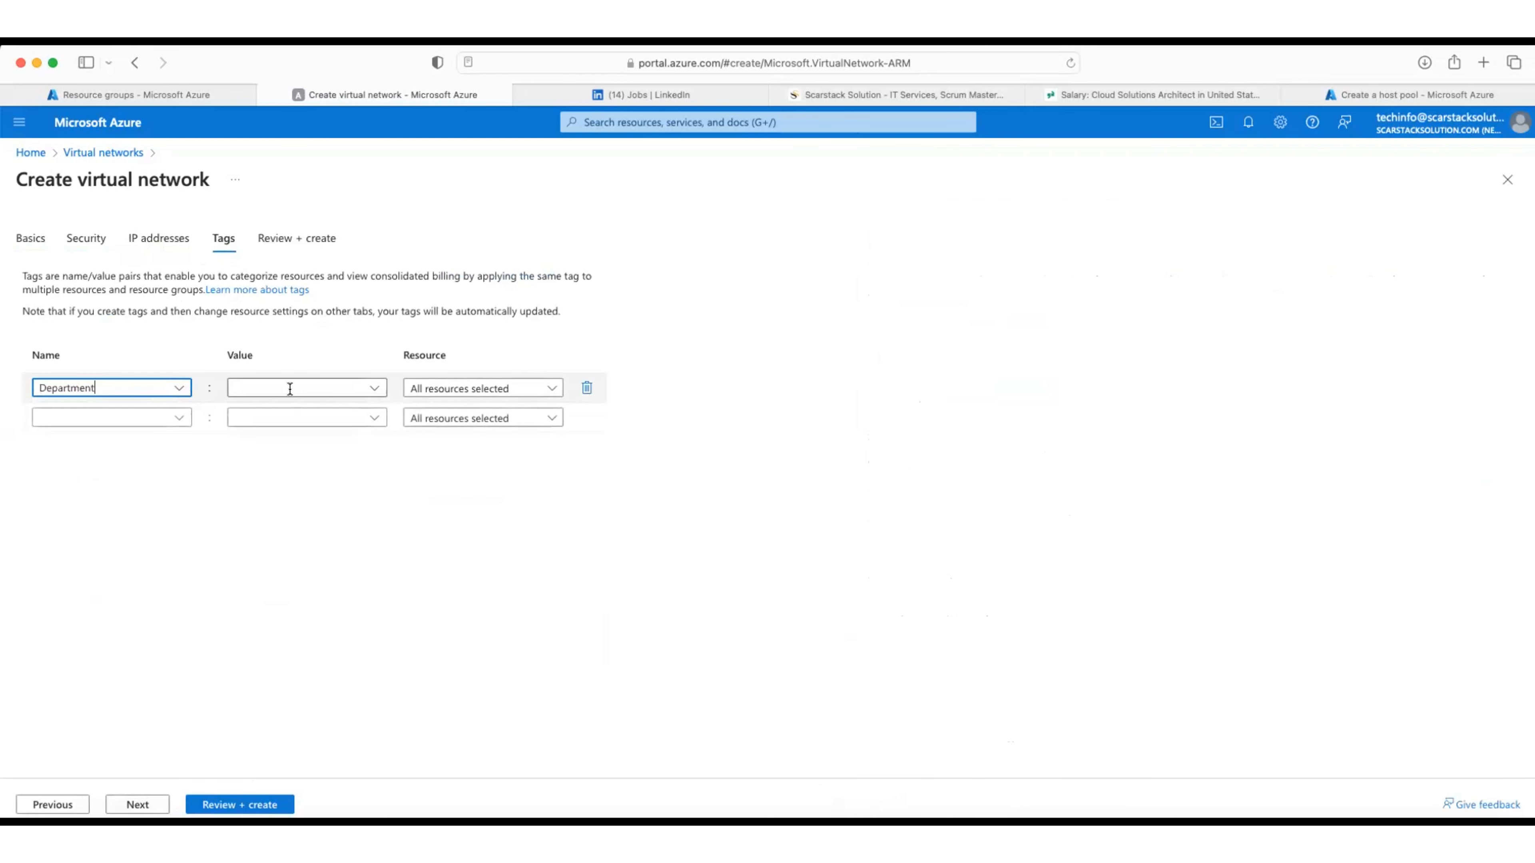
pyautogui.click(365, 388)
pyautogui.click(258, 413)
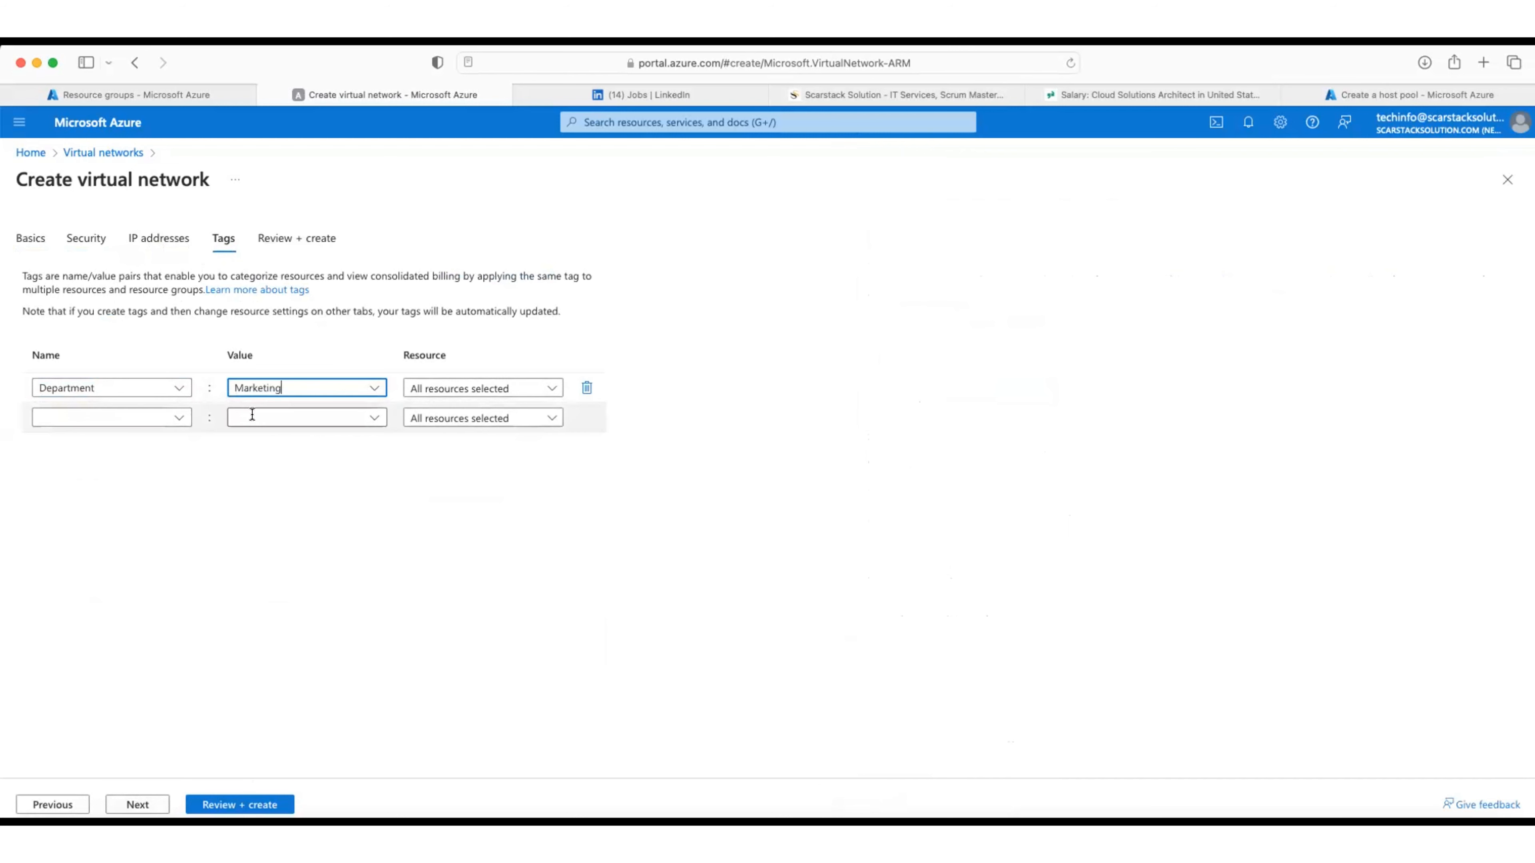
pyautogui.click(171, 417)
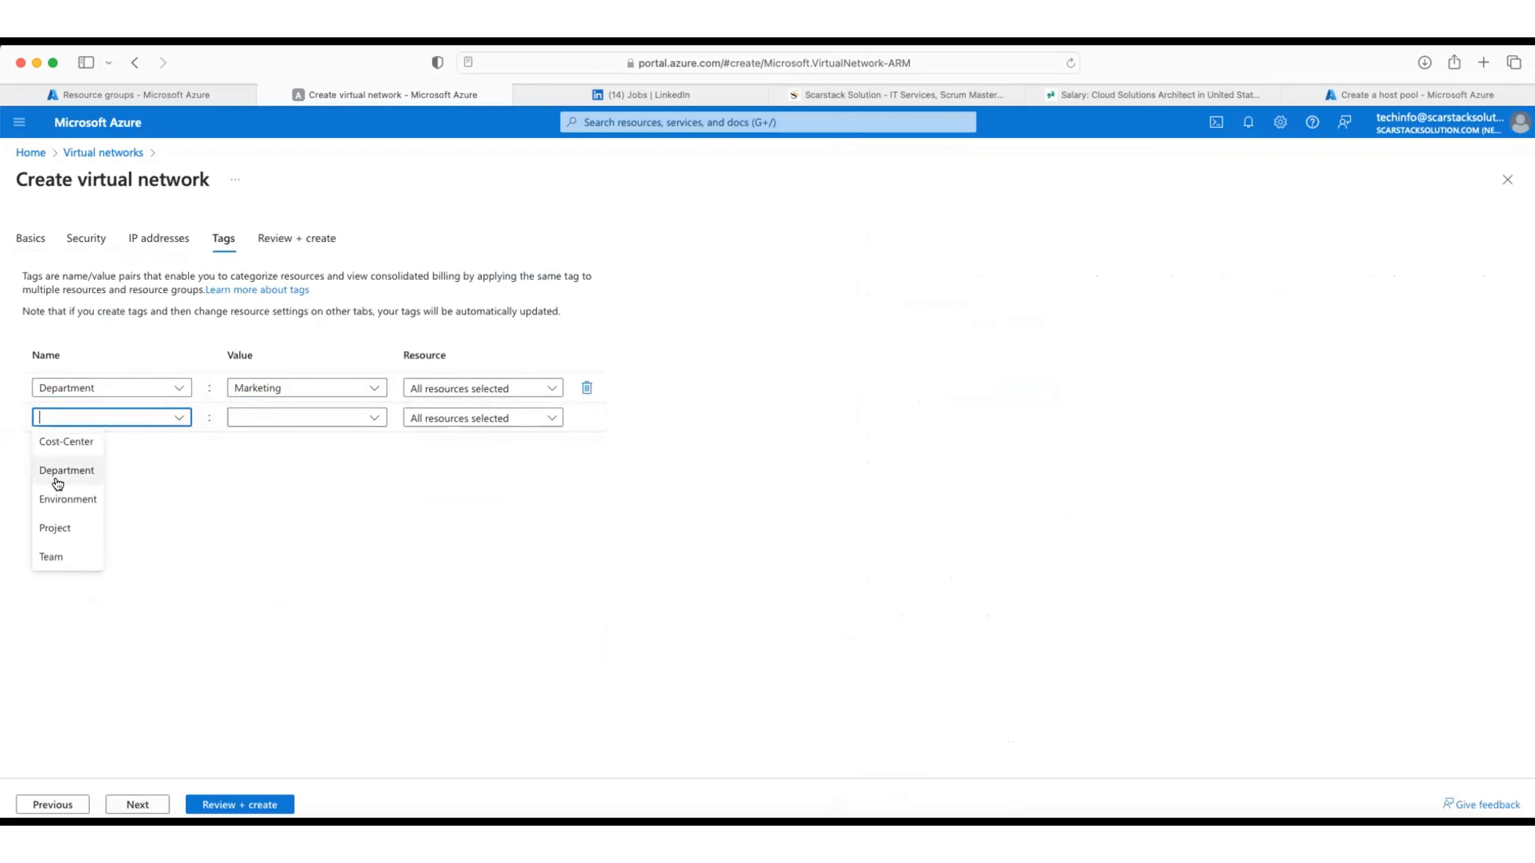
pyautogui.click(60, 499)
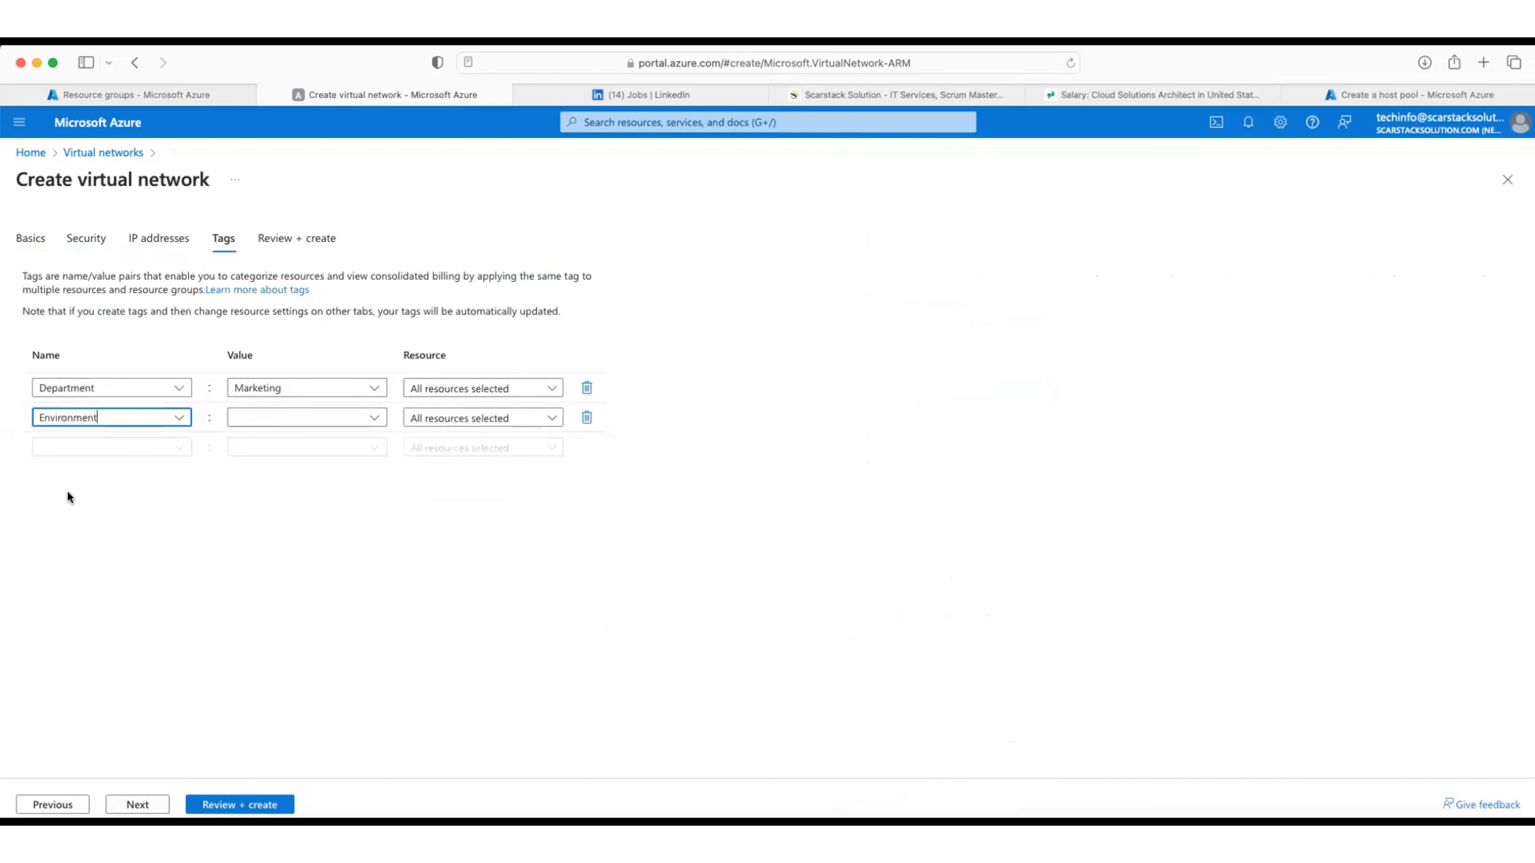
pyautogui.click(375, 417)
pyautogui.click(259, 441)
pyautogui.click(167, 447)
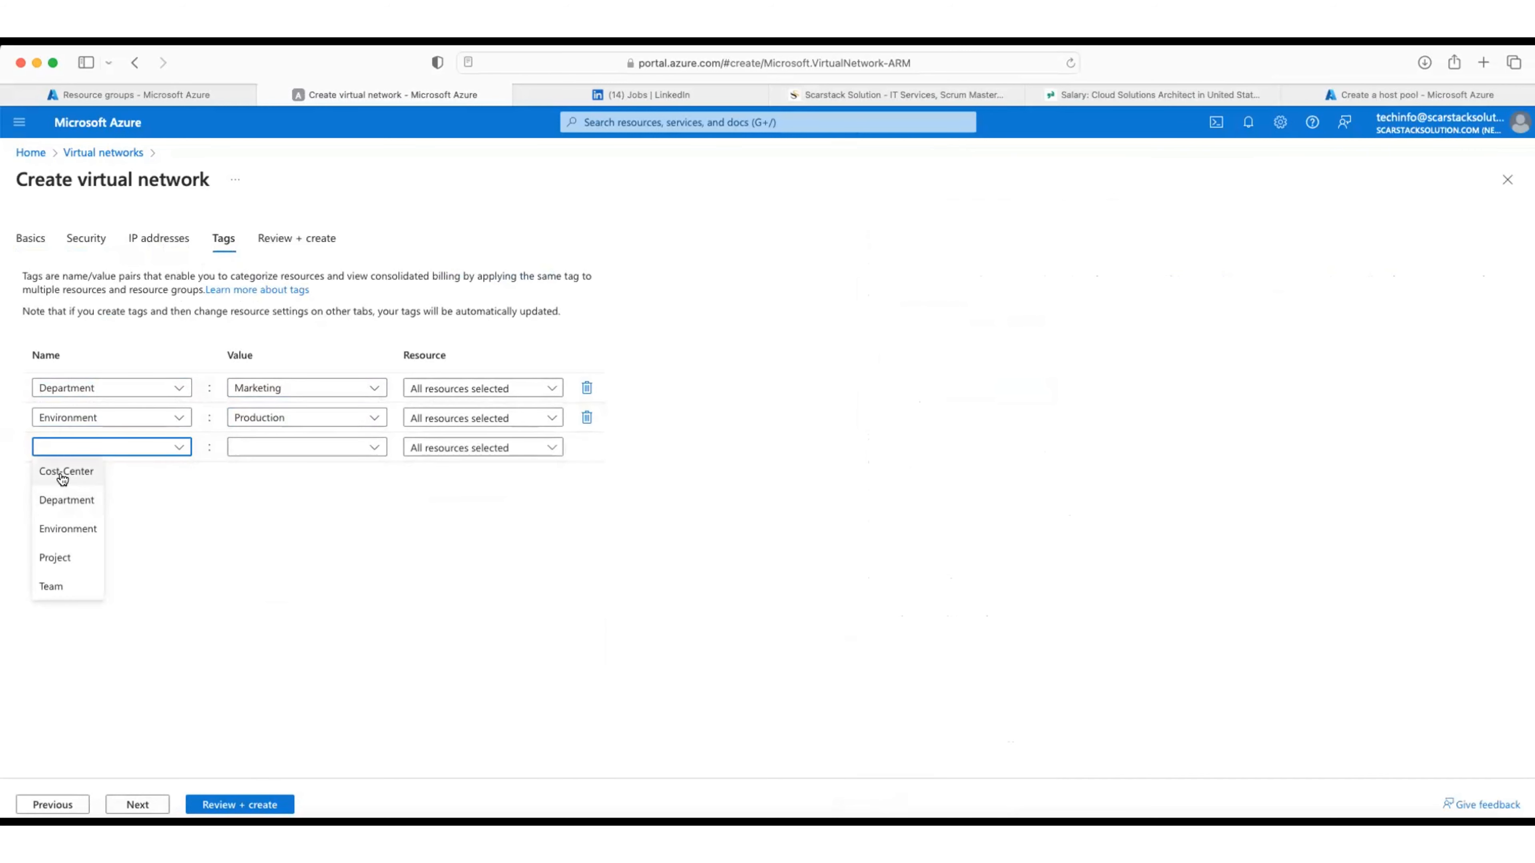
pyautogui.click(57, 472)
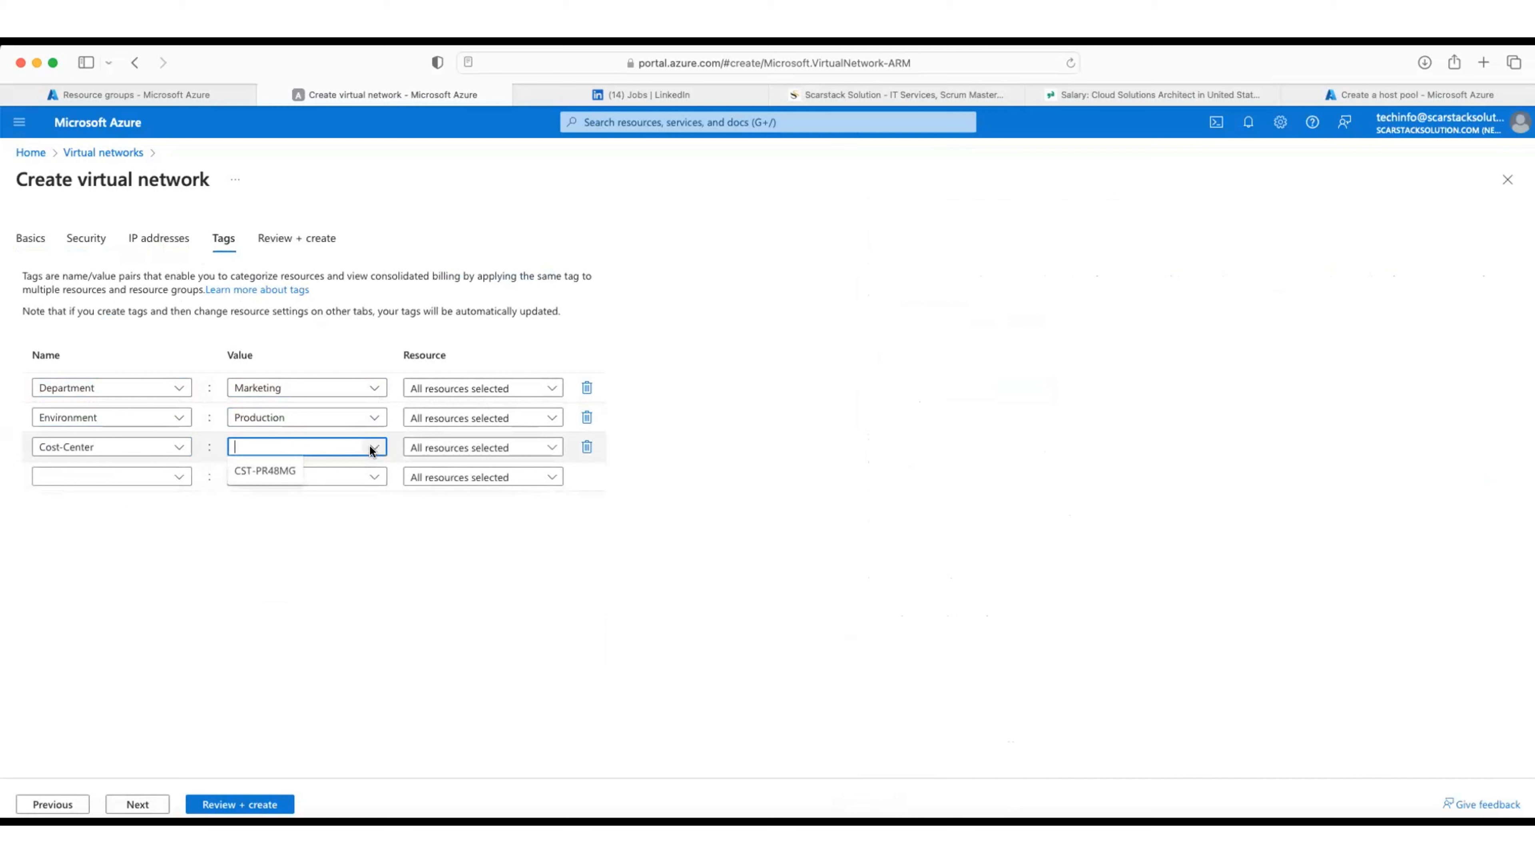
pyautogui.click(269, 471)
# Step: Add tags Project EcoEnergy and Team NonProfitAppDev
pyautogui.click(177, 478)
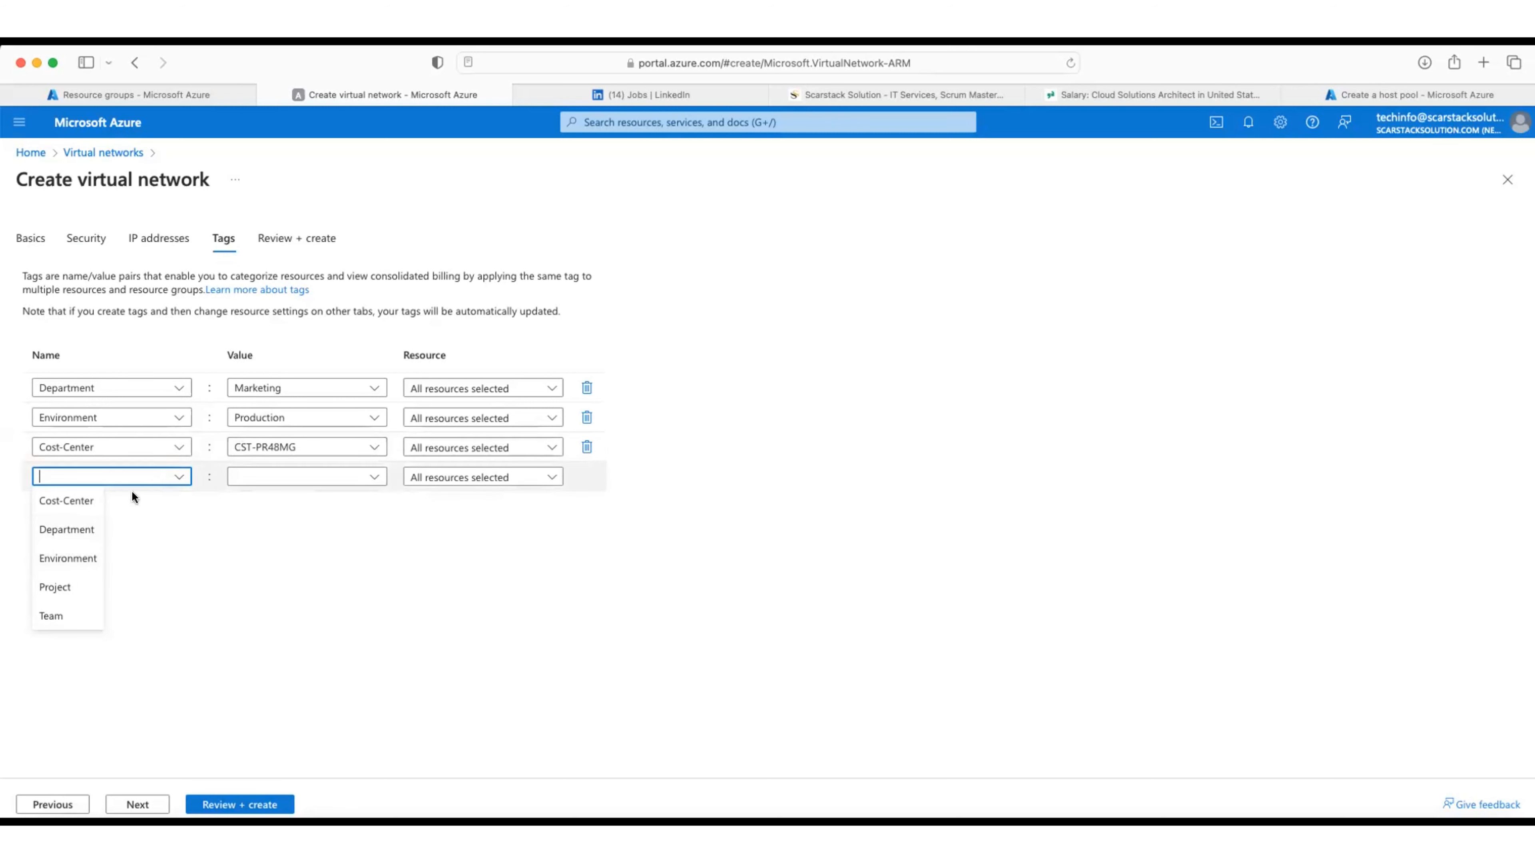
pyautogui.click(74, 587)
pyautogui.click(384, 482)
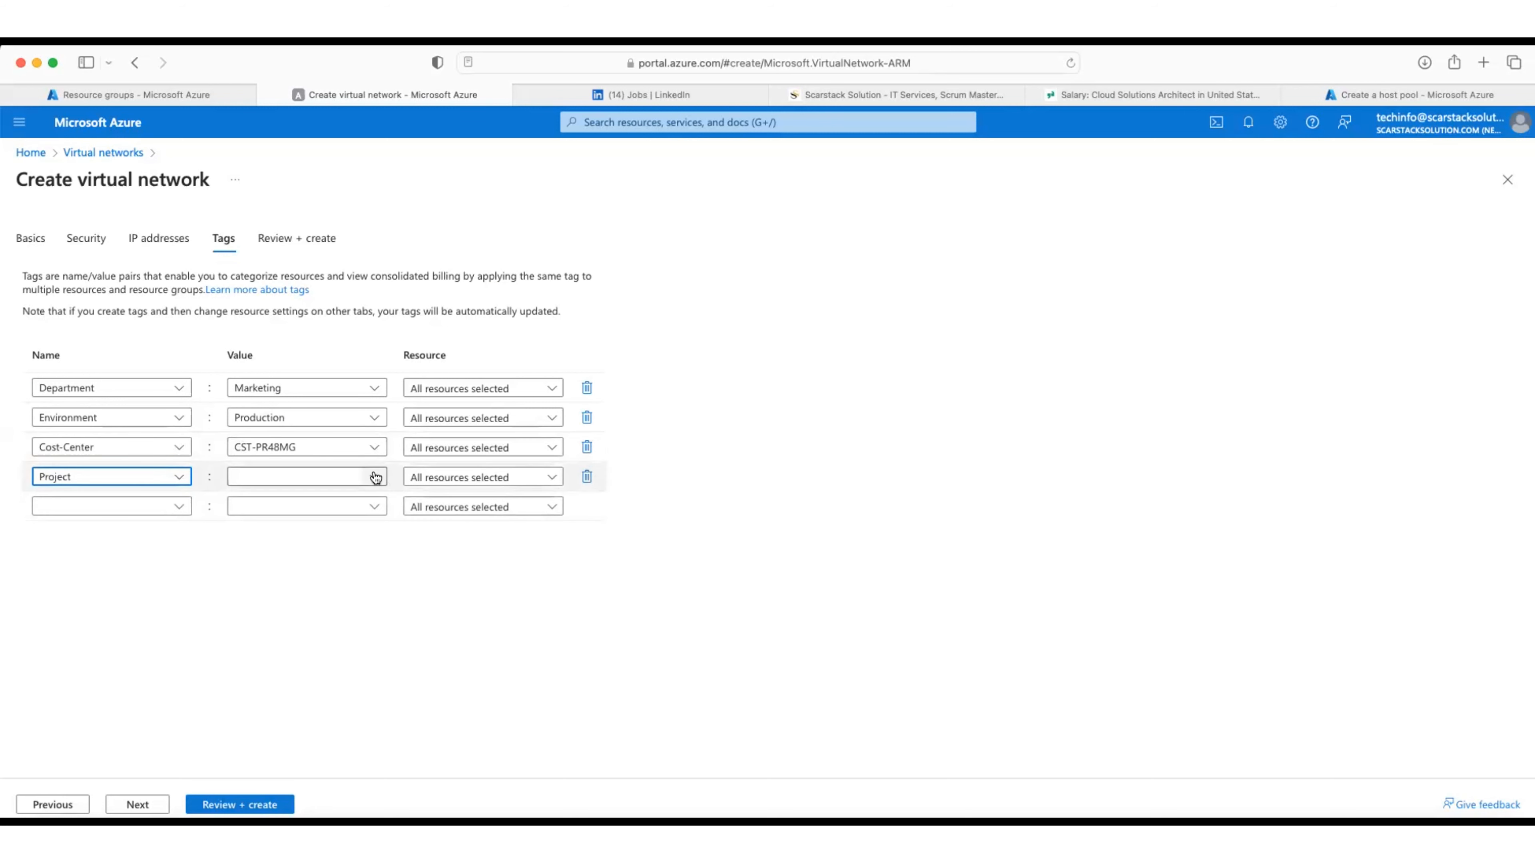
pyautogui.click(268, 501)
pyautogui.click(178, 507)
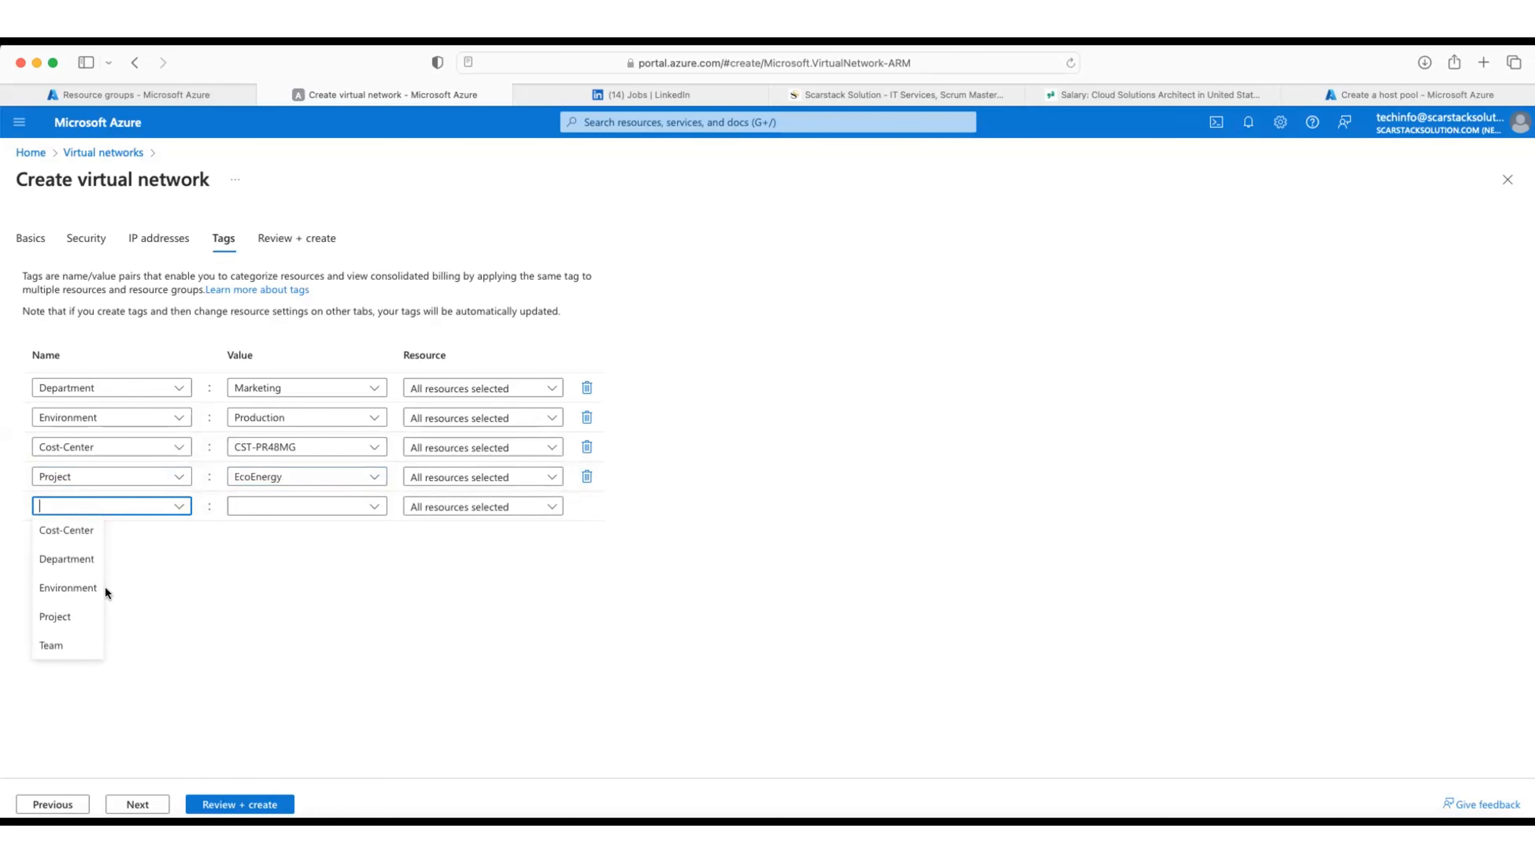
pyautogui.click(80, 644)
pyautogui.click(367, 506)
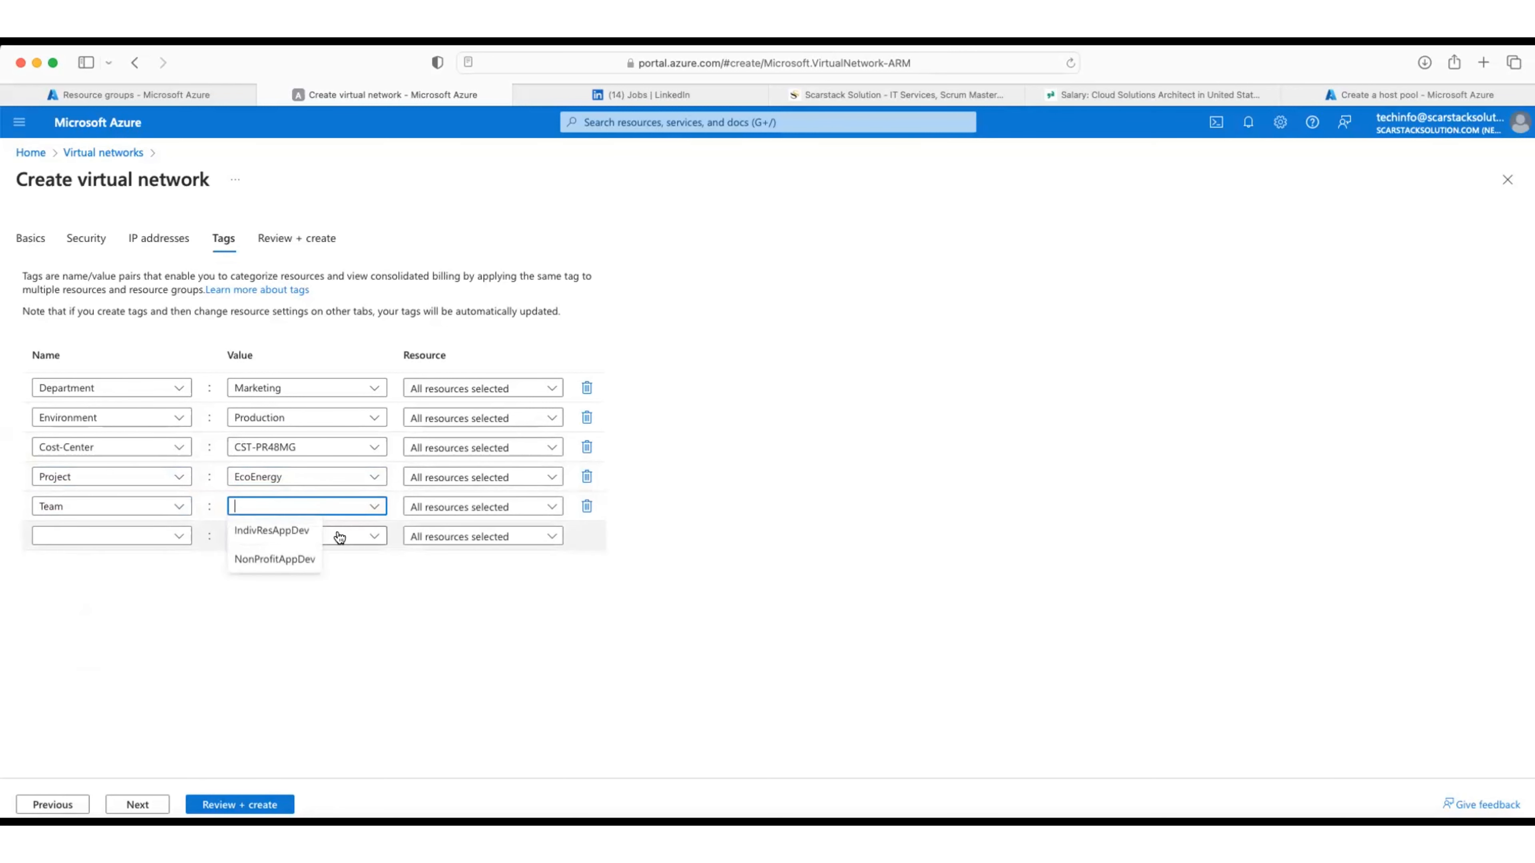
pyautogui.click(277, 559)
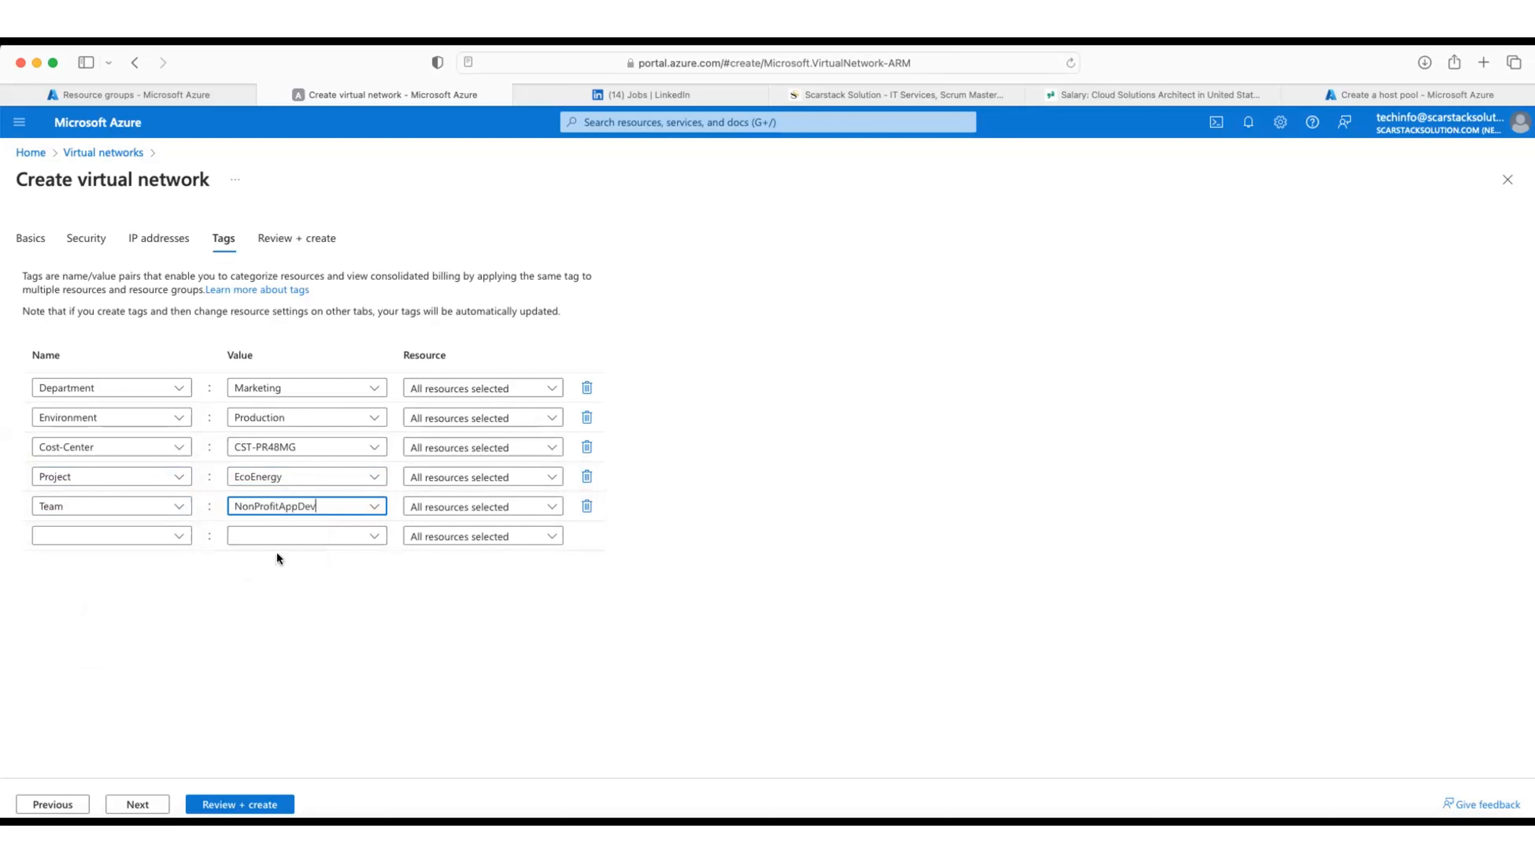
# Step: Validate and create vnet-salesDp-east-prod-56rtx, then return to the host pool form
pyautogui.click(243, 798)
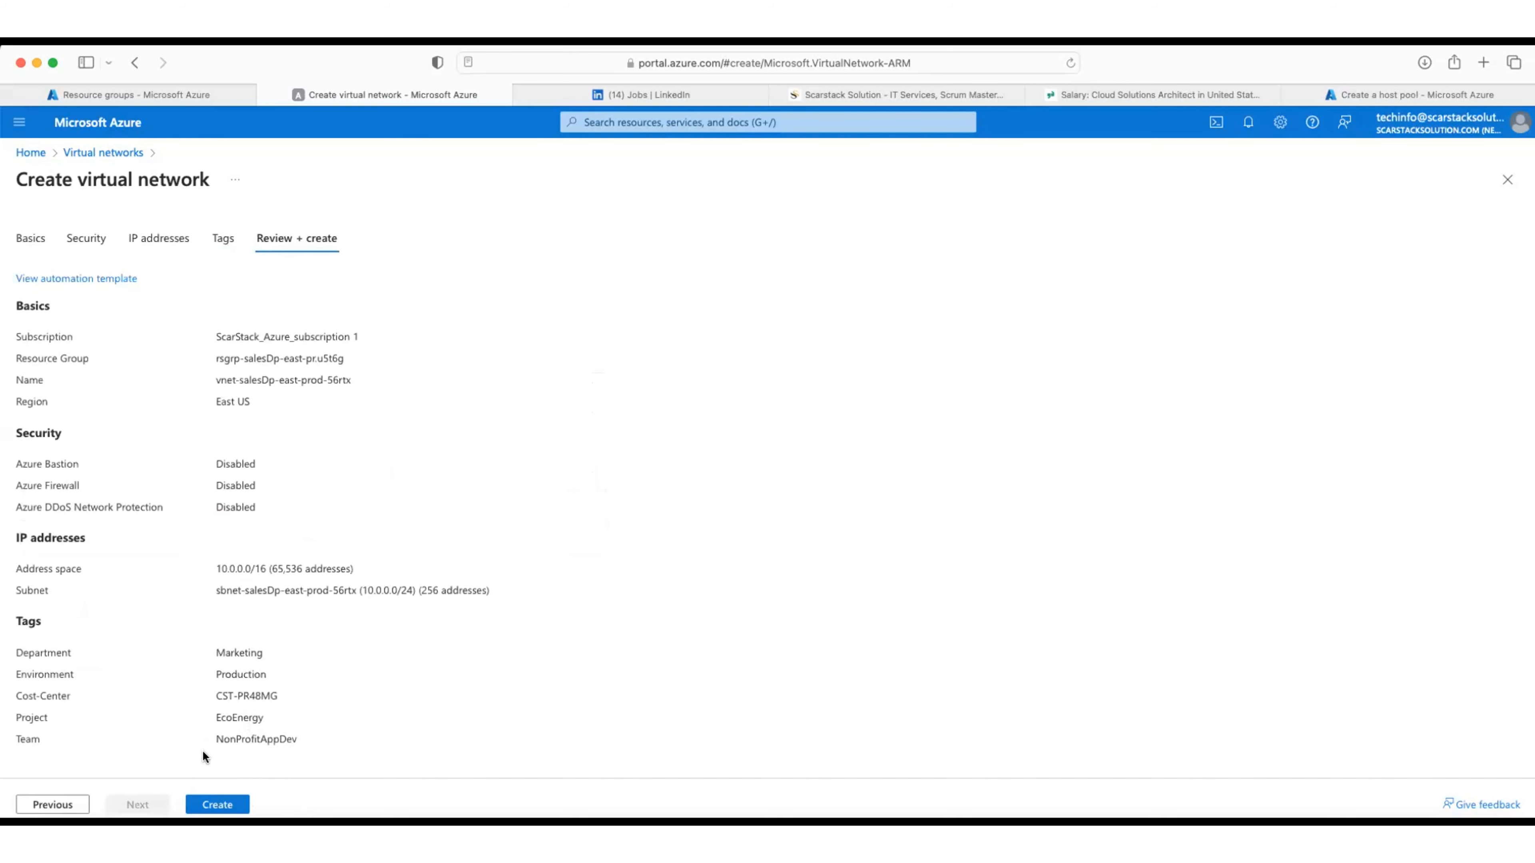
pyautogui.click(220, 797)
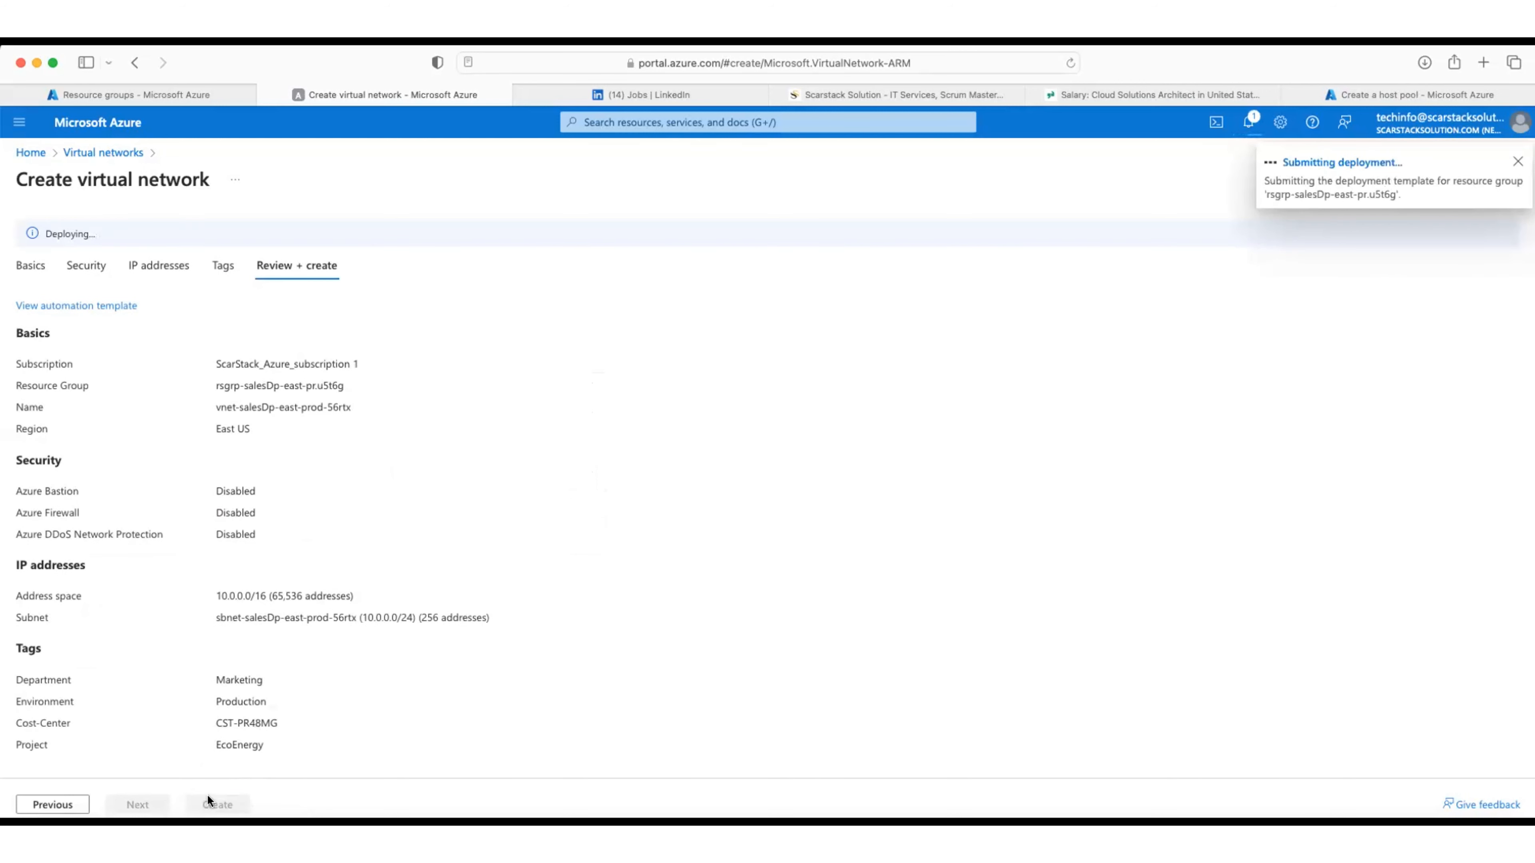
pyautogui.click(1353, 95)
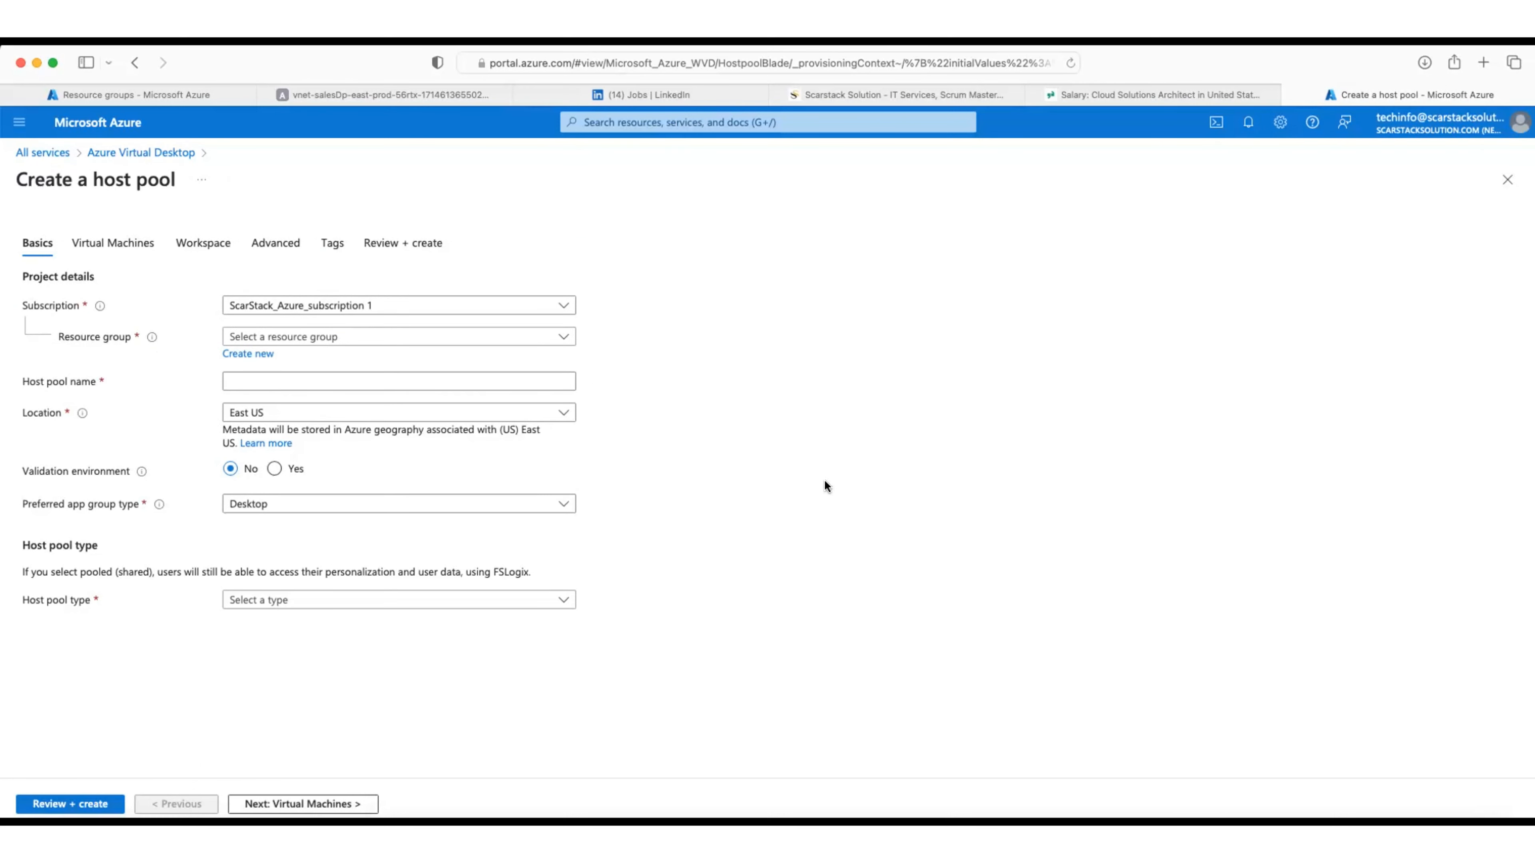
# Step: Open vnet-salesDp-east-prod-56rtx from its Deployment succeeded page
pyautogui.click(401, 95)
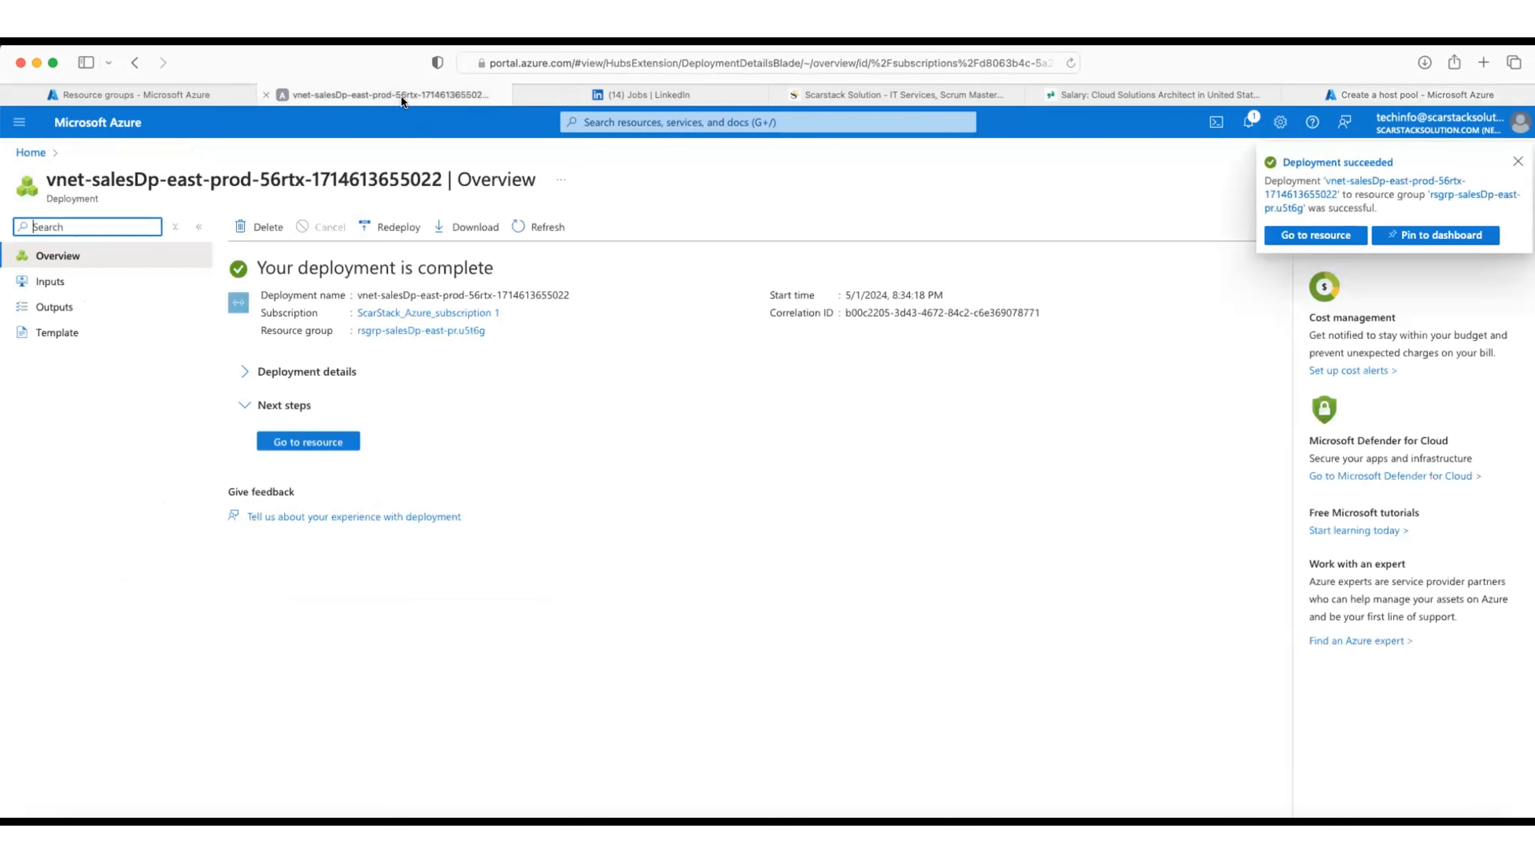
pyautogui.click(309, 448)
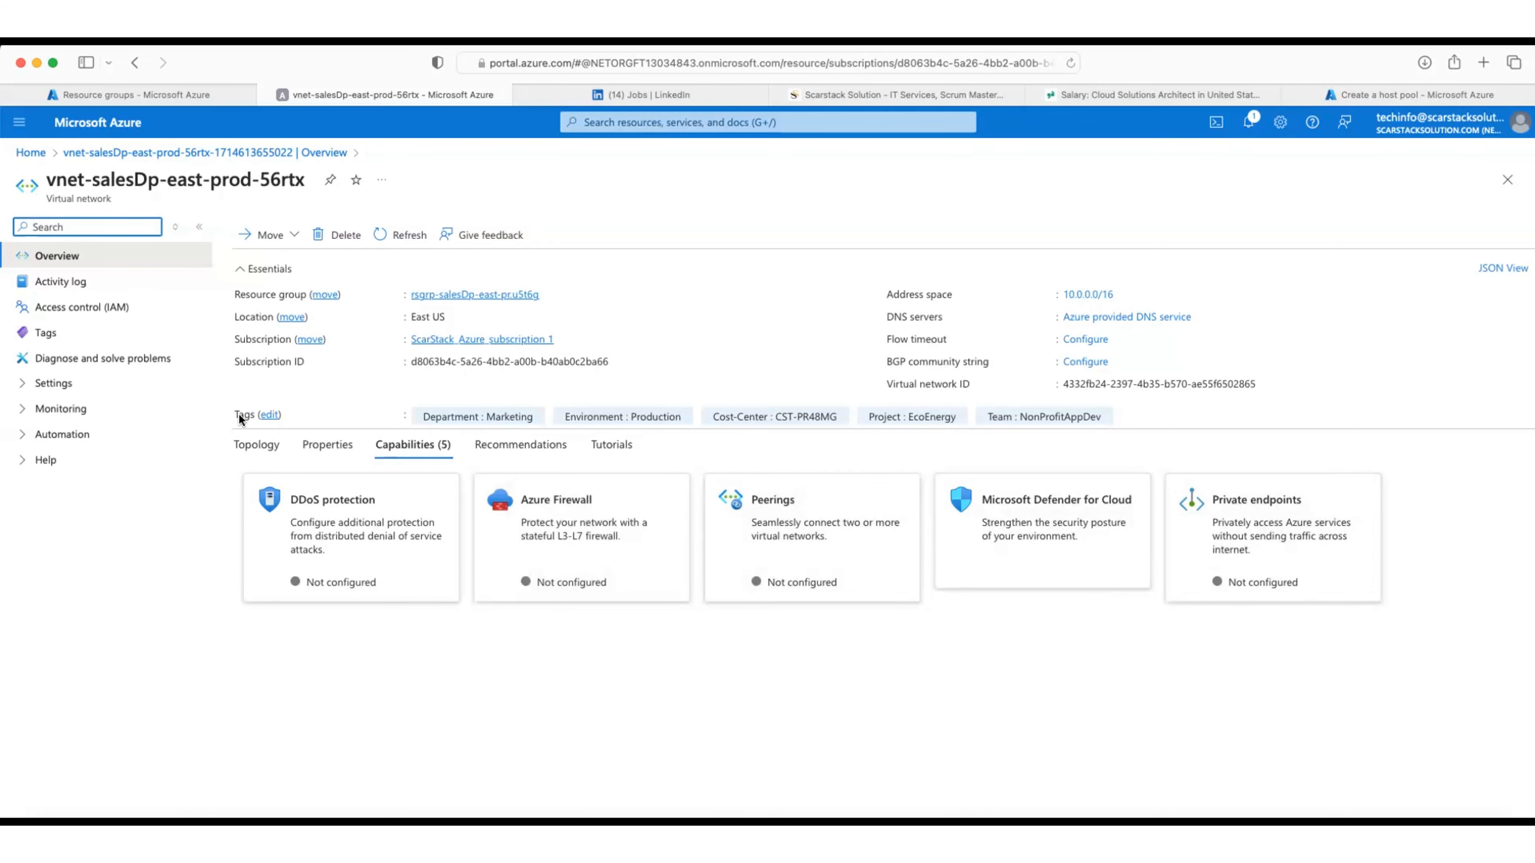
# Step: Check the virtual network's Subnets and 10.0.0.0/16 Address space pages, then go back to the host pool tab
pyautogui.click(174, 227)
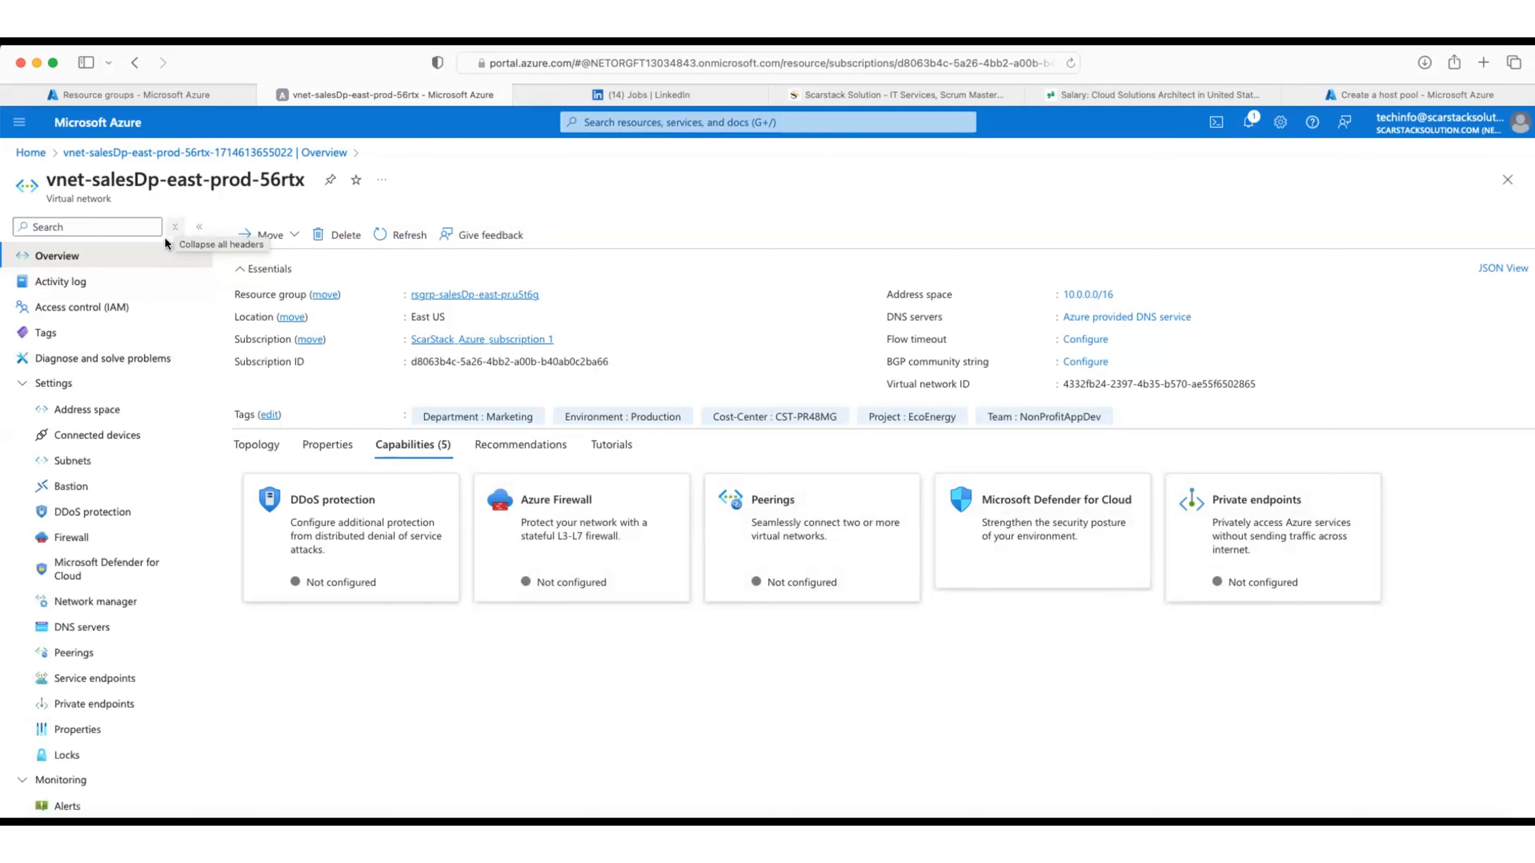
pyautogui.click(67, 461)
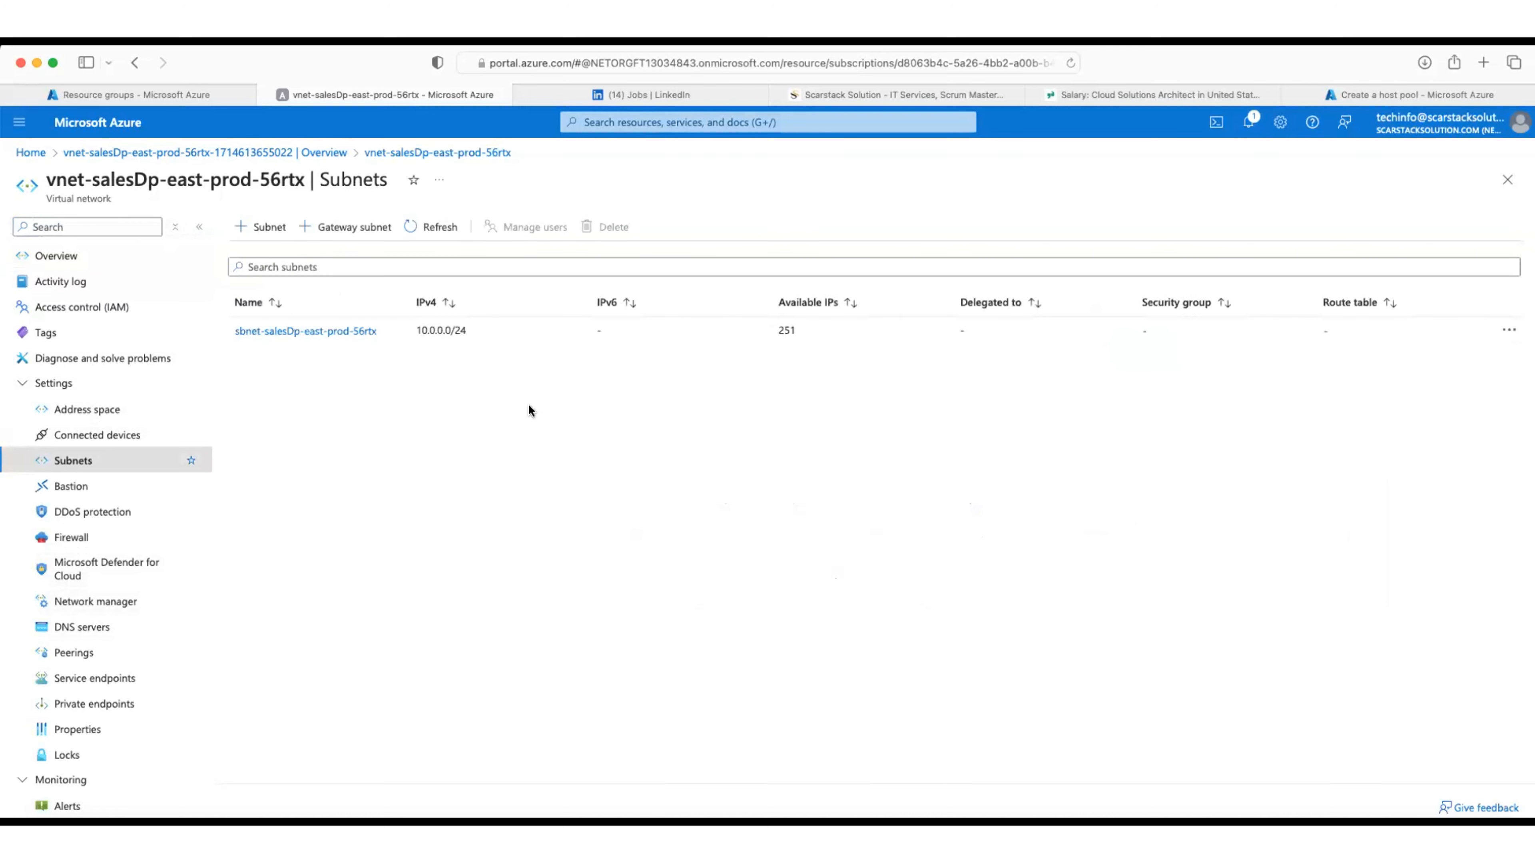
pyautogui.click(85, 411)
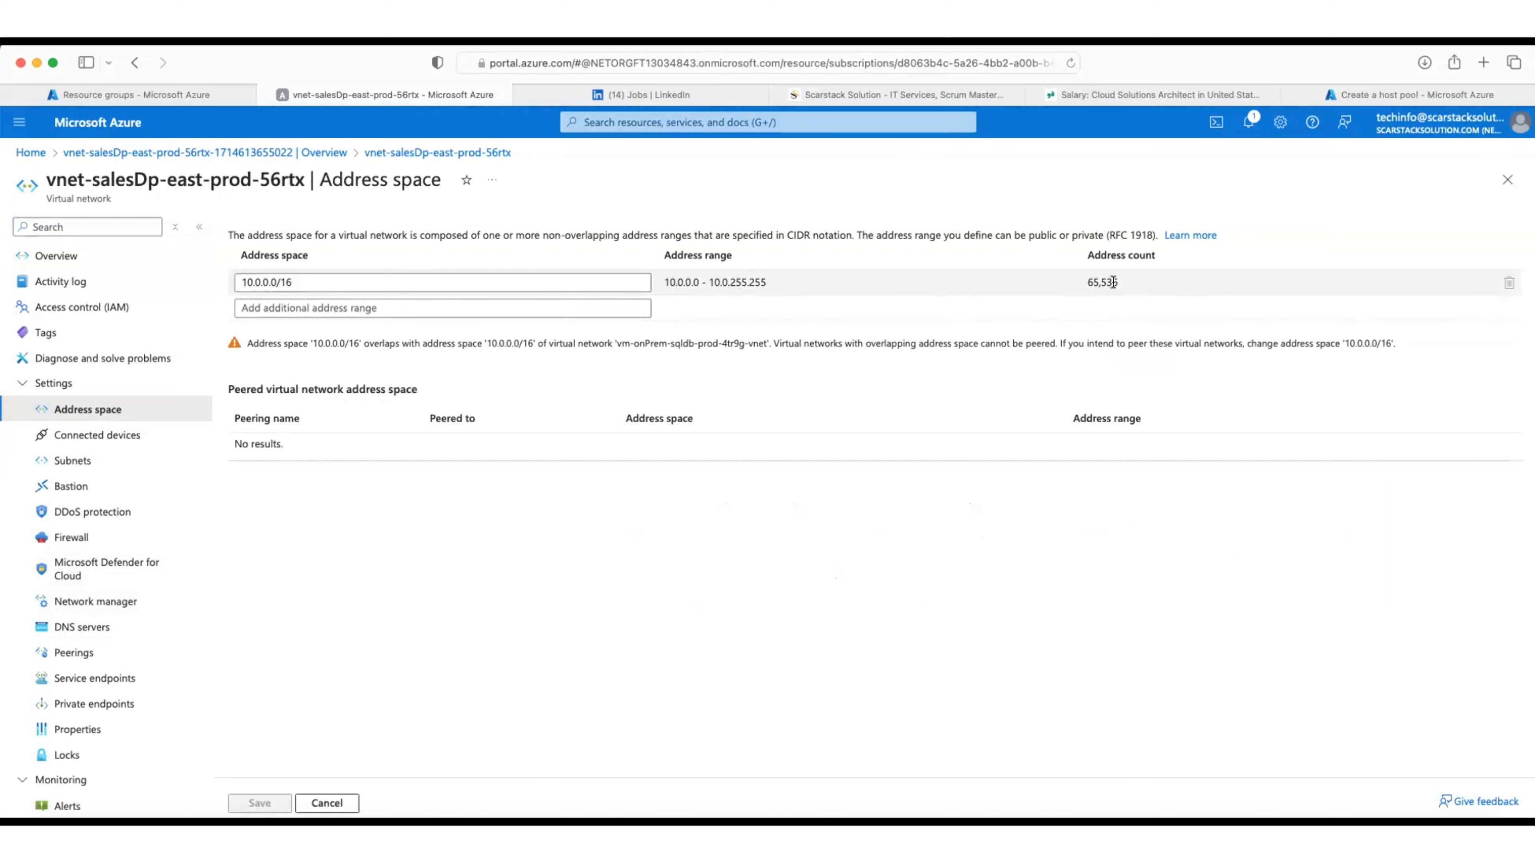
pyautogui.click(150, 258)
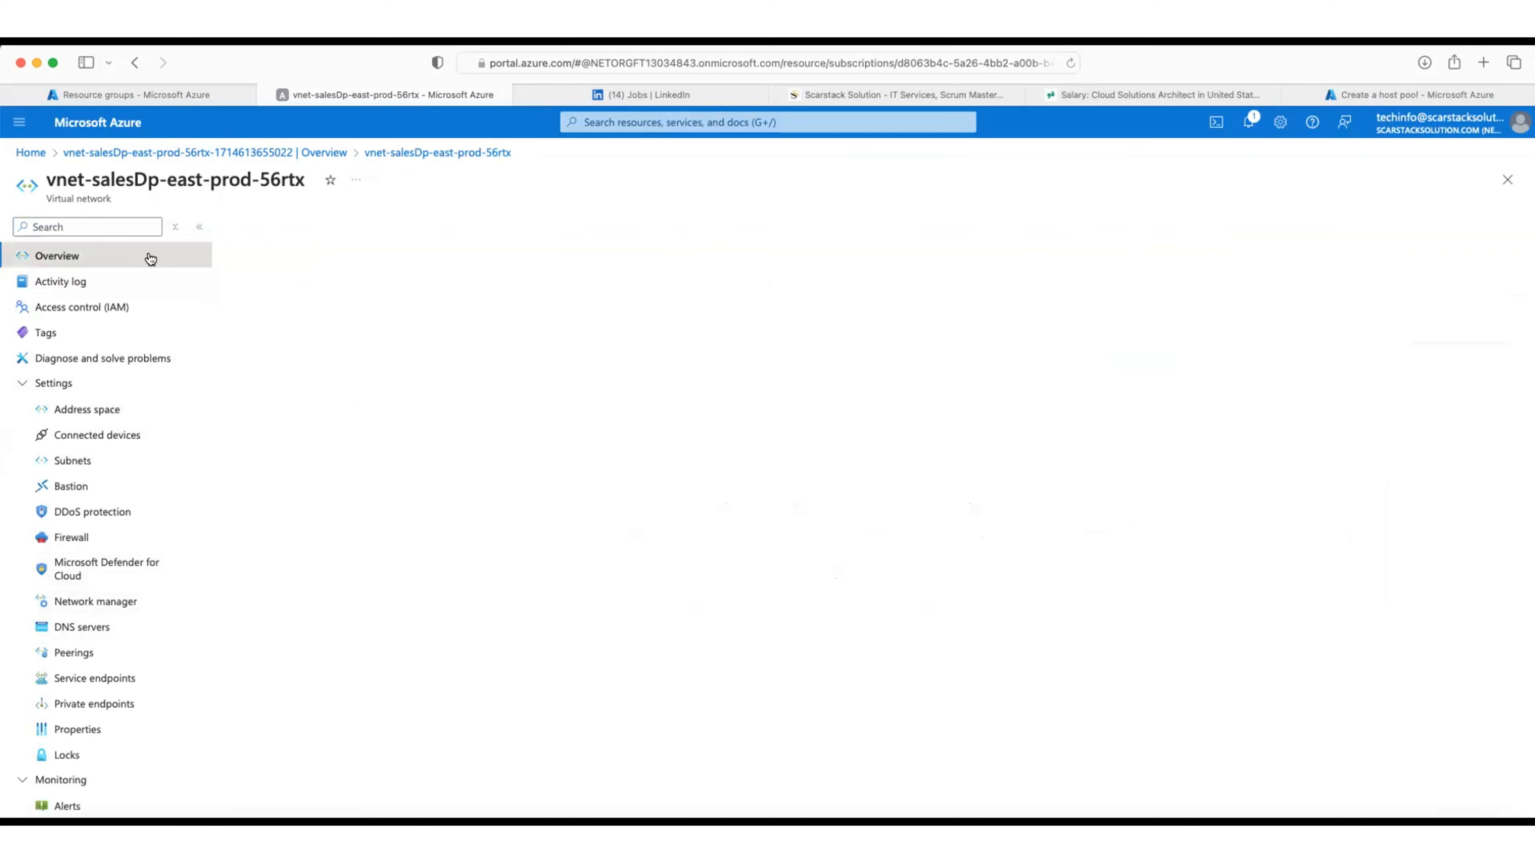
pyautogui.click(1341, 91)
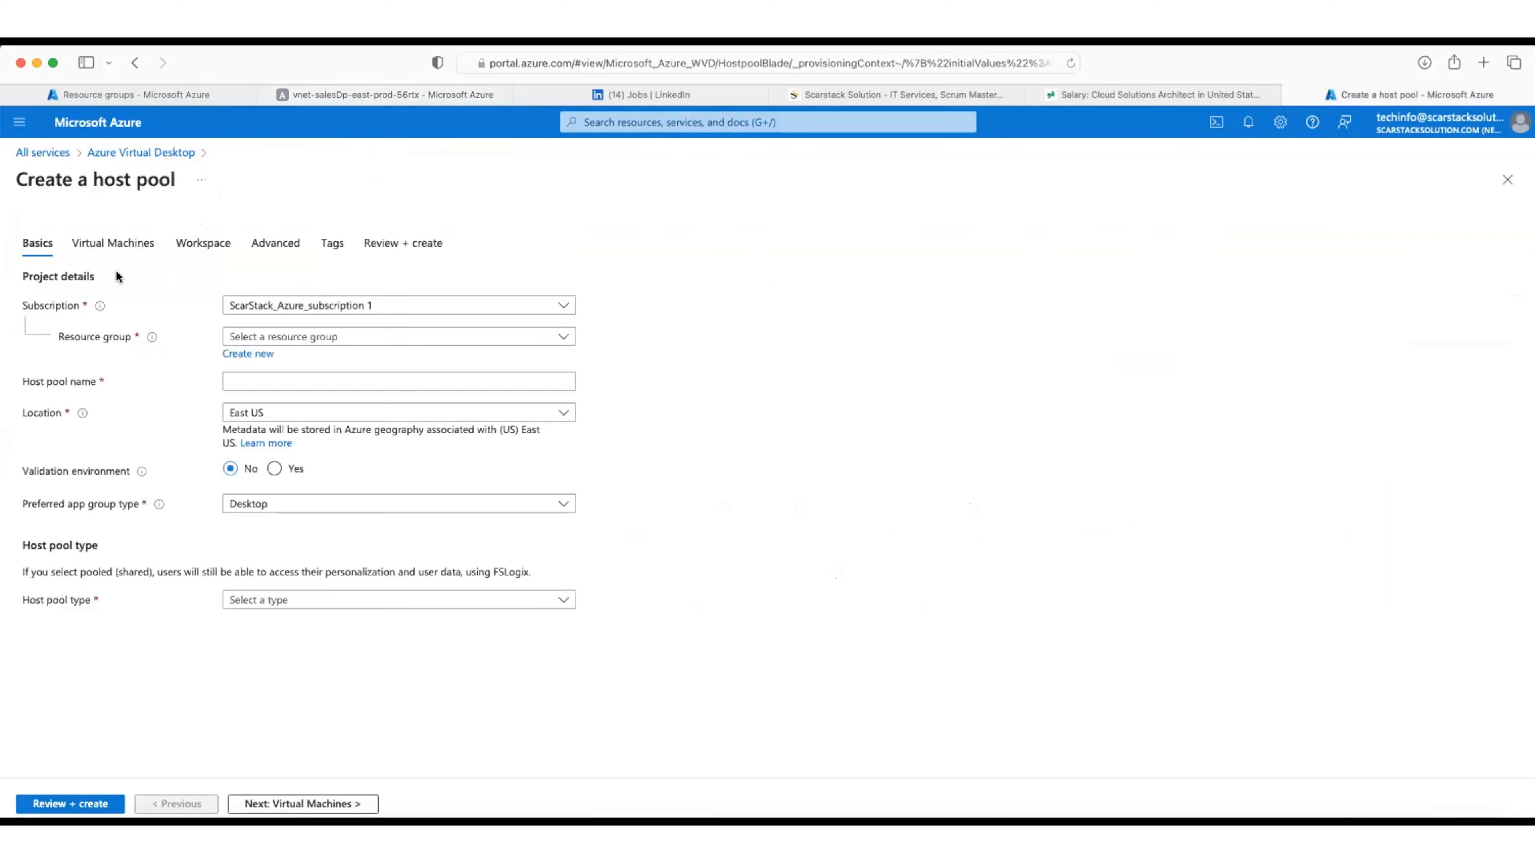
# Step: Discard the current host pool form, reload Azure Virtual Desktop and start a new Create a host pool form
pyautogui.click(1492, 184)
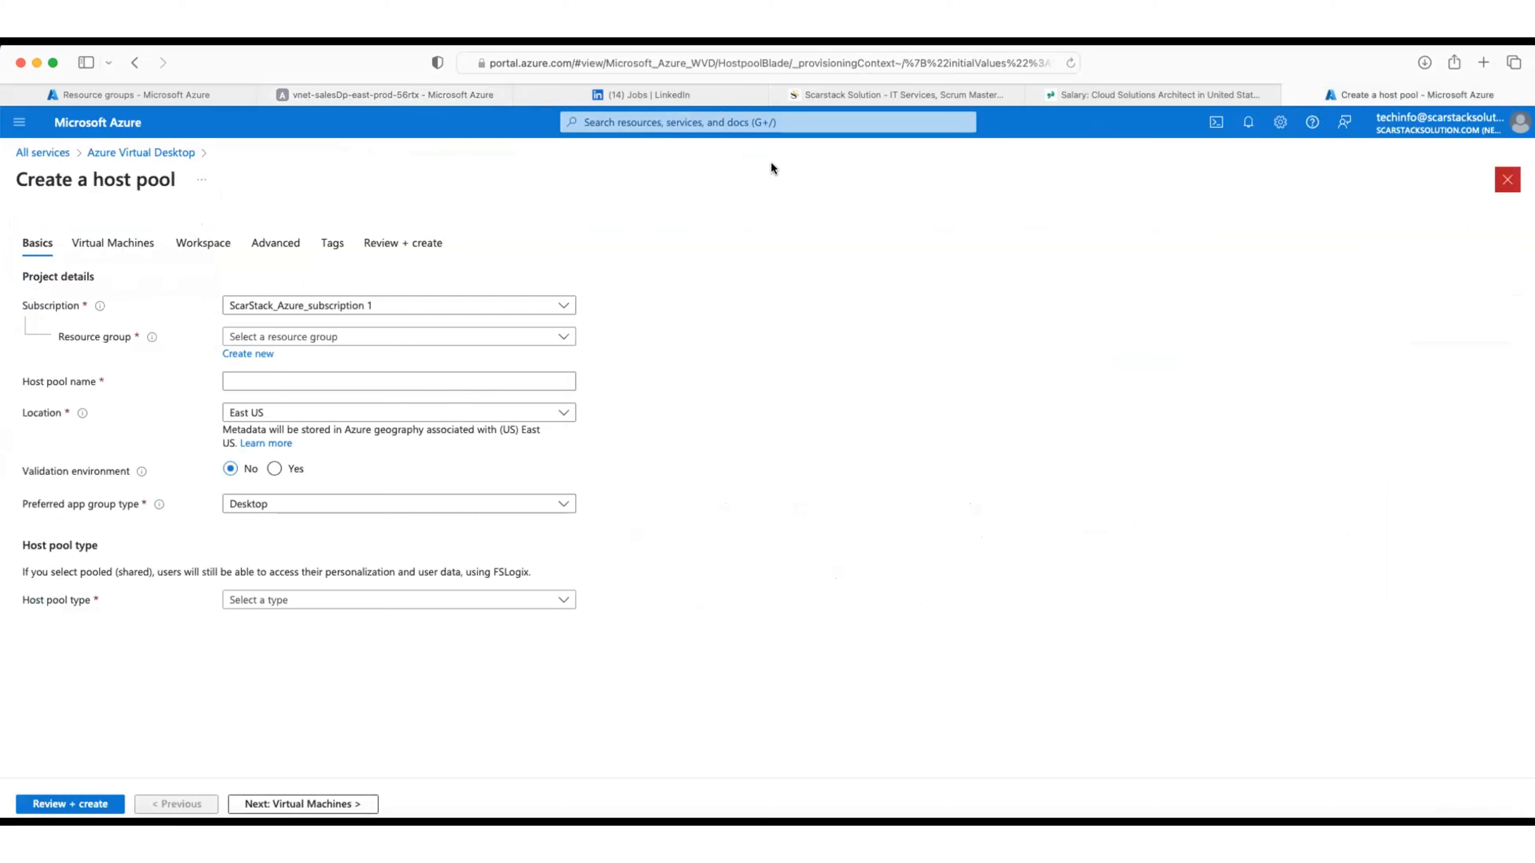
pyautogui.click(1070, 64)
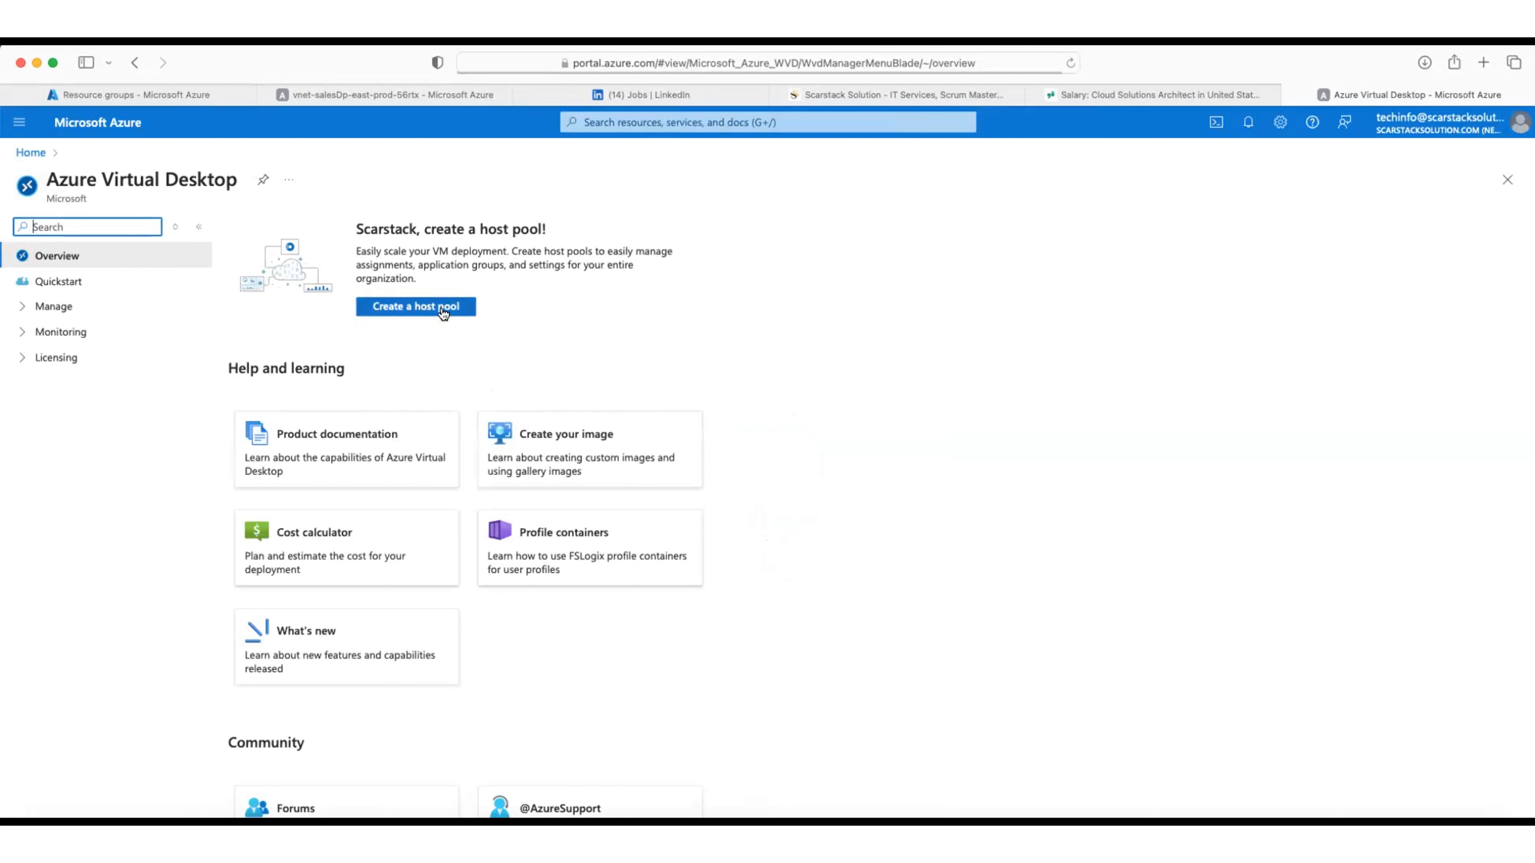
pyautogui.click(462, 308)
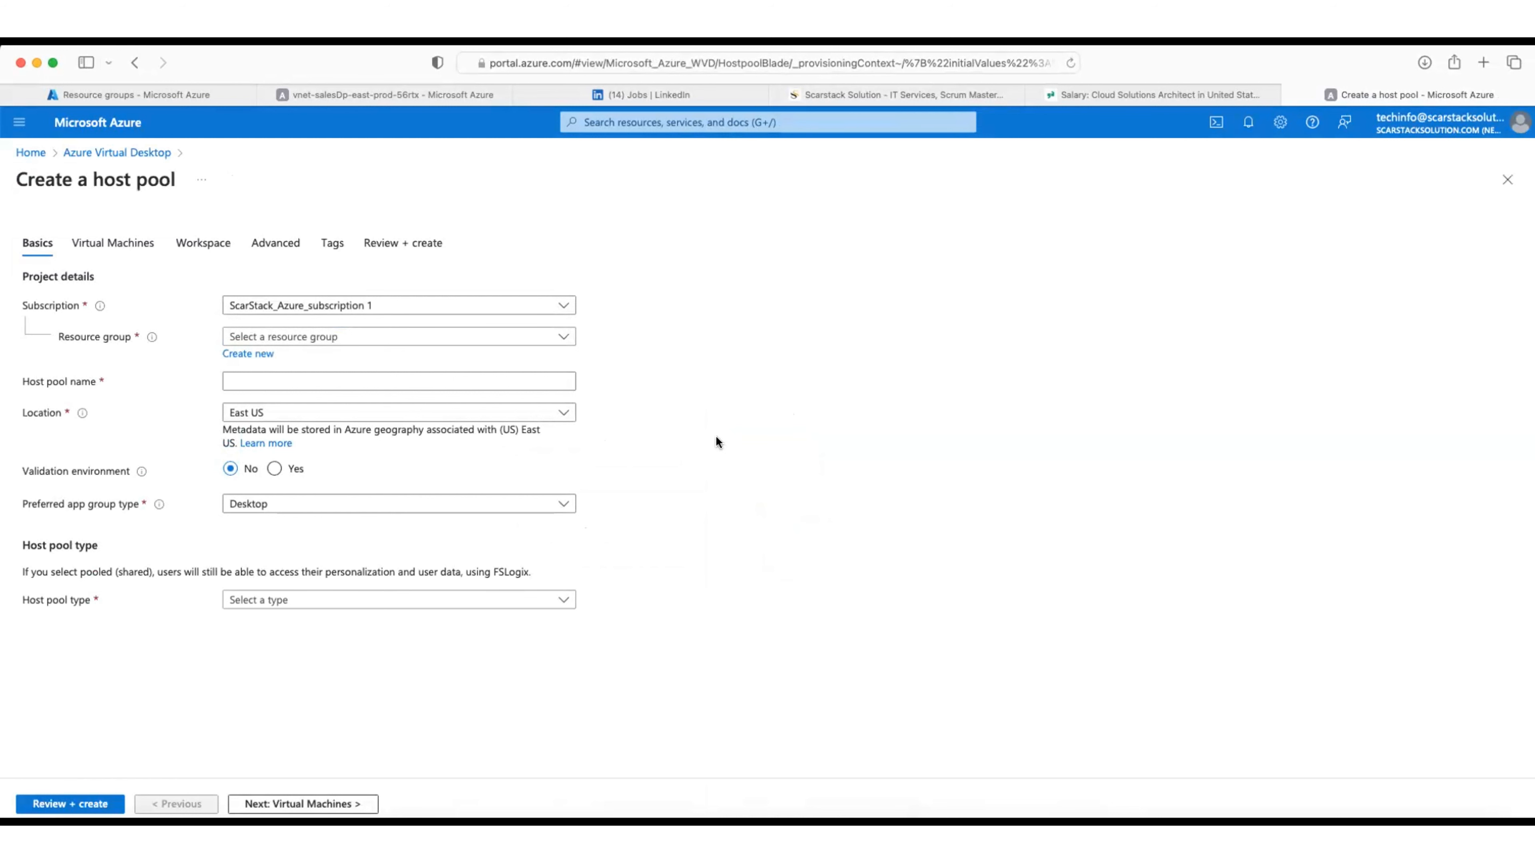
# Step: Choose resource group rsgrp-salesDp-east-pr.u5t6g and enter host pool name hstpl-vtd-mkt-east-pr90tyd
pyautogui.click(400, 338)
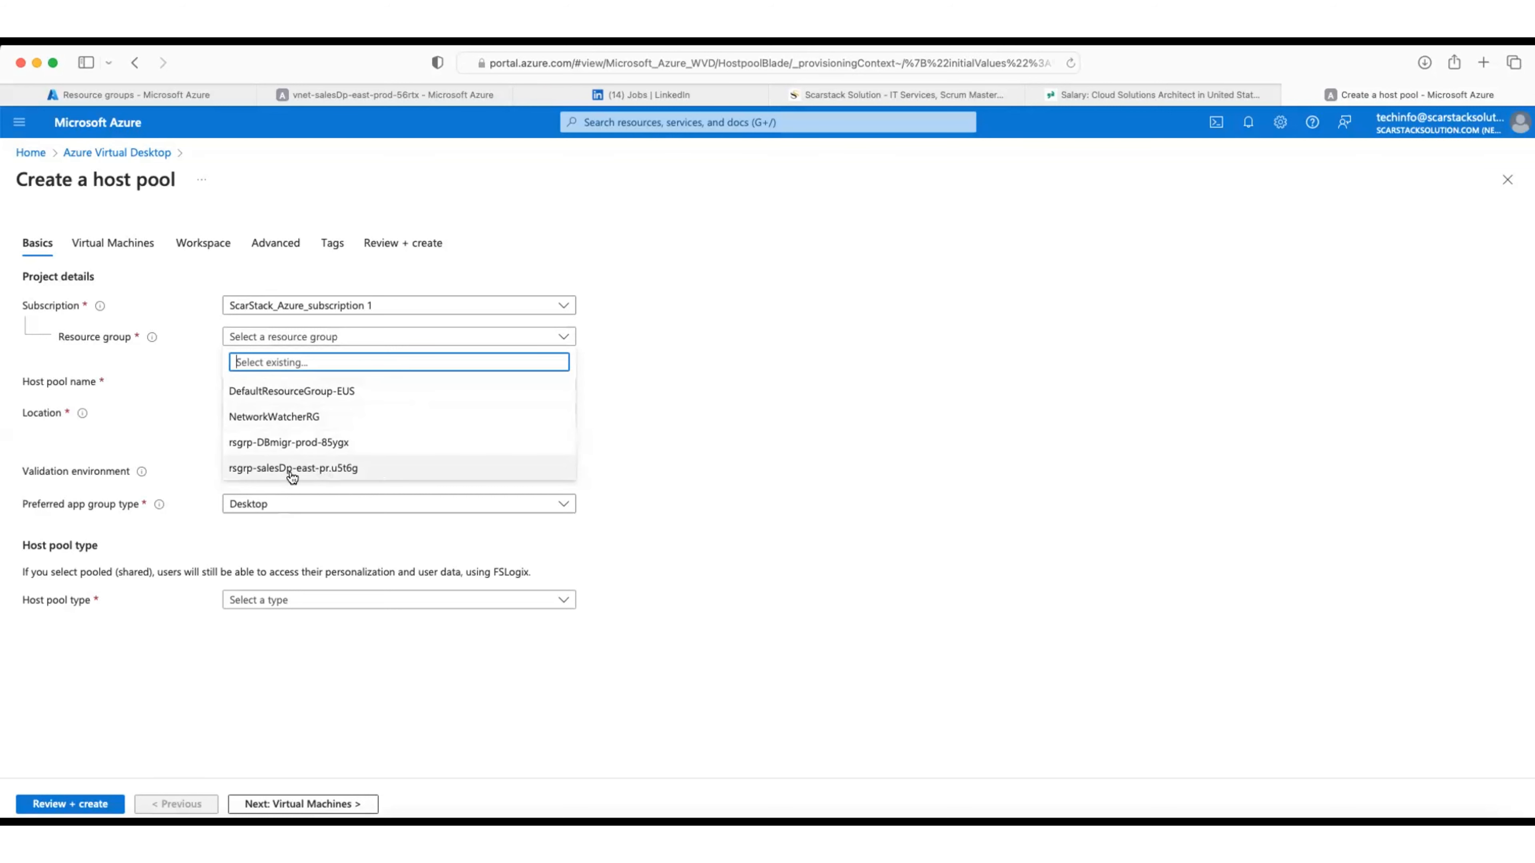
pyautogui.click(305, 471)
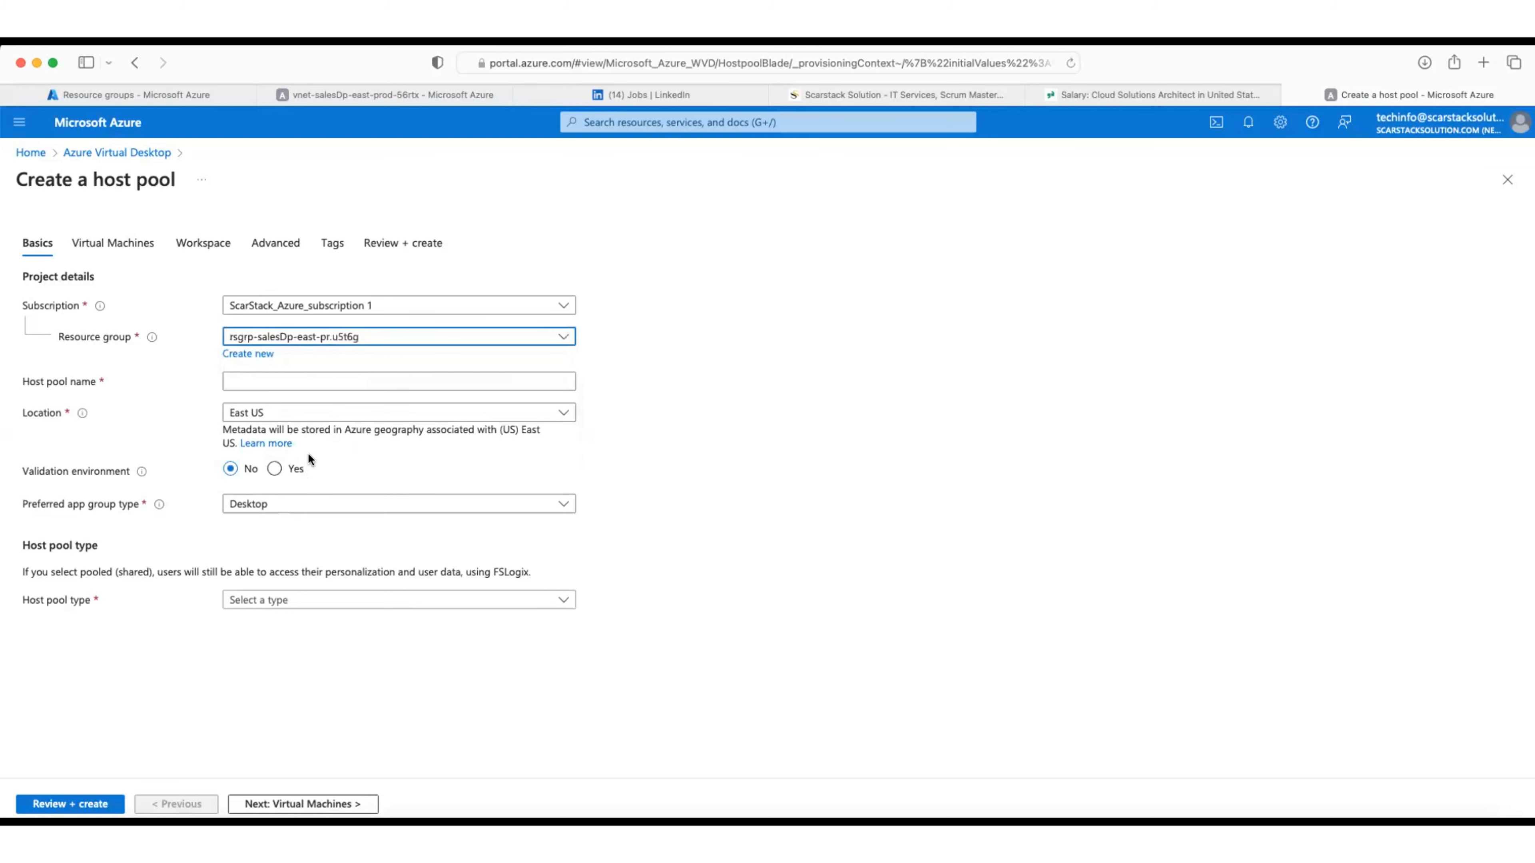
pyautogui.click(297, 381)
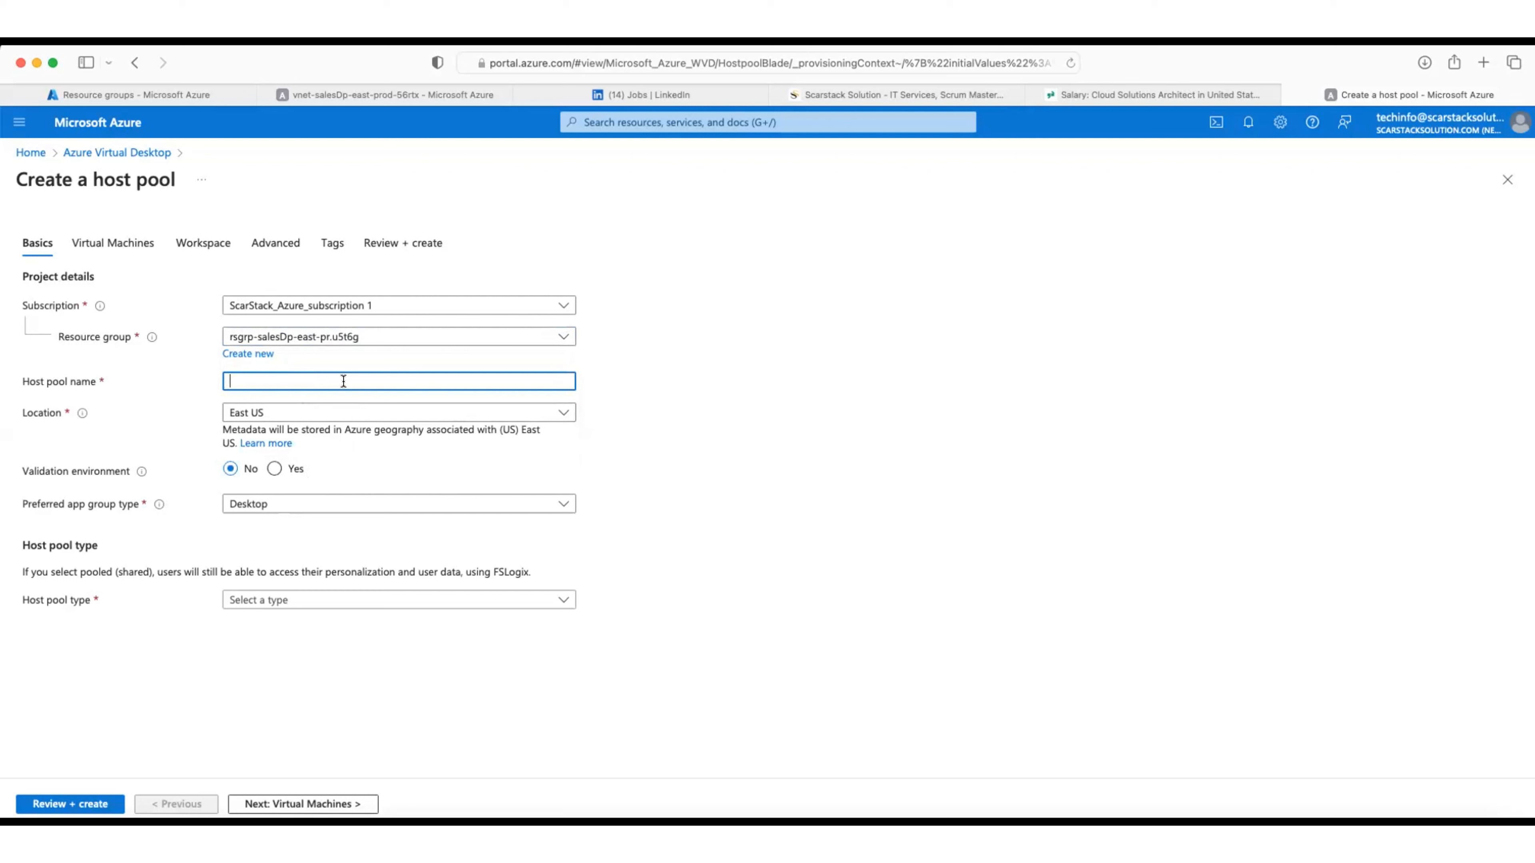
pyautogui.write('hpool')
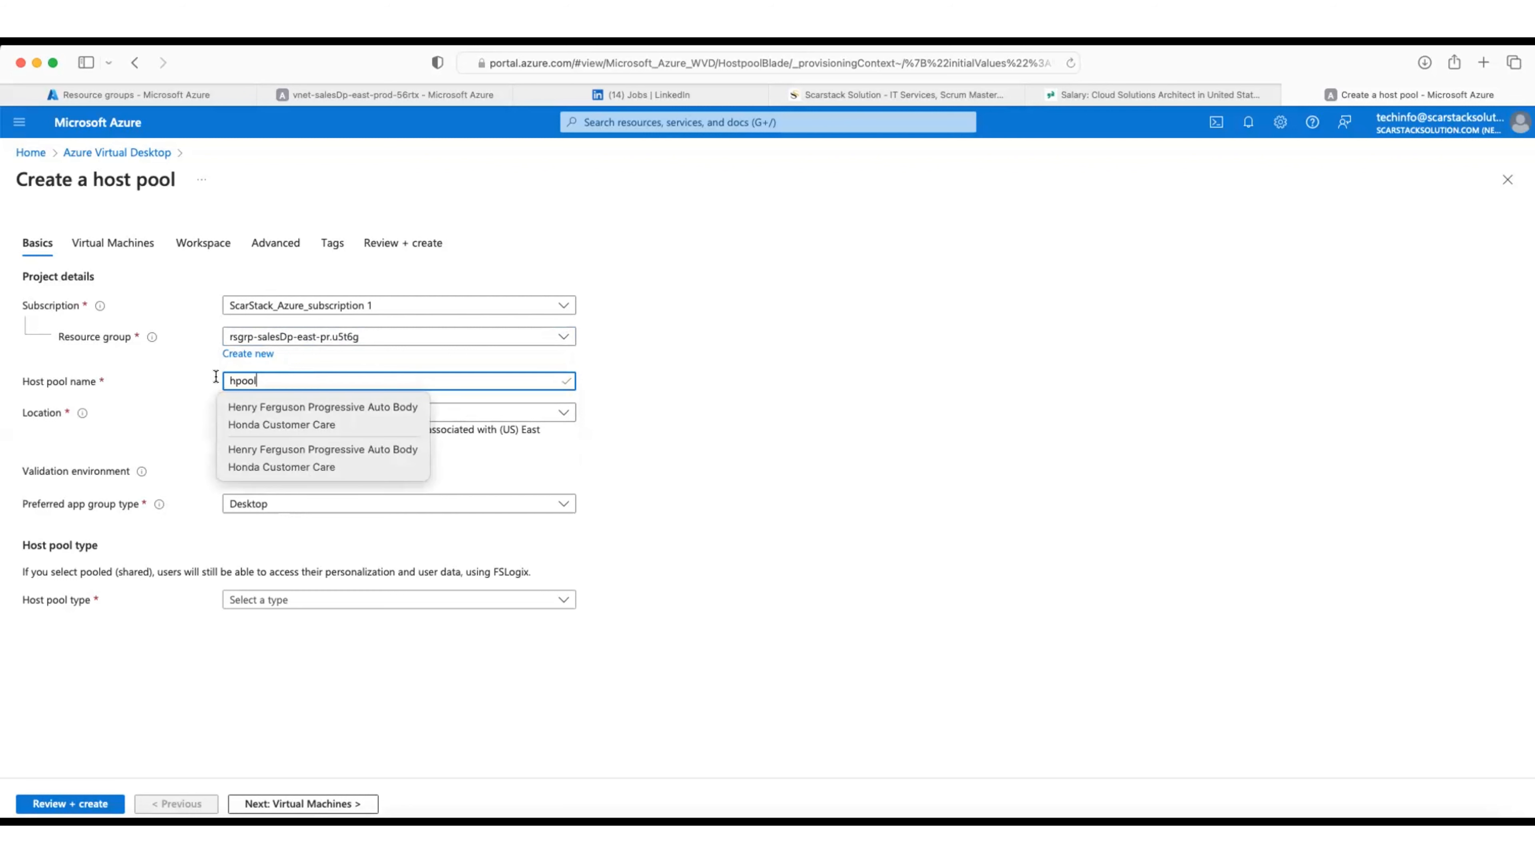
pyautogui.click(236, 377)
pyautogui.write('st')
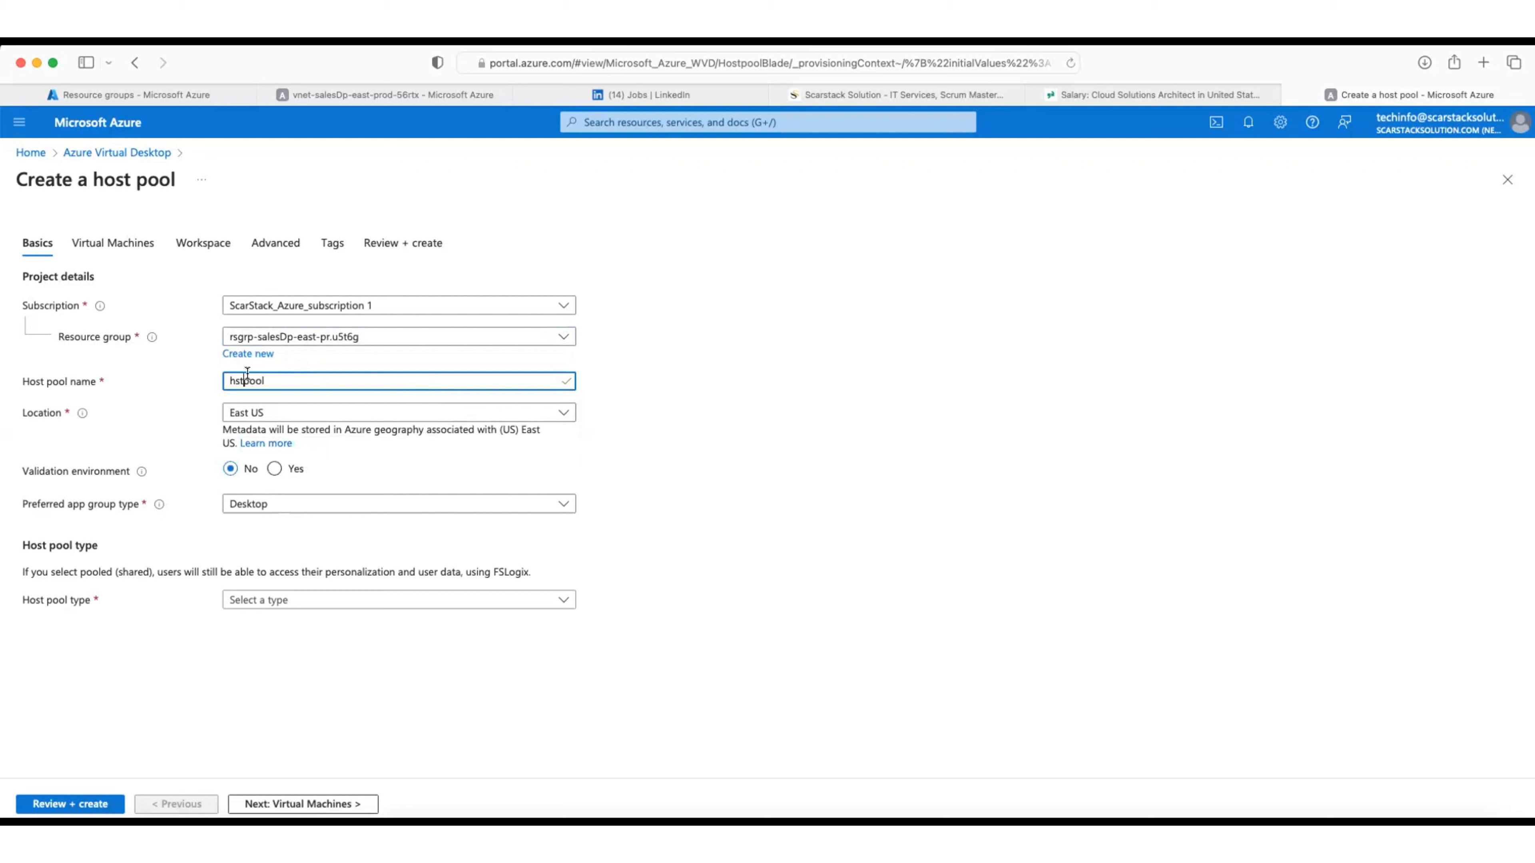
pyautogui.press('BackSpace')
pyautogui.press('BackSpace')
pyautogui.press('BackSpace')
pyautogui.write('l-vtd-')
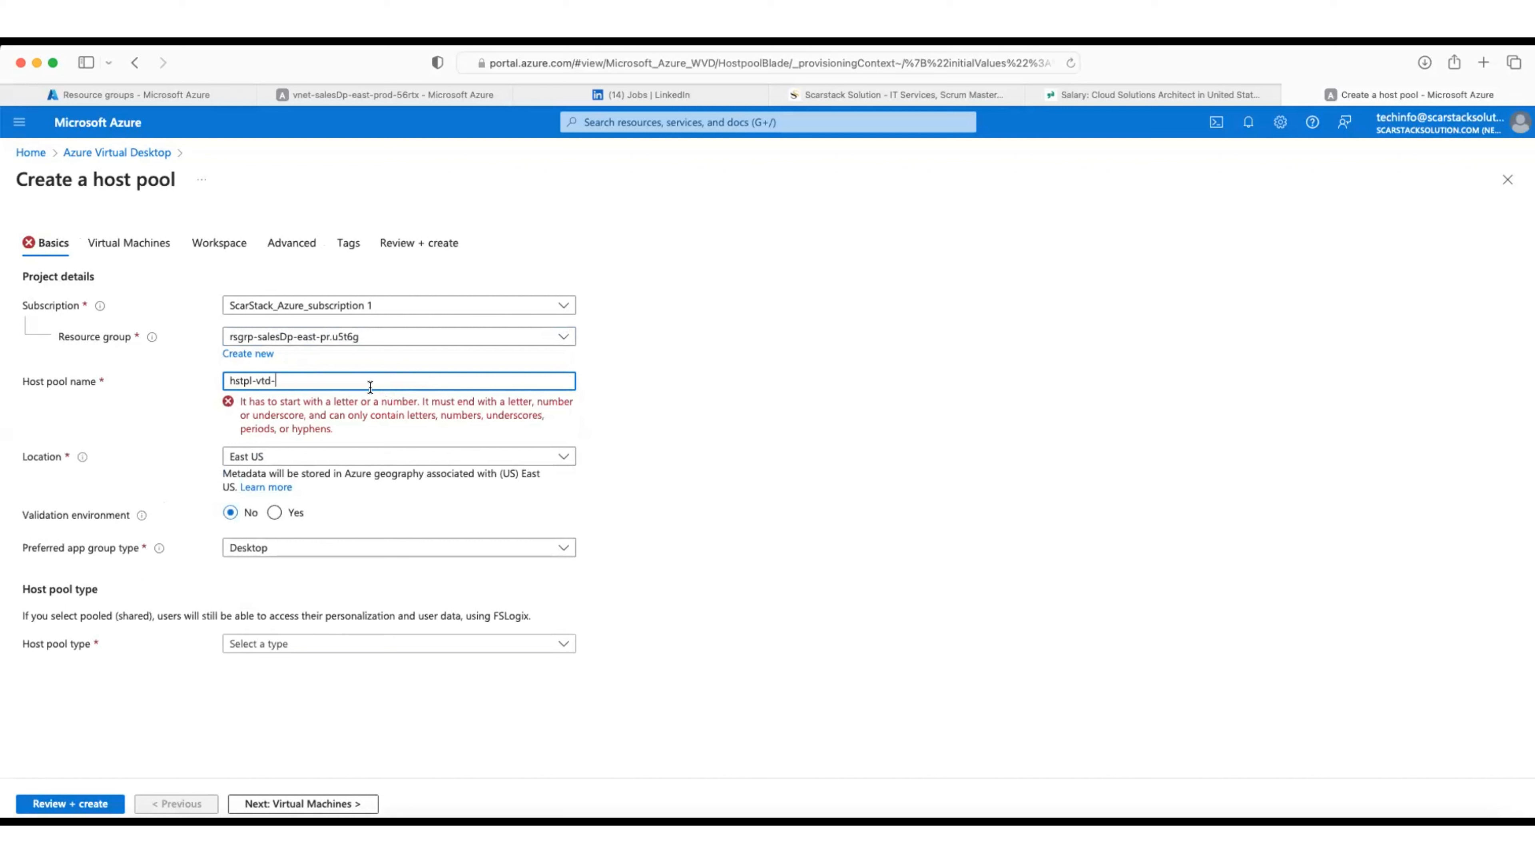
pyautogui.write('mkt-east')
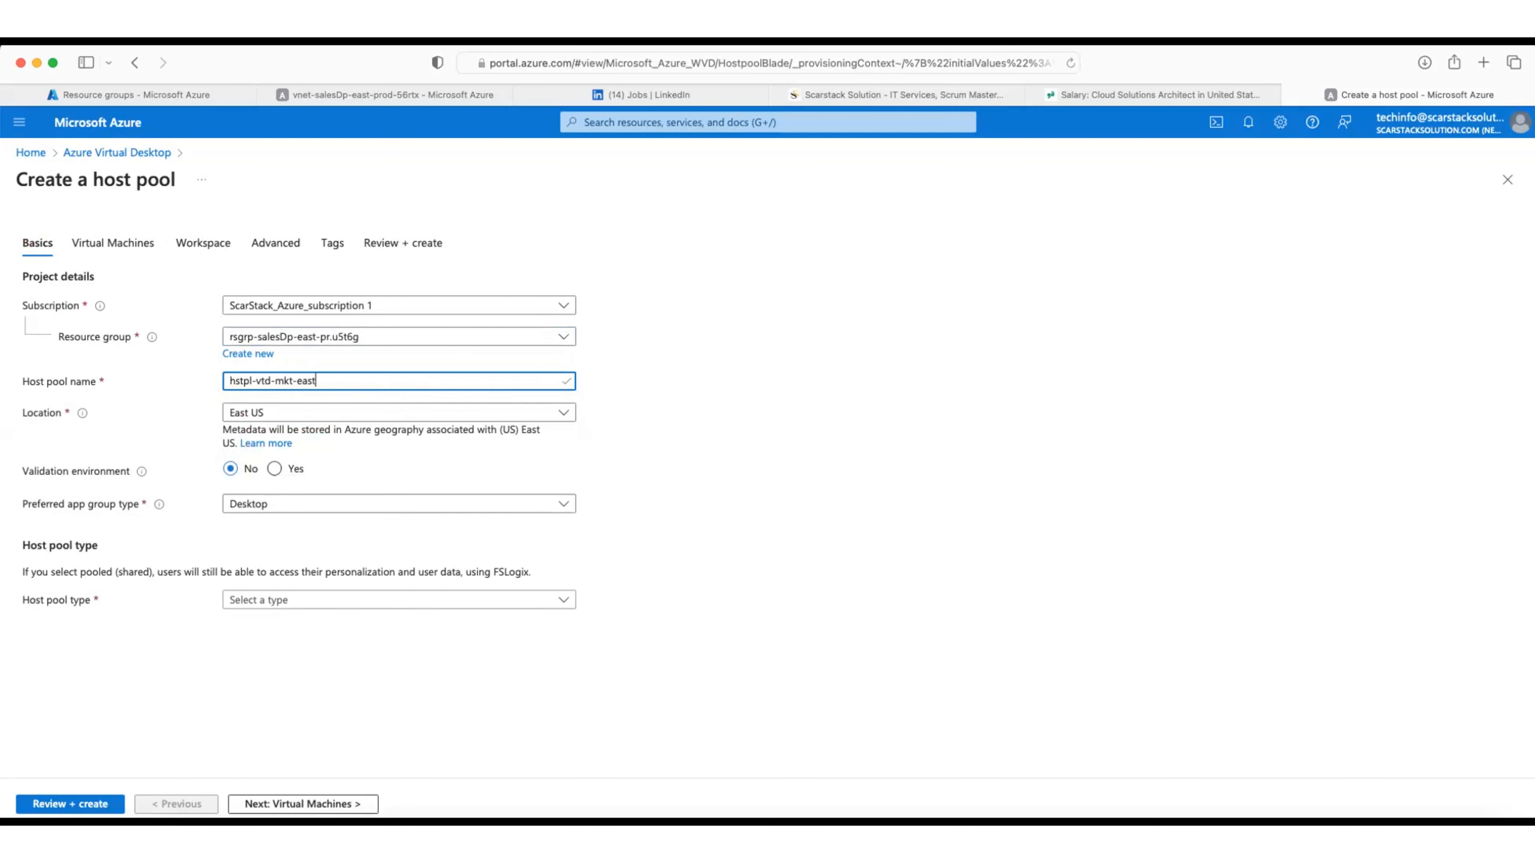
pyautogui.write('-pr')
pyautogui.write('90tyd')
pyautogui.click(295, 505)
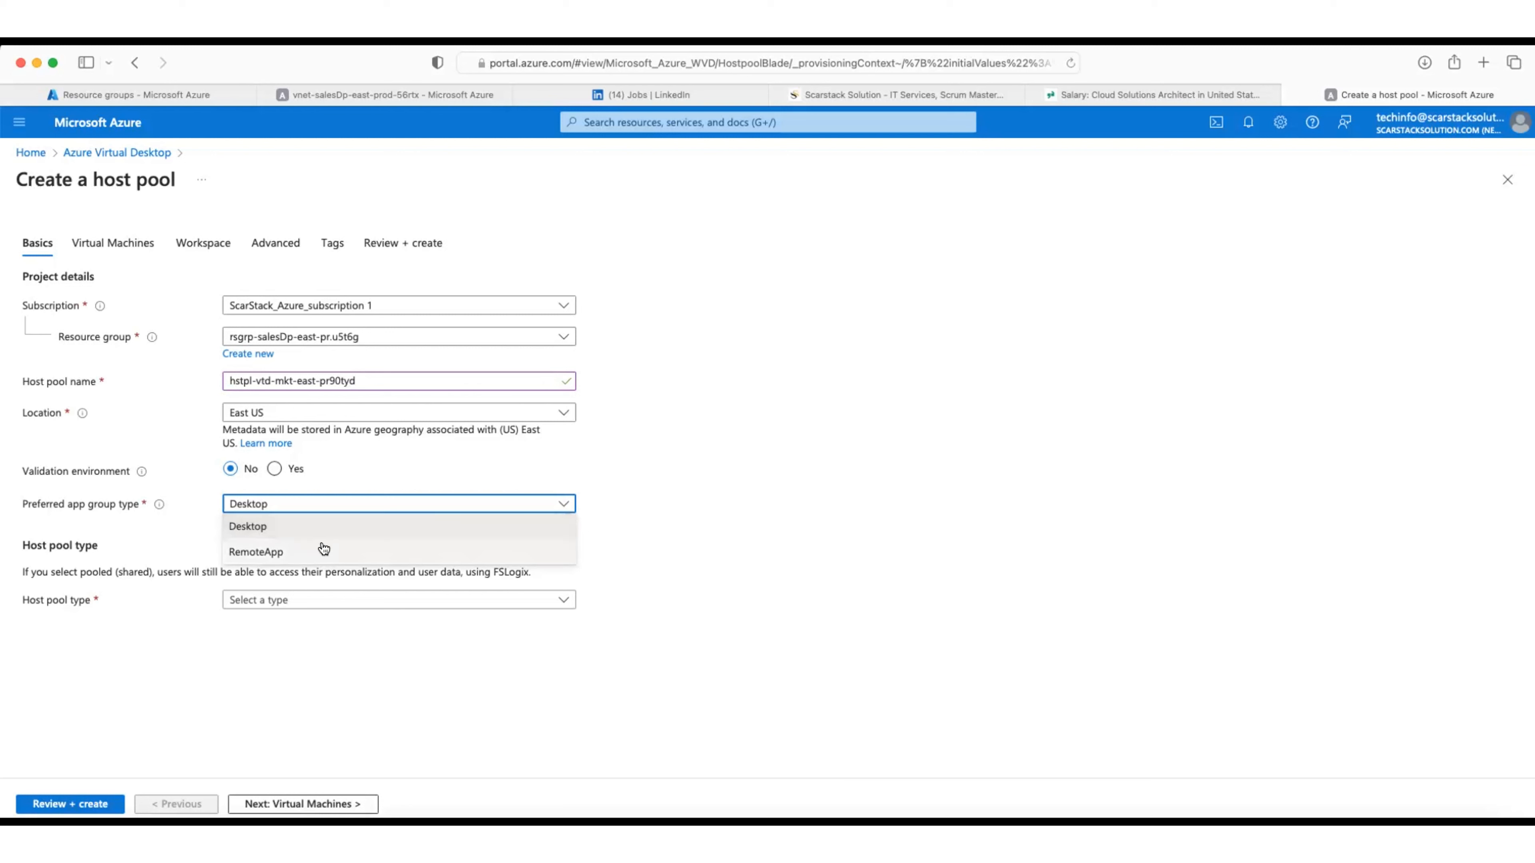
# Step: Leave the preferred app group type on Desktop and show the Personal/Pooled host pool type choices
pyautogui.click(705, 513)
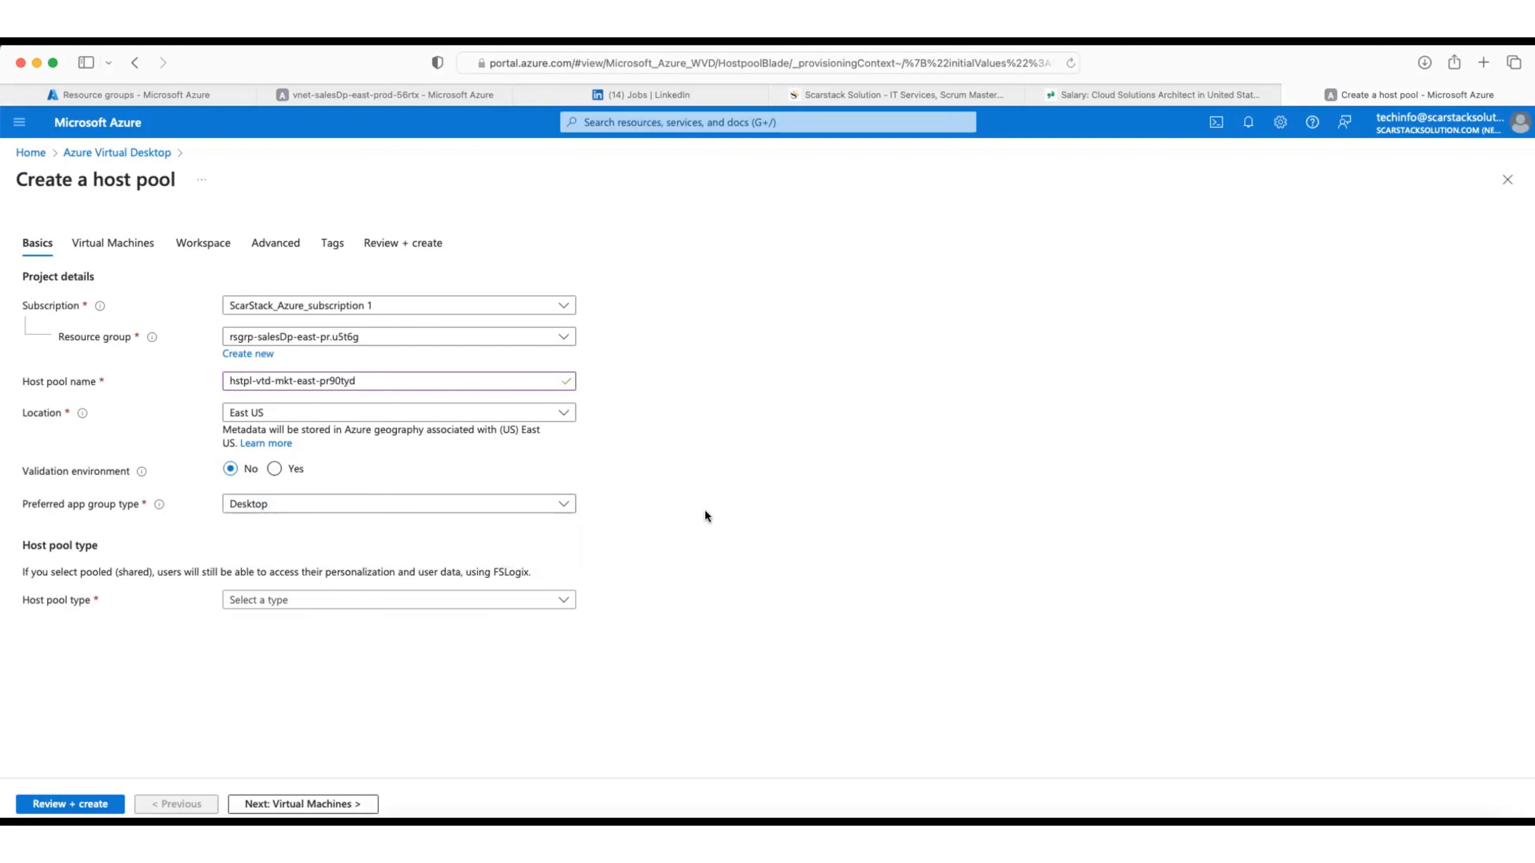
pyautogui.click(567, 508)
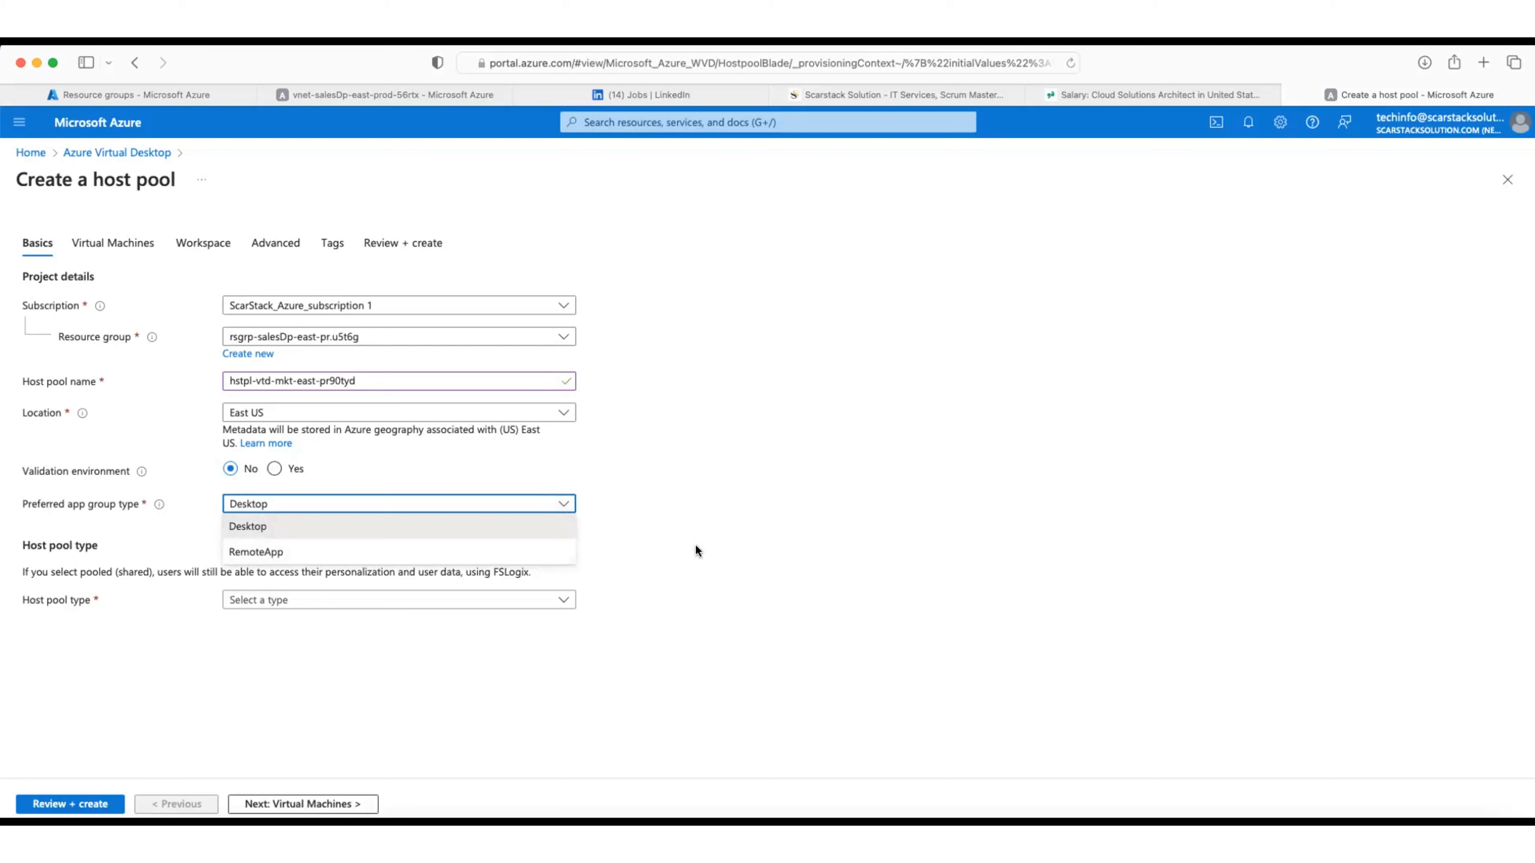
pyautogui.click(695, 546)
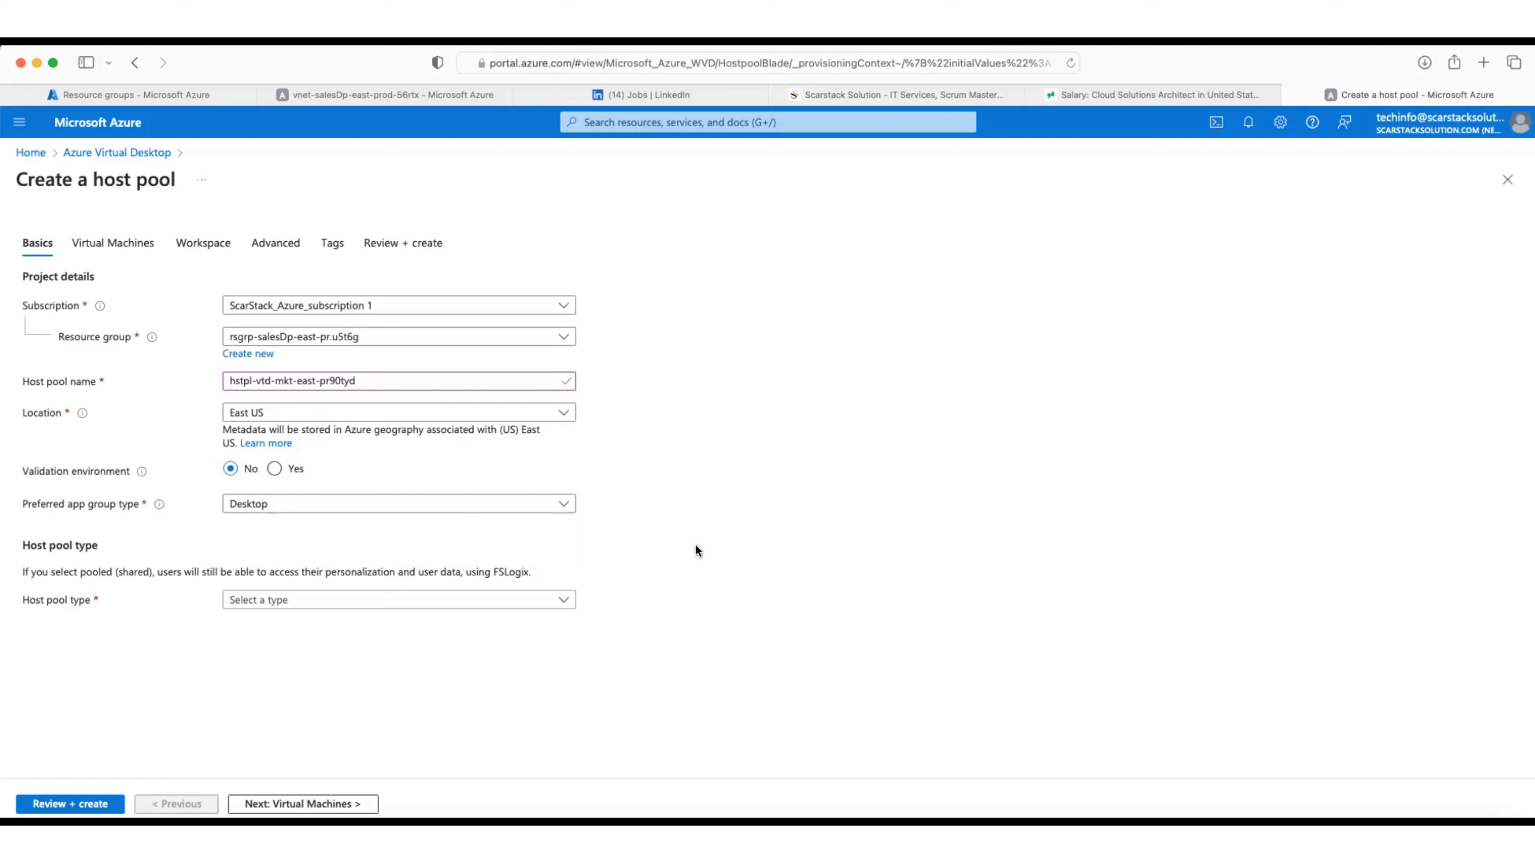
pyautogui.click(530, 505)
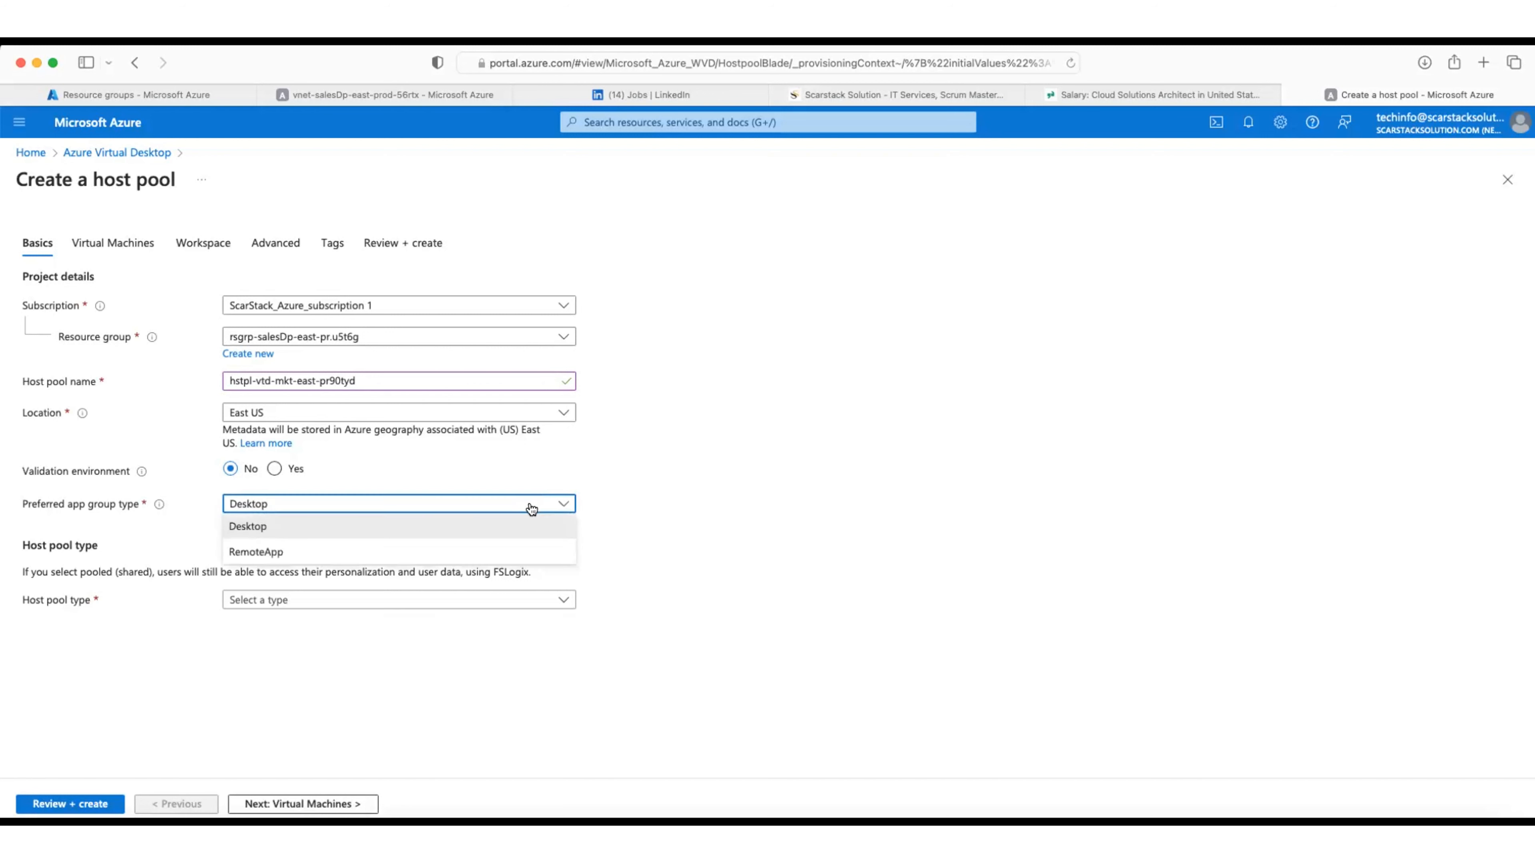
pyautogui.click(515, 527)
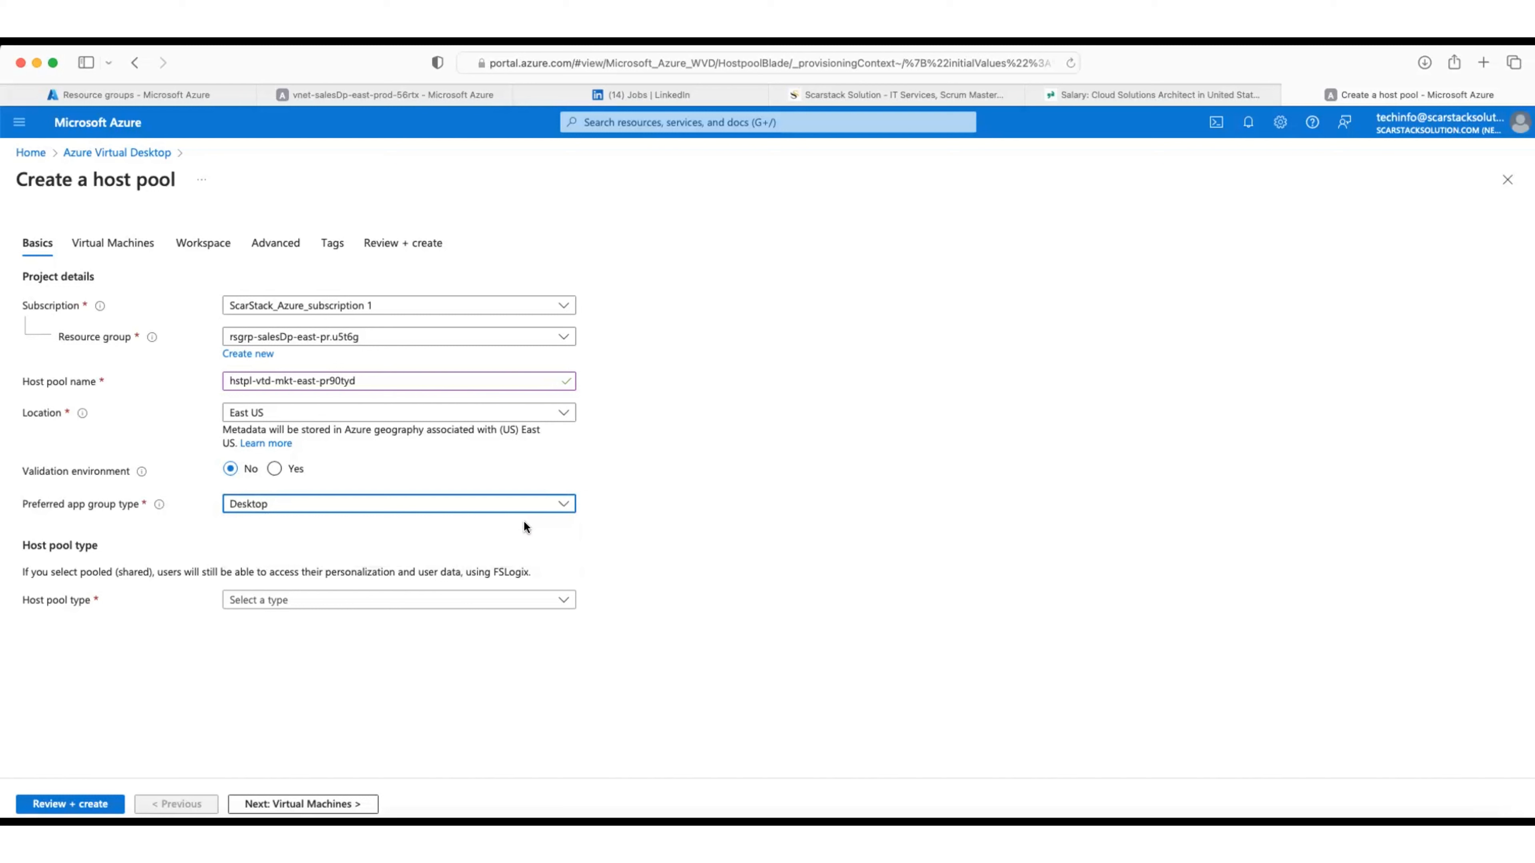
pyautogui.click(558, 608)
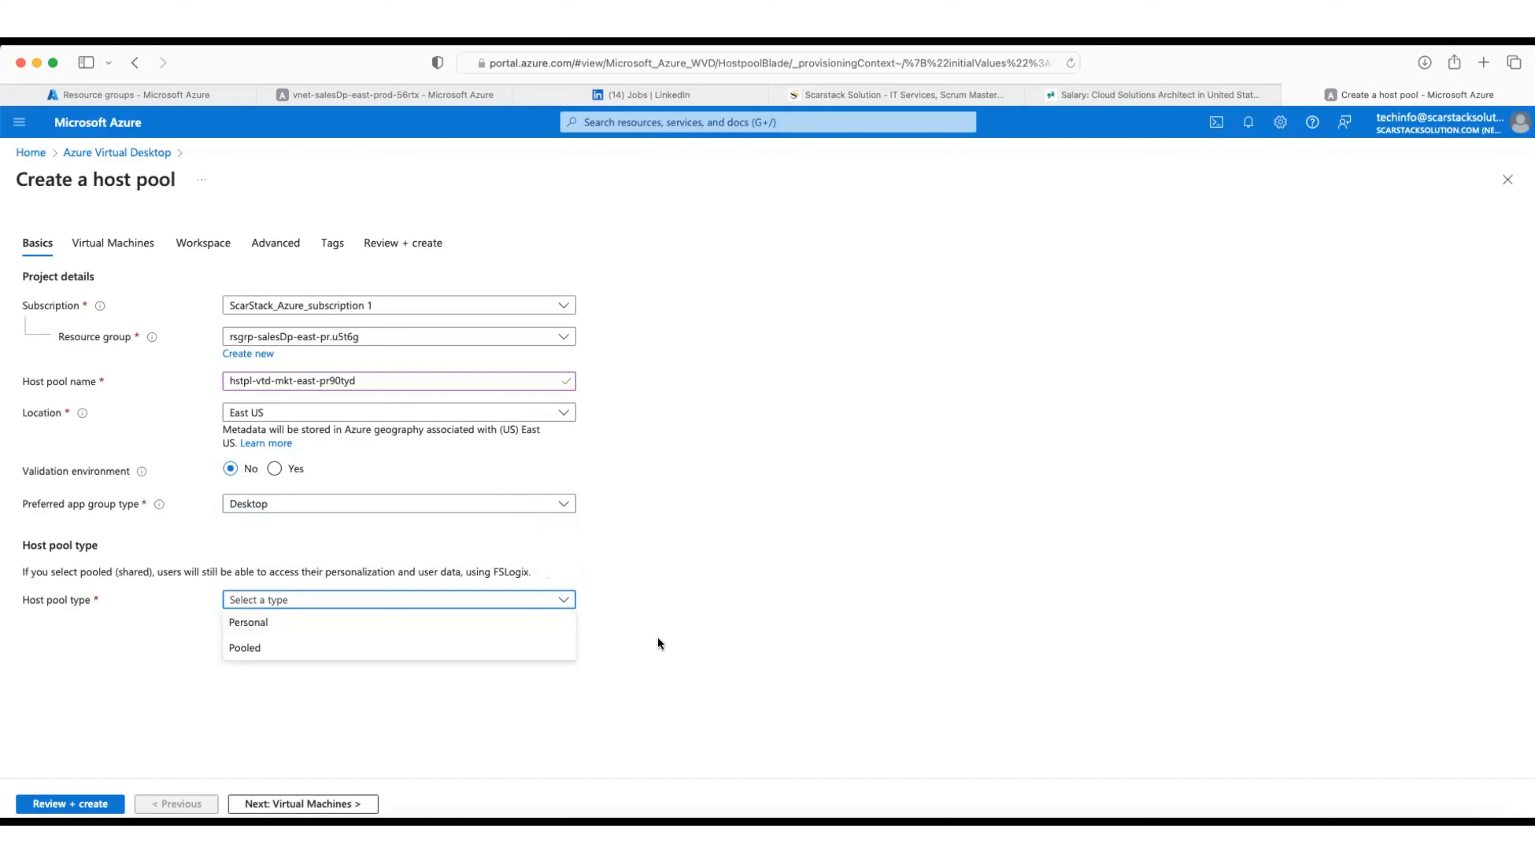
# Step: Make the host pool Personal with Direct assignment and proceed to the Virtual Machines step
pyautogui.click(272, 626)
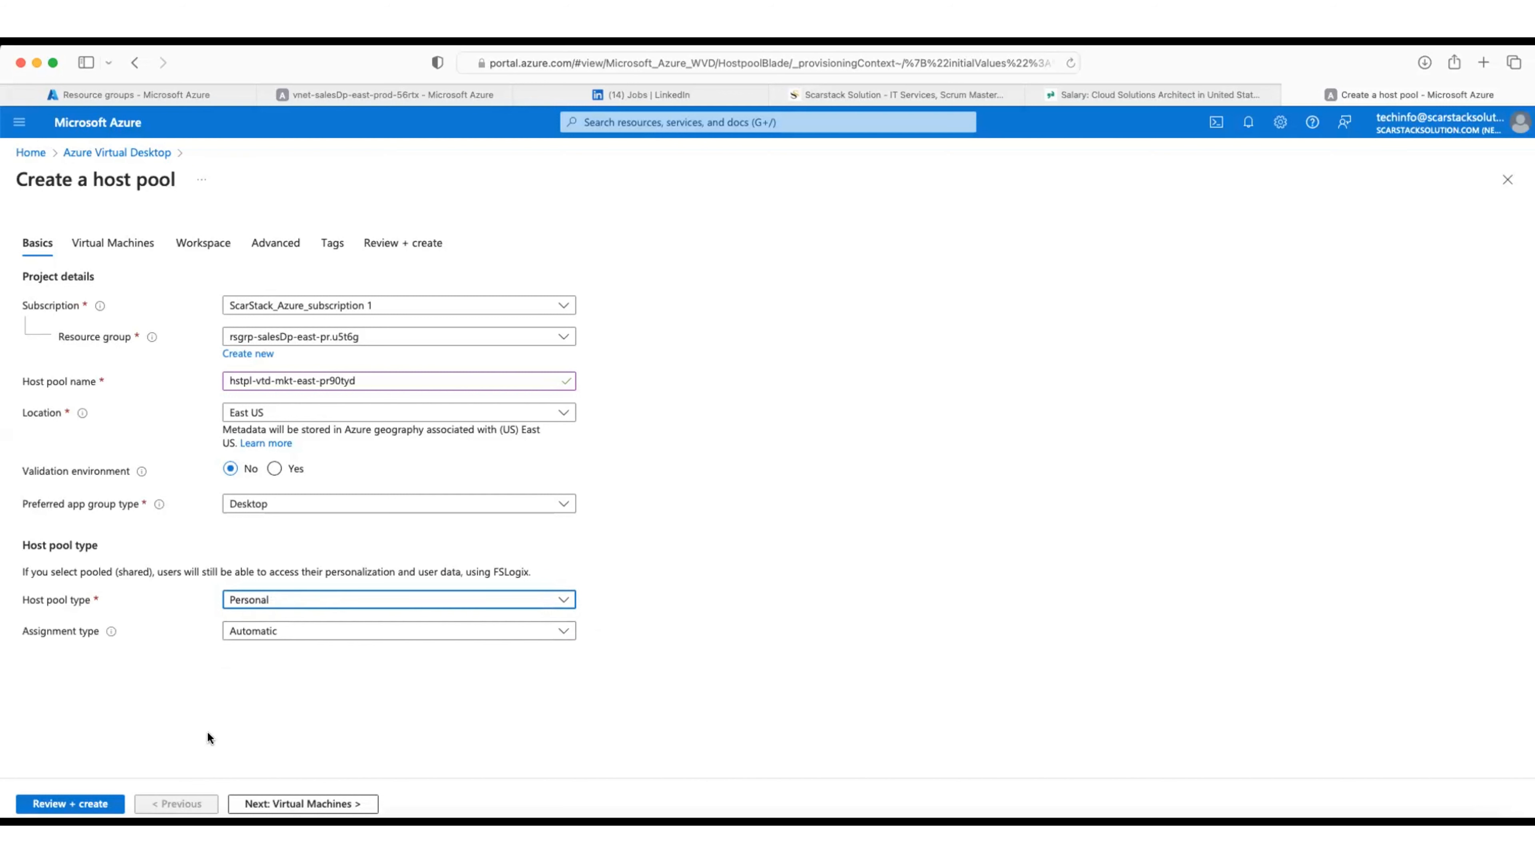
pyautogui.click(312, 631)
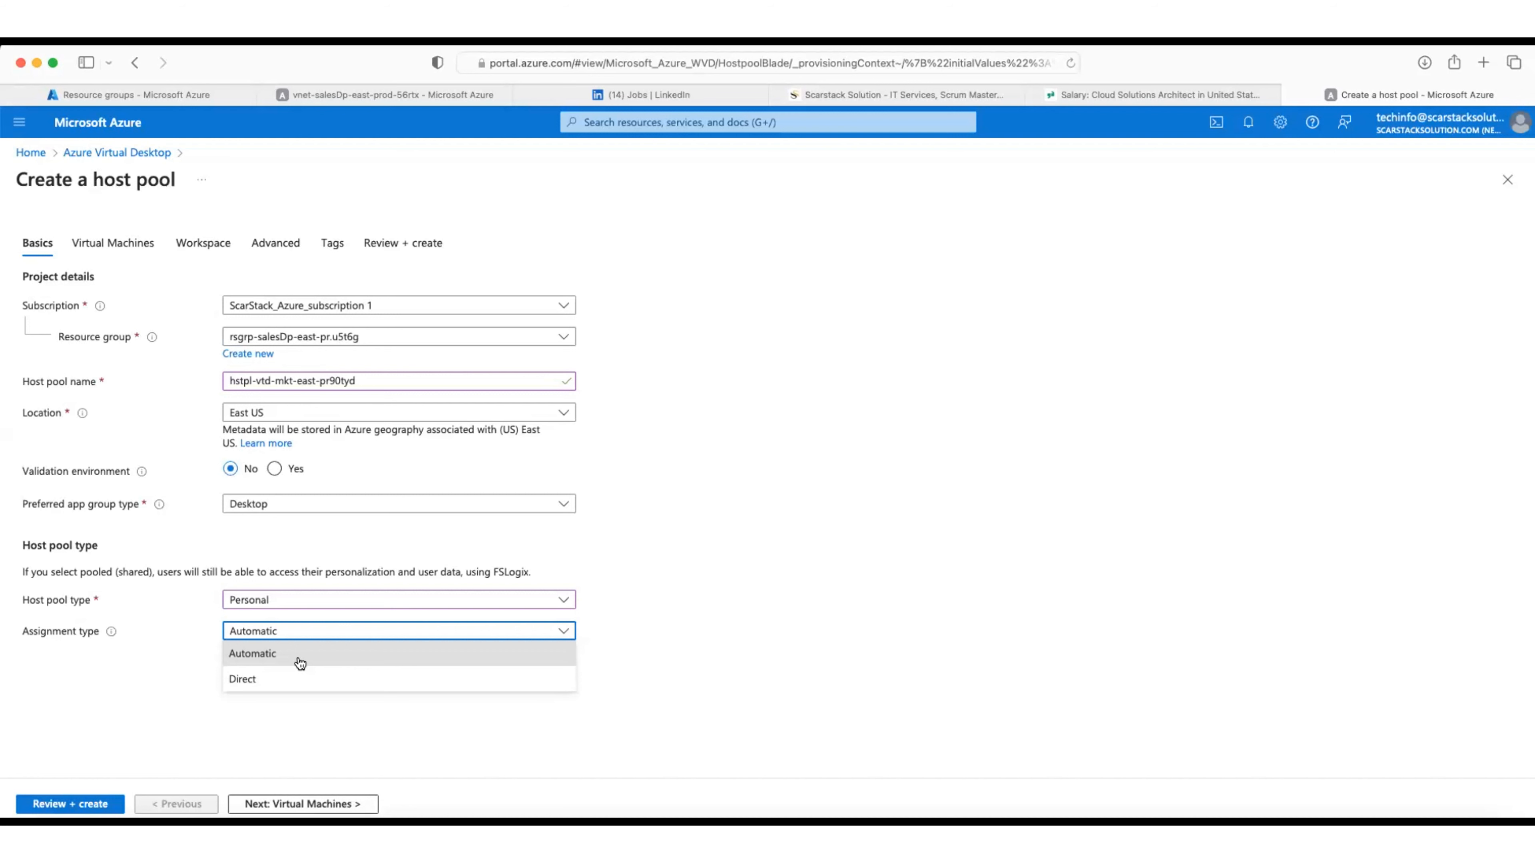
pyautogui.click(304, 684)
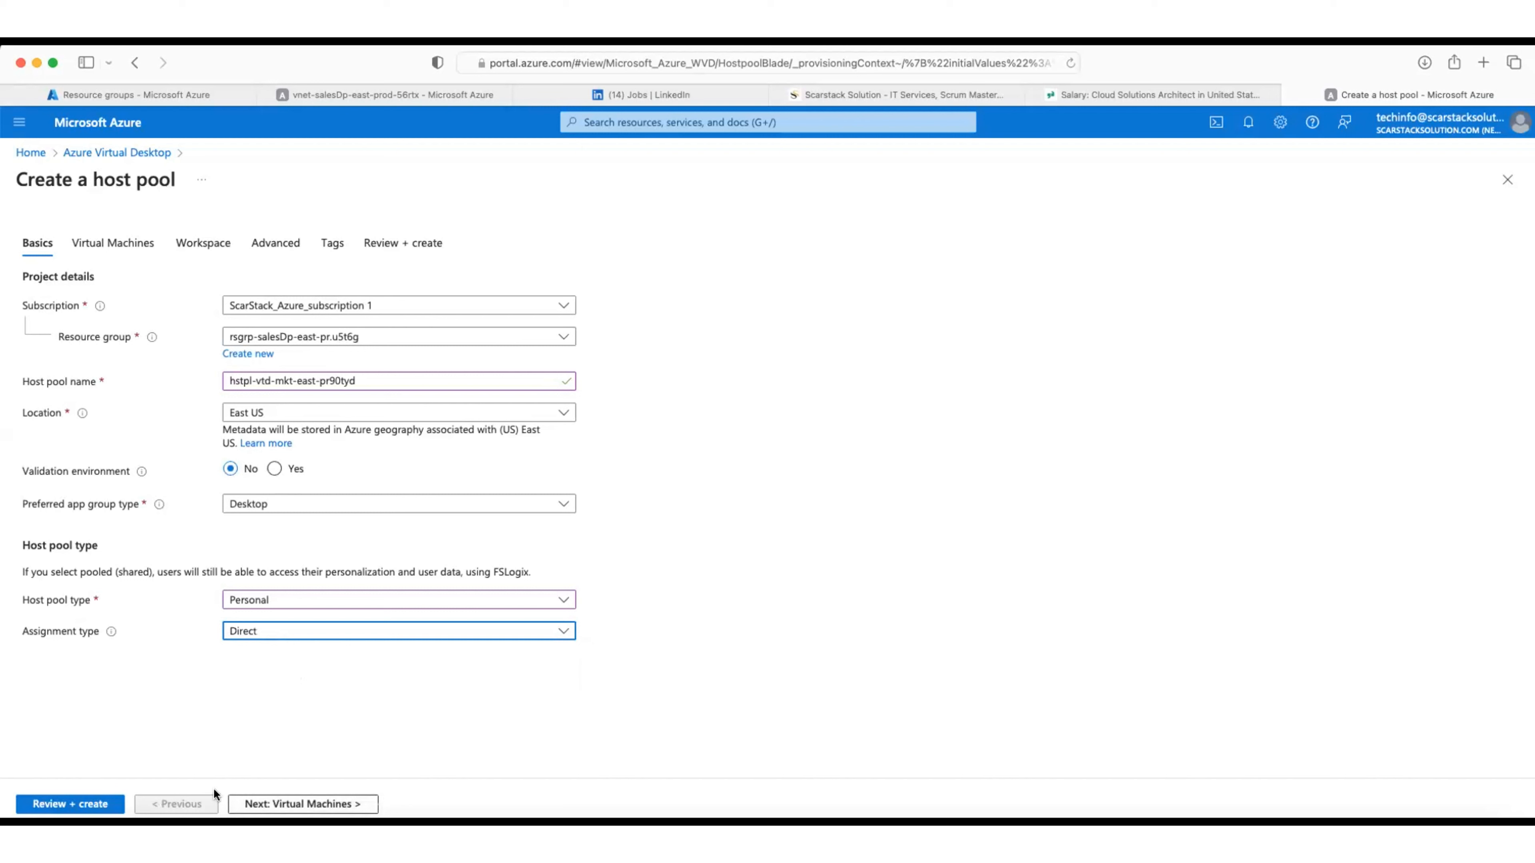
pyautogui.click(312, 804)
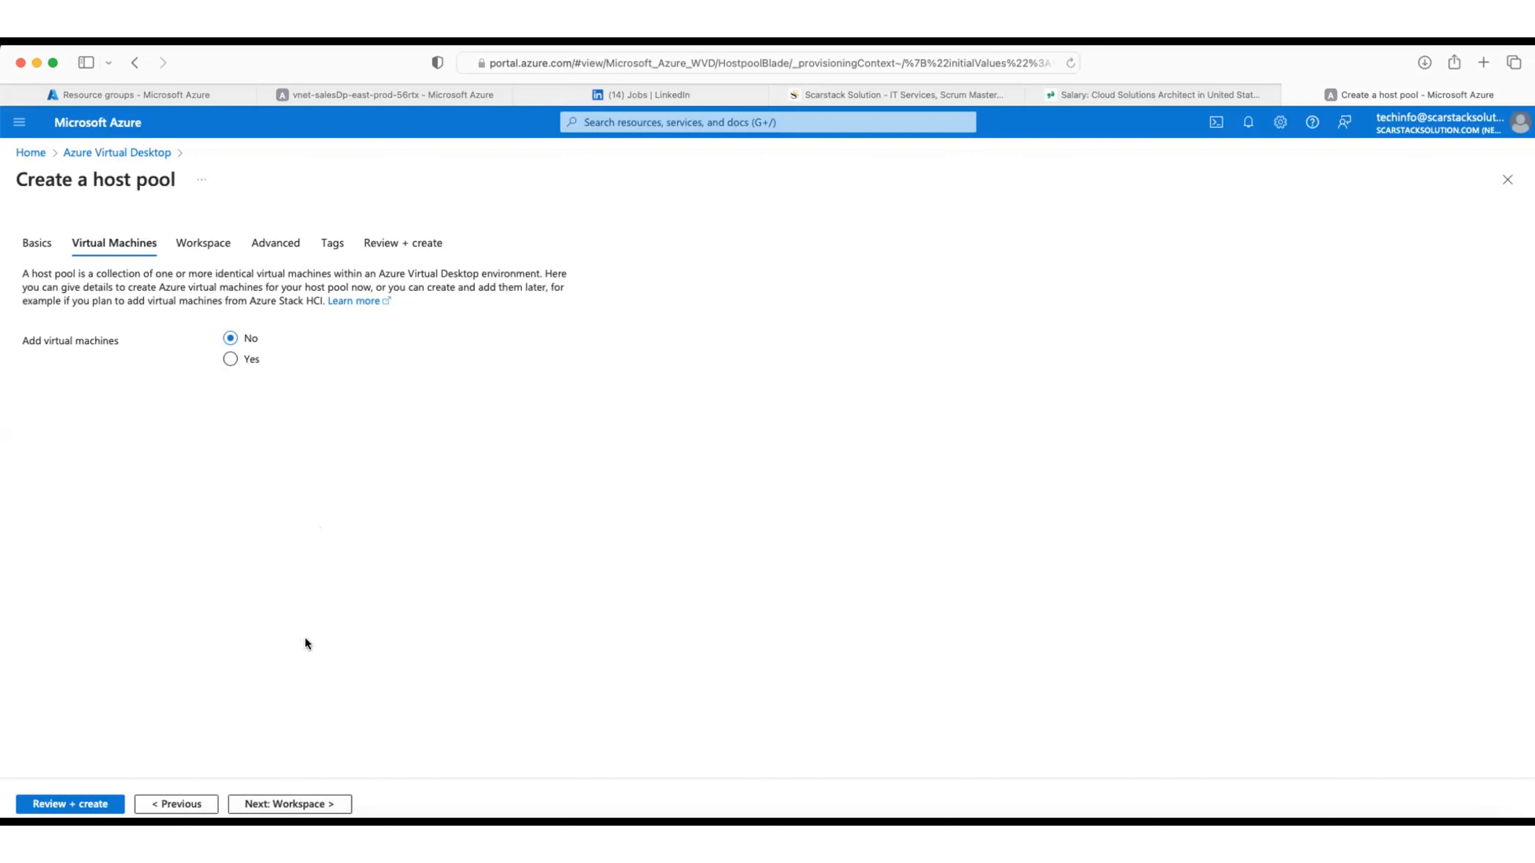
# Step: Turn on Add virtual machines and set the session host name prefix to vrtdpr67tyd
pyautogui.click(233, 359)
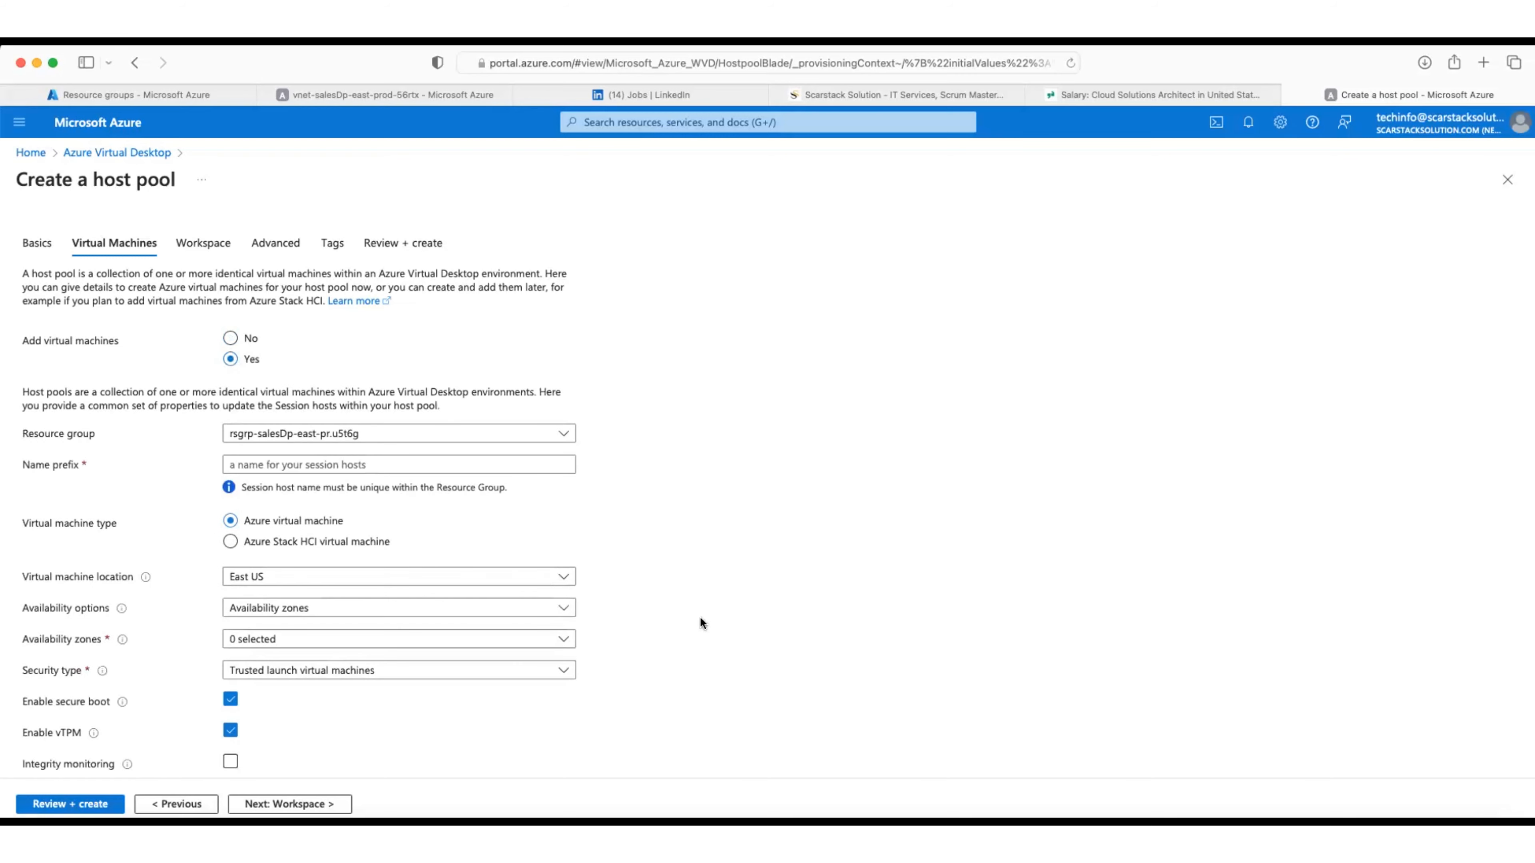
pyautogui.scroll(-3, 701, 614)
pyautogui.scroll(3, 702, 615)
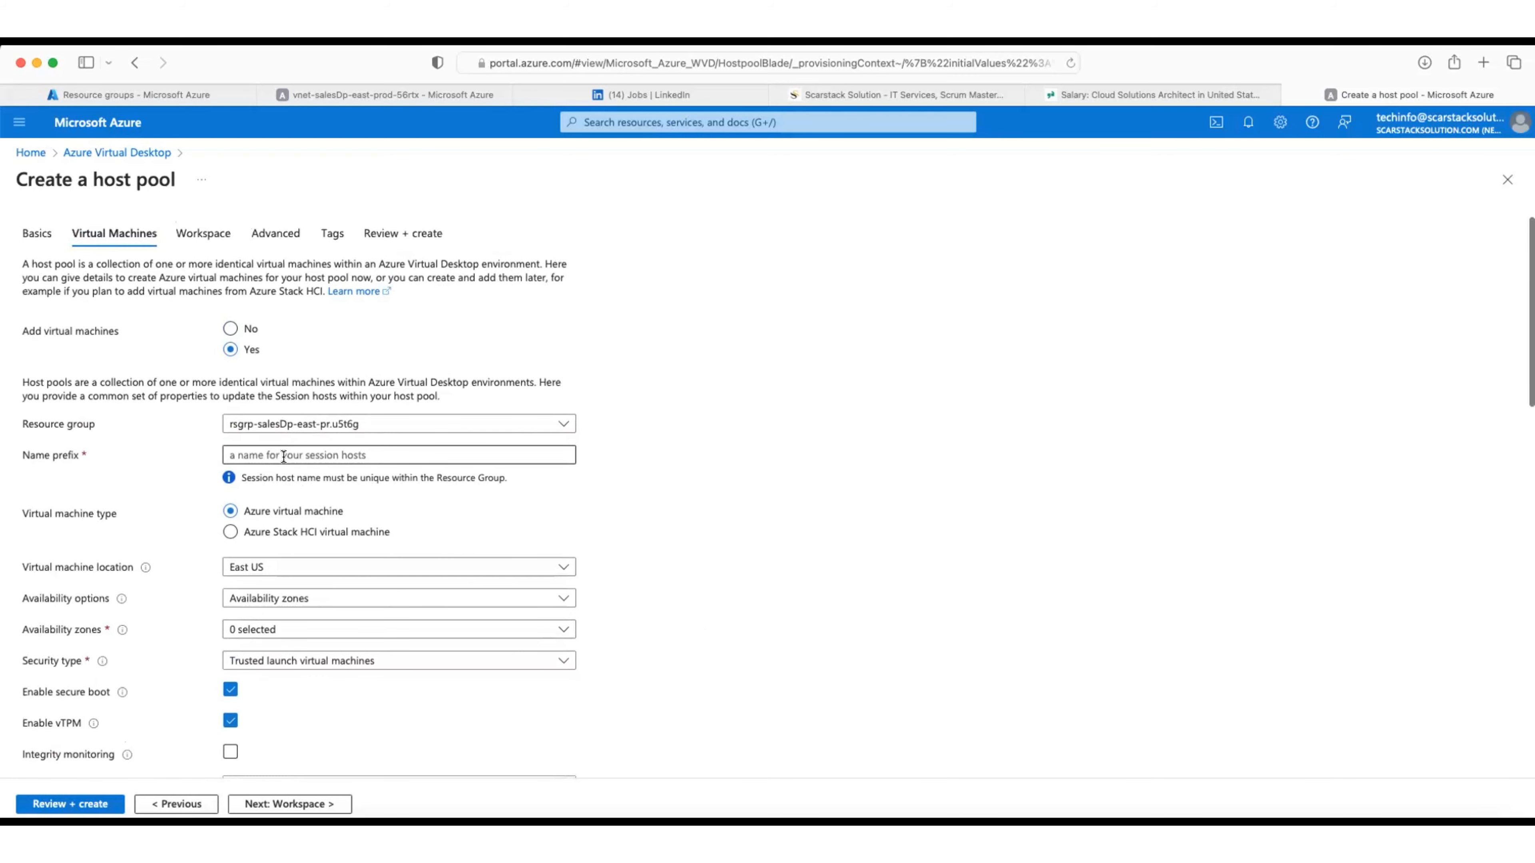
pyautogui.click(283, 455)
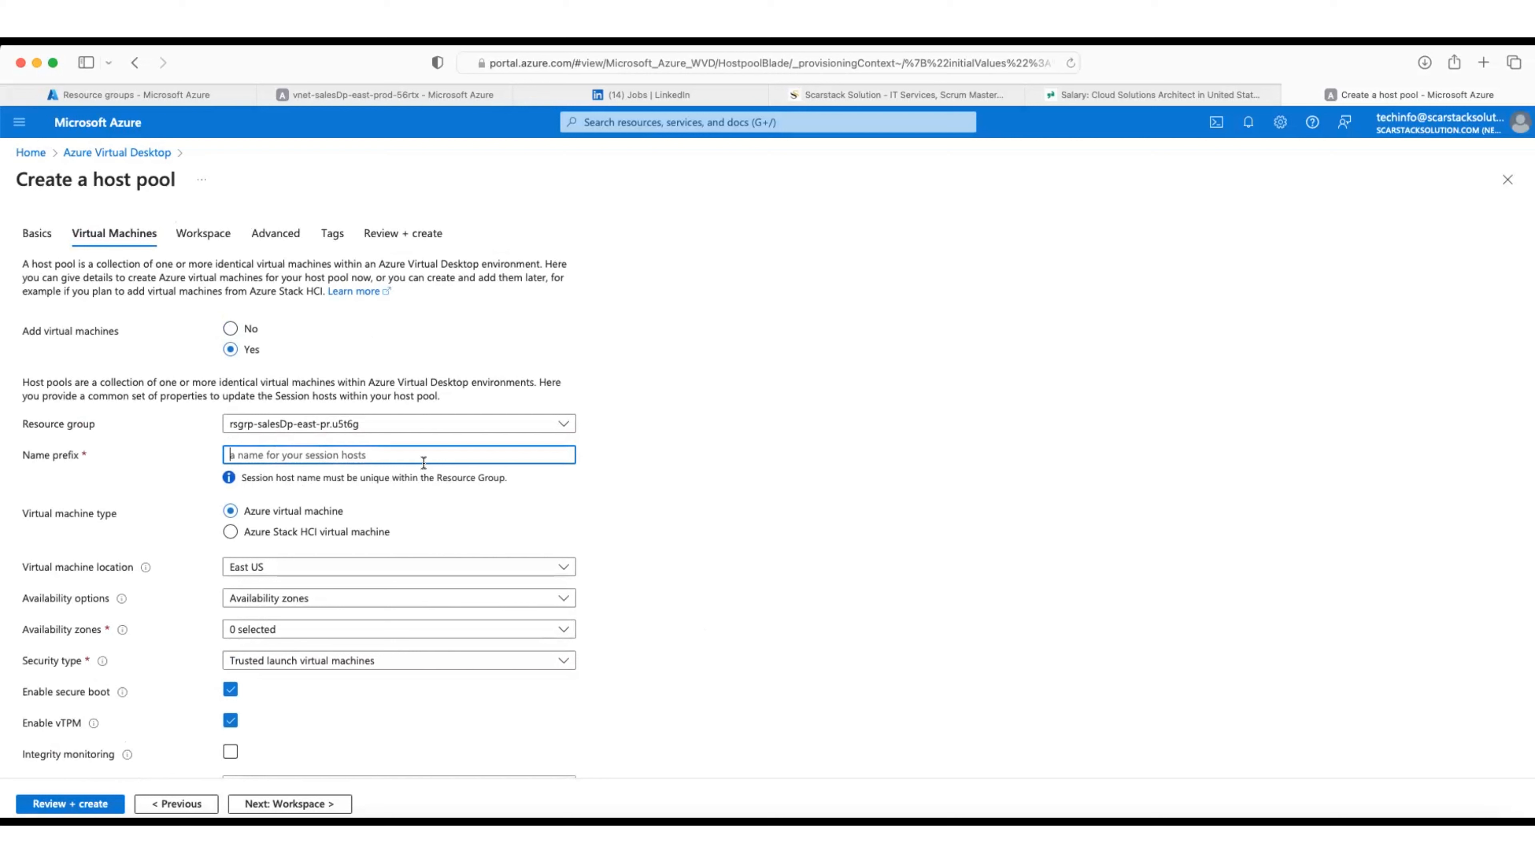
pyautogui.write('vrt')
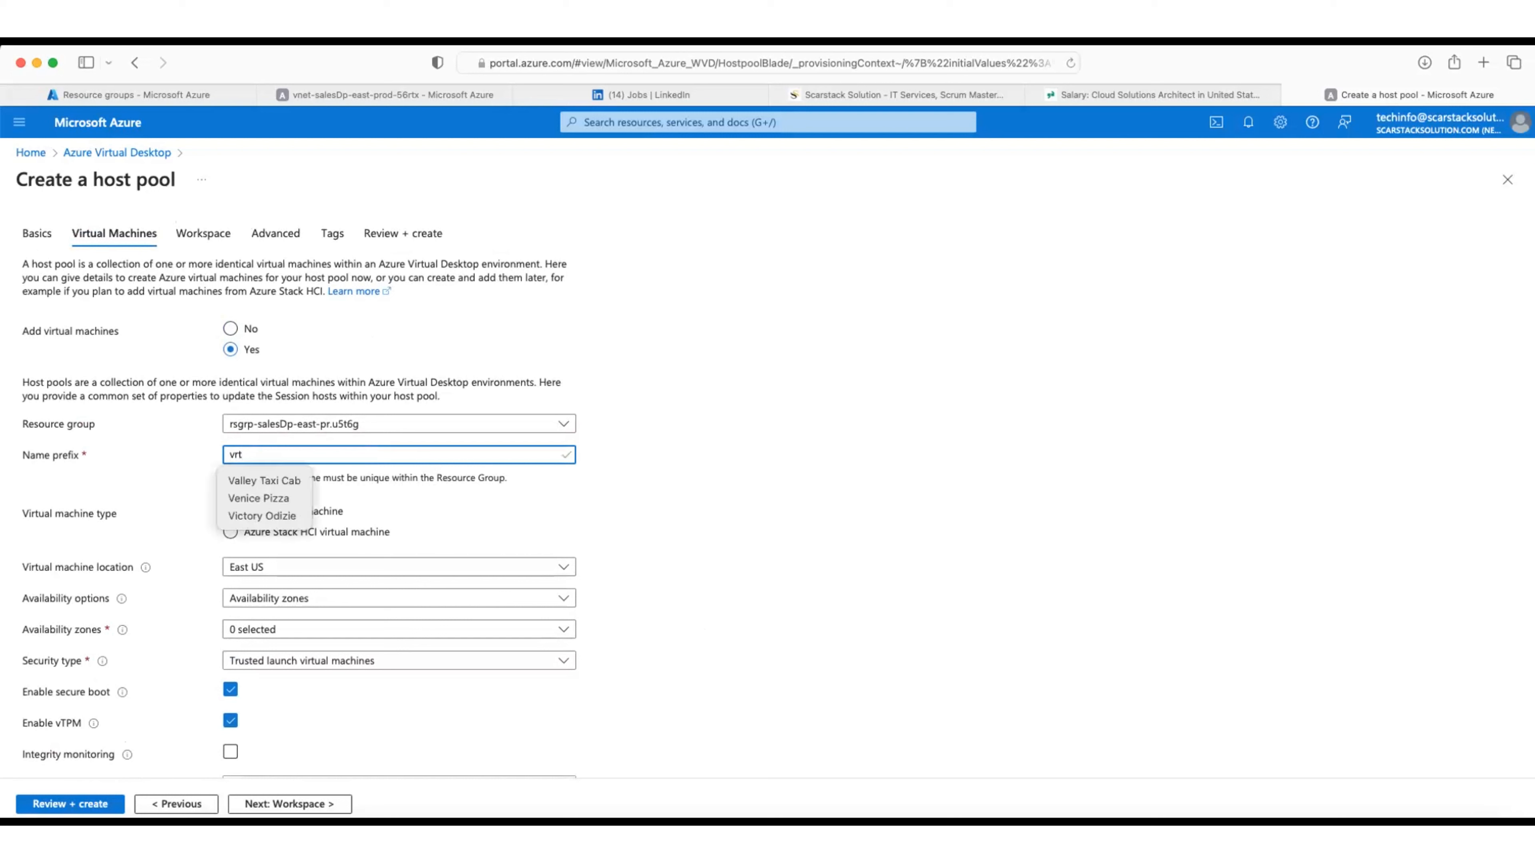
pyautogui.press('Escape')
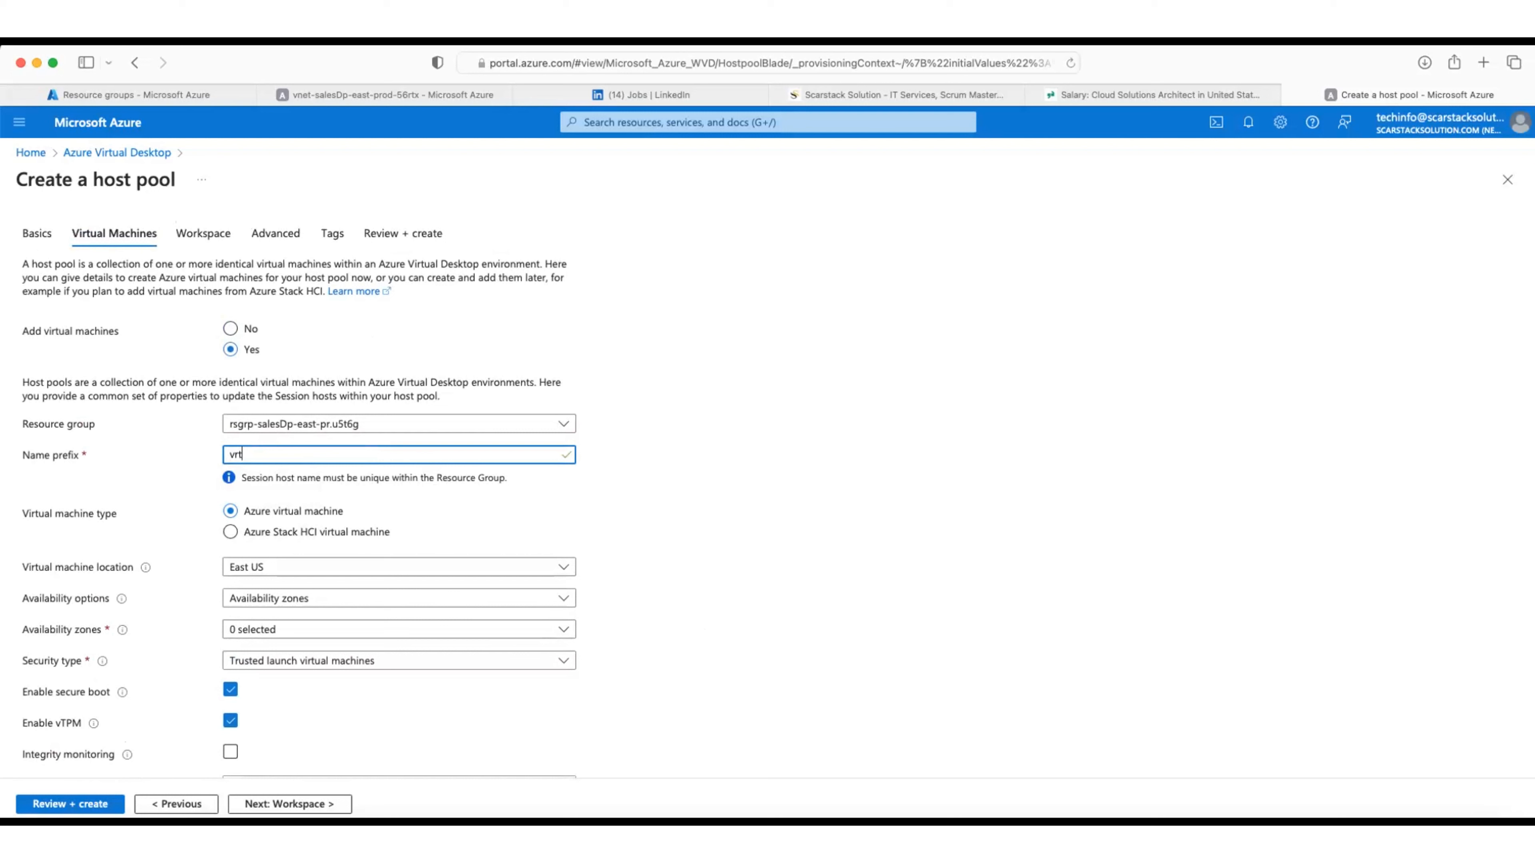
pyautogui.write('pr')
pyautogui.write('67t')
pyautogui.write('y')
pyautogui.write('d')
pyautogui.write('et')
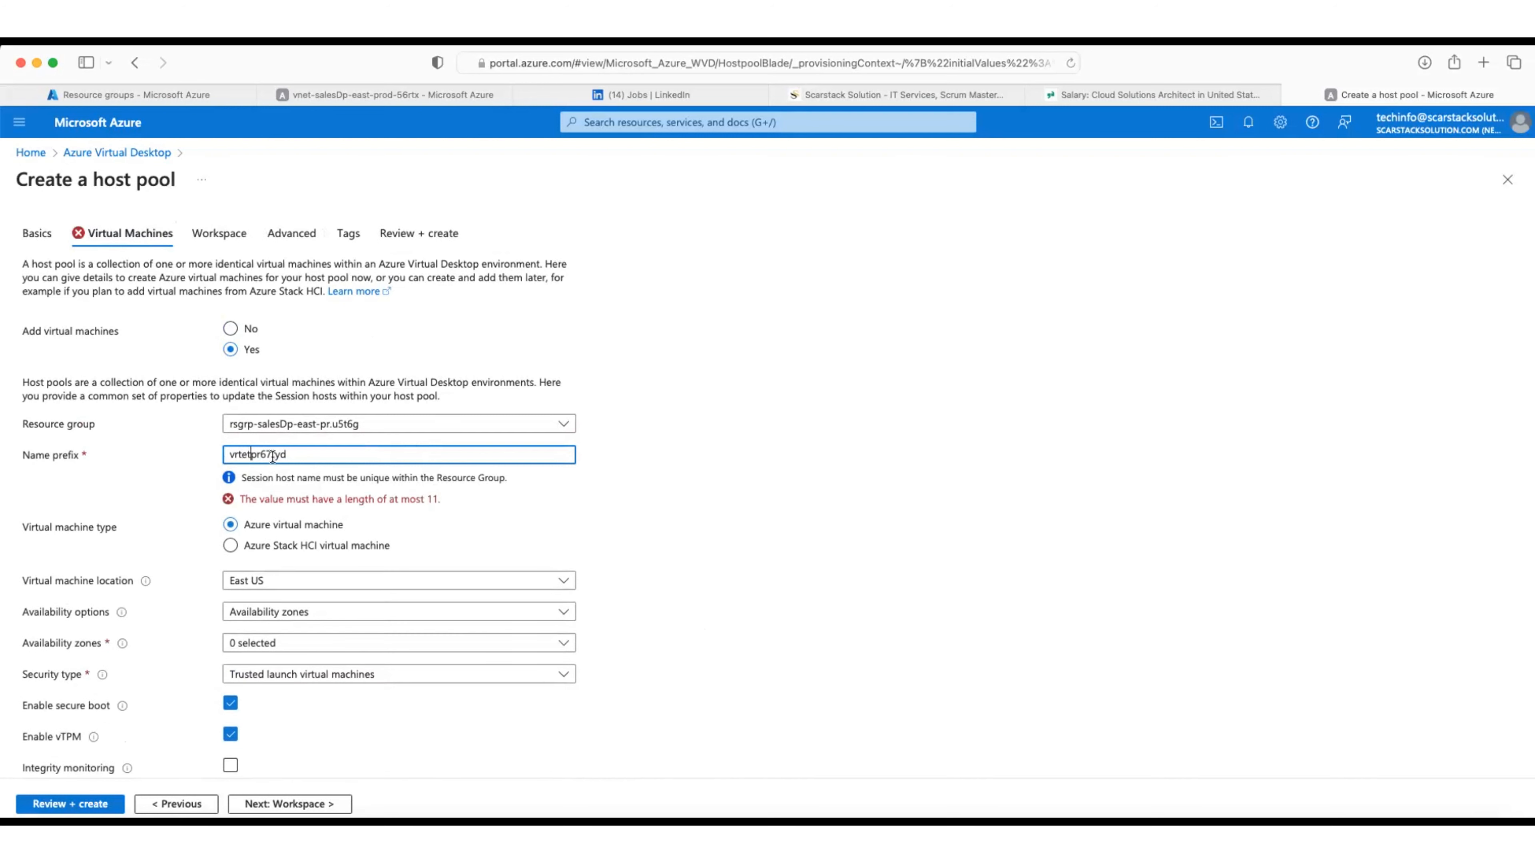
pyautogui.press('BackSpace')
pyautogui.press('BackSpace')
pyautogui.write('d')
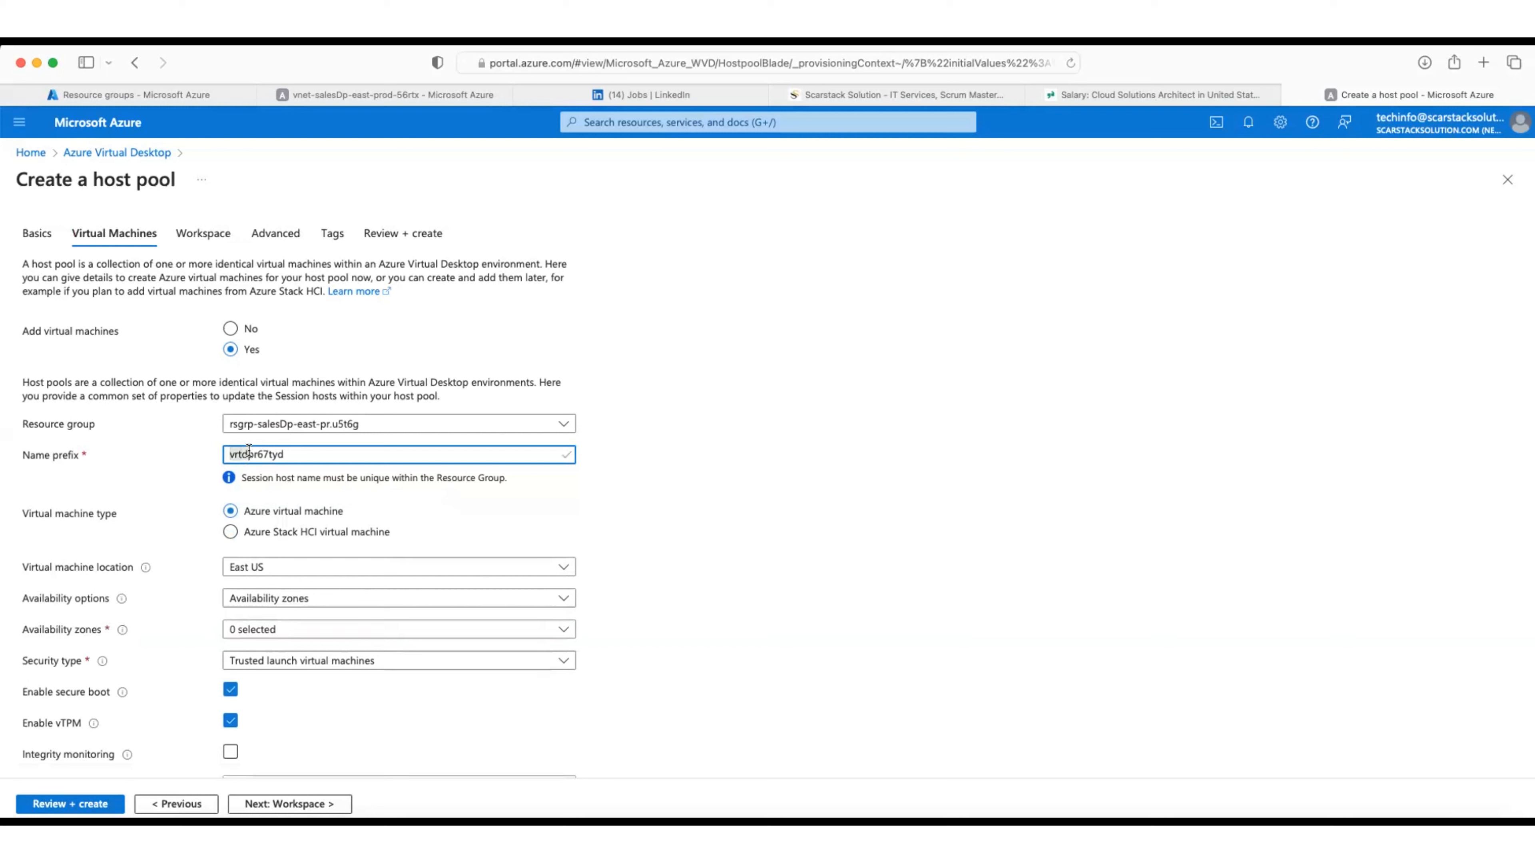
pyautogui.click(713, 517)
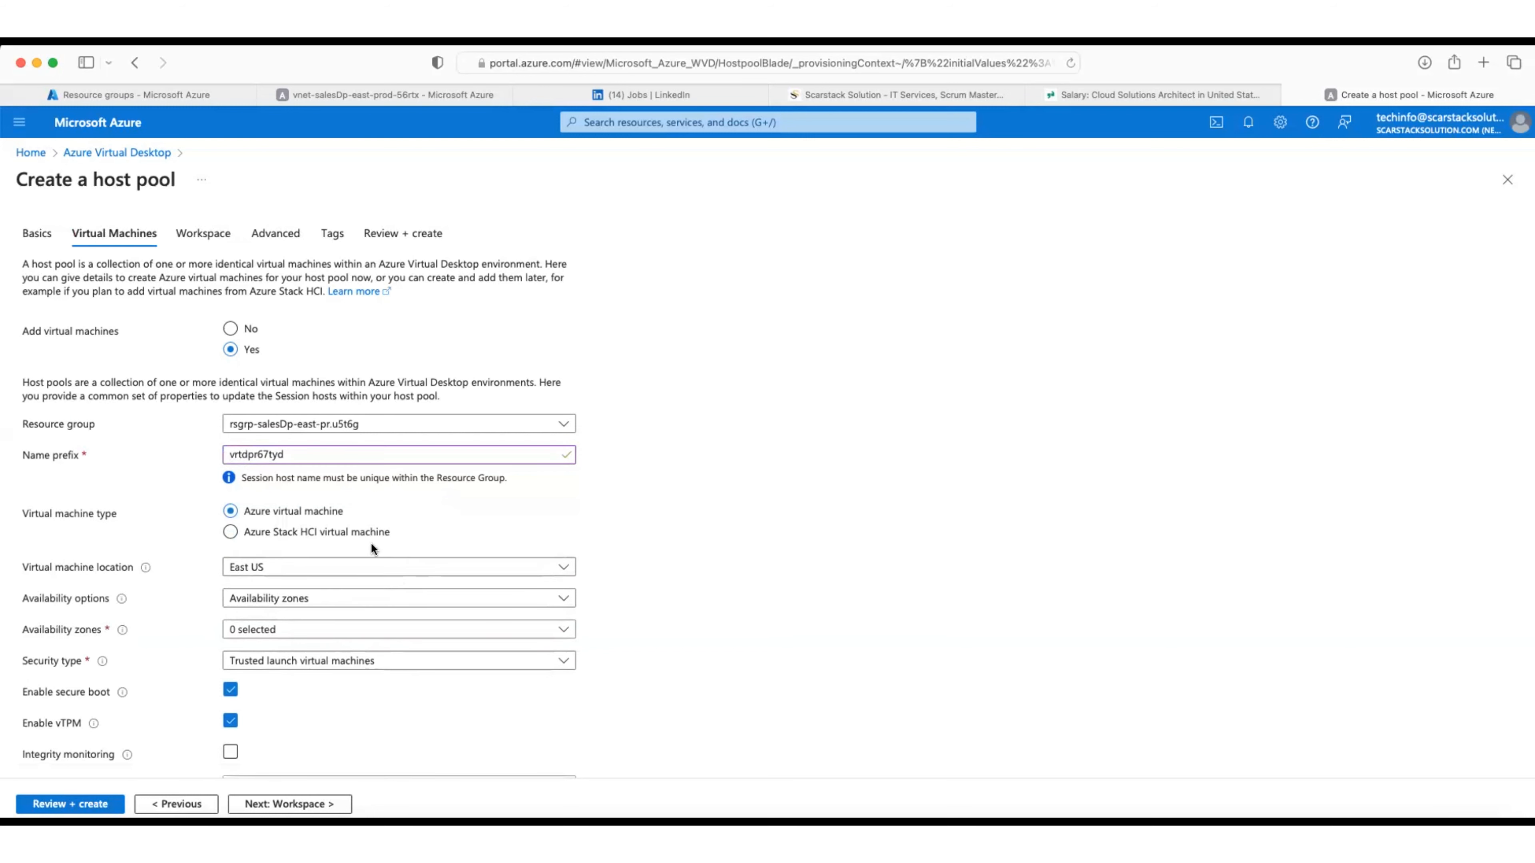
# Step: Keep the Availability zones option and place the session hosts in Zone 1
pyautogui.scroll(-3, 372, 544)
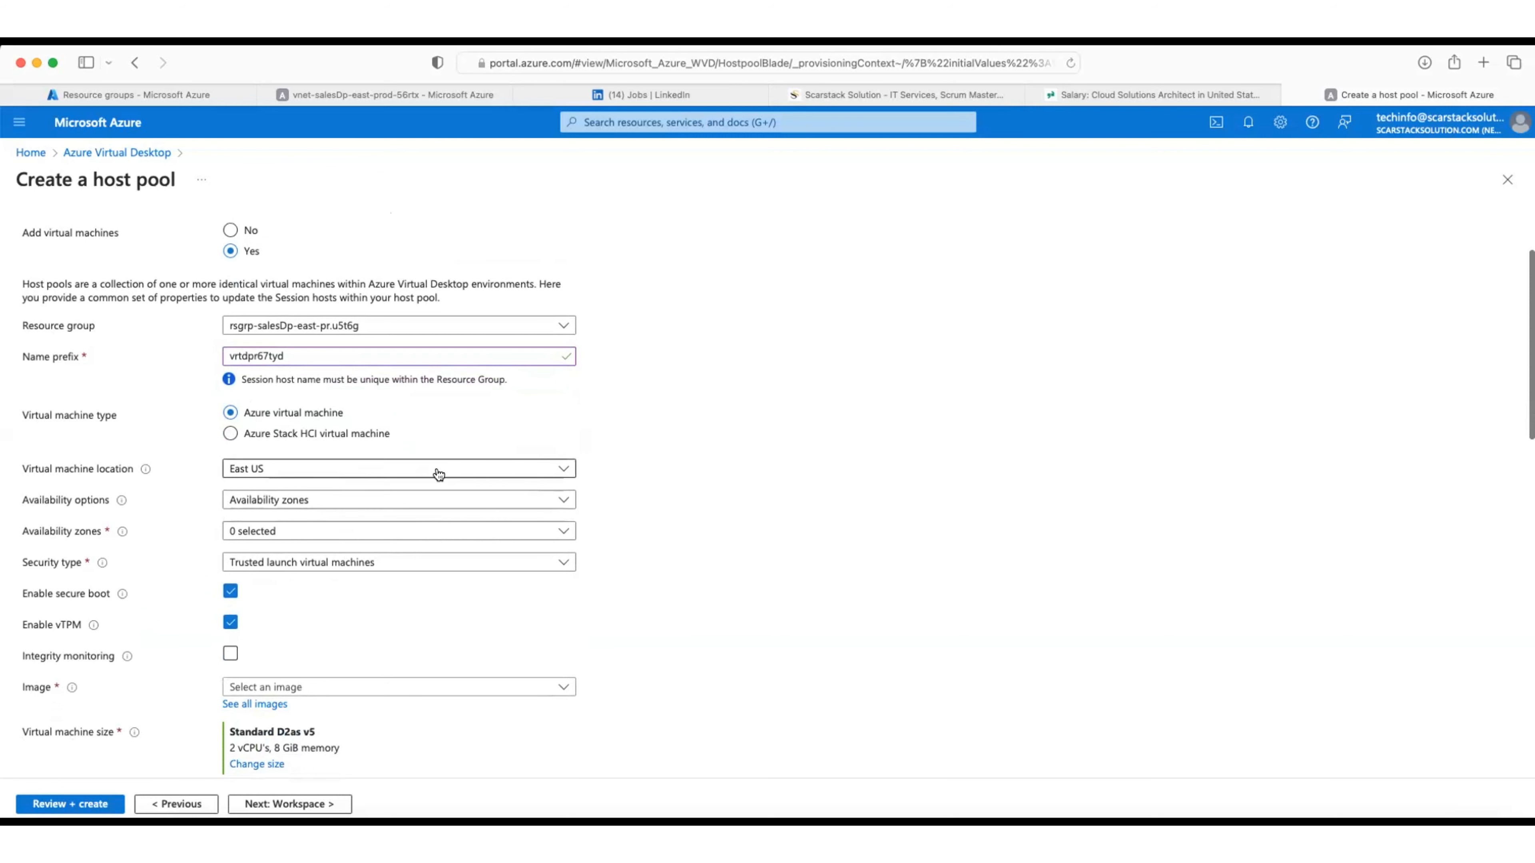
pyautogui.click(420, 508)
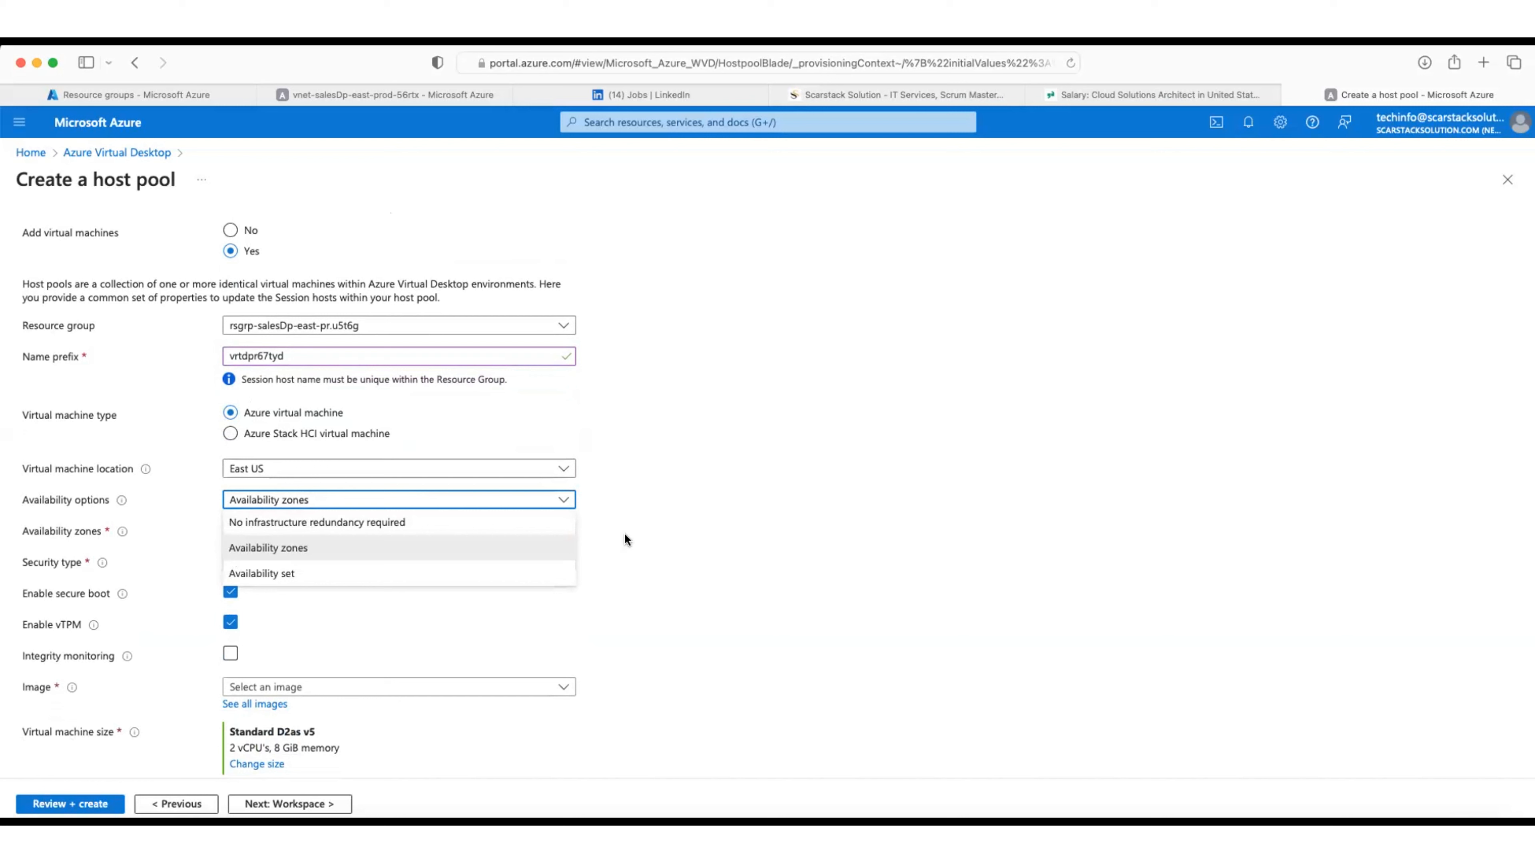
pyautogui.click(675, 541)
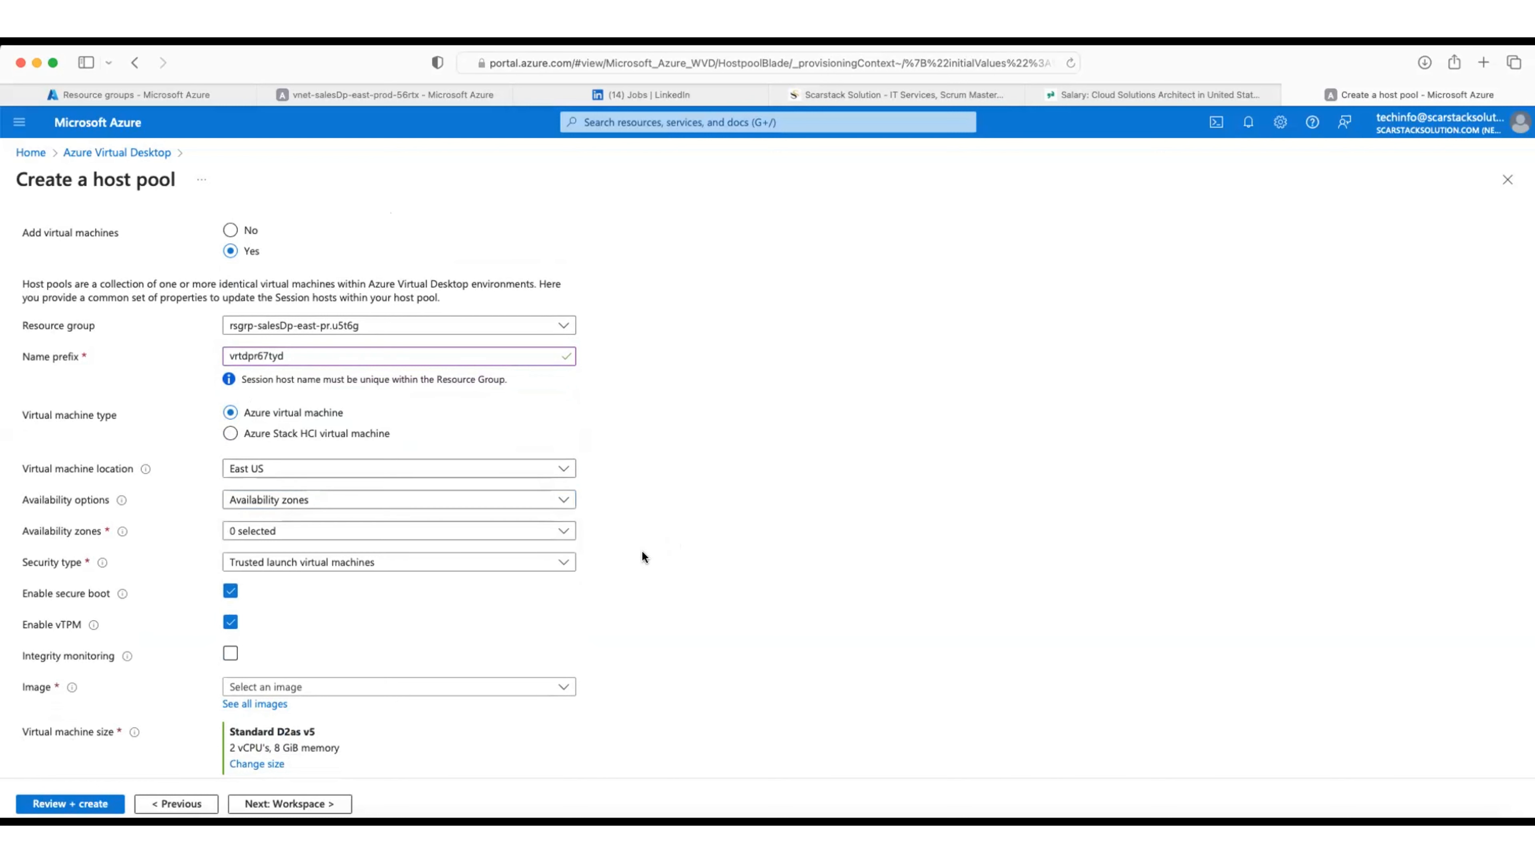
pyautogui.scroll(-3, 641, 550)
pyautogui.click(515, 446)
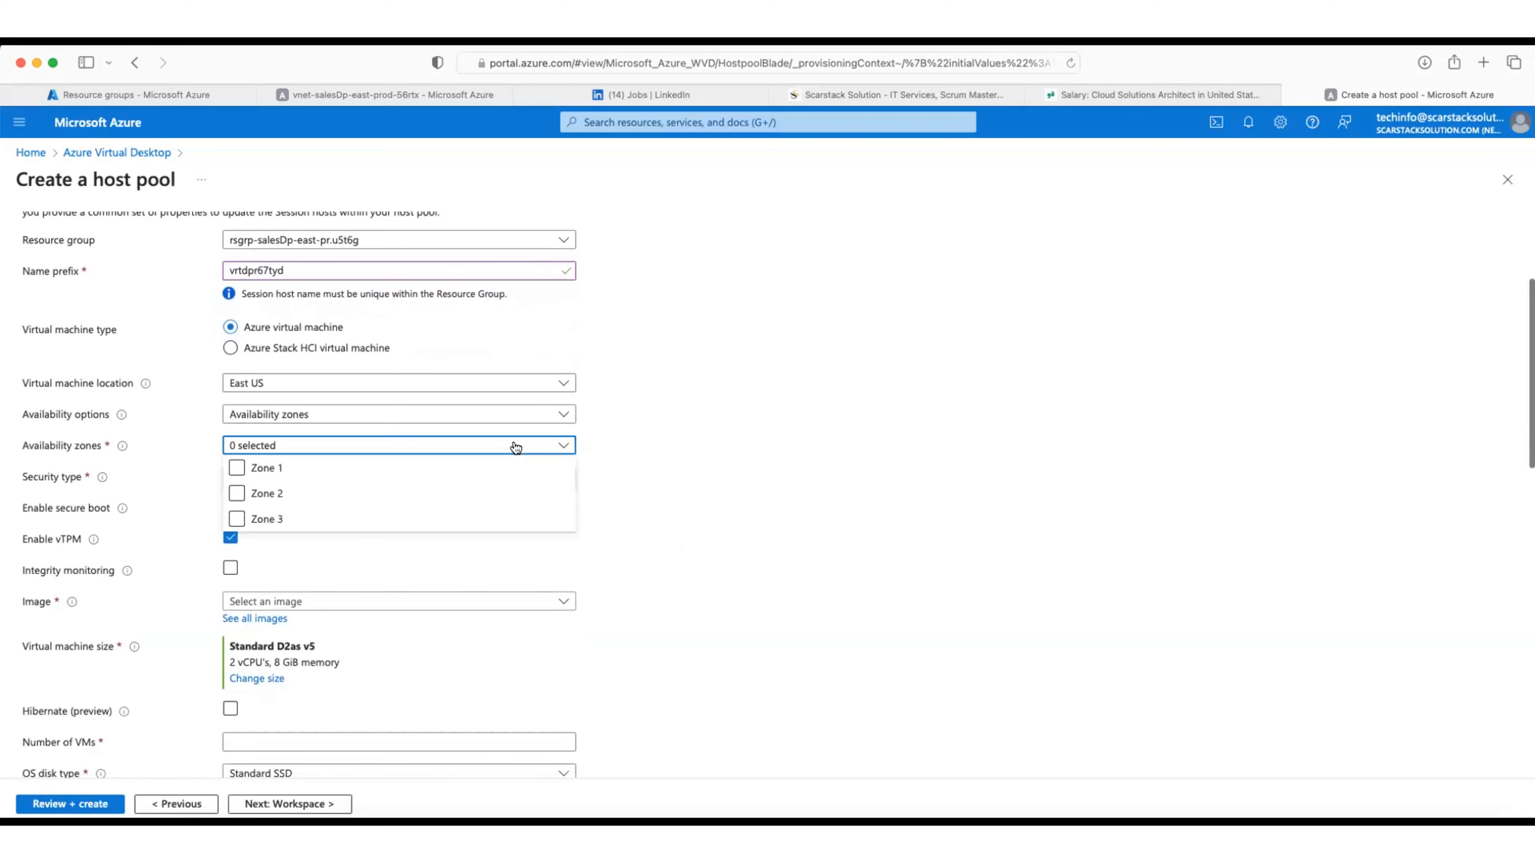
pyautogui.click(236, 468)
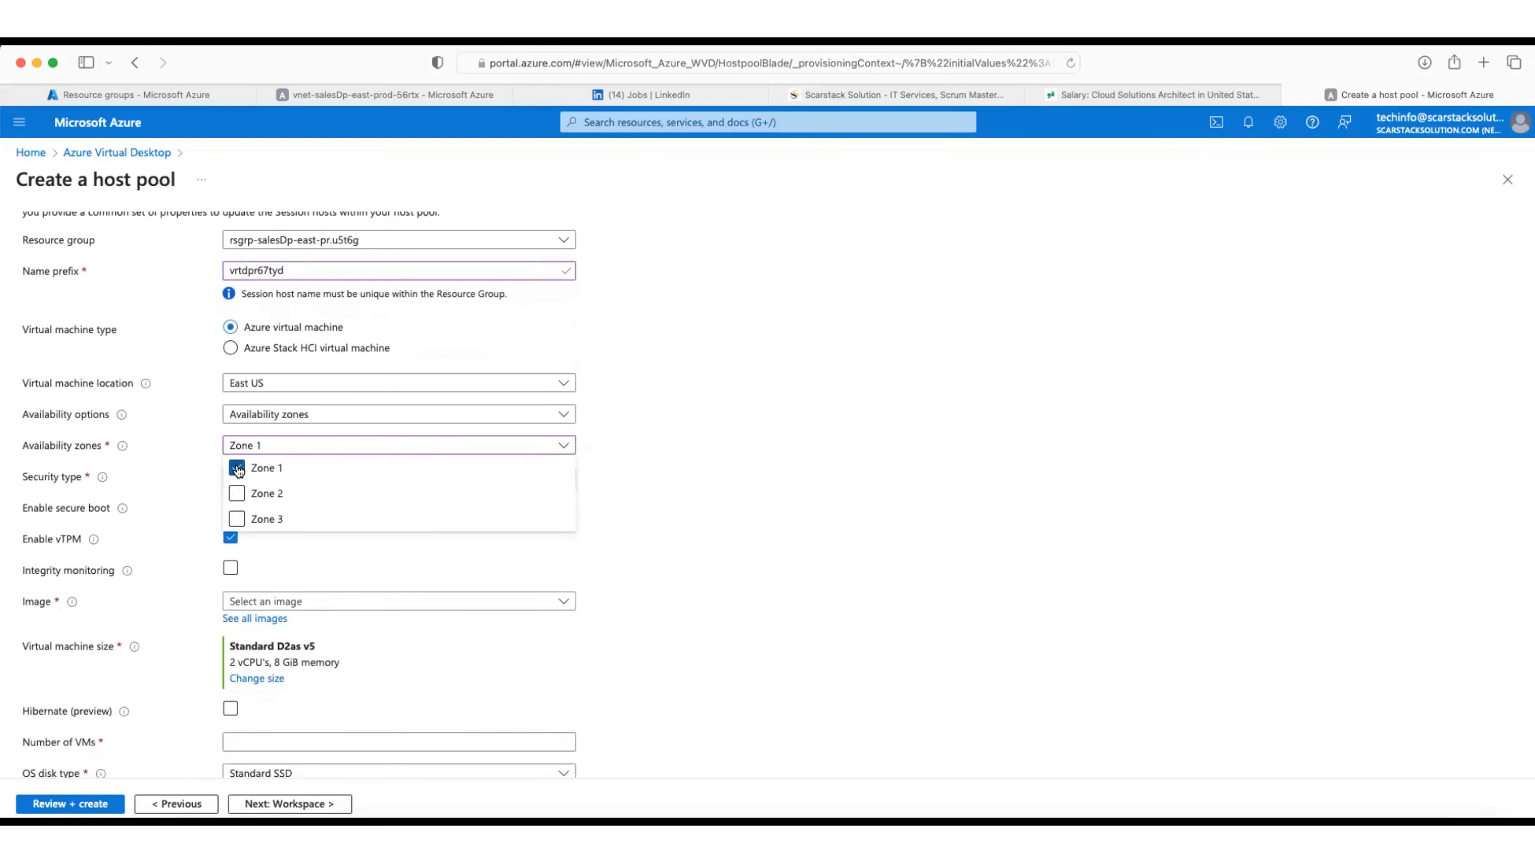
pyautogui.click(669, 454)
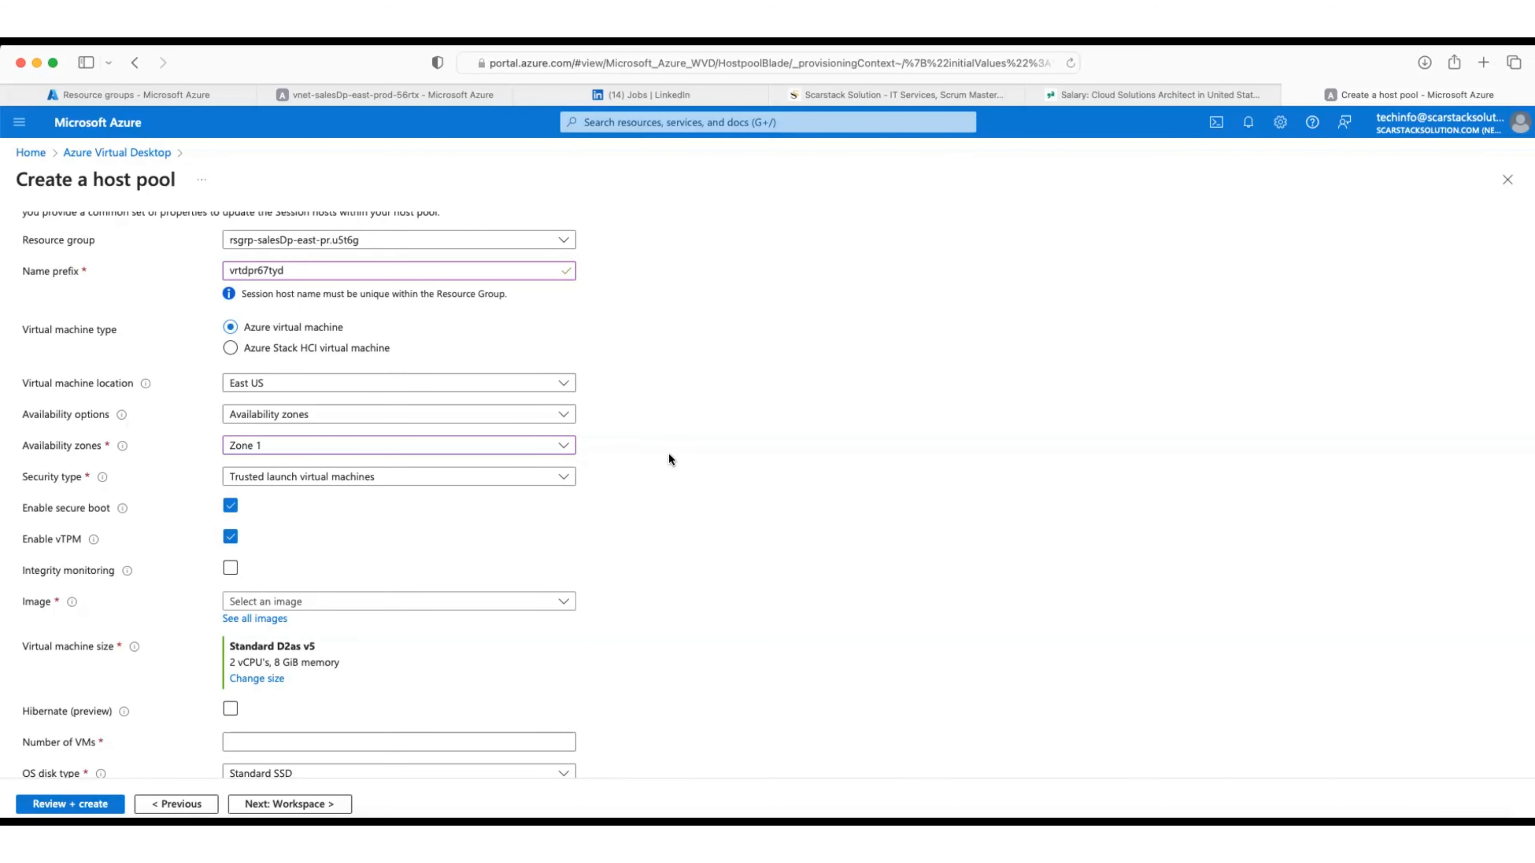
pyautogui.click(466, 446)
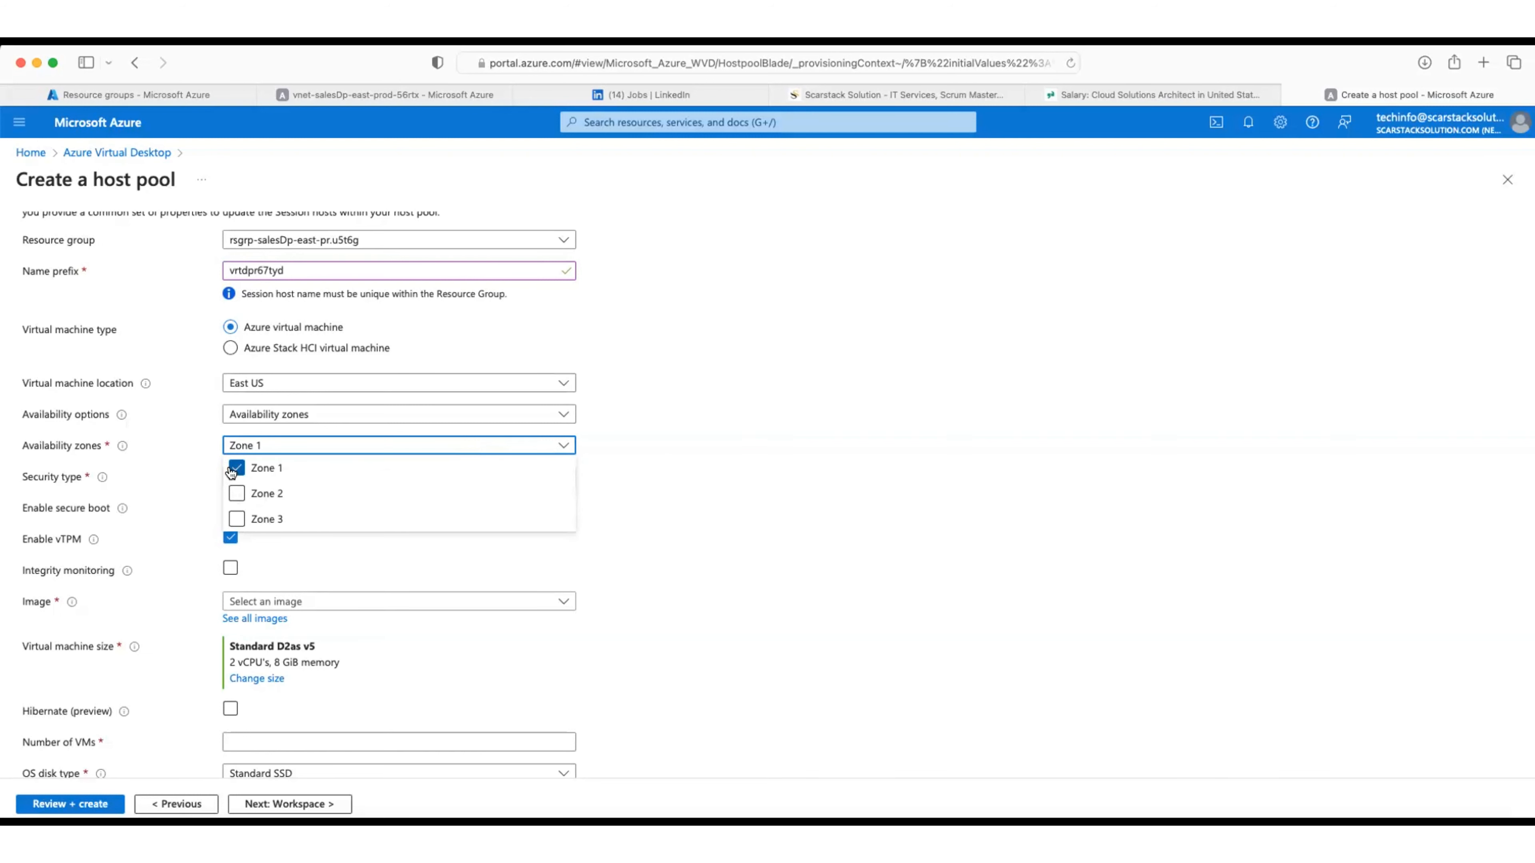
pyautogui.click(653, 473)
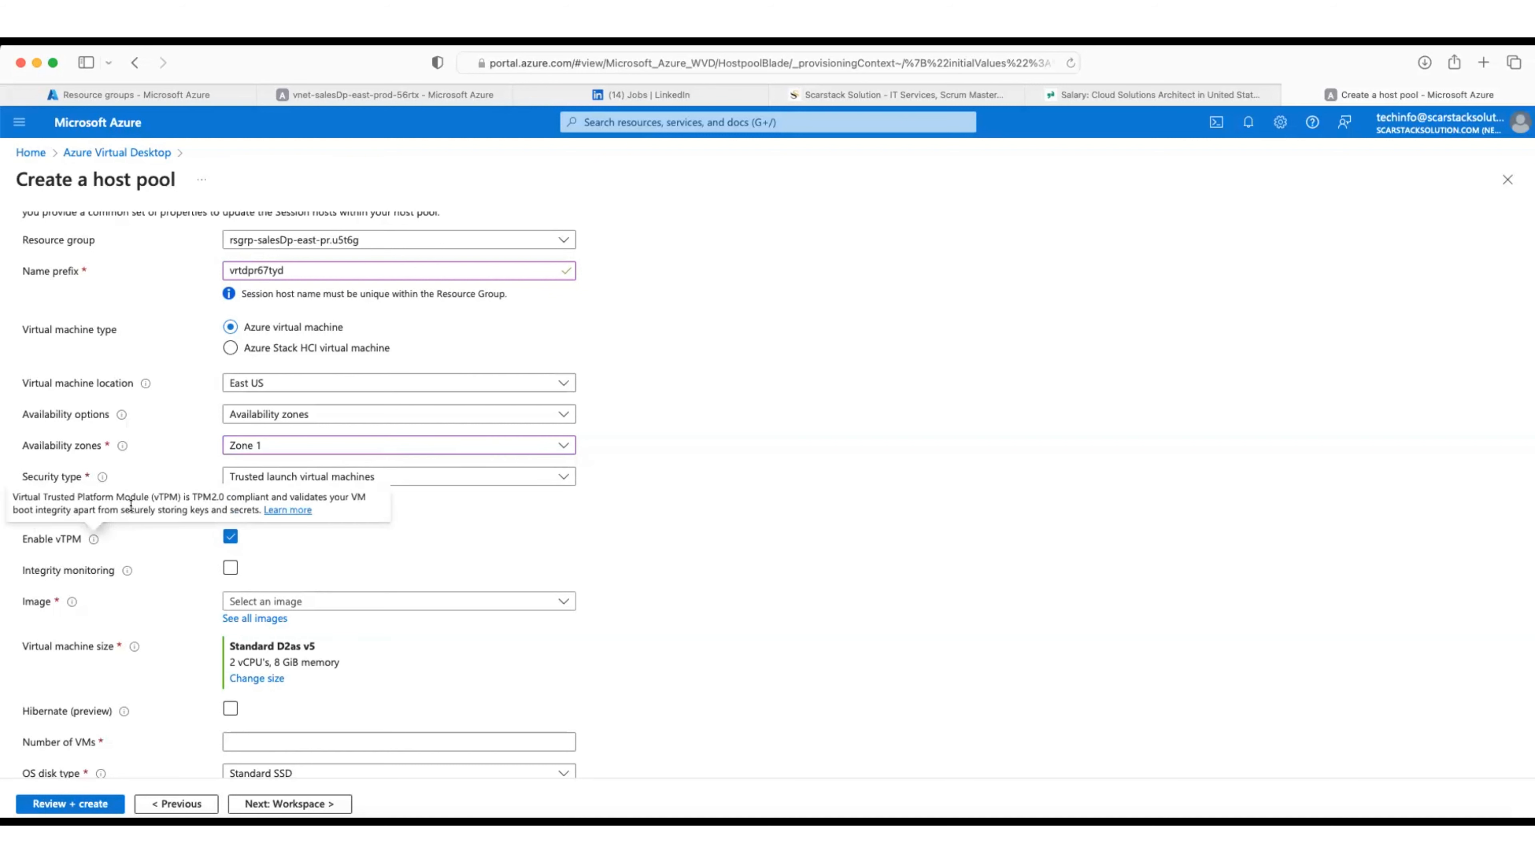
pyautogui.scroll(-5, 742, 552)
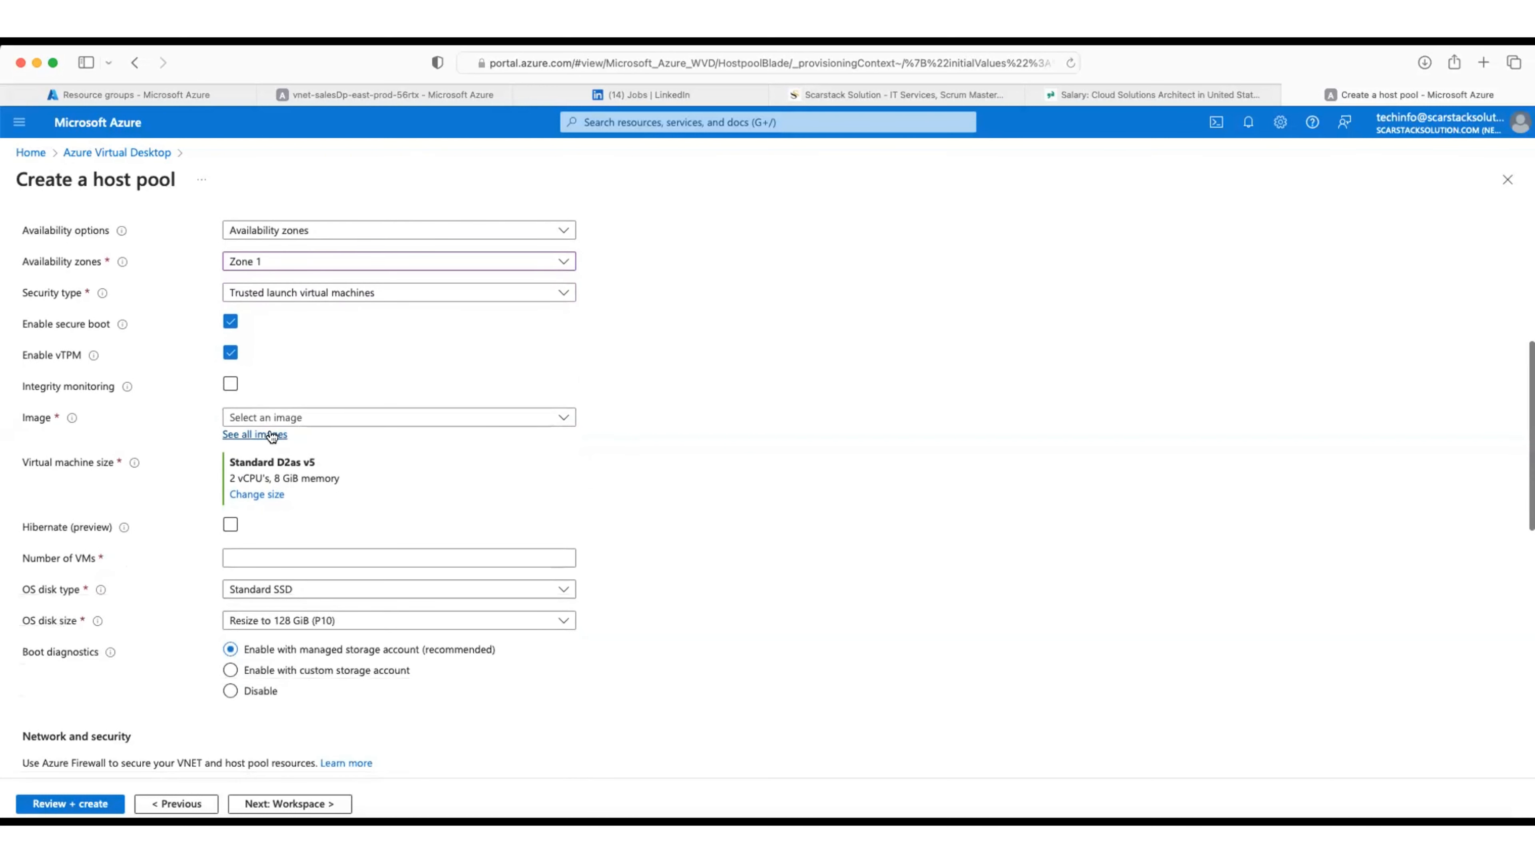
# Step: Select Windows 11 Enterprise, Version 23H2 as the session host image
pyautogui.click(271, 434)
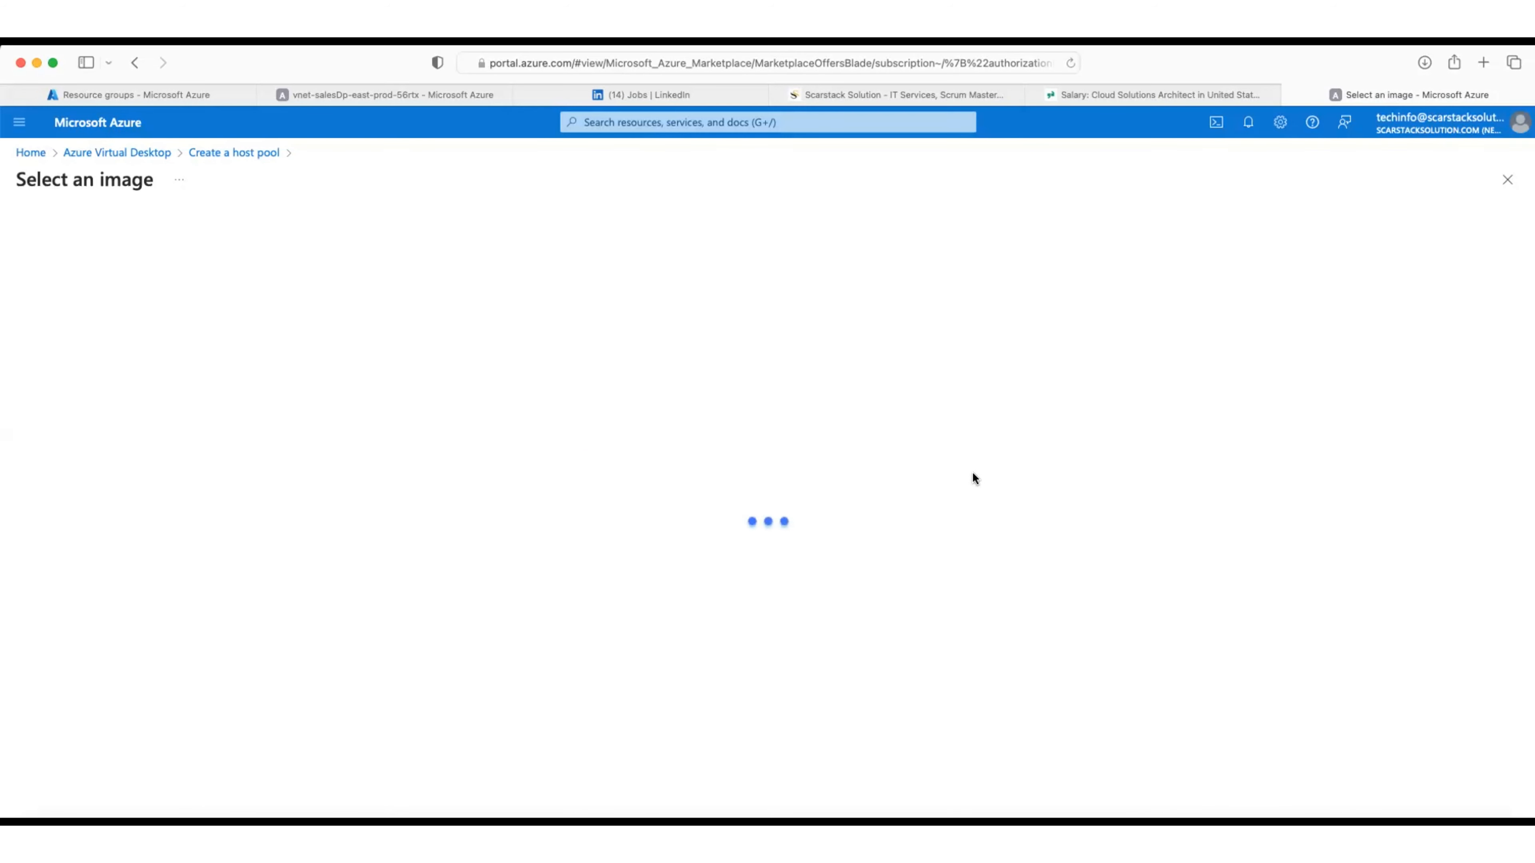
pyautogui.click(1507, 182)
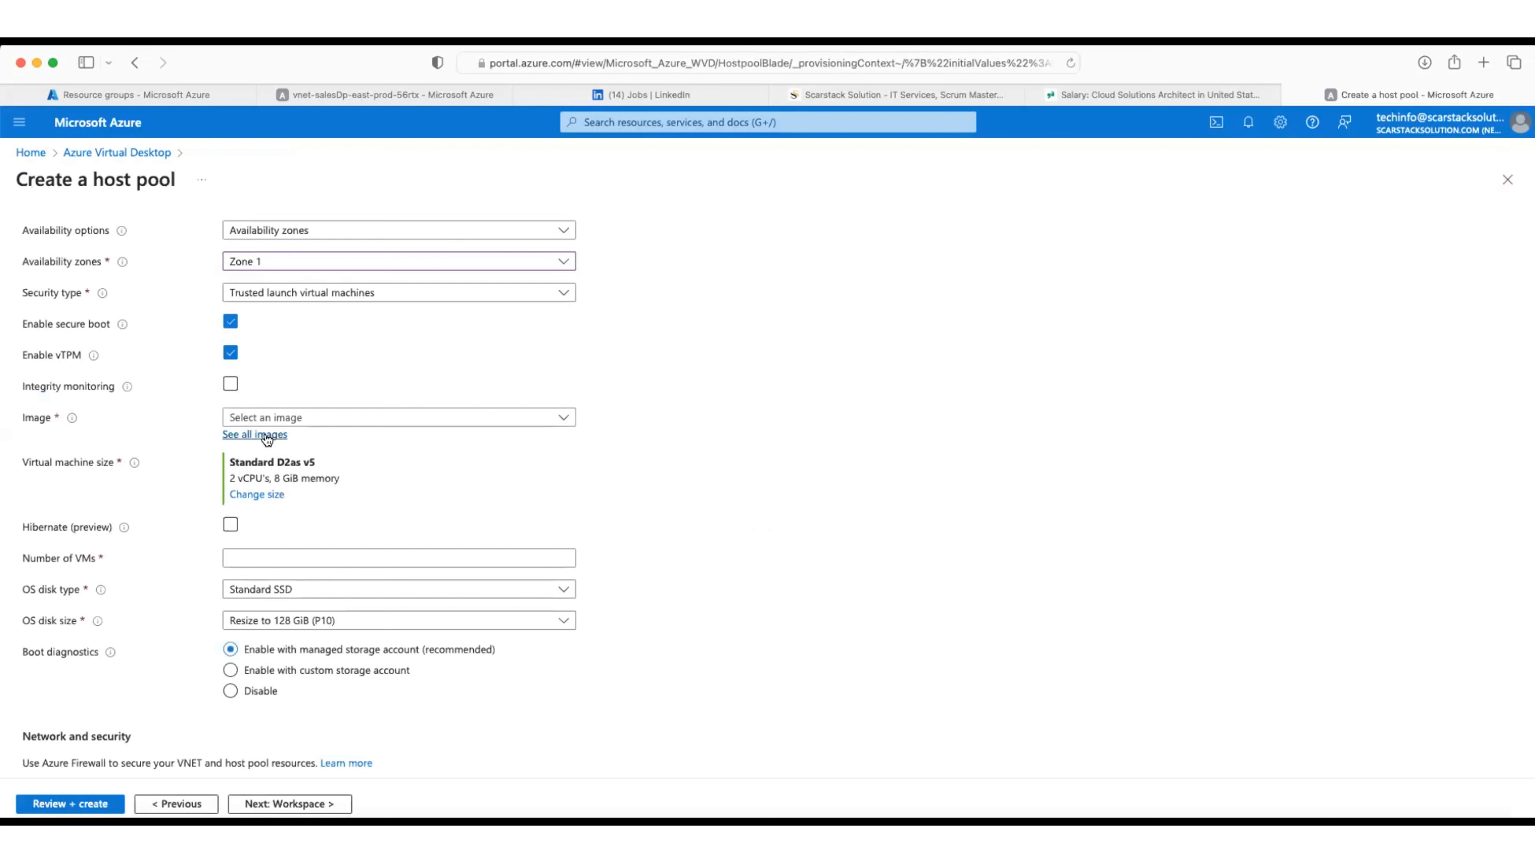
pyautogui.click(352, 417)
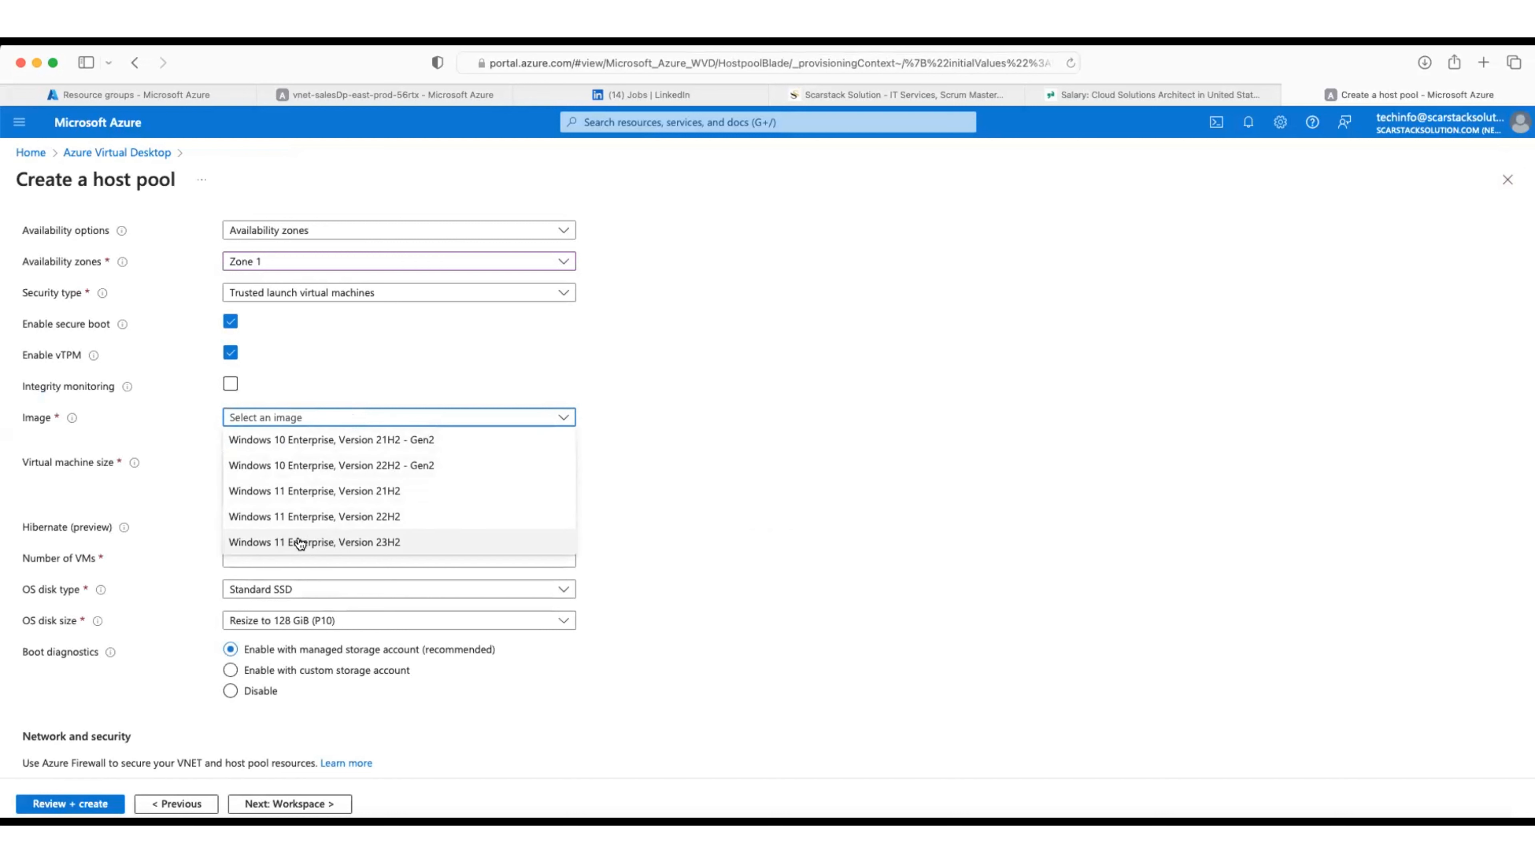
pyautogui.click(294, 523)
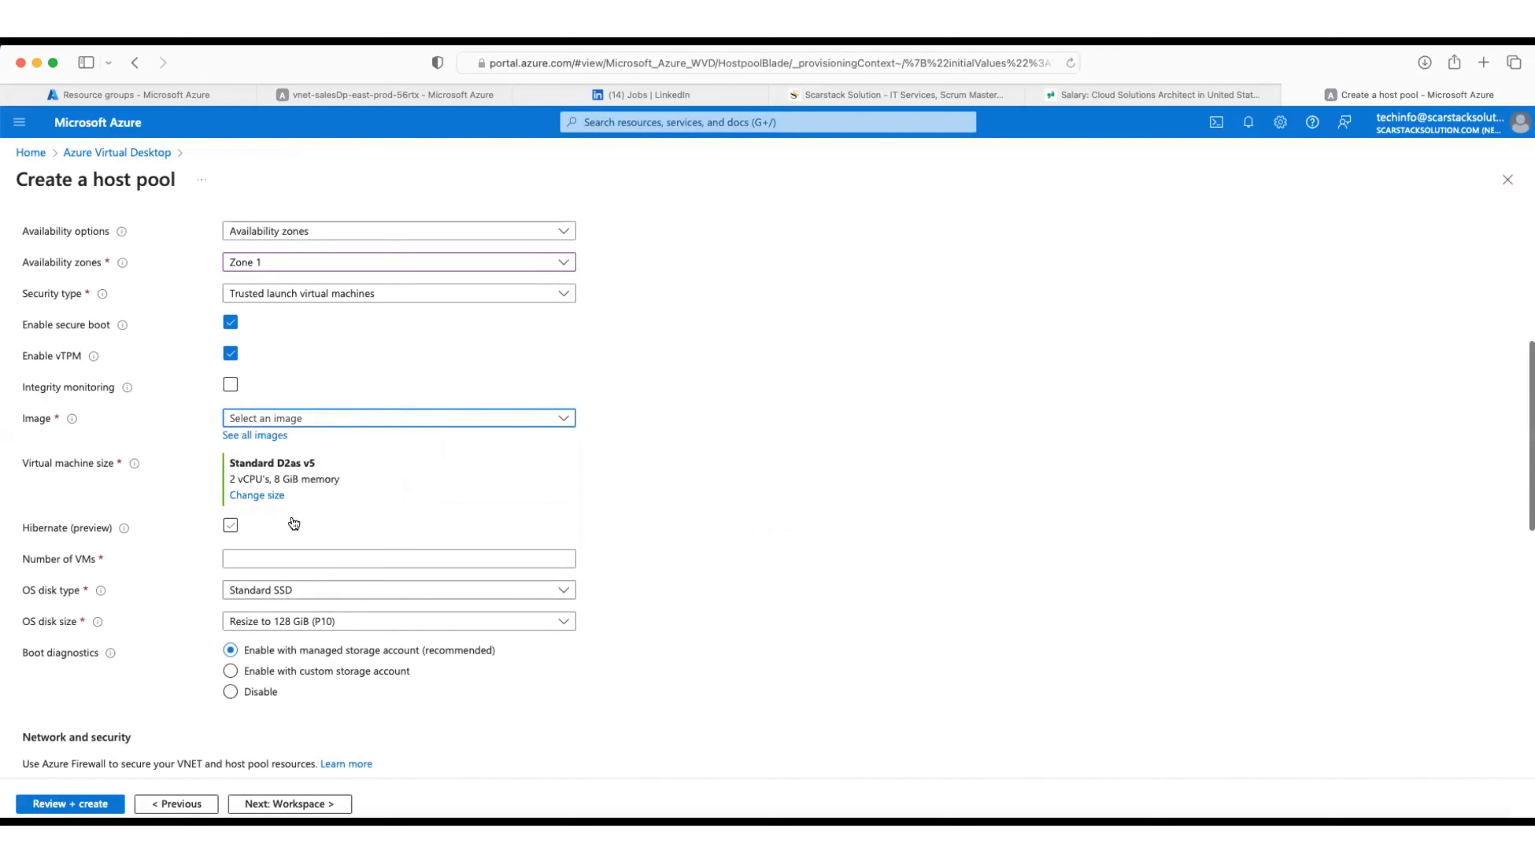
pyautogui.click(362, 419)
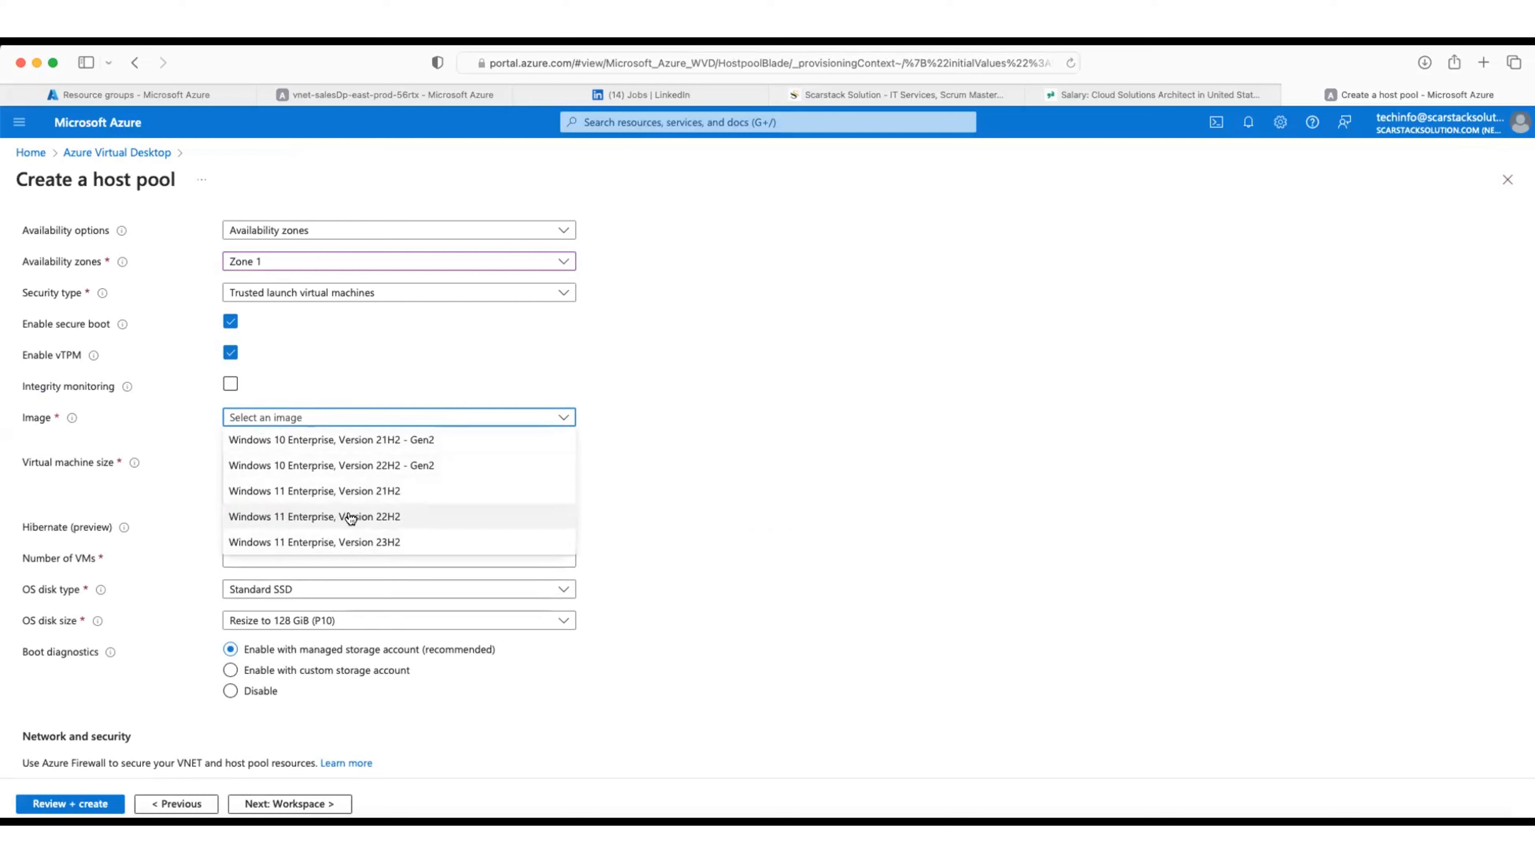
pyautogui.click(285, 541)
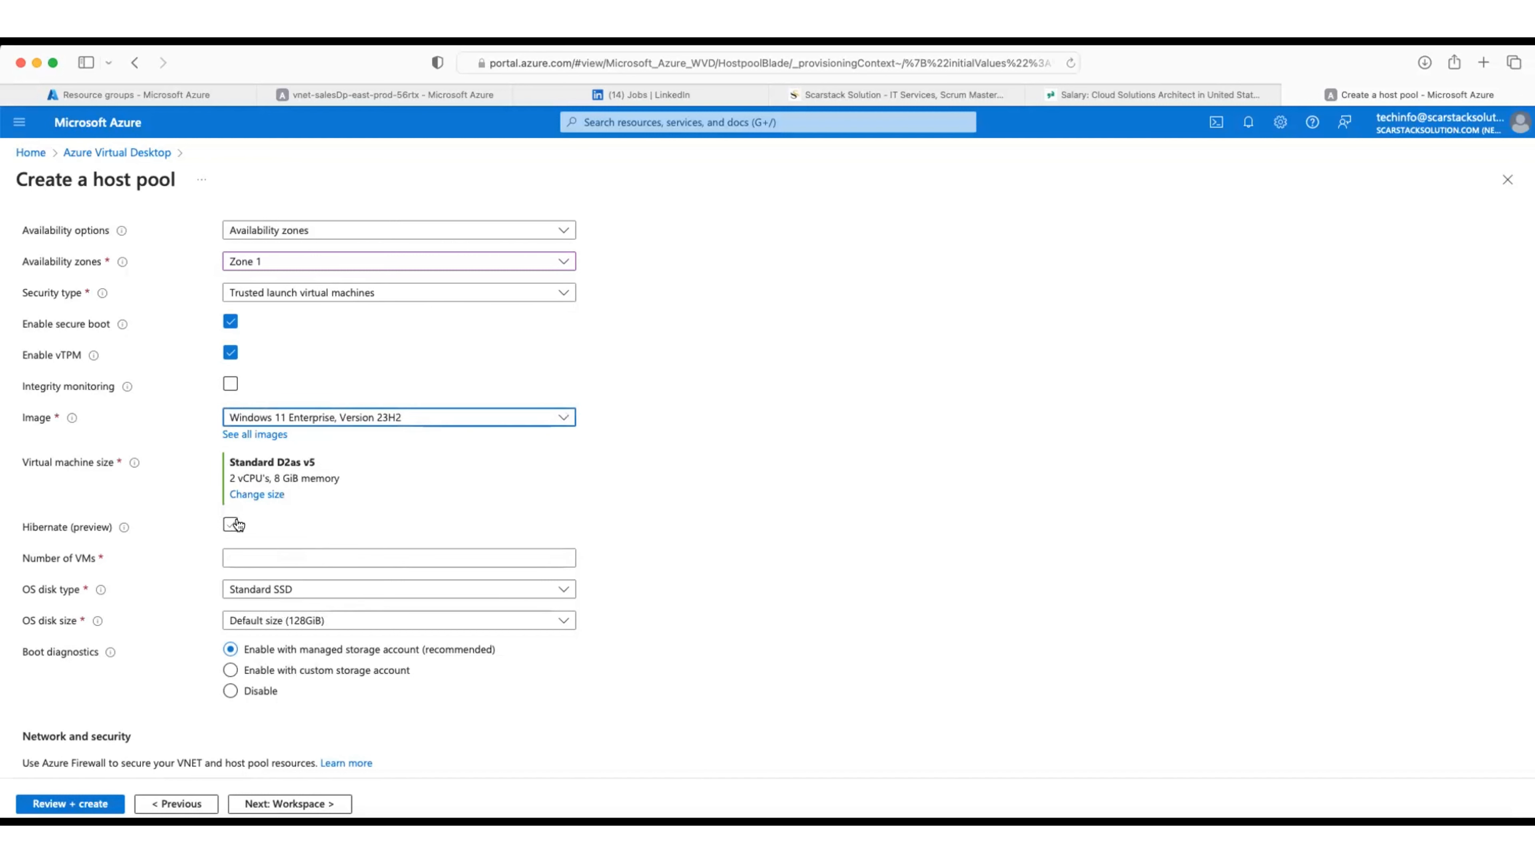
pyautogui.click(251, 495)
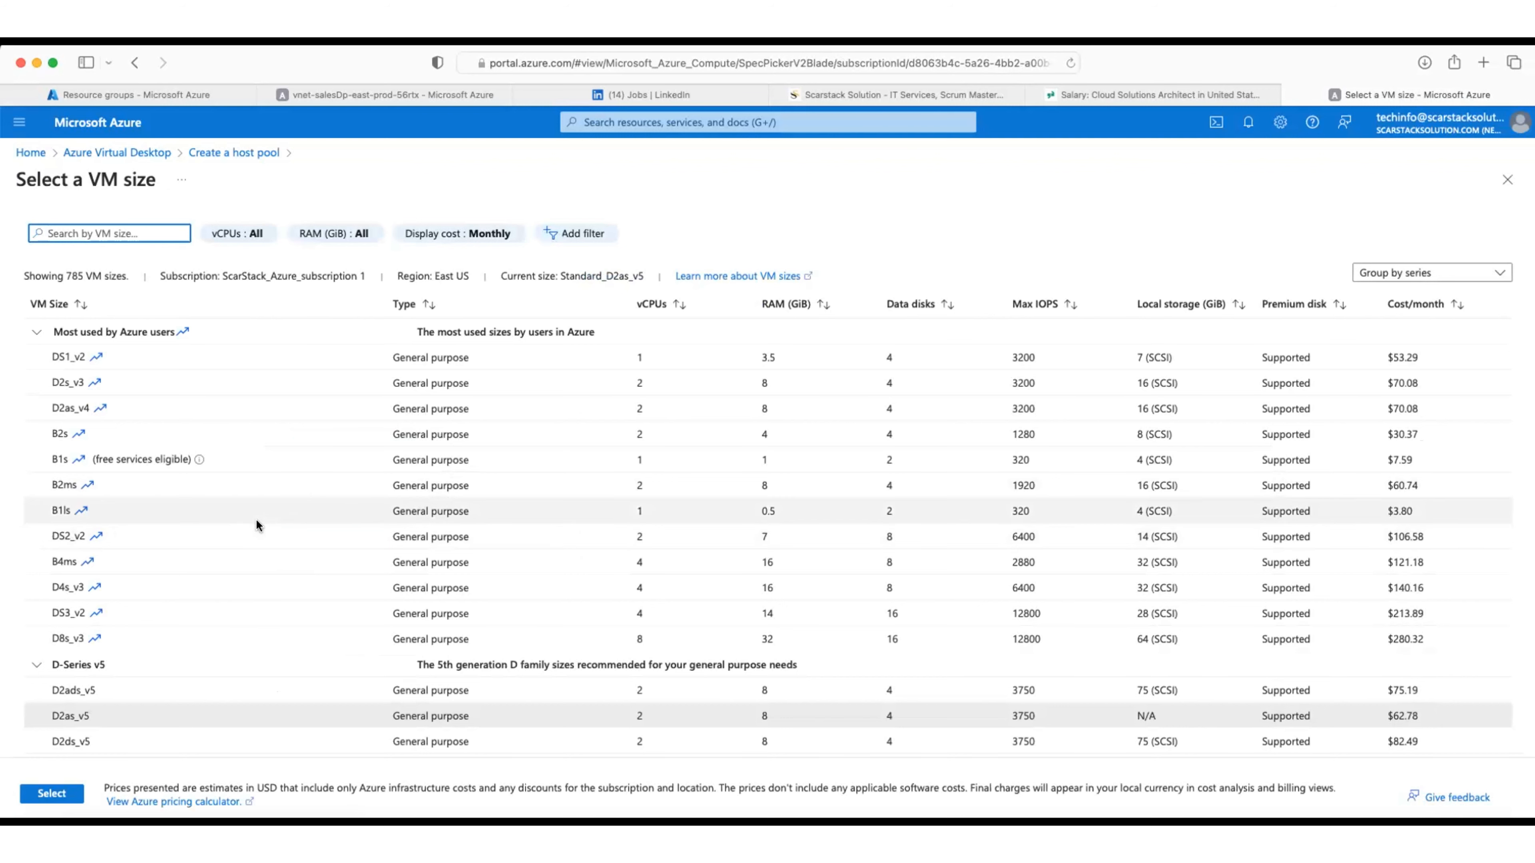
# Step: Select Standard DS1_v2 (1 vCPU, 3.5 GiB memory) as the session host size
pyautogui.click(82, 356)
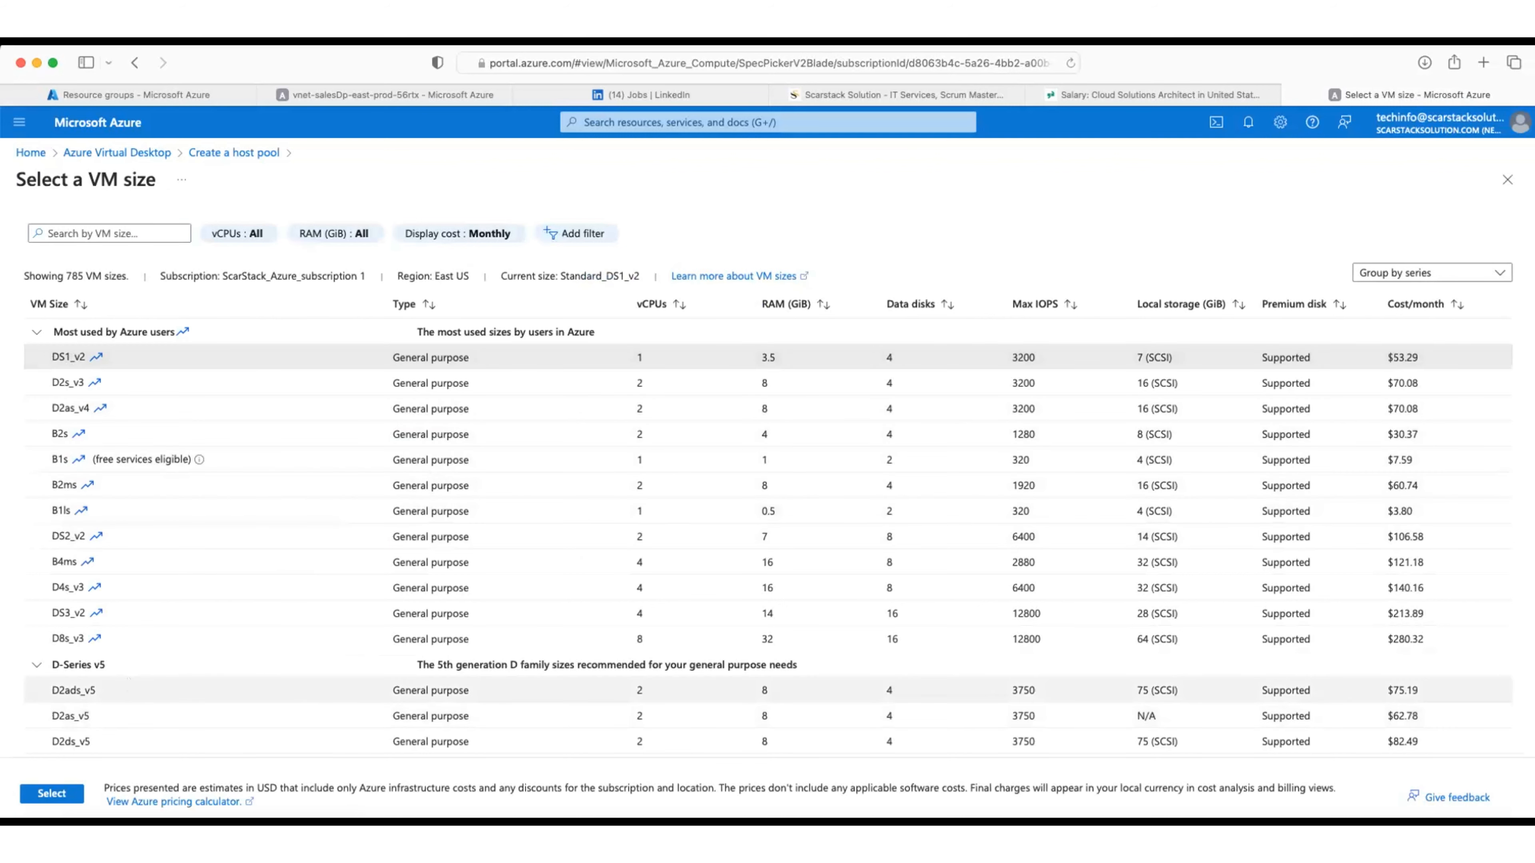
pyautogui.click(46, 794)
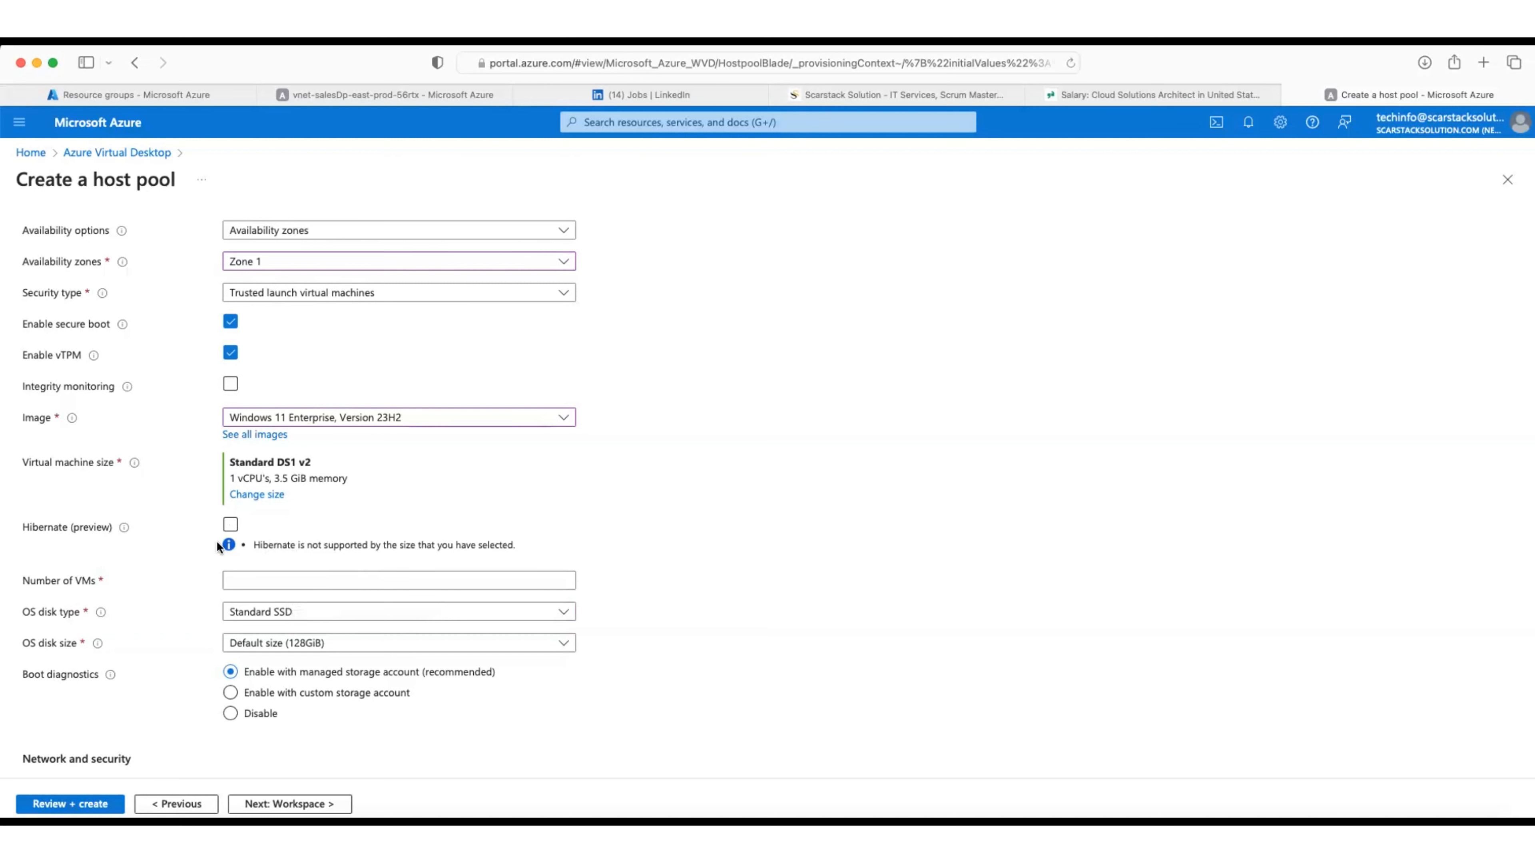
# Step: Set Number of VMs to 1 and the OS disk type to Premium SSD
pyautogui.scroll(-2, 409, 538)
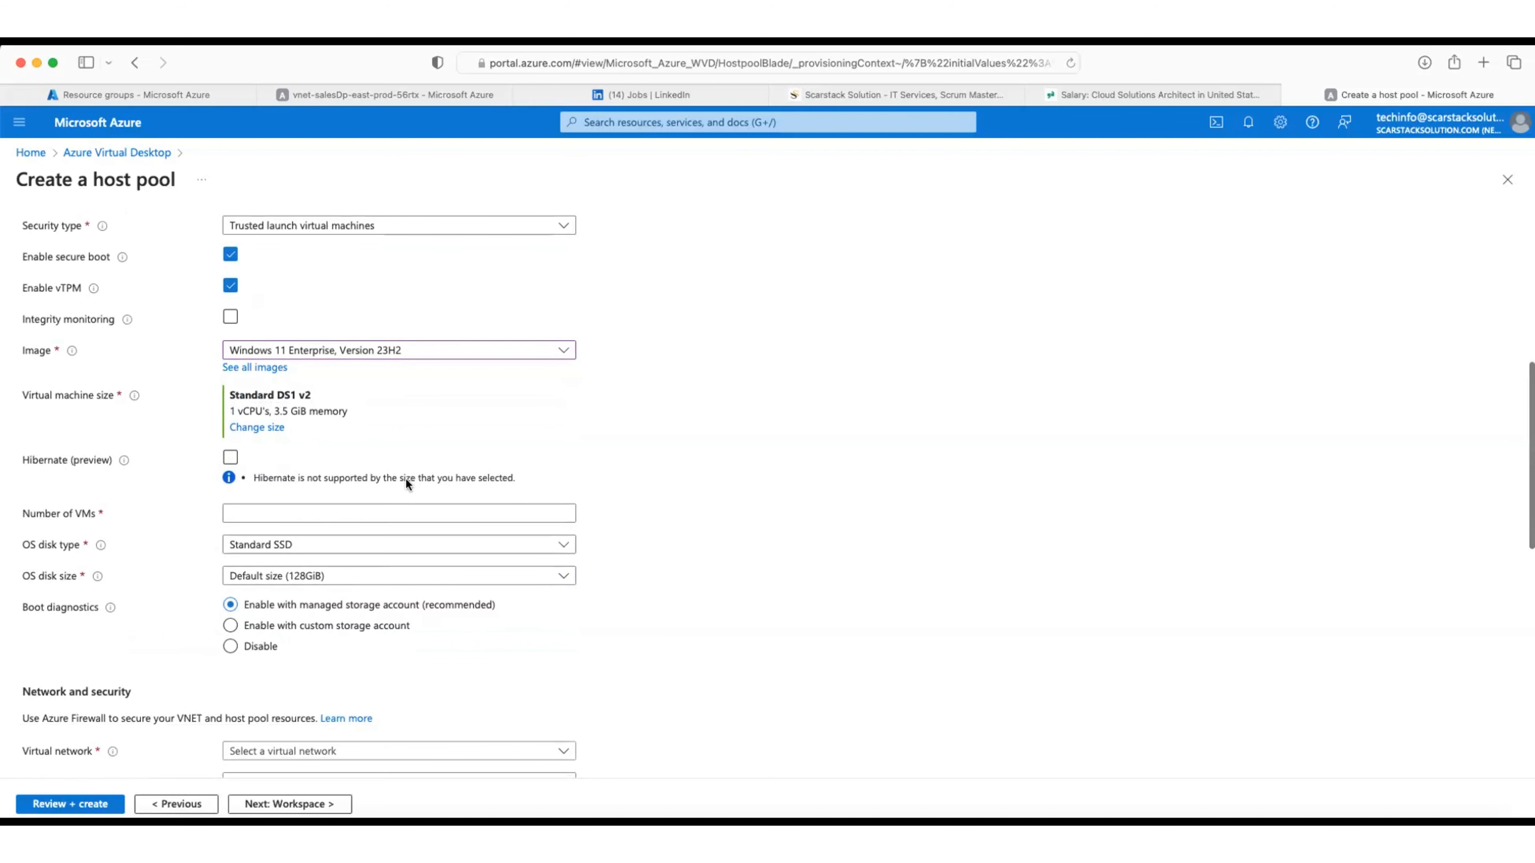
pyautogui.click(266, 508)
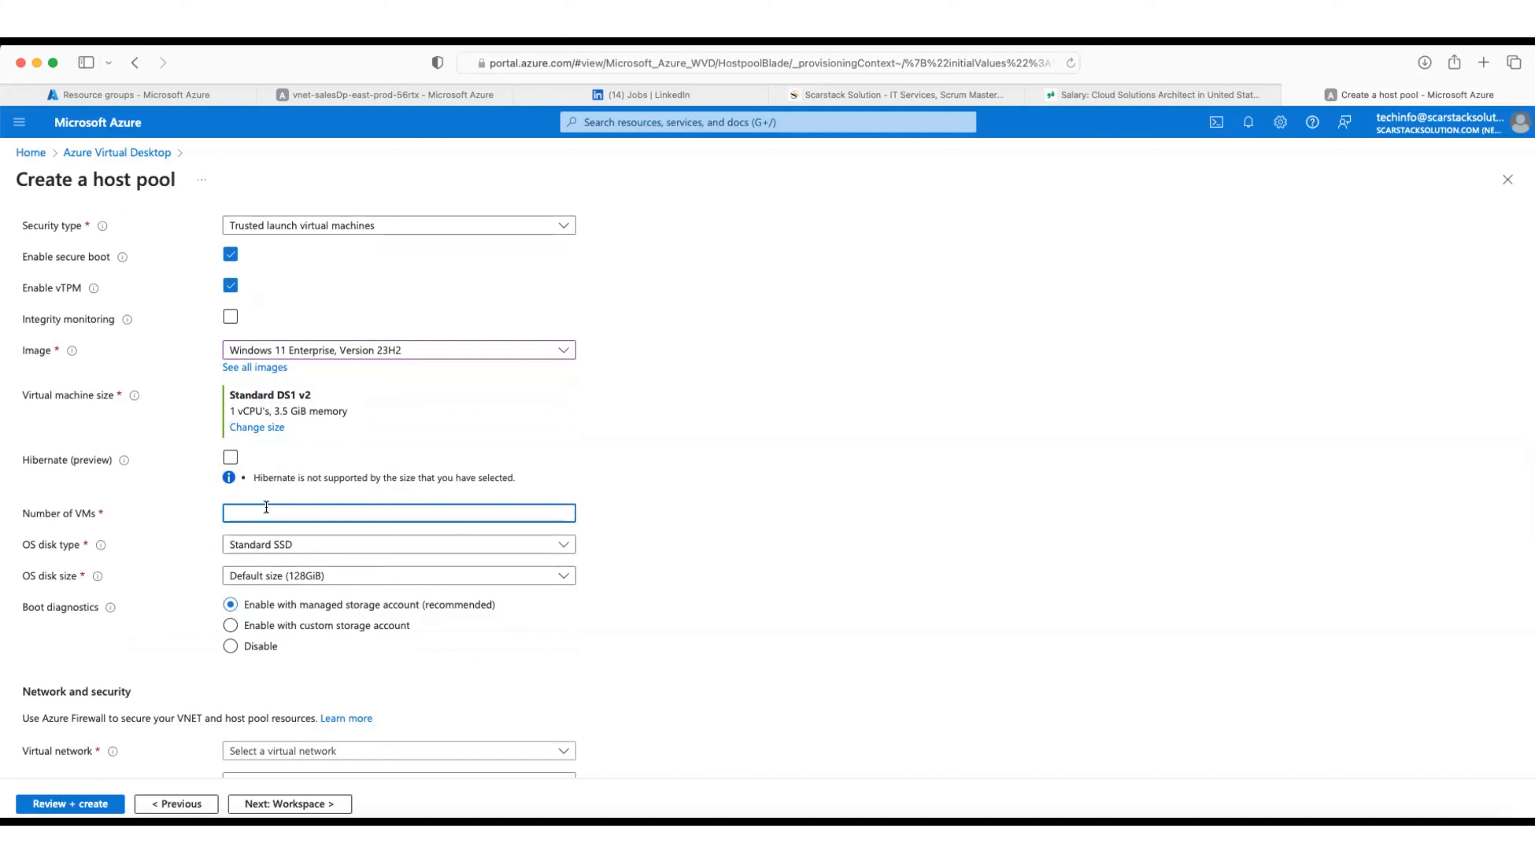
pyautogui.write('1')
pyautogui.scroll(-1, 462, 555)
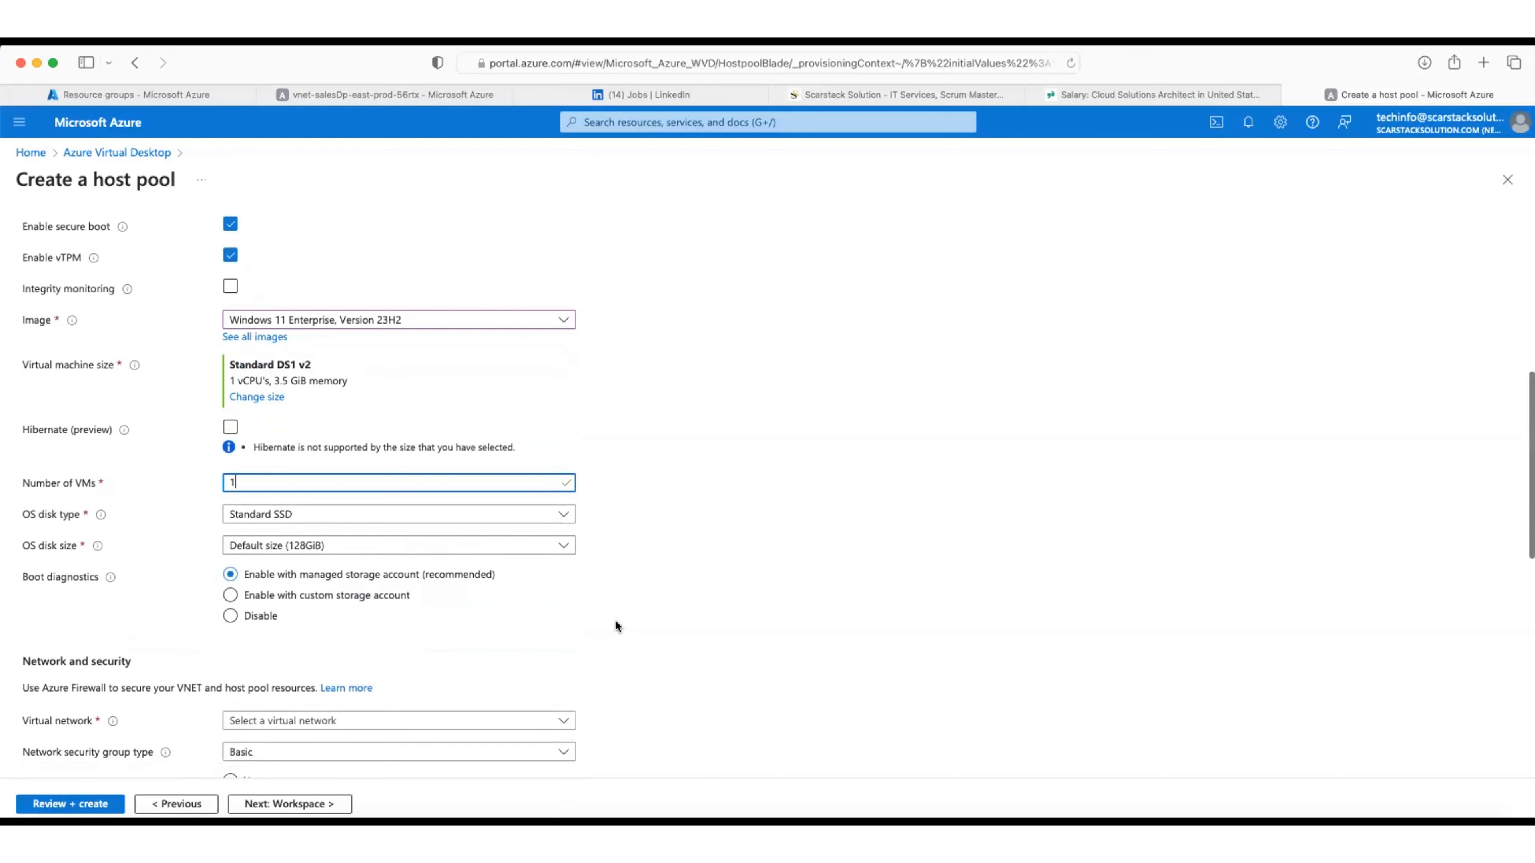
pyautogui.scroll(-1, 618, 620)
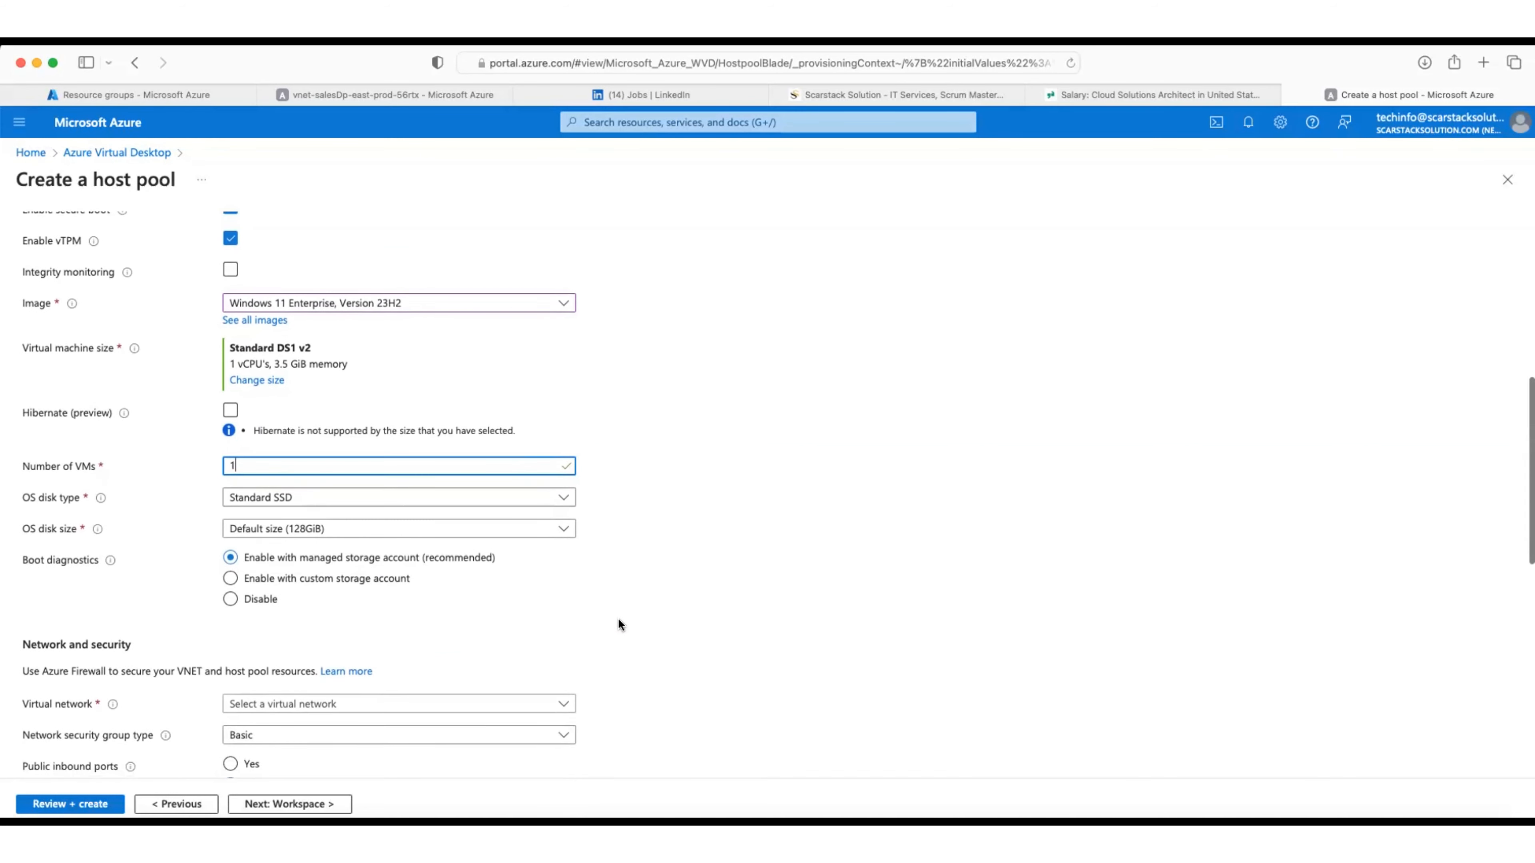
pyautogui.click(298, 501)
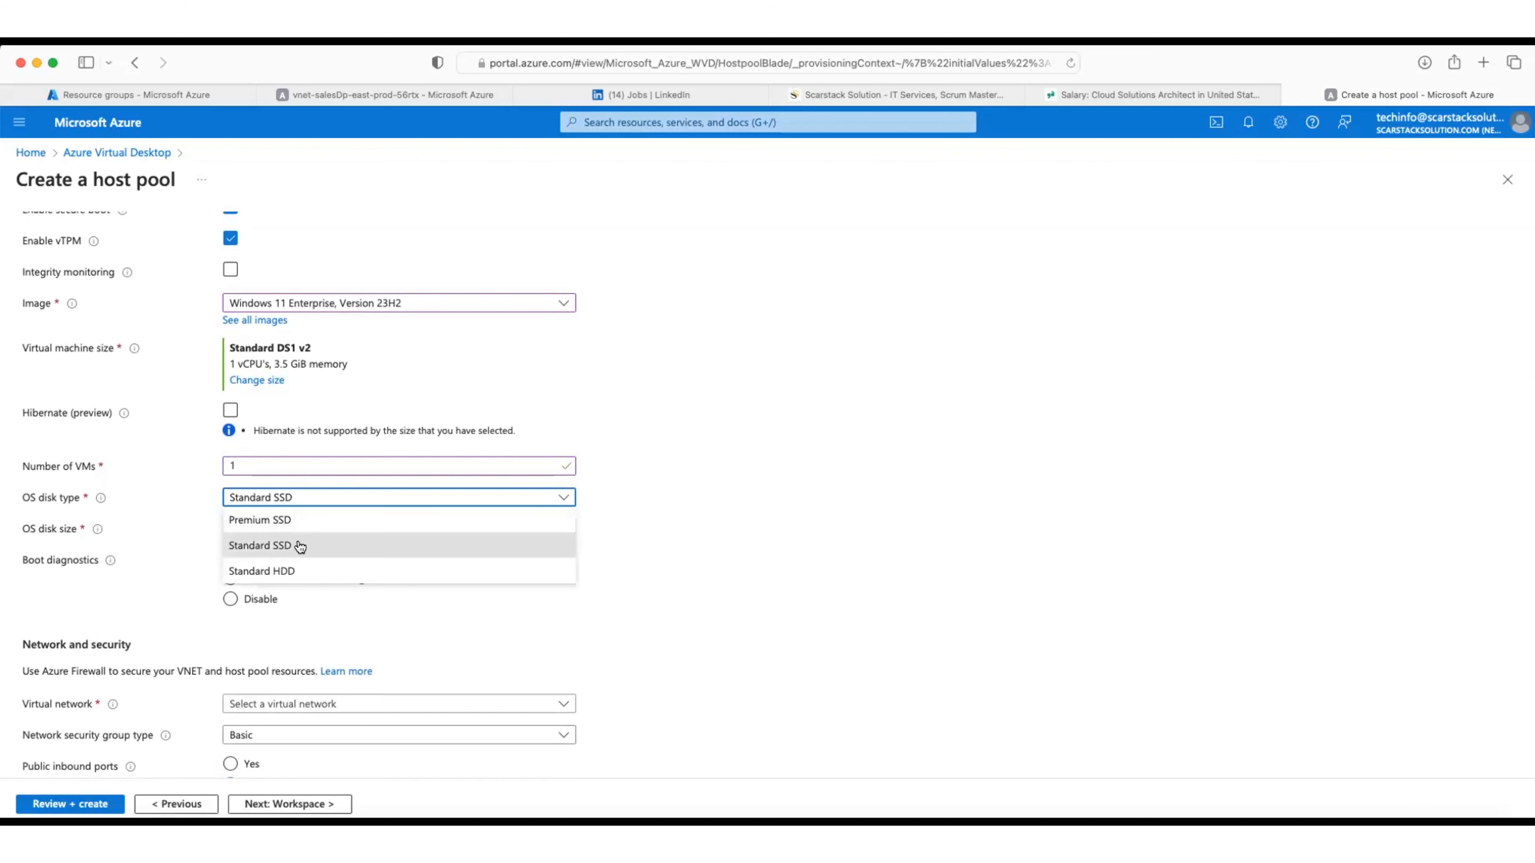
pyautogui.click(302, 520)
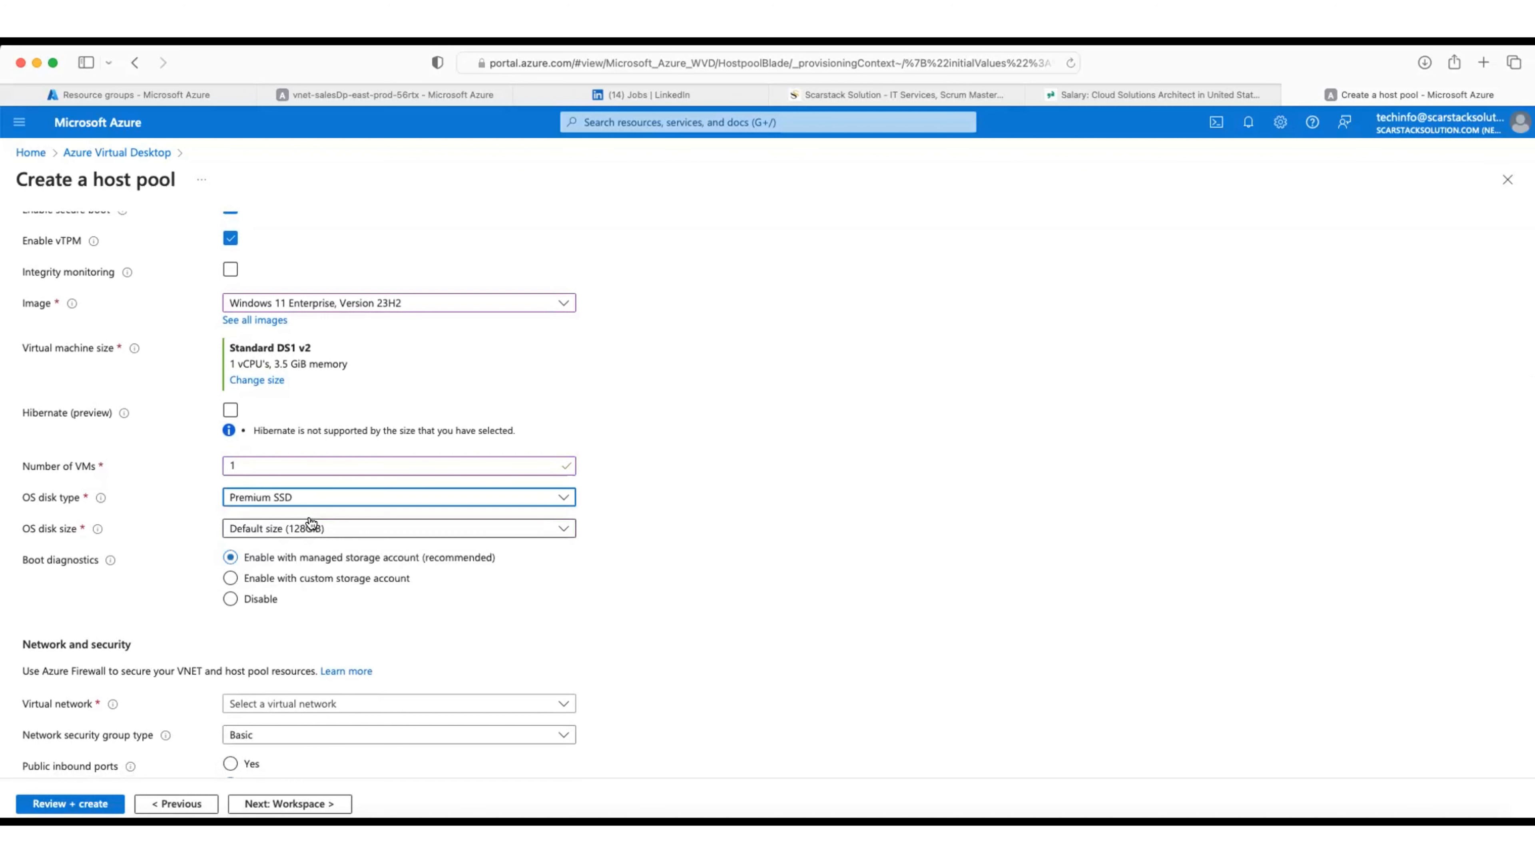
pyautogui.click(767, 528)
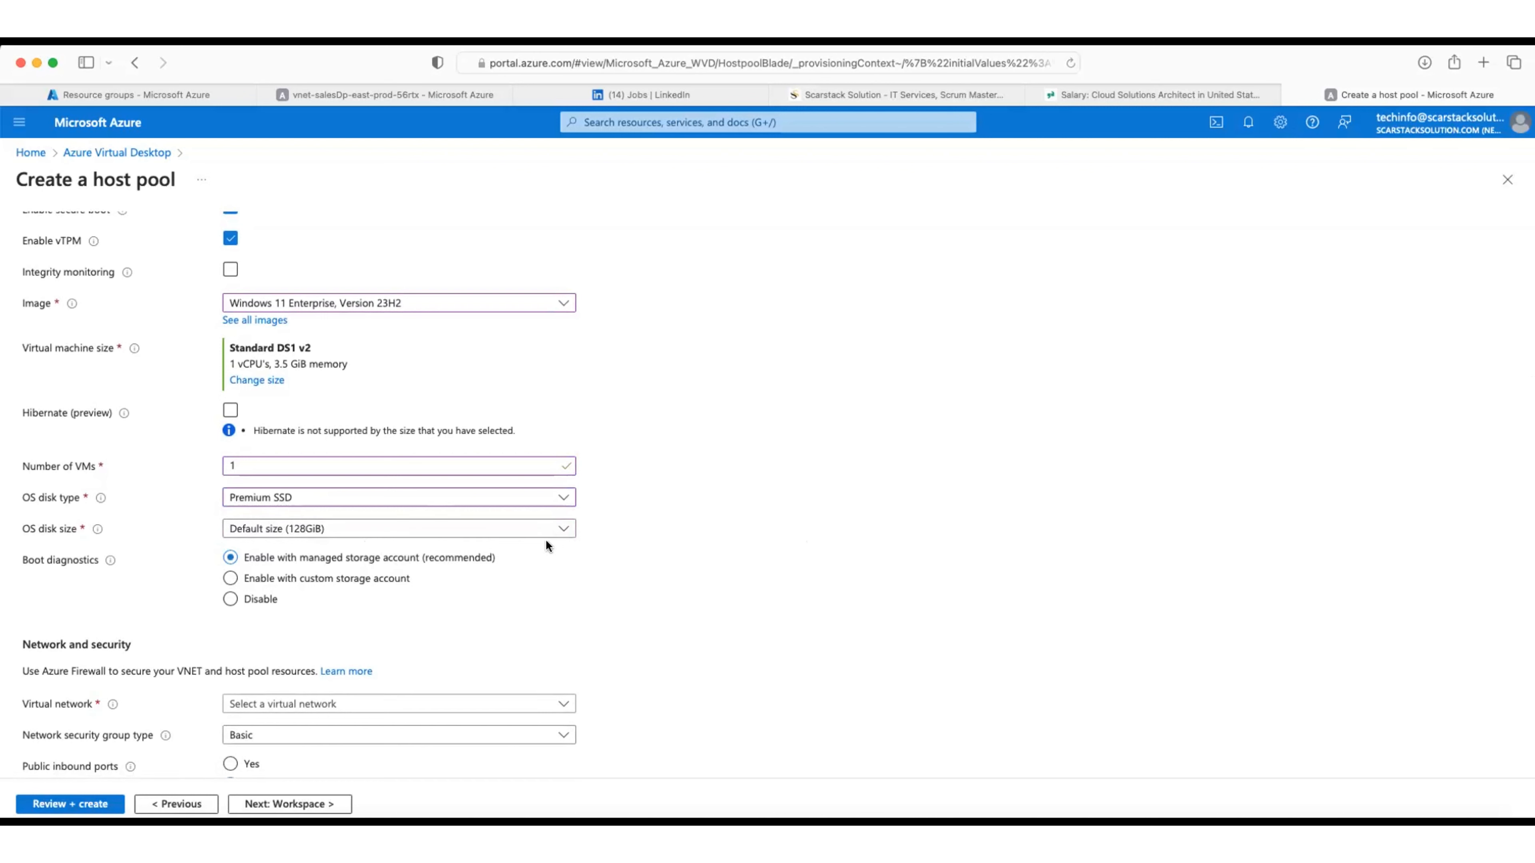
# Step: Keep the 128 GiB OS disk size and select virtual network vnet-salesDp-east-prod-56rtx
pyautogui.click(565, 530)
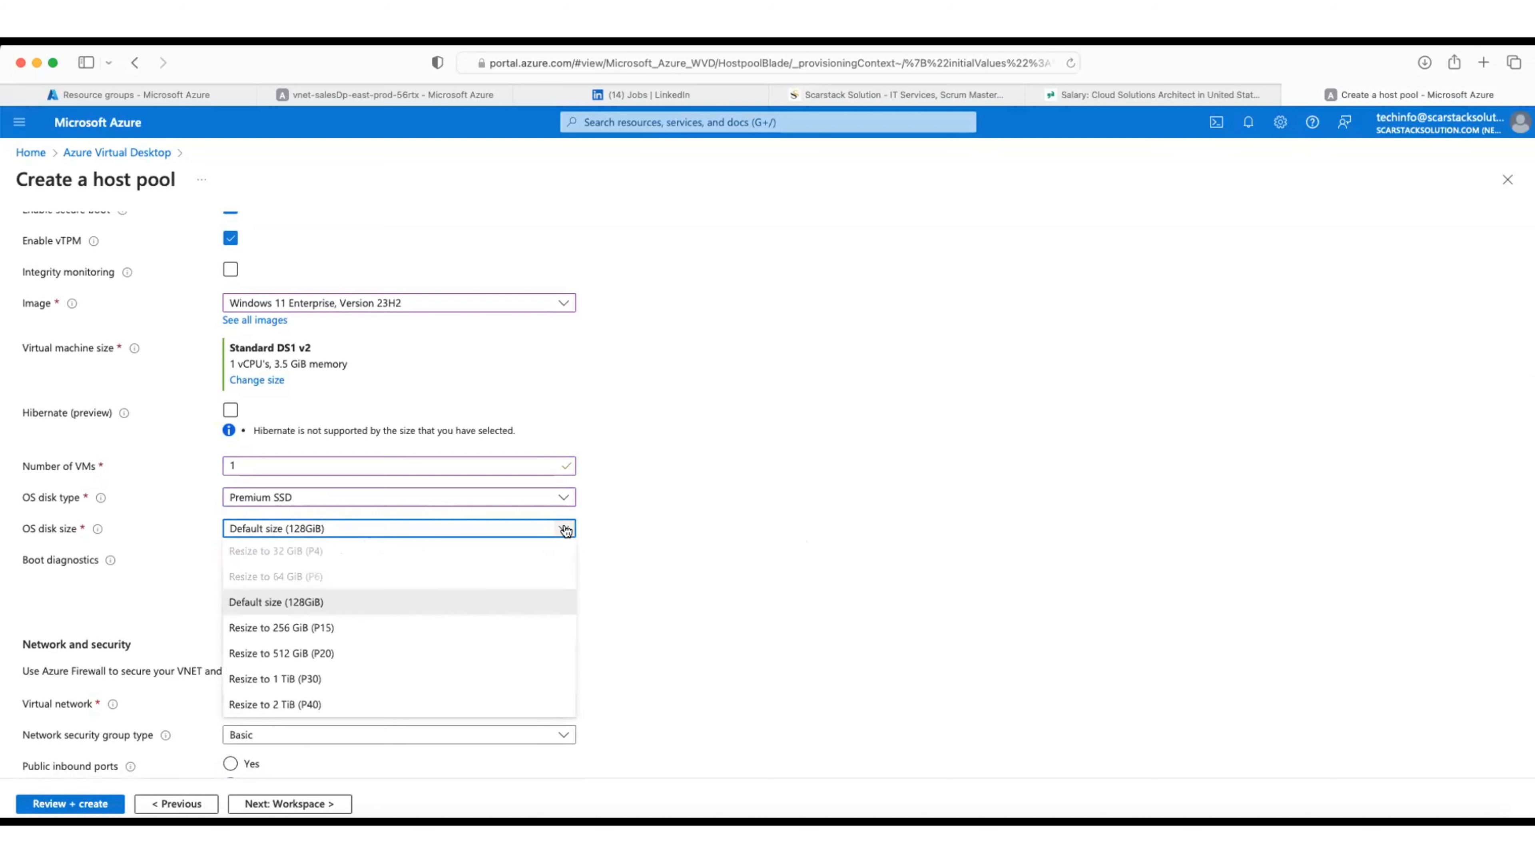
pyautogui.click(668, 613)
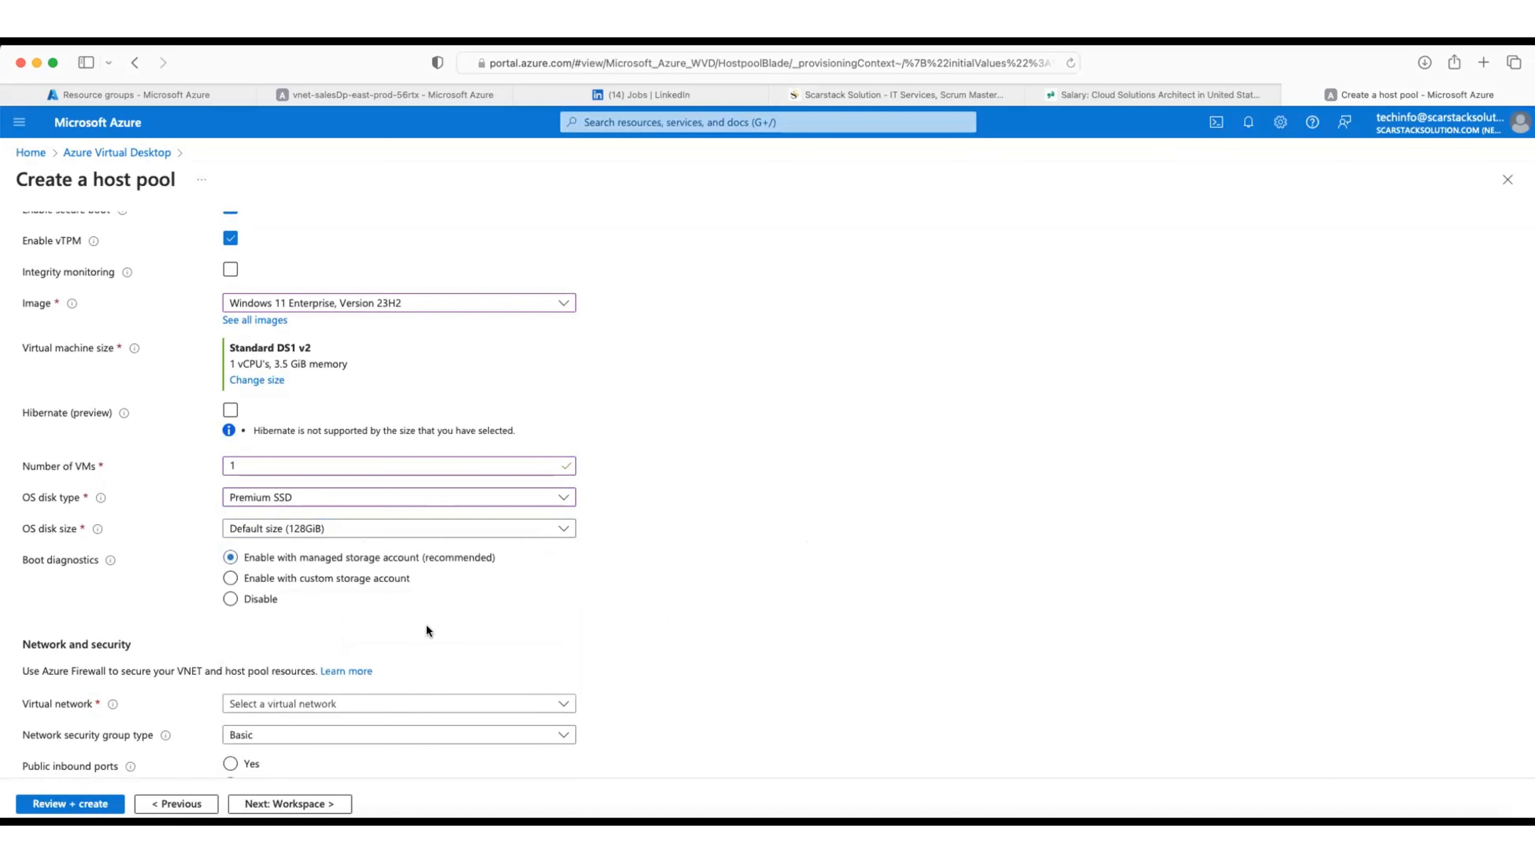
pyautogui.scroll(-4, 354, 629)
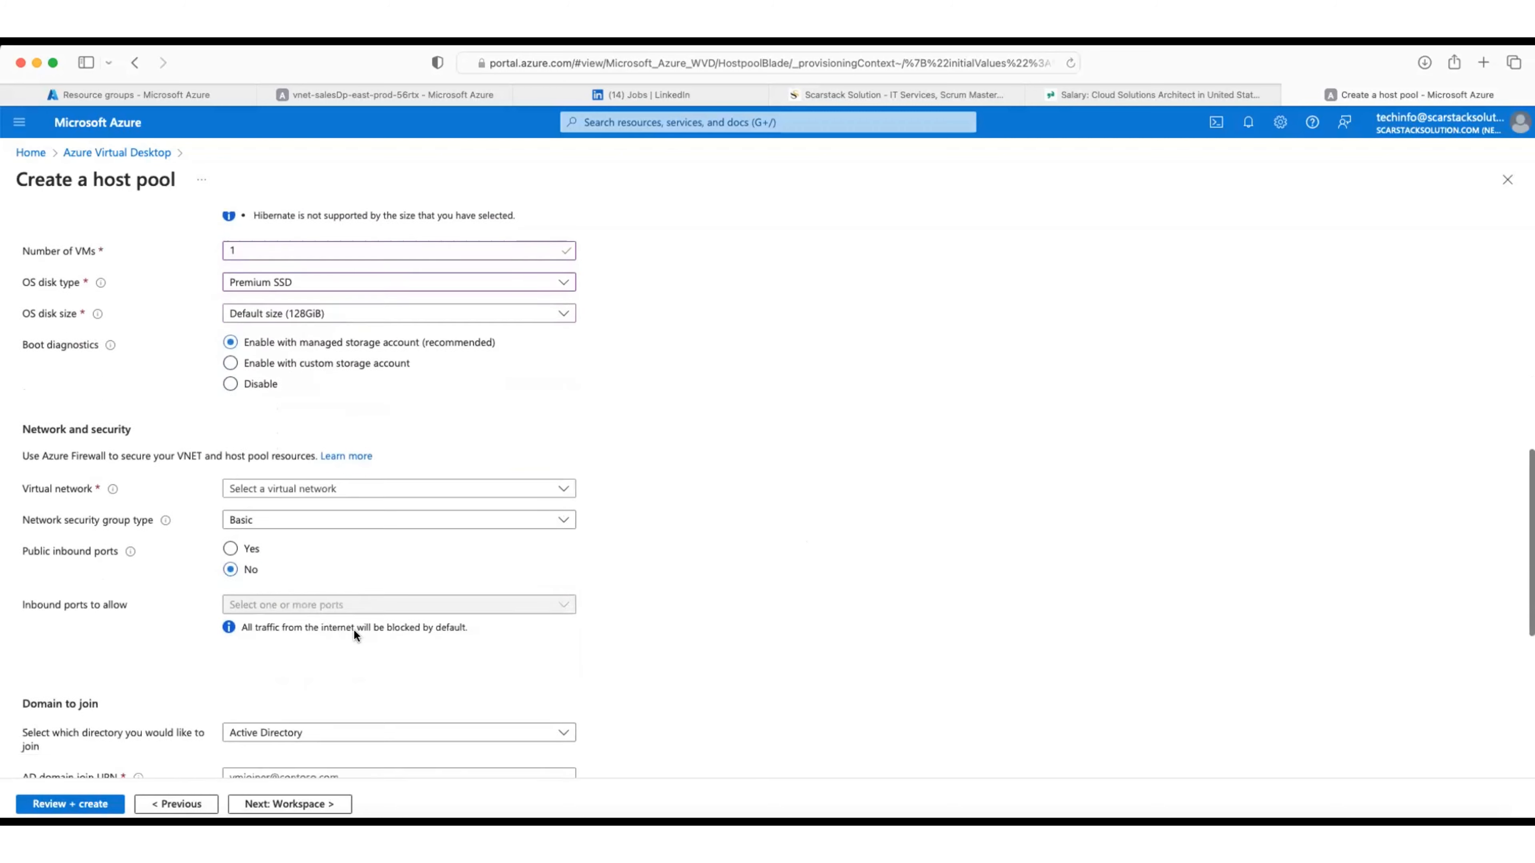
pyautogui.scroll(-1, 355, 632)
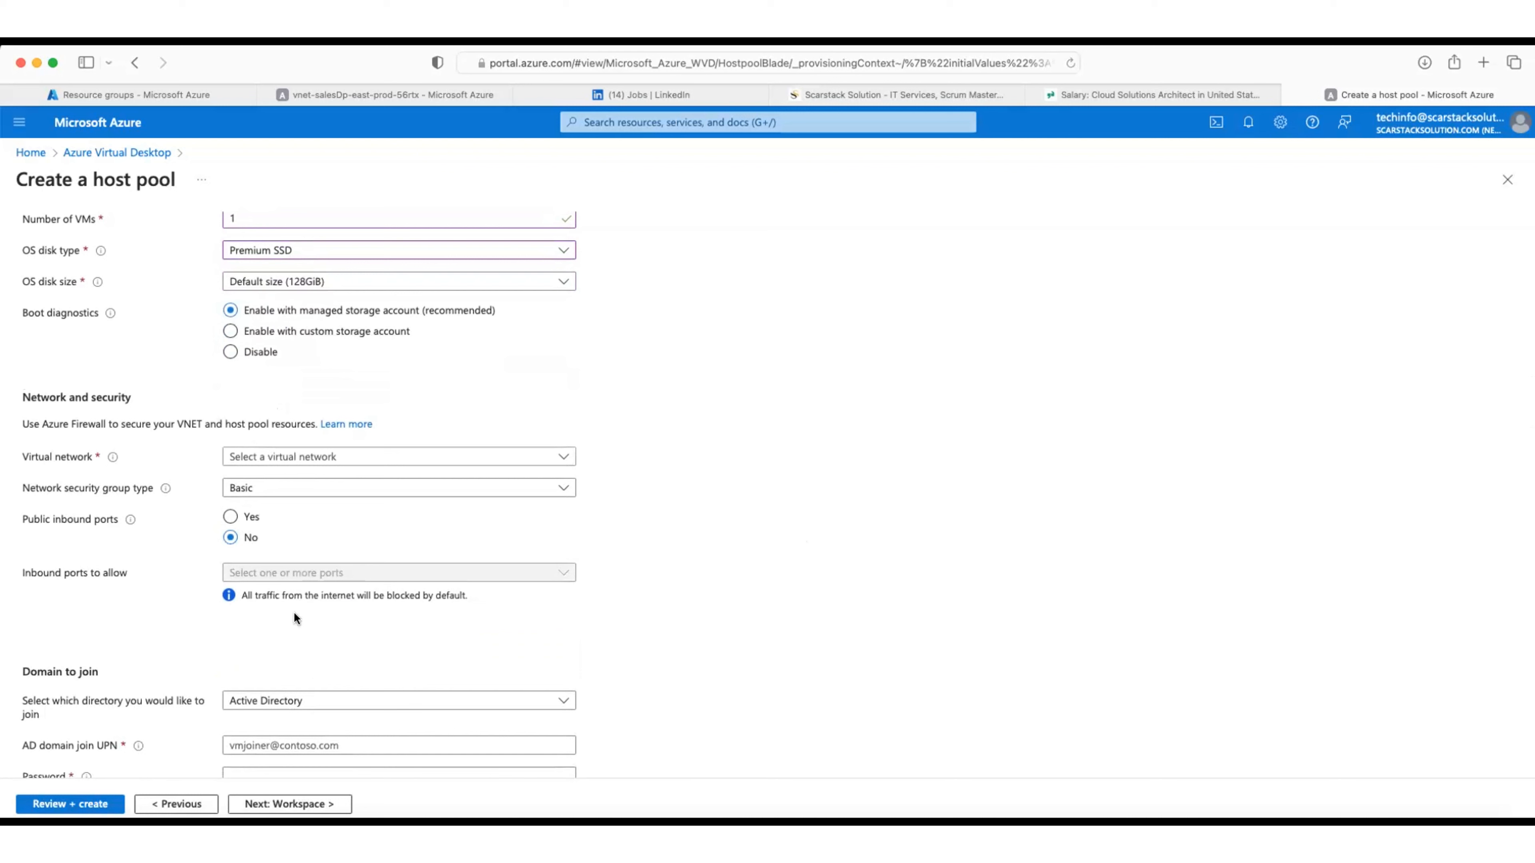
pyautogui.click(565, 457)
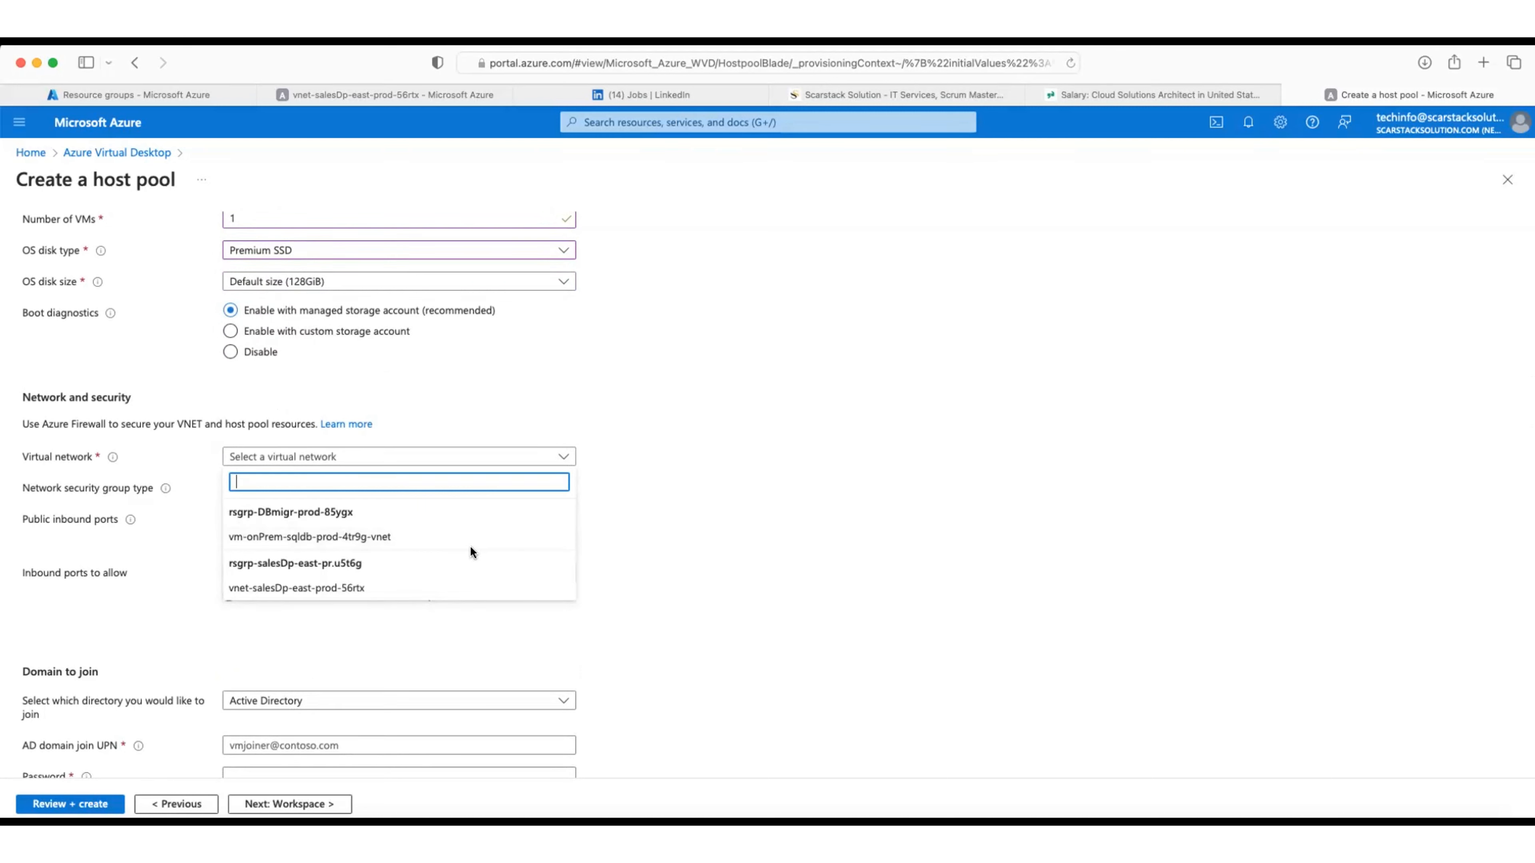
pyautogui.click(277, 589)
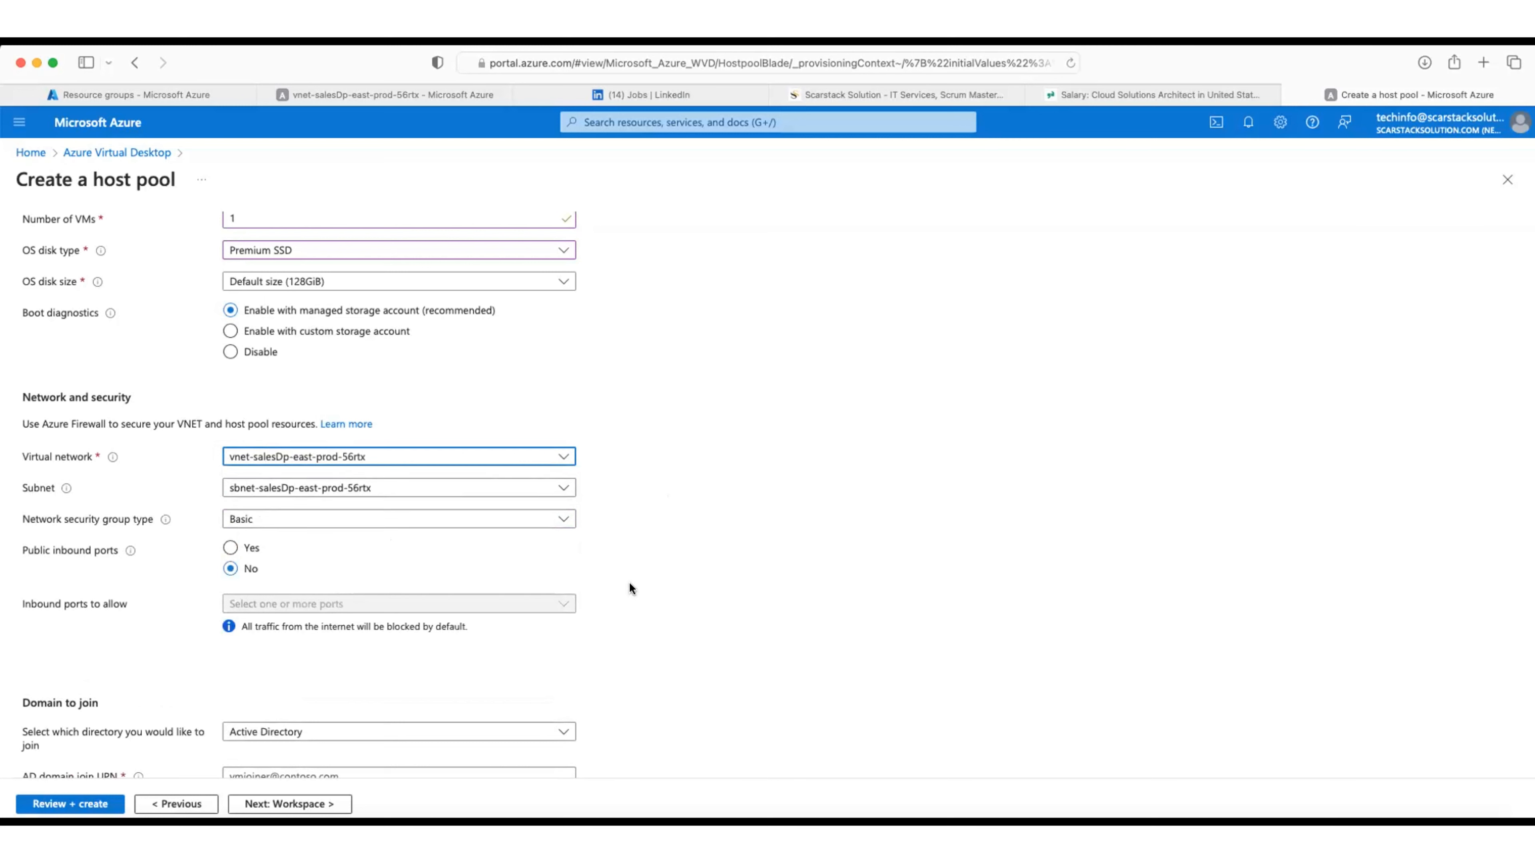
pyautogui.scroll(-1, 629, 584)
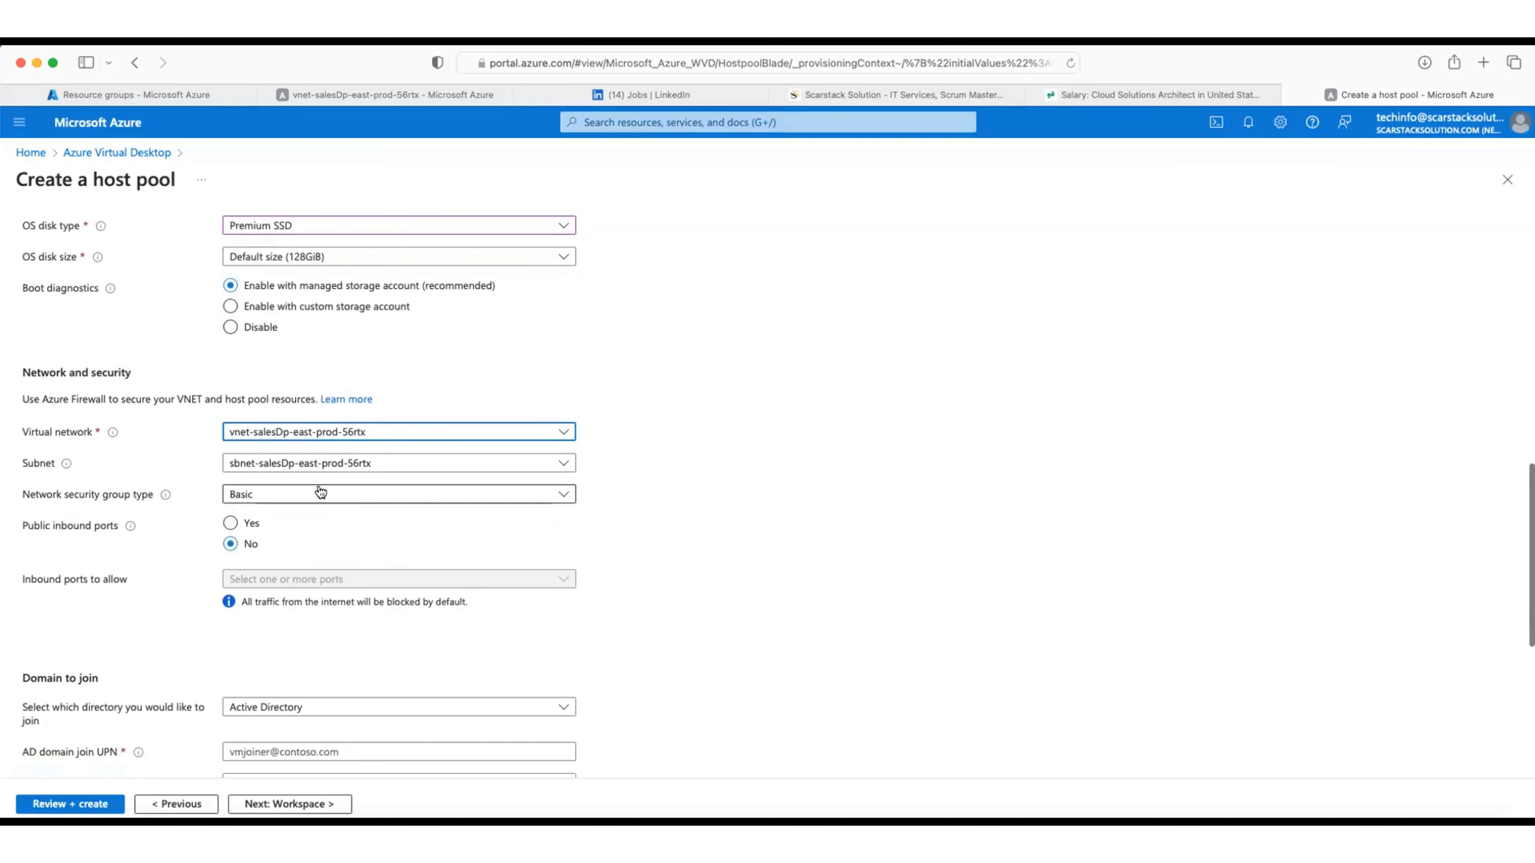
pyautogui.scroll(-1, 319, 497)
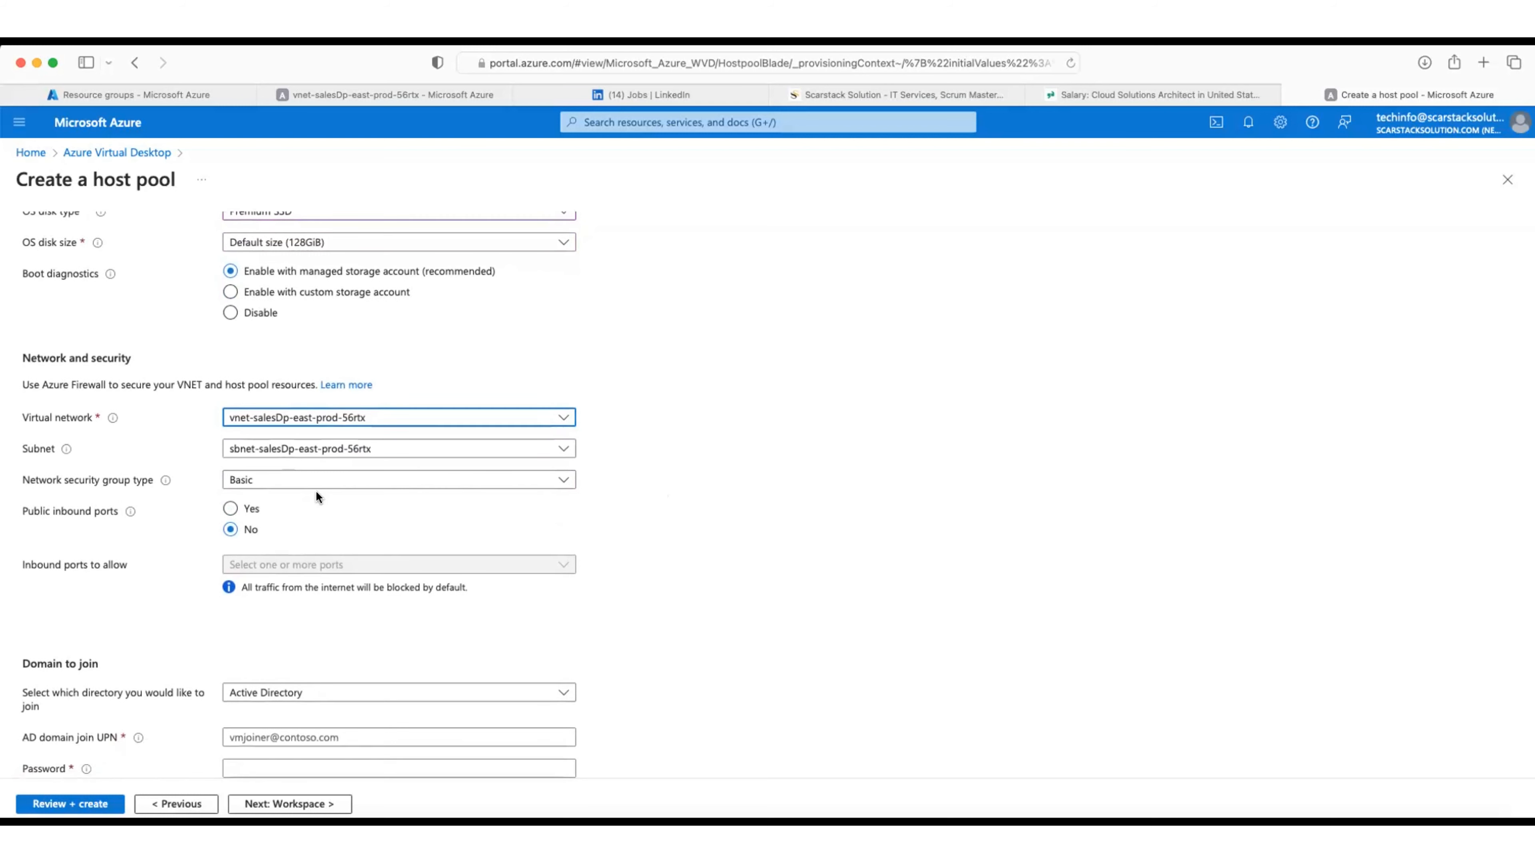
# Step: Allow public inbound ports on the session hosts, opening RDP (3389) and HTTP (80)
pyautogui.click(230, 509)
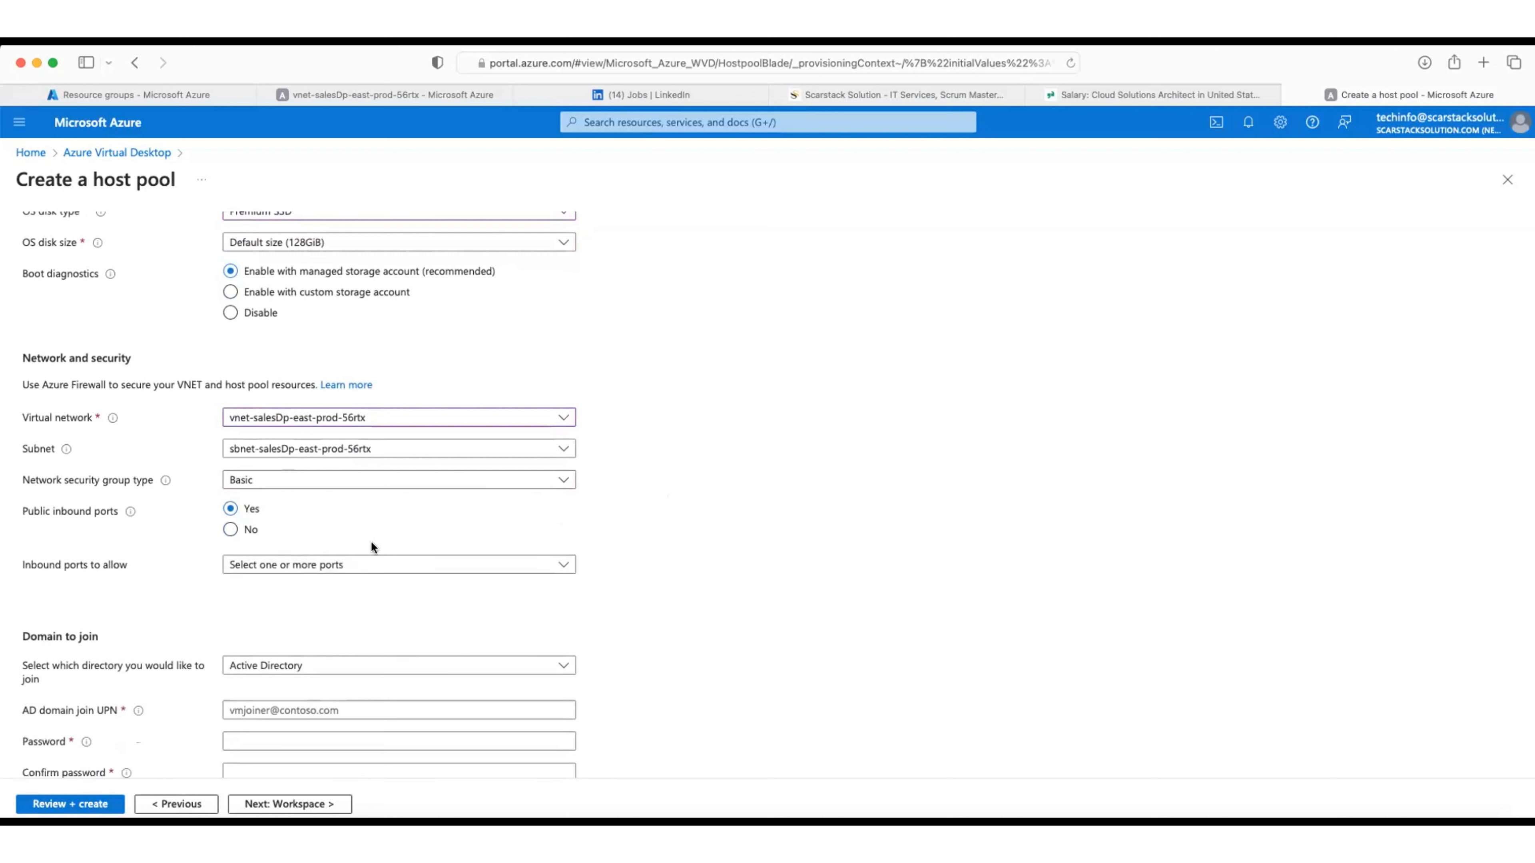
pyautogui.click(439, 571)
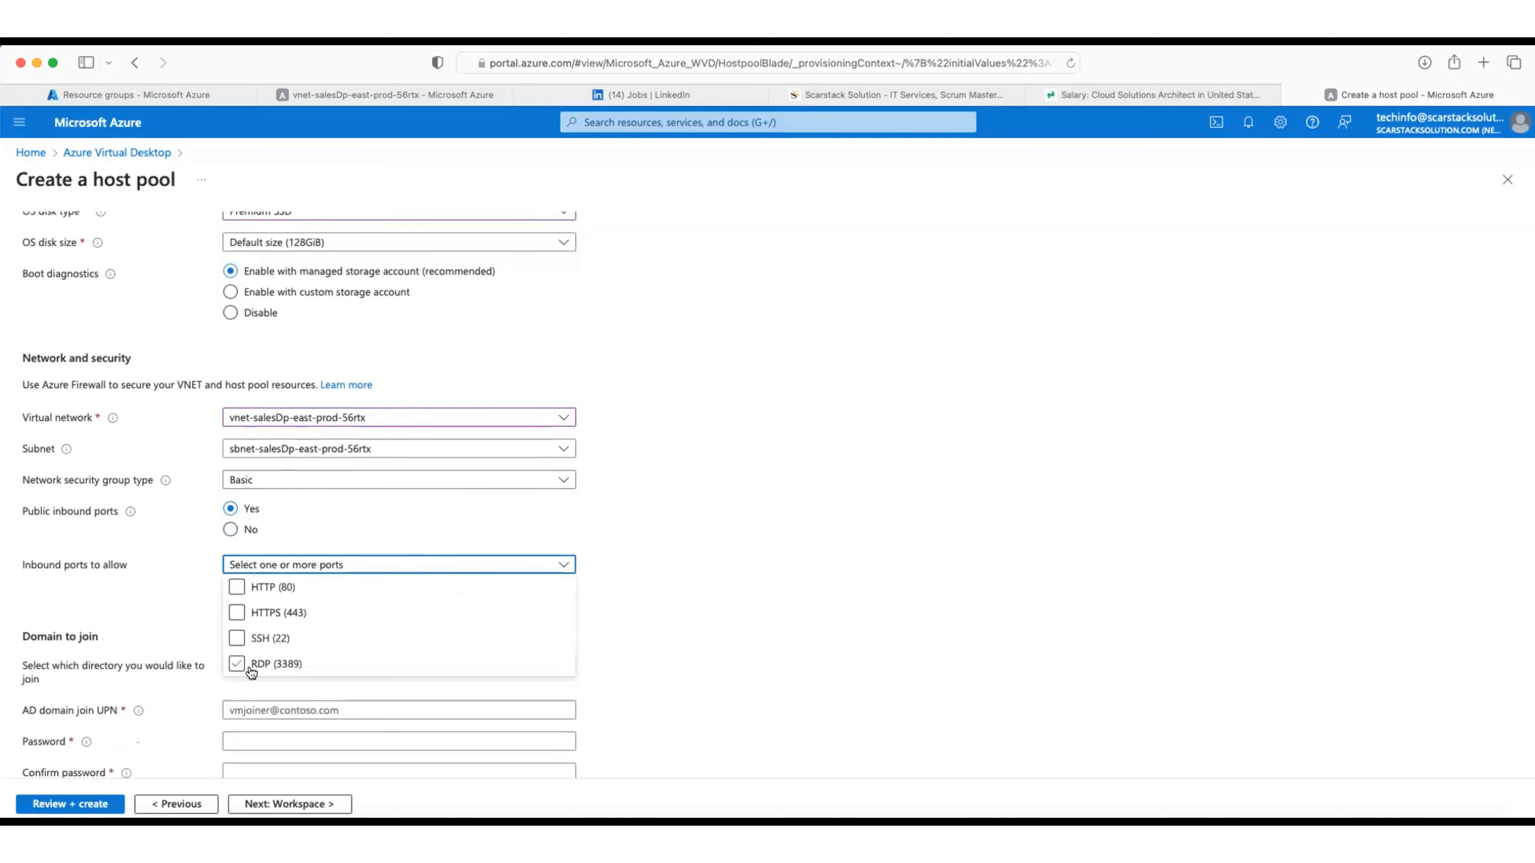
pyautogui.click(236, 664)
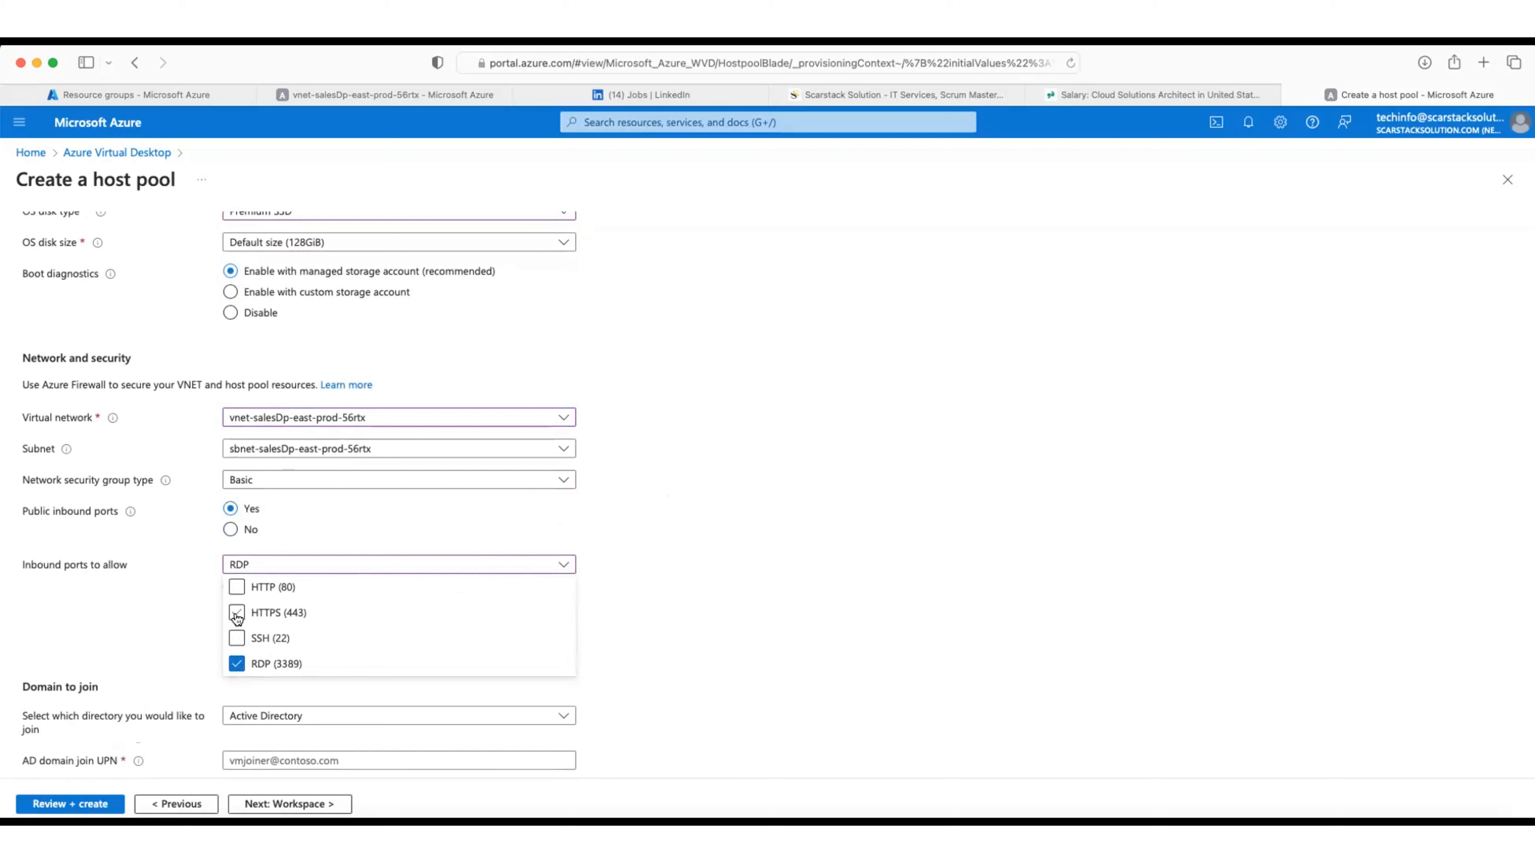
pyautogui.click(236, 588)
pyautogui.click(645, 641)
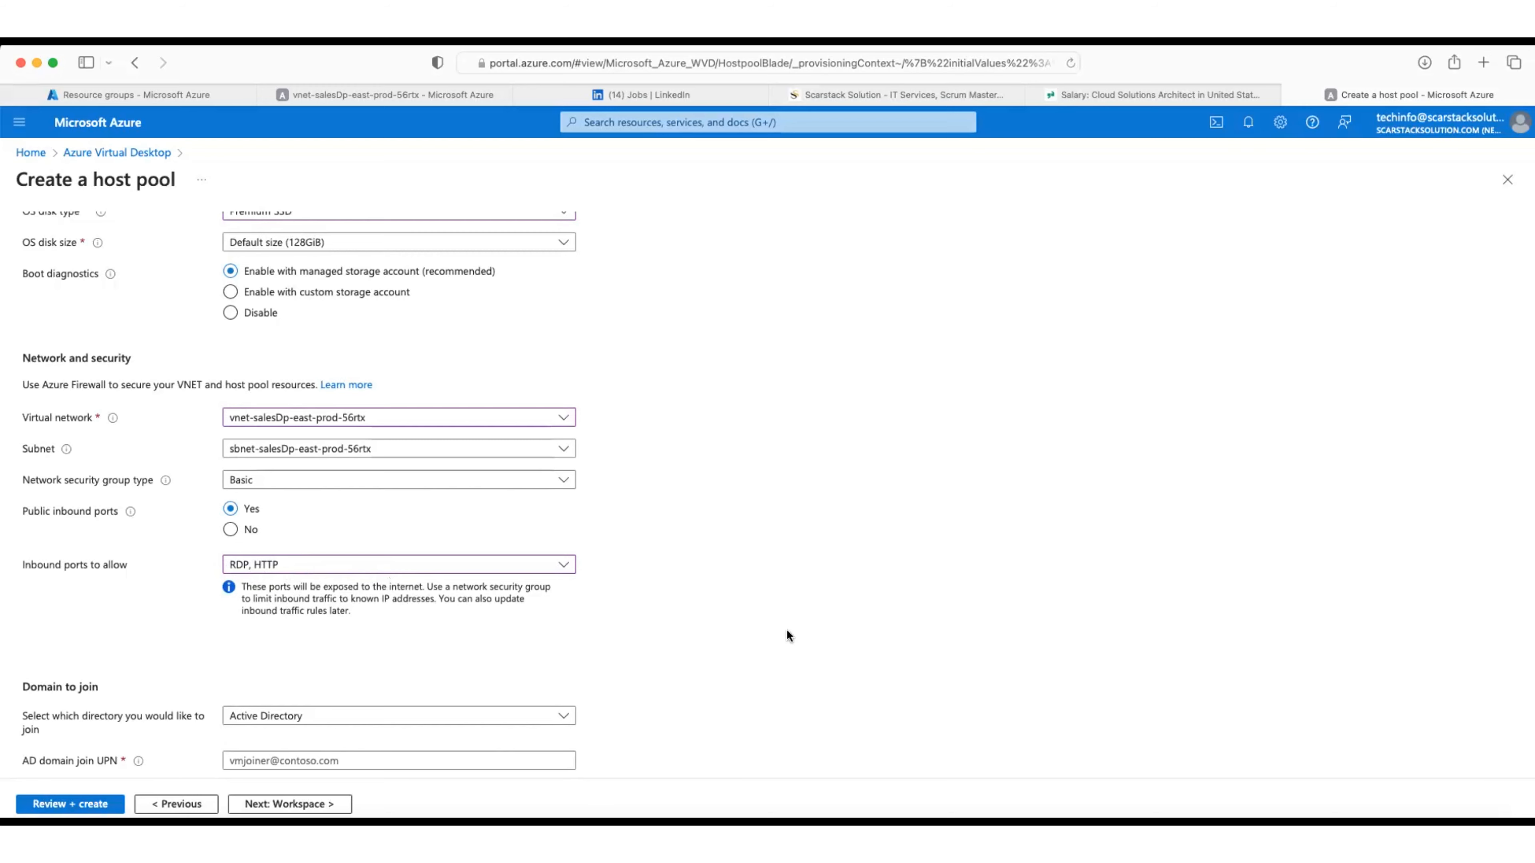
pyautogui.scroll(-5, 787, 629)
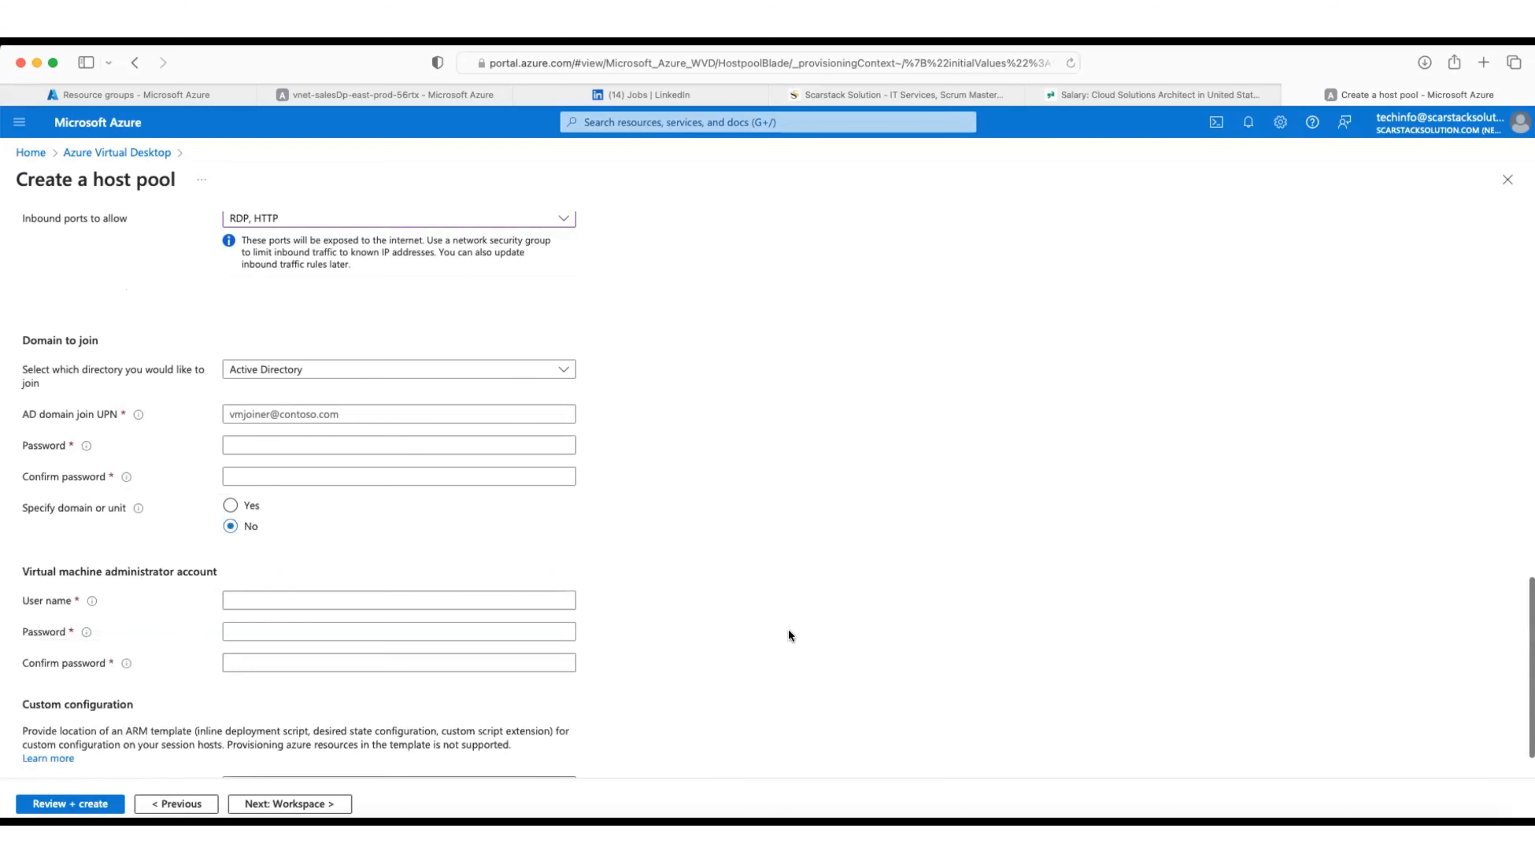
# Step: Set the domain to join to Microsoft Entra ID and enter 'useradmin' as the VM admin user name
pyautogui.click(305, 372)
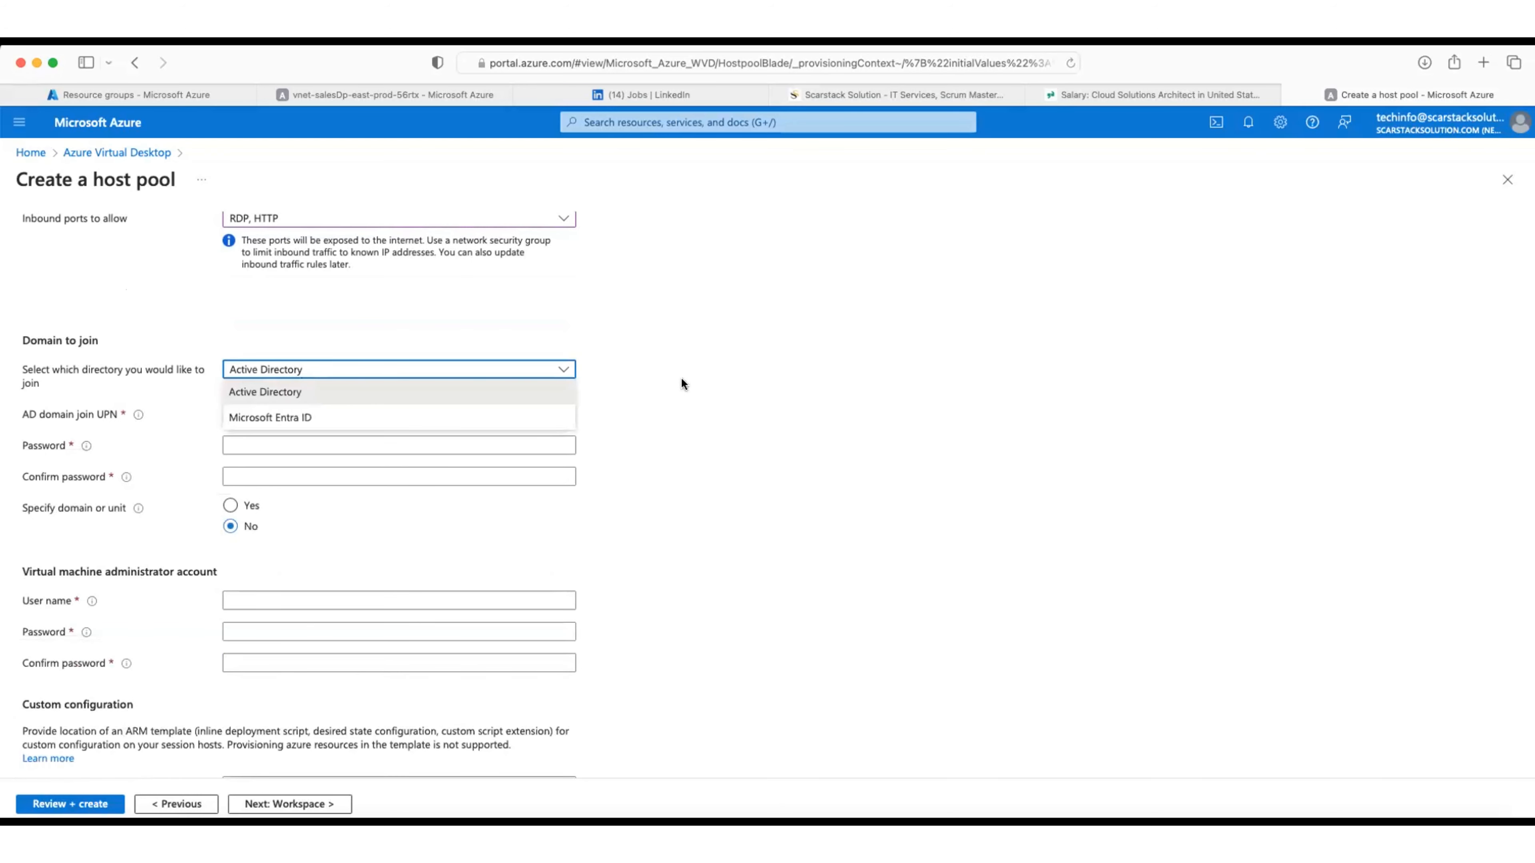
pyautogui.click(472, 423)
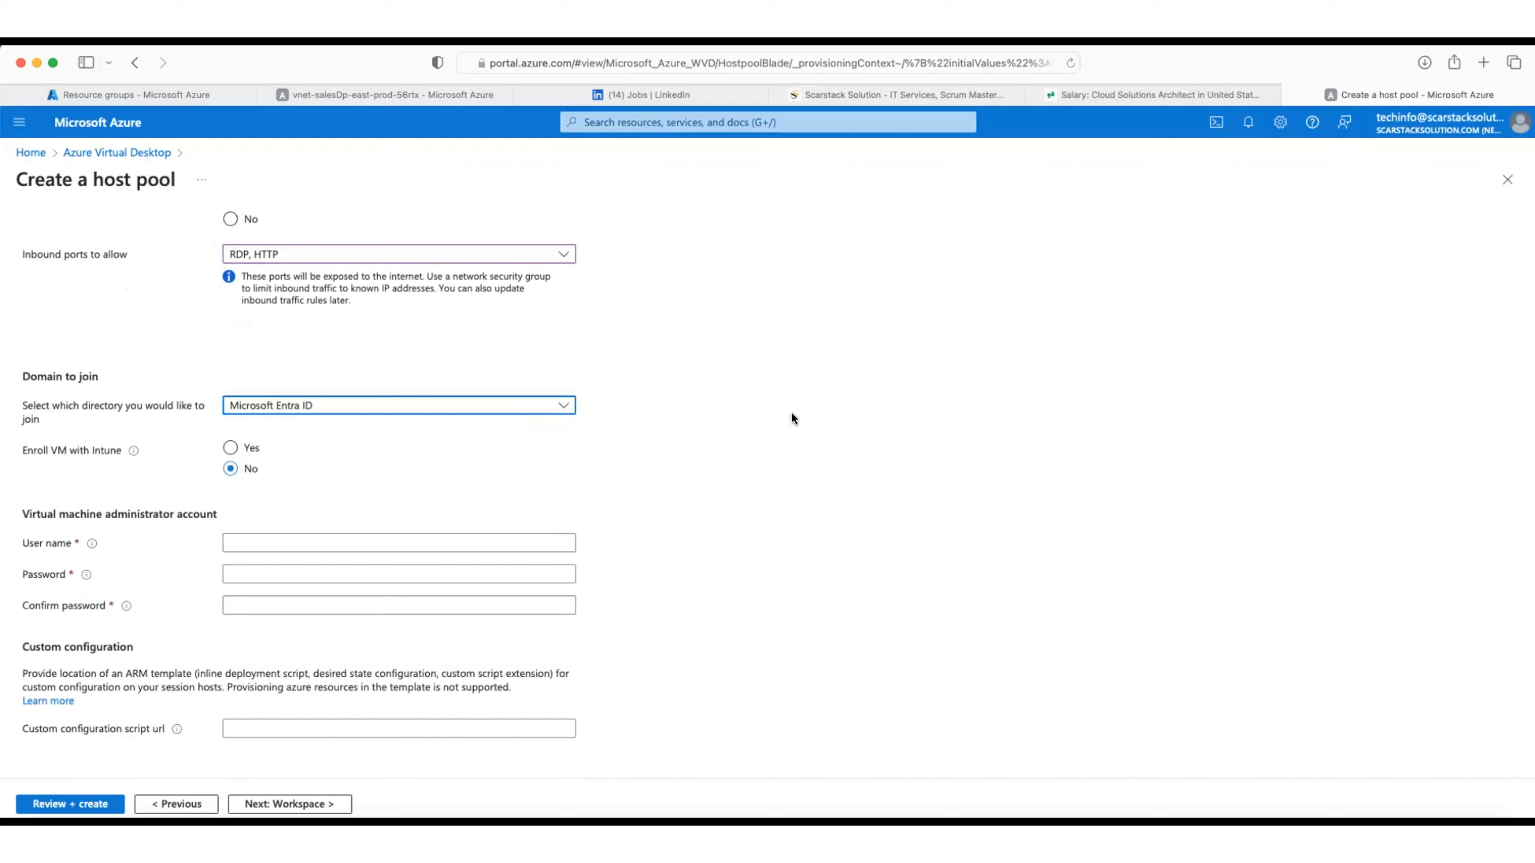
pyautogui.click(373, 406)
pyautogui.click(691, 425)
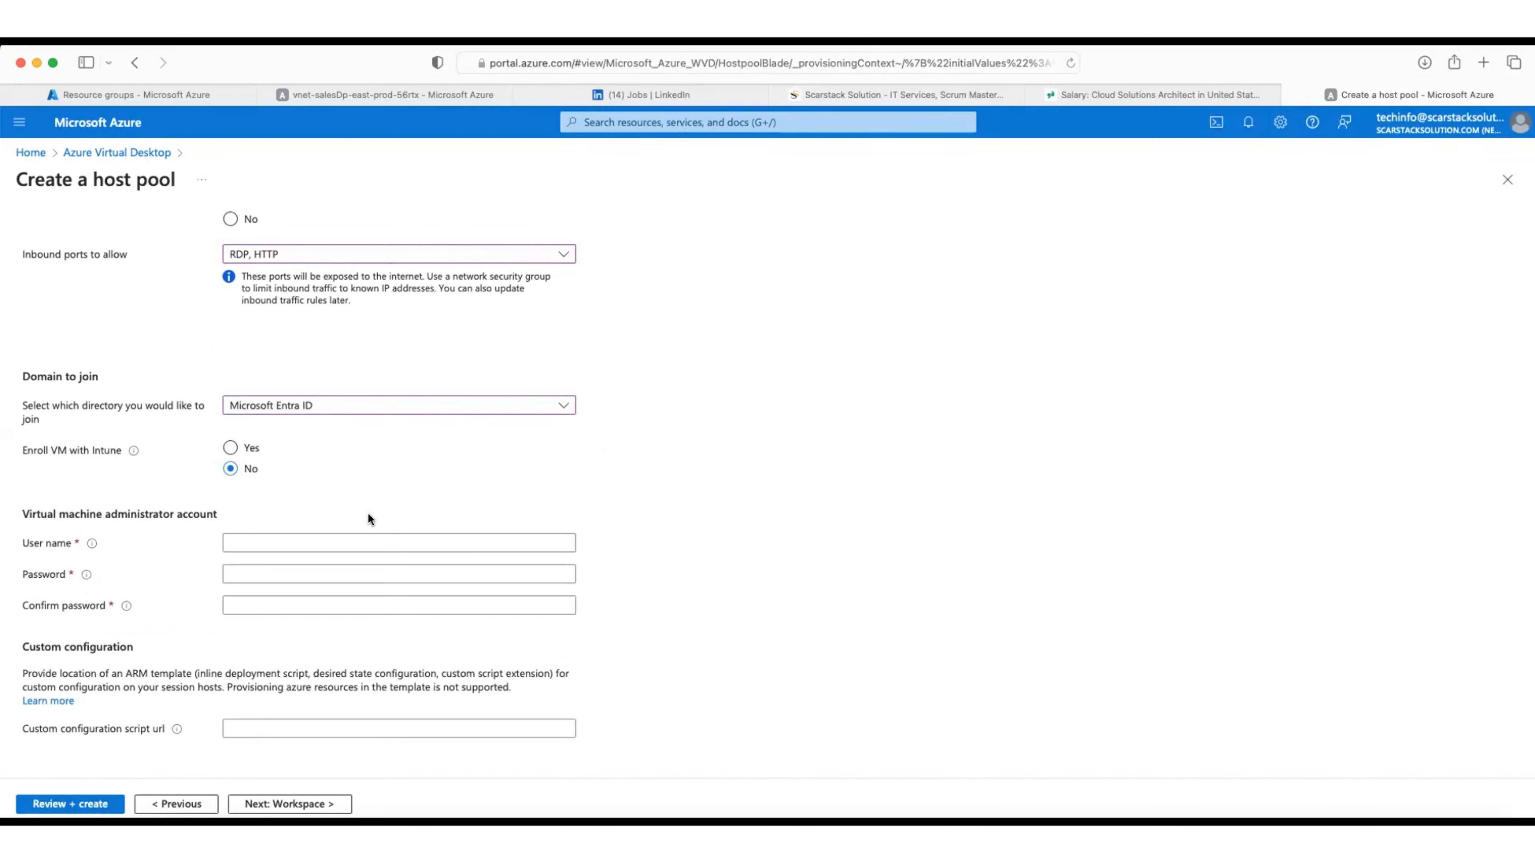
pyautogui.click(272, 540)
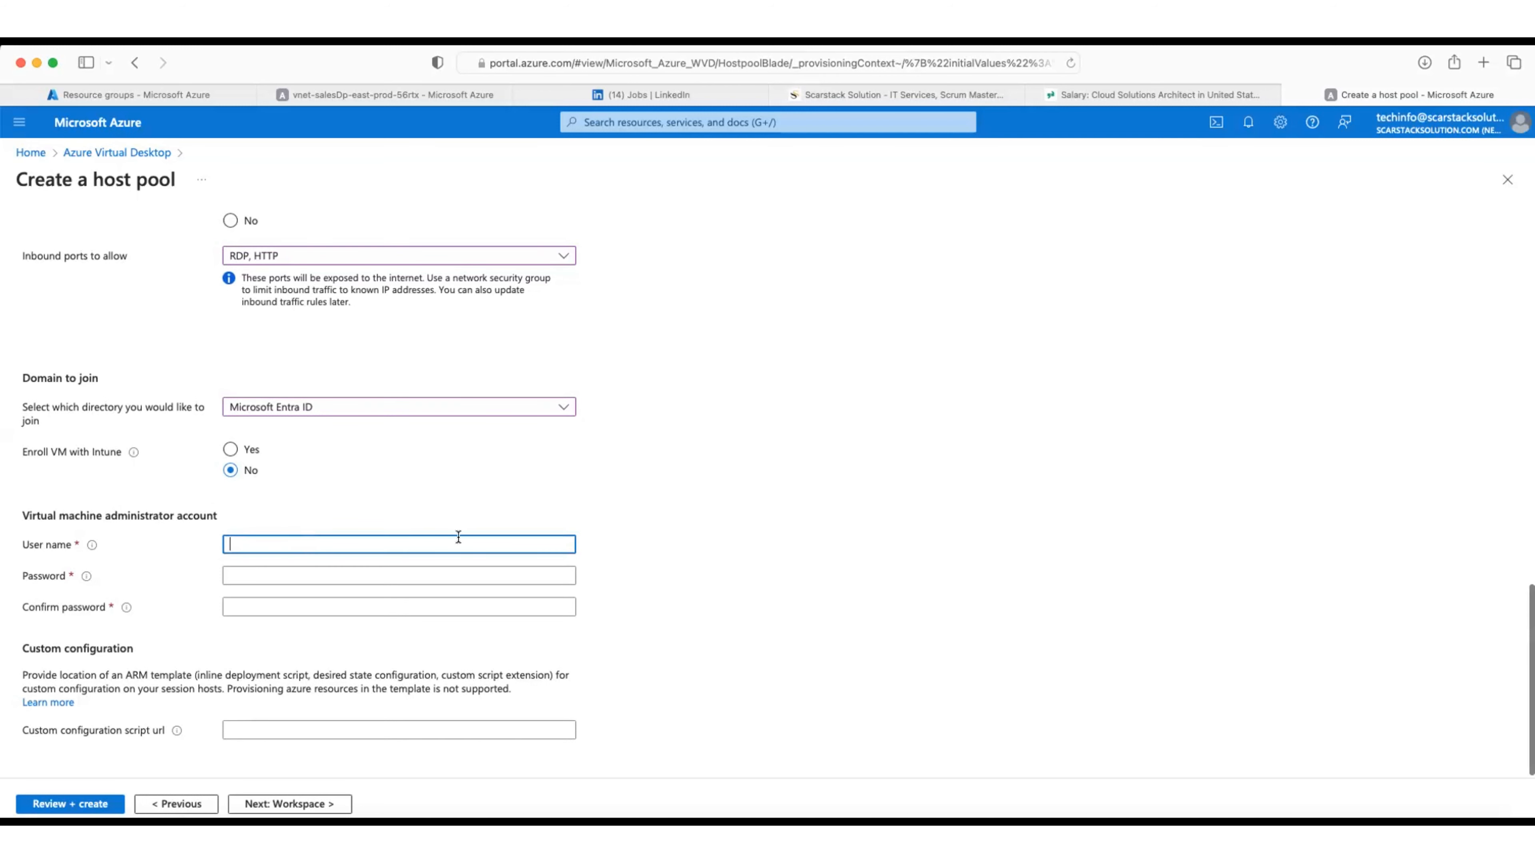
pyautogui.write('us')
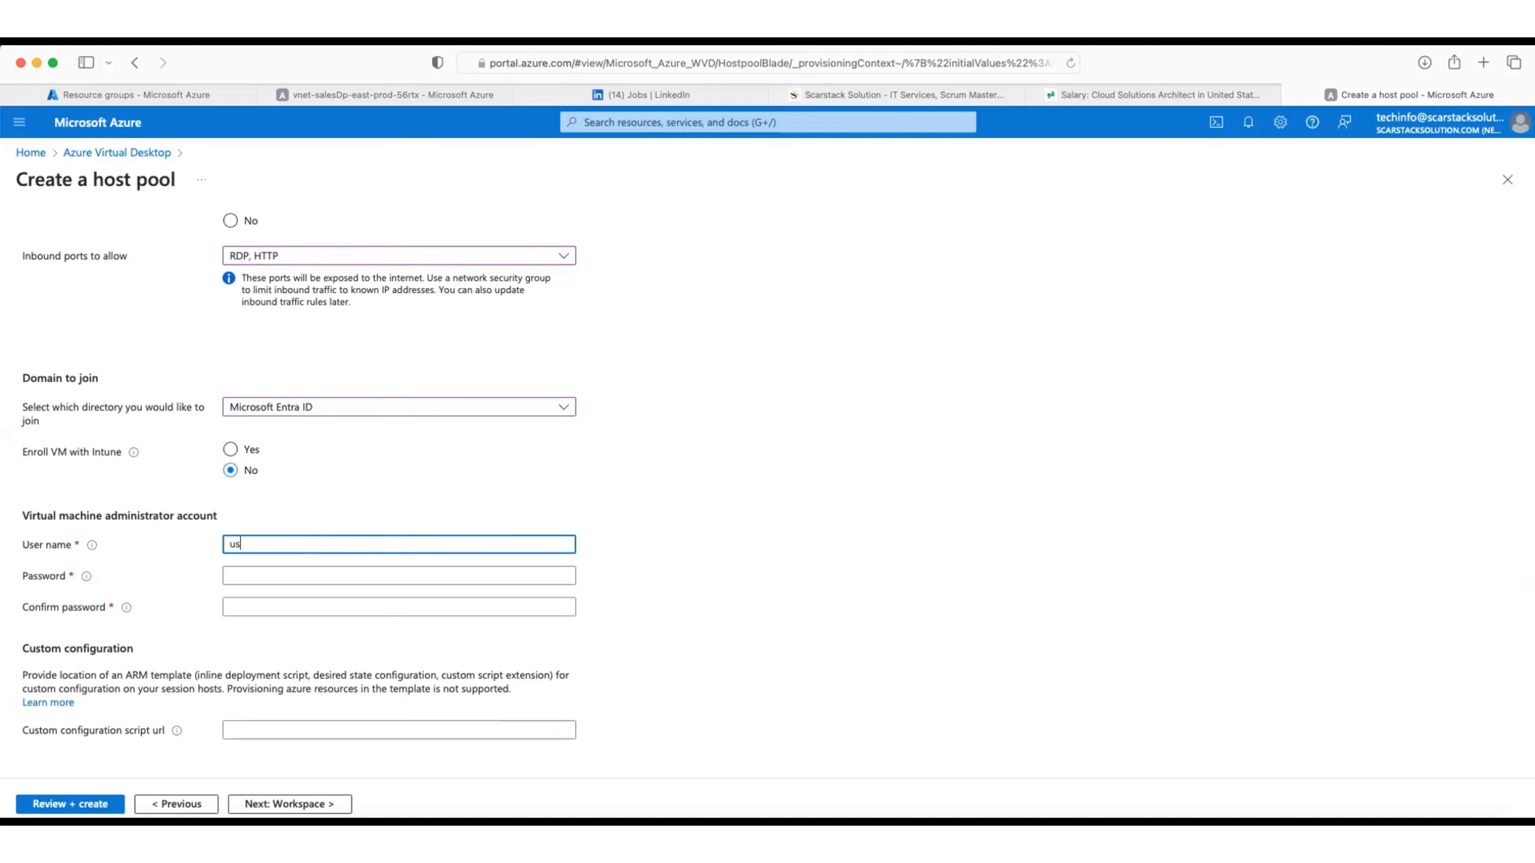
pyautogui.write('eradmin')
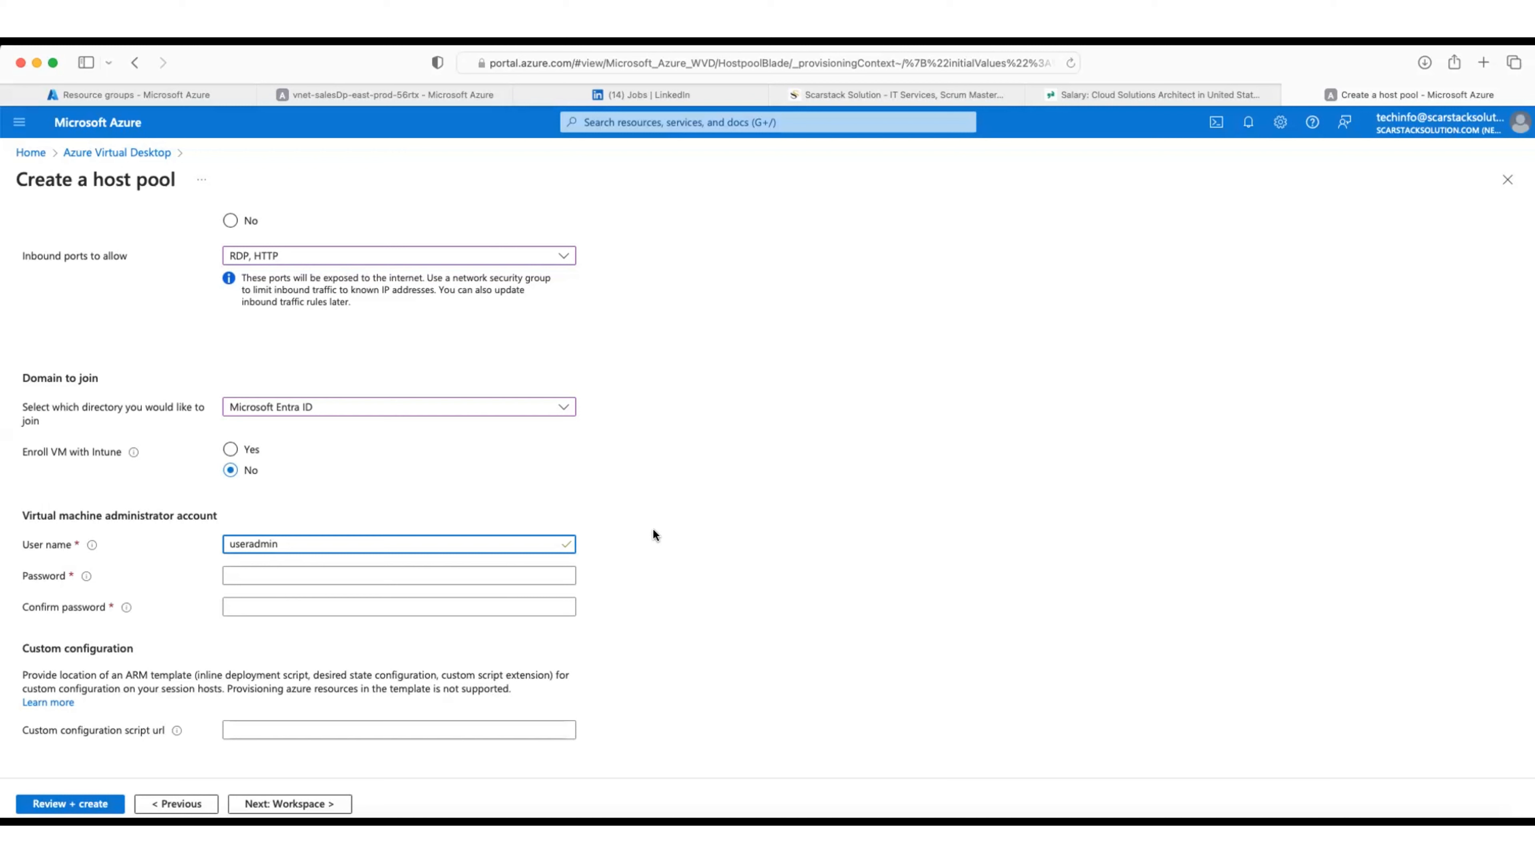
# Step: Enter and confirm the administrator password for the useradmin VM account
pyautogui.click(481, 574)
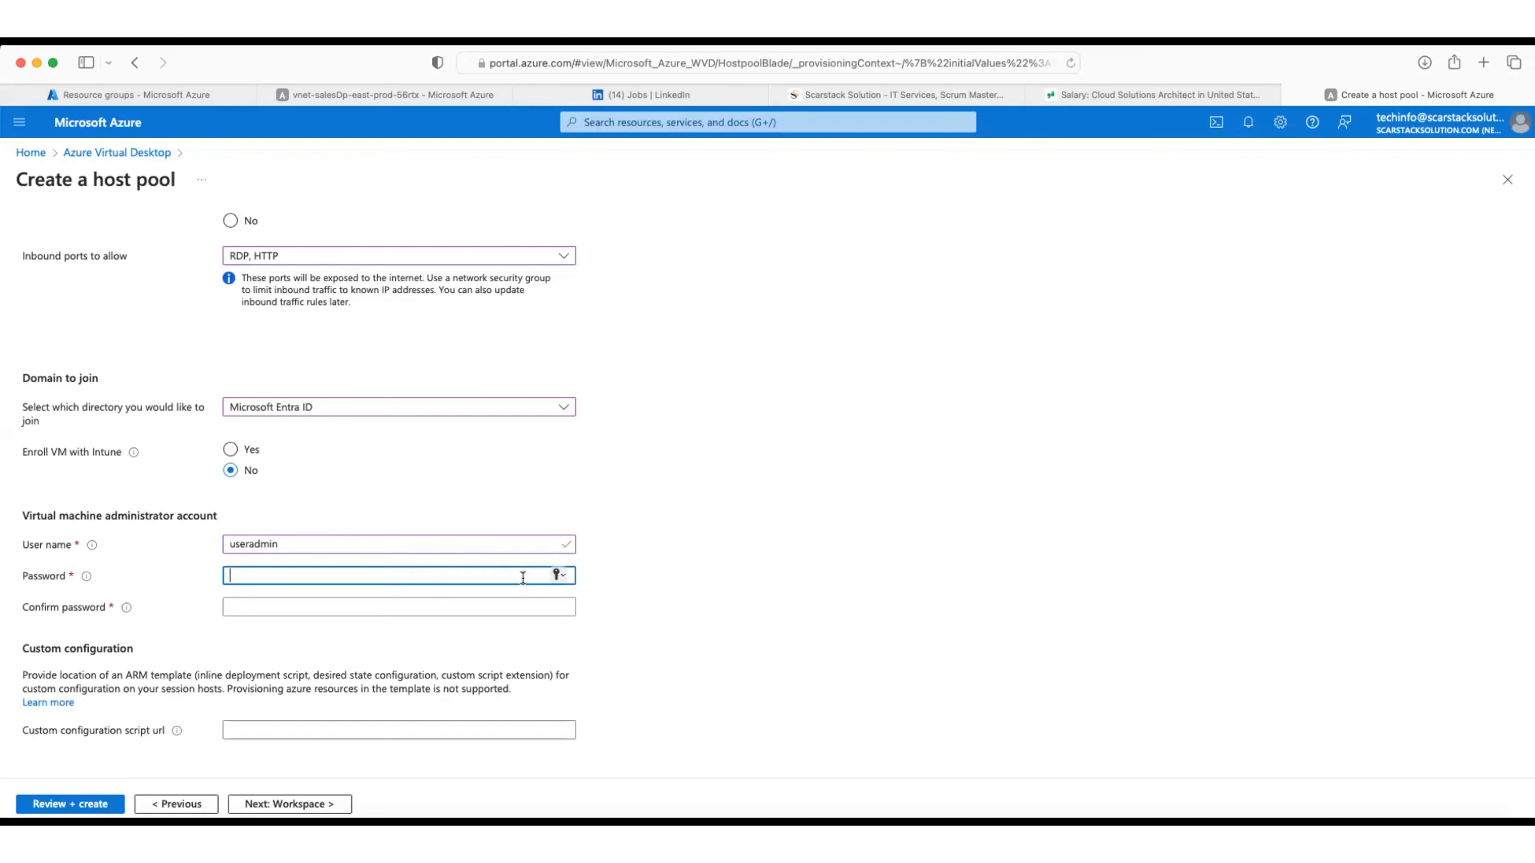
pyautogui.write('Password@123')
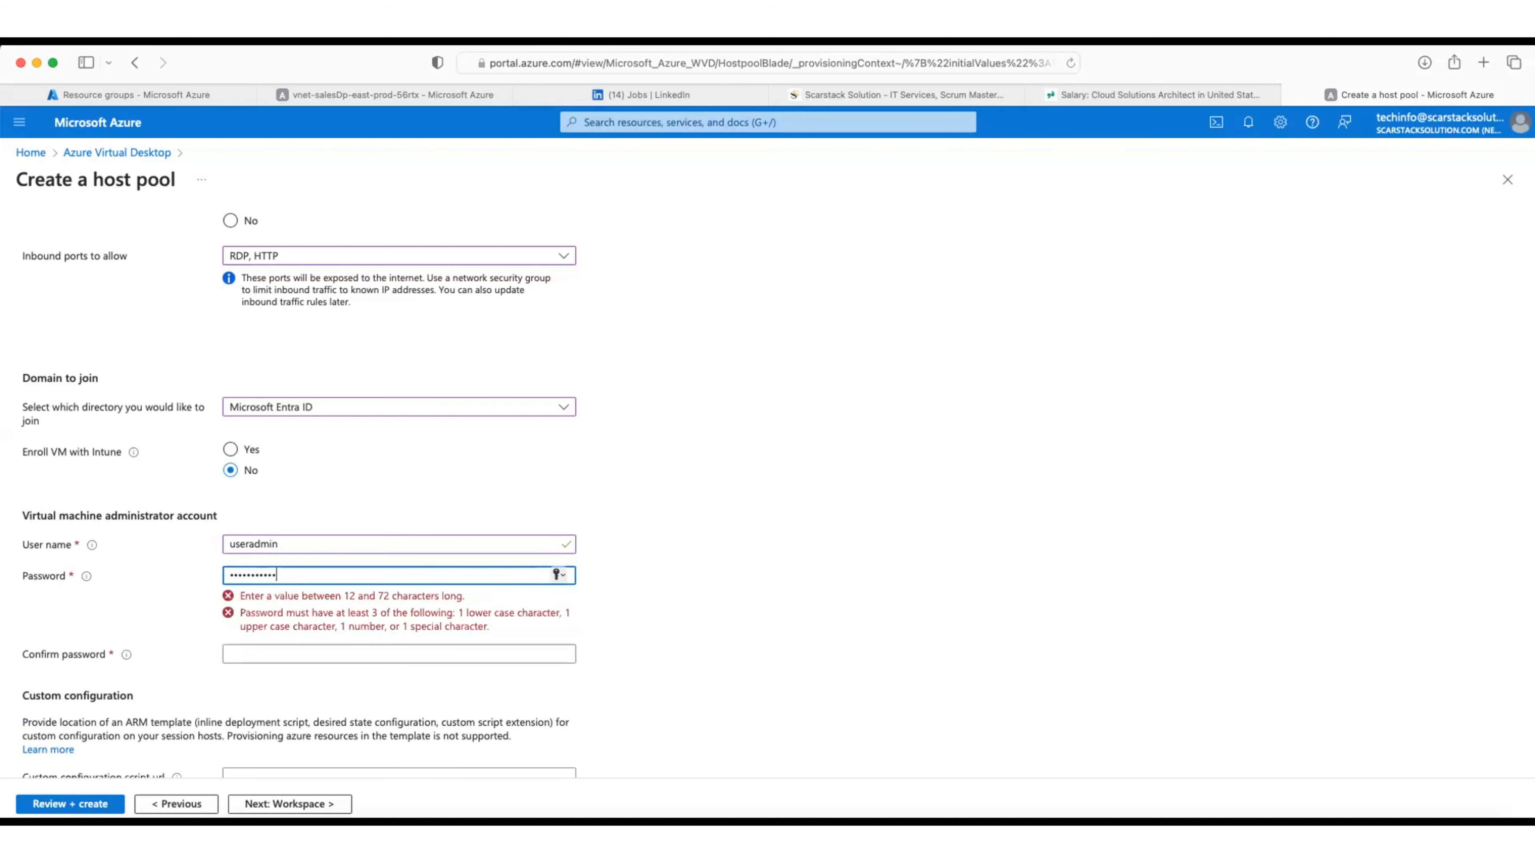
pyautogui.click(497, 604)
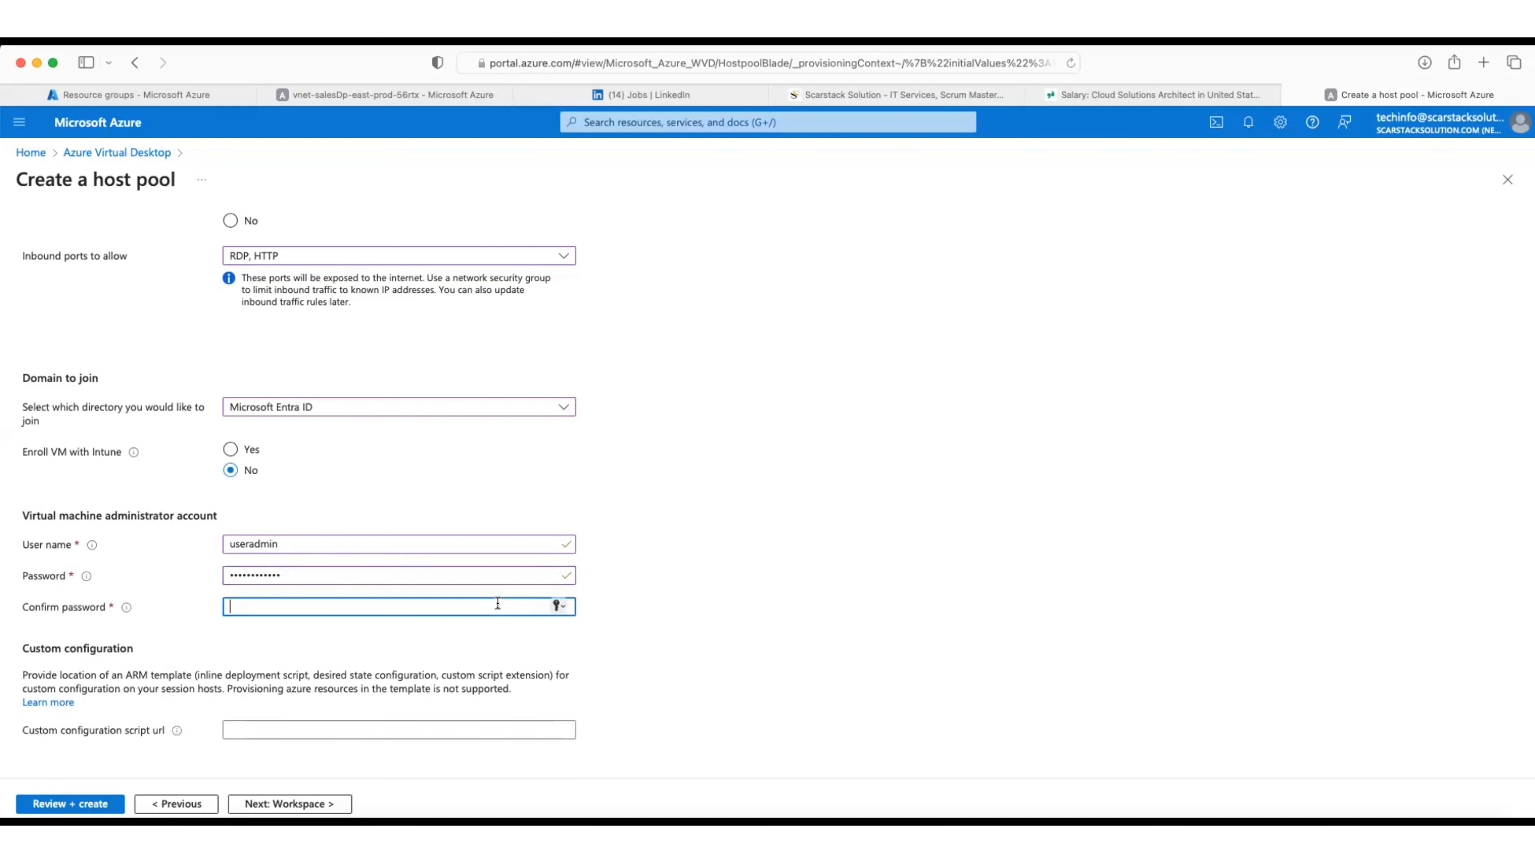
pyautogui.write('Password@123')
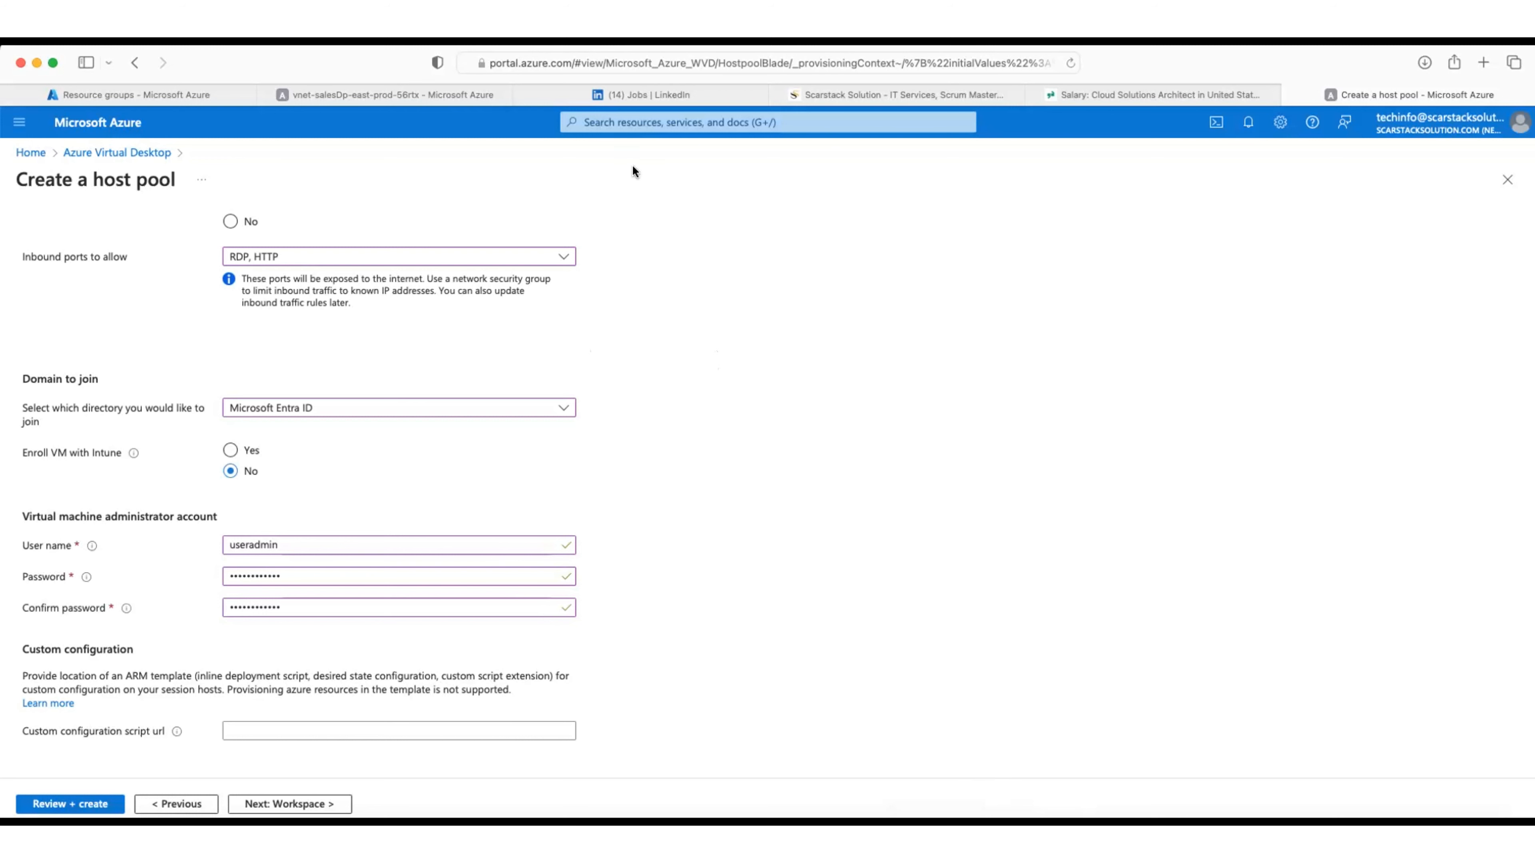
# Step: Leave Microsoft Entra ID selected in the directory dropdown and proceed to the Workspace step
pyautogui.scroll(5, 701, 382)
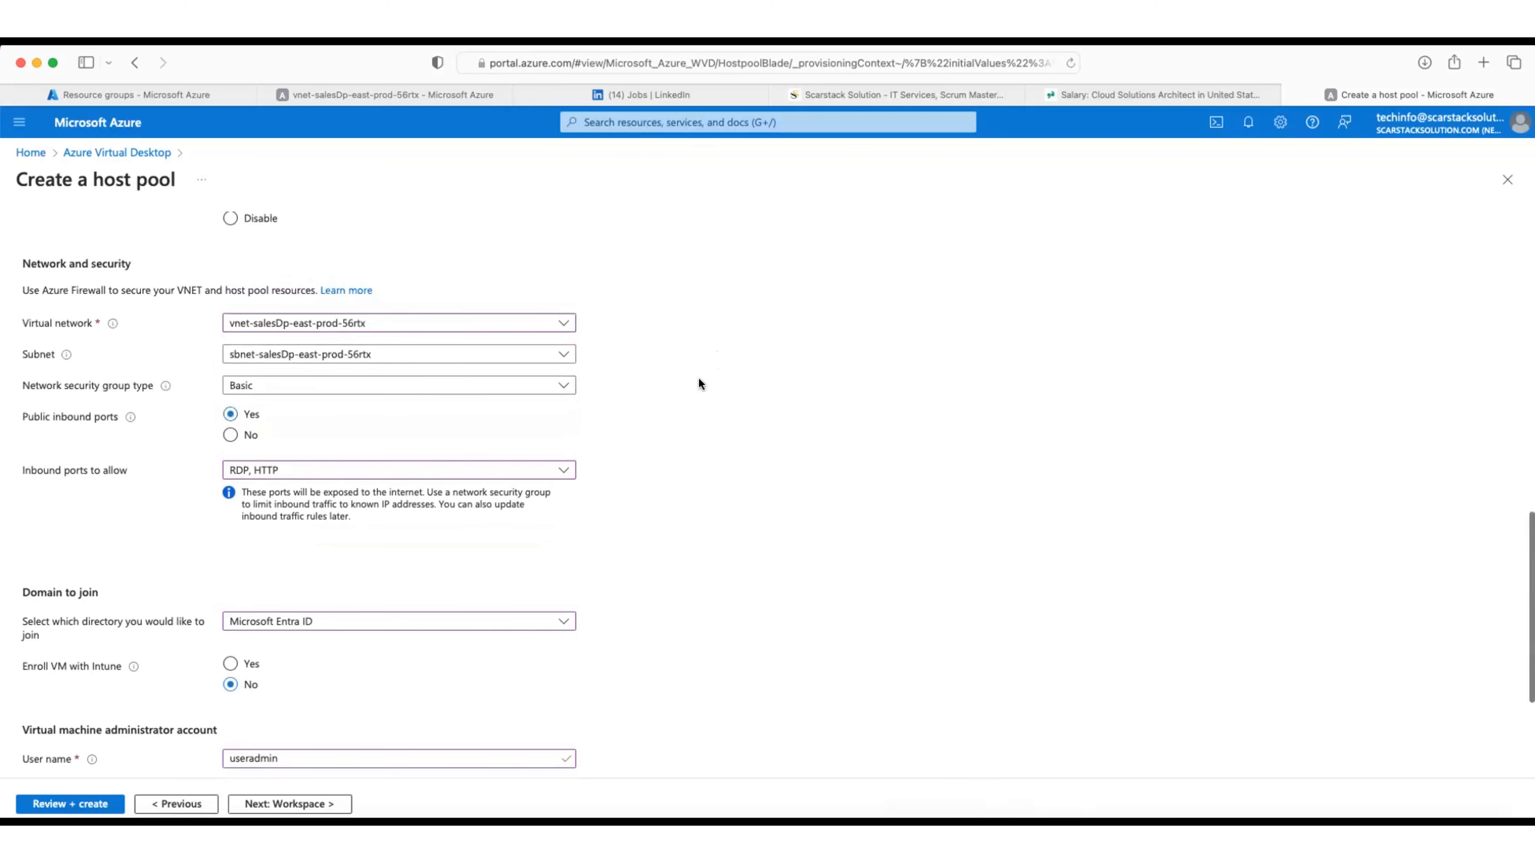
pyautogui.scroll(-5, 699, 383)
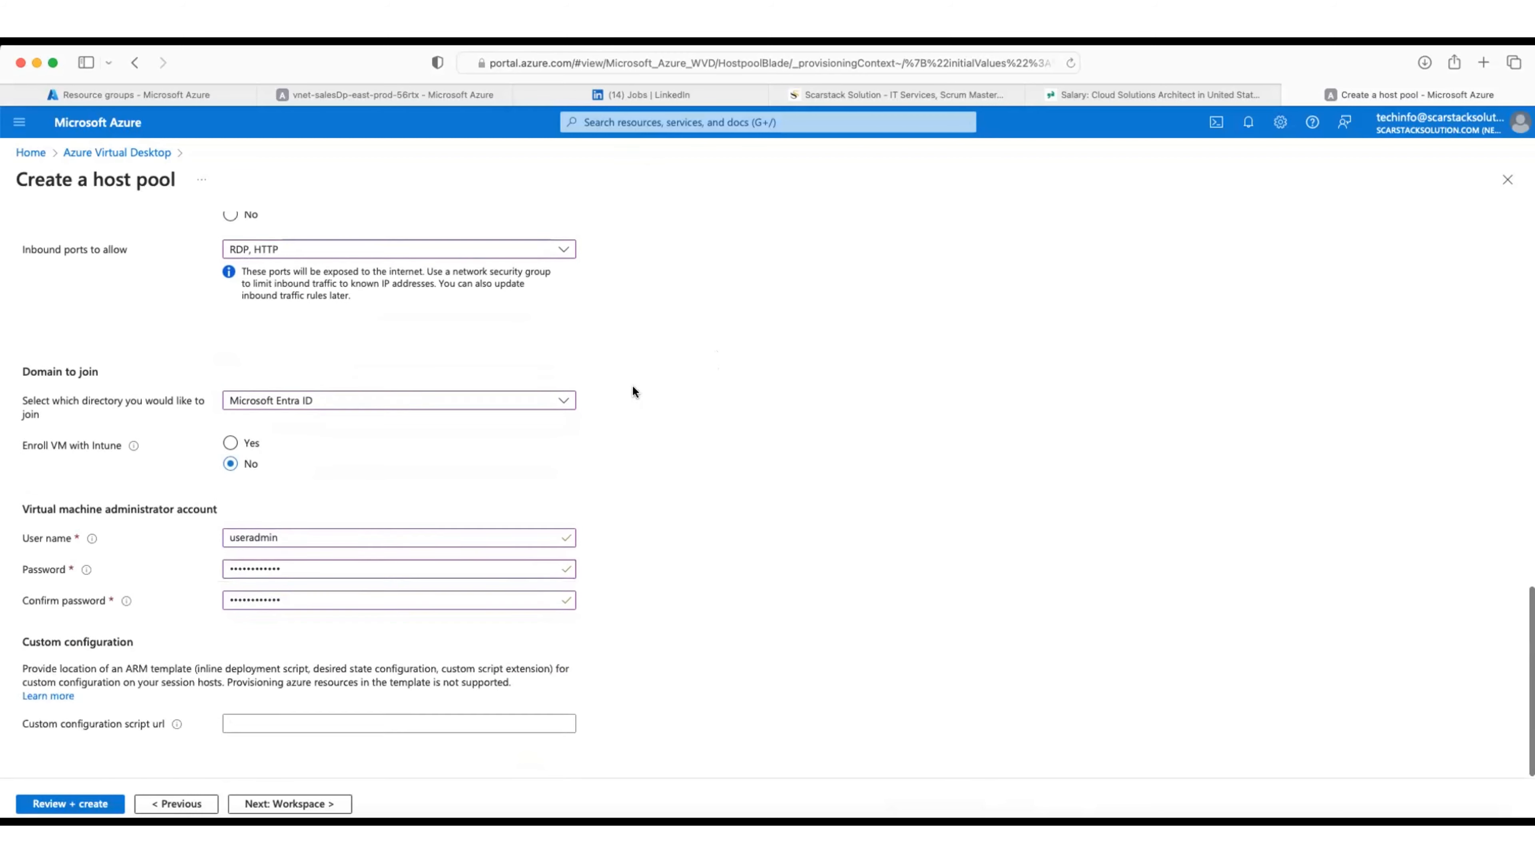
pyautogui.click(526, 407)
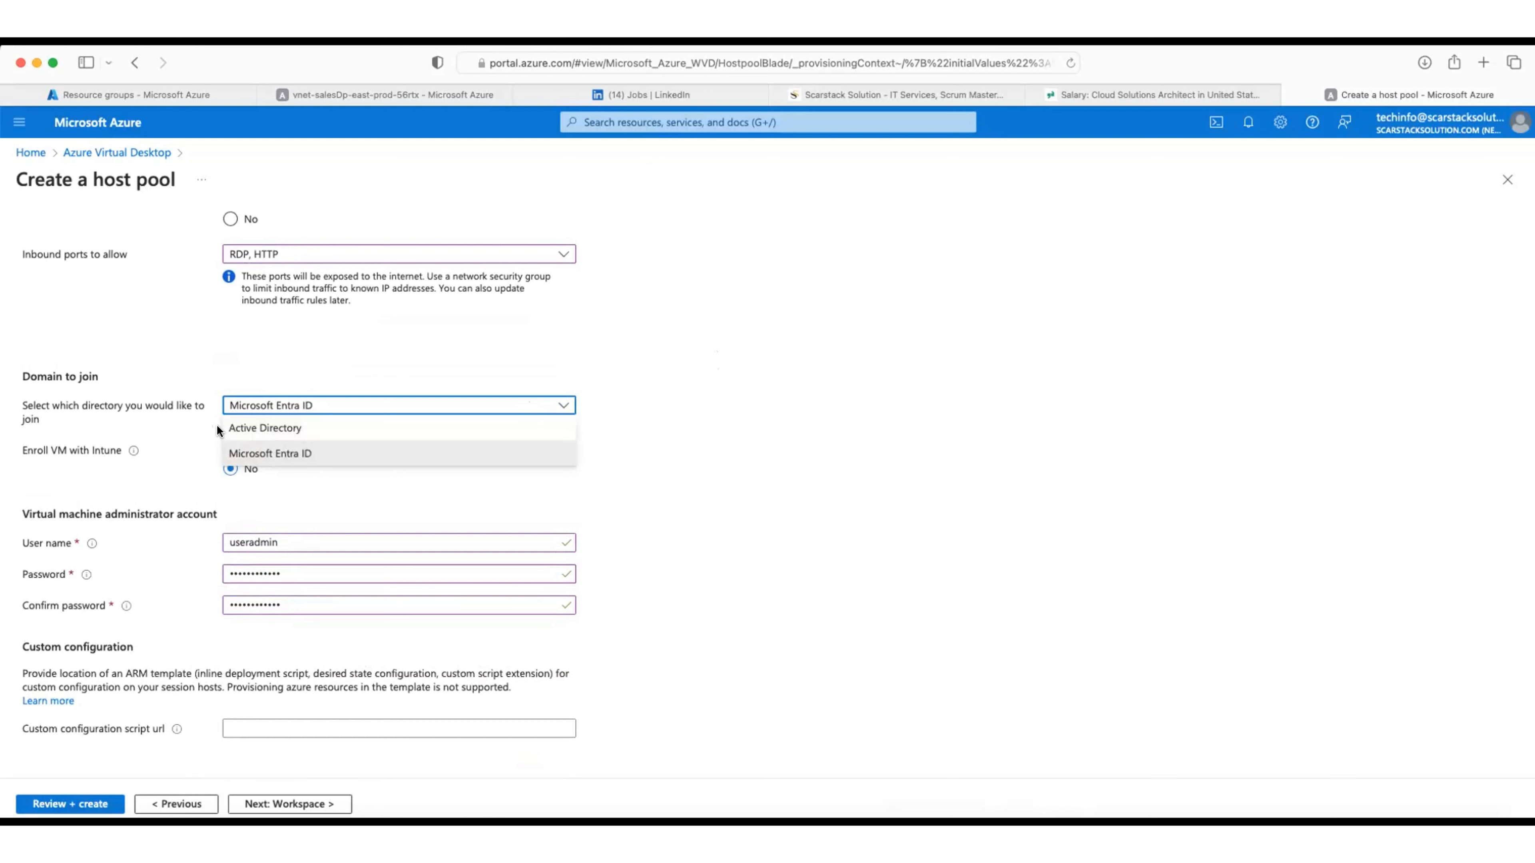
pyautogui.click(804, 432)
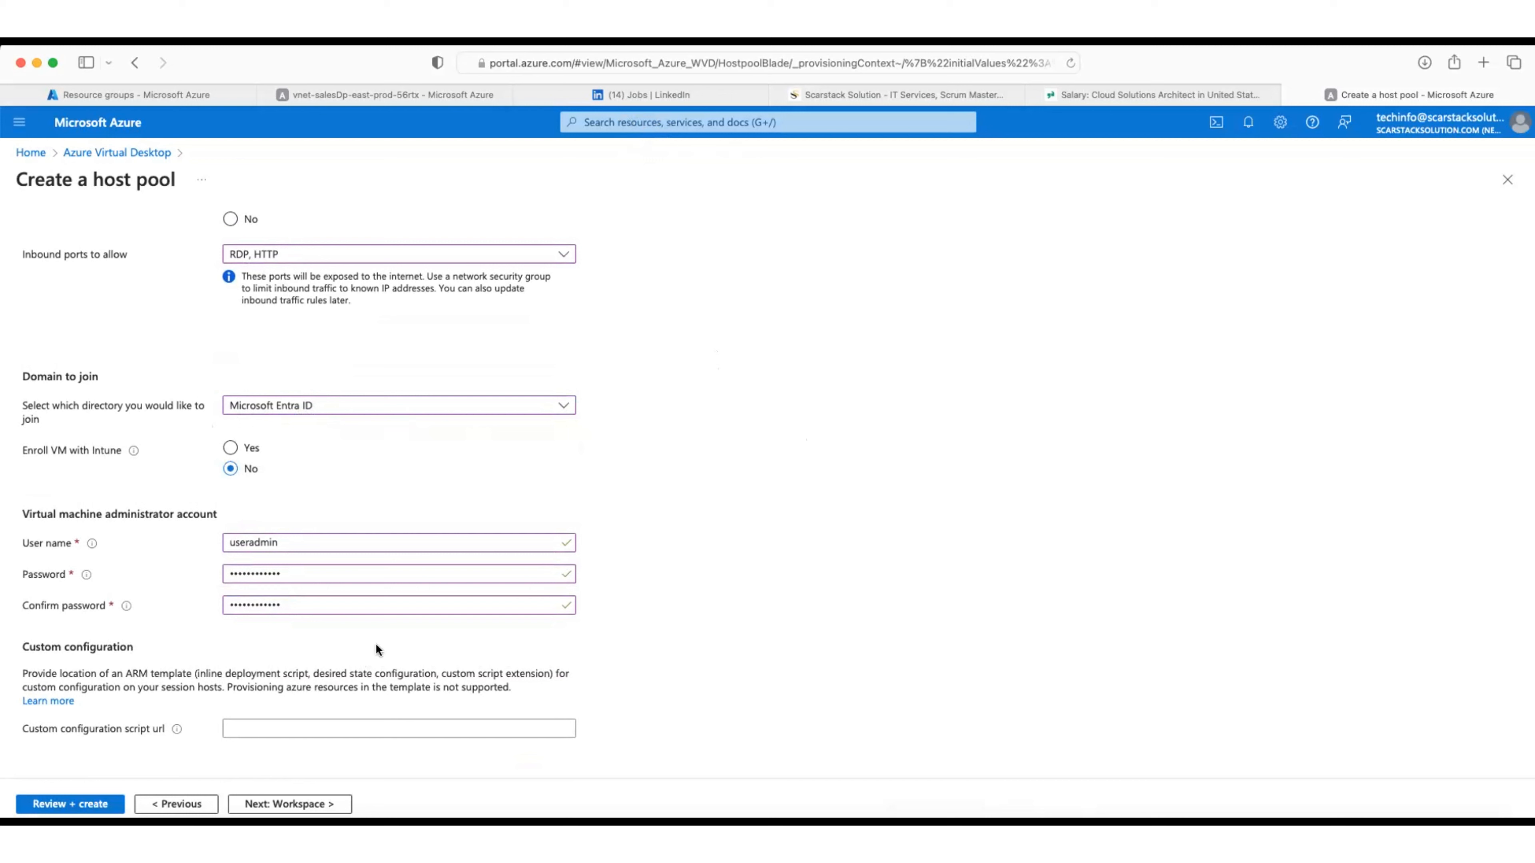
pyautogui.click(277, 804)
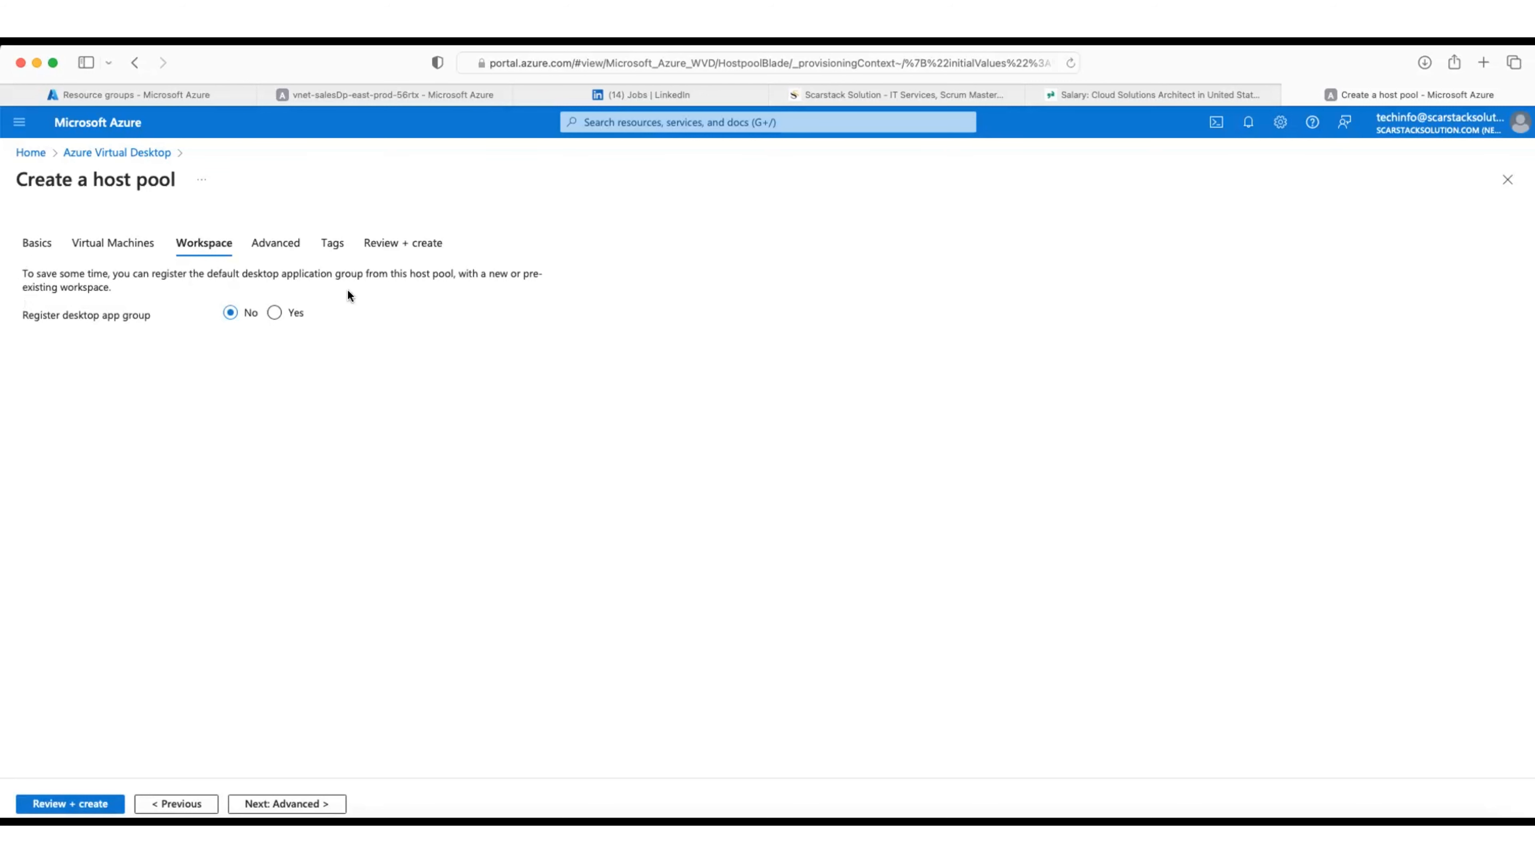
# Step: Register the desktop app group to new workspace wkspc-vrtd-salesDp-east-prod-56rtx and continue to Advanced
pyautogui.click(274, 313)
pyautogui.click(242, 366)
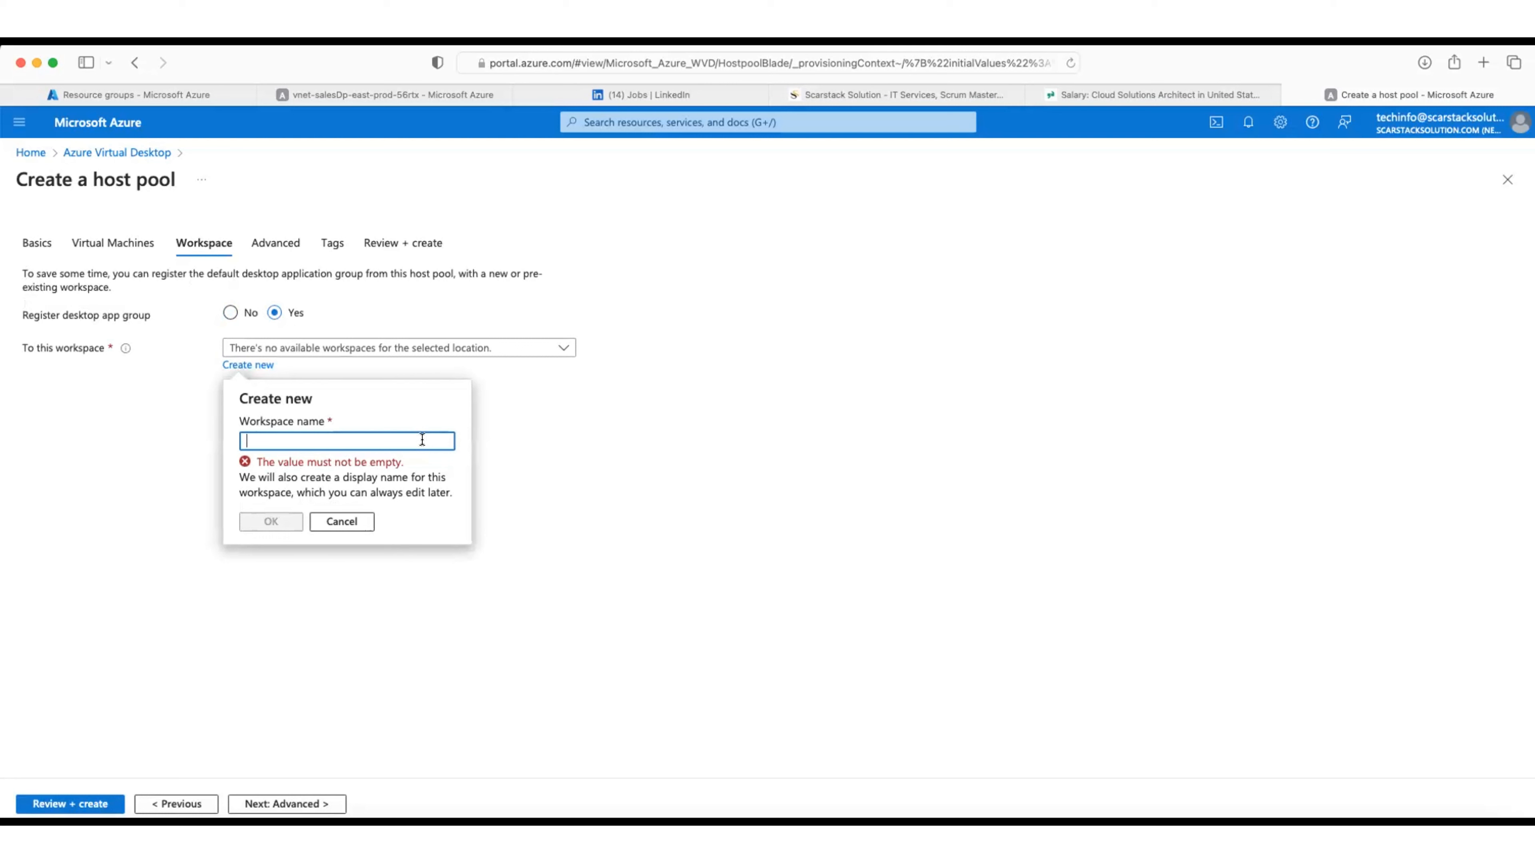
pyautogui.write('wkspc')
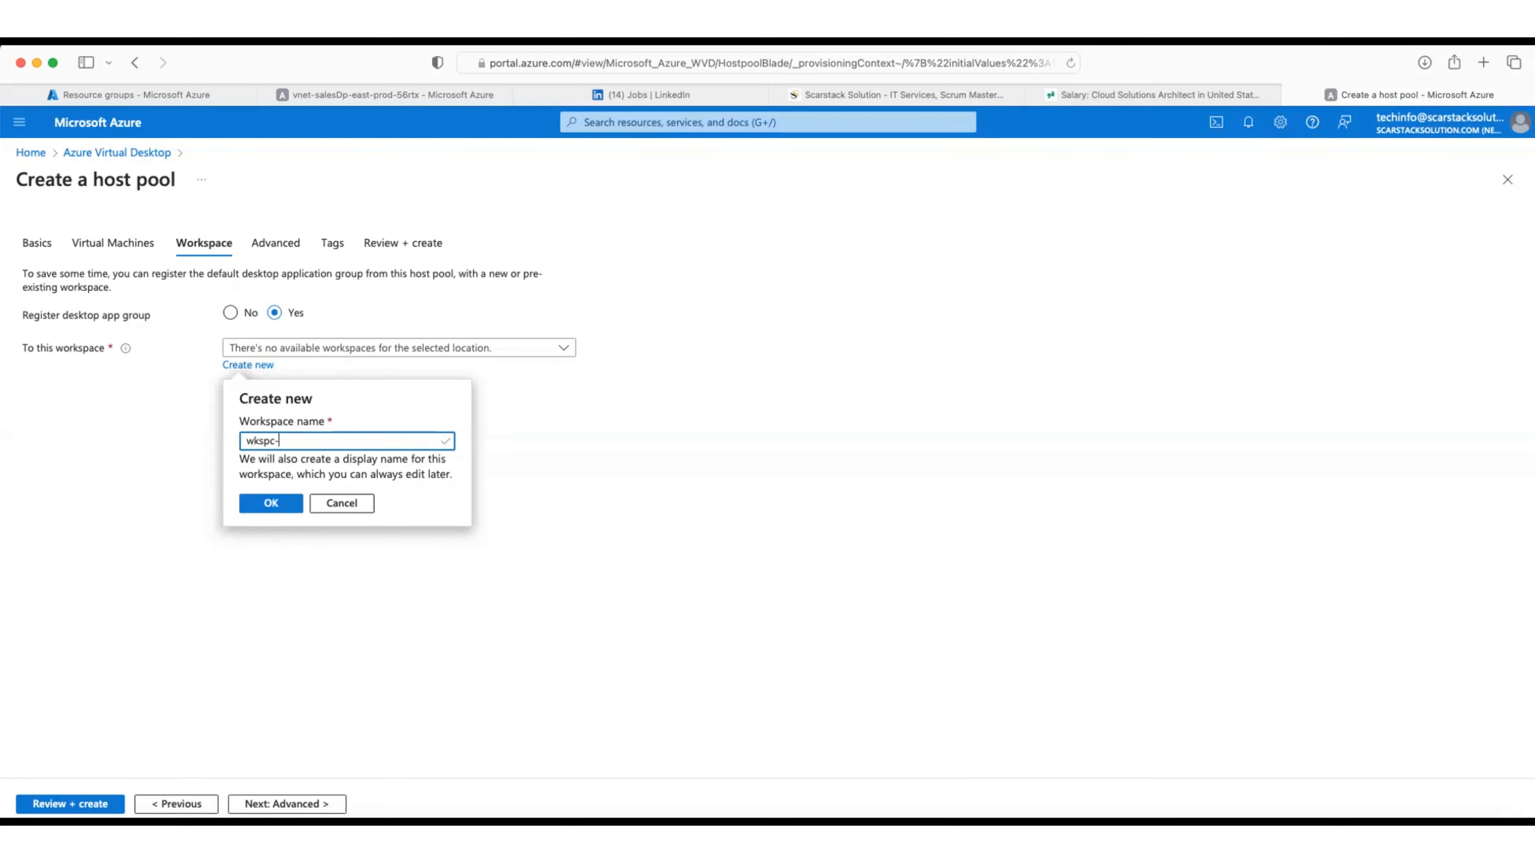
pyautogui.write('-')
pyautogui.write('salesDp-east-prod-56rtx')
pyautogui.moveTo(244, 440); pyautogui.dragTo(390, 440)
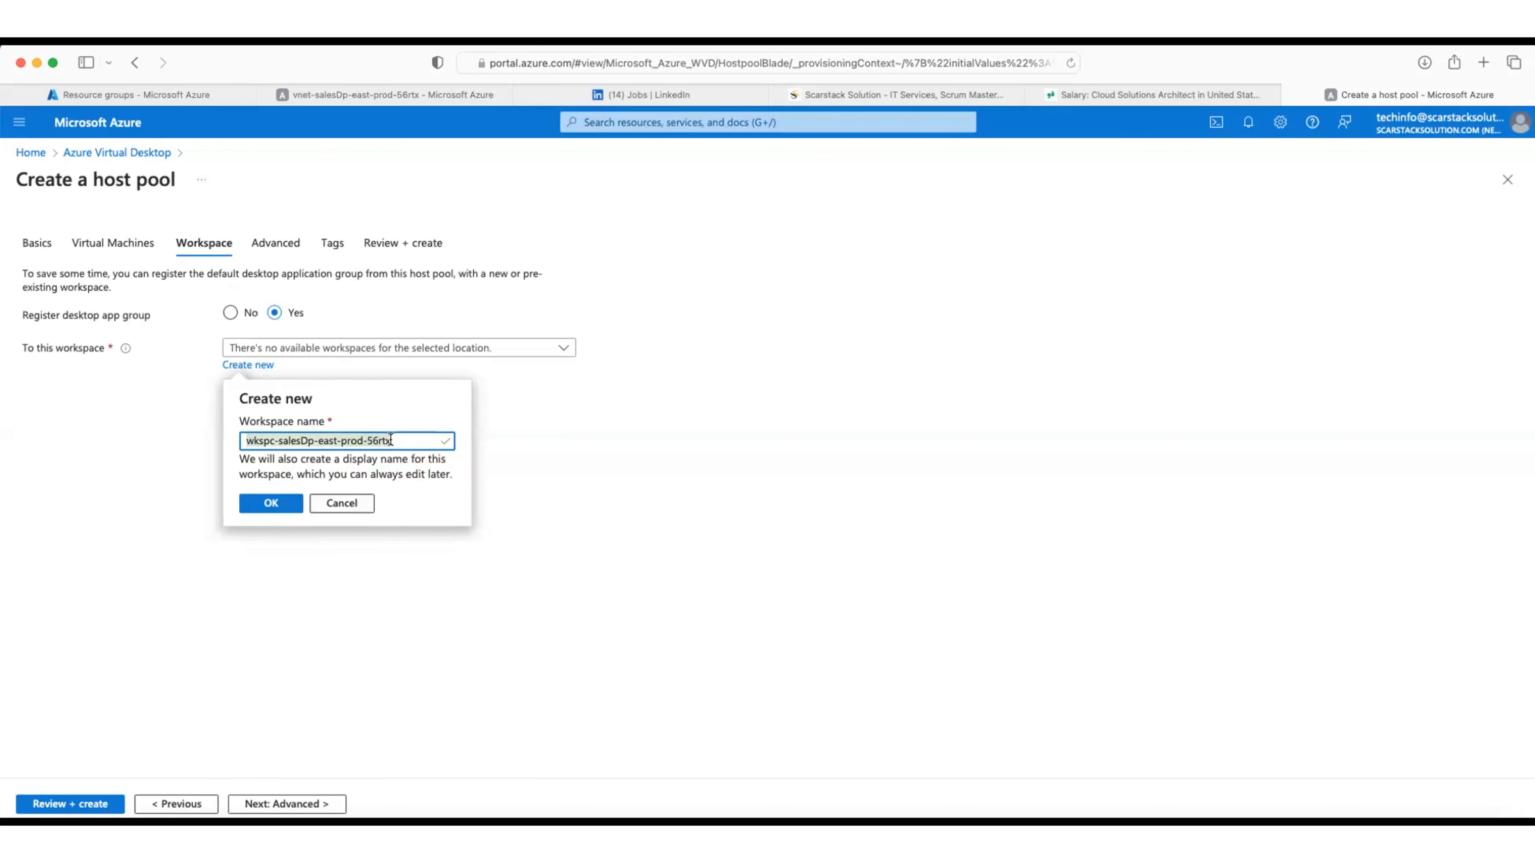
pyautogui.click(390, 440)
pyautogui.click(279, 440)
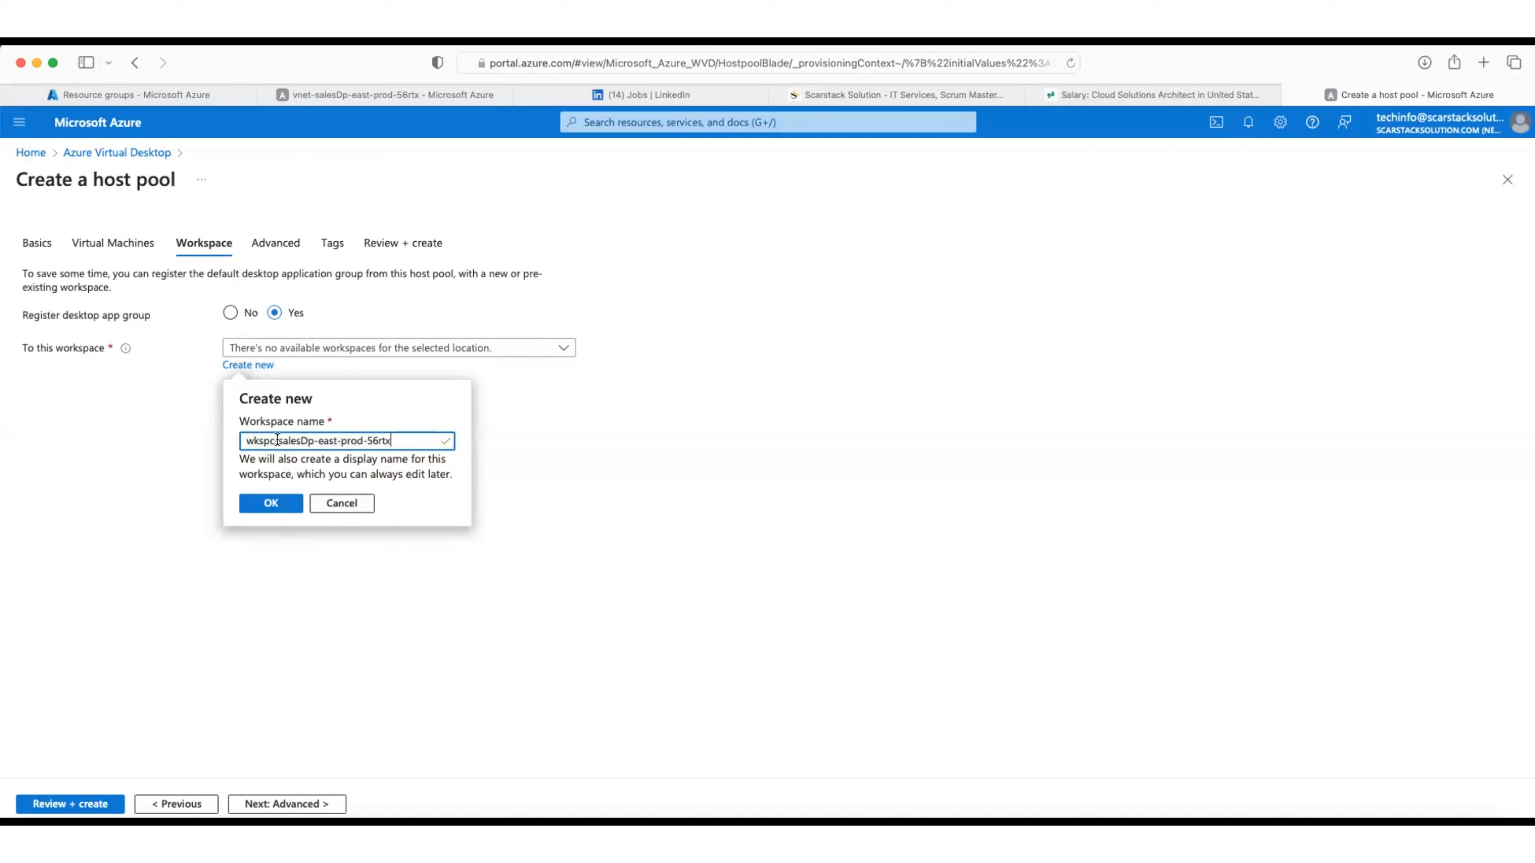
pyautogui.write('vrtd-')
pyautogui.click(270, 505)
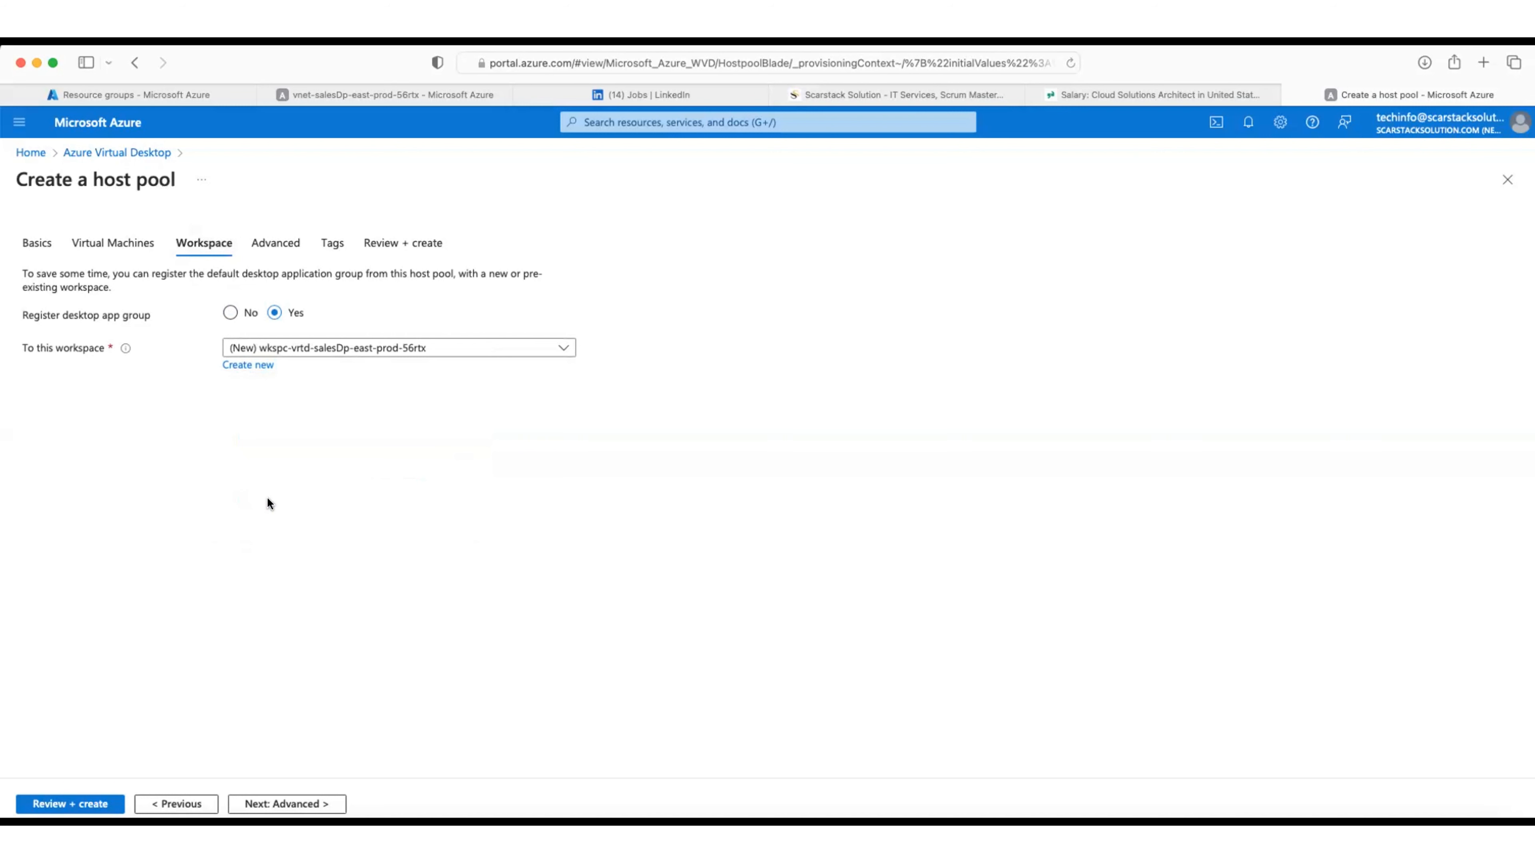
pyautogui.click(279, 805)
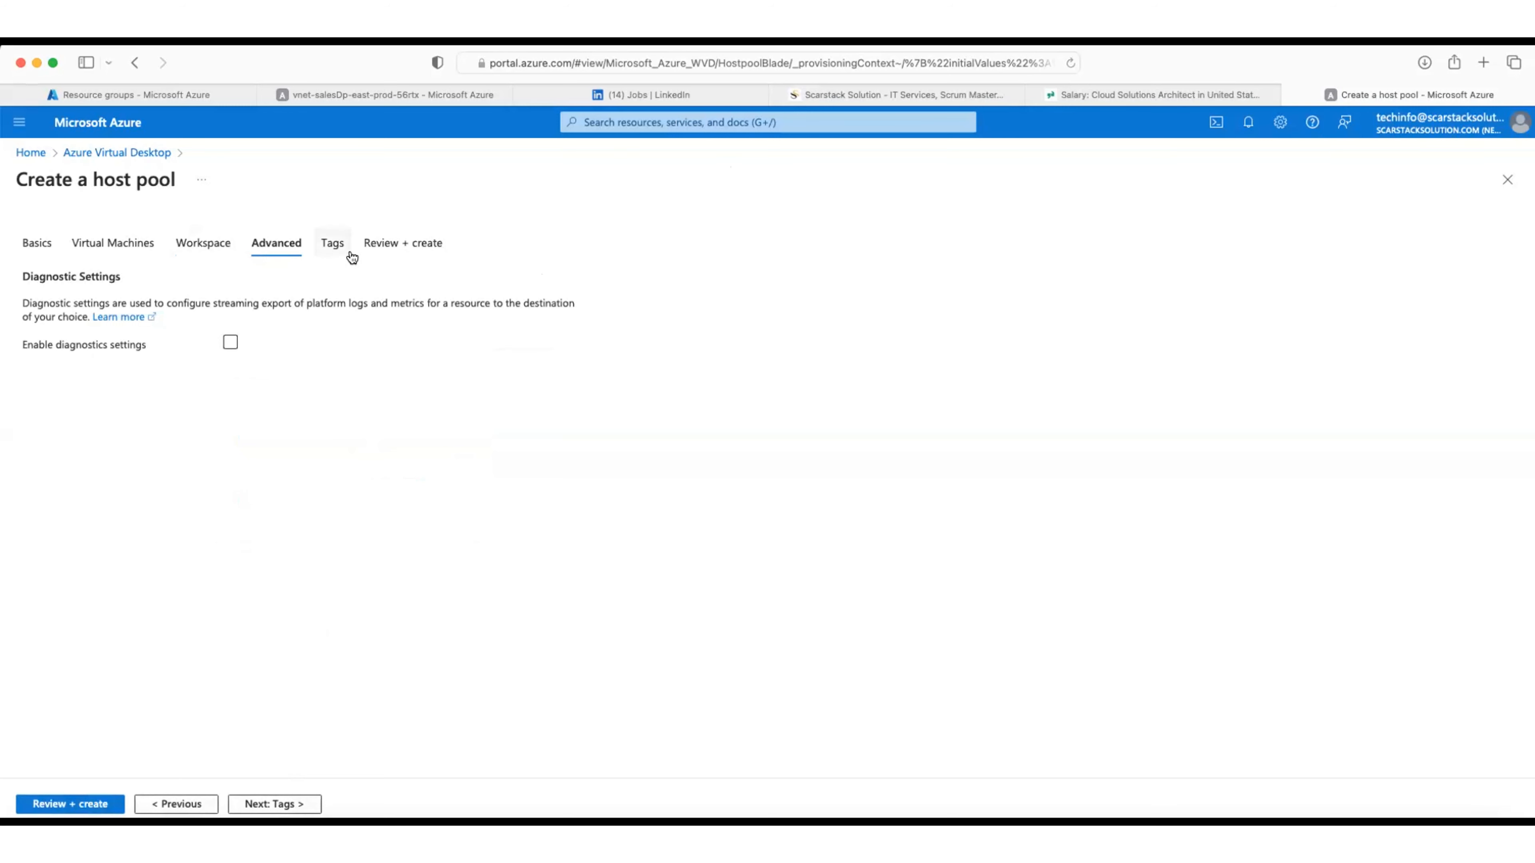
# Step: Add host pool tags Department: Marketing and Environment: Production
pyautogui.click(332, 243)
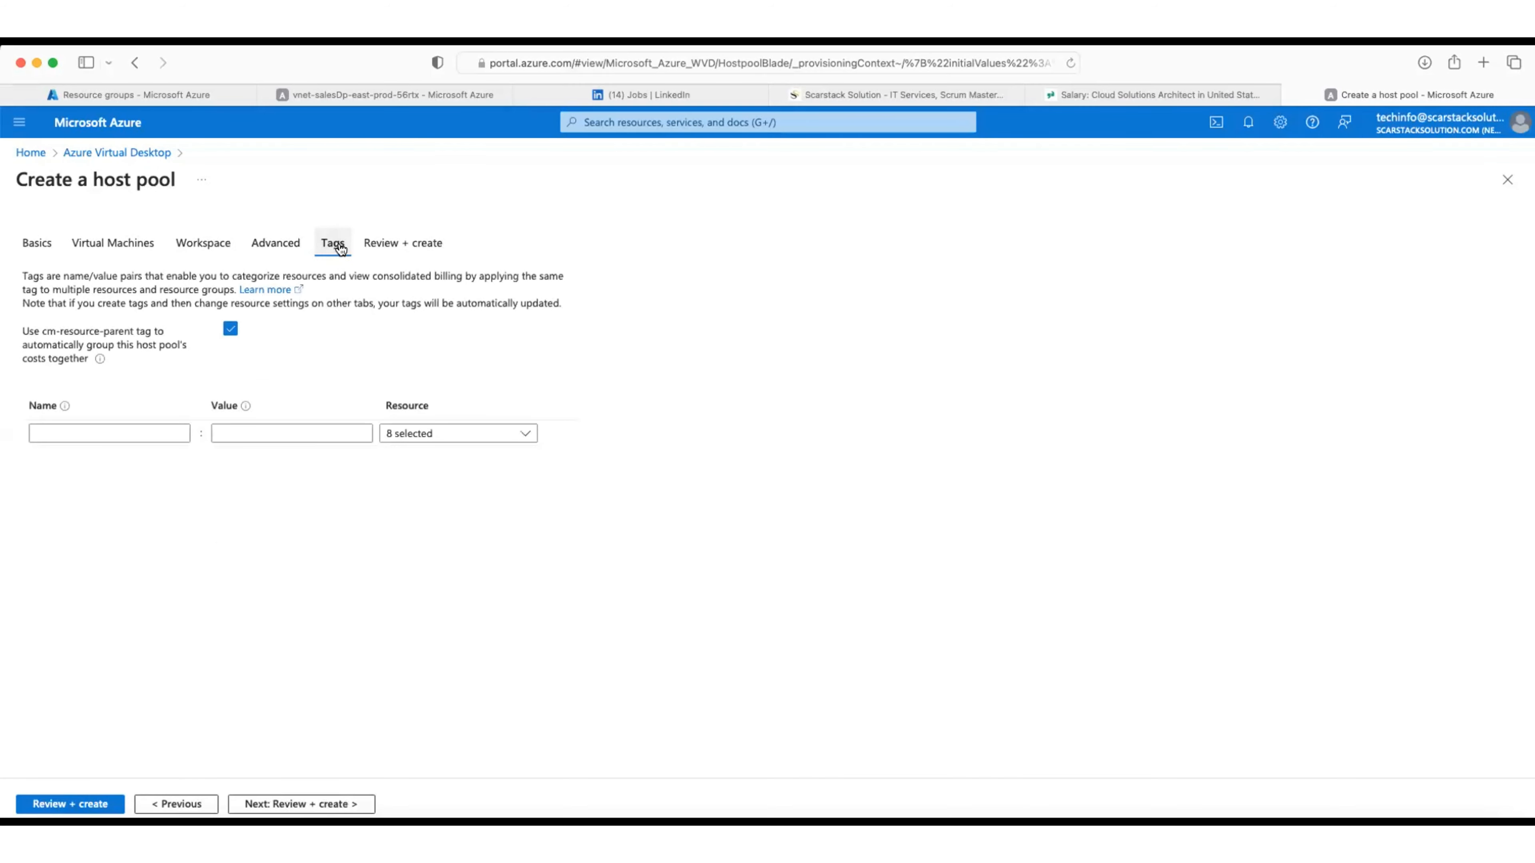
pyautogui.click(164, 432)
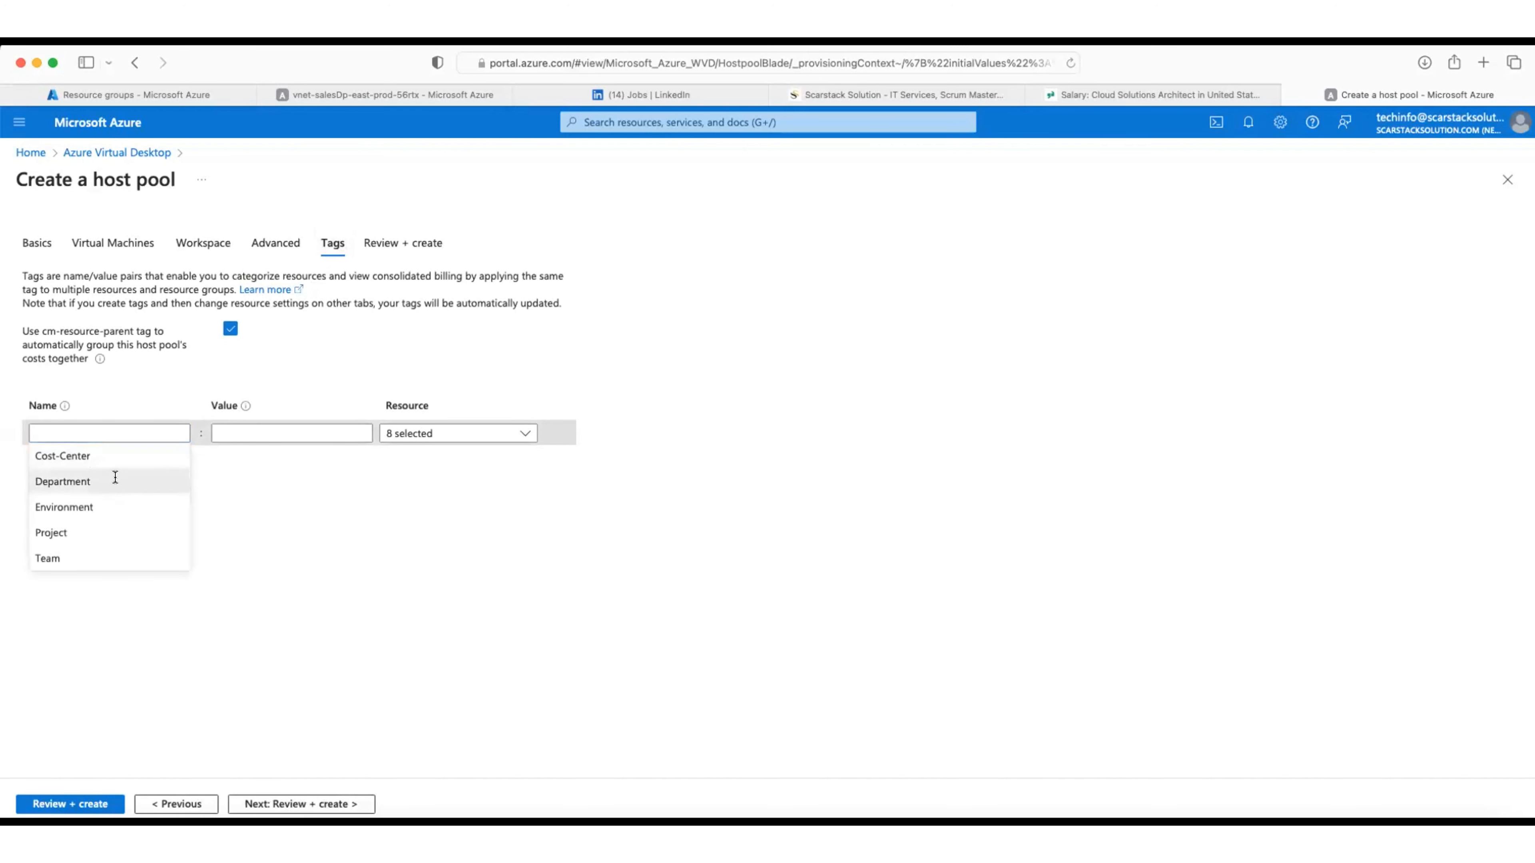
pyautogui.click(112, 481)
pyautogui.click(250, 427)
pyautogui.click(239, 452)
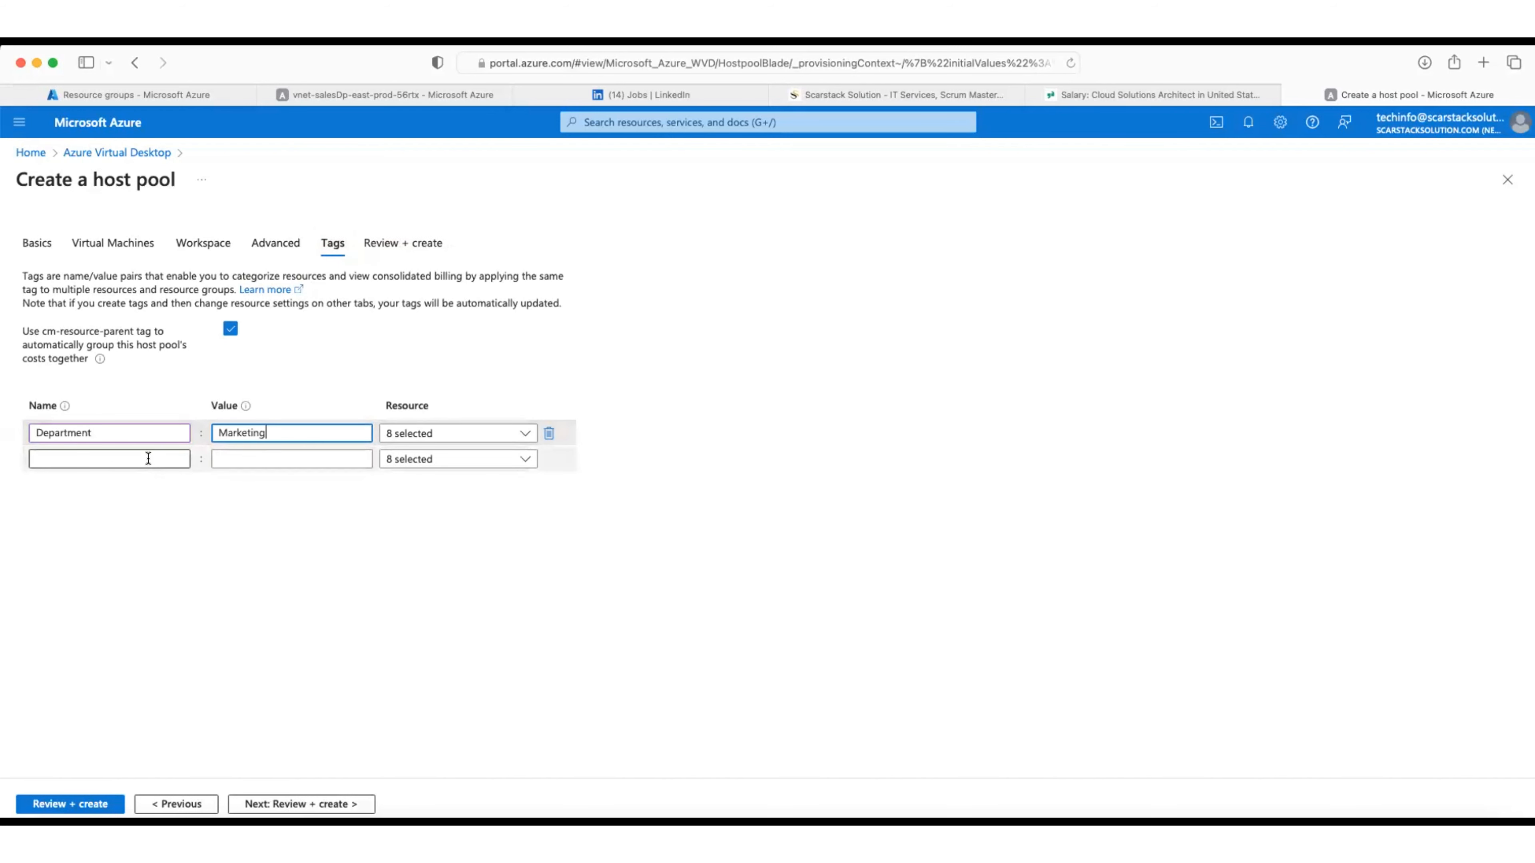
pyautogui.click(151, 458)
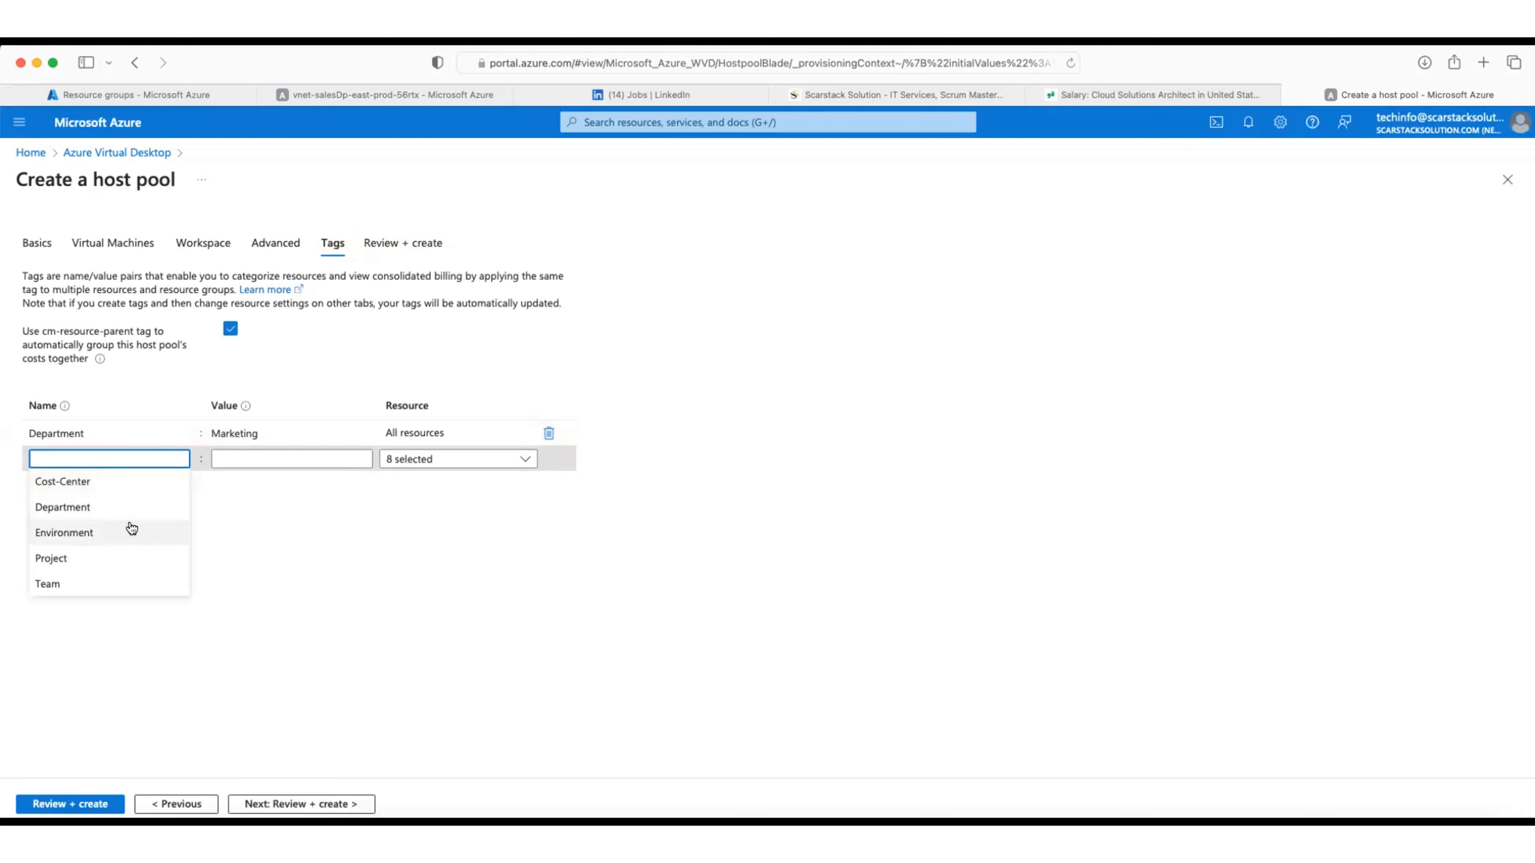
pyautogui.click(131, 528)
pyautogui.click(226, 460)
pyautogui.click(232, 484)
# Step: Add tags Cost-Center: CST-PR48MG, Project: EcoEnergy and Team: NonProfitAppDev
pyautogui.click(156, 485)
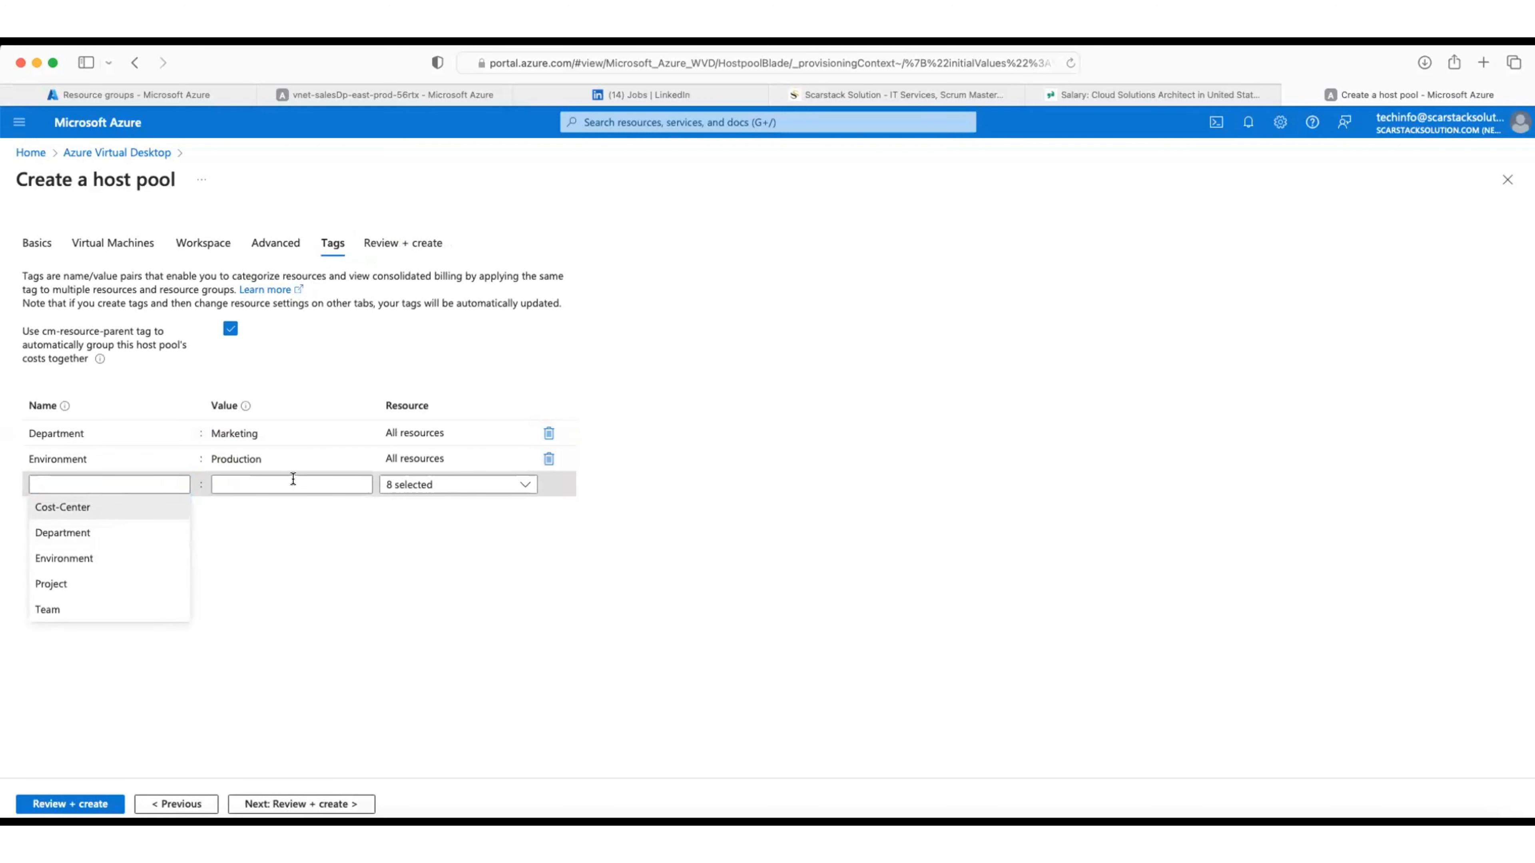
pyautogui.click(62, 506)
pyautogui.click(266, 484)
pyautogui.click(264, 507)
pyautogui.click(126, 509)
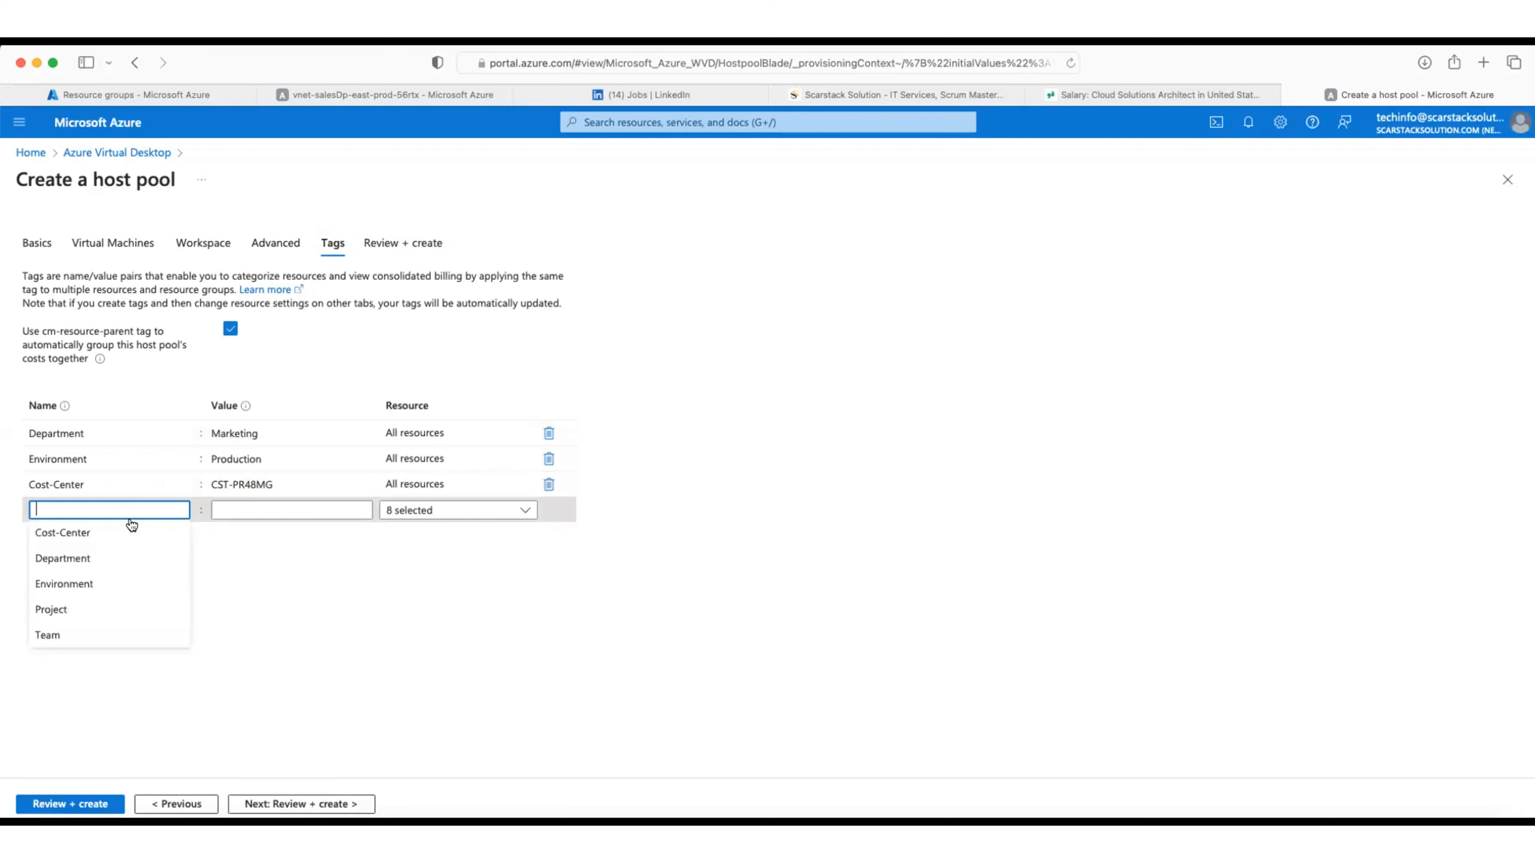
pyautogui.click(134, 607)
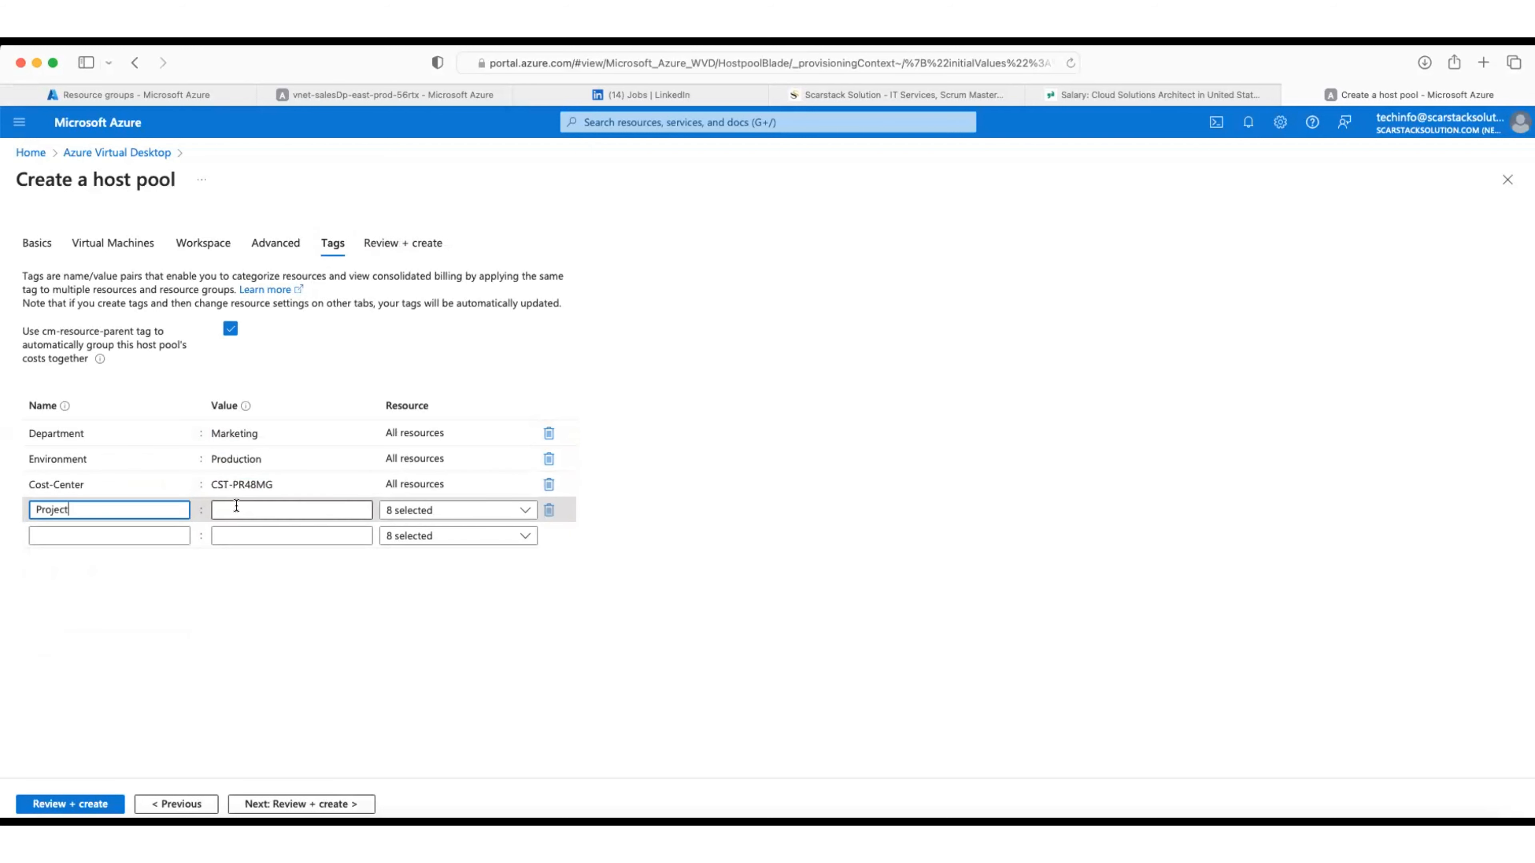
pyautogui.click(236, 506)
pyautogui.click(237, 530)
pyautogui.click(124, 536)
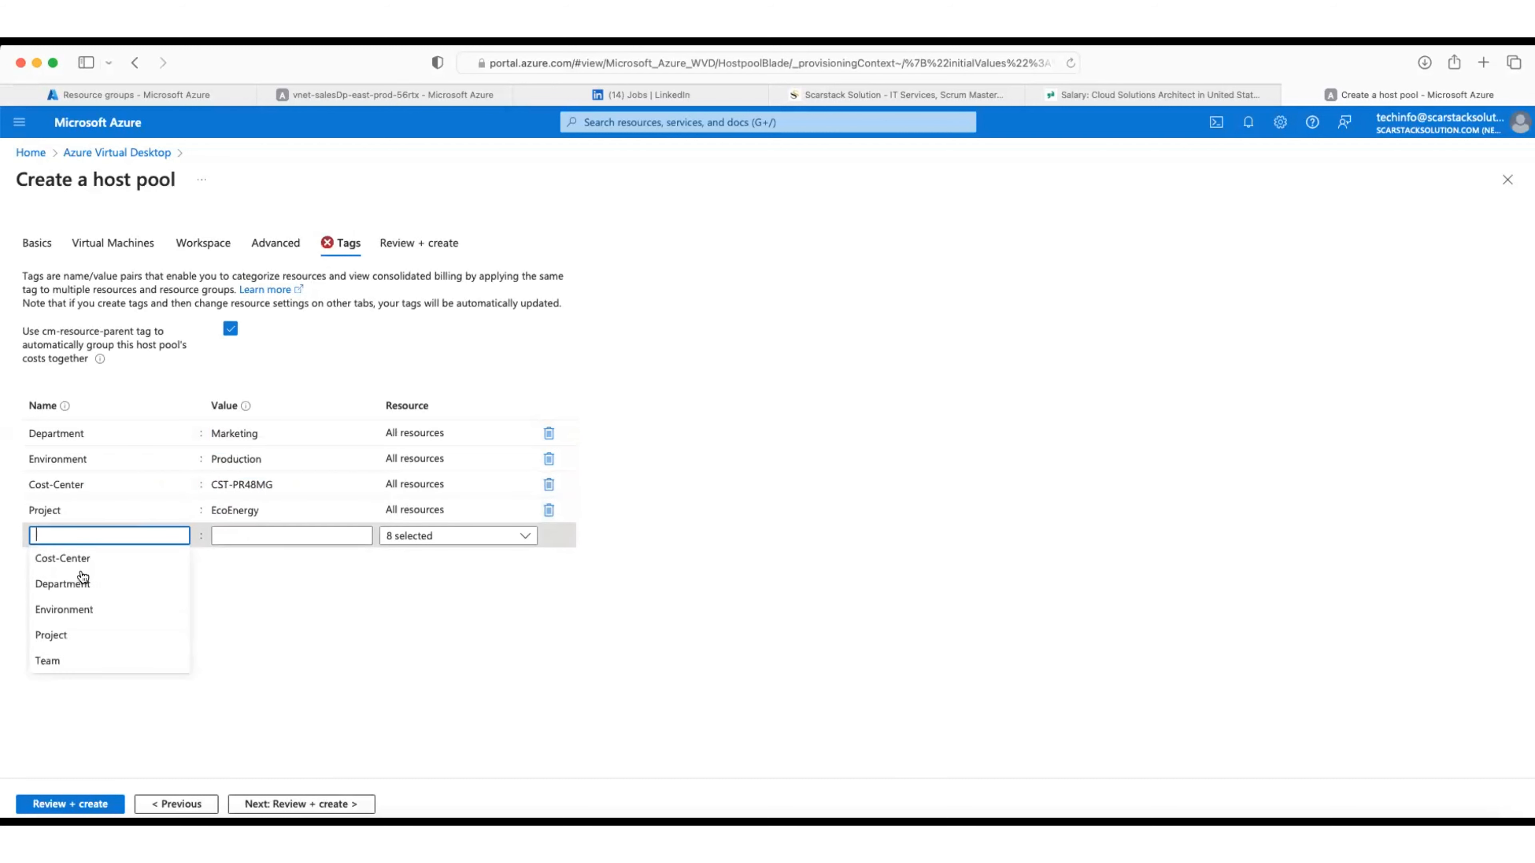
pyautogui.click(145, 661)
pyautogui.click(240, 536)
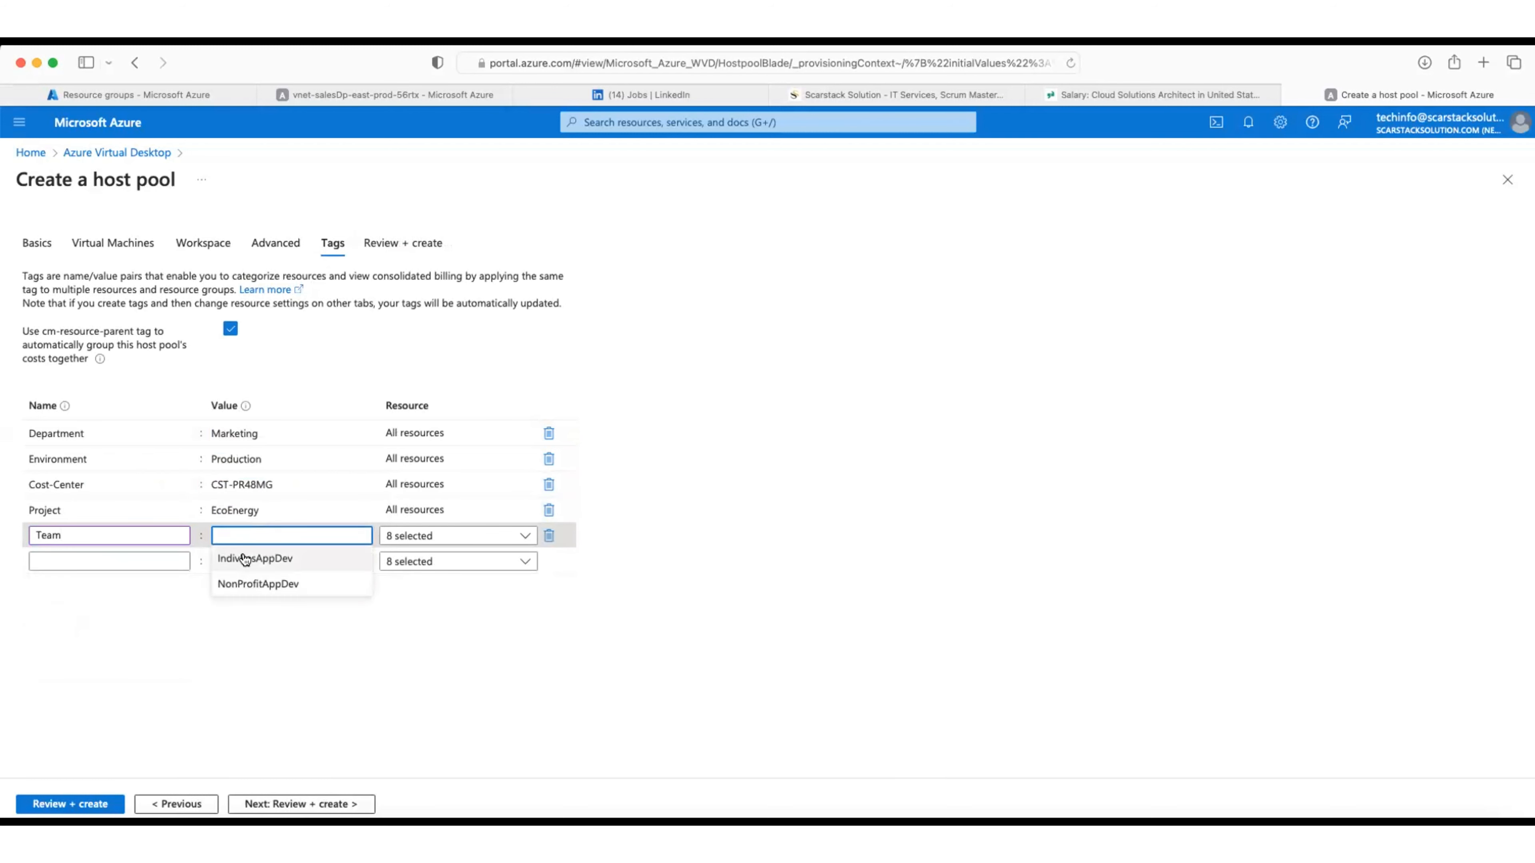
pyautogui.click(244, 583)
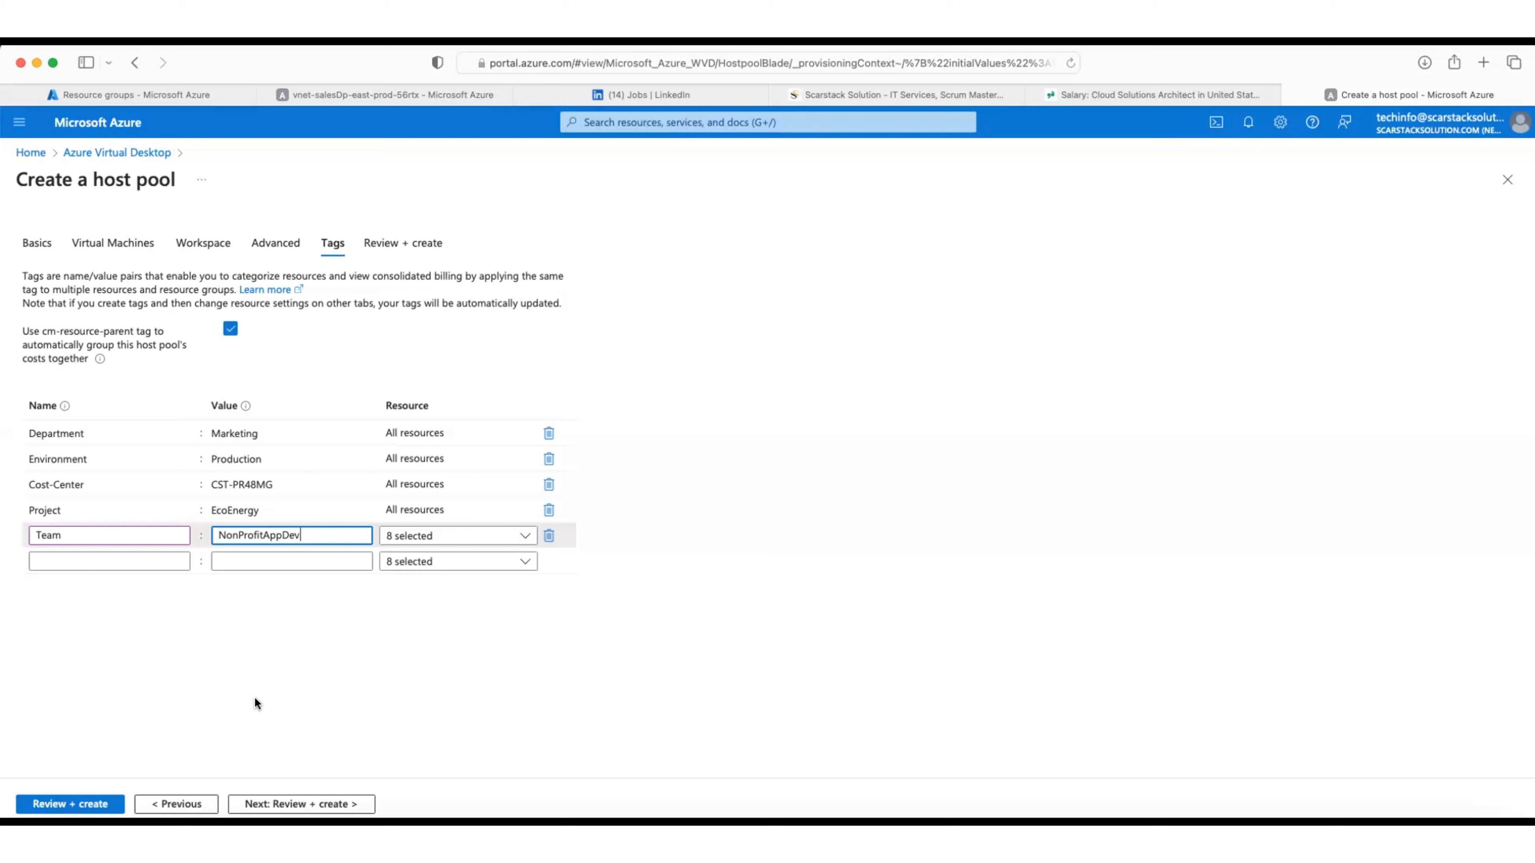
pyautogui.click(215, 726)
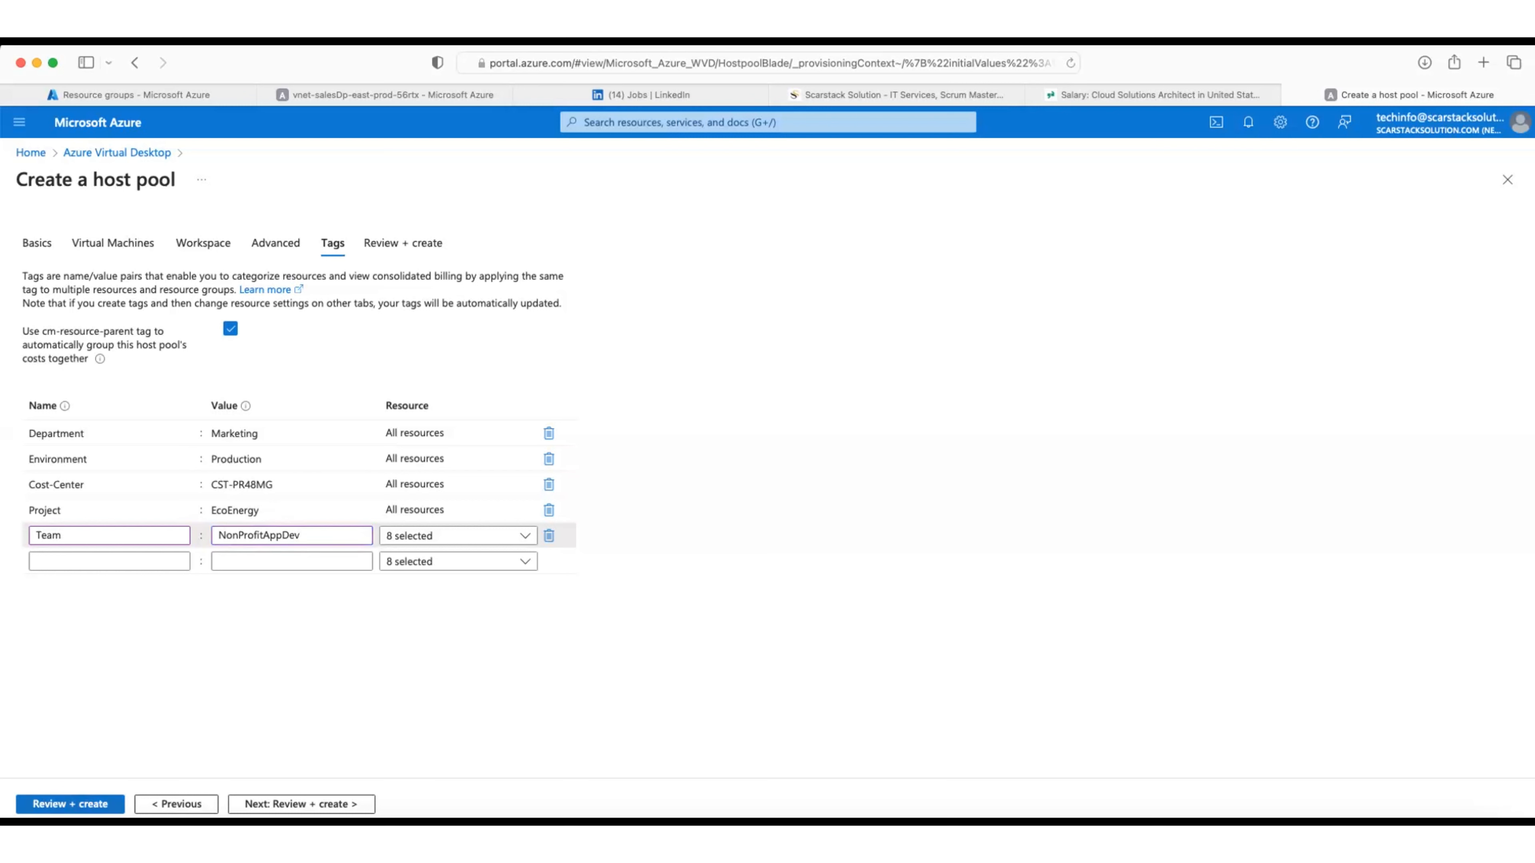
# Step: Run Review + create validation and start the host pool deployment
pyautogui.click(291, 805)
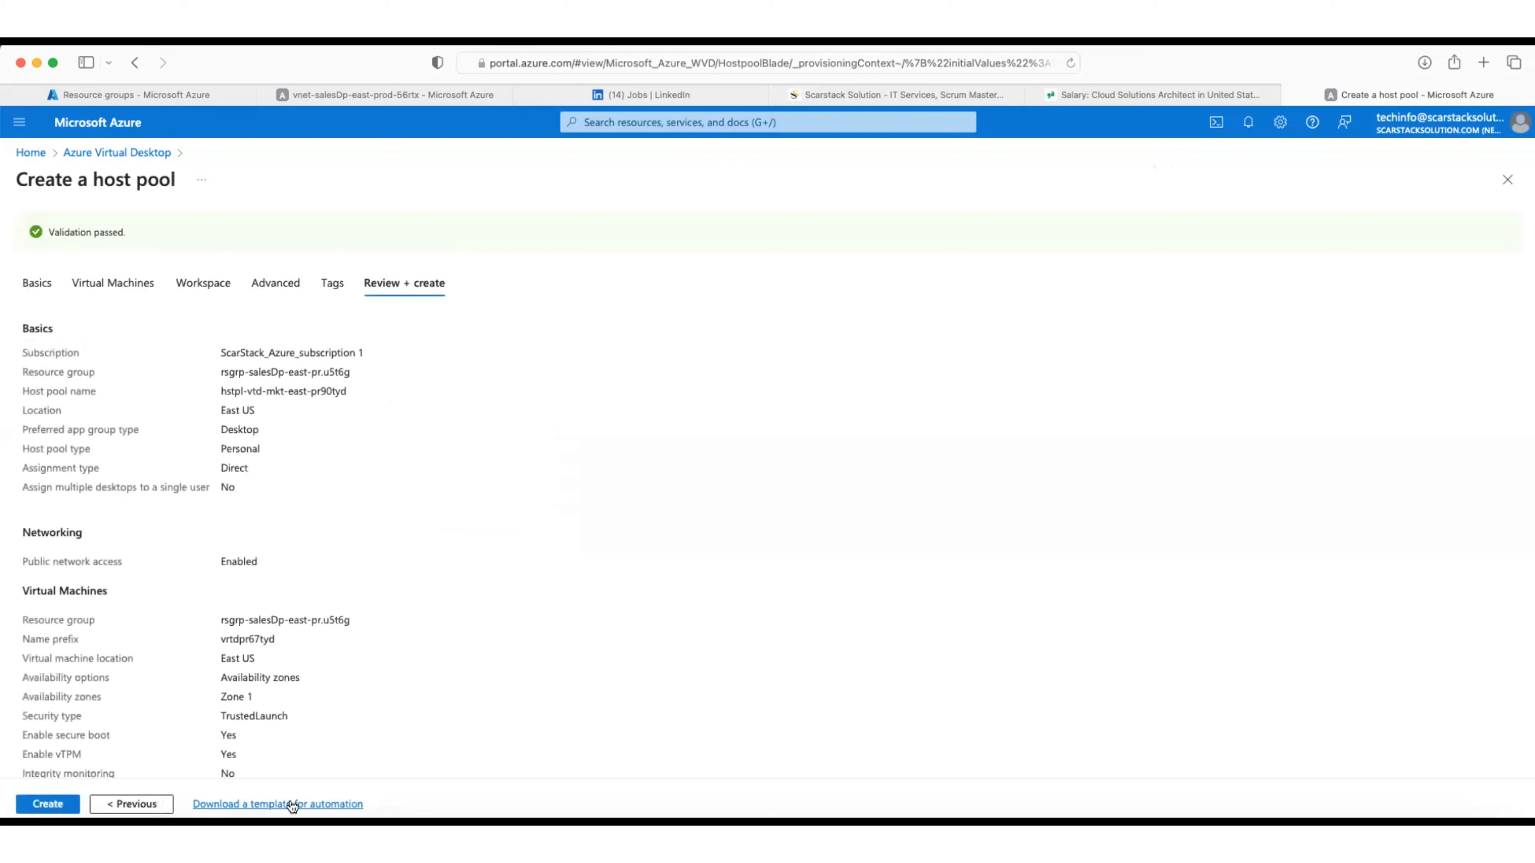
pyautogui.click(55, 807)
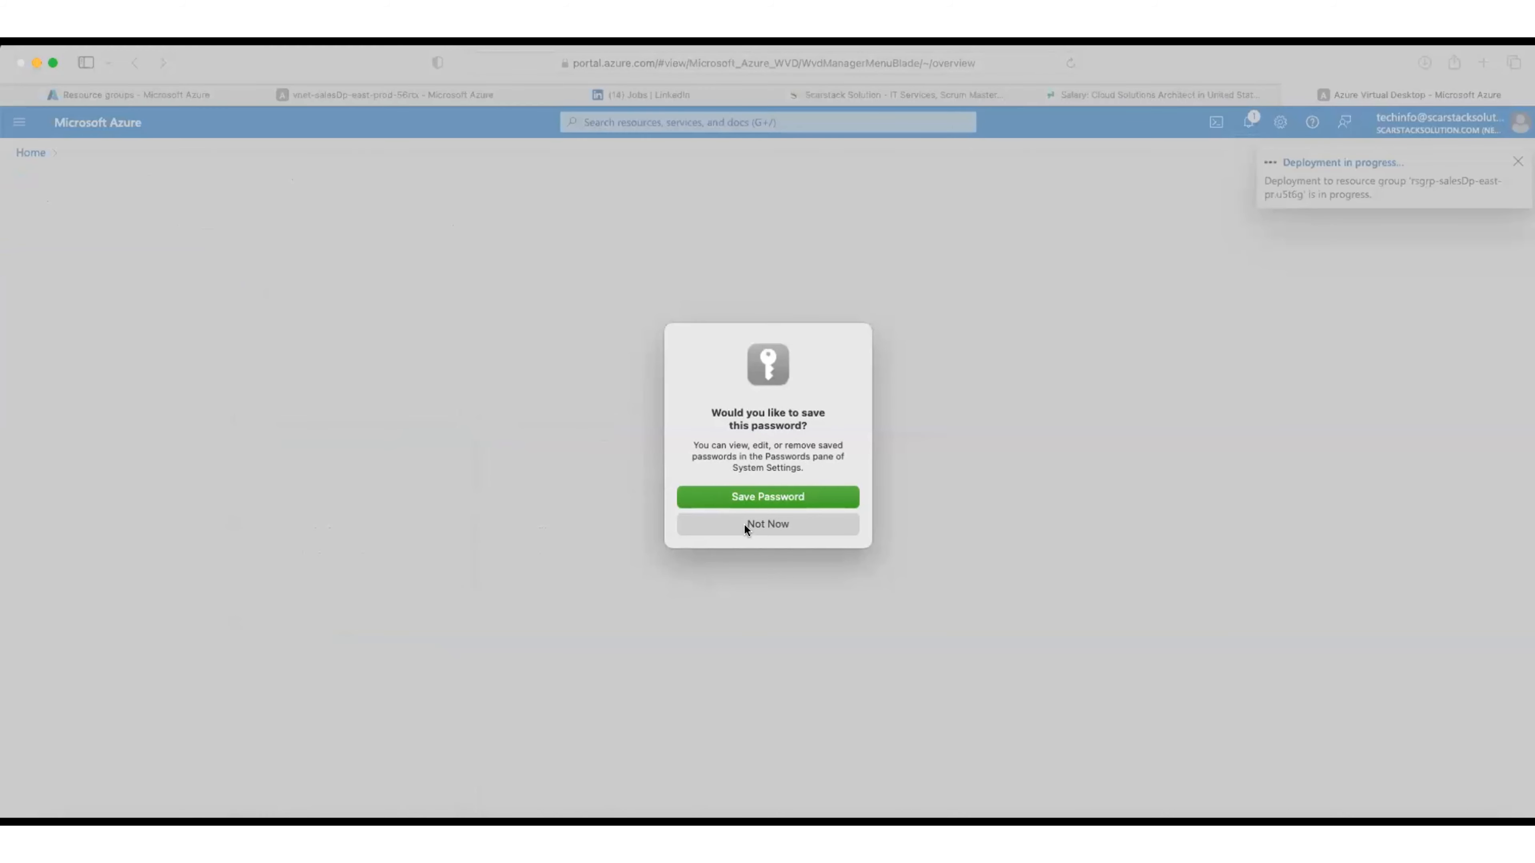
# Step: Decline saving the password, check deployment progress, and show the vnet-salesDp-east-prod-56rtx overview
pyautogui.click(744, 523)
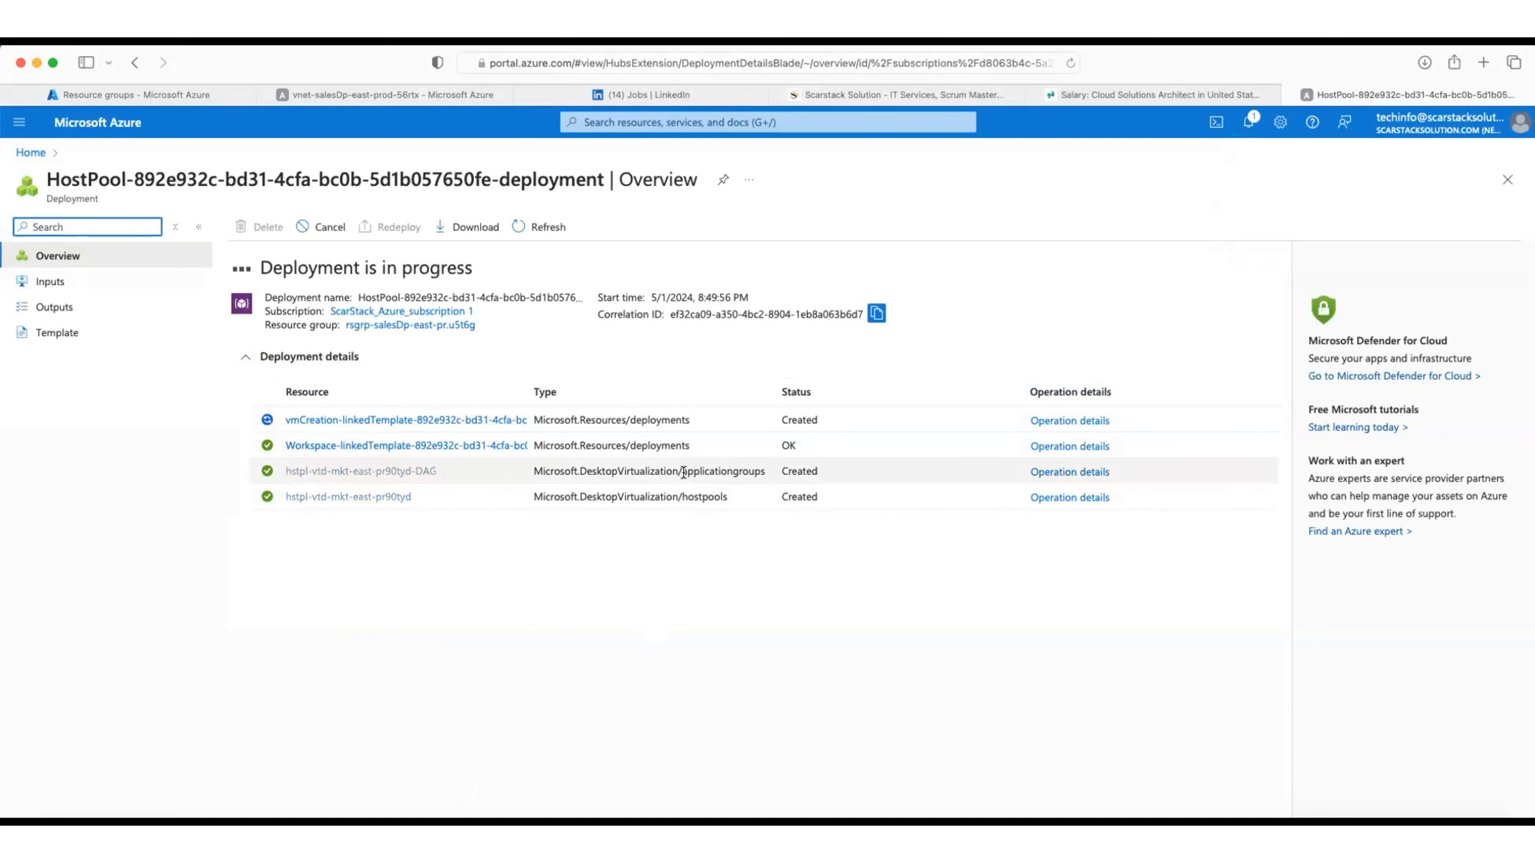
pyautogui.moveTo(683, 473)
pyautogui.mouseDown()
pyautogui.moveTo(765, 471)
pyautogui.moveTo(681, 496)
pyautogui.mouseUp()
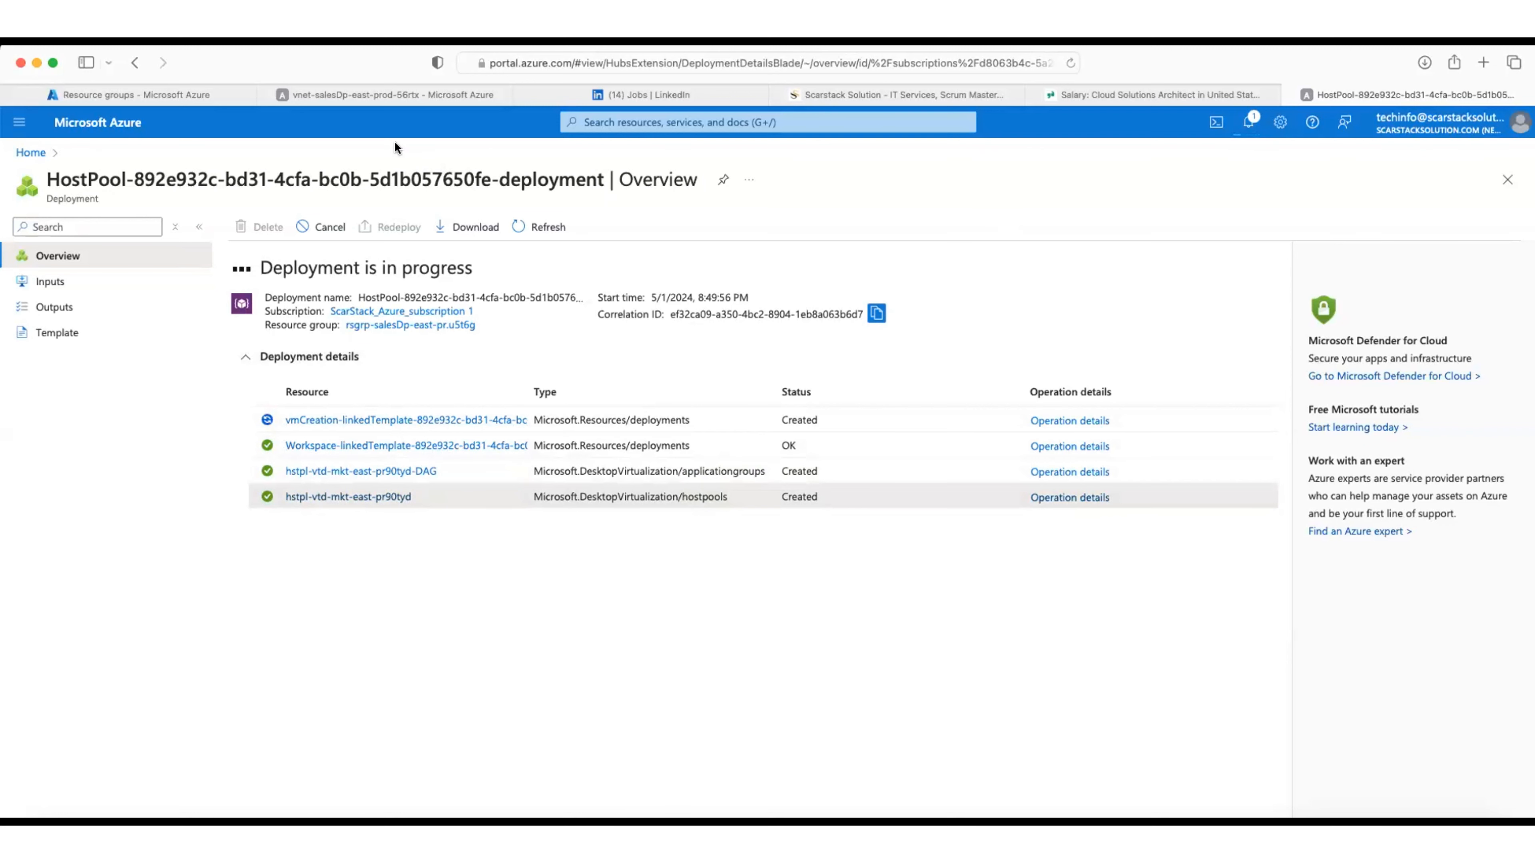
pyautogui.click(387, 92)
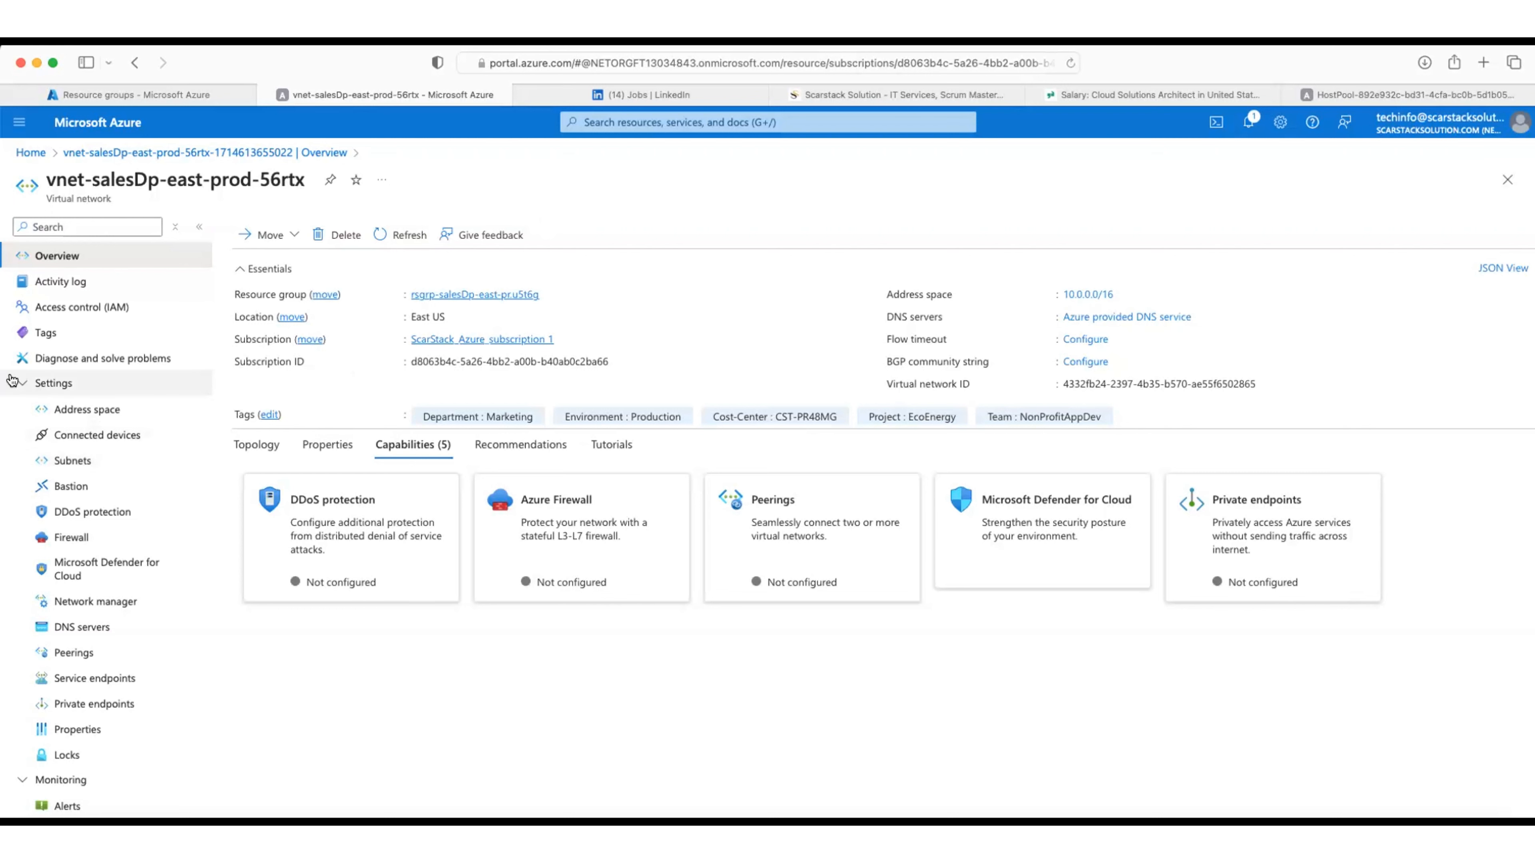
# Step: Open Microsoft Entra ID from the Identity category of all services and select the tenant domain
pyautogui.click(90, 124)
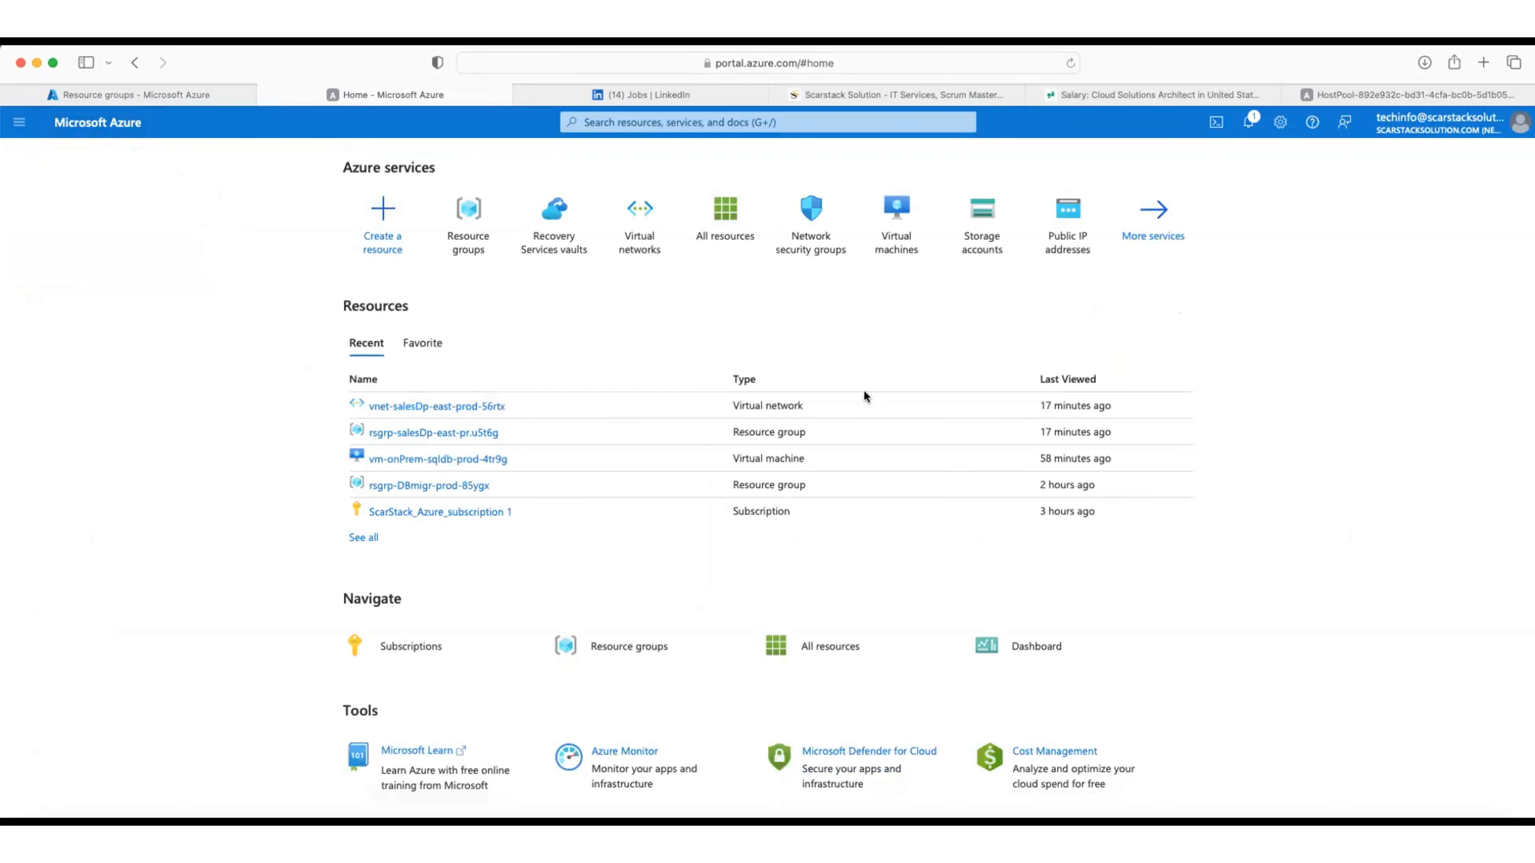
pyautogui.click(1178, 216)
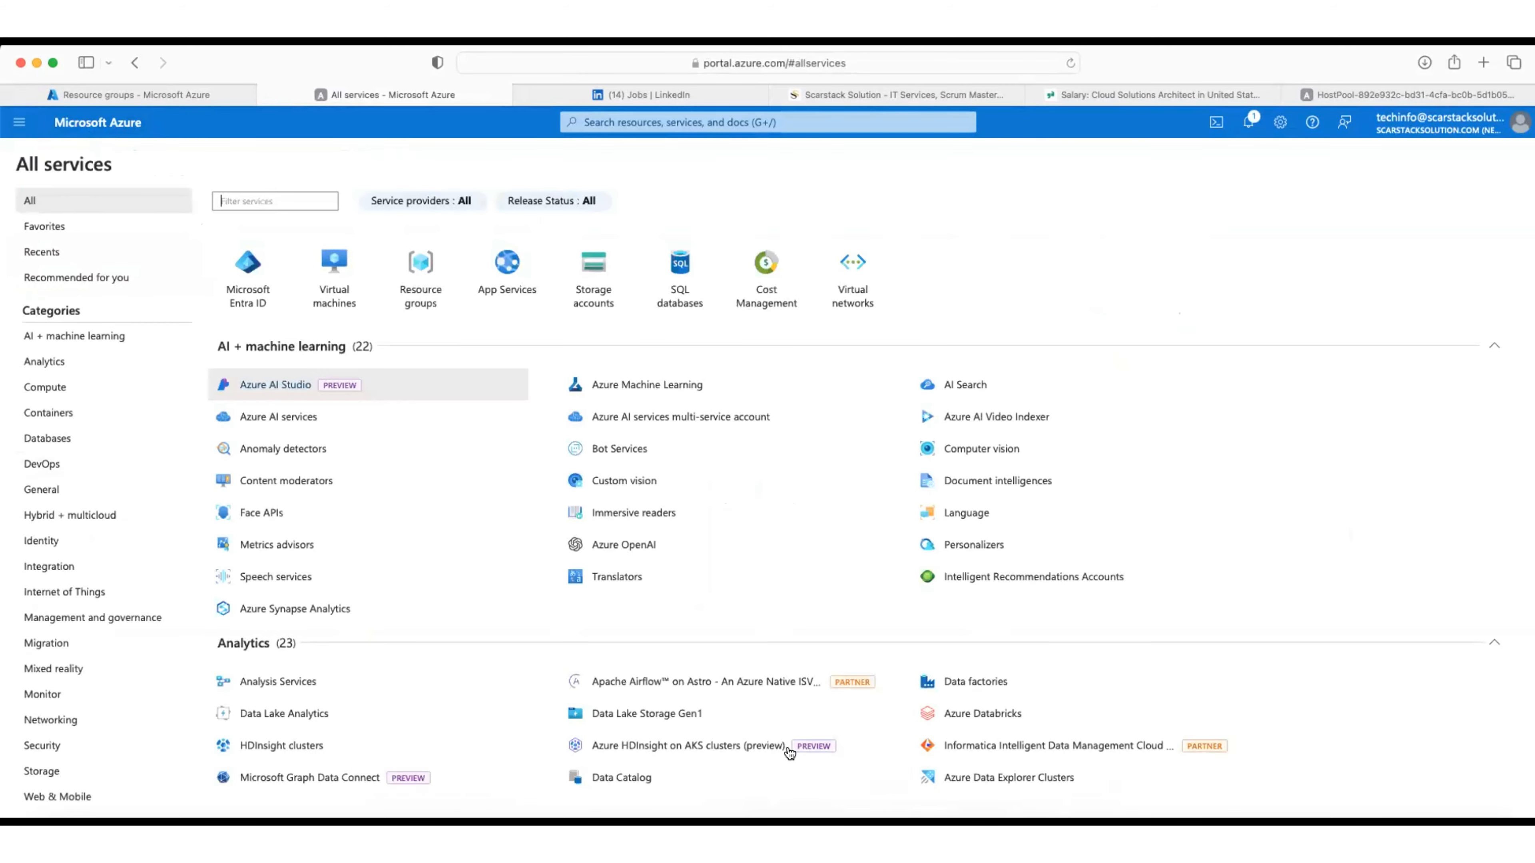
pyautogui.scroll(-1, 713, 580)
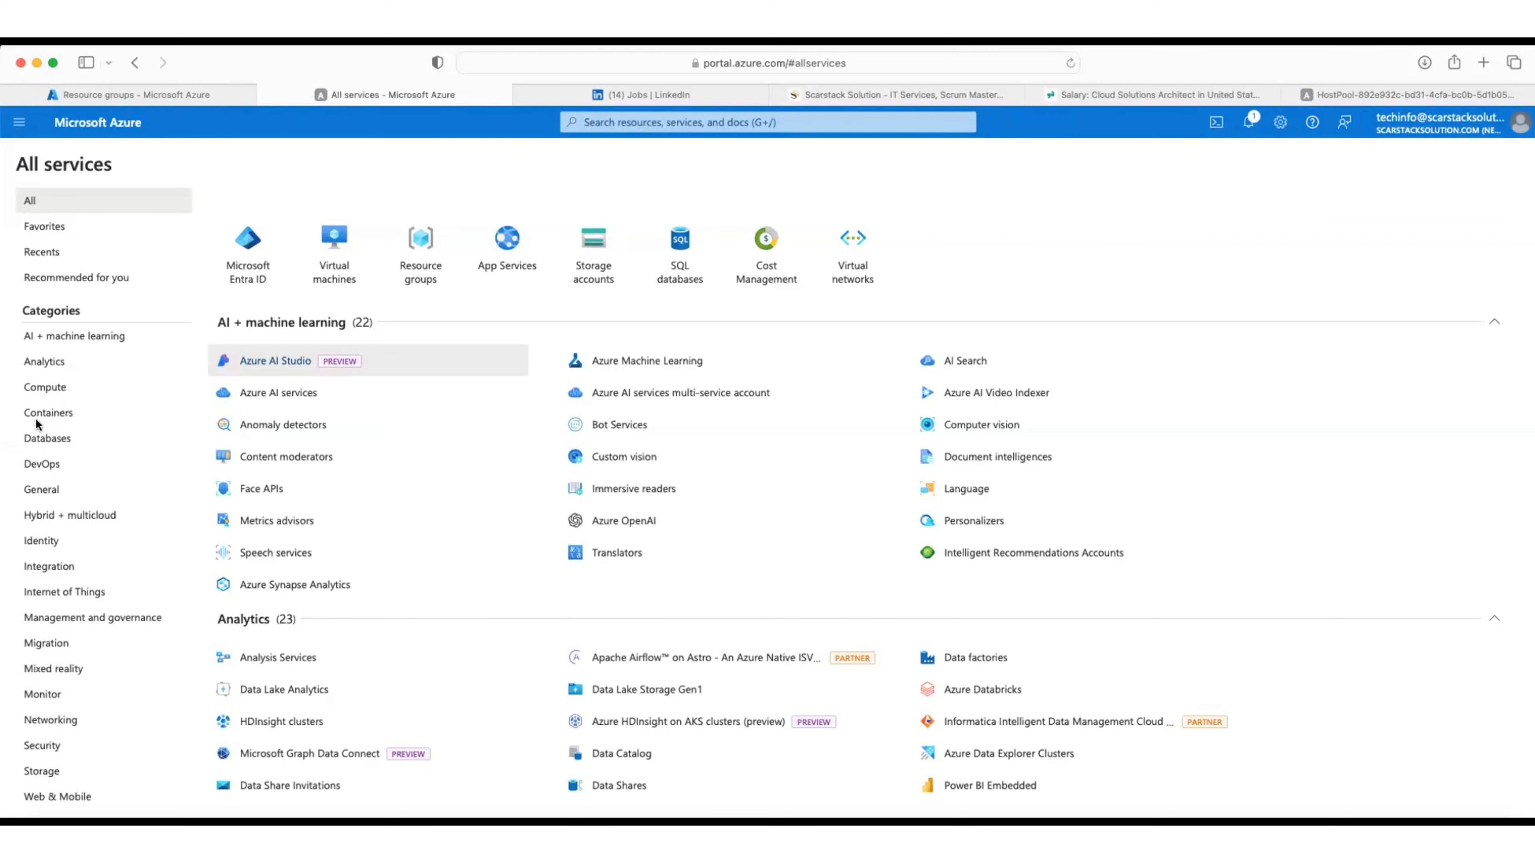
pyautogui.click(43, 543)
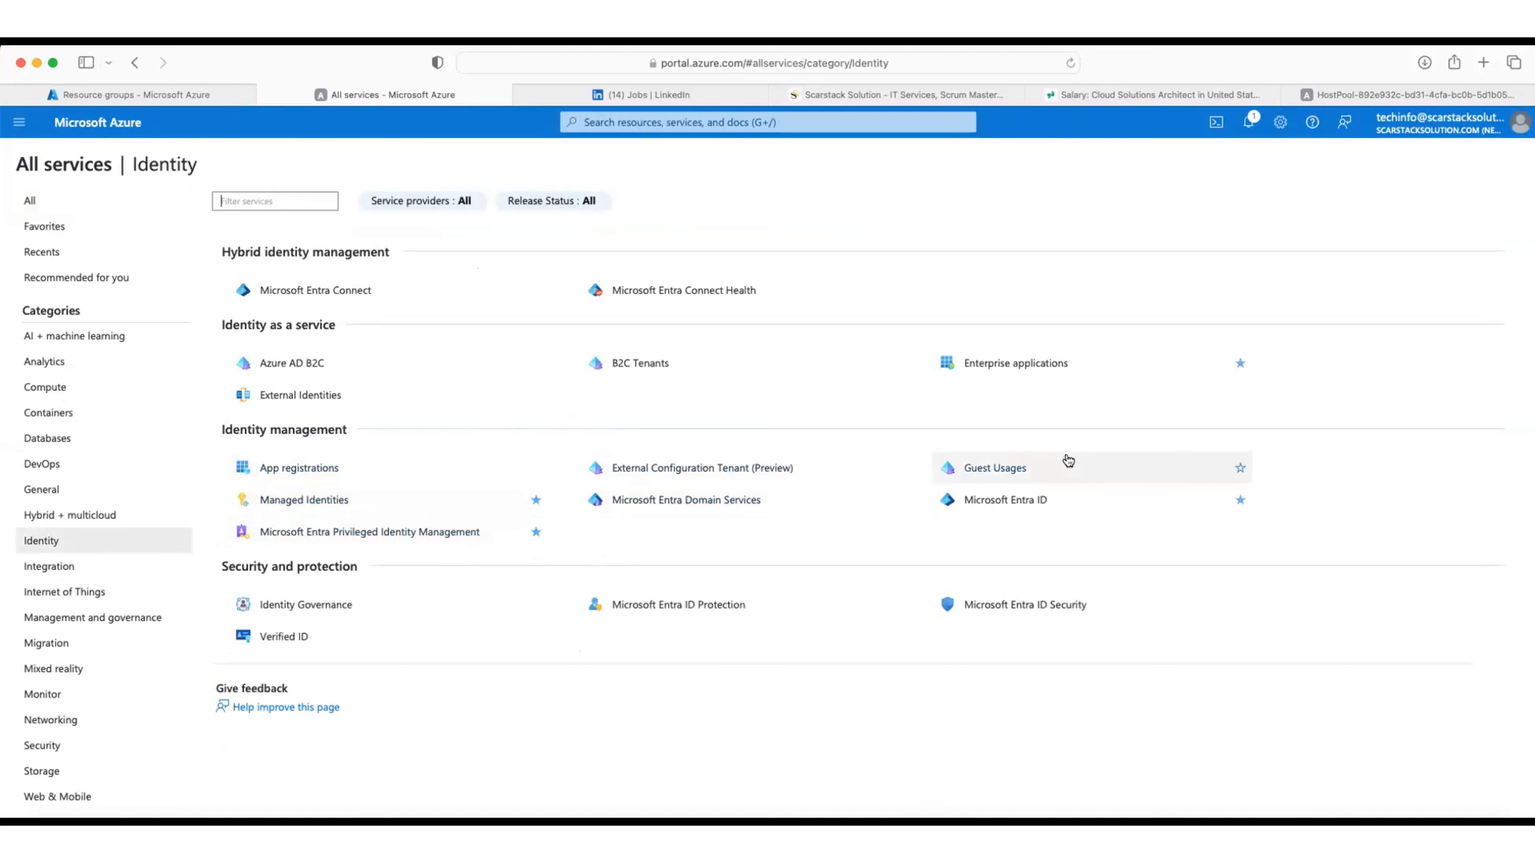
pyautogui.click(986, 502)
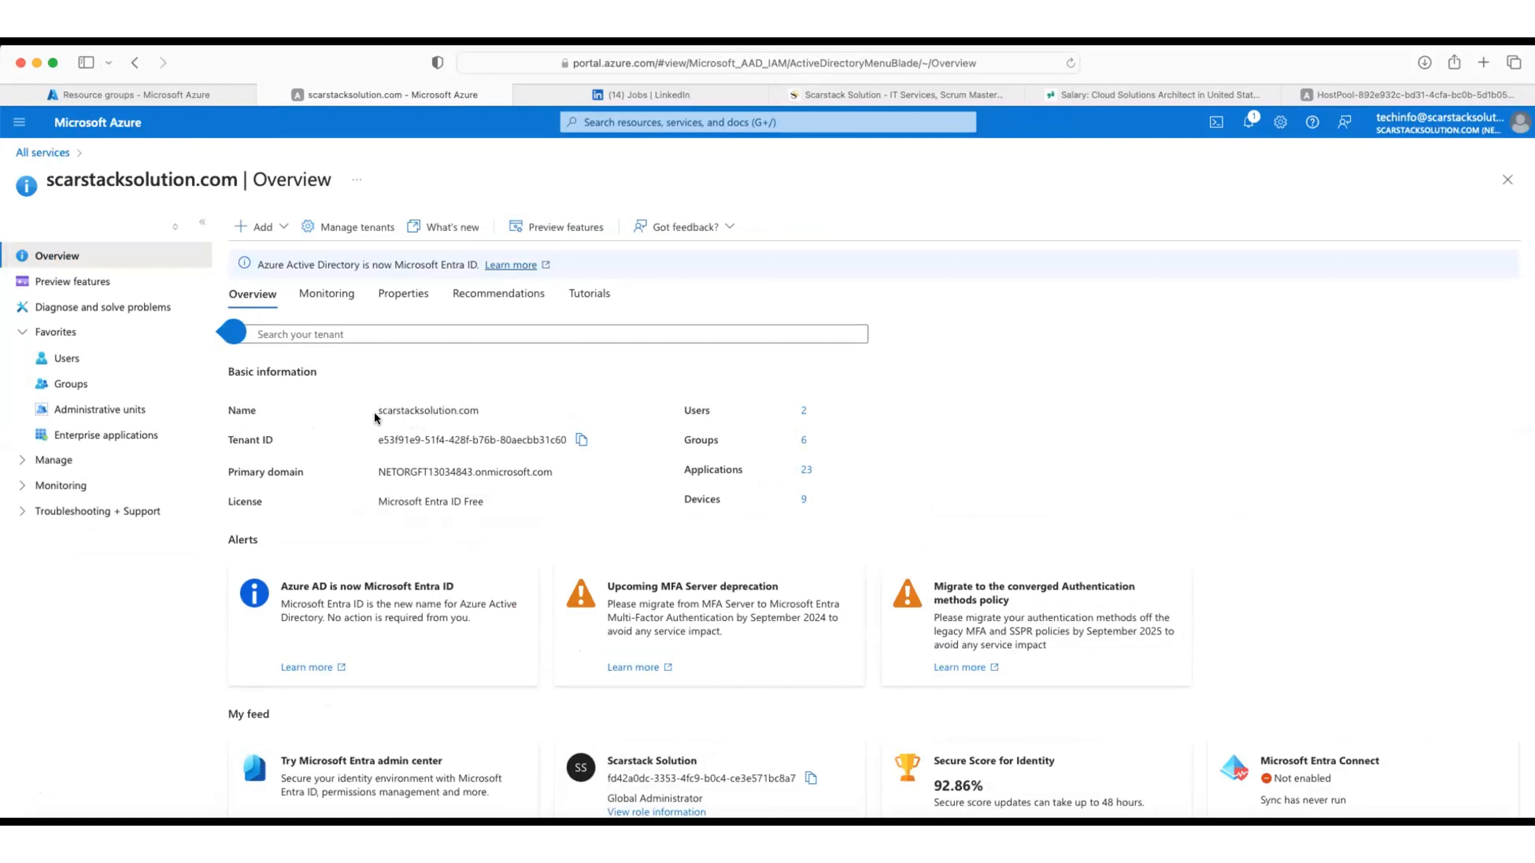
pyautogui.moveTo(378, 412); pyautogui.dragTo(469, 414)
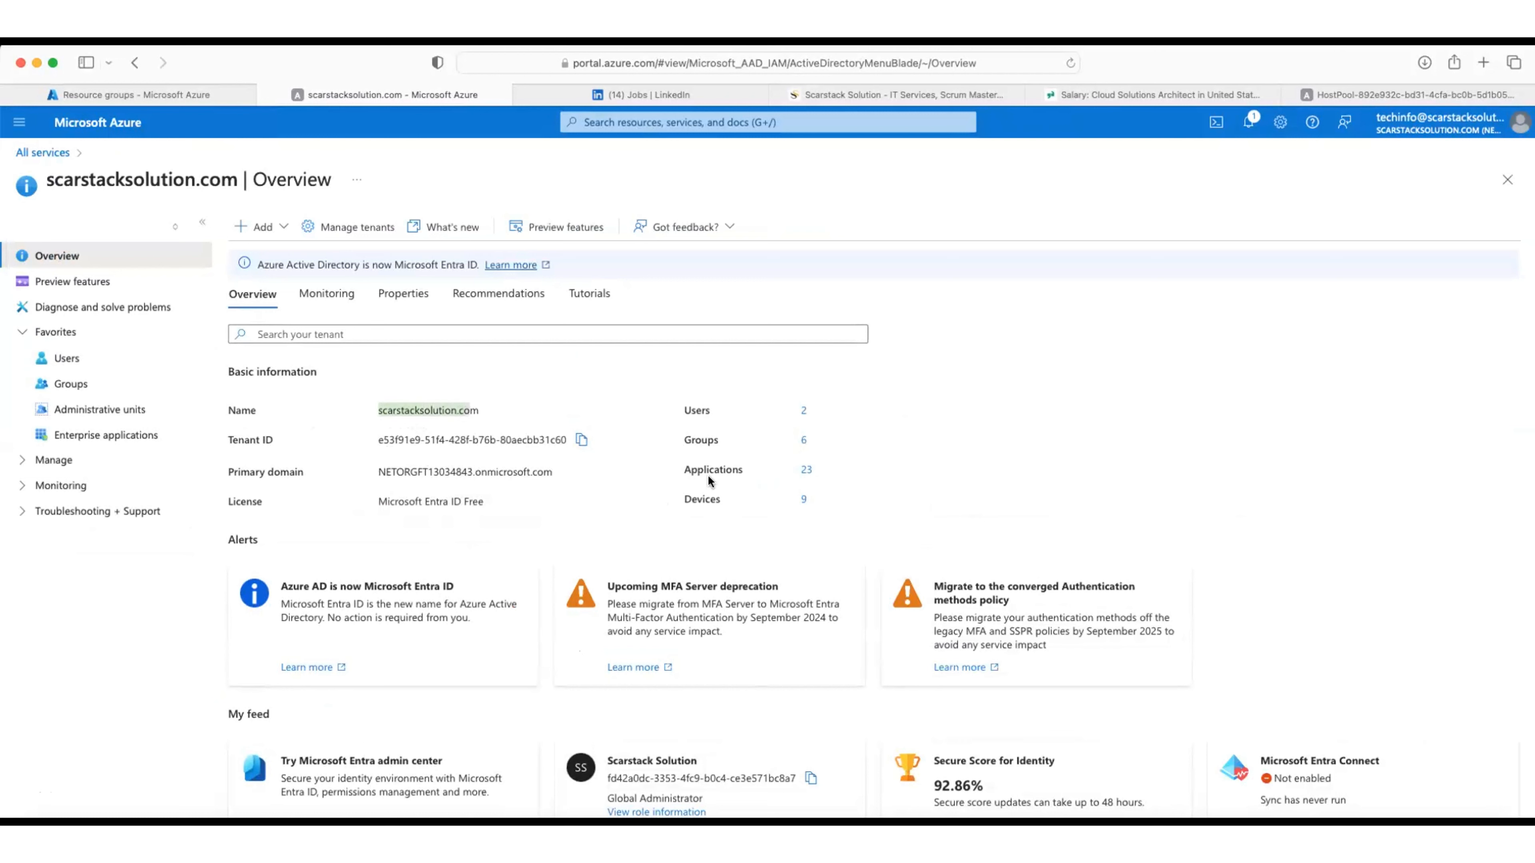
pyautogui.click(275, 229)
# Step: Start a new internal user, enter a lowercase first.last user principal name, and copy the full address
pyautogui.moveTo(290, 263)
pyautogui.click(417, 254)
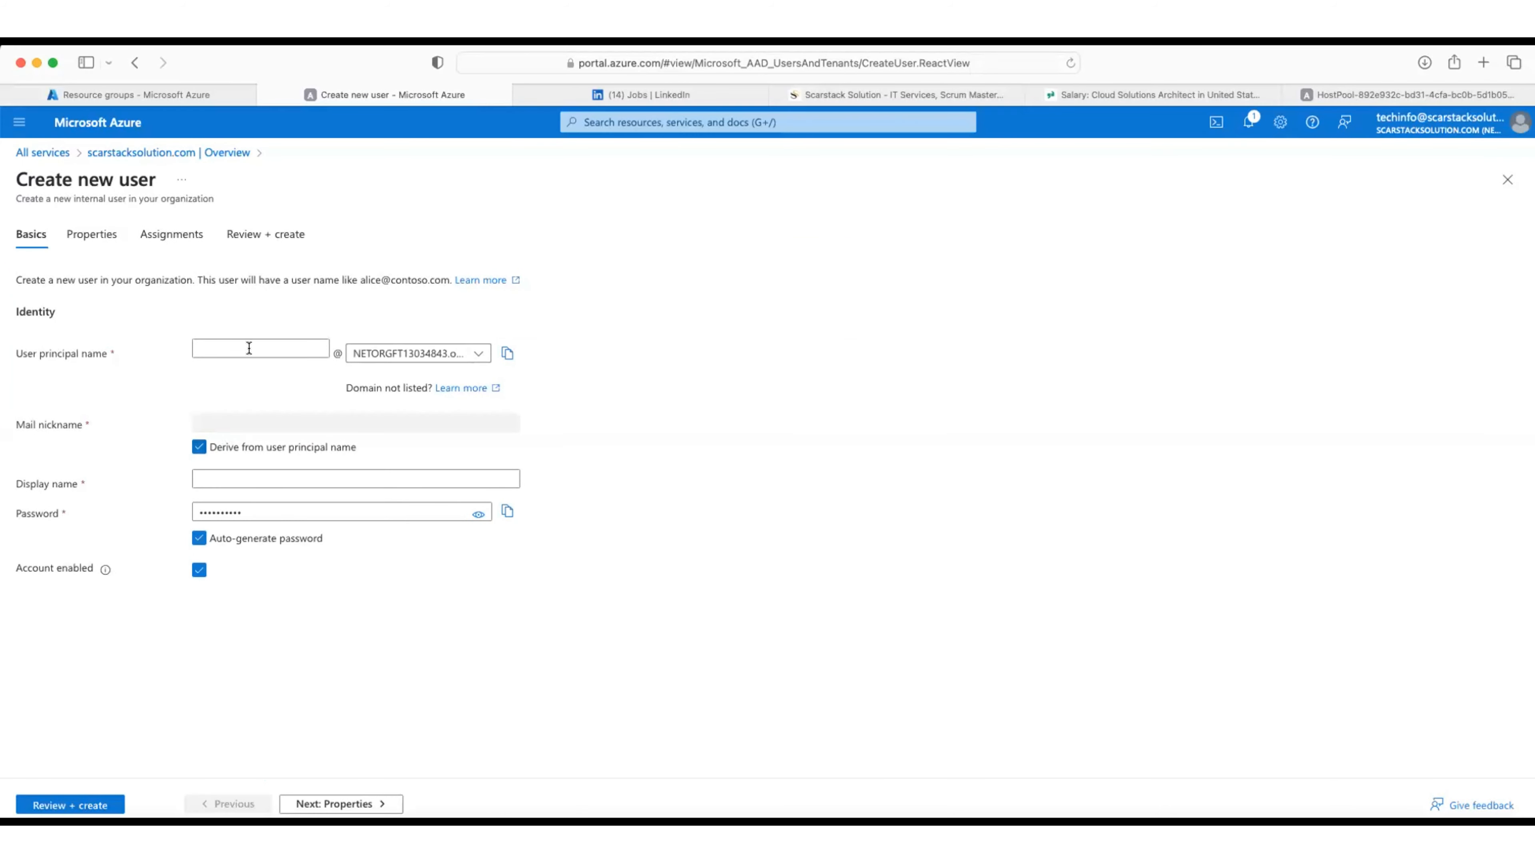
pyautogui.click(247, 345)
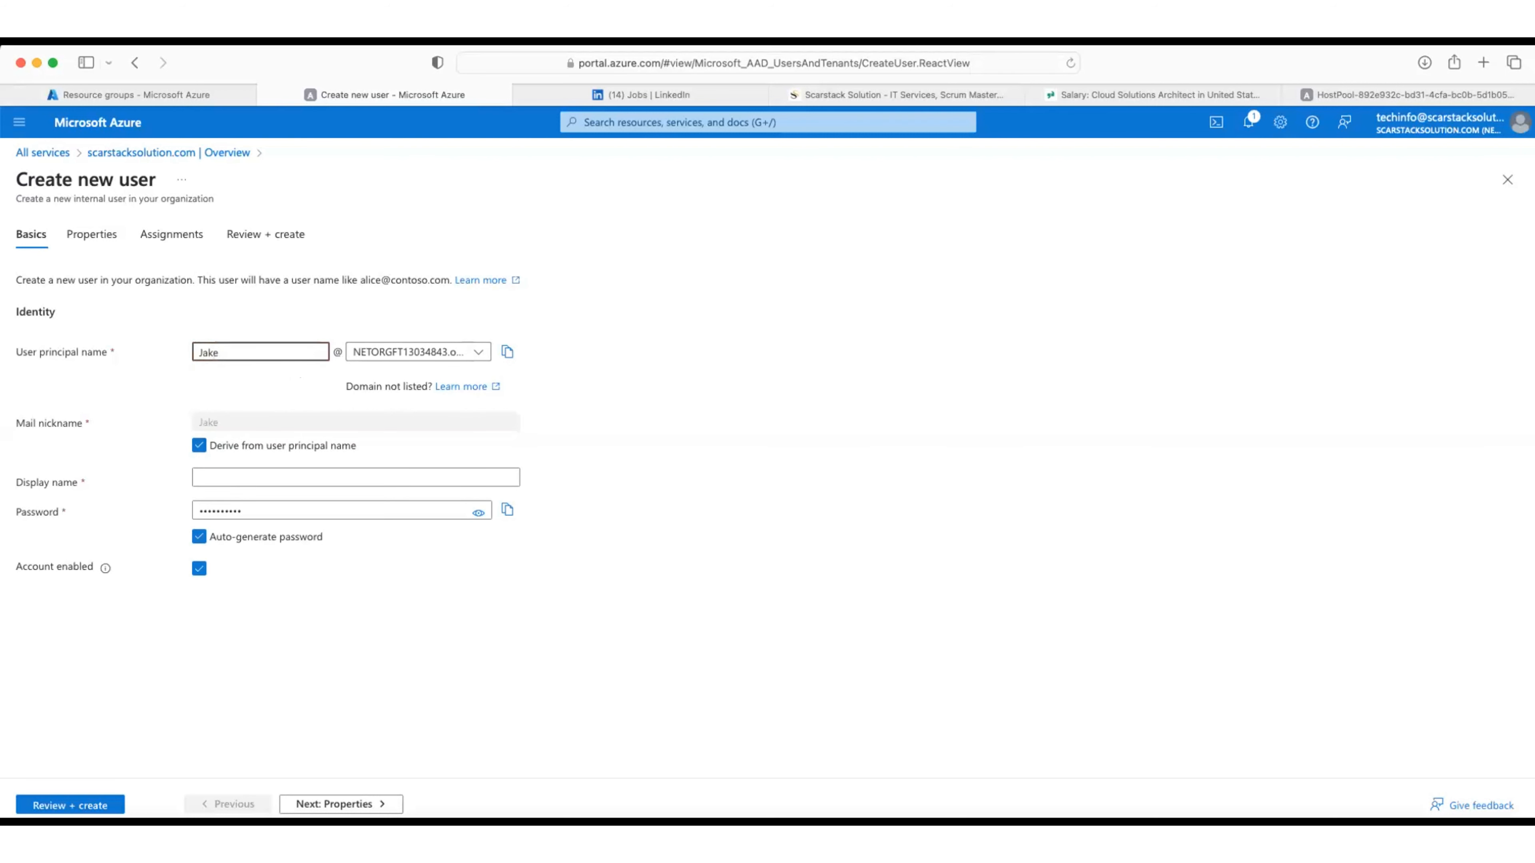
pyautogui.click(202, 351)
pyautogui.press('BackSpace')
pyautogui.write('k')
pyautogui.press('BackSpace')
pyautogui.write('j')
pyautogui.click(507, 351)
pyautogui.click(877, 843)
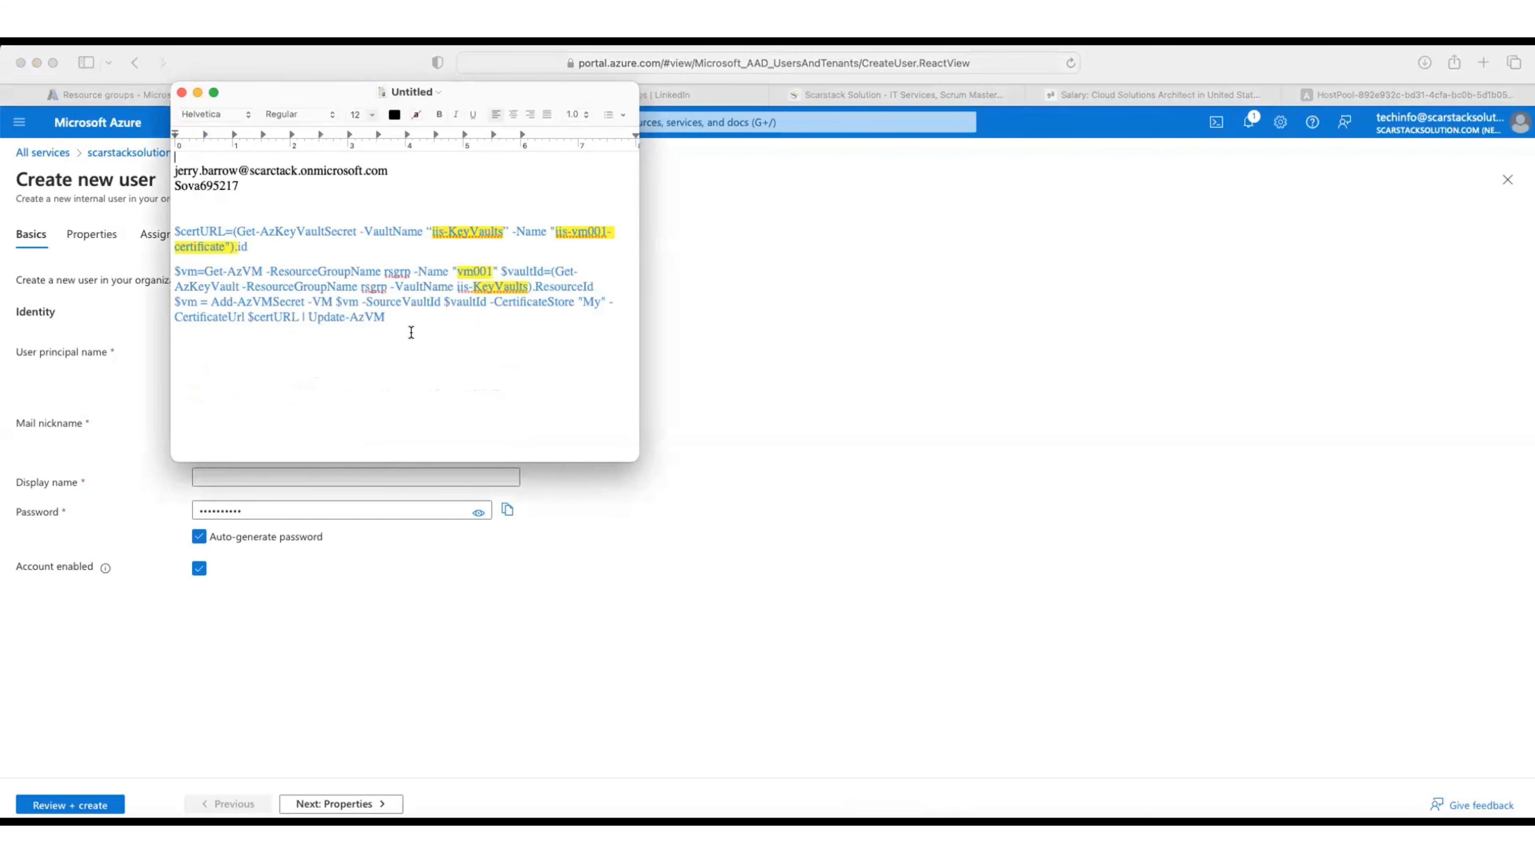
# Step: Replace the TextEdit notes with the new user's full sign-in address
pyautogui.press('super+a')
pyautogui.press('BackSpace')
pyautogui.press('super+v')
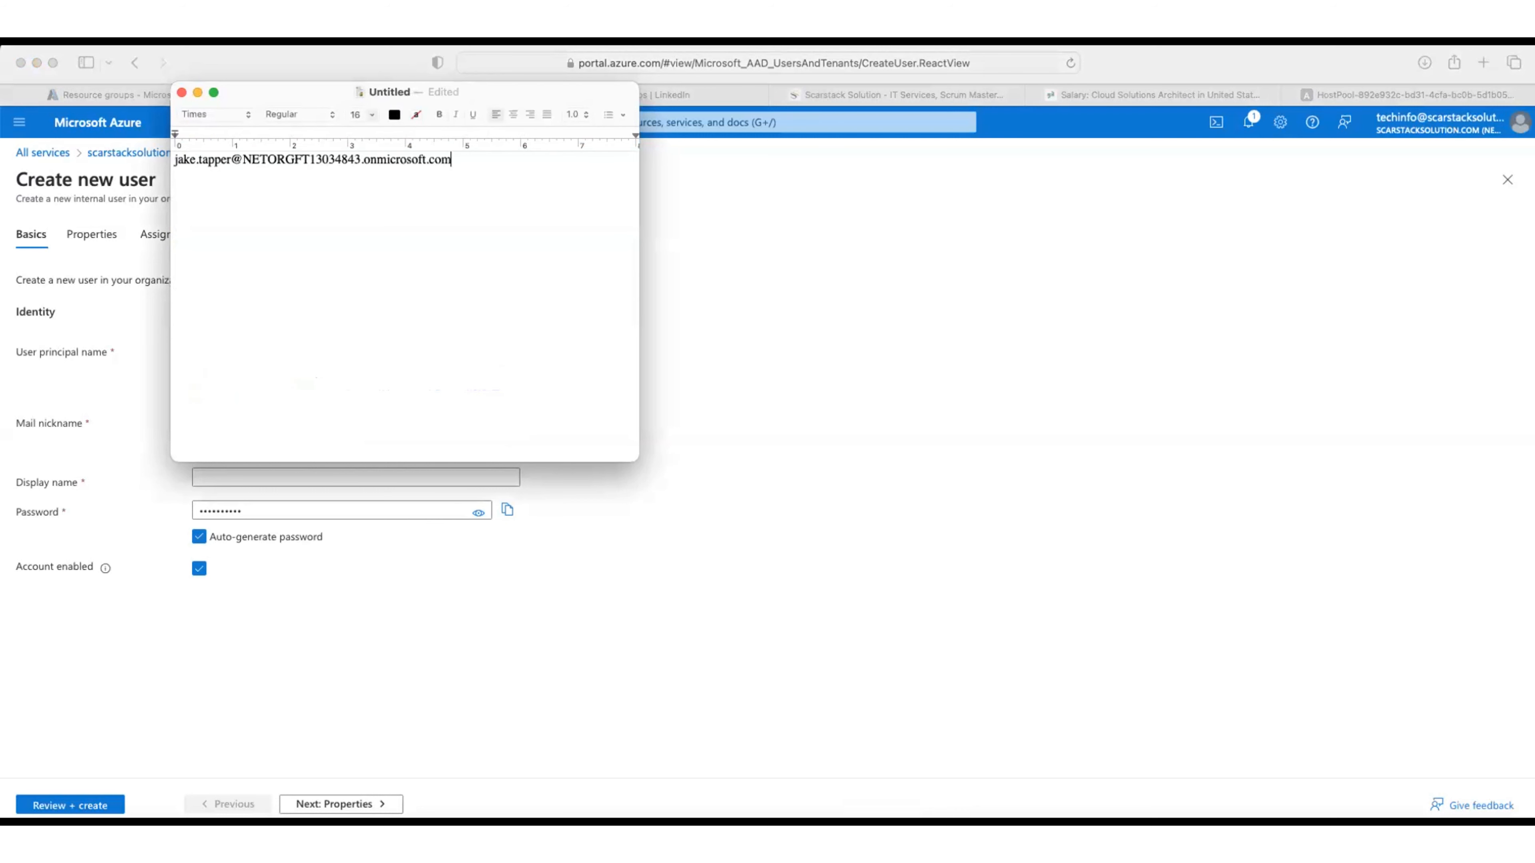
pyautogui.moveTo(220, 100); pyautogui.dragTo(556, 259)
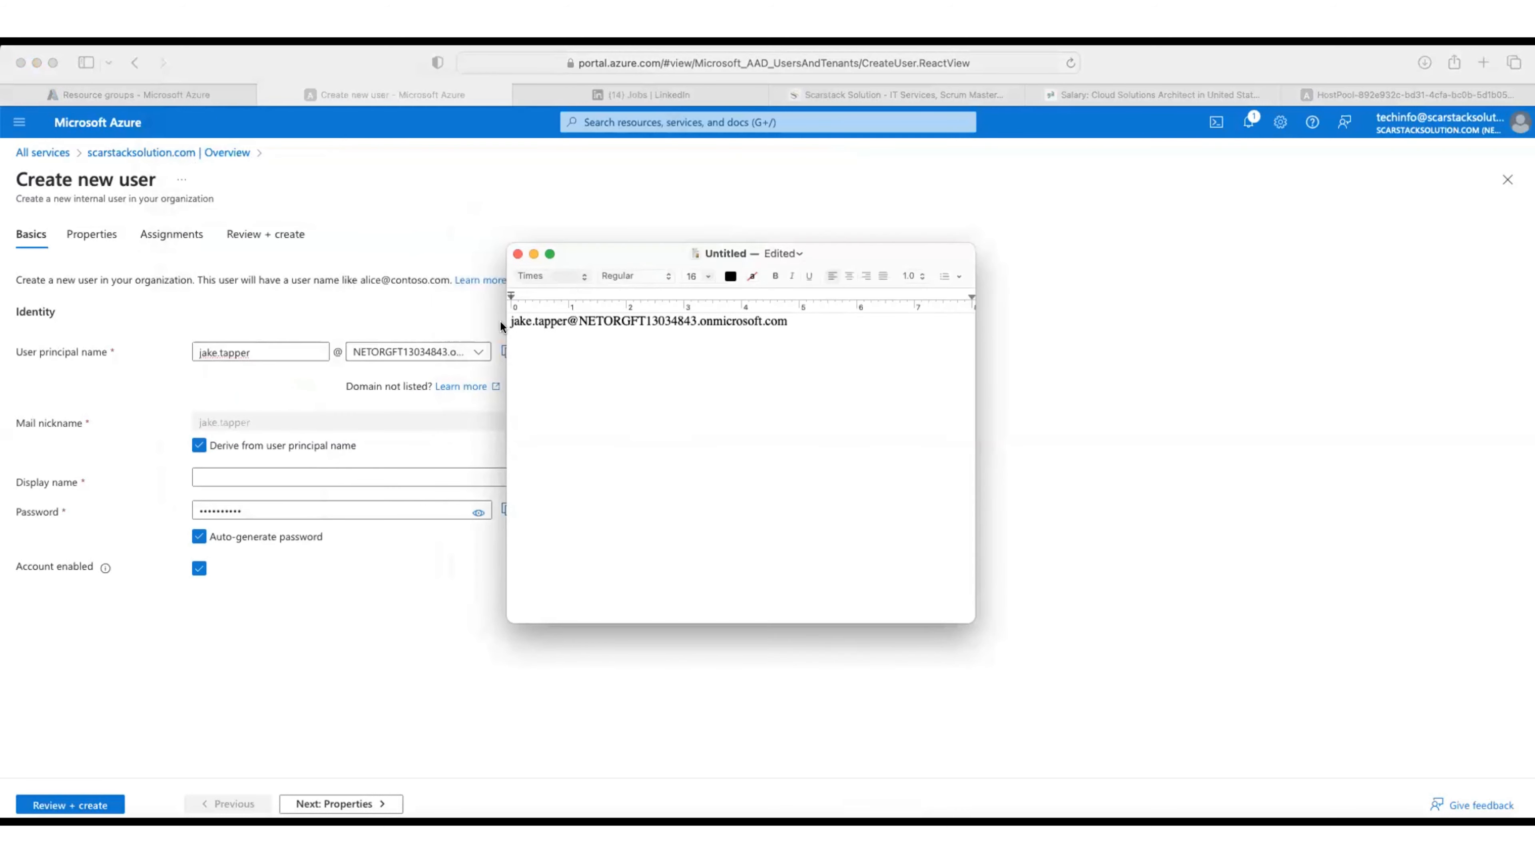
# Step: Copy the auto-generated password and paste it on a new line in the notes
pyautogui.click(455, 553)
pyautogui.click(508, 512)
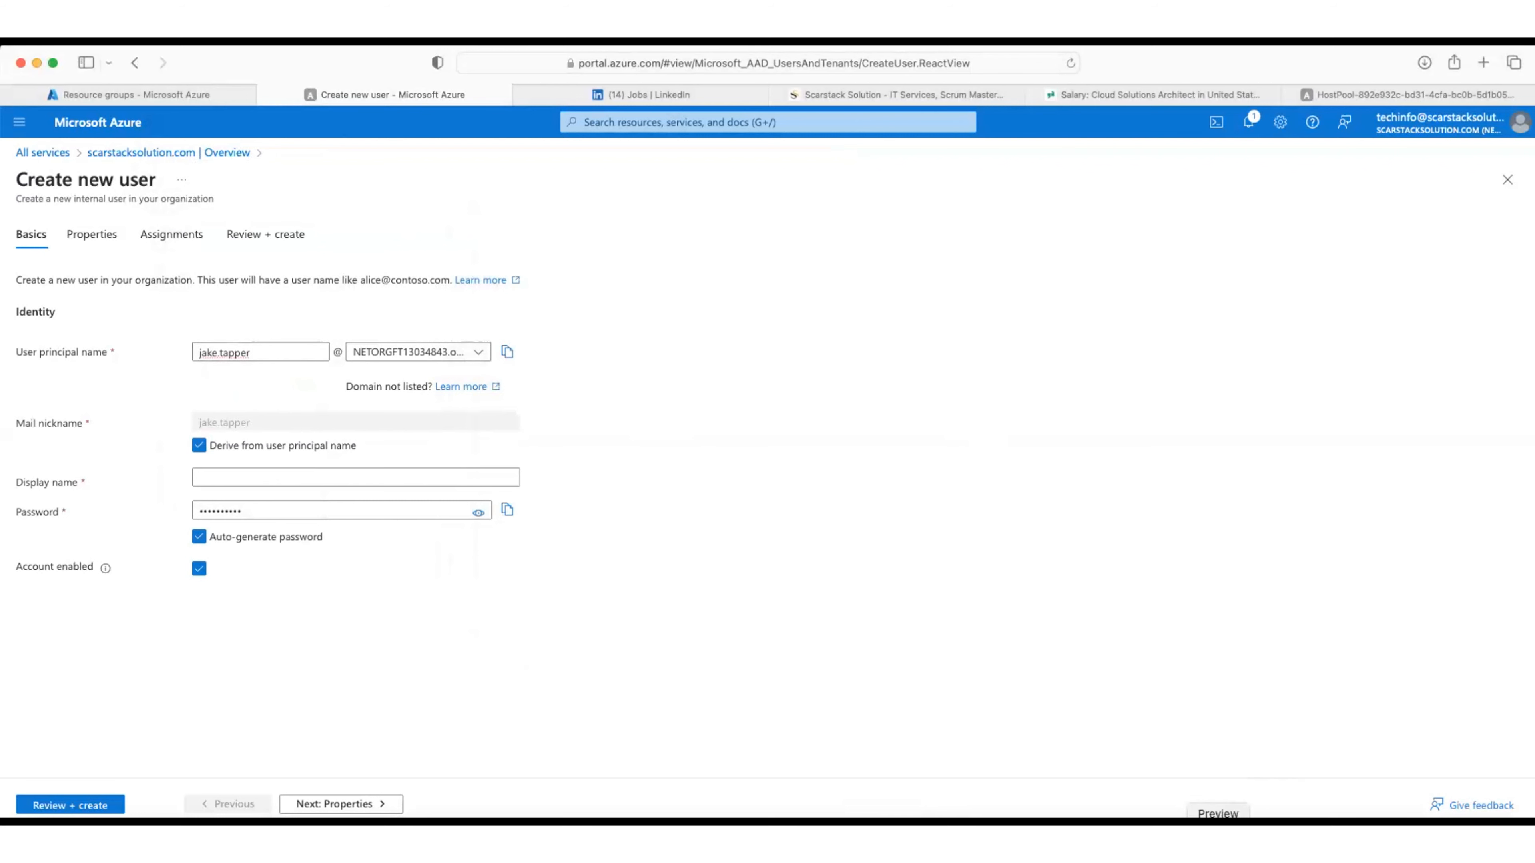
pyautogui.click(874, 816)
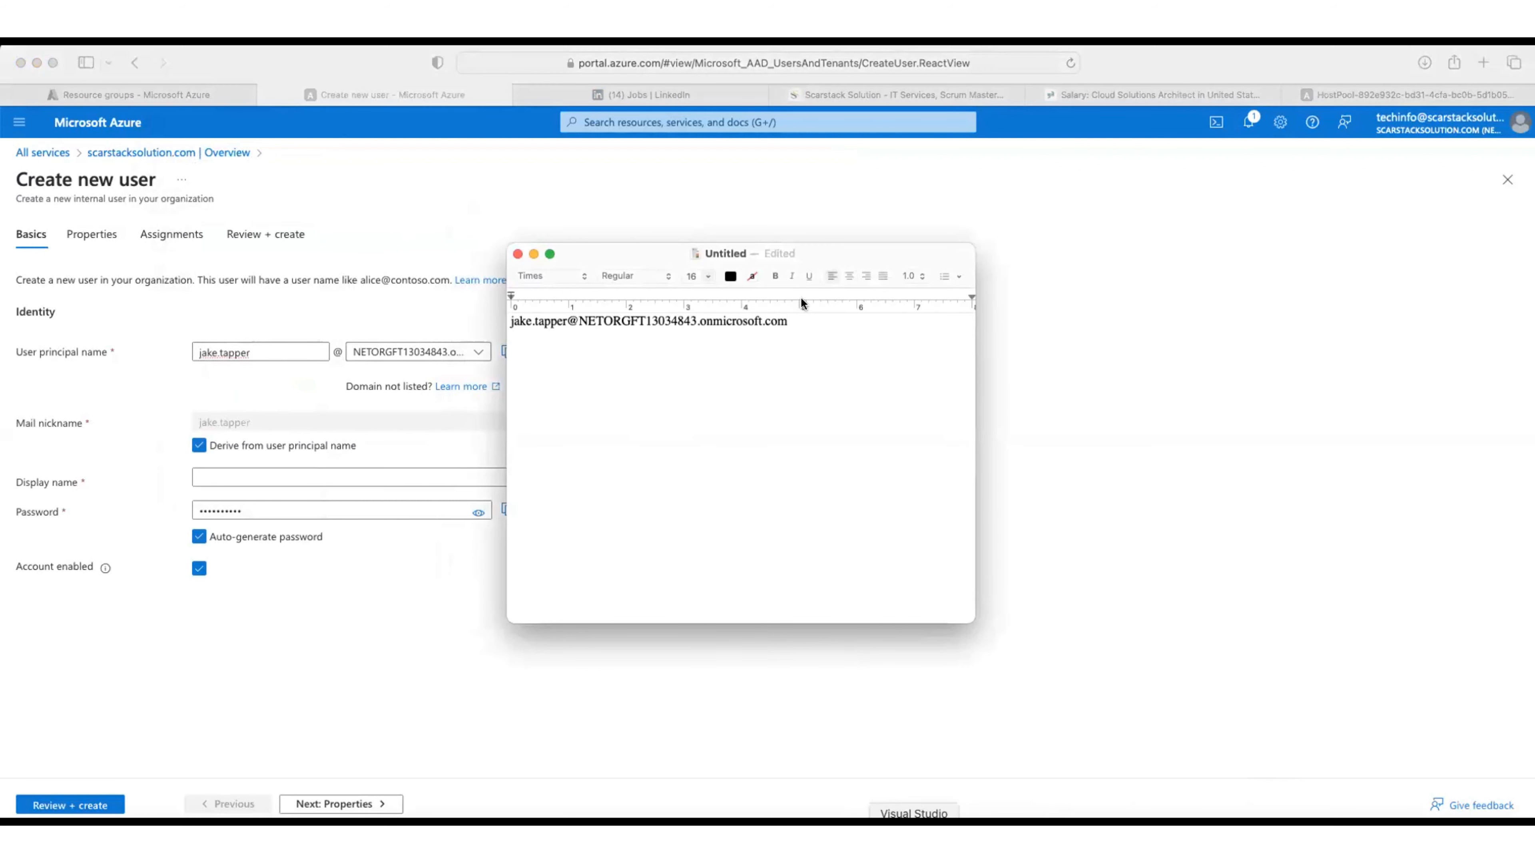
pyautogui.press('Return')
pyautogui.press('super+v')
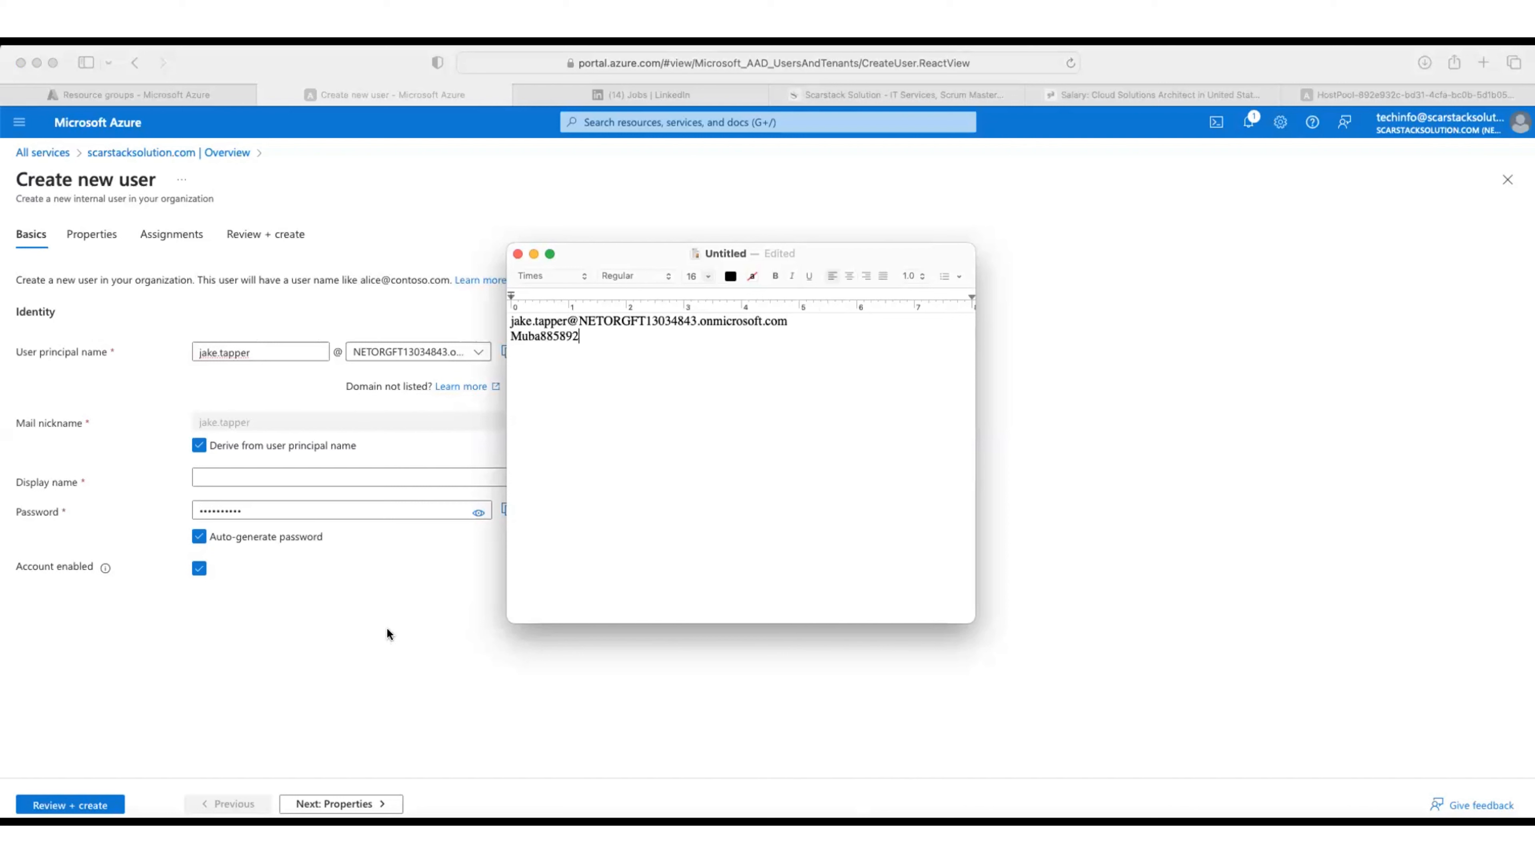
pyautogui.click(399, 648)
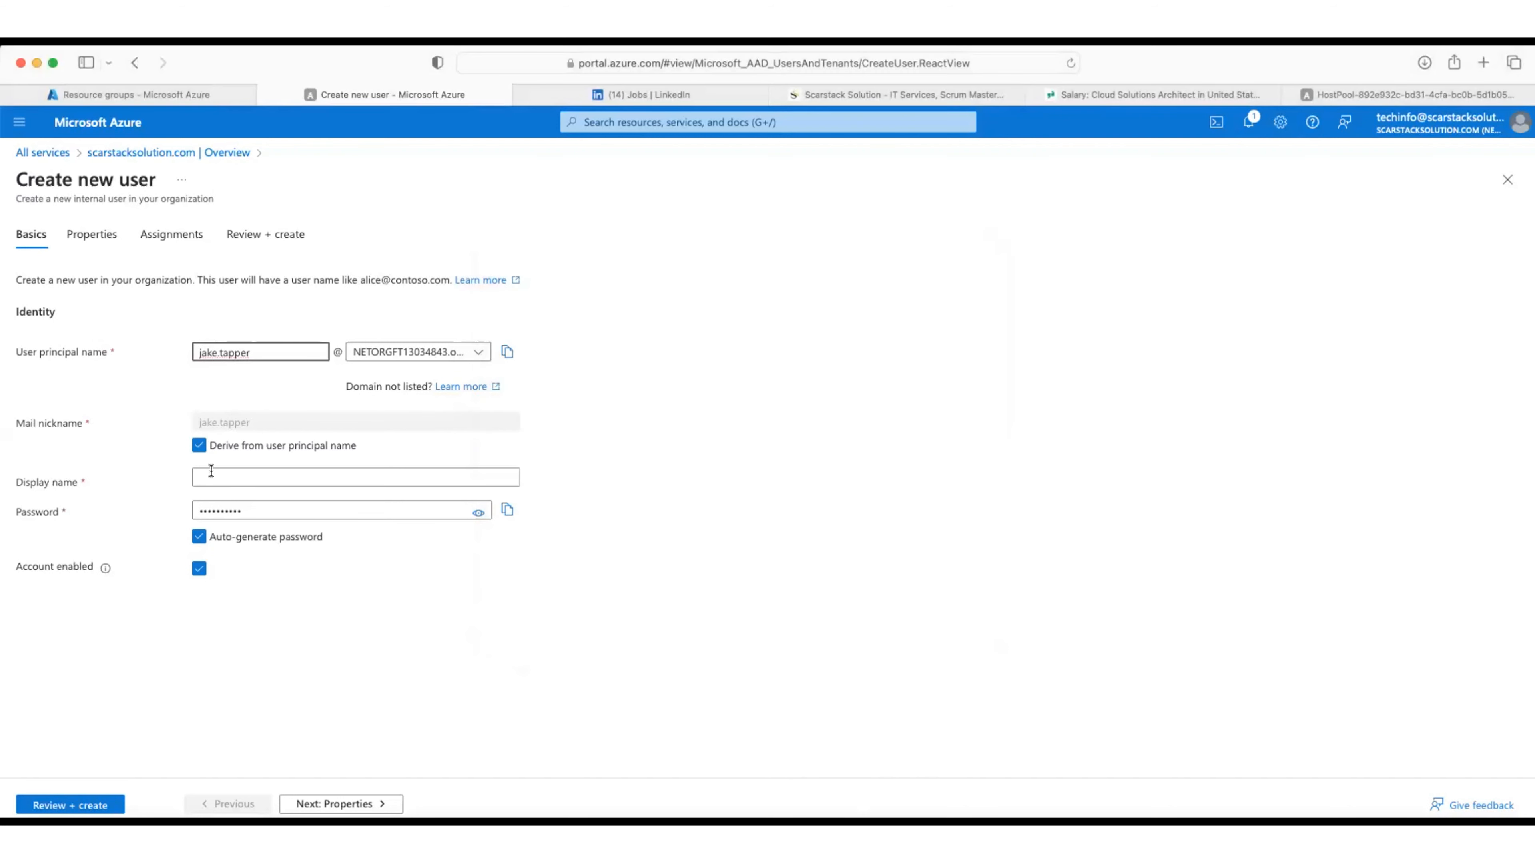
# Step: Enter the new user's display name with a capitalised surname
pyautogui.click(219, 482)
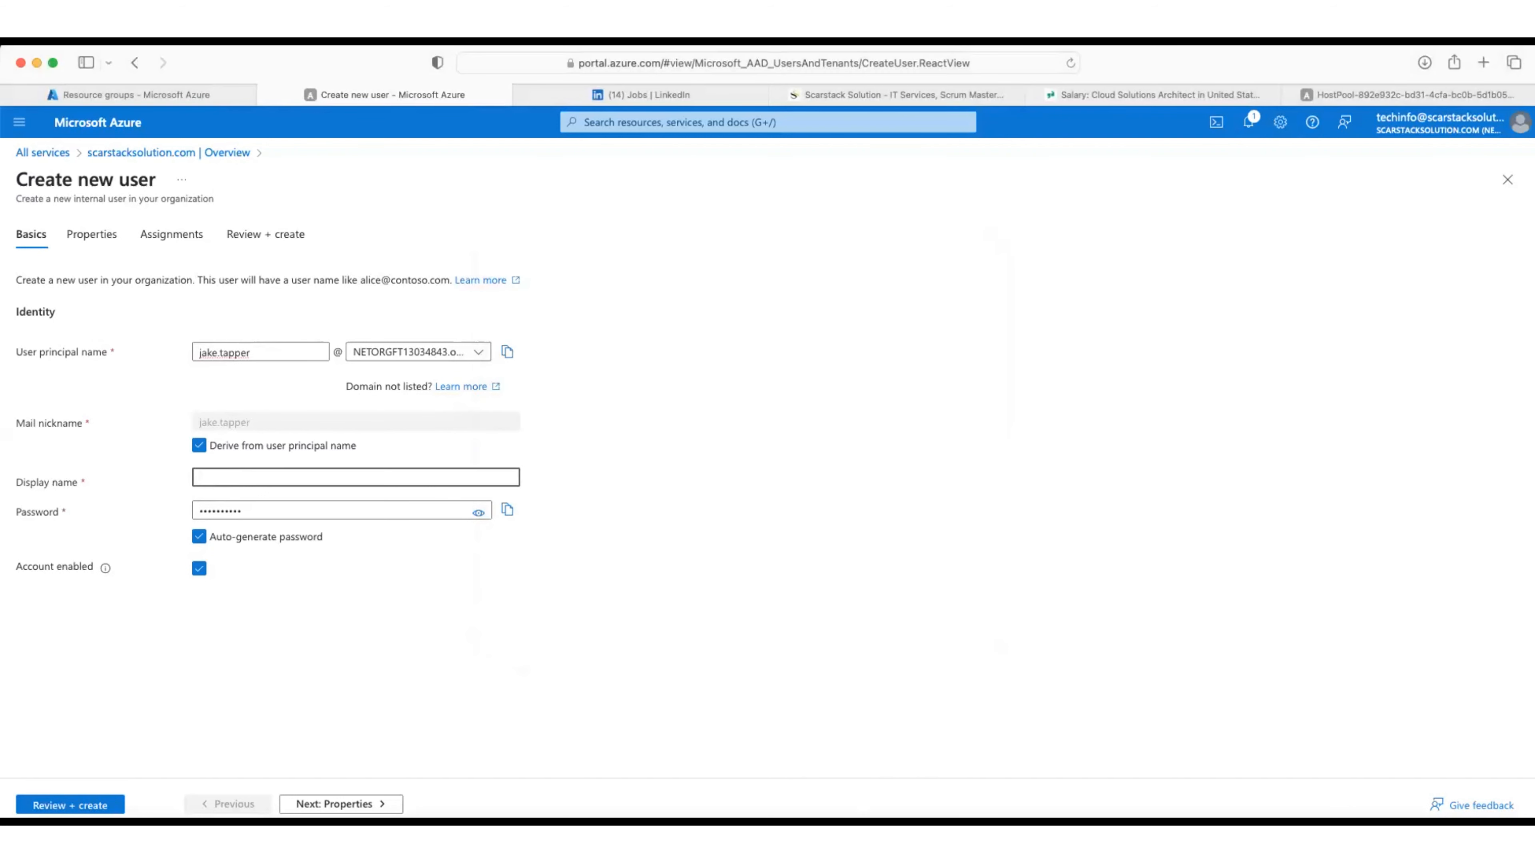
pyautogui.click(232, 478)
pyautogui.press('BackSpace')
pyautogui.press('BackSpace')
pyautogui.write('Ta')
pyautogui.click(322, 805)
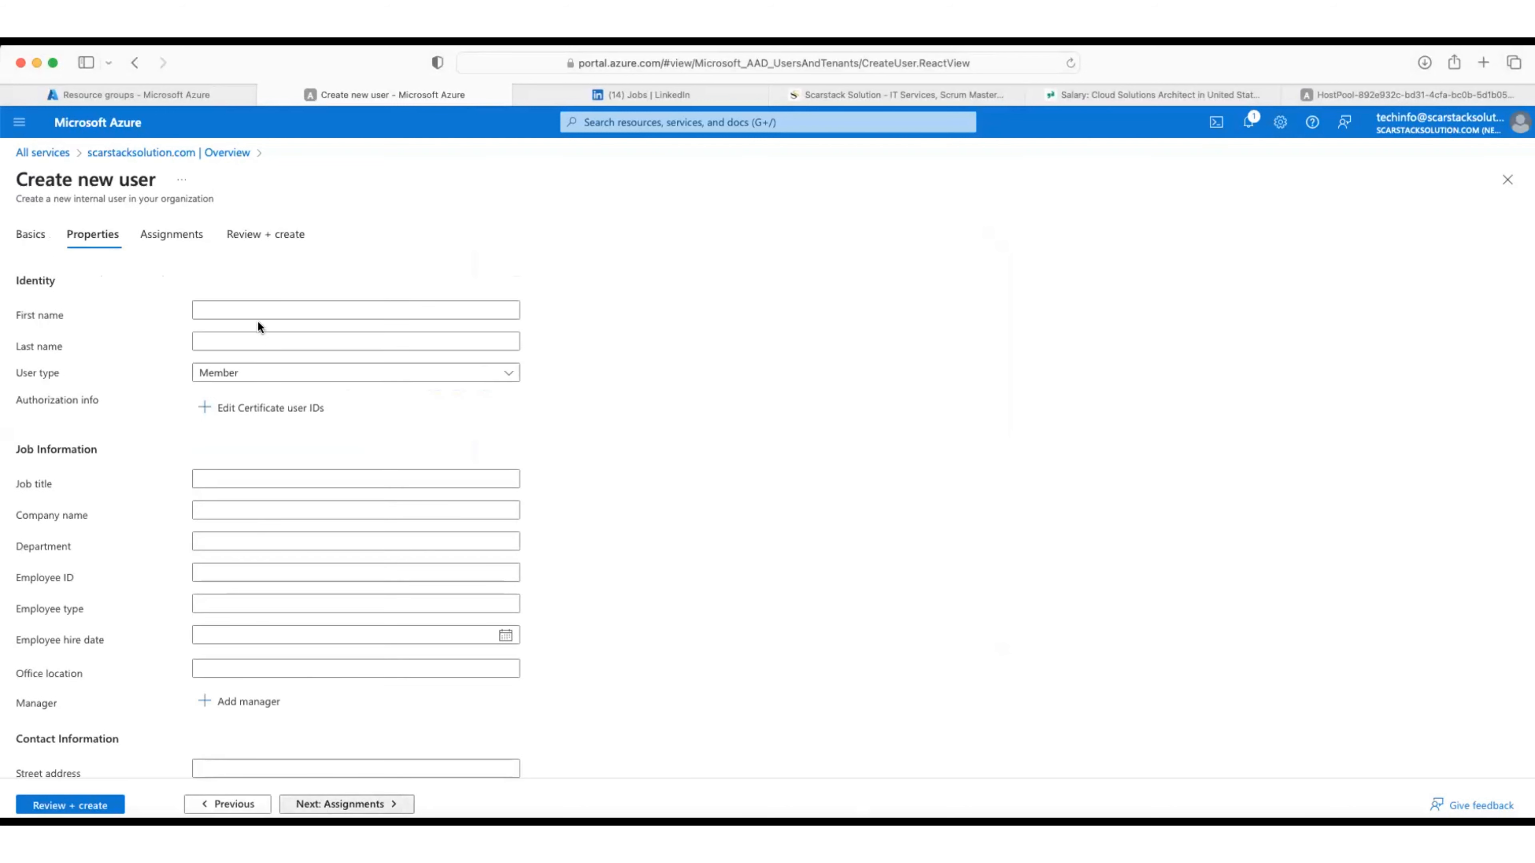
# Step: Fill in the user's name under Properties and continue to Assignments
pyautogui.click(285, 310)
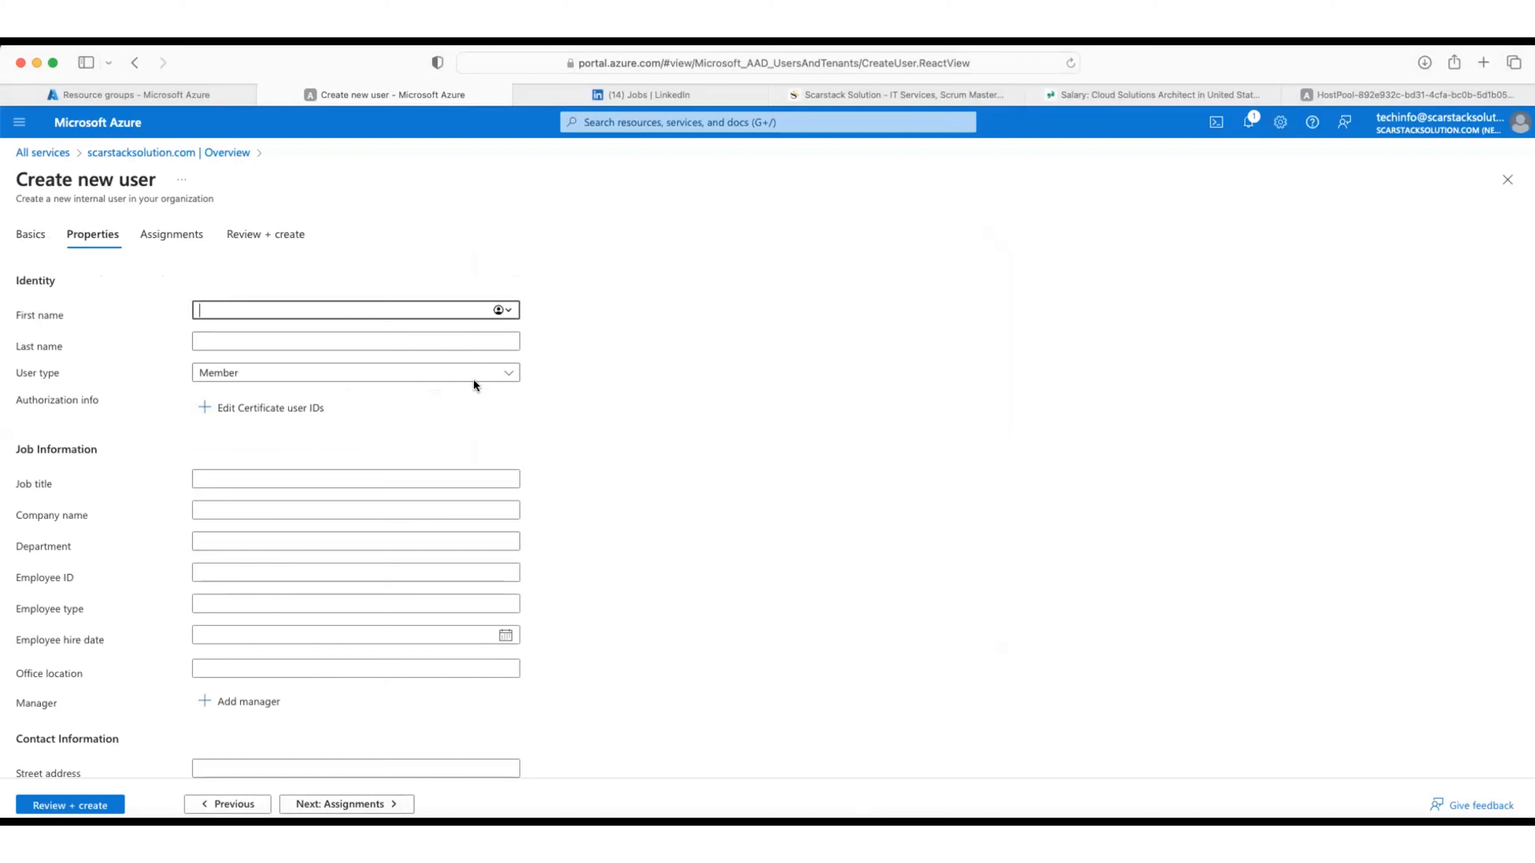
pyautogui.click(658, 623)
pyautogui.scroll(-1, 658, 623)
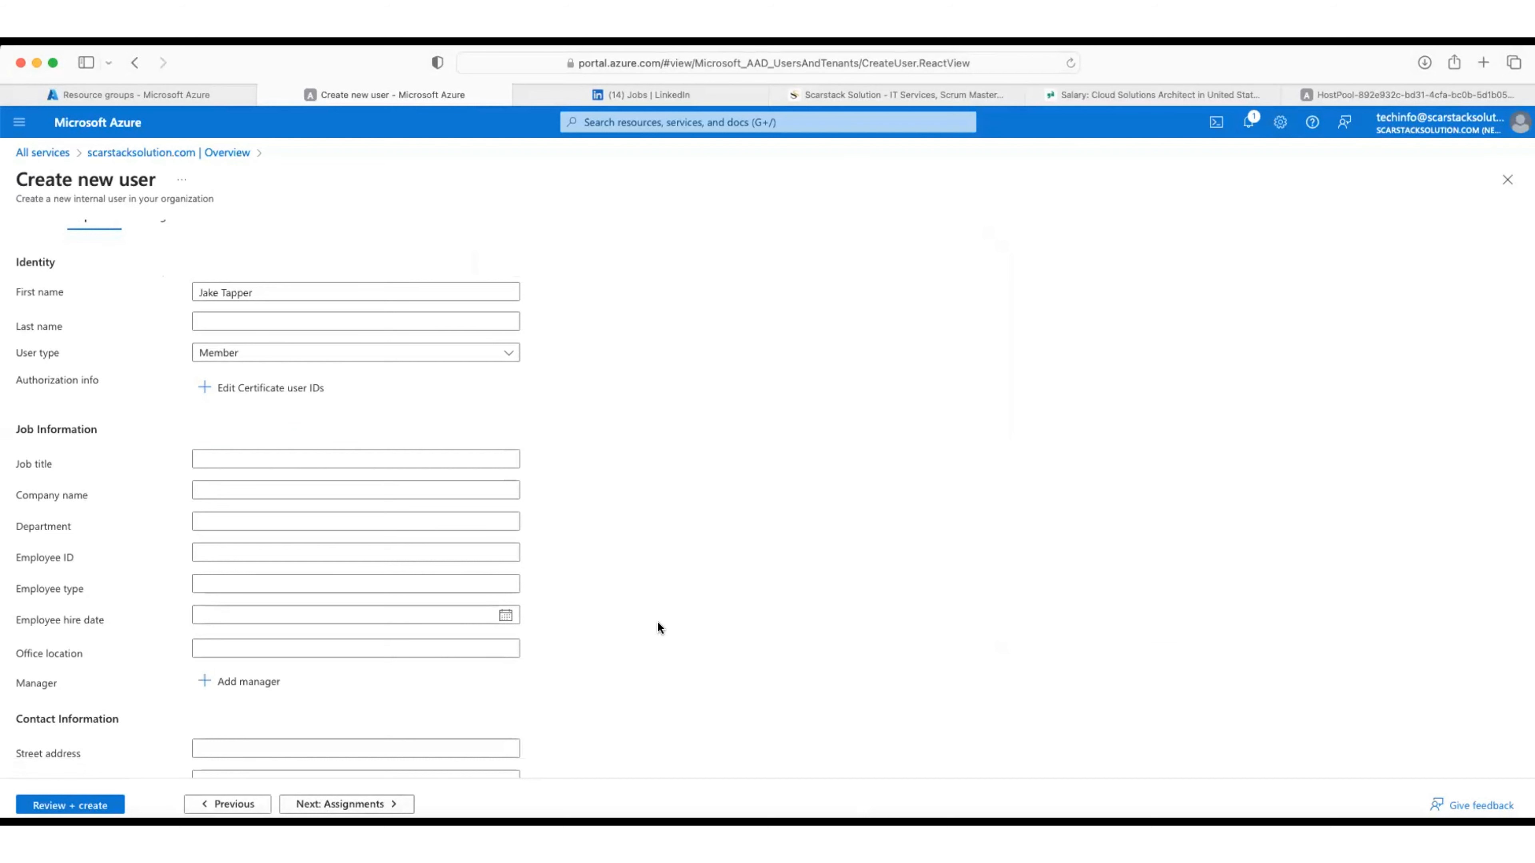
pyautogui.scroll(-1, 425, 625)
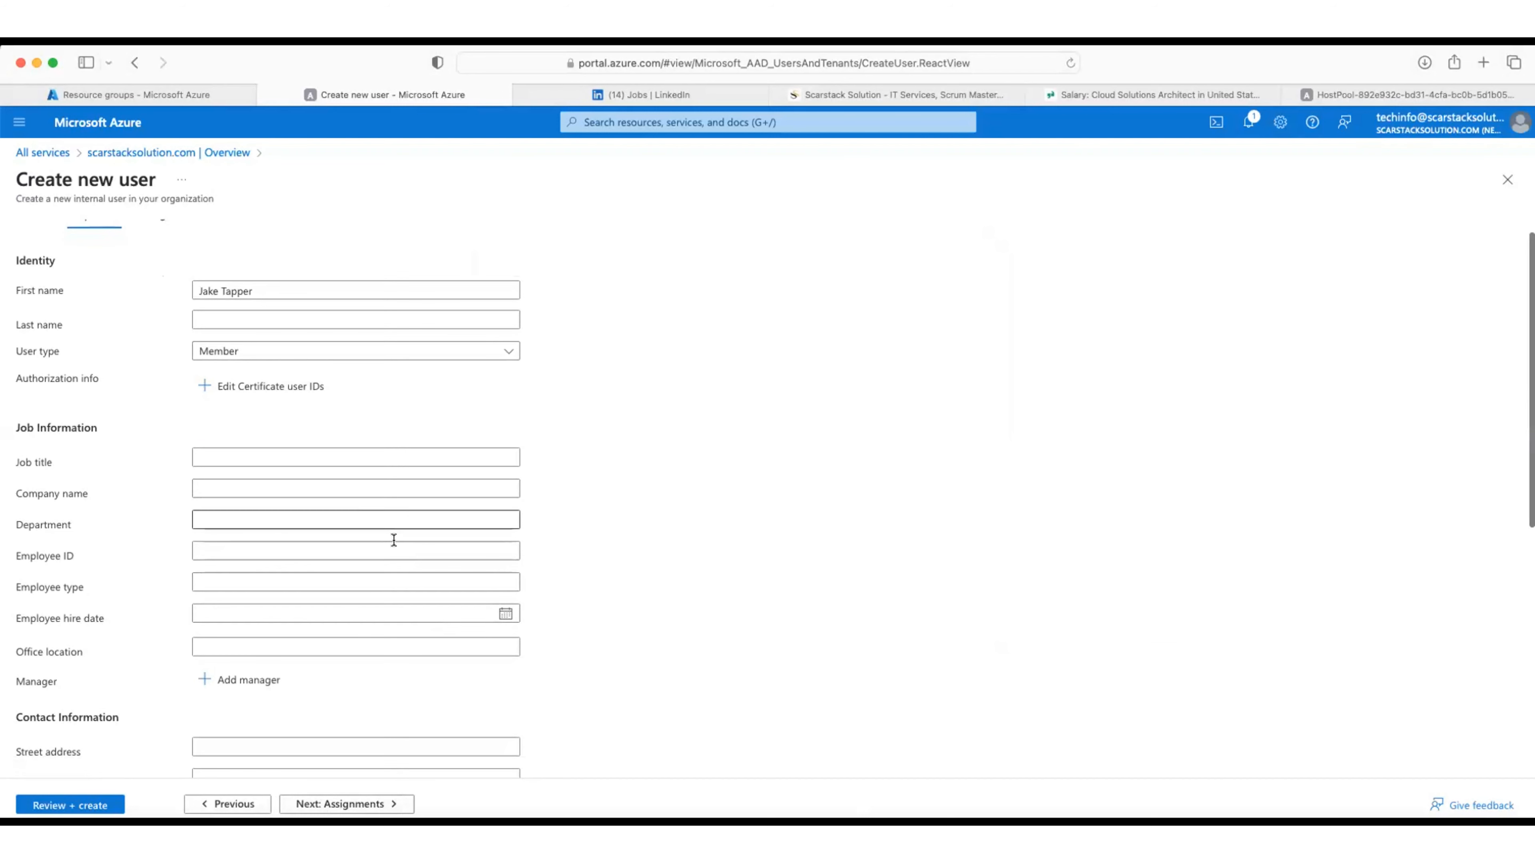
pyautogui.scroll(-6, 351, 610)
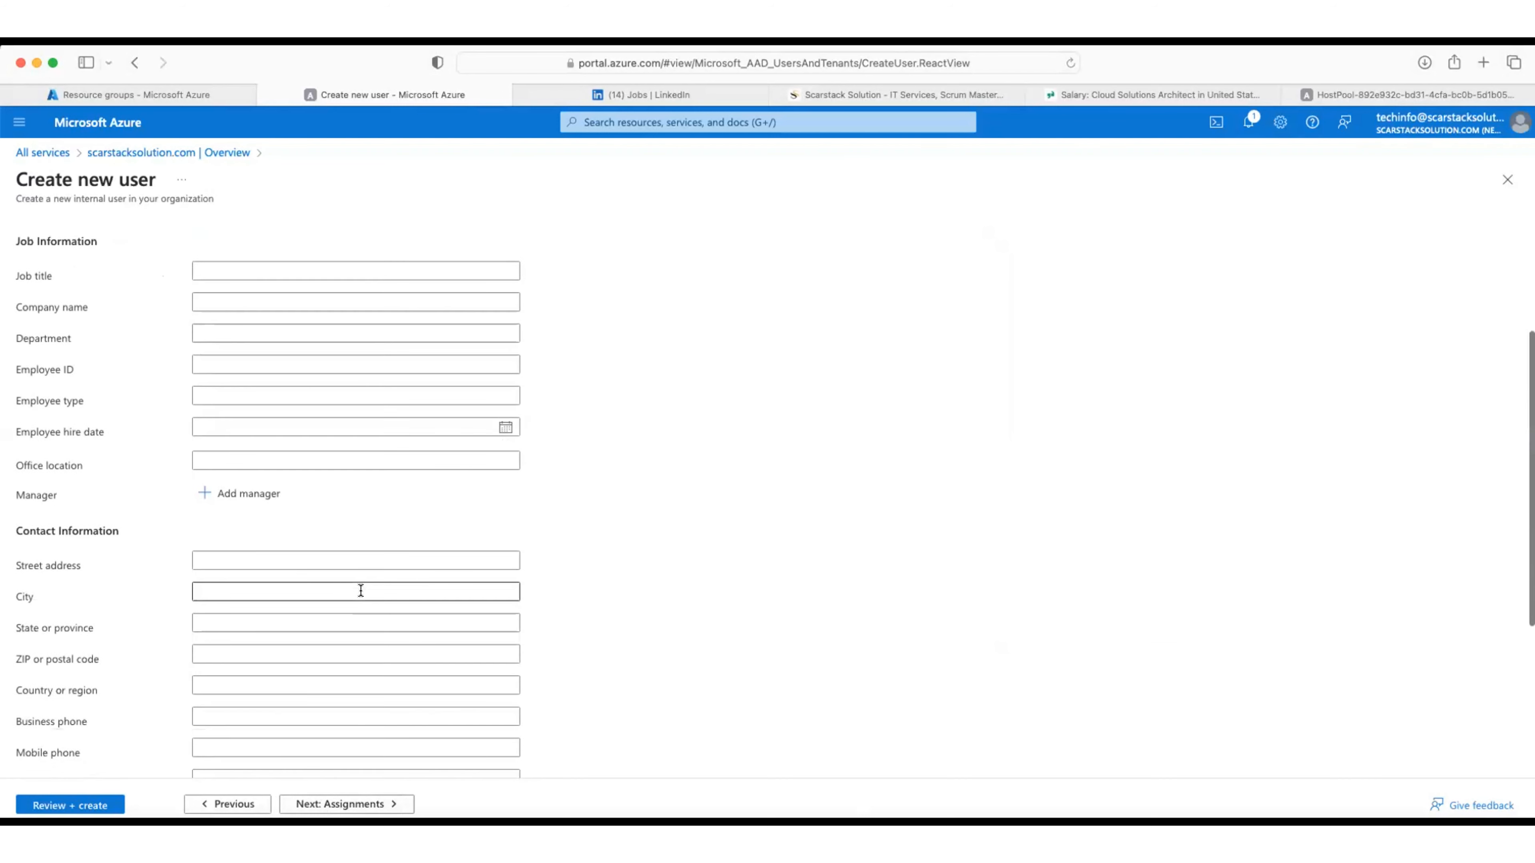
pyautogui.click(329, 804)
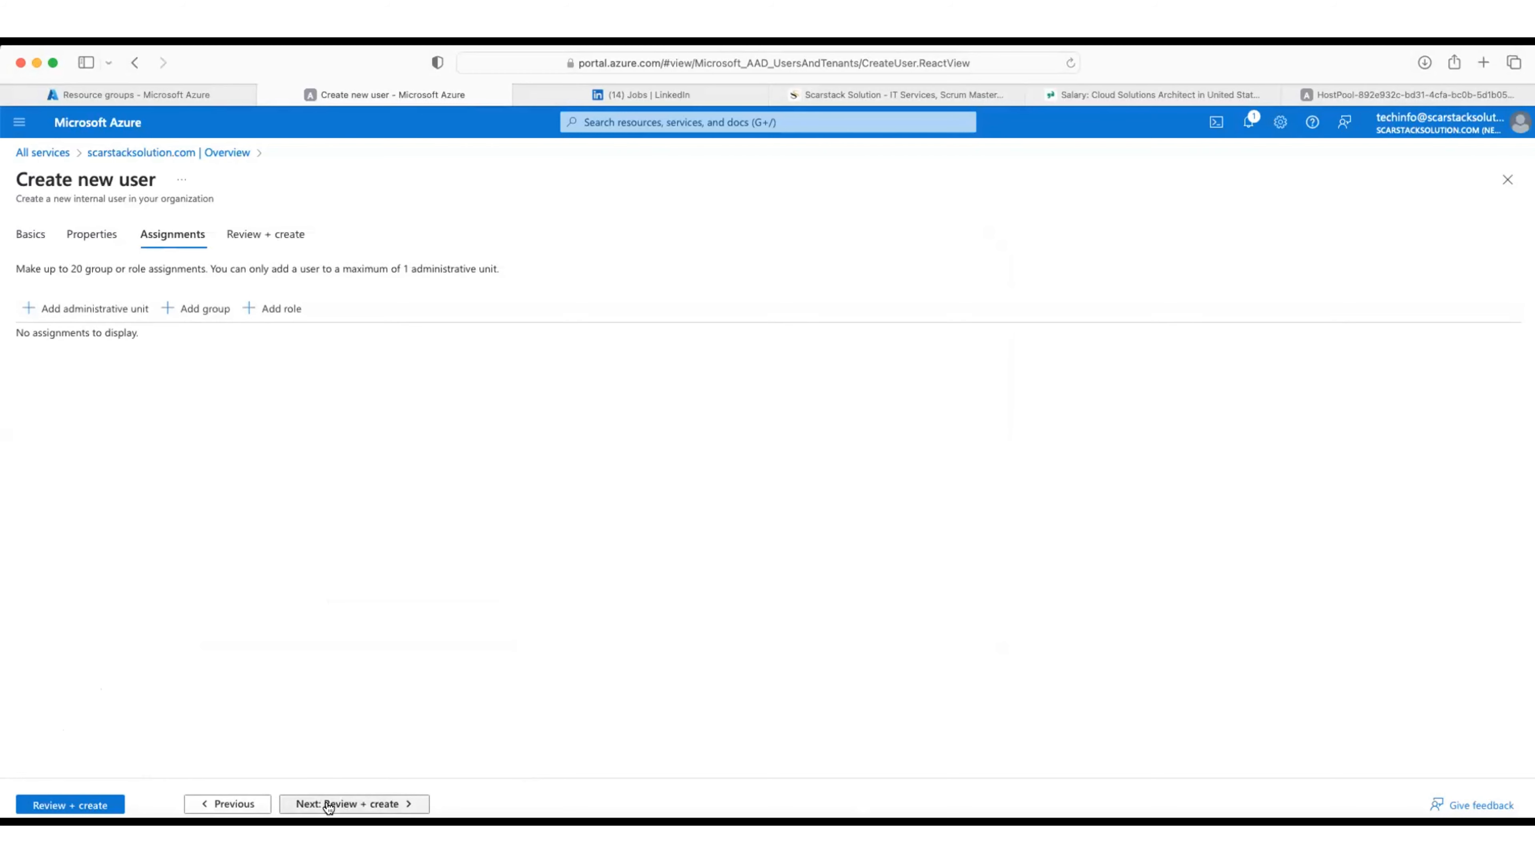
# Step: Add the new user to the California HQ administrative unit and the DevOps Group
pyautogui.click(122, 312)
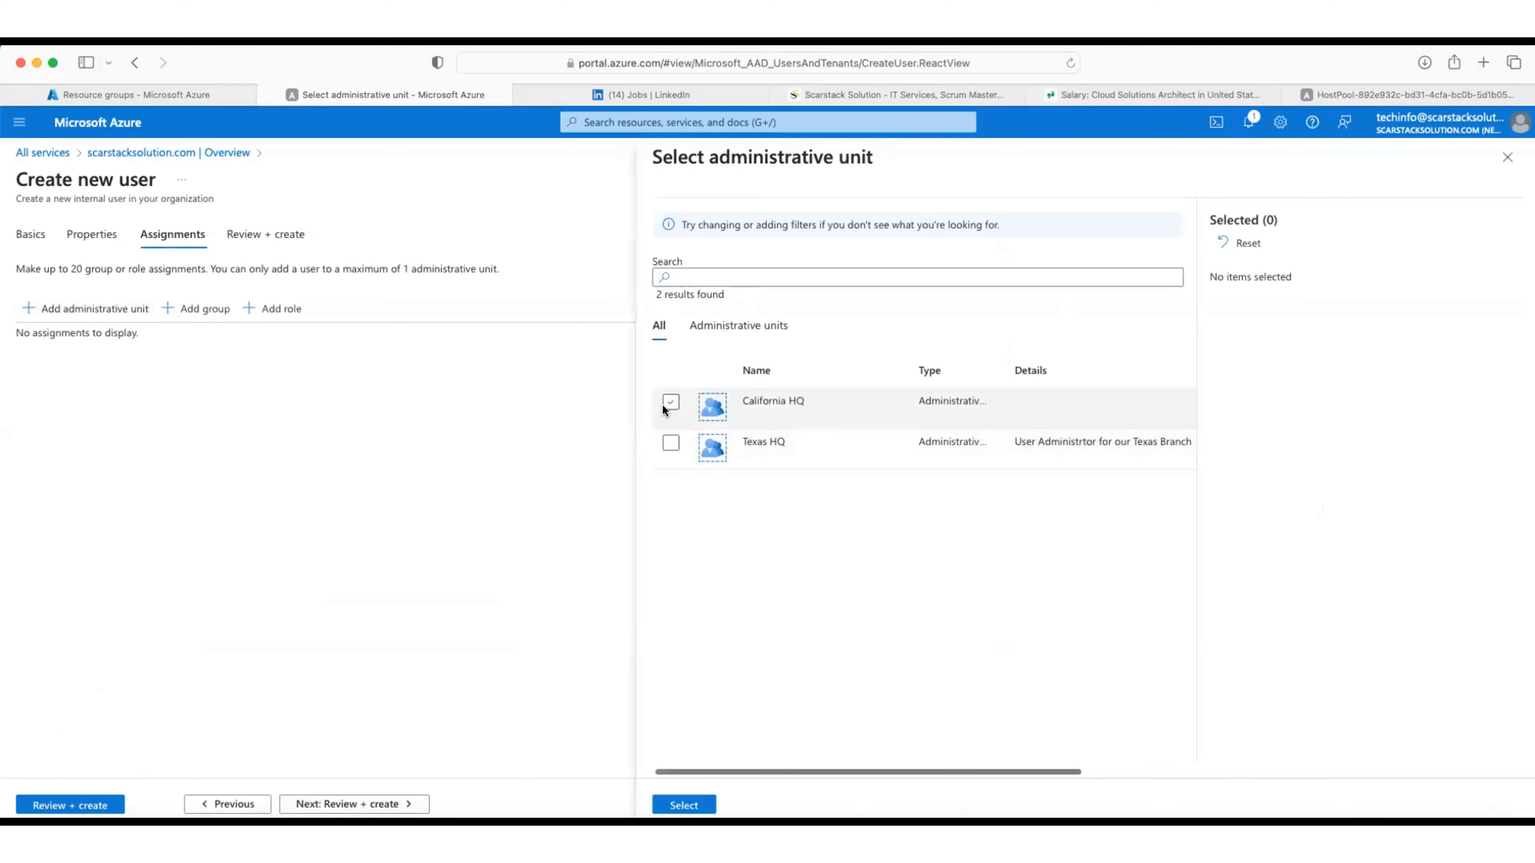
pyautogui.click(671, 402)
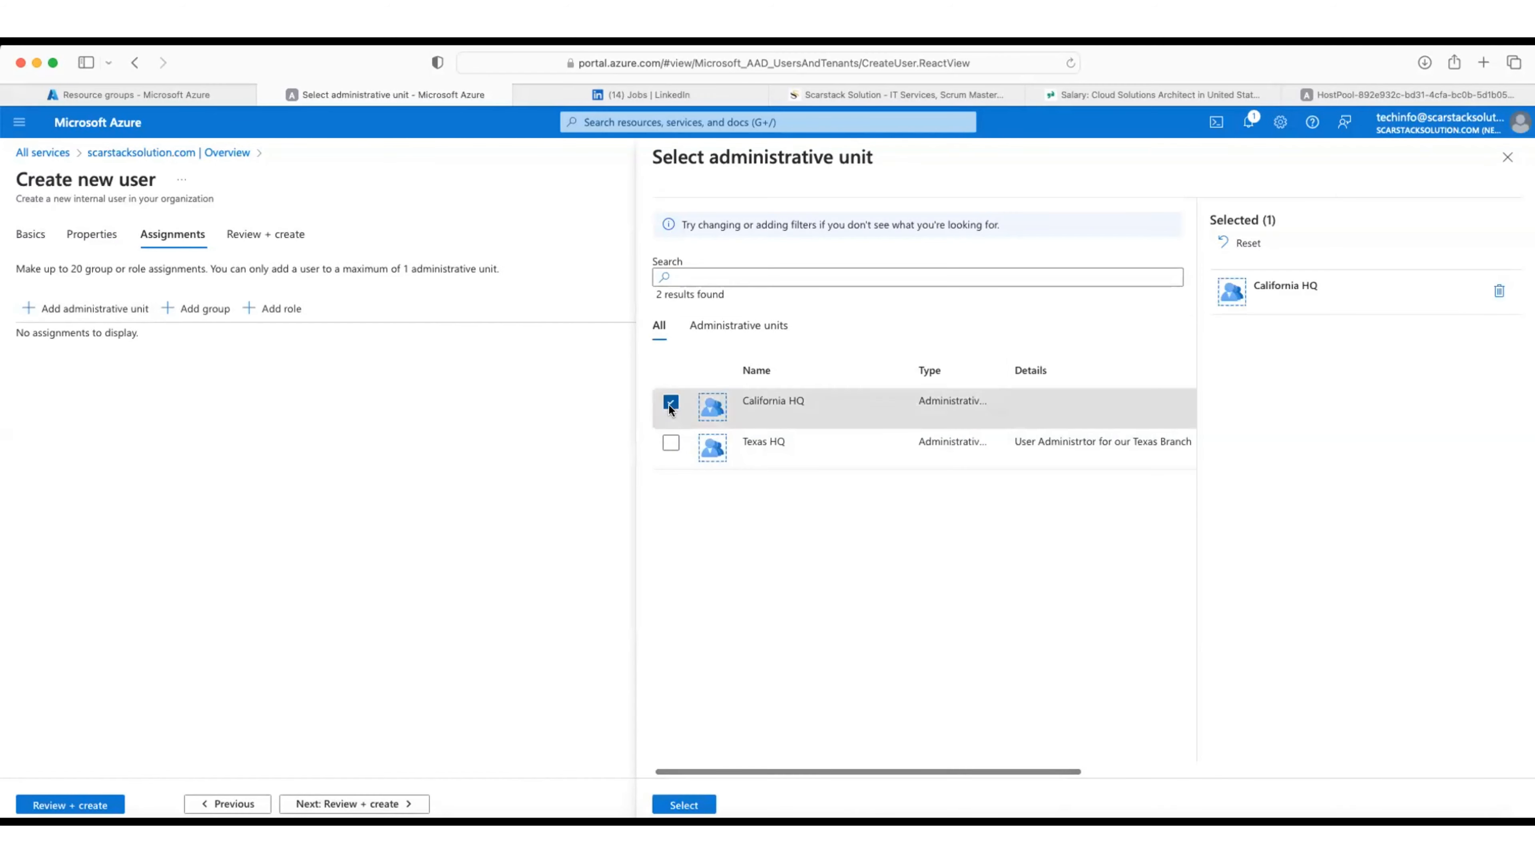
pyautogui.click(677, 804)
pyautogui.click(205, 309)
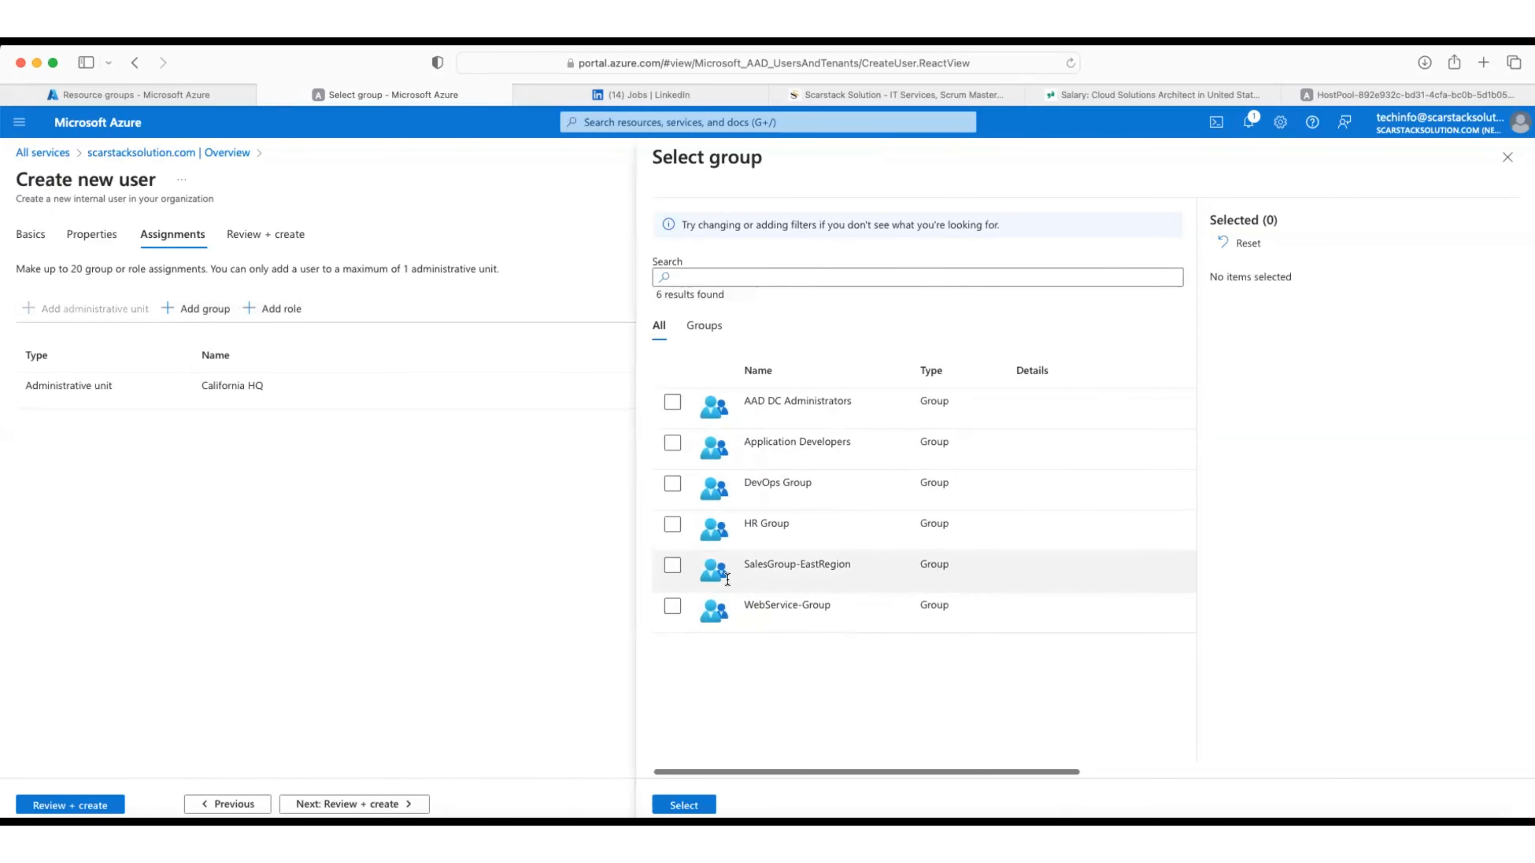
pyautogui.click(672, 483)
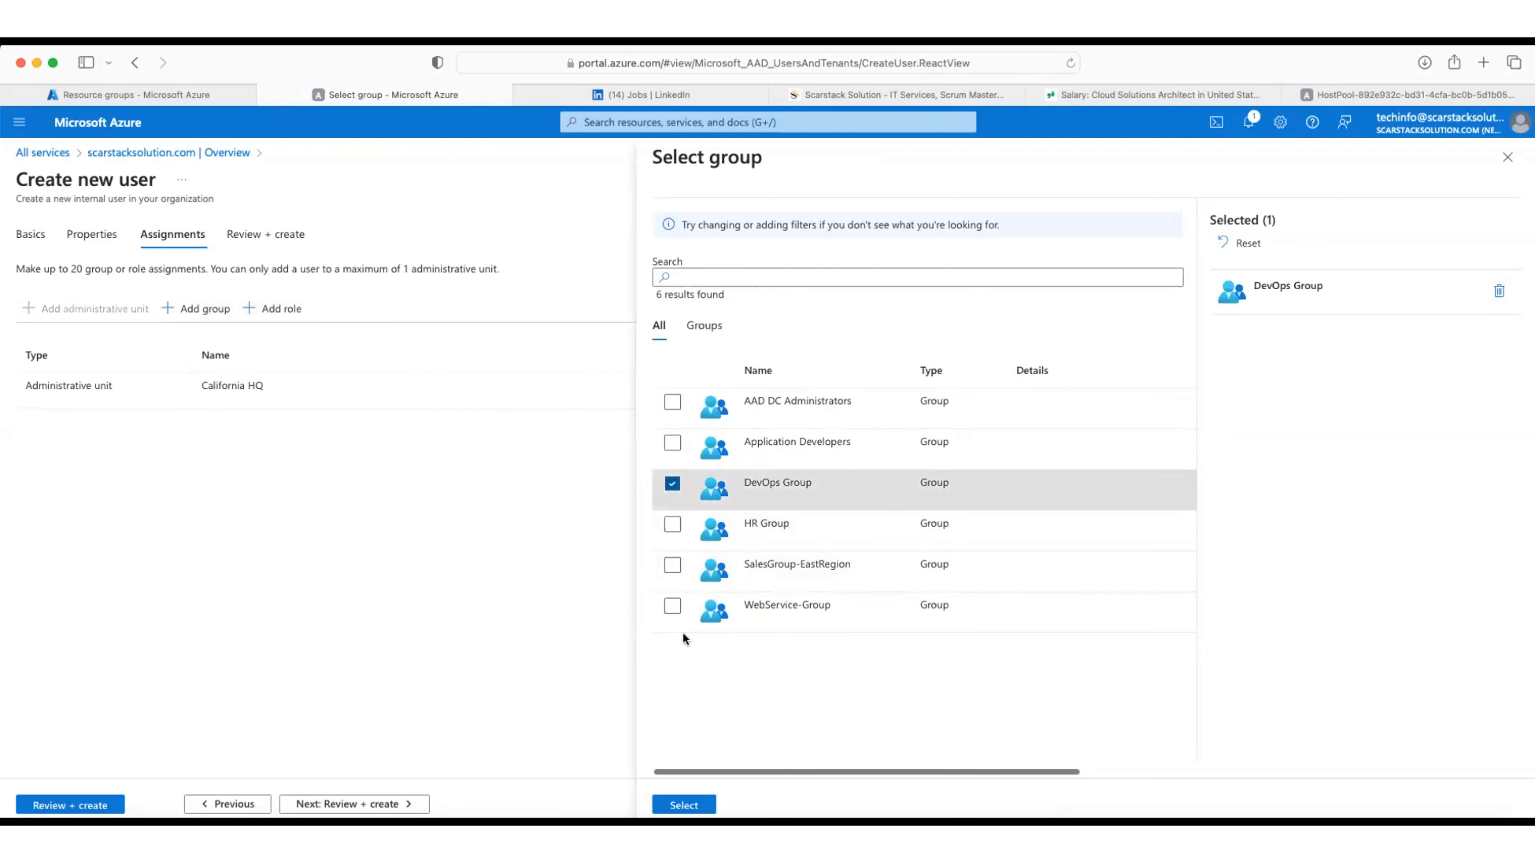
pyautogui.click(683, 806)
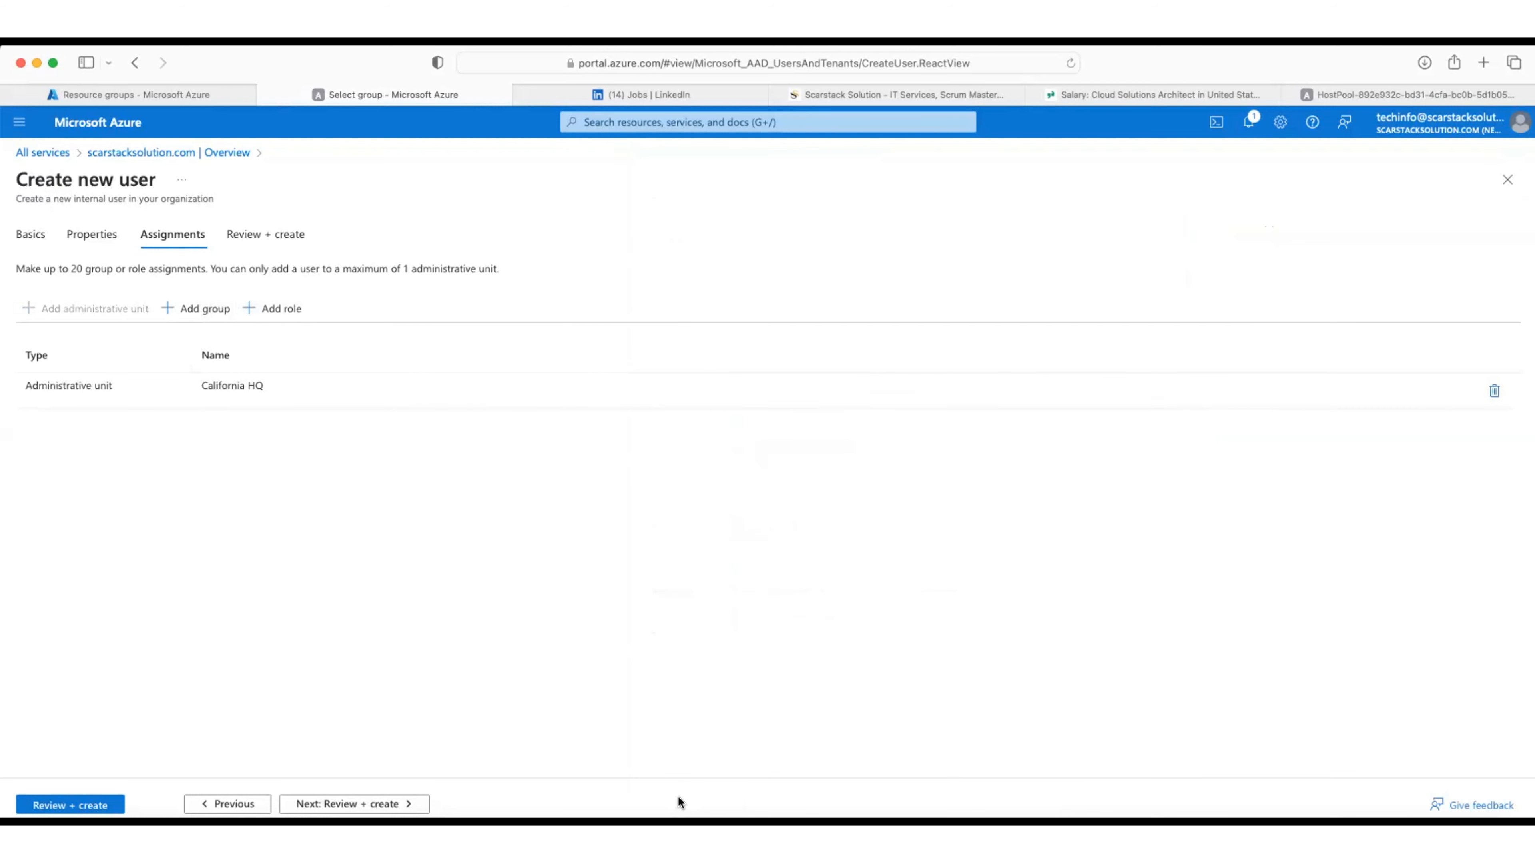
# Step: Search the directory roles for 'glo' and assign the Global Reader role
pyautogui.click(261, 307)
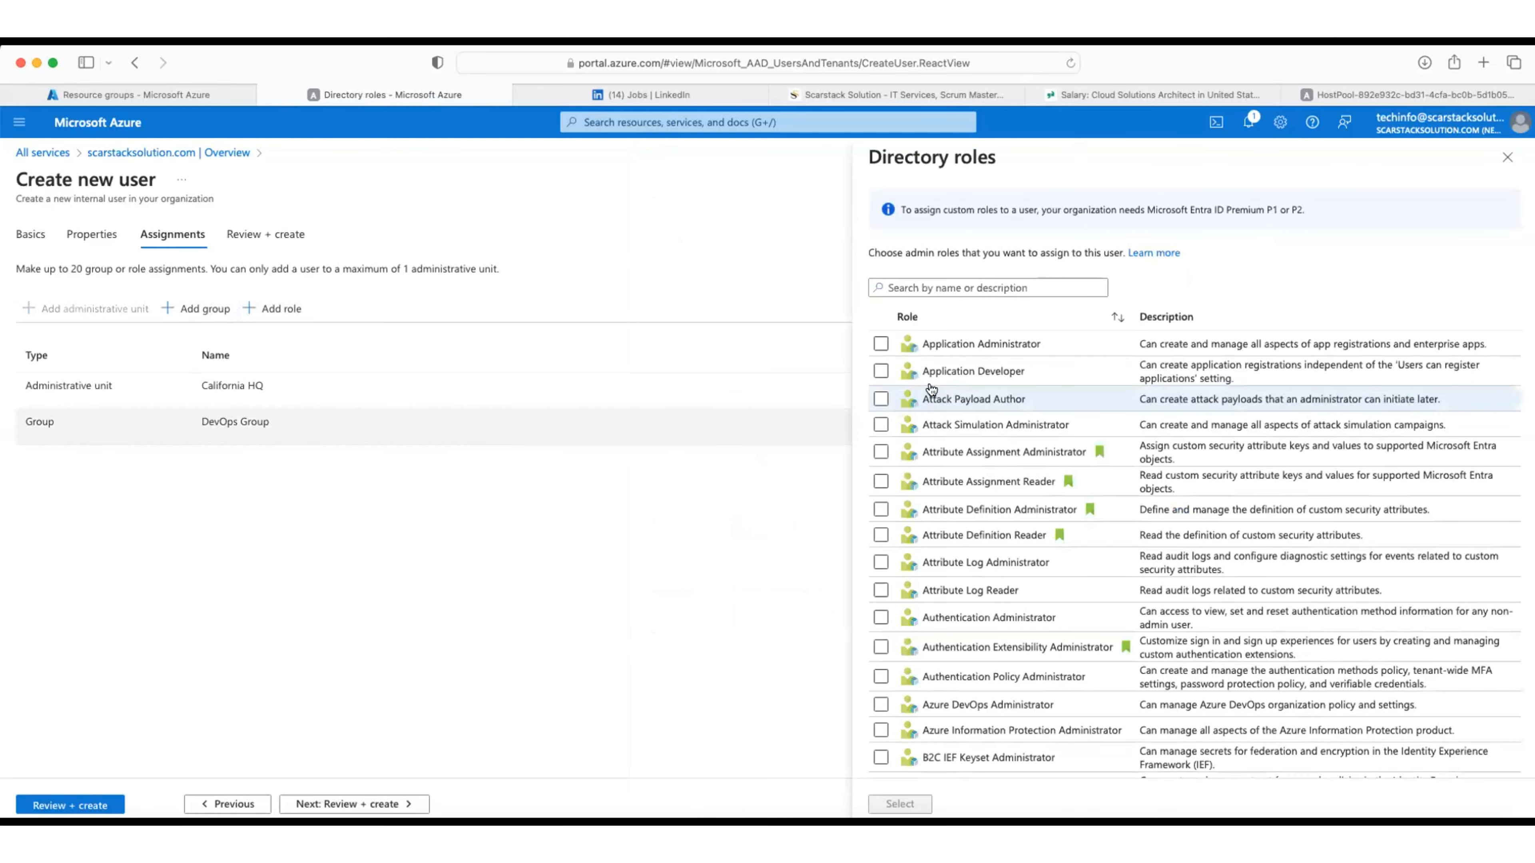
pyautogui.click(967, 287)
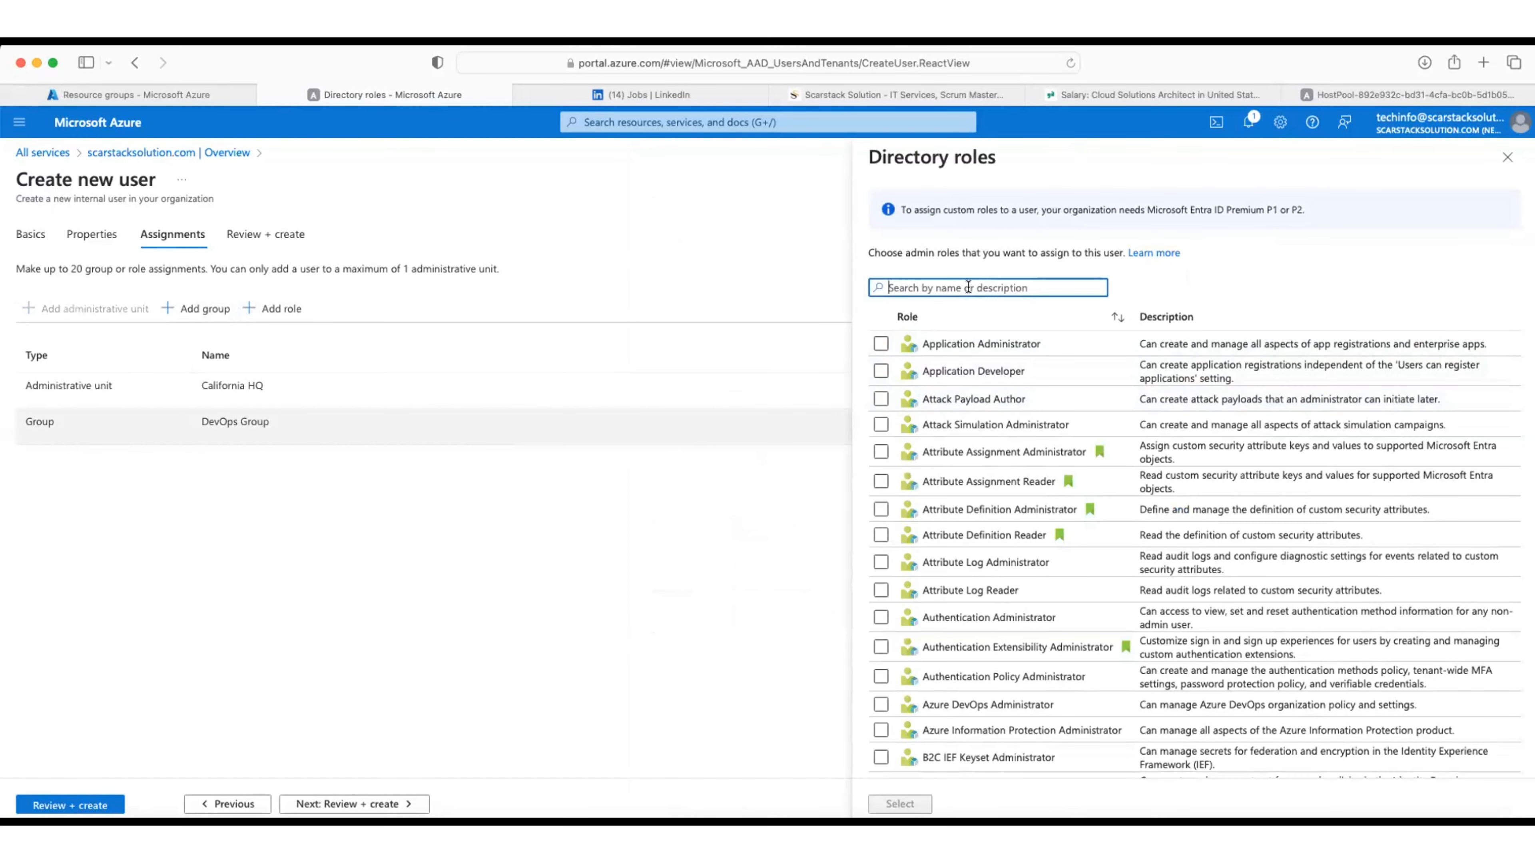
pyautogui.write('gloab')
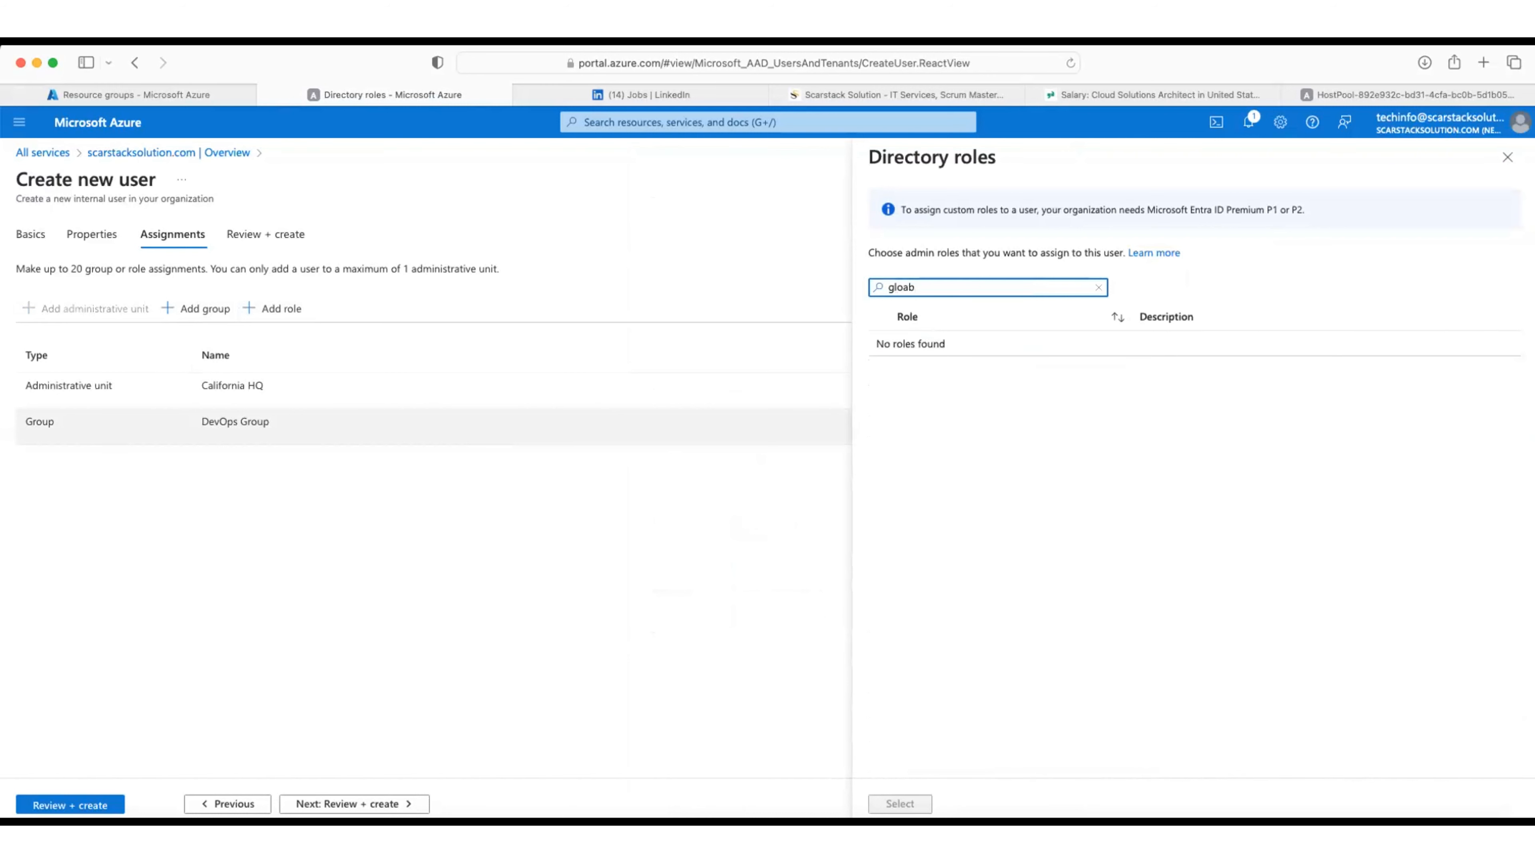
pyautogui.press('BackSpace')
pyautogui.press('BackSpace')
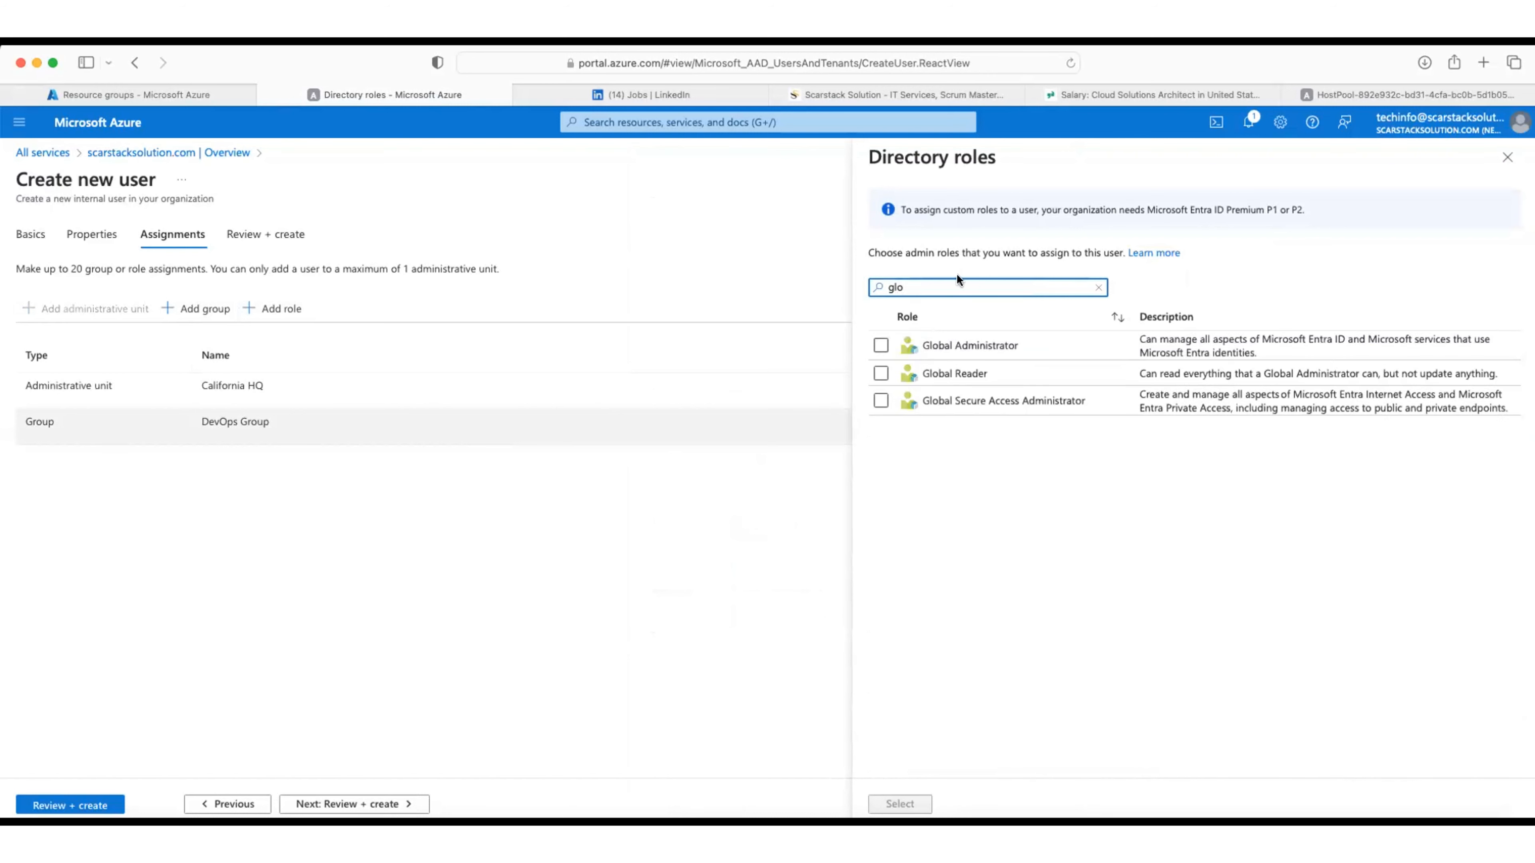
pyautogui.click(881, 374)
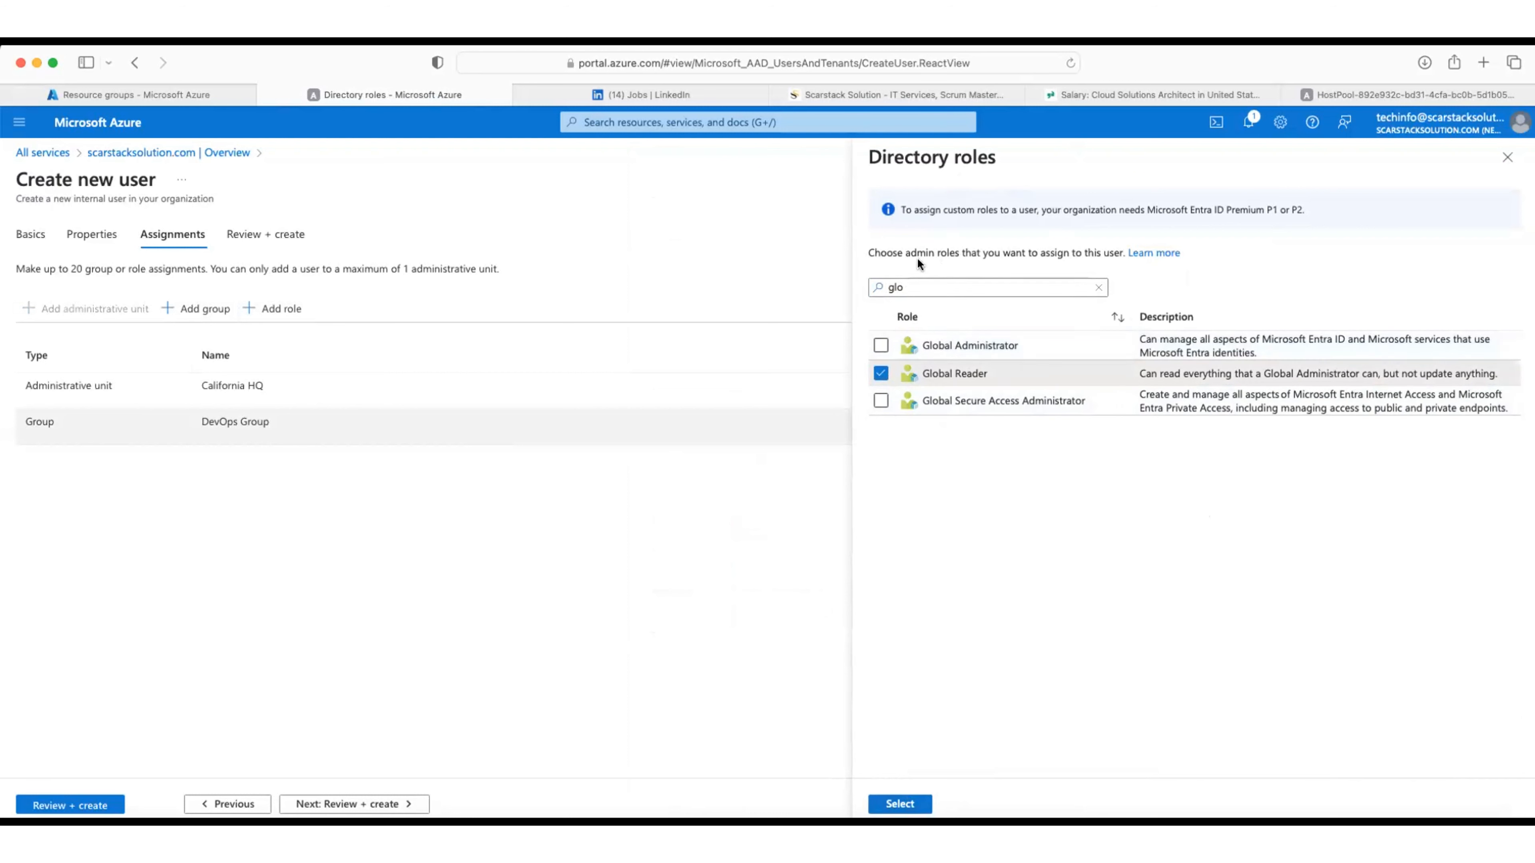
pyautogui.click(897, 803)
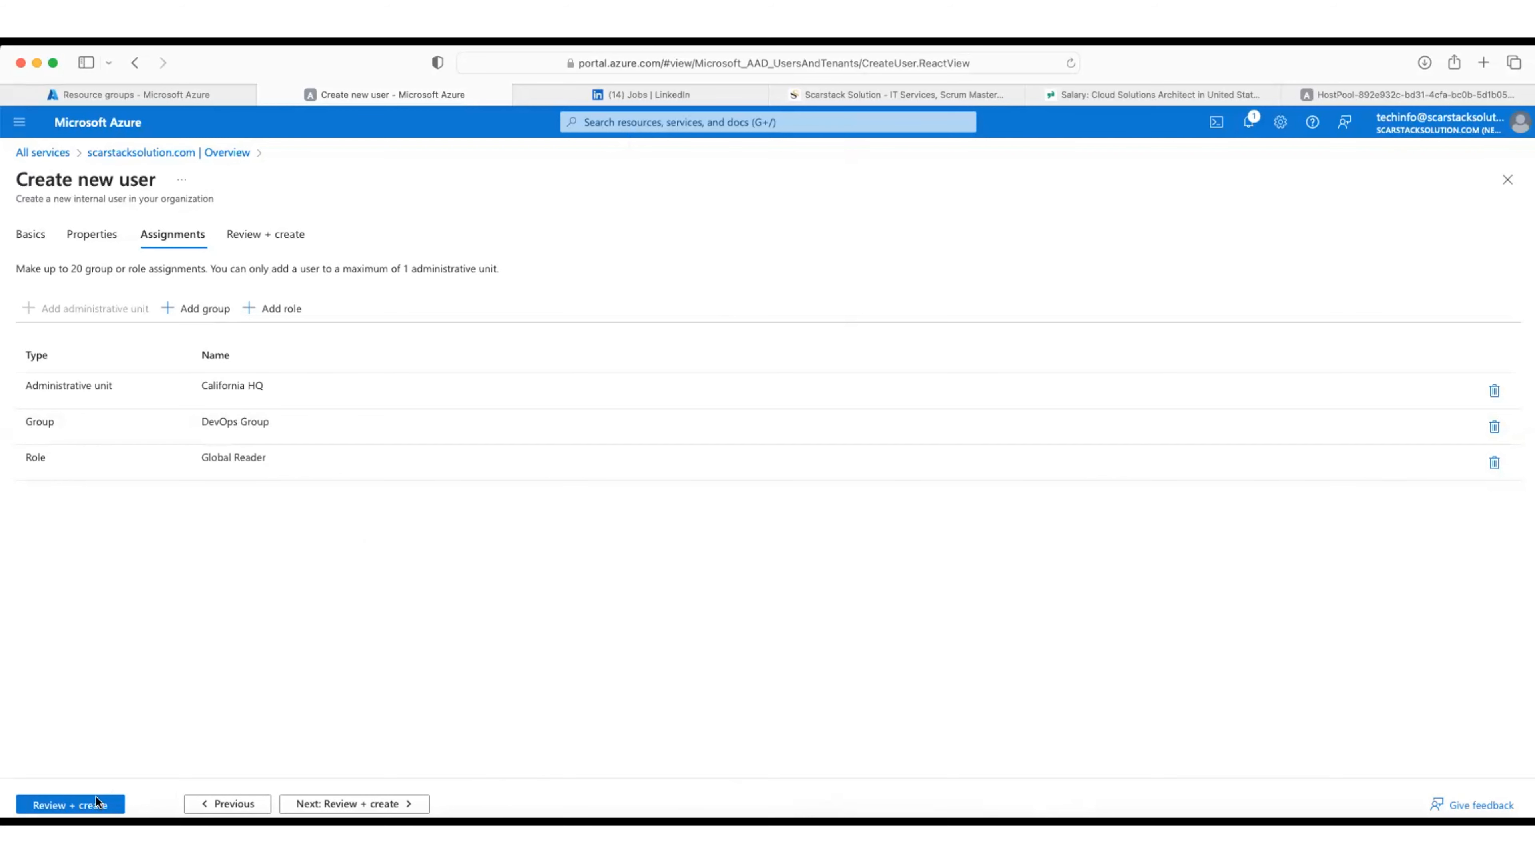
# Step: Review and create the new user account, dismissing the browser's save-password prompt
pyautogui.click(328, 803)
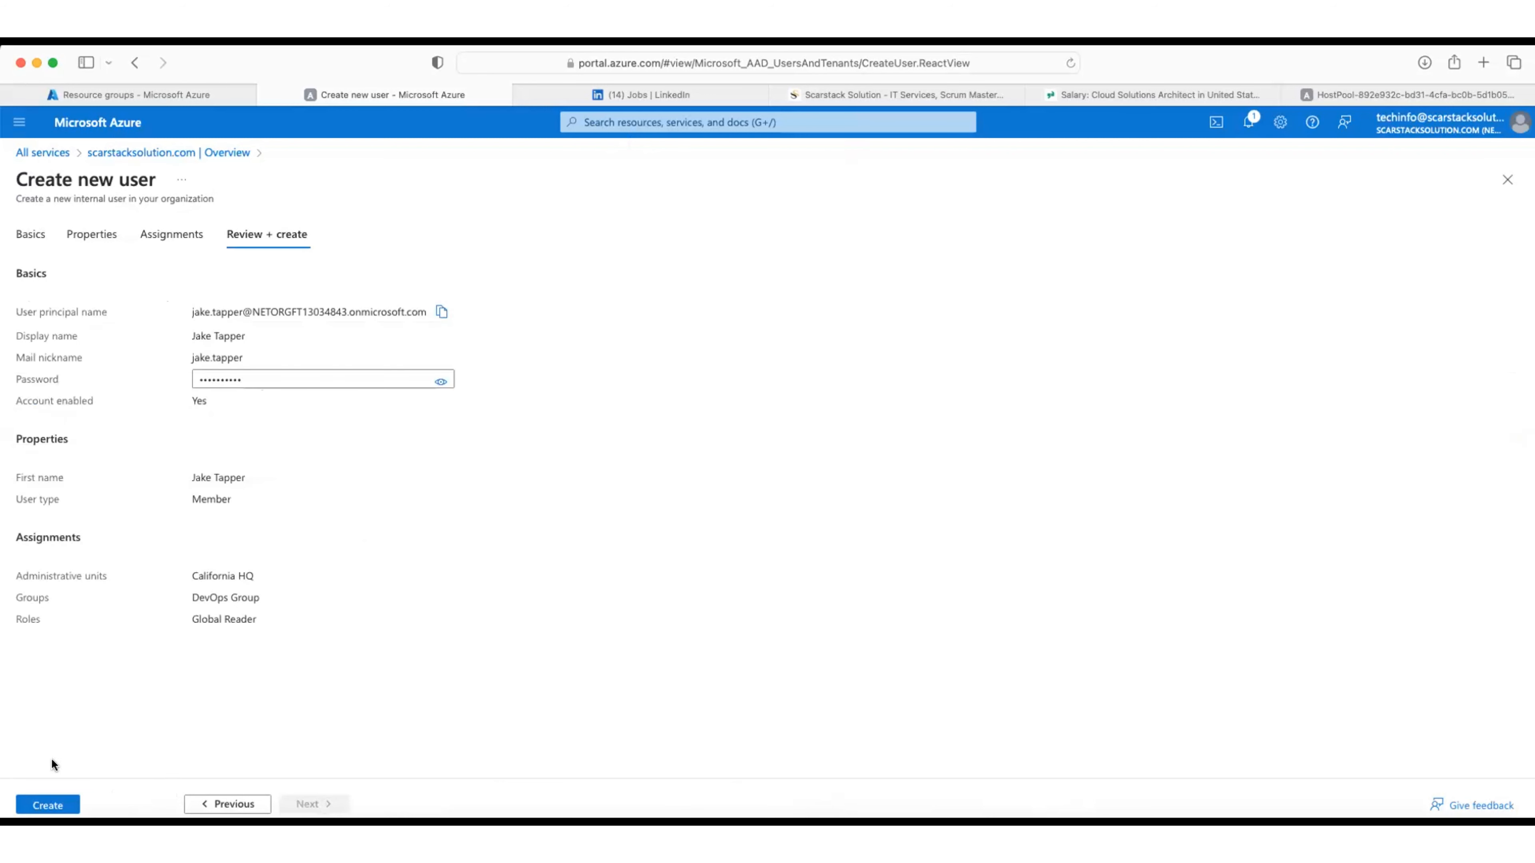
pyautogui.click(46, 806)
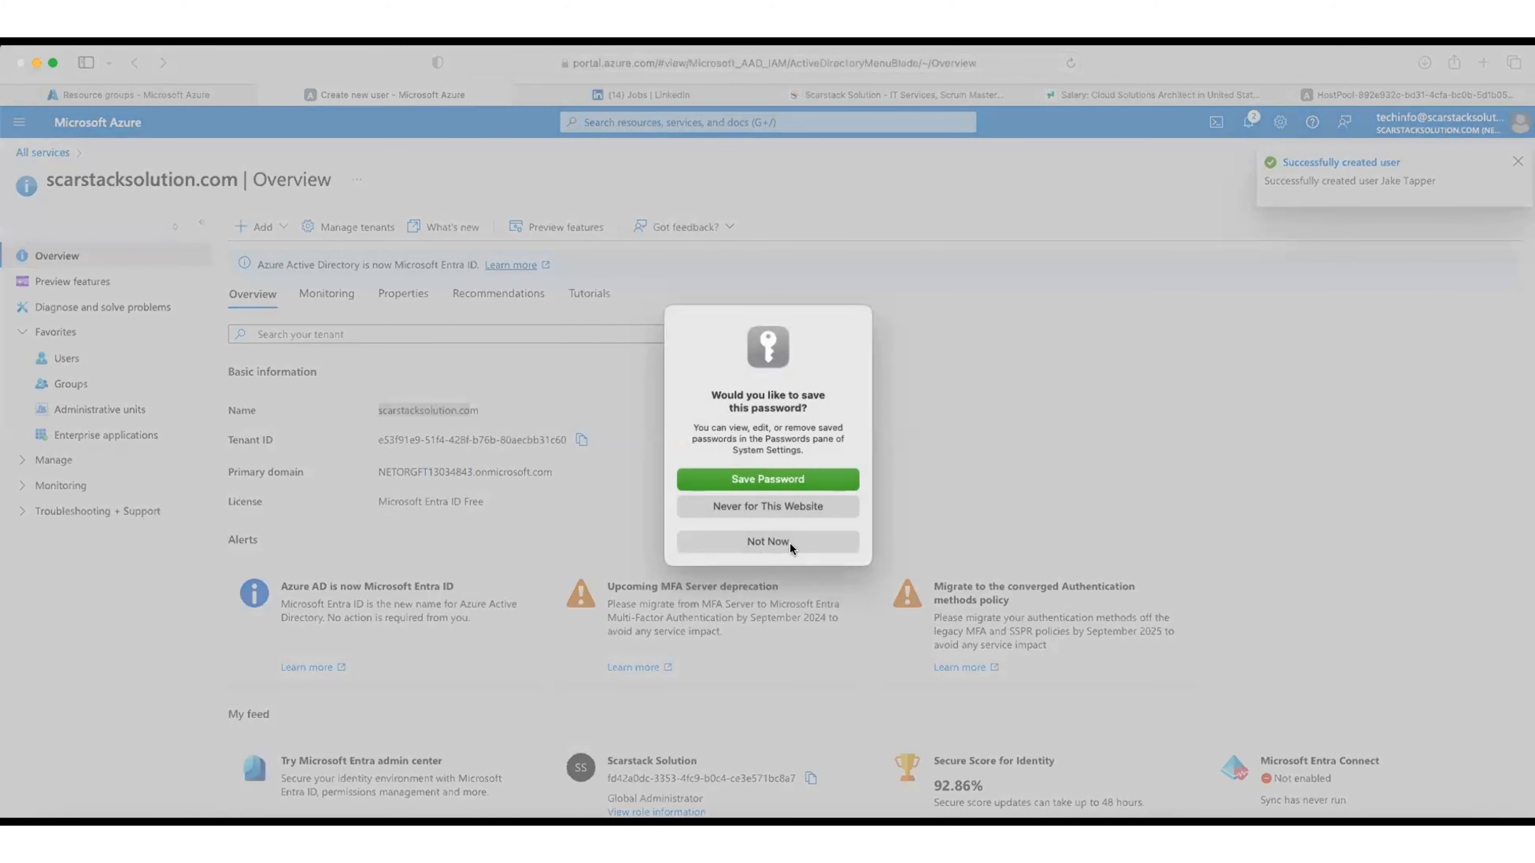
pyautogui.click(789, 546)
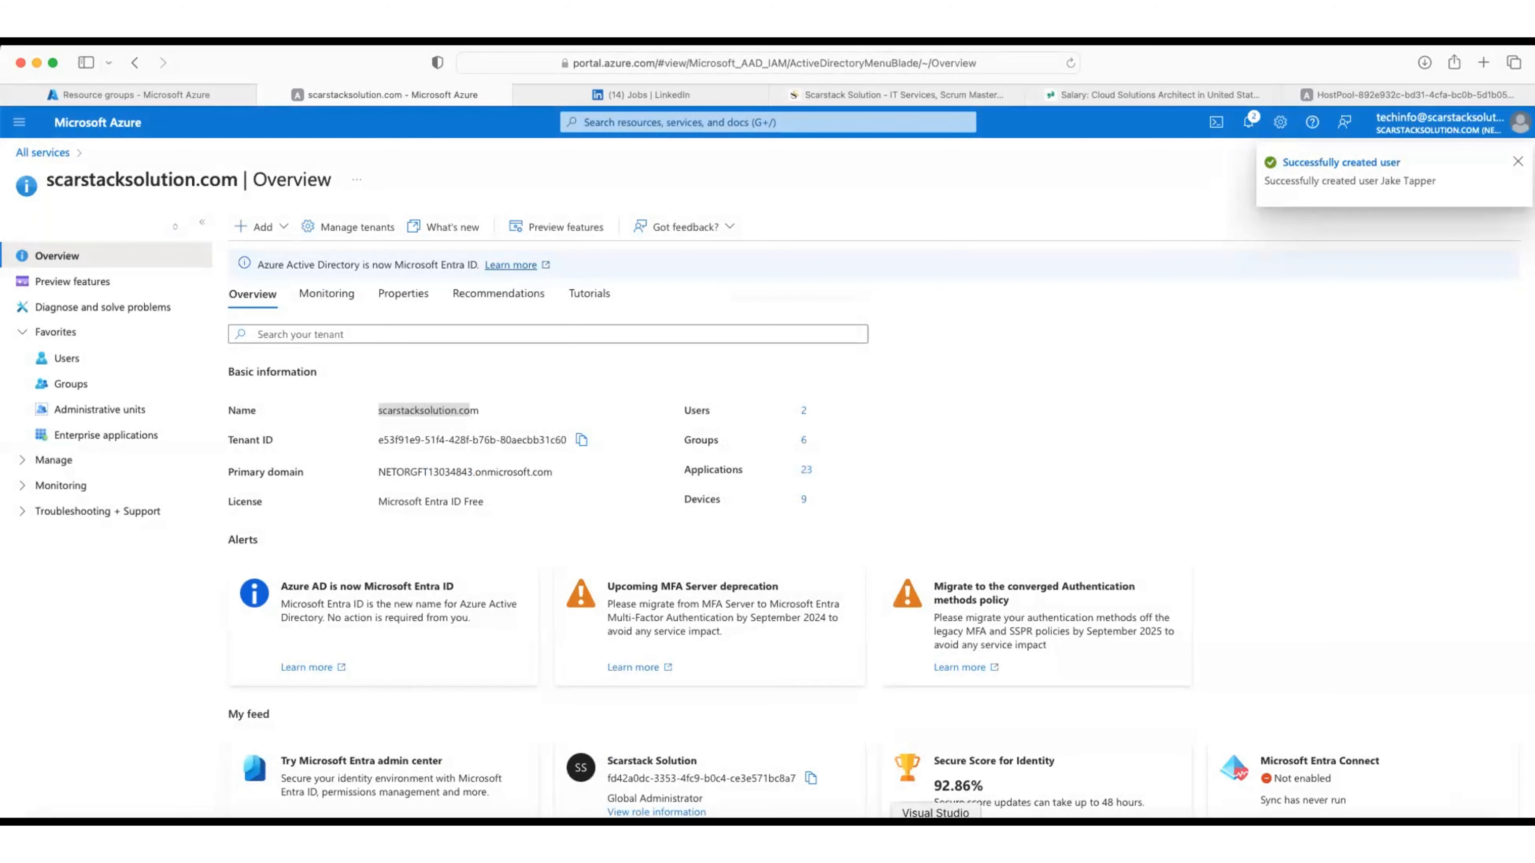
pyautogui.scroll(-1, 961, 502)
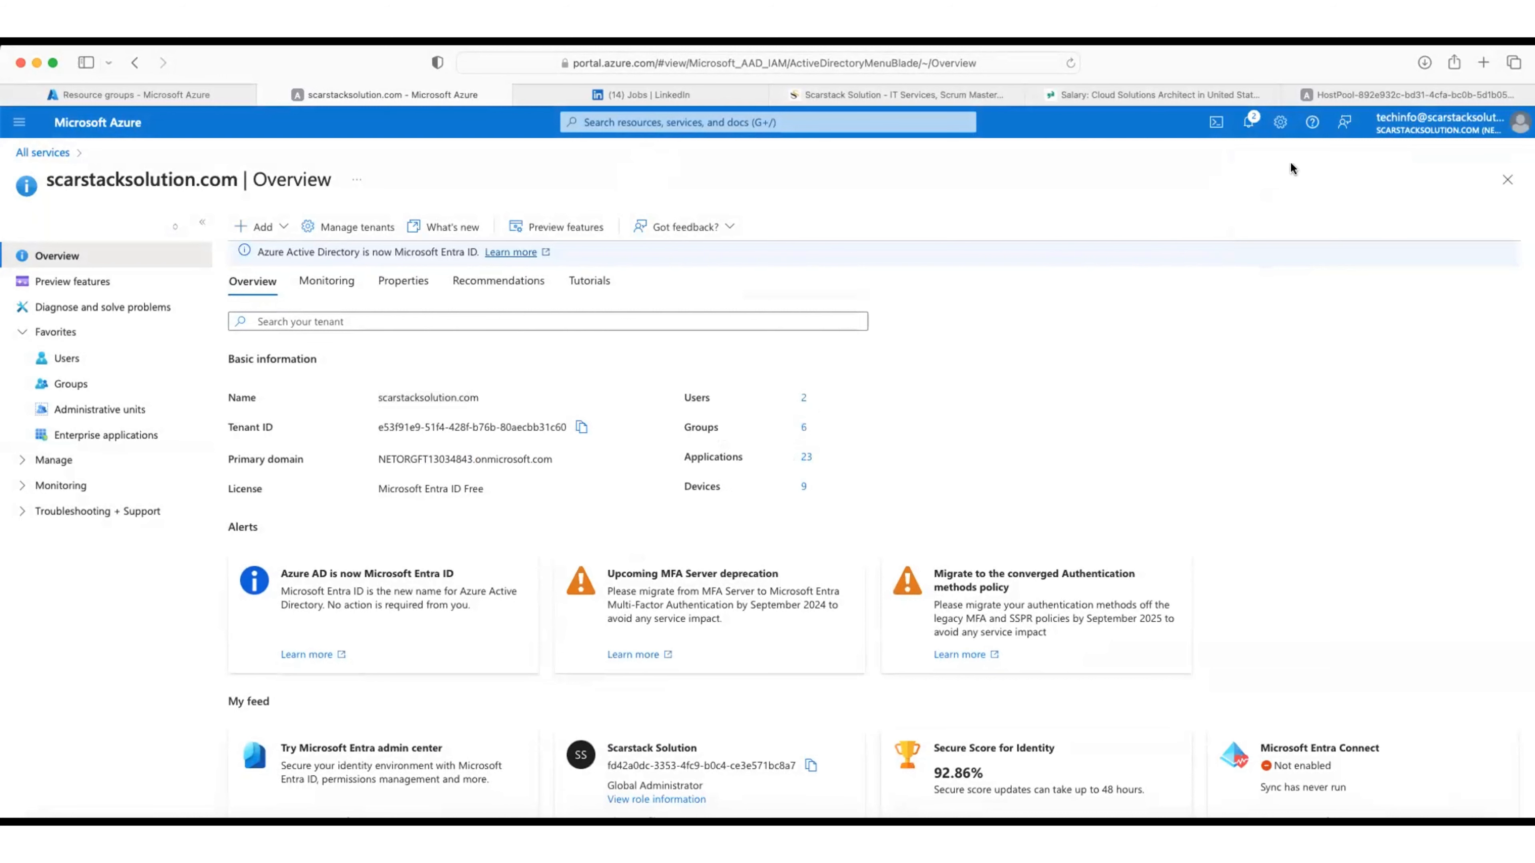
# Step: Check the Users list for the new account, glance at the HostPool deployment, then go to Resource groups
pyautogui.click(63, 359)
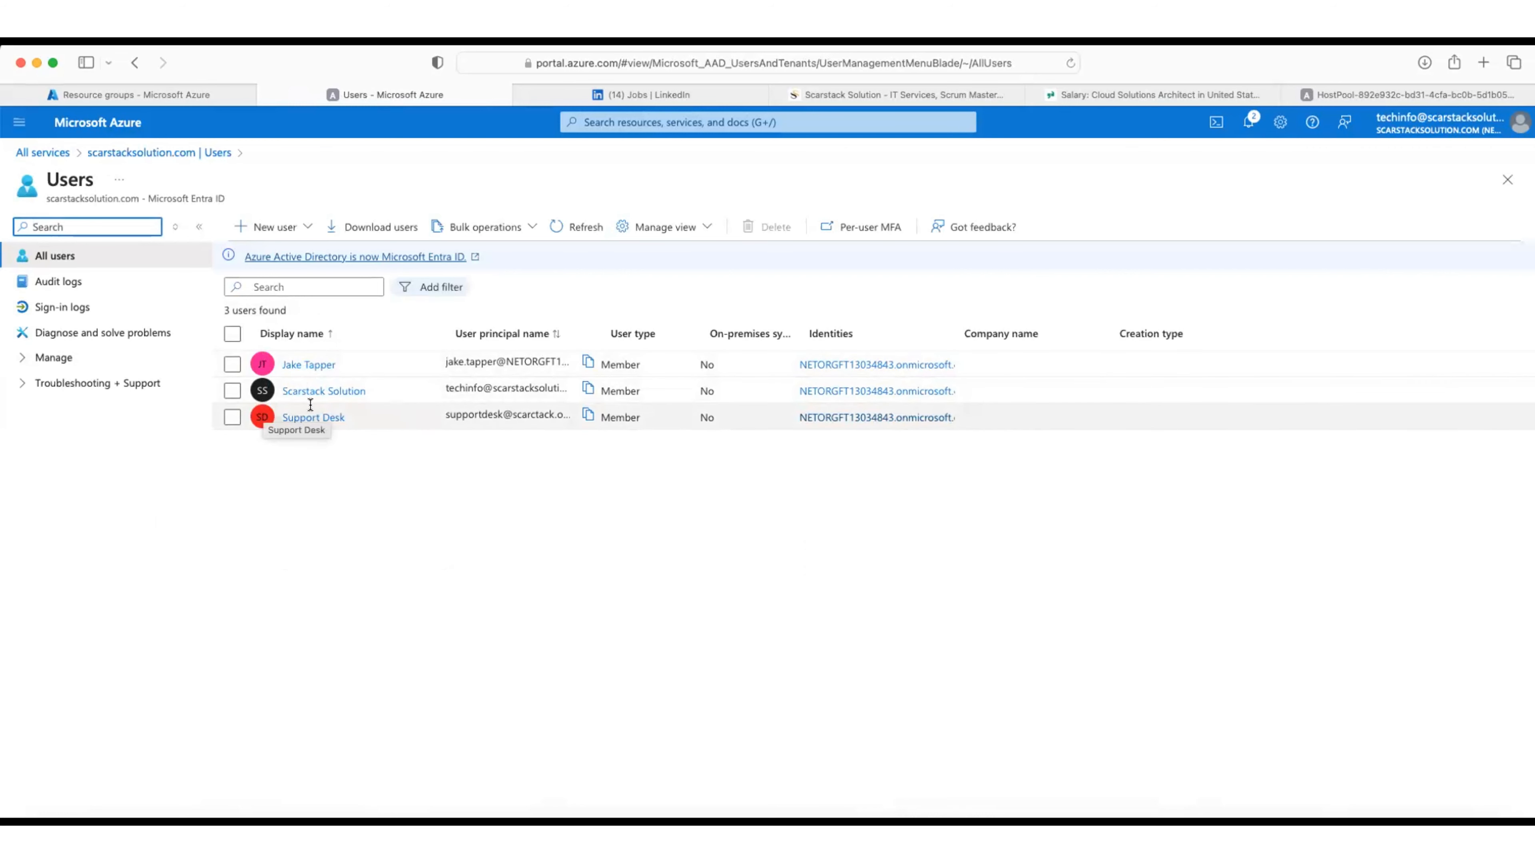
pyautogui.click(1342, 91)
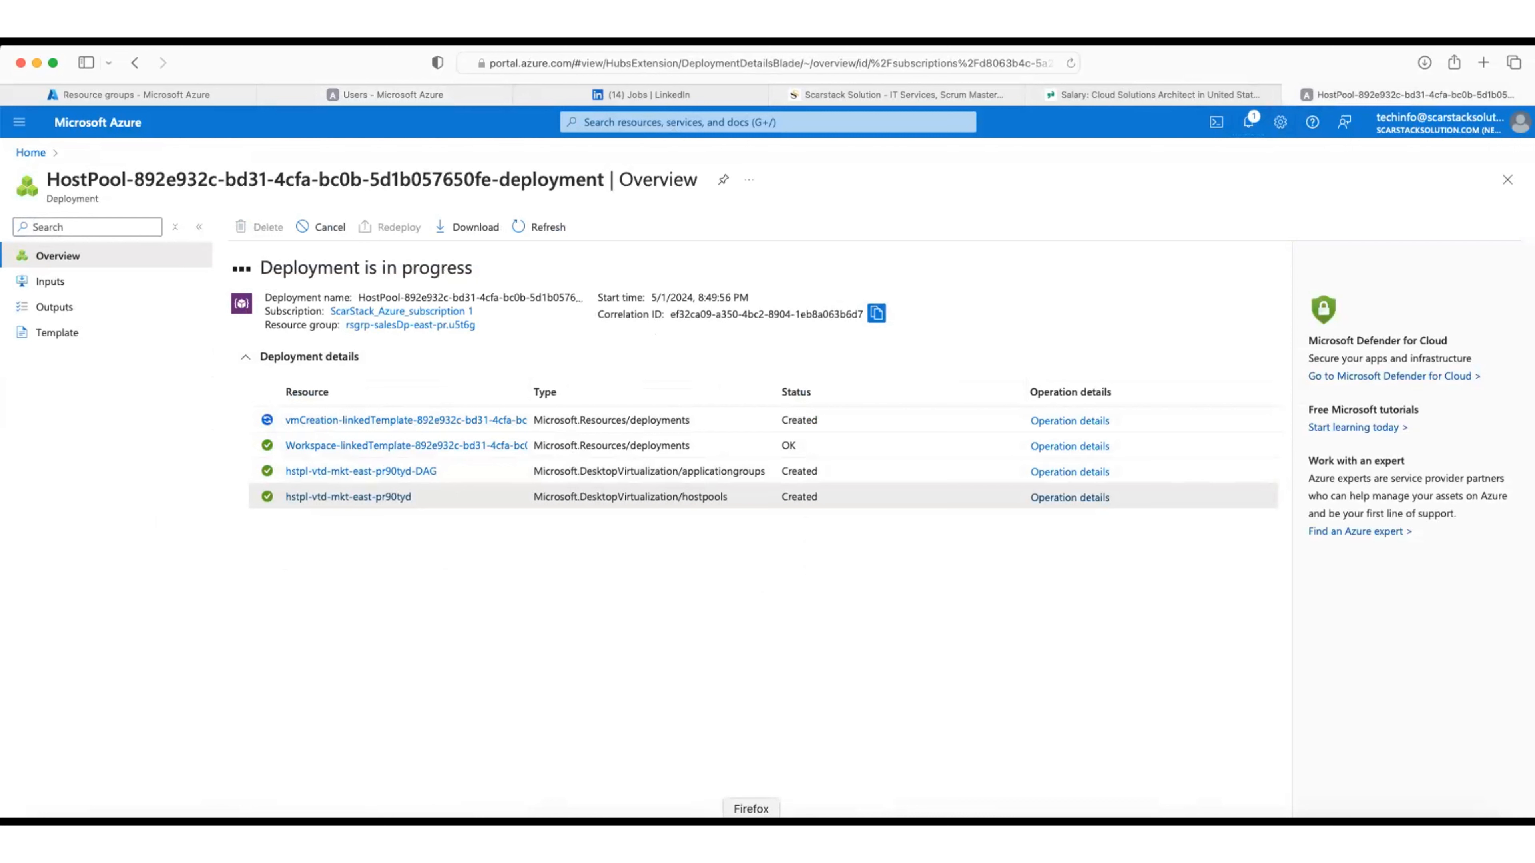
pyautogui.click(380, 95)
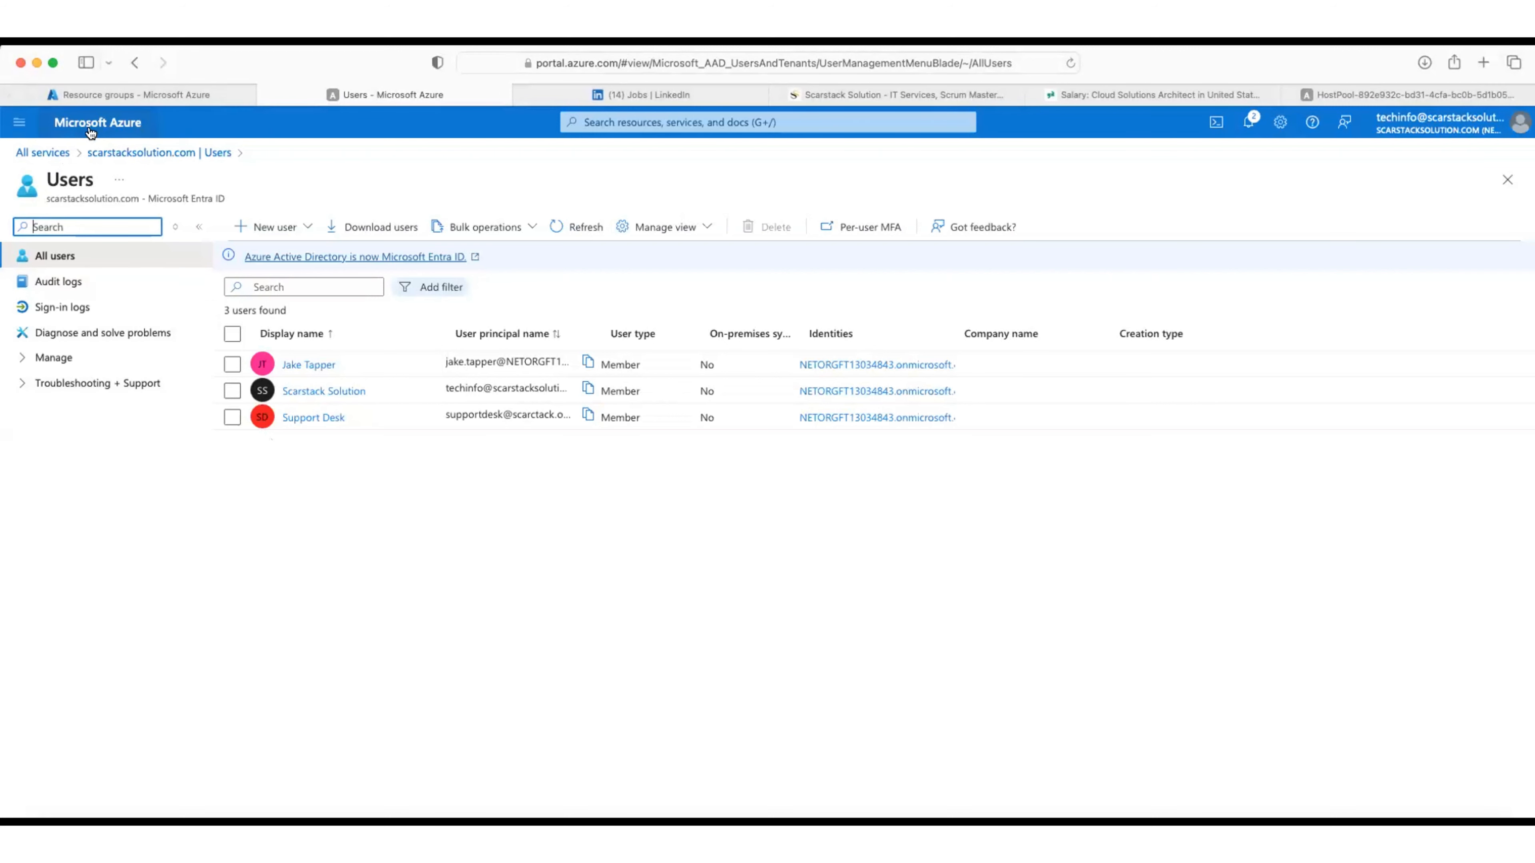
pyautogui.click(127, 94)
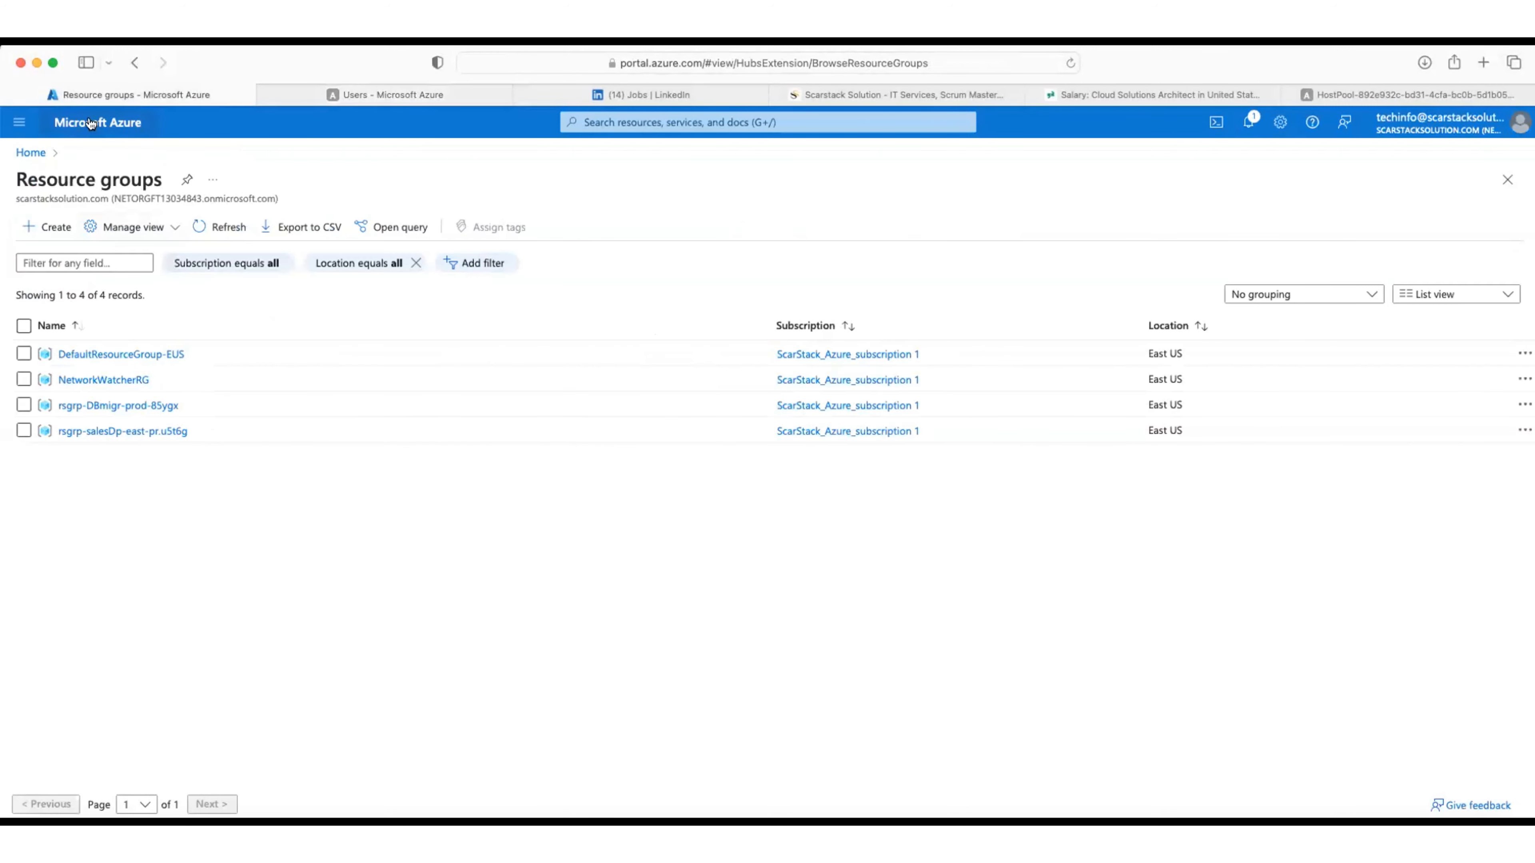
# Step: Open resource group rsgrp-salesDp-east-pr.u5t6g from Home and go to its Access control (IAM)
pyautogui.click(114, 132)
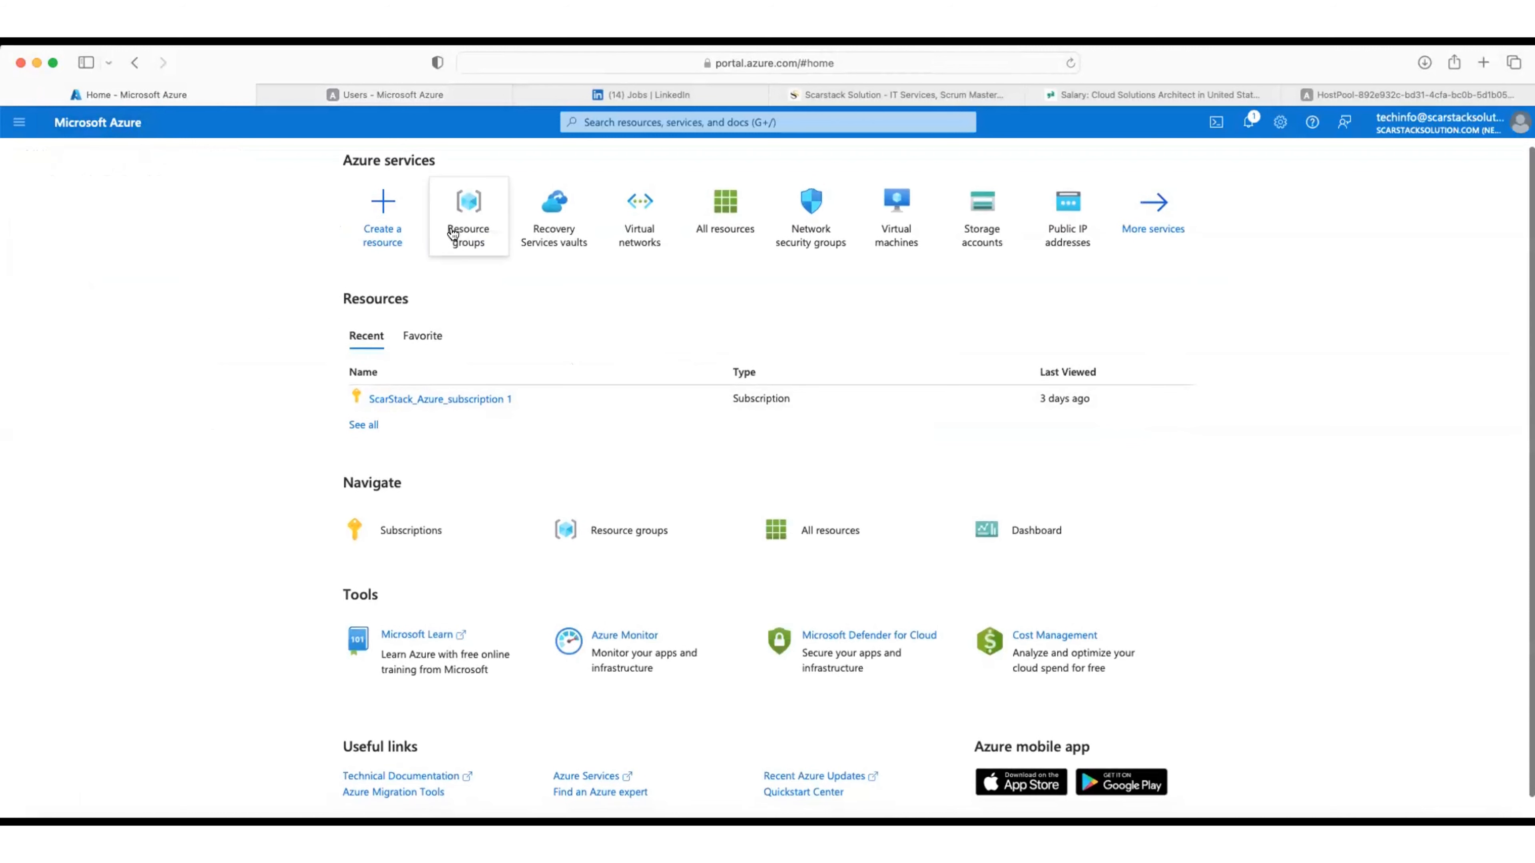
pyautogui.click(468, 212)
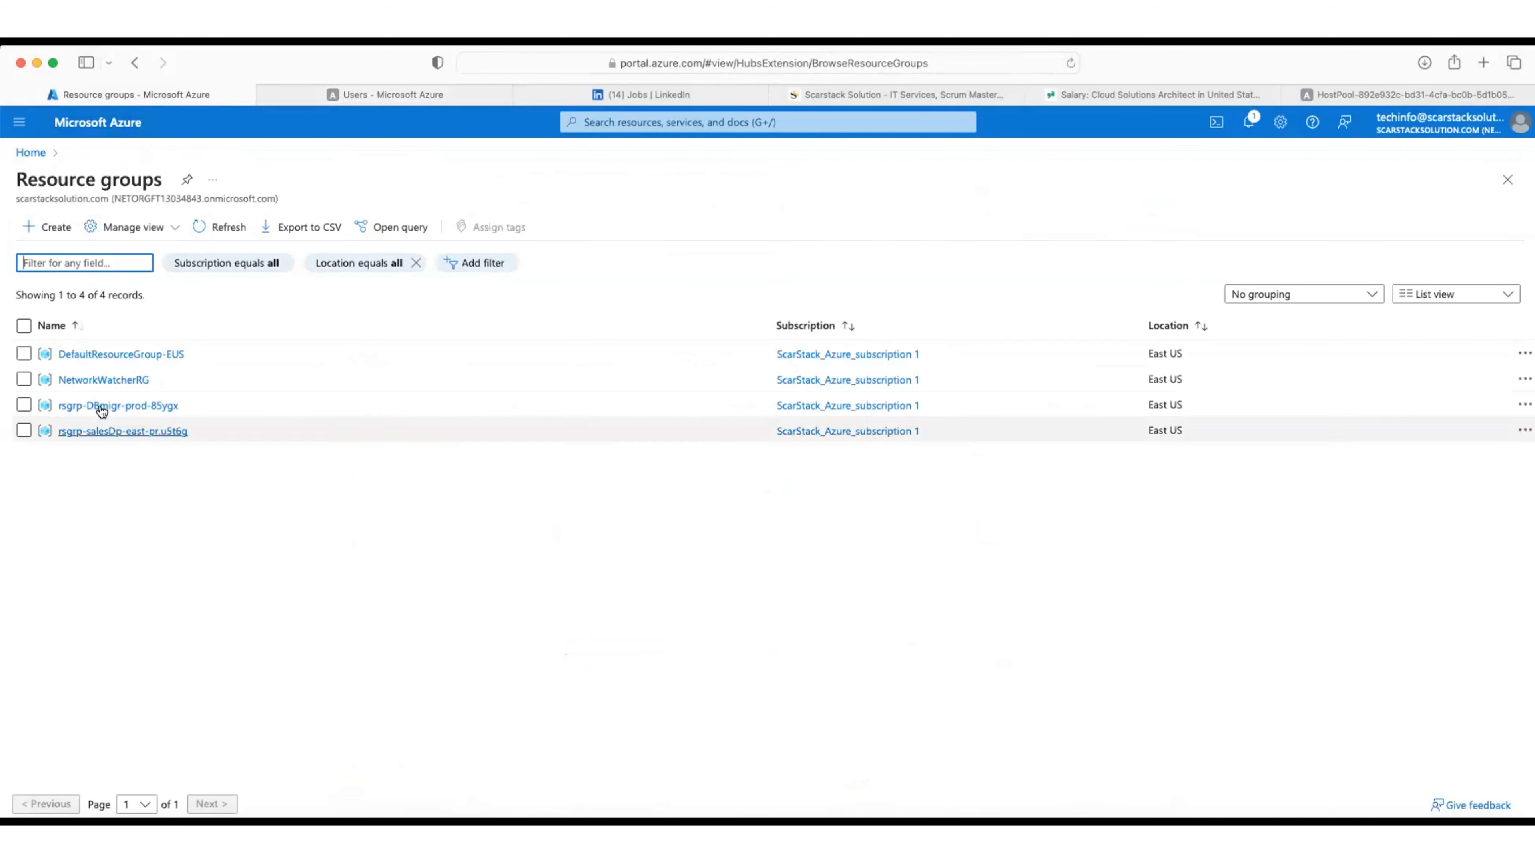
pyautogui.click(106, 431)
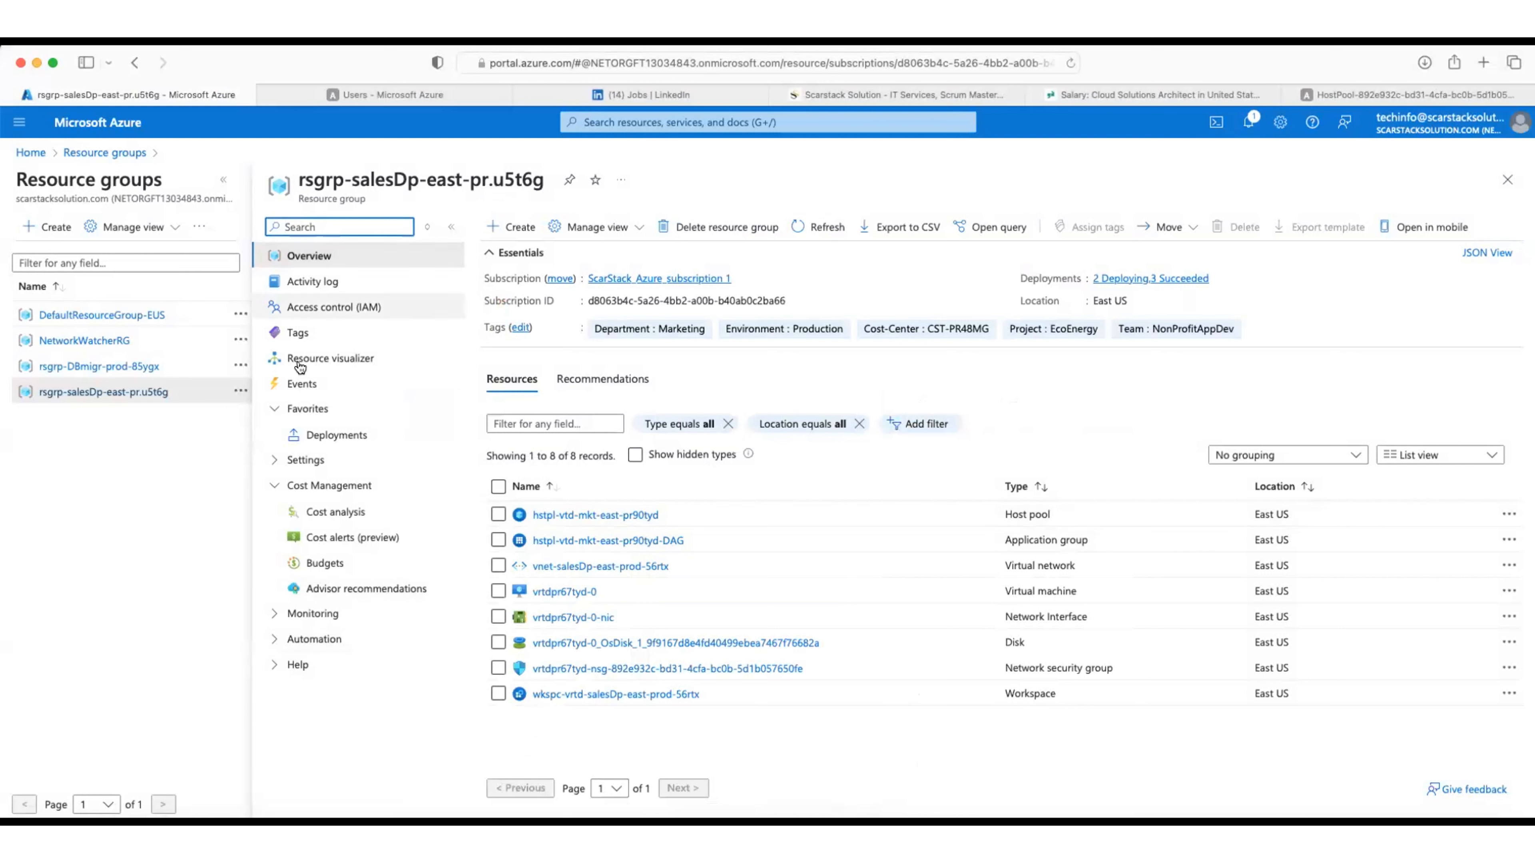
pyautogui.click(361, 307)
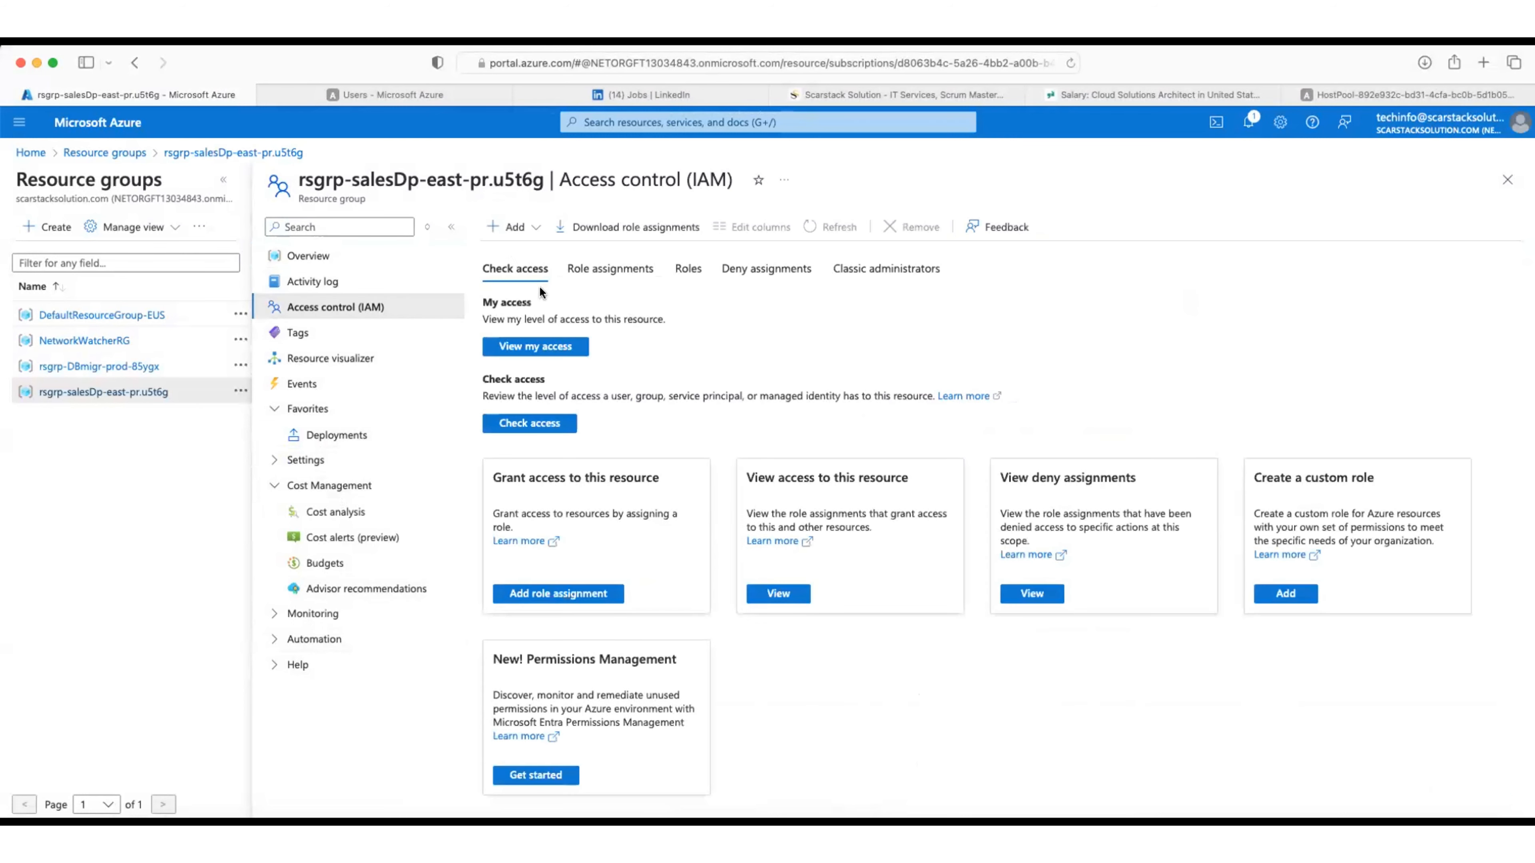
# Step: Start Add role assignment on the sales resource group and browse the job function roles, starting with Reader
pyautogui.click(518, 227)
pyautogui.click(531, 252)
pyautogui.click(521, 229)
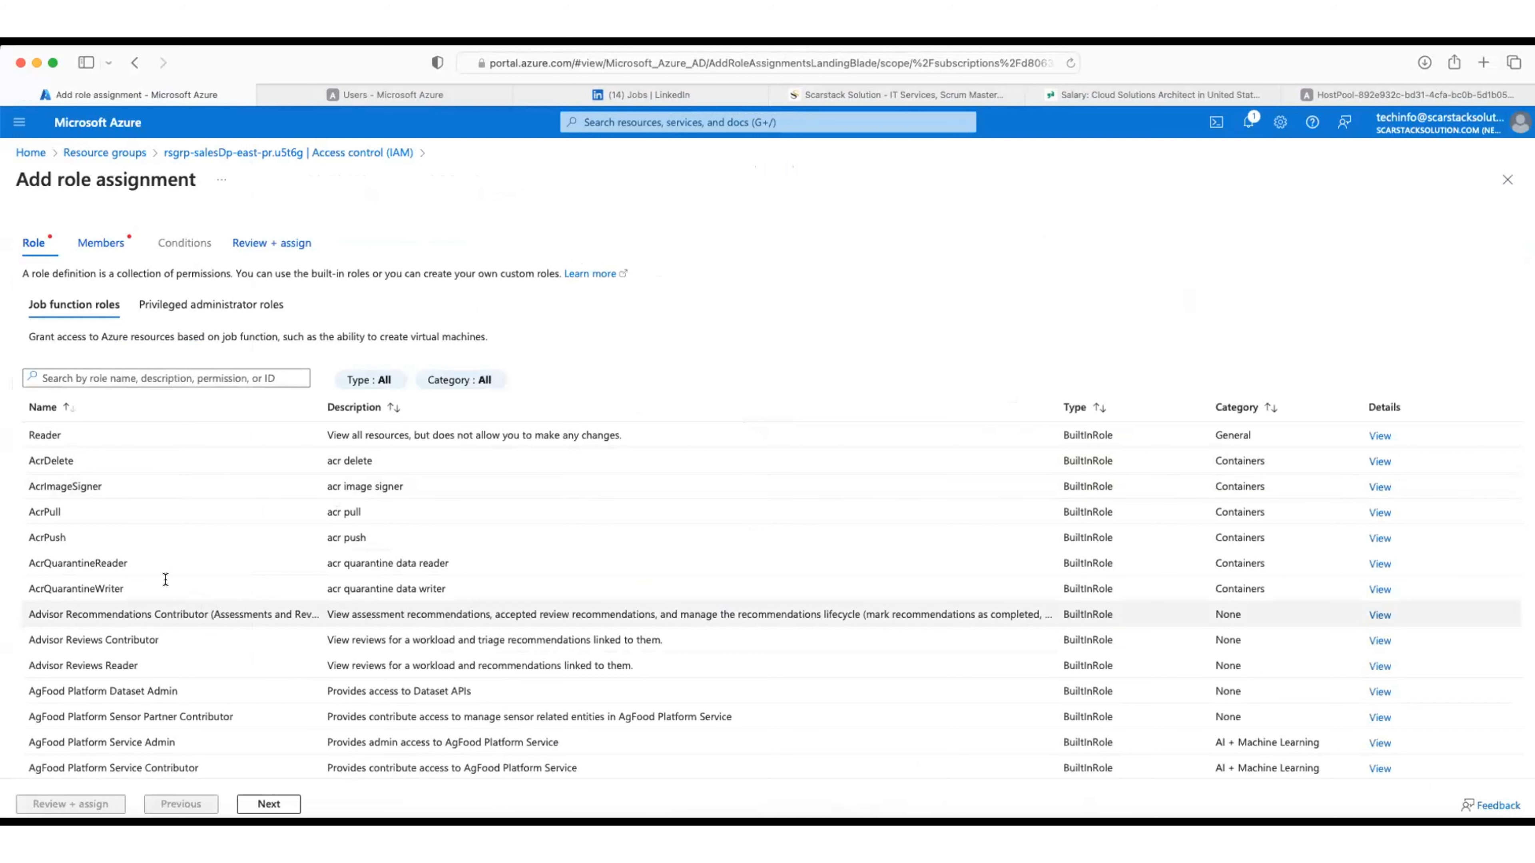
pyautogui.click(174, 377)
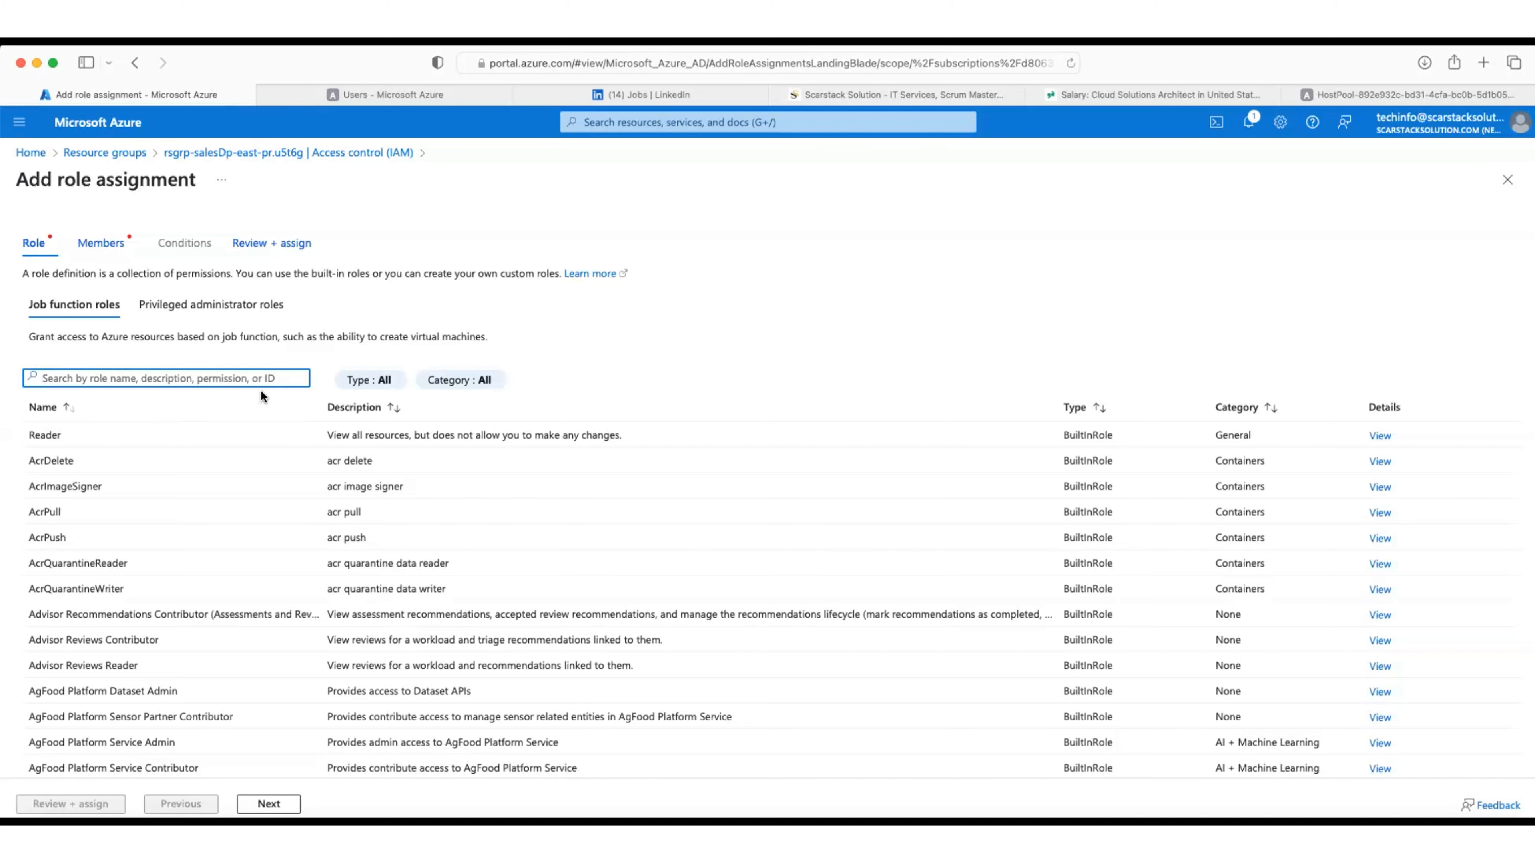
pyautogui.scroll(-4, 260, 388)
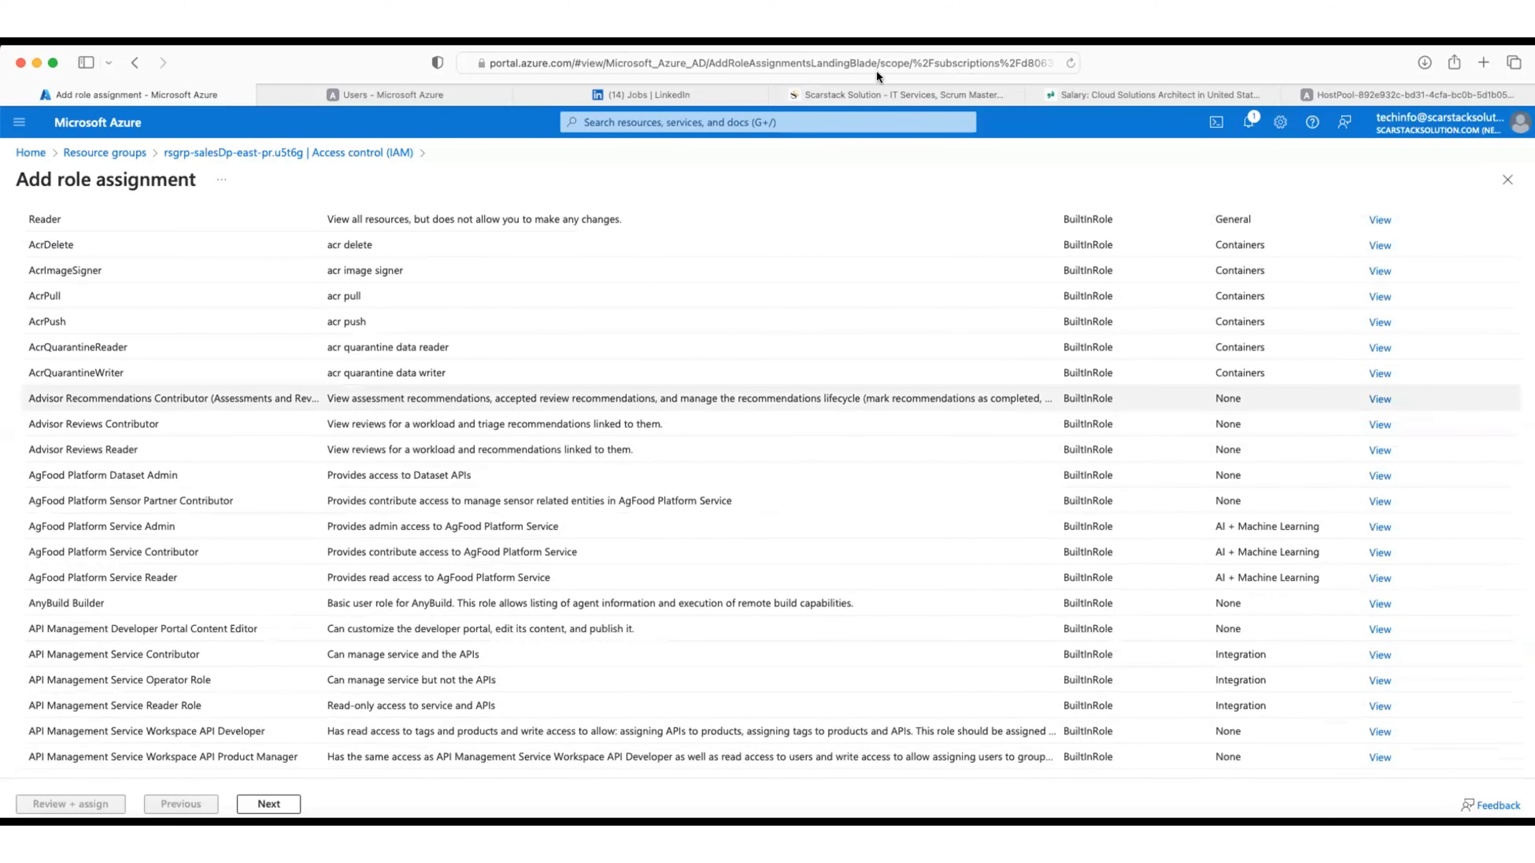
pyautogui.scroll(4, 580, 348)
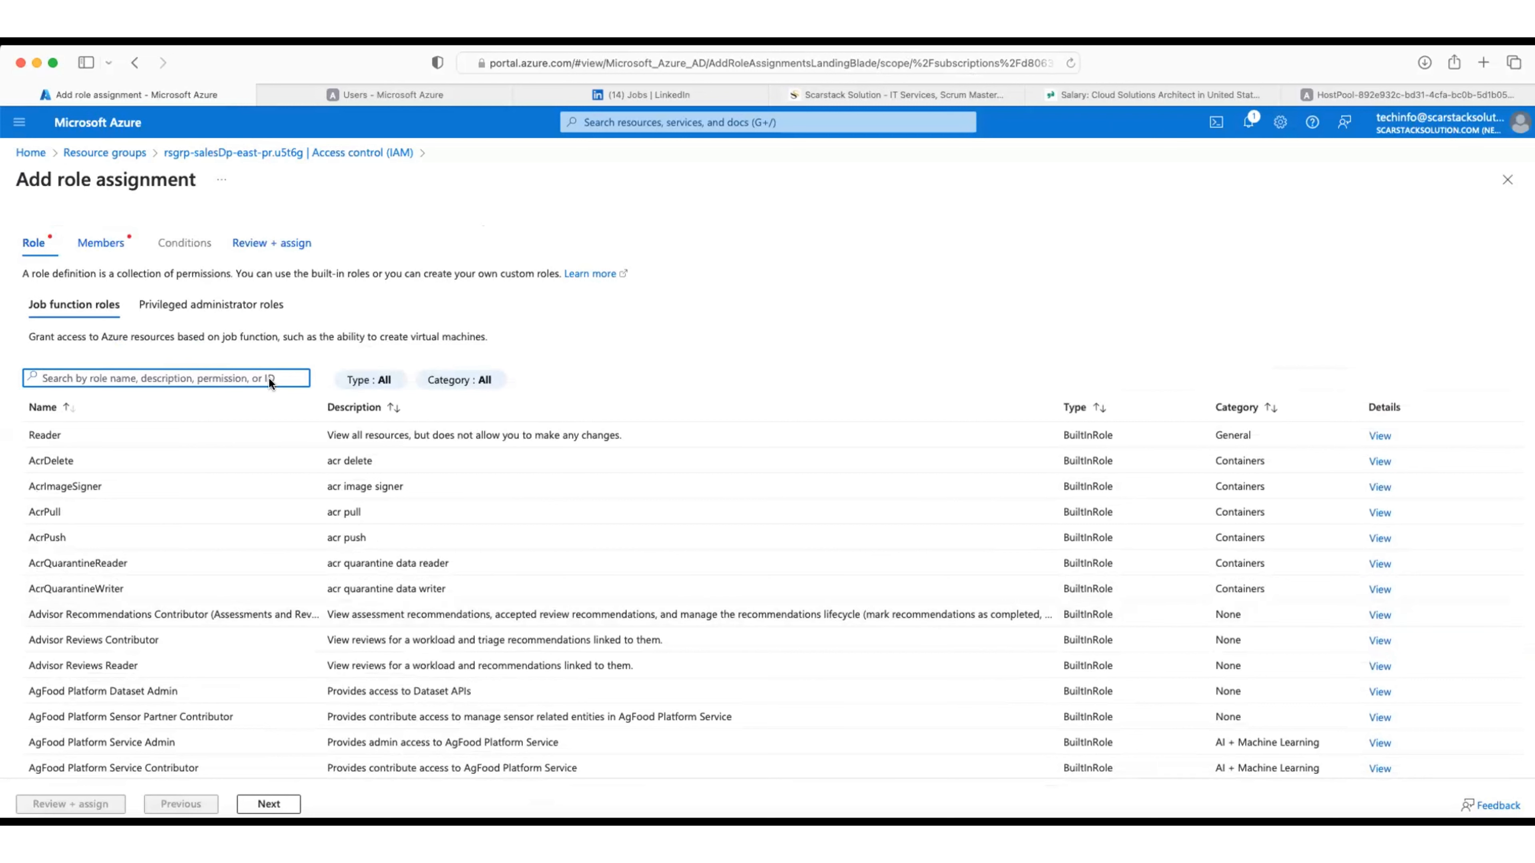
pyautogui.click(138, 431)
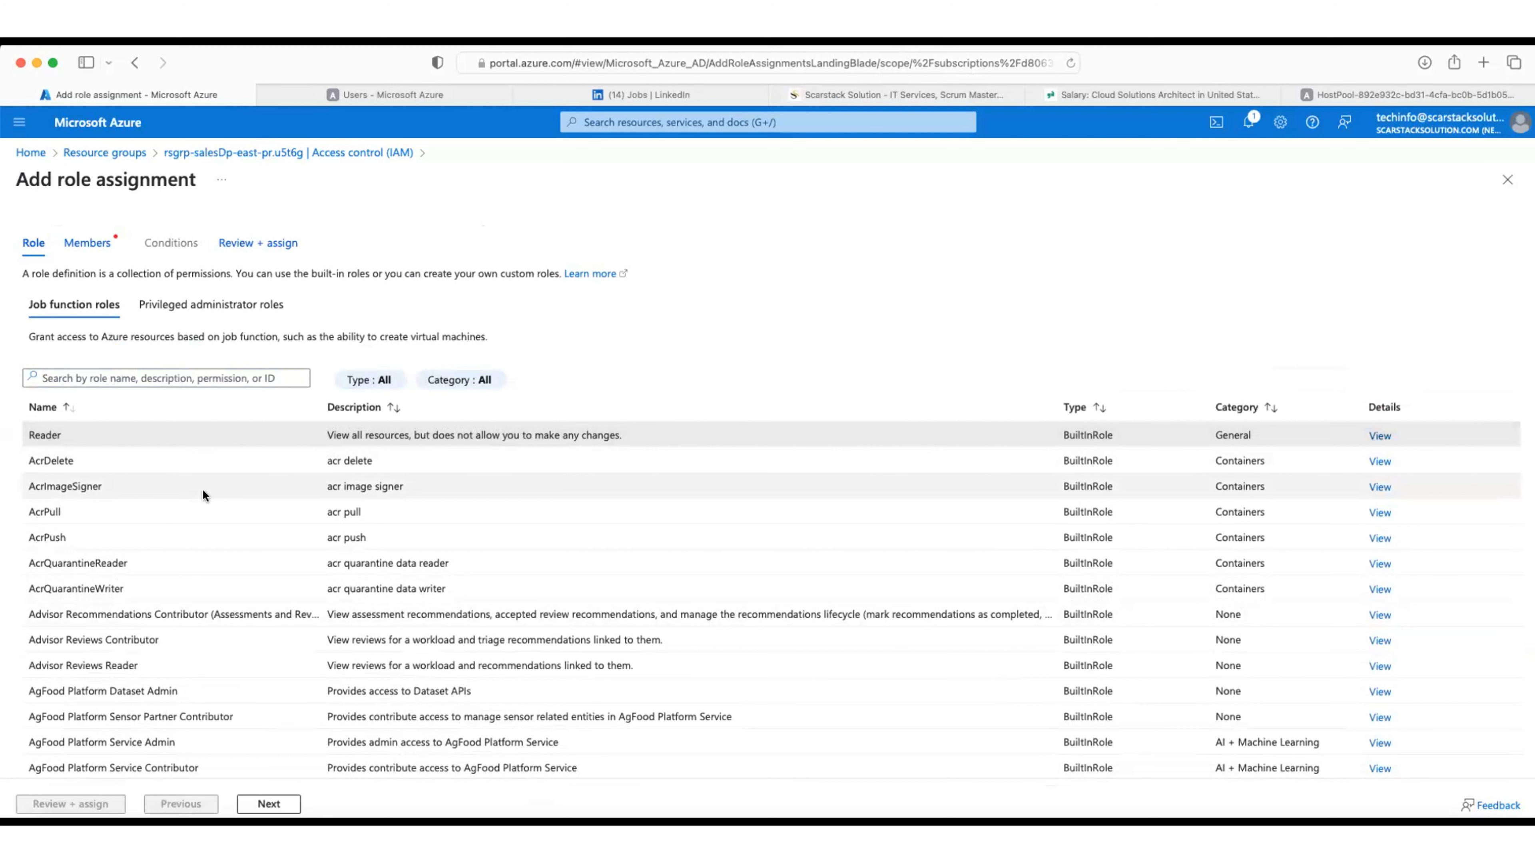
# Step: Search 'virtual mach', pick the Virtual Machine User Login role, and continue to Members
pyautogui.click(254, 378)
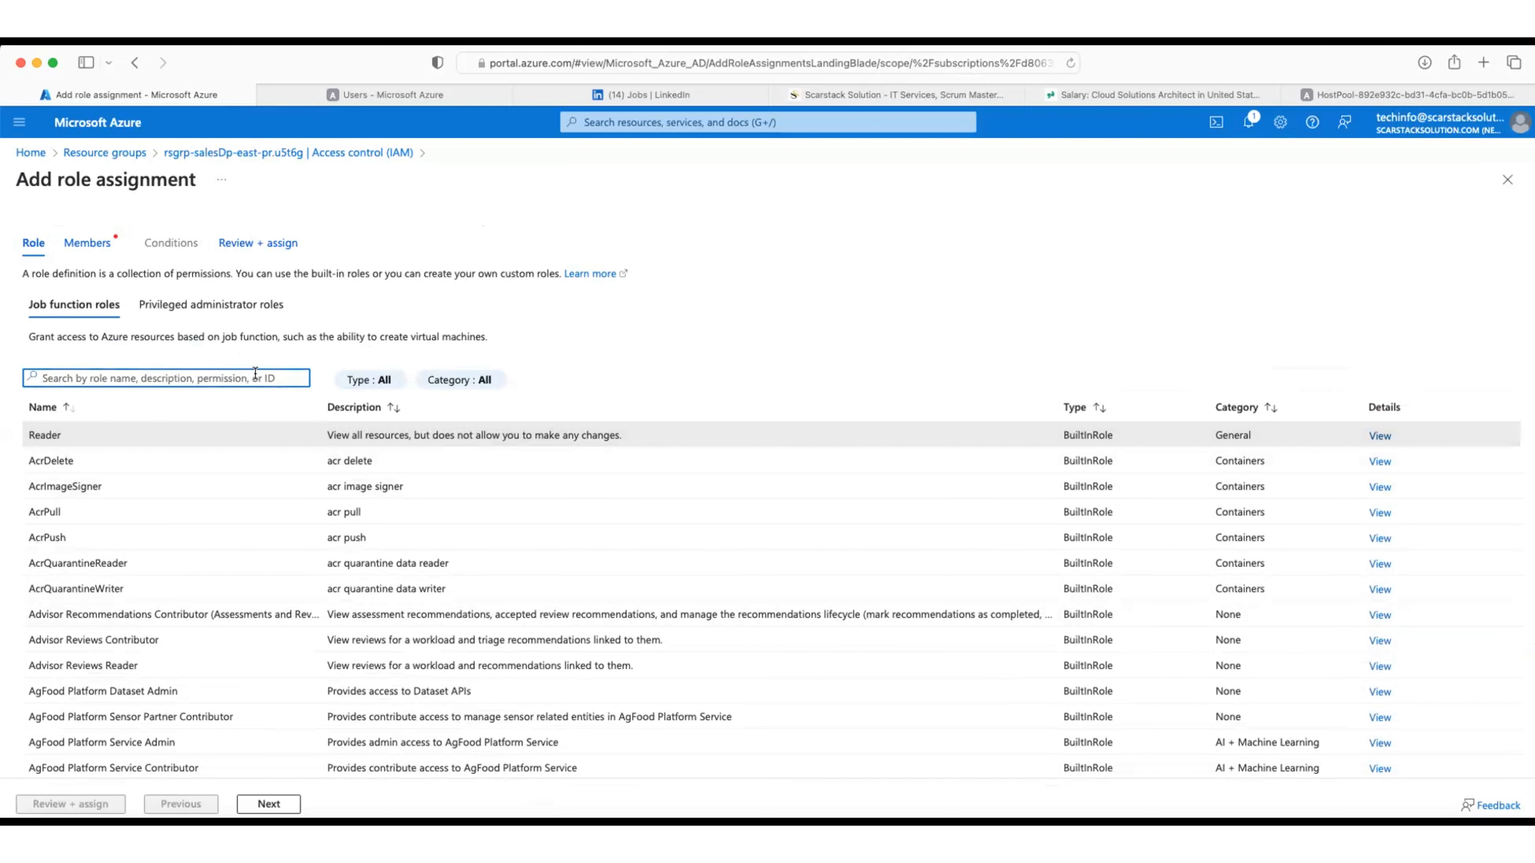
pyautogui.write('vir')
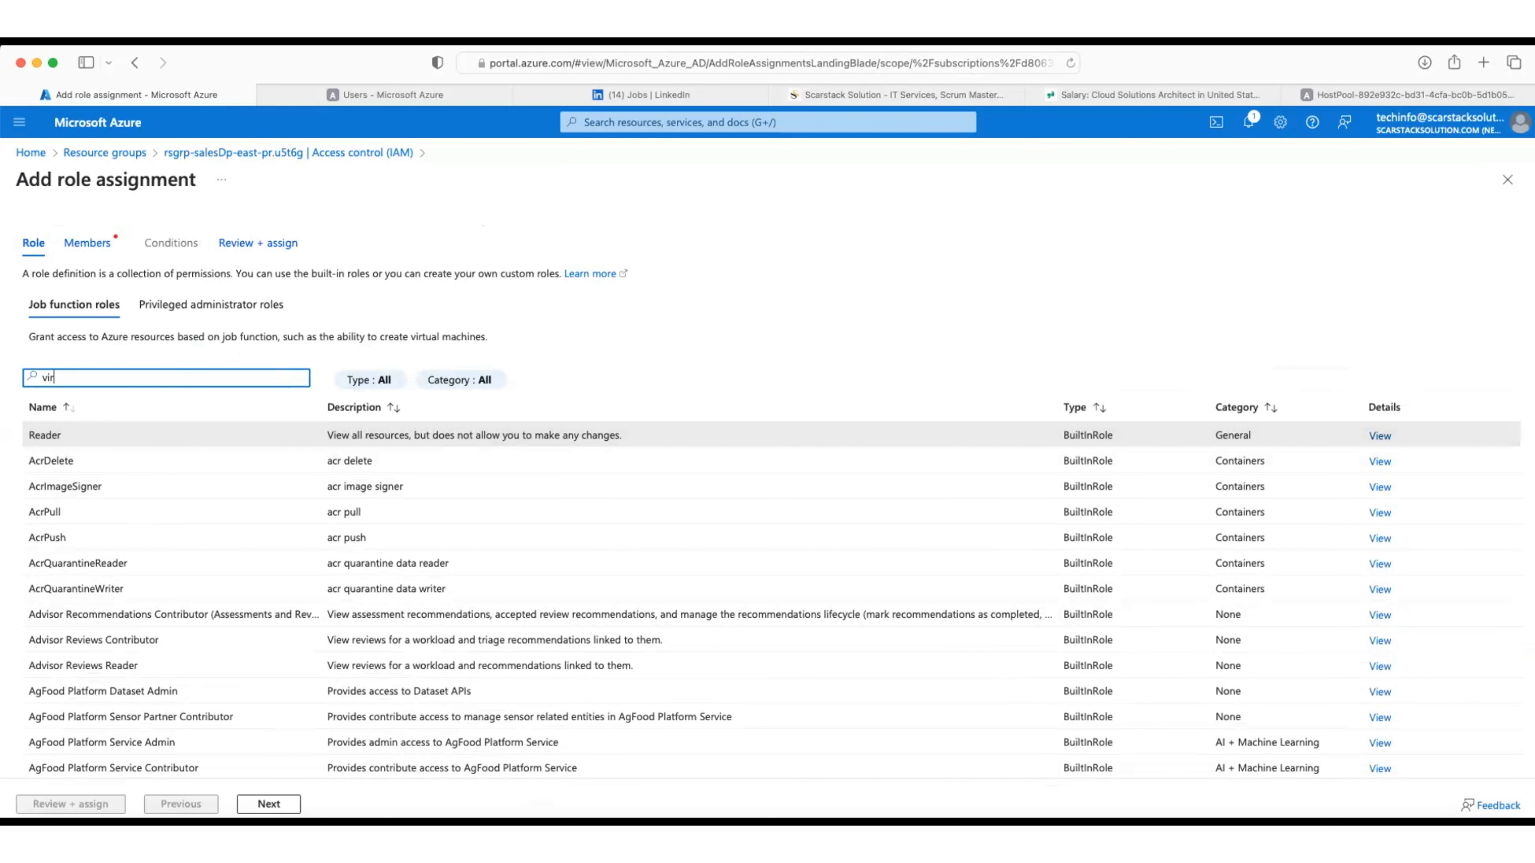
pyautogui.write('tual machine')
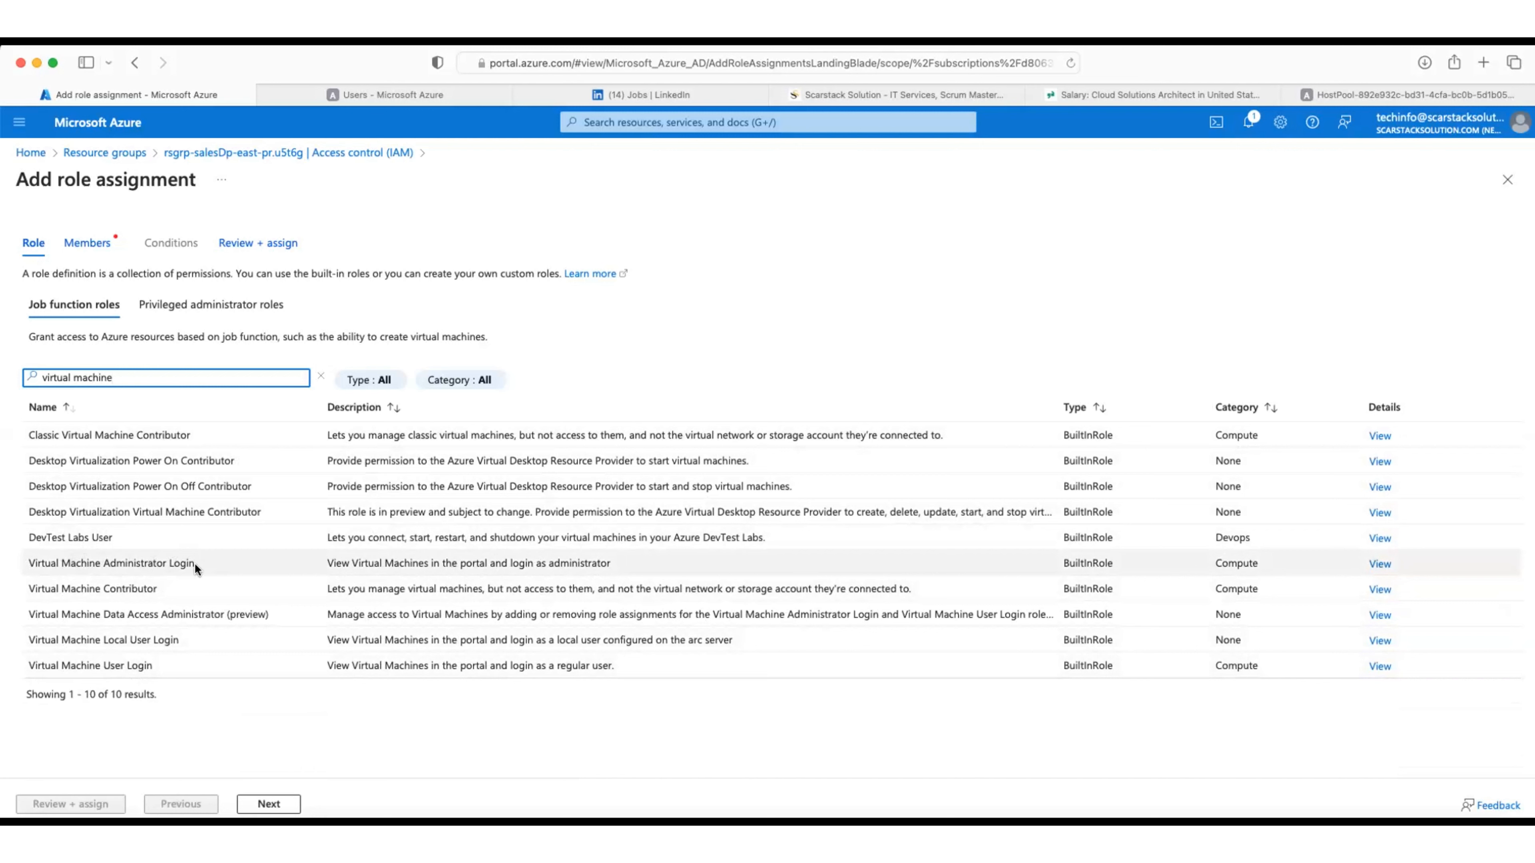
pyautogui.click(123, 664)
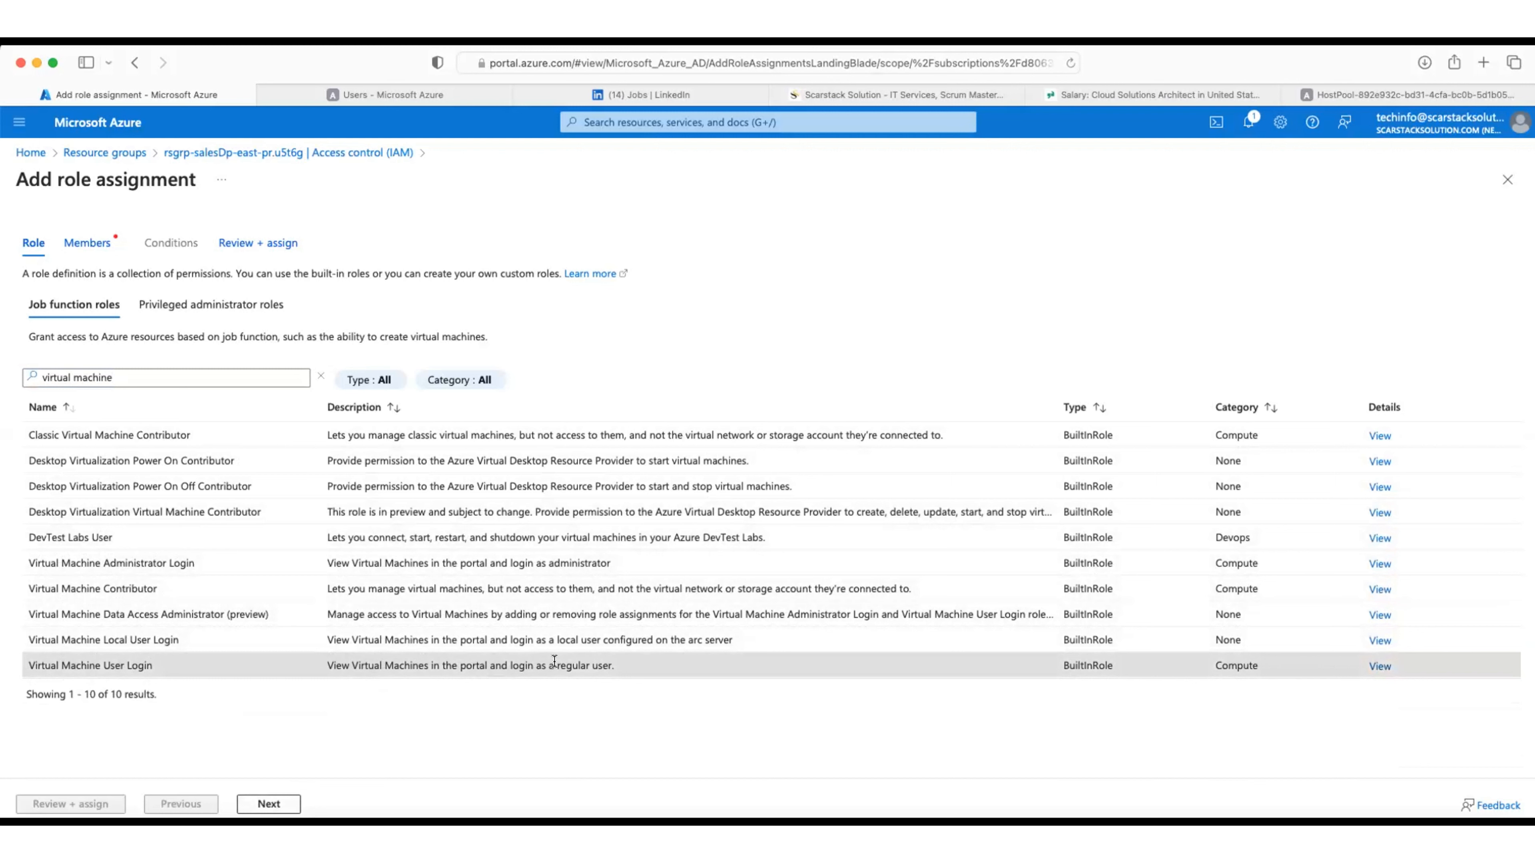
pyautogui.click(269, 804)
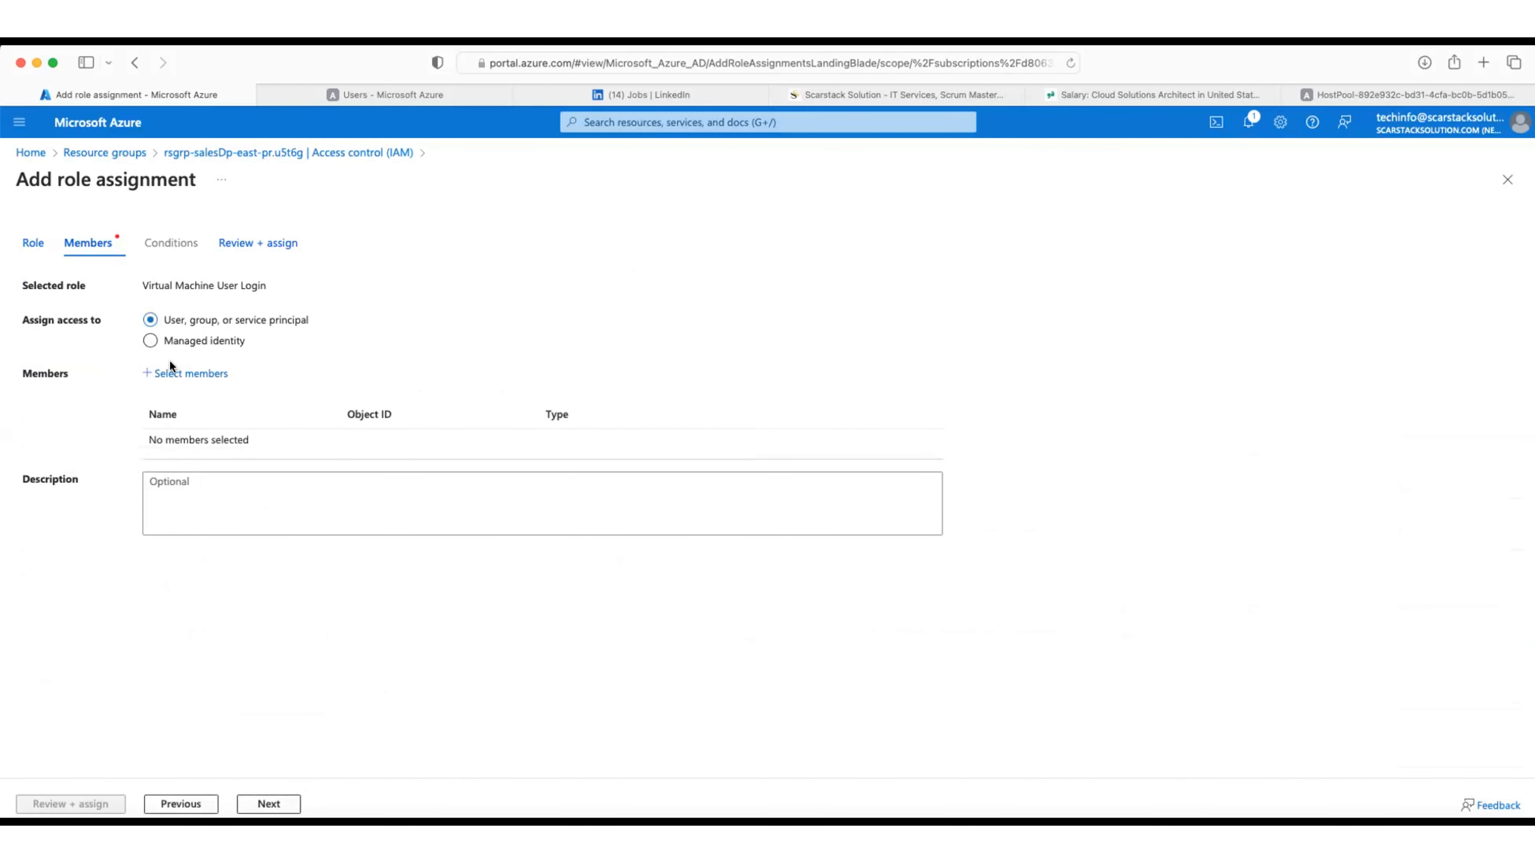
# Step: Select the newly created user as the member, reach Review + assign, then switch to Firefox
pyautogui.click(179, 375)
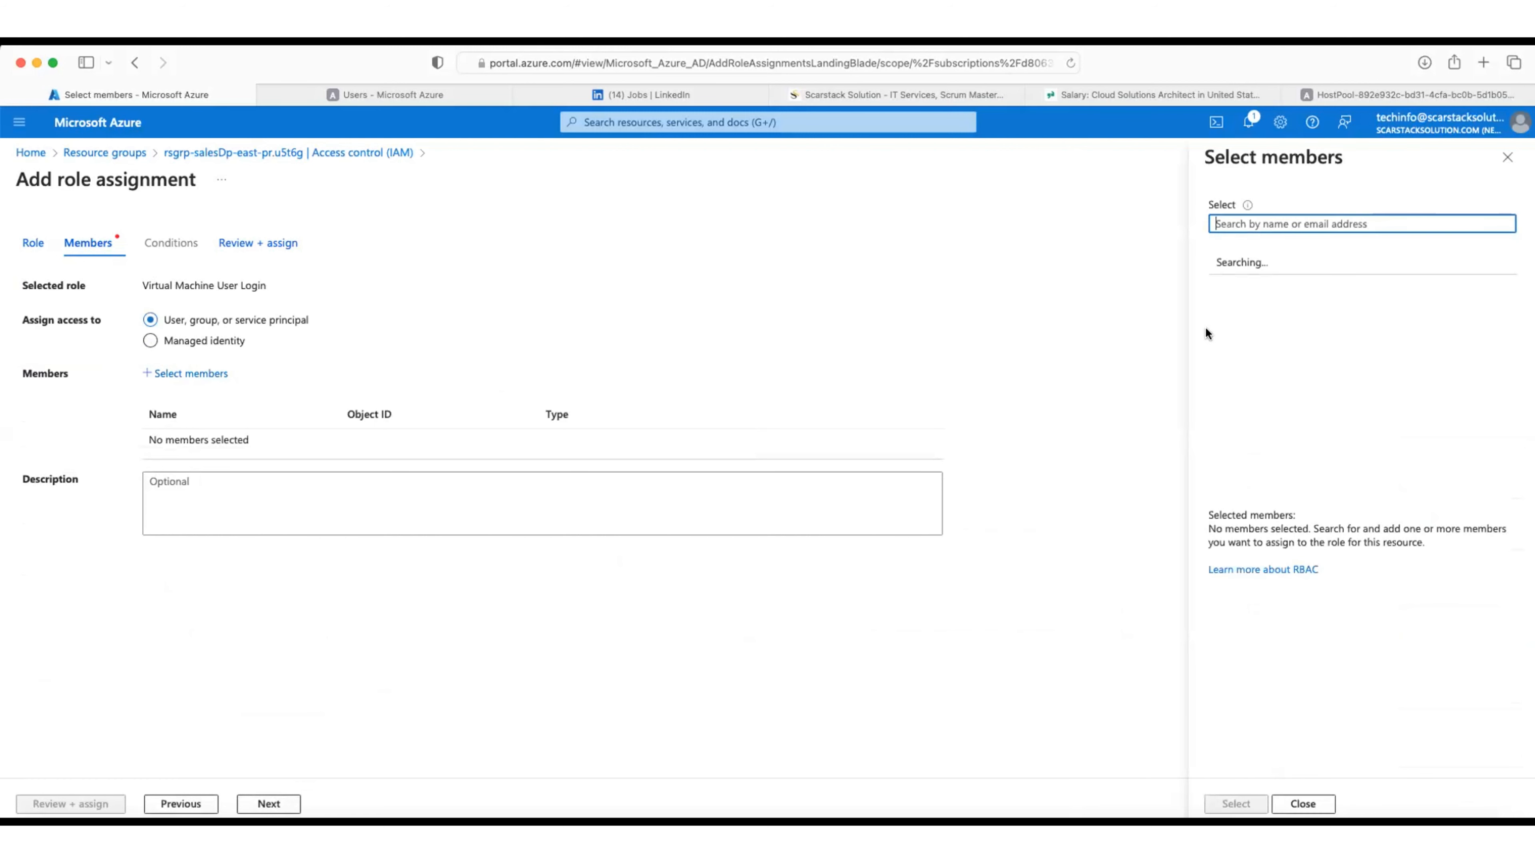
pyautogui.click(1301, 442)
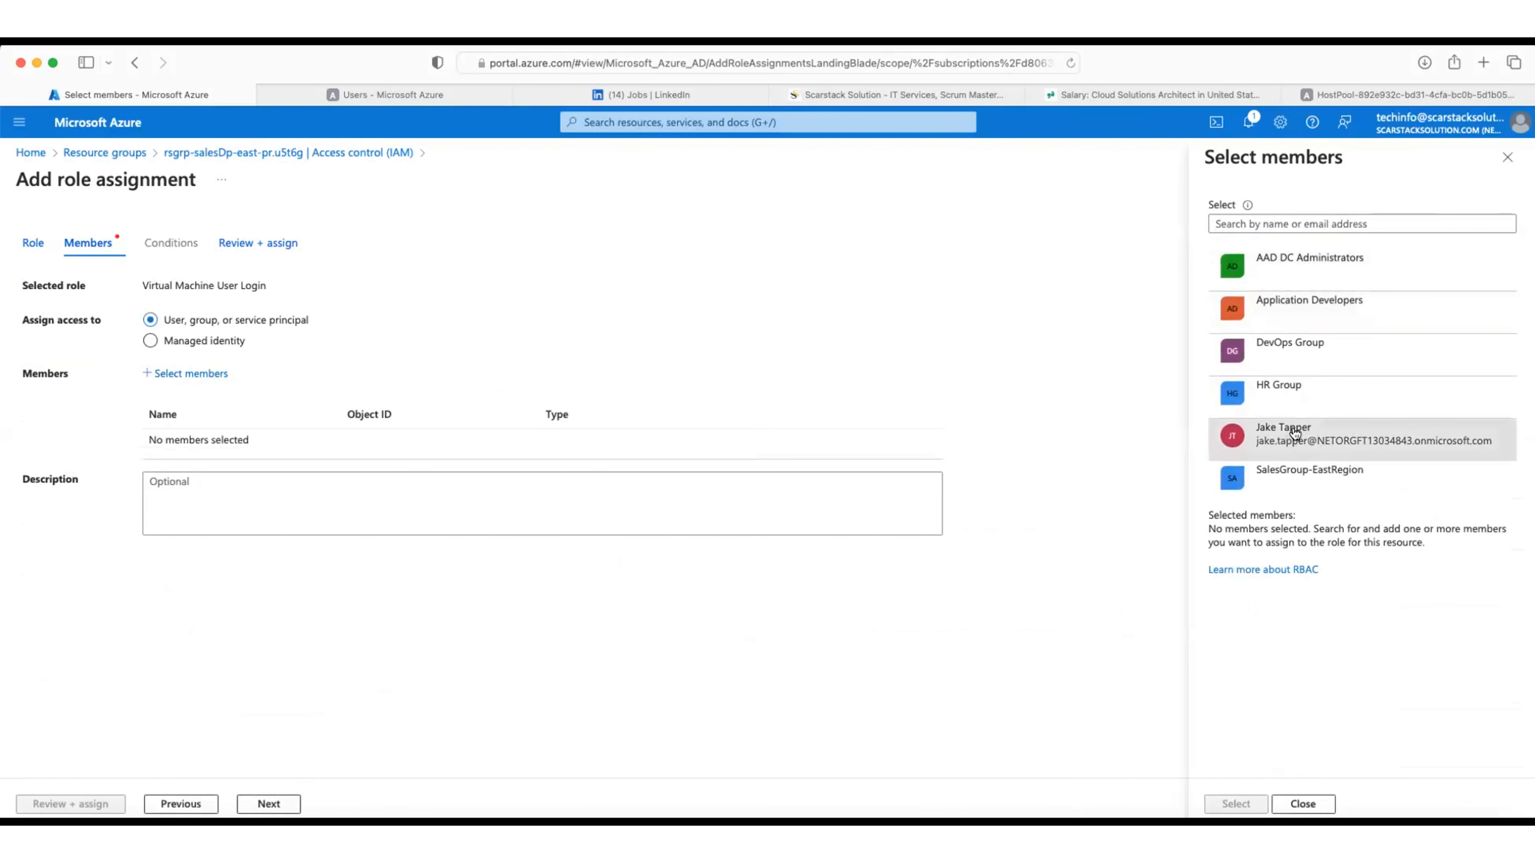
pyautogui.click(1236, 804)
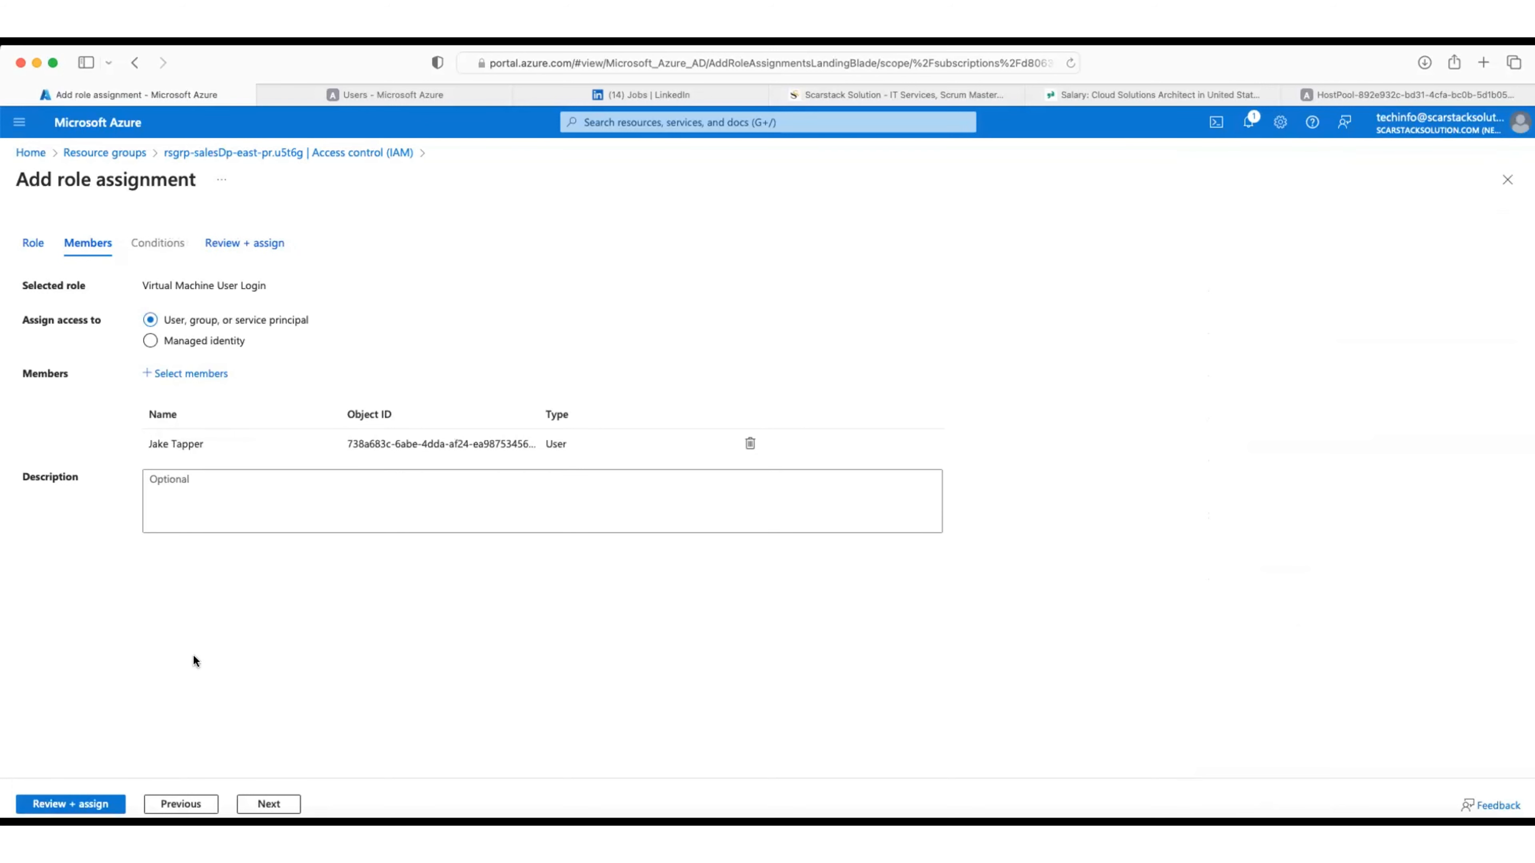
pyautogui.click(85, 805)
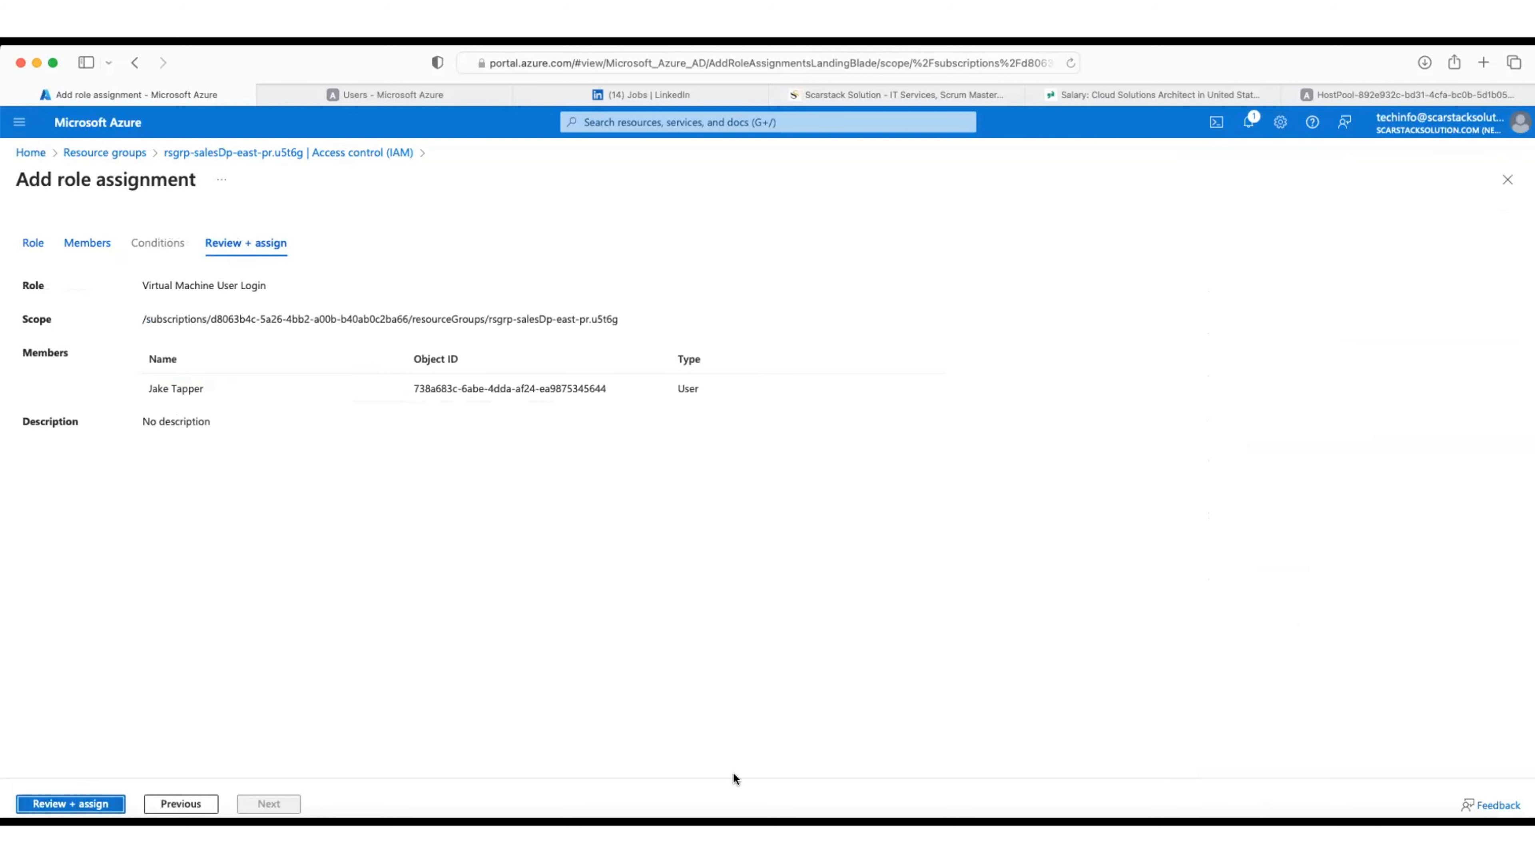
pyautogui.click(751, 816)
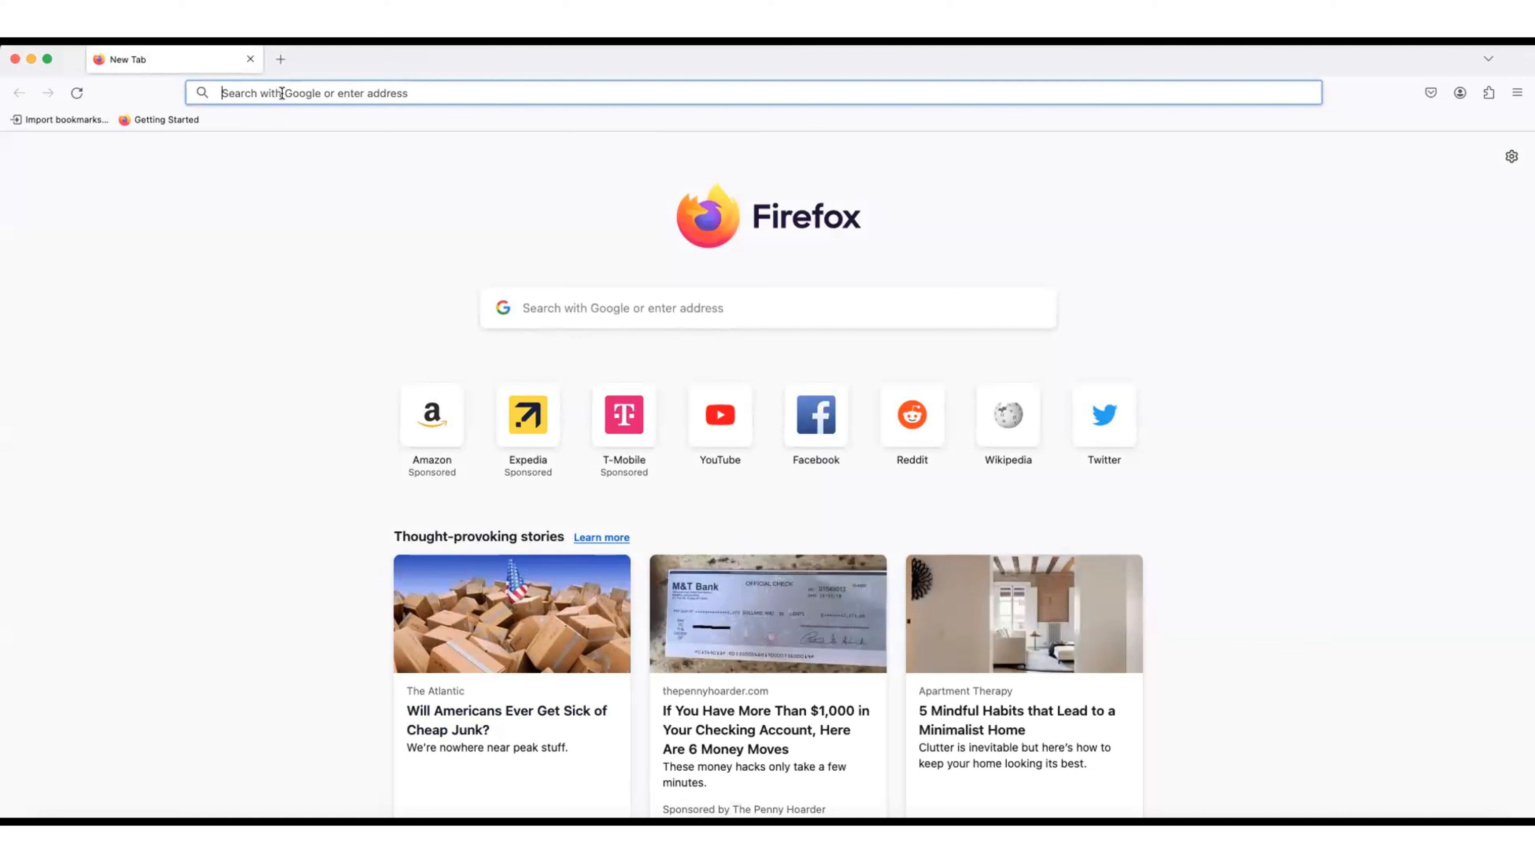
# Step: Load portal.azure.com in Firefox and dismiss the saved-passwords suggestion
pyautogui.write('portal')
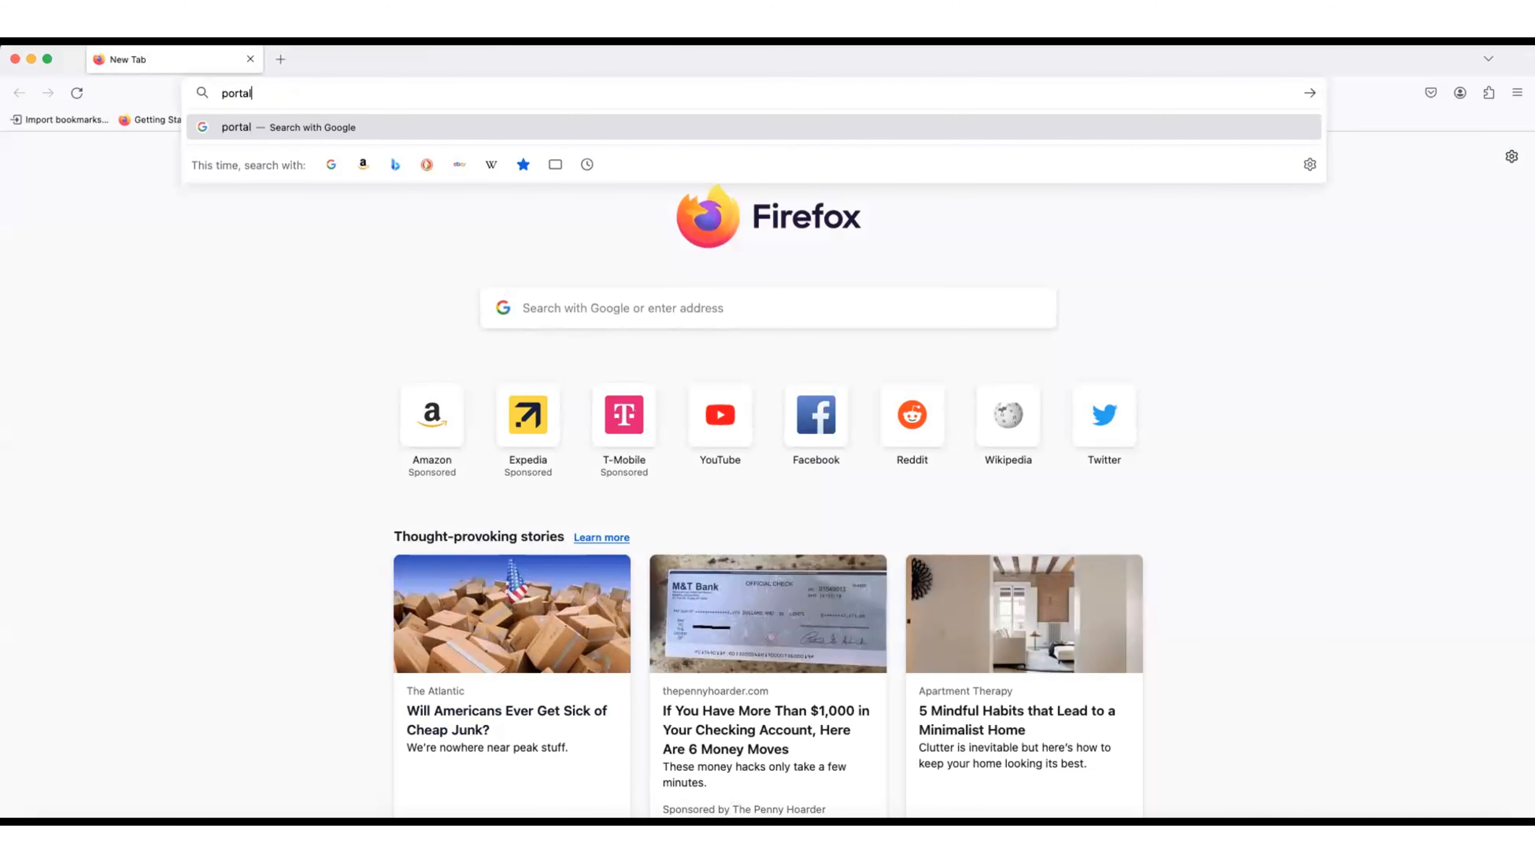
pyautogui.write('.azure')
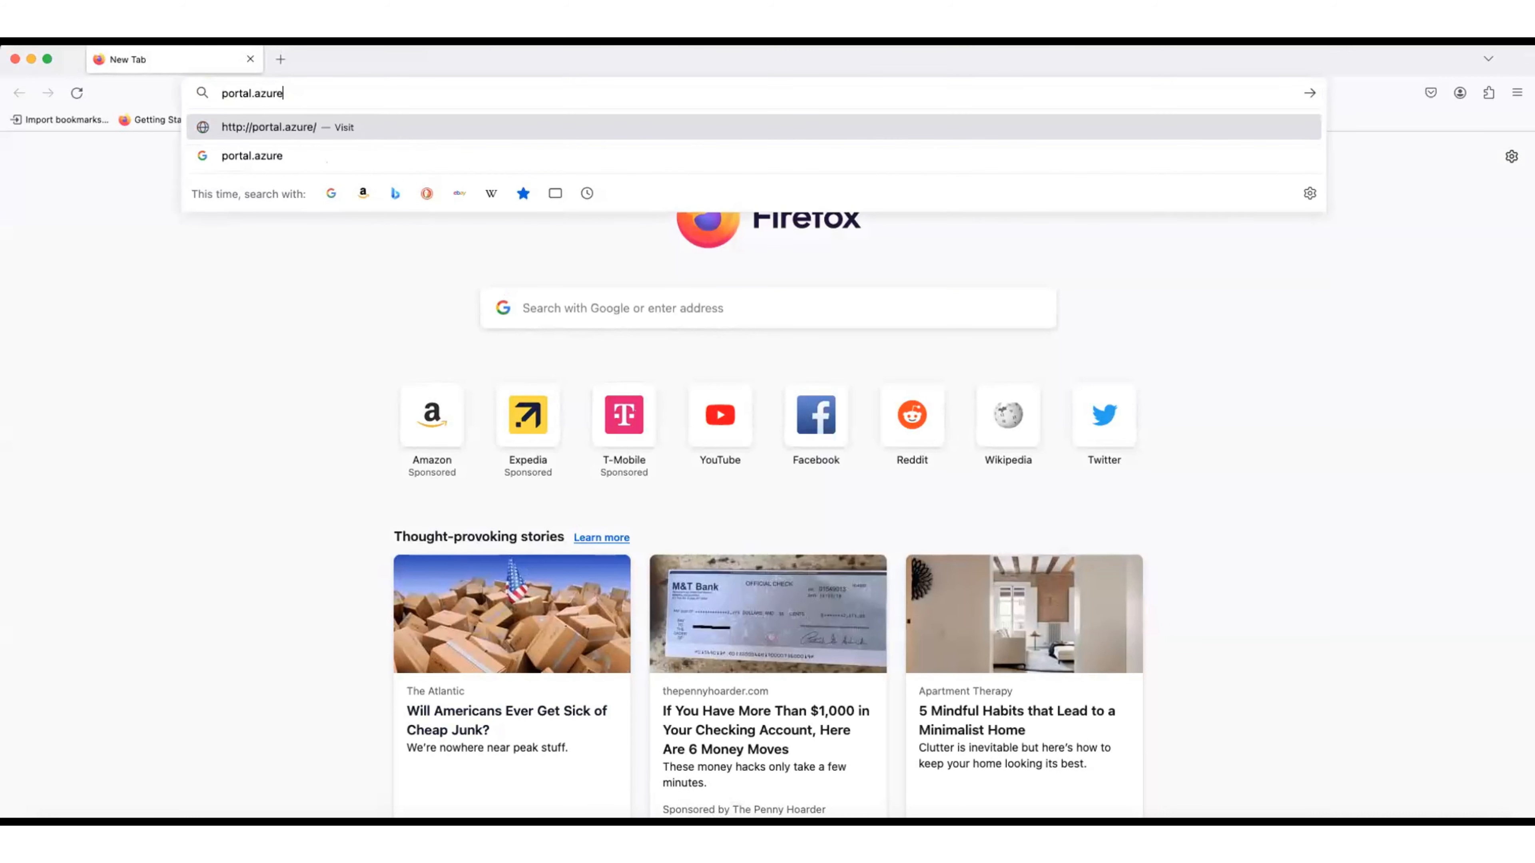
pyautogui.write('.com')
pyautogui.press('Return')
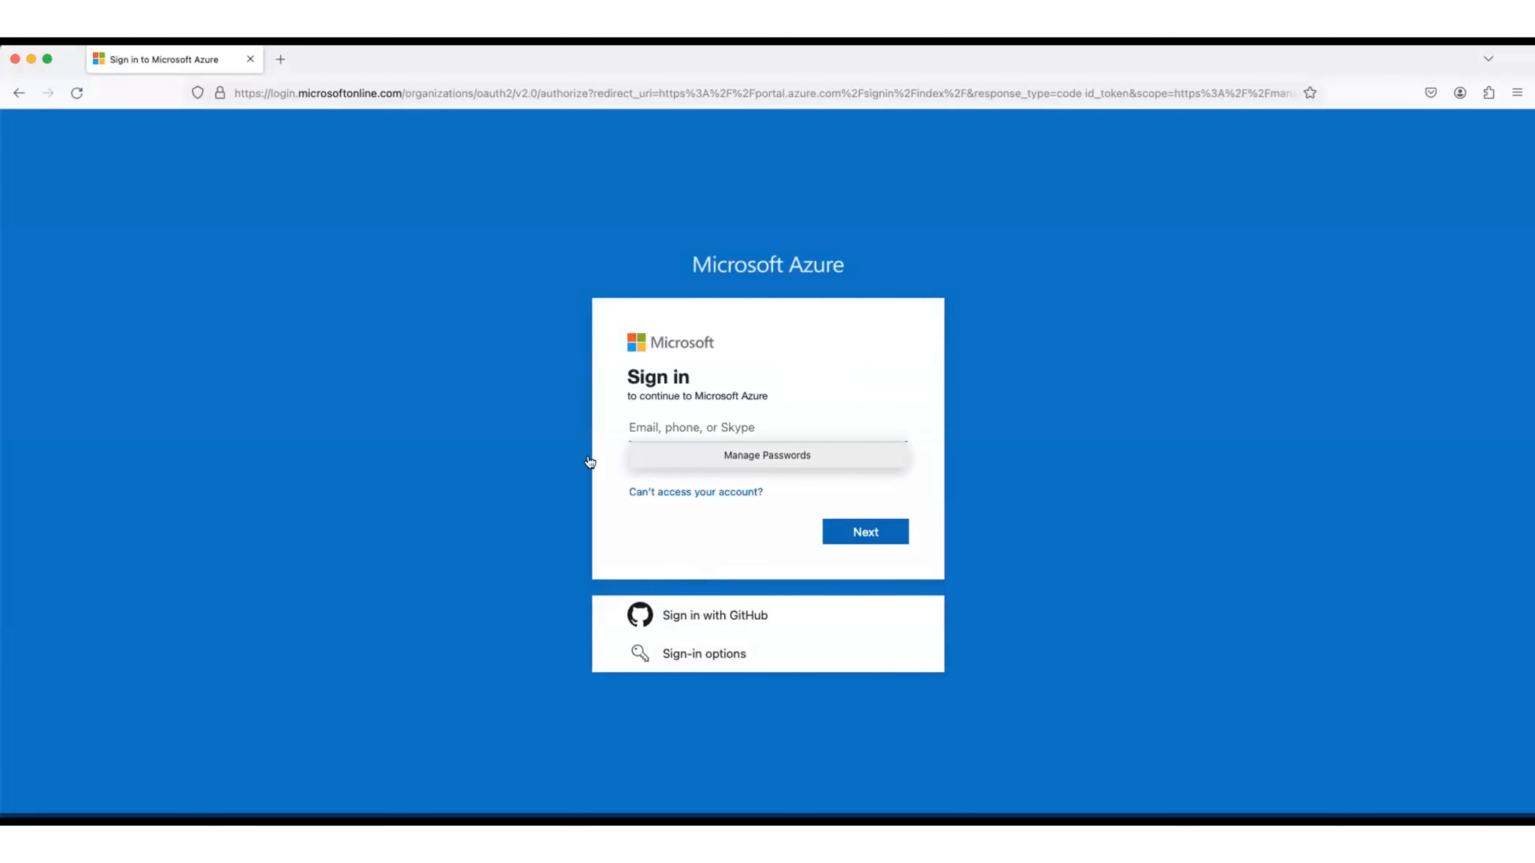
pyautogui.click(715, 426)
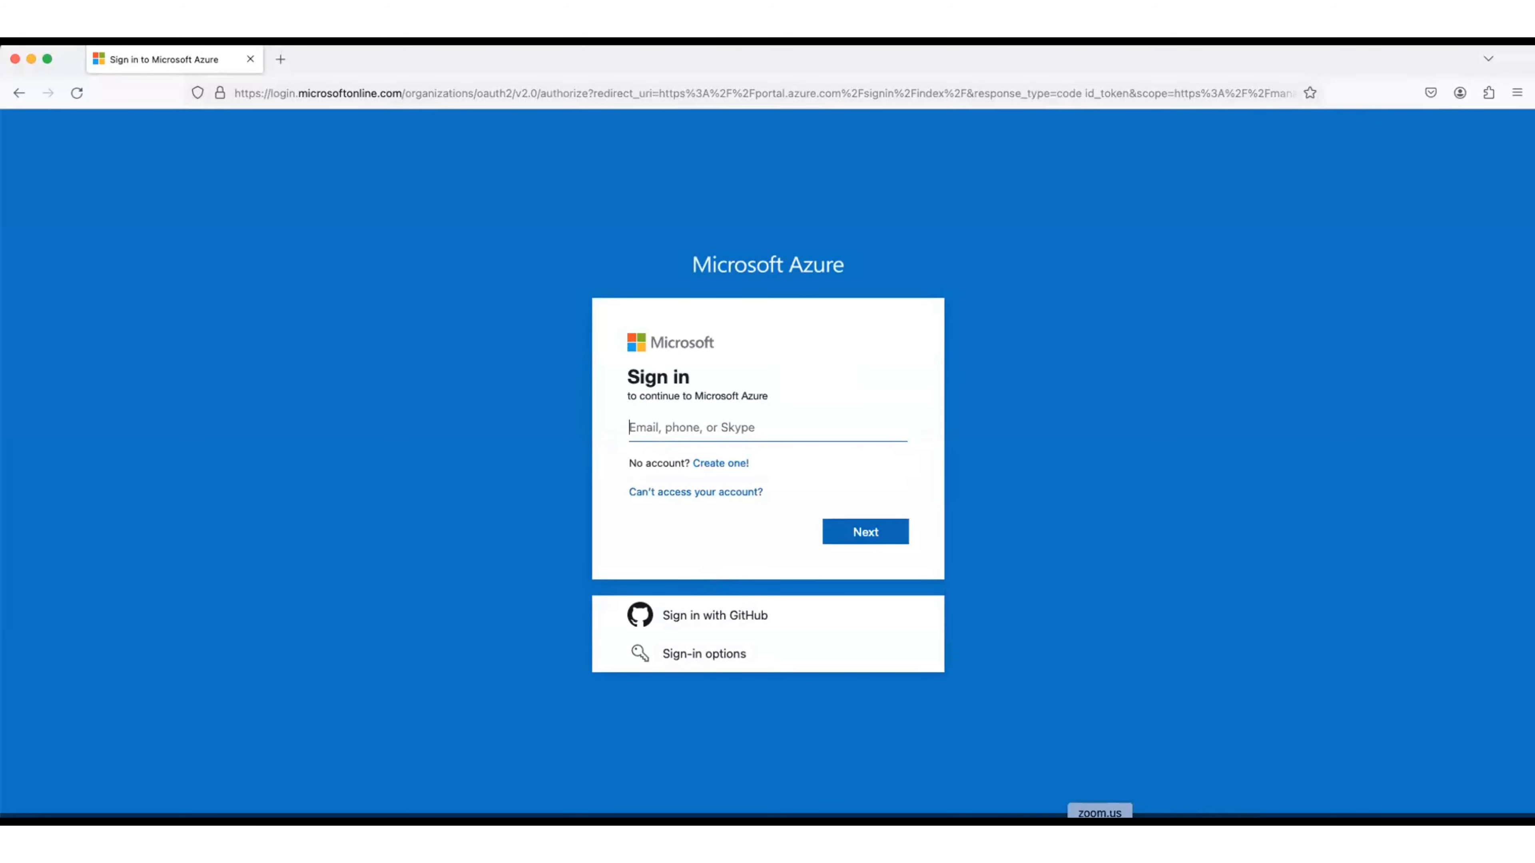
# Step: Paste the user's e-mail from the TextEdit notes into sign-in, continue, then copy the password
pyautogui.click(899, 823)
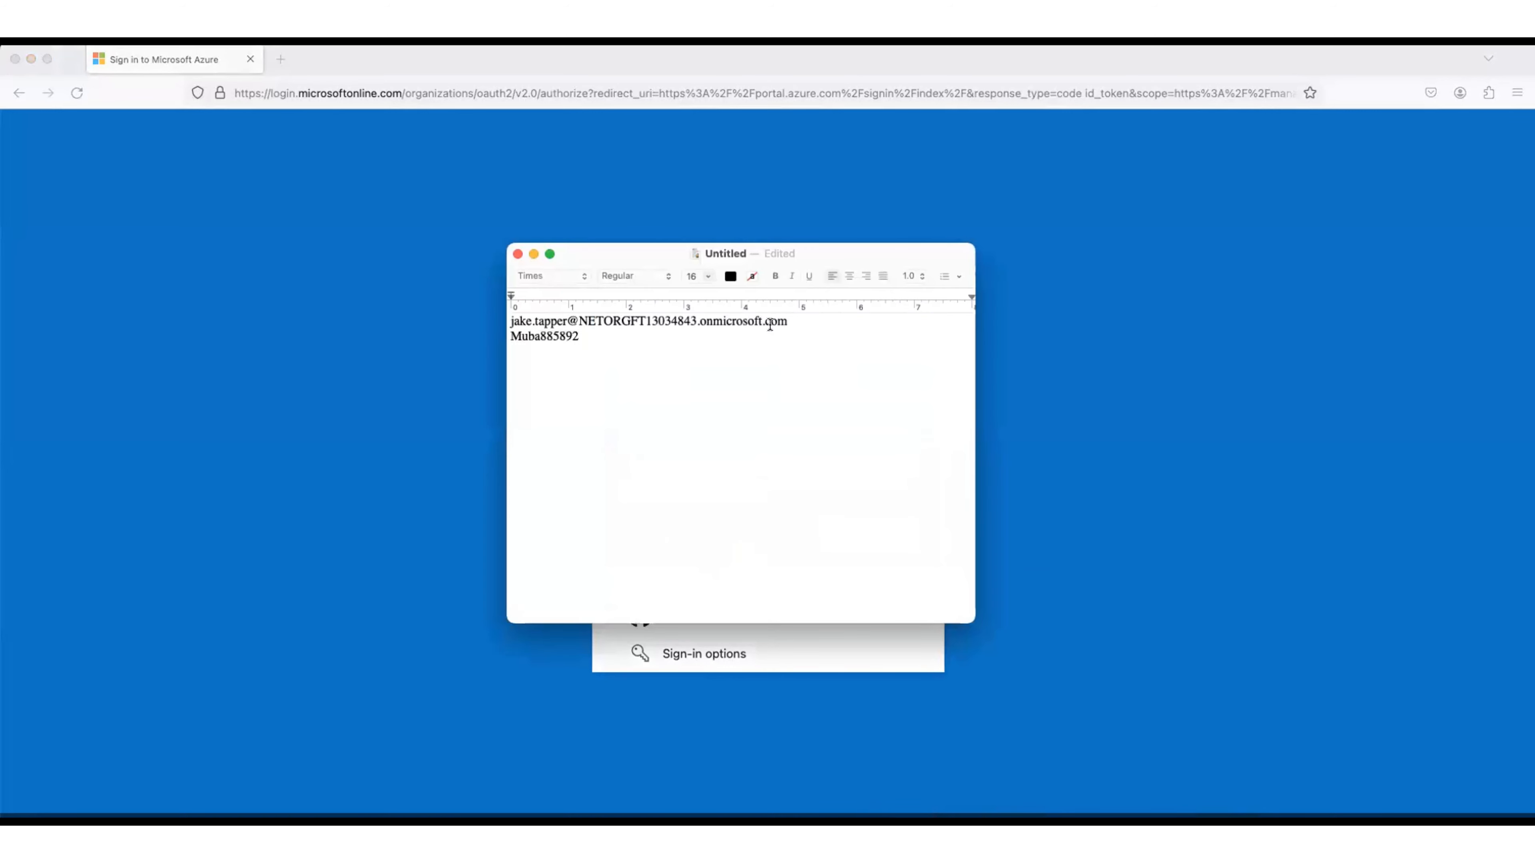
pyautogui.moveTo(790, 320); pyautogui.dragTo(481, 320)
pyautogui.press('super+c')
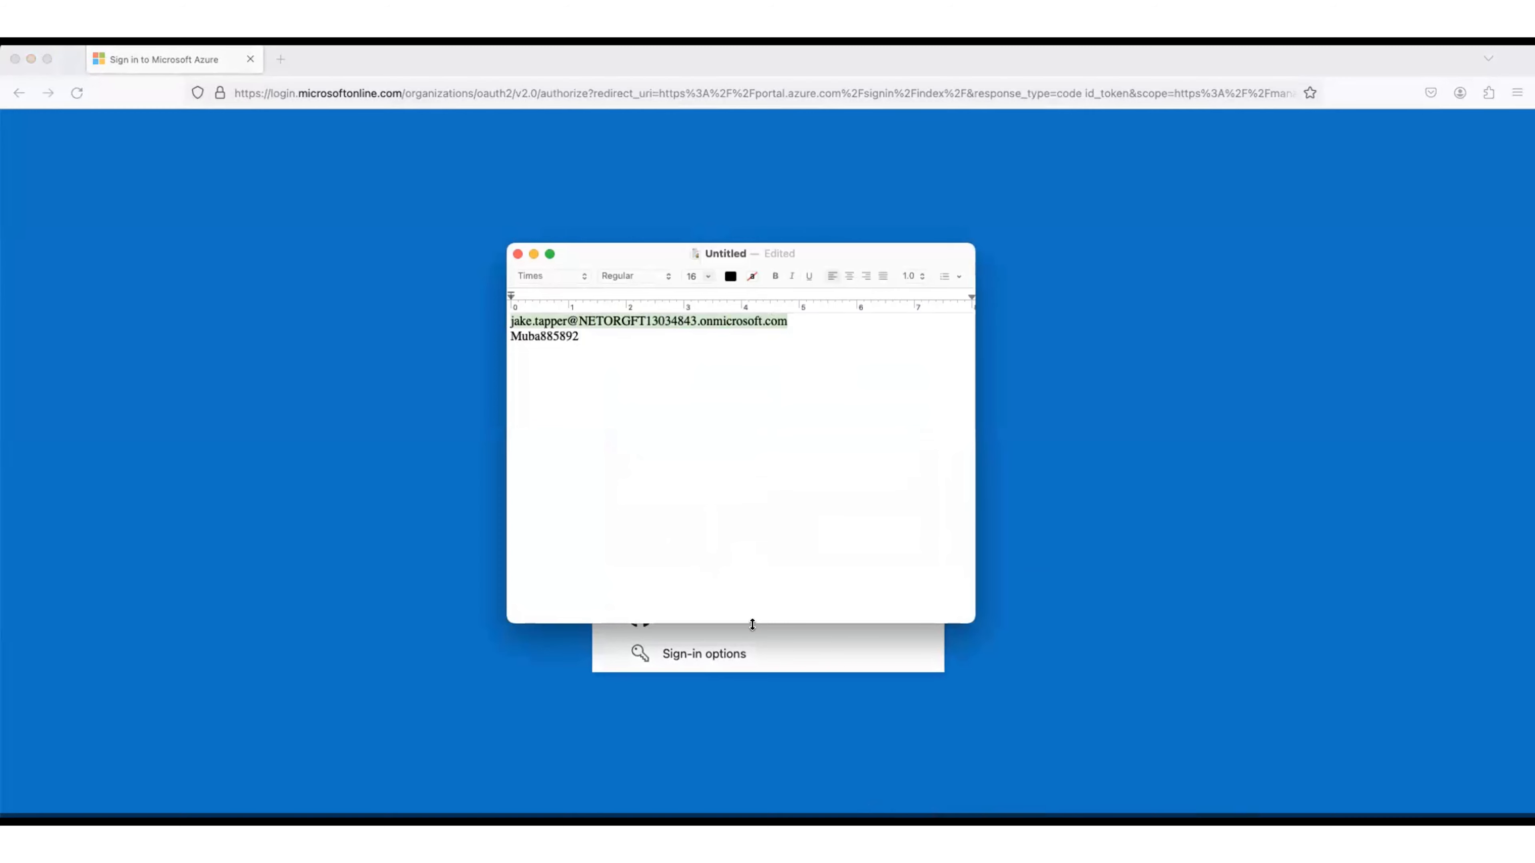
pyautogui.click(798, 652)
pyautogui.click(692, 427)
pyautogui.press('super+v')
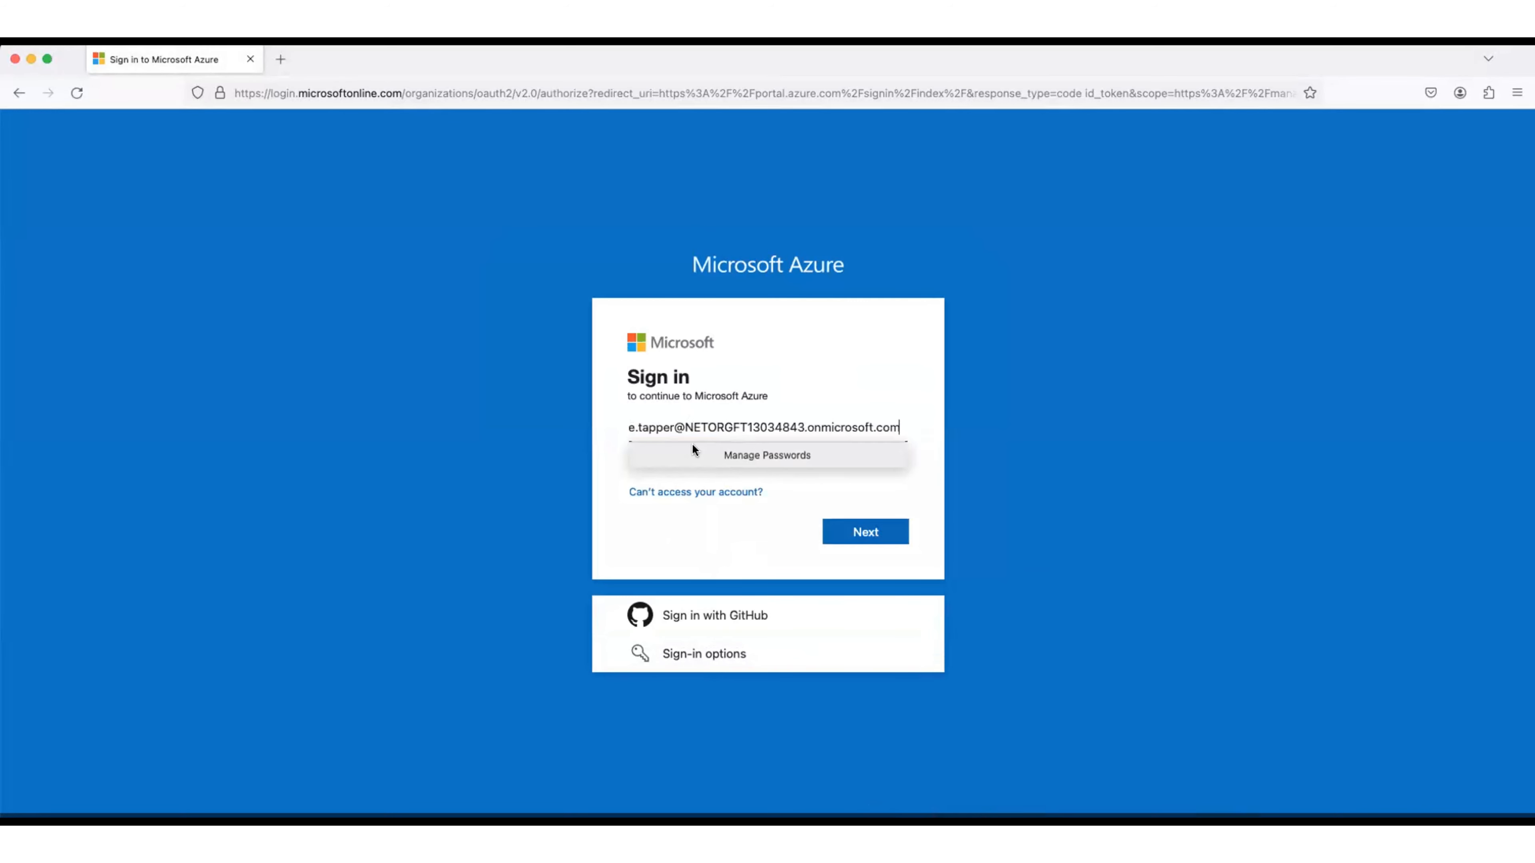
pyautogui.click(788, 471)
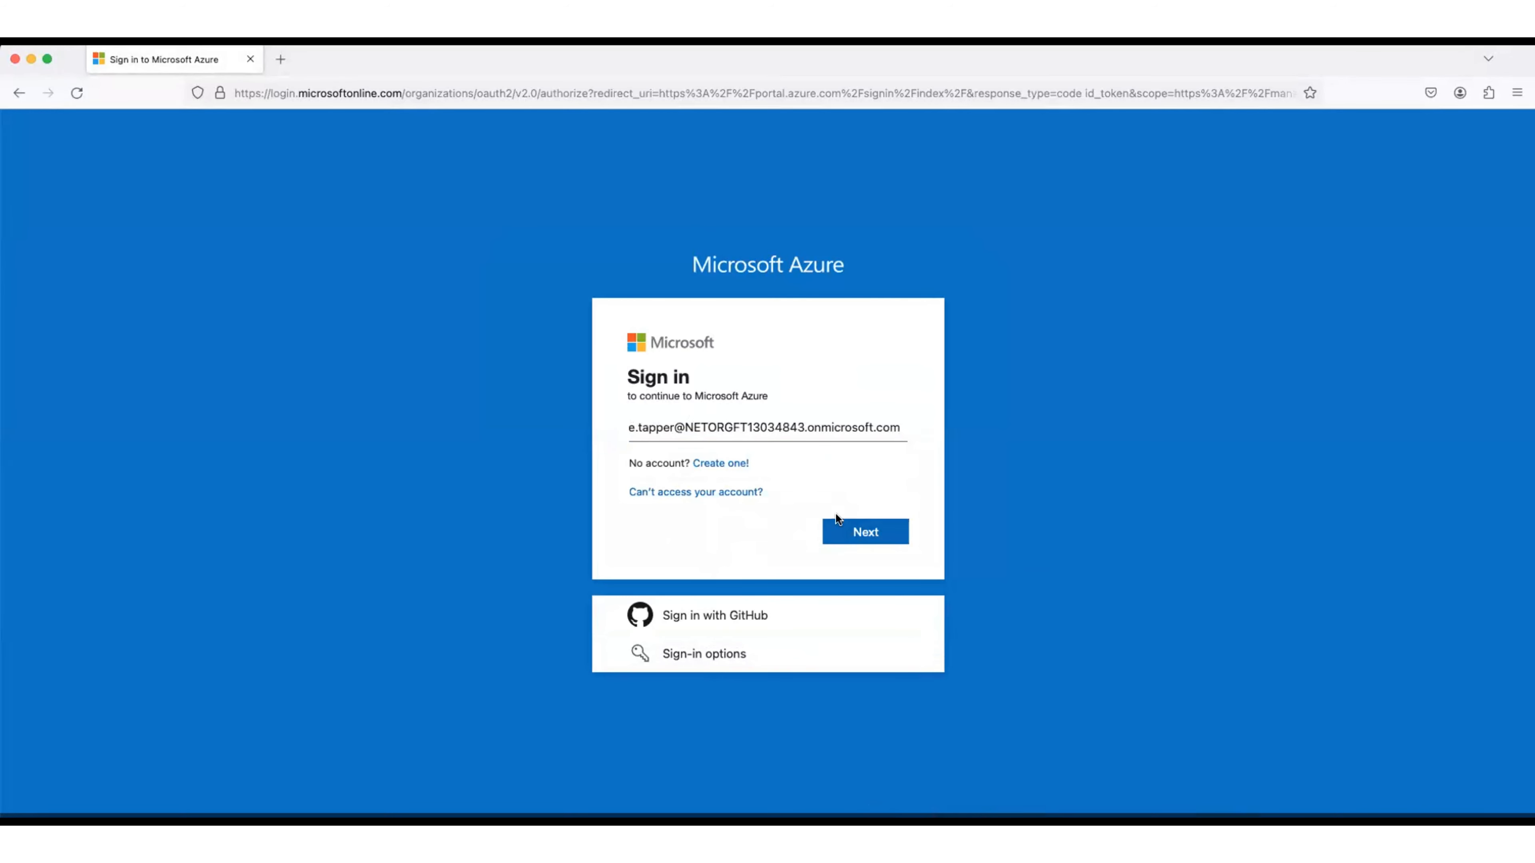
pyautogui.click(849, 534)
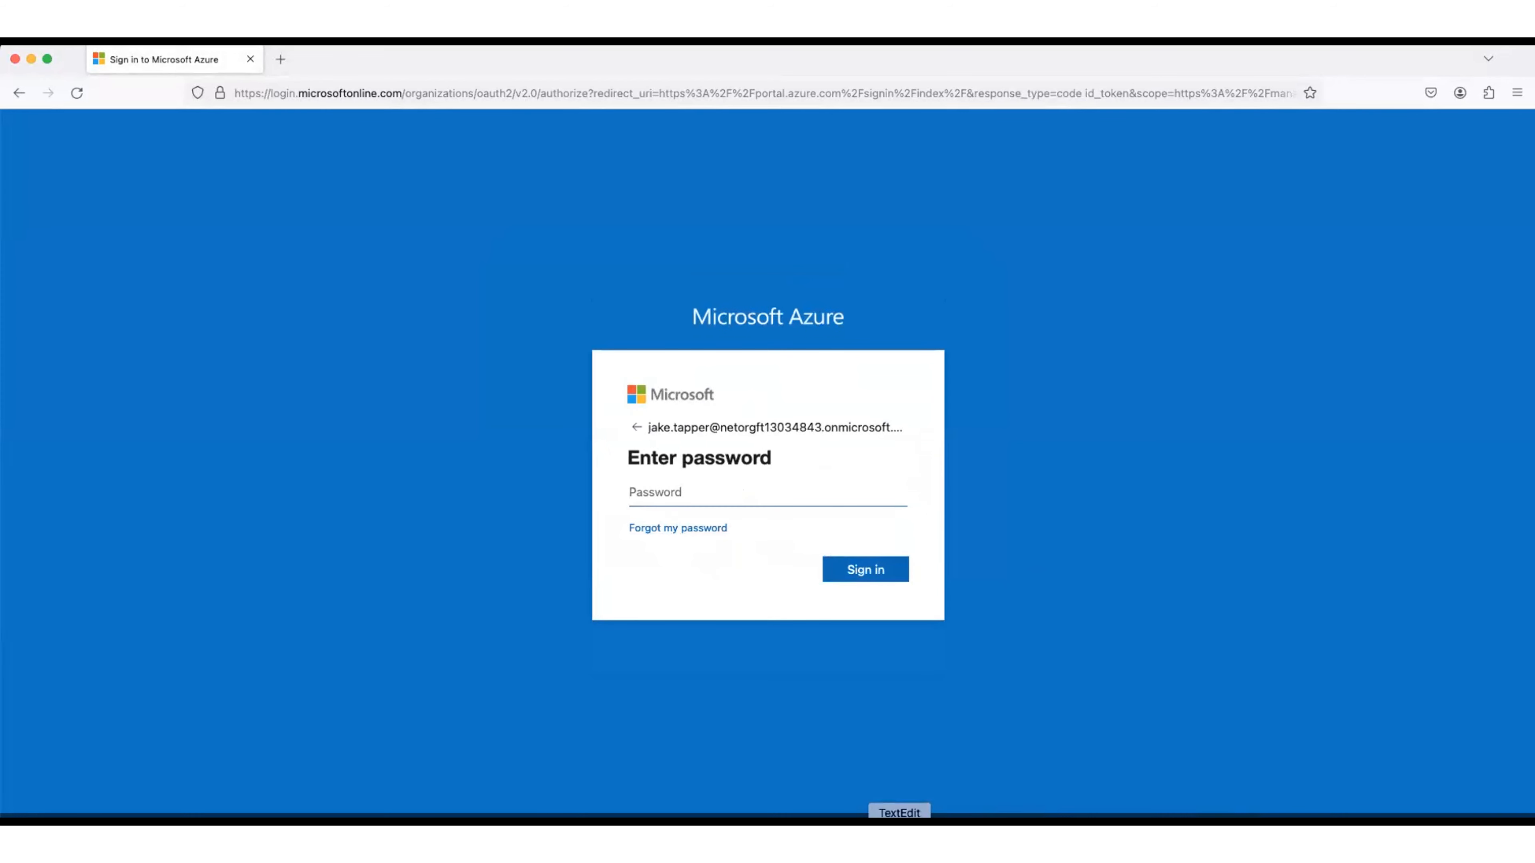
pyautogui.click(901, 819)
pyautogui.doubleClick(514, 334)
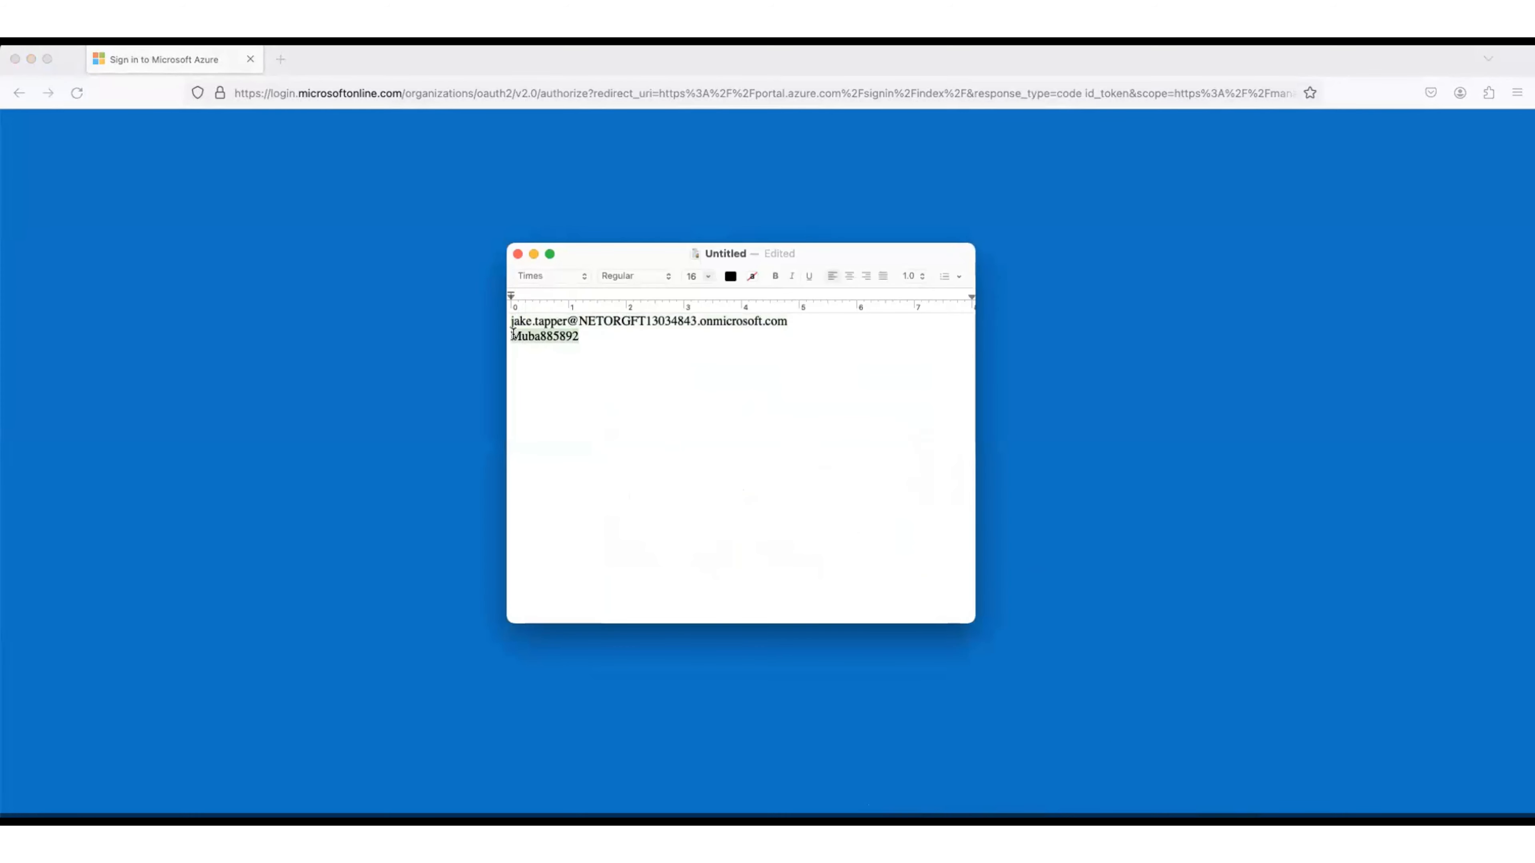
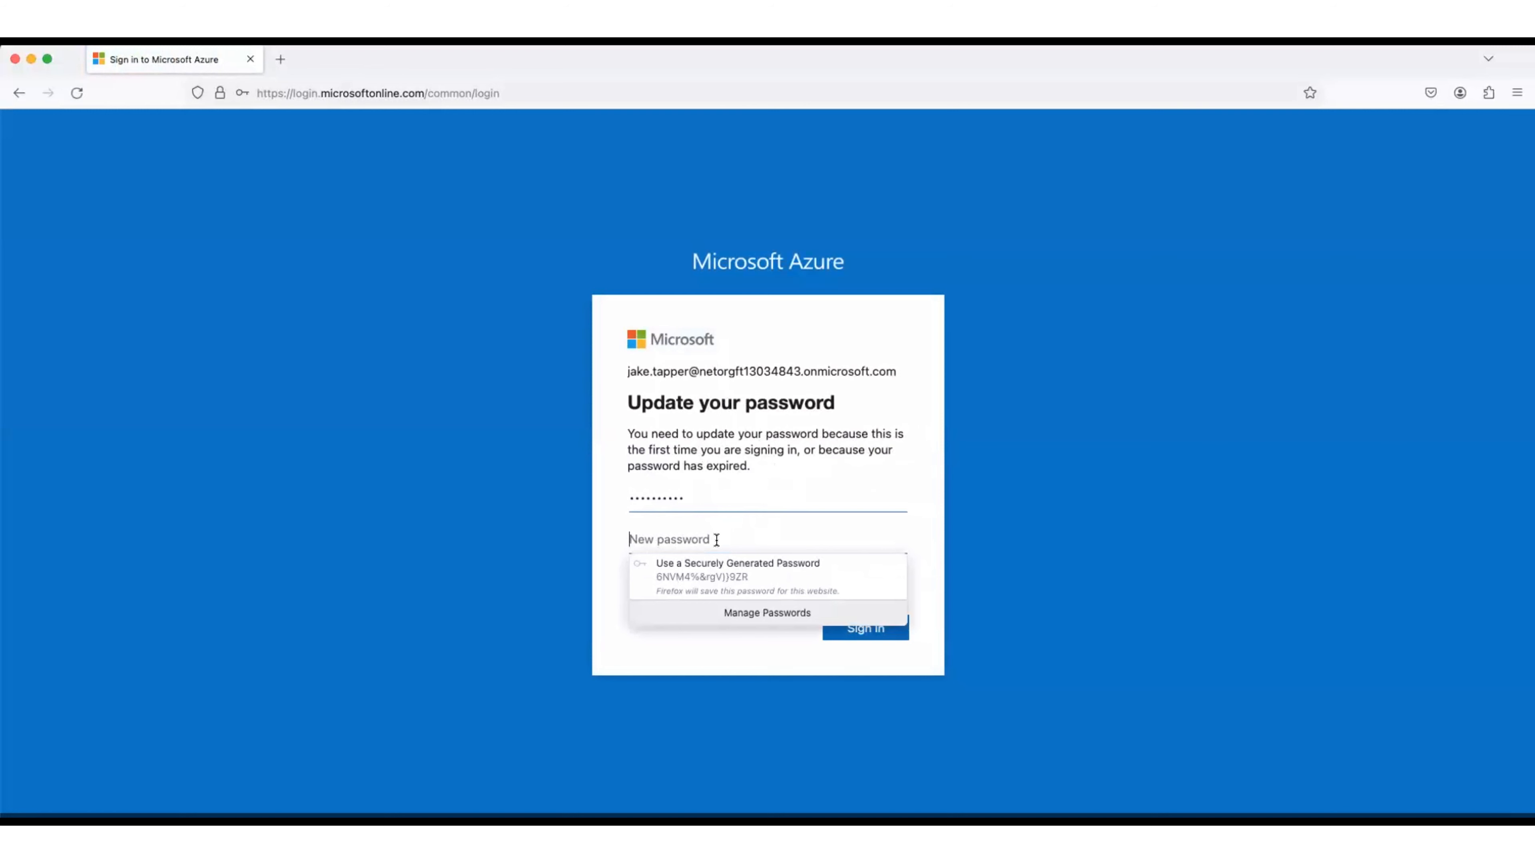
# Step: Fill in the new password and its confirmation, then submit the password update
pyautogui.write('P')
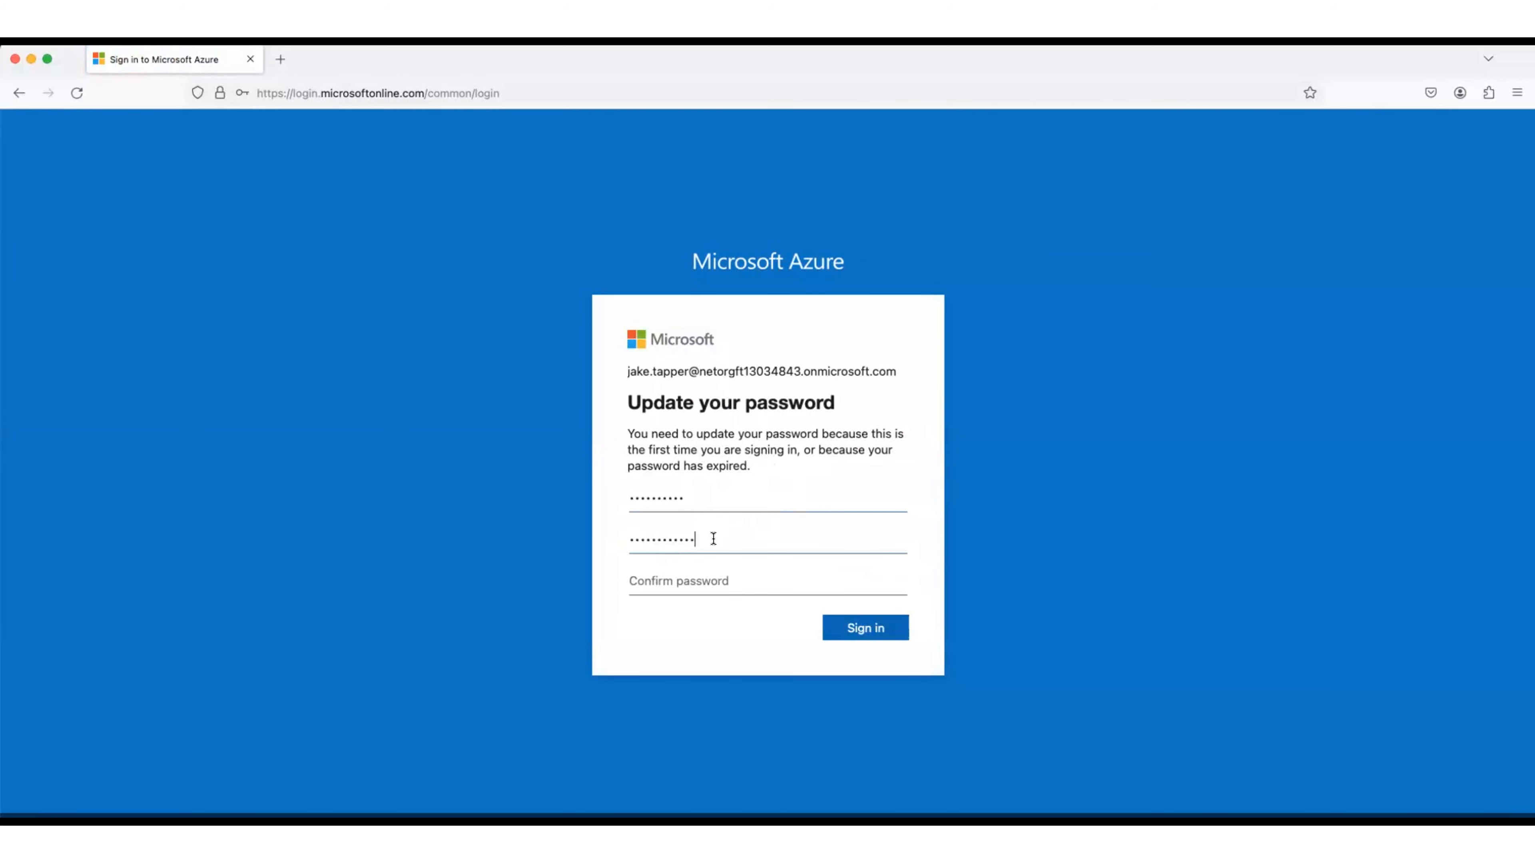
pyautogui.click(699, 579)
pyautogui.click(699, 578)
pyautogui.write('•••')
pyautogui.click(858, 629)
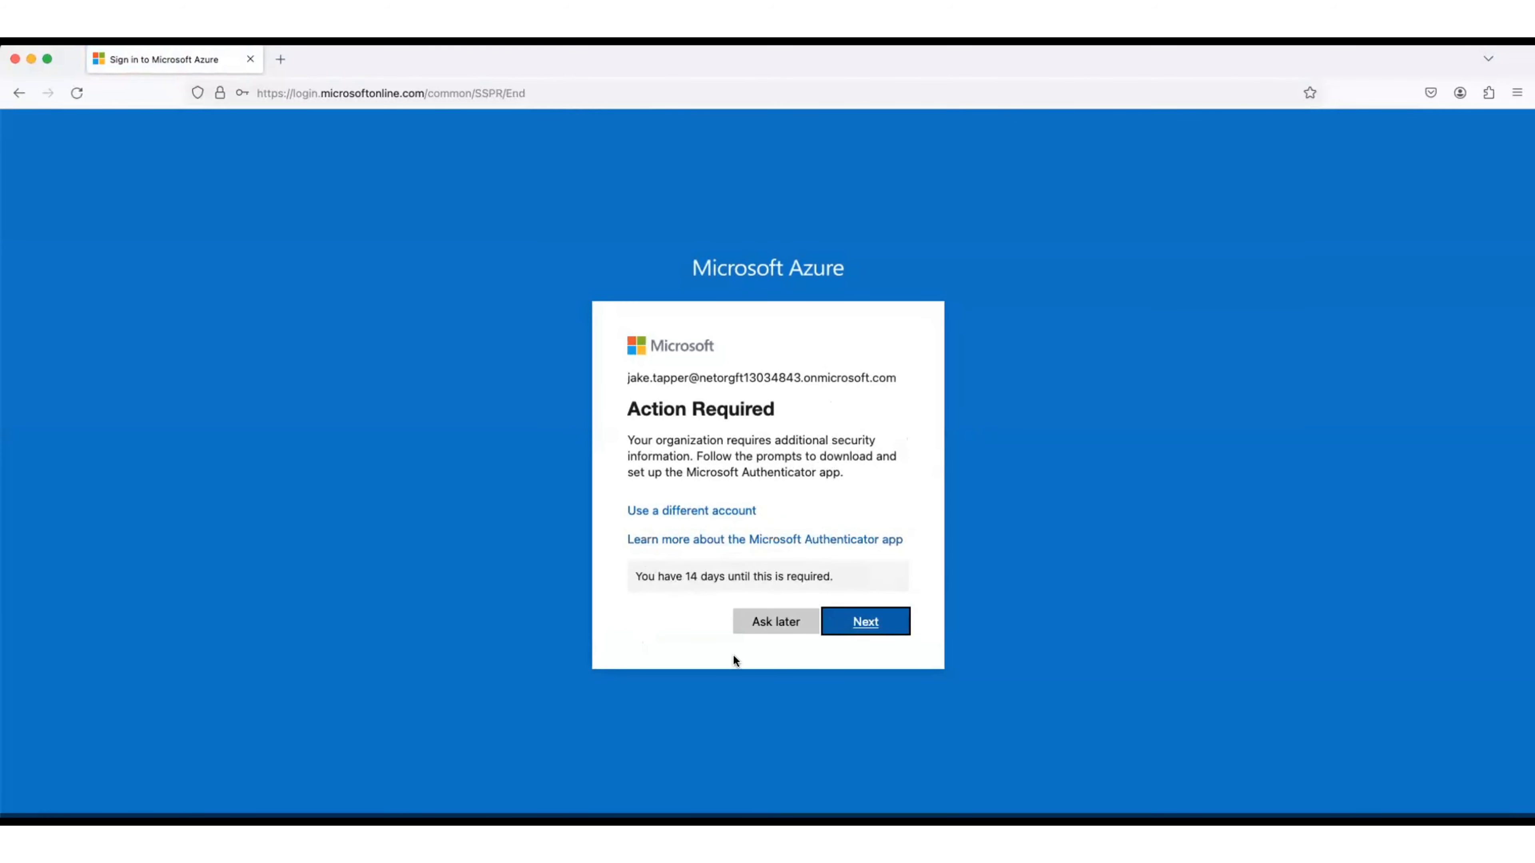
# Step: Postpone the extra security-info setup and choose to stay signed in
pyautogui.click(759, 626)
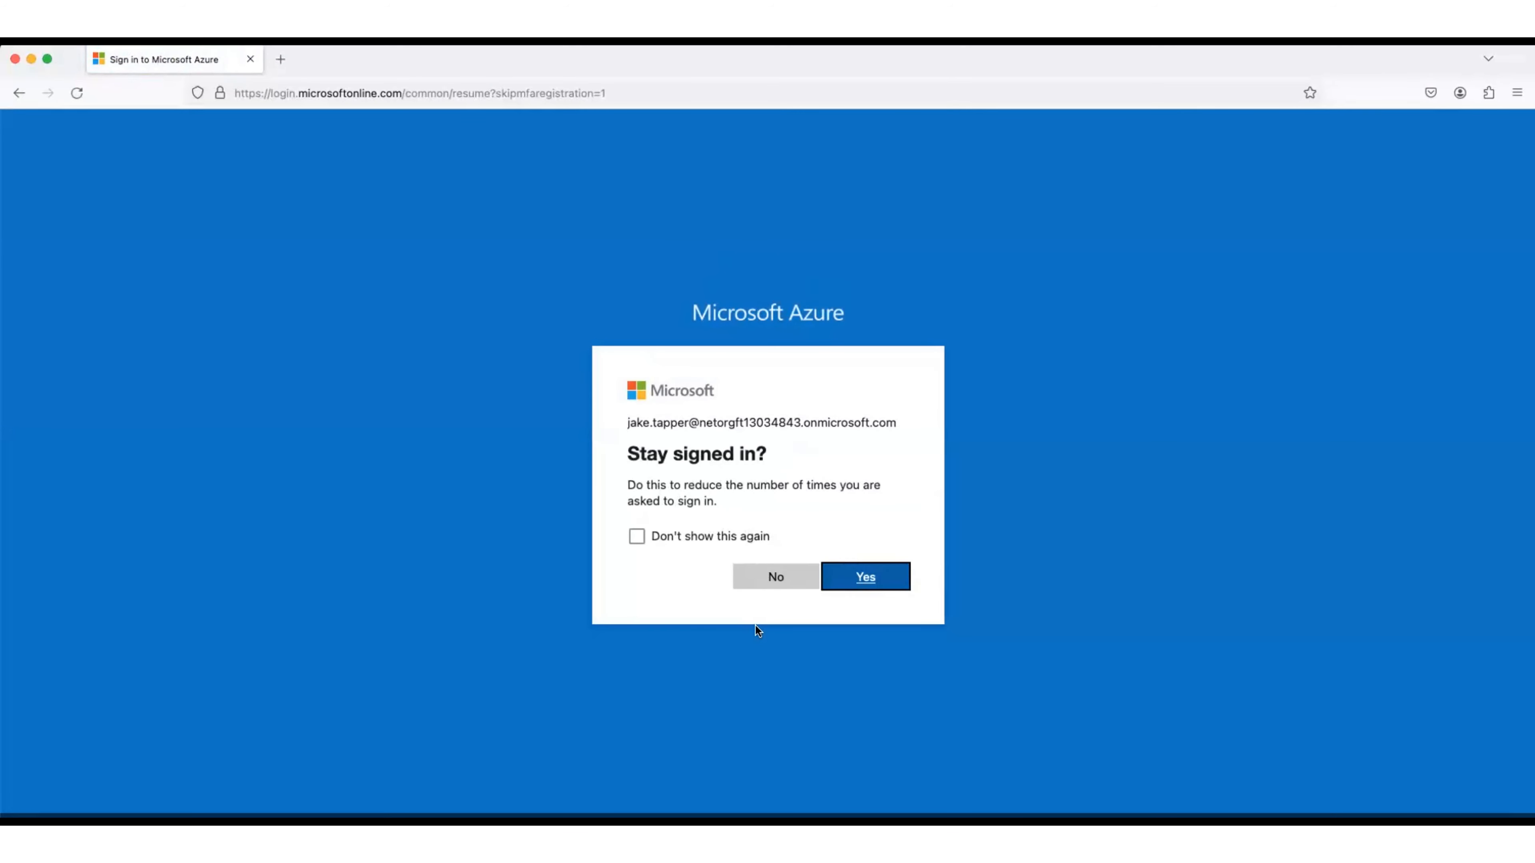
pyautogui.click(851, 573)
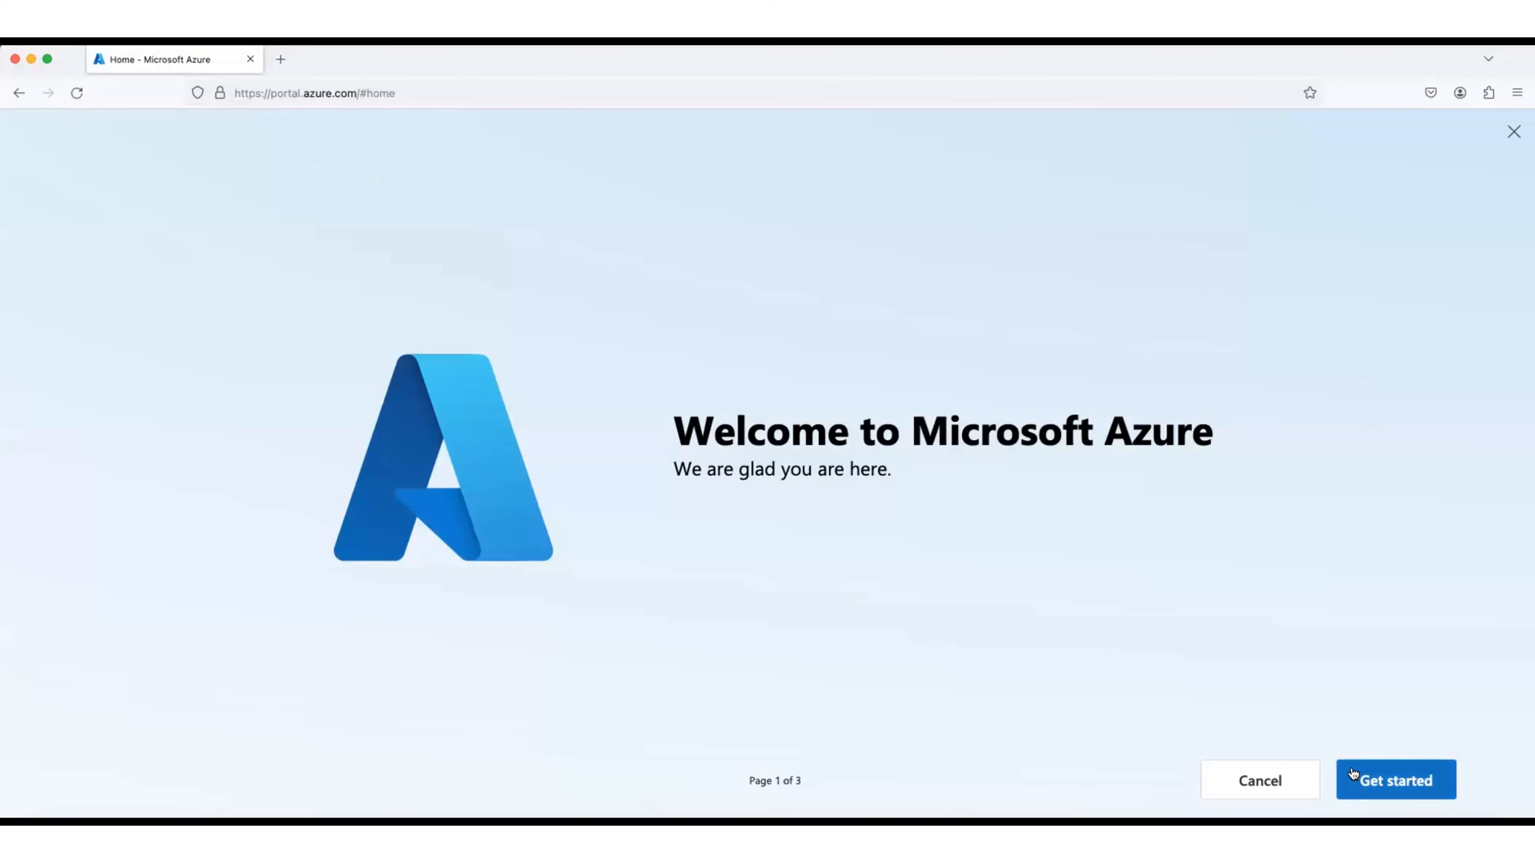
# Step: Complete the welcome setup with goal 'Architect, manage, and govern my cloud solutions' and start the tour
pyautogui.click(1387, 779)
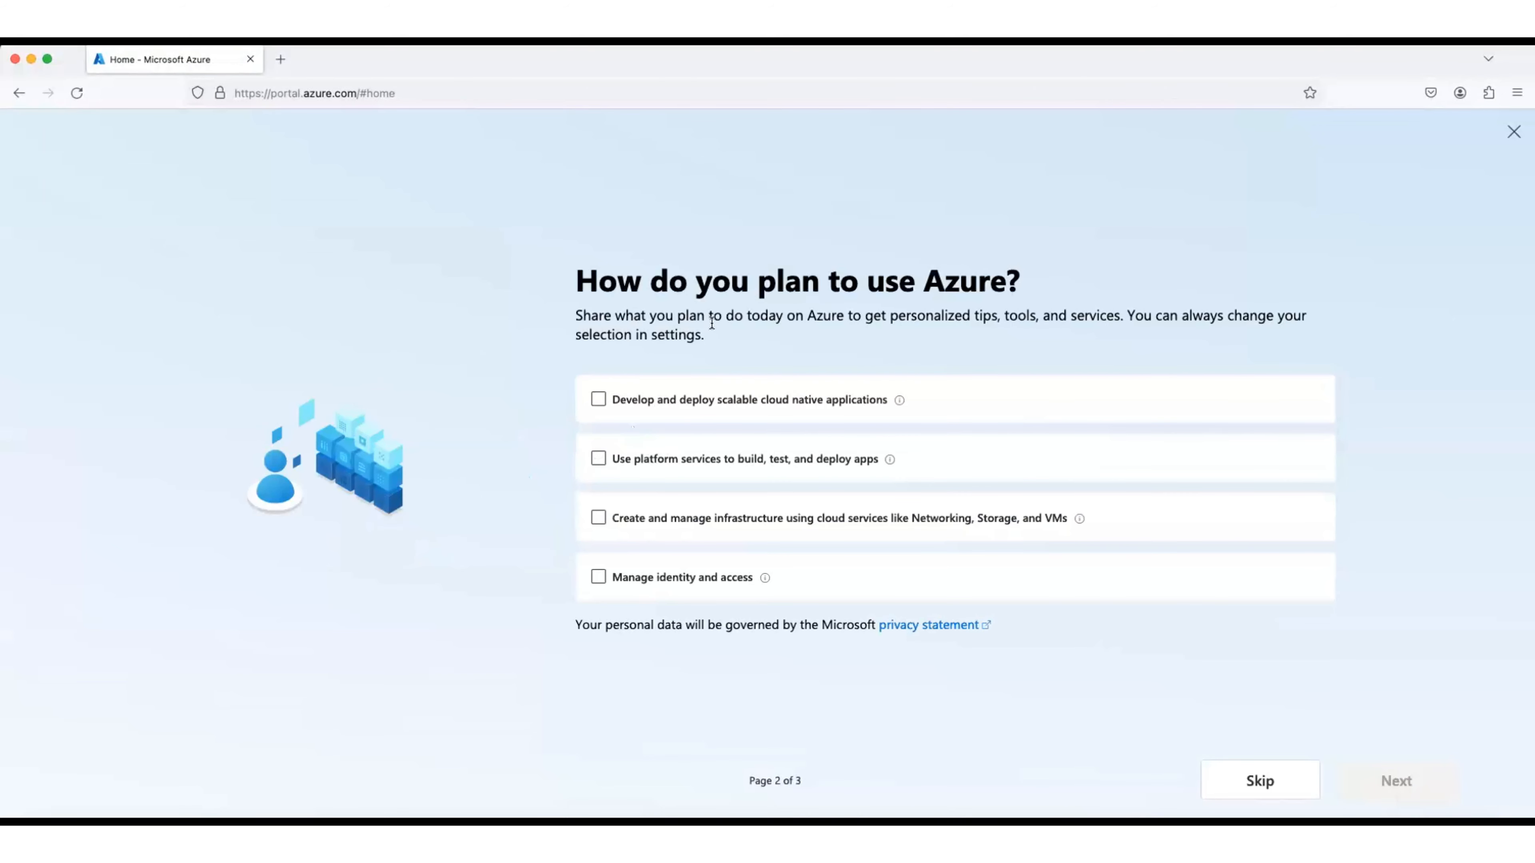
pyautogui.scroll(-2, 661, 466)
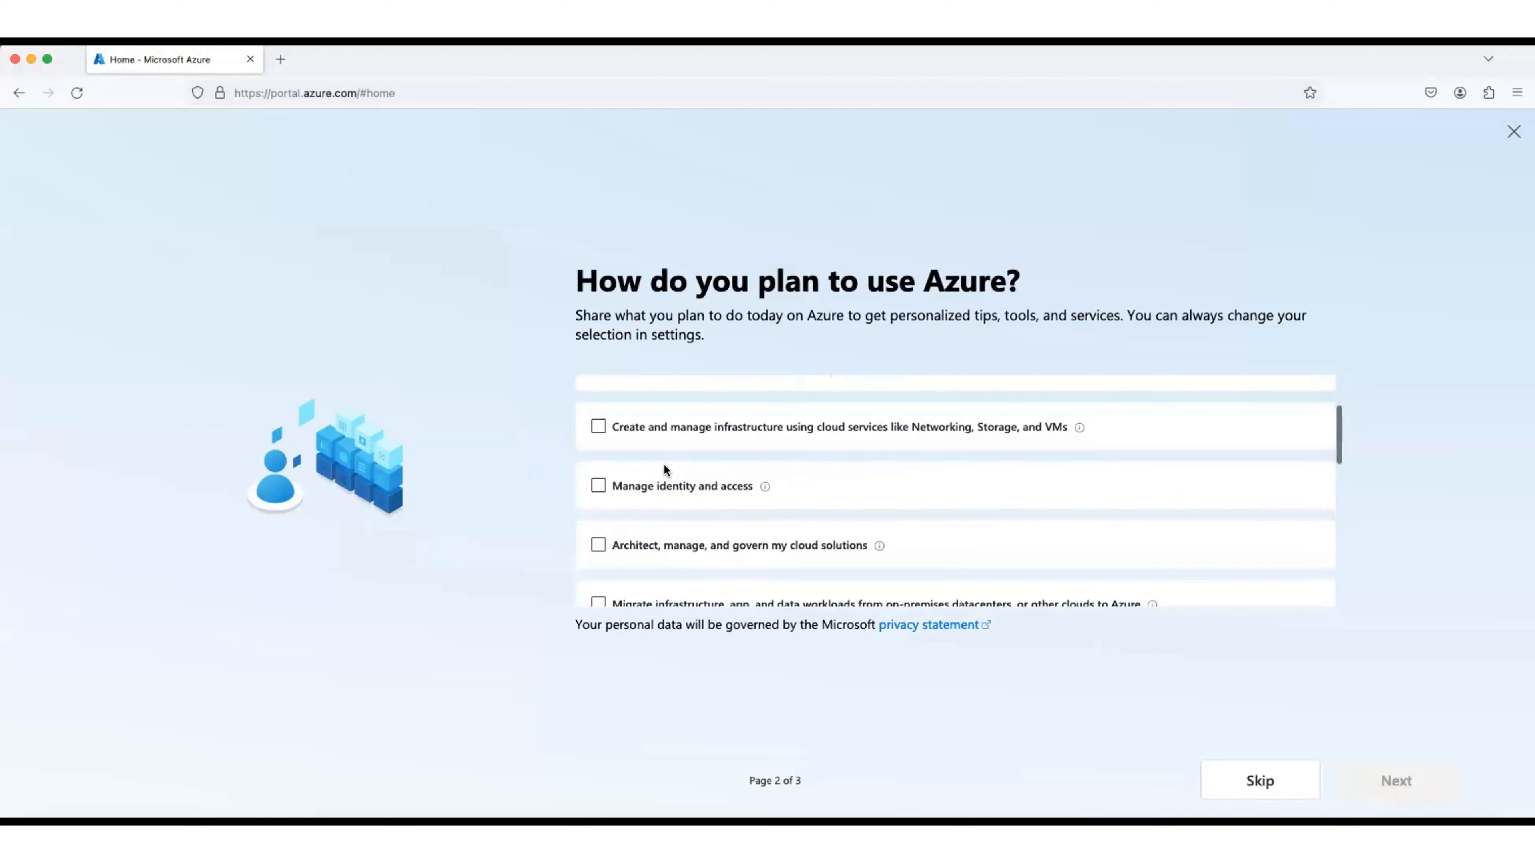
pyautogui.scroll(-1, 662, 463)
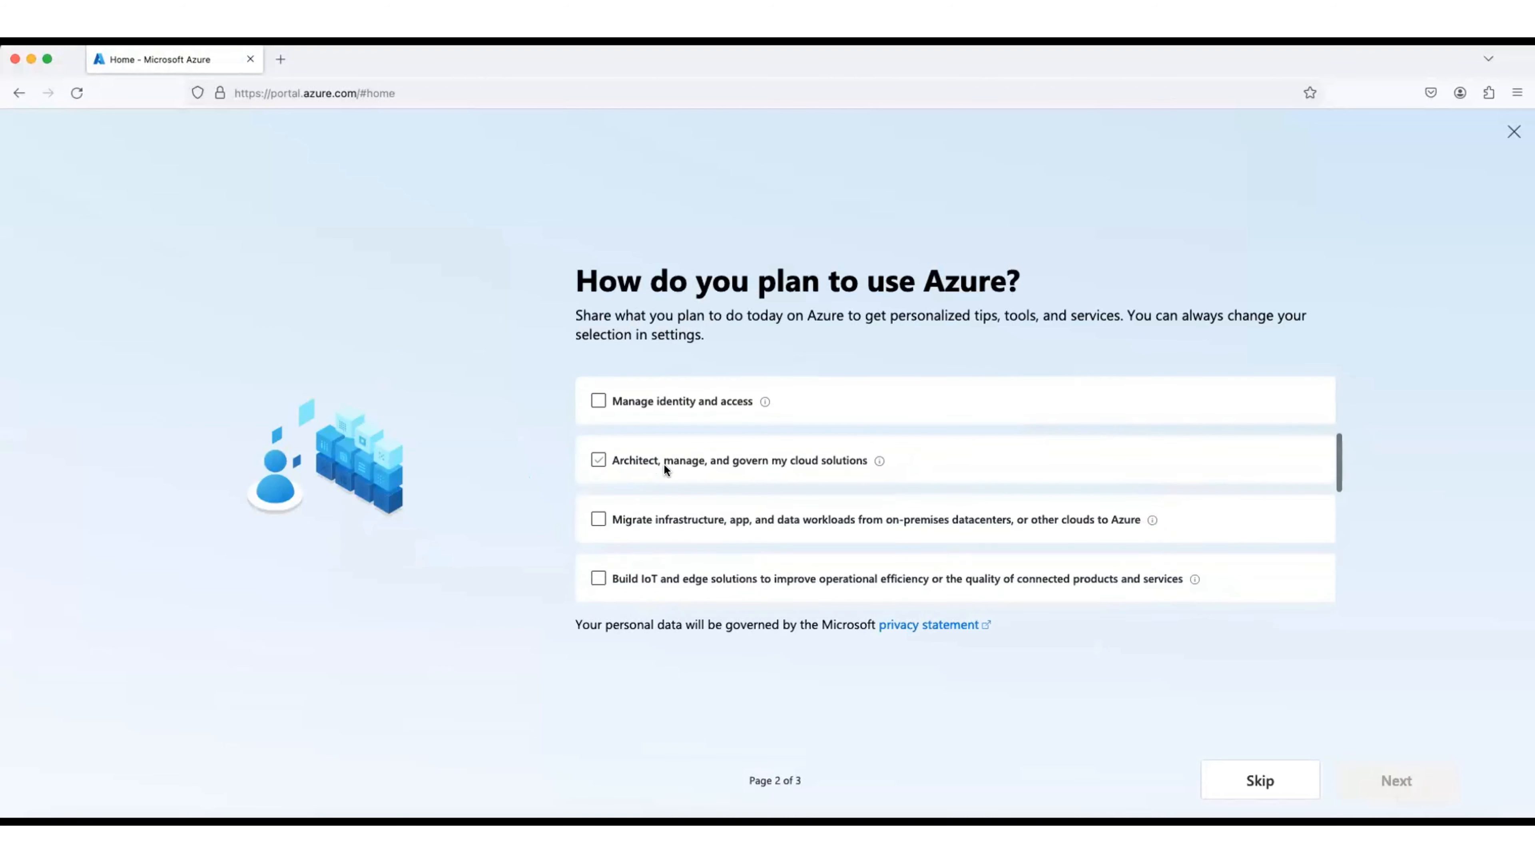
pyautogui.click(598, 454)
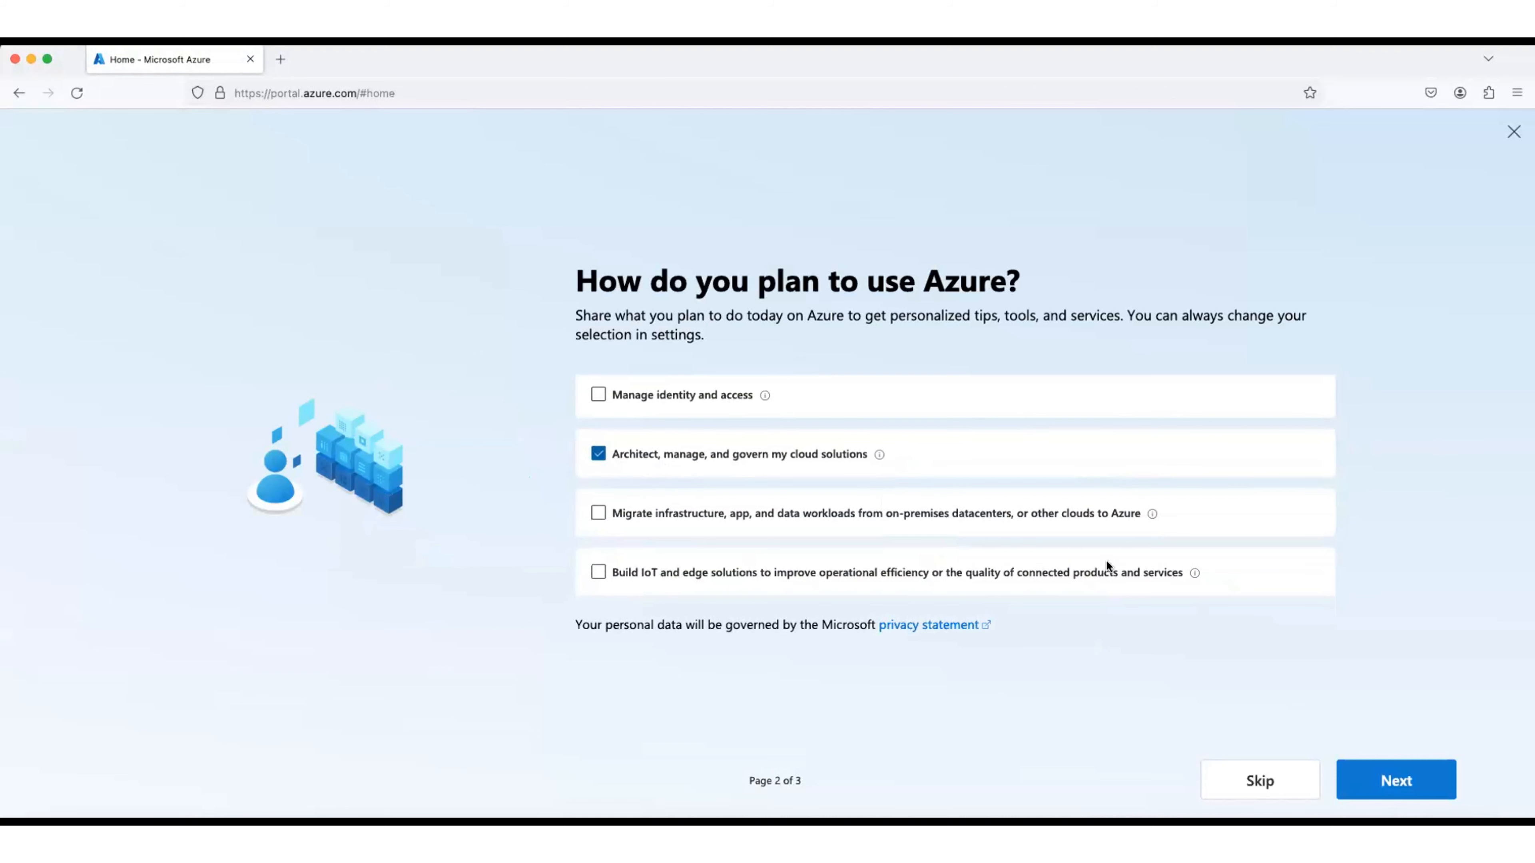
pyautogui.click(1386, 781)
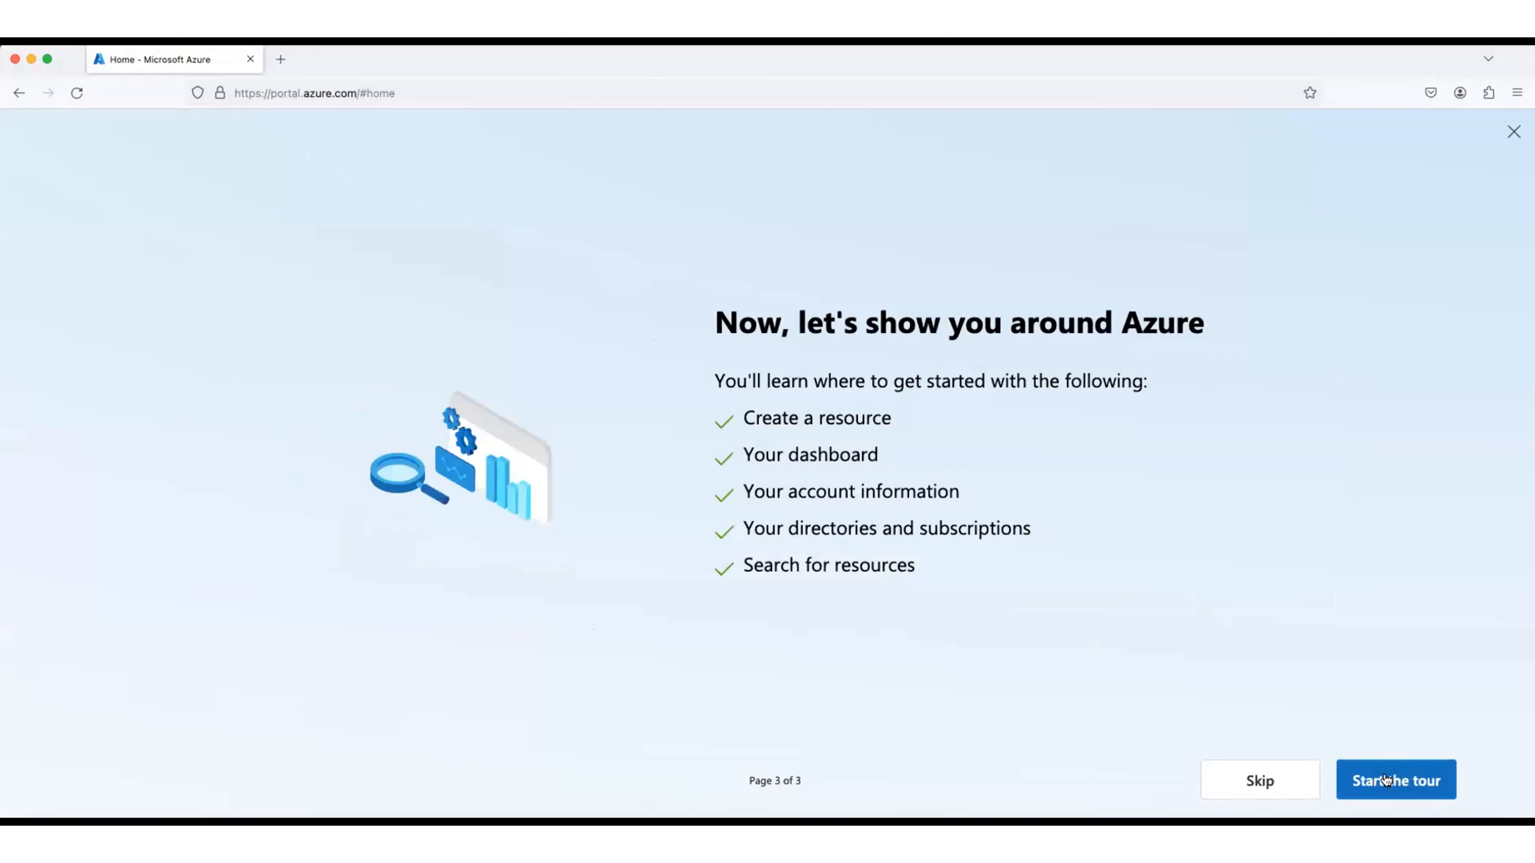
pyautogui.click(1383, 779)
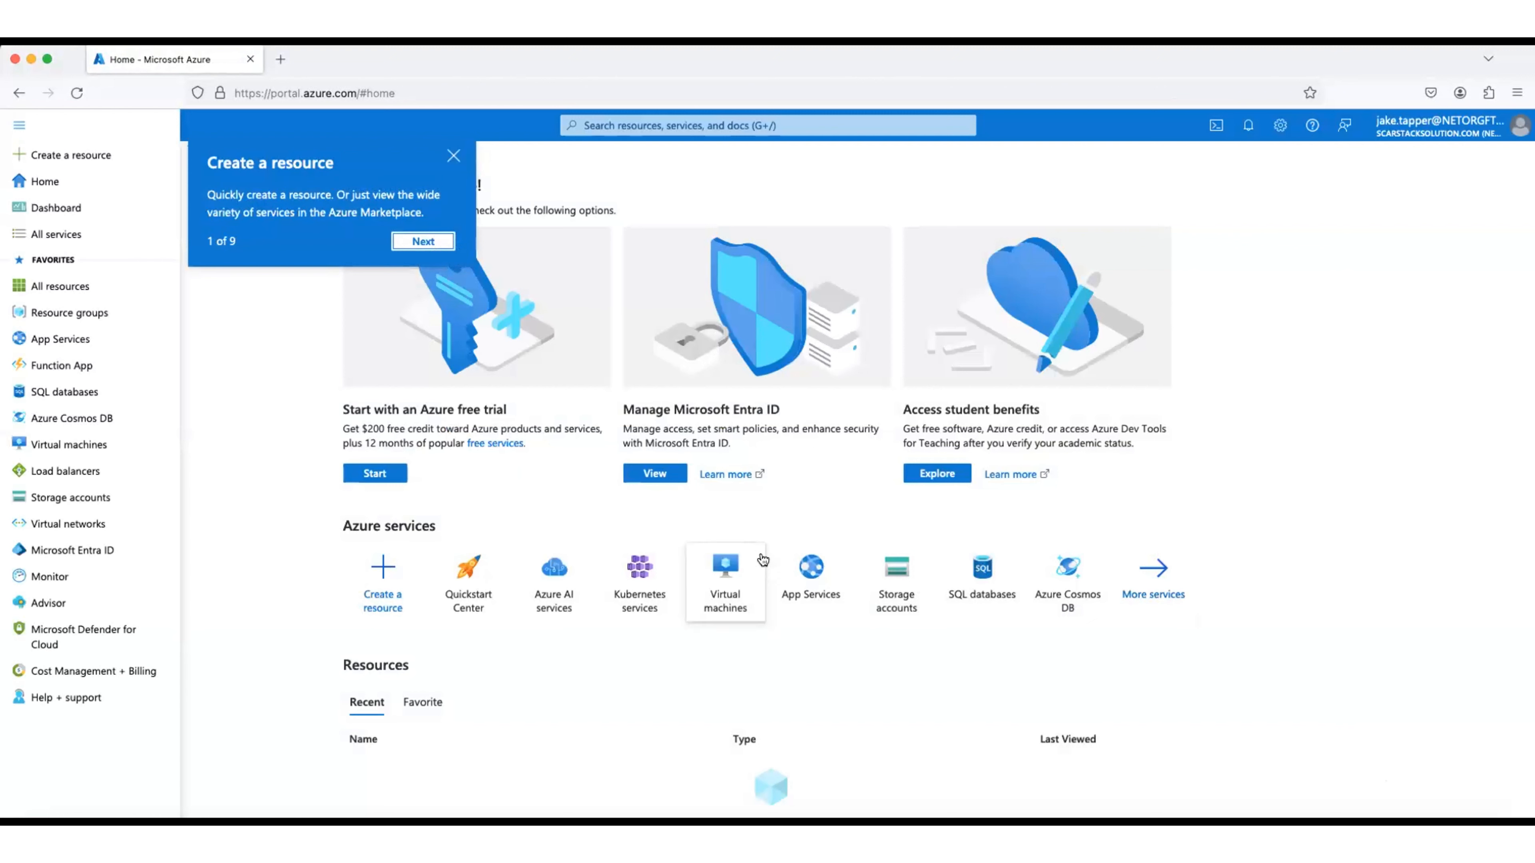
# Step: Advance the guided tour through Home, Dashboard, All services, Favorites, Search and Notifications to Help + support
pyautogui.moveTo(762, 558)
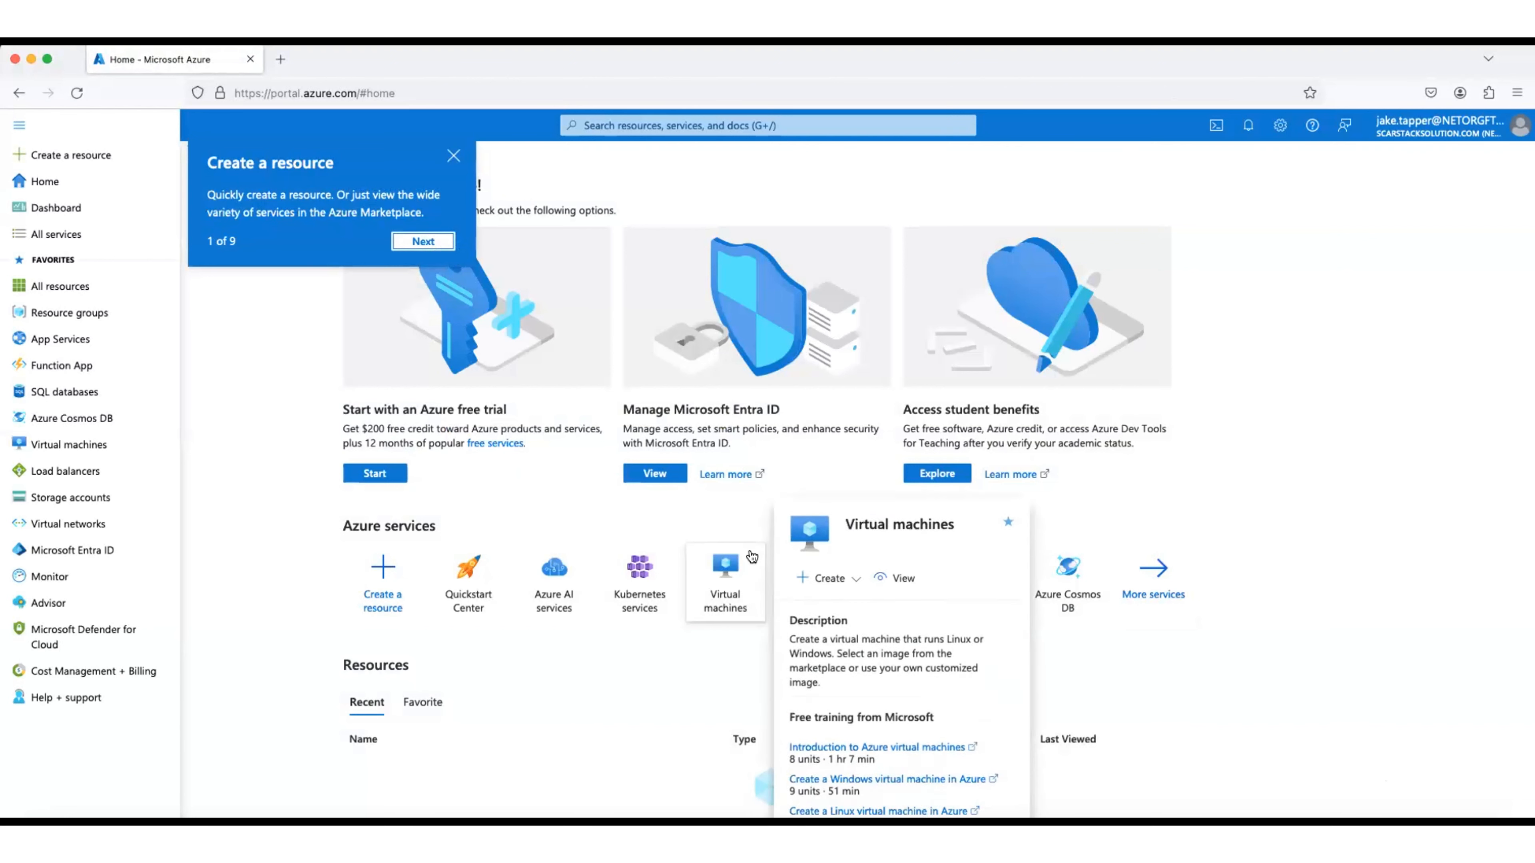
pyautogui.click(423, 241)
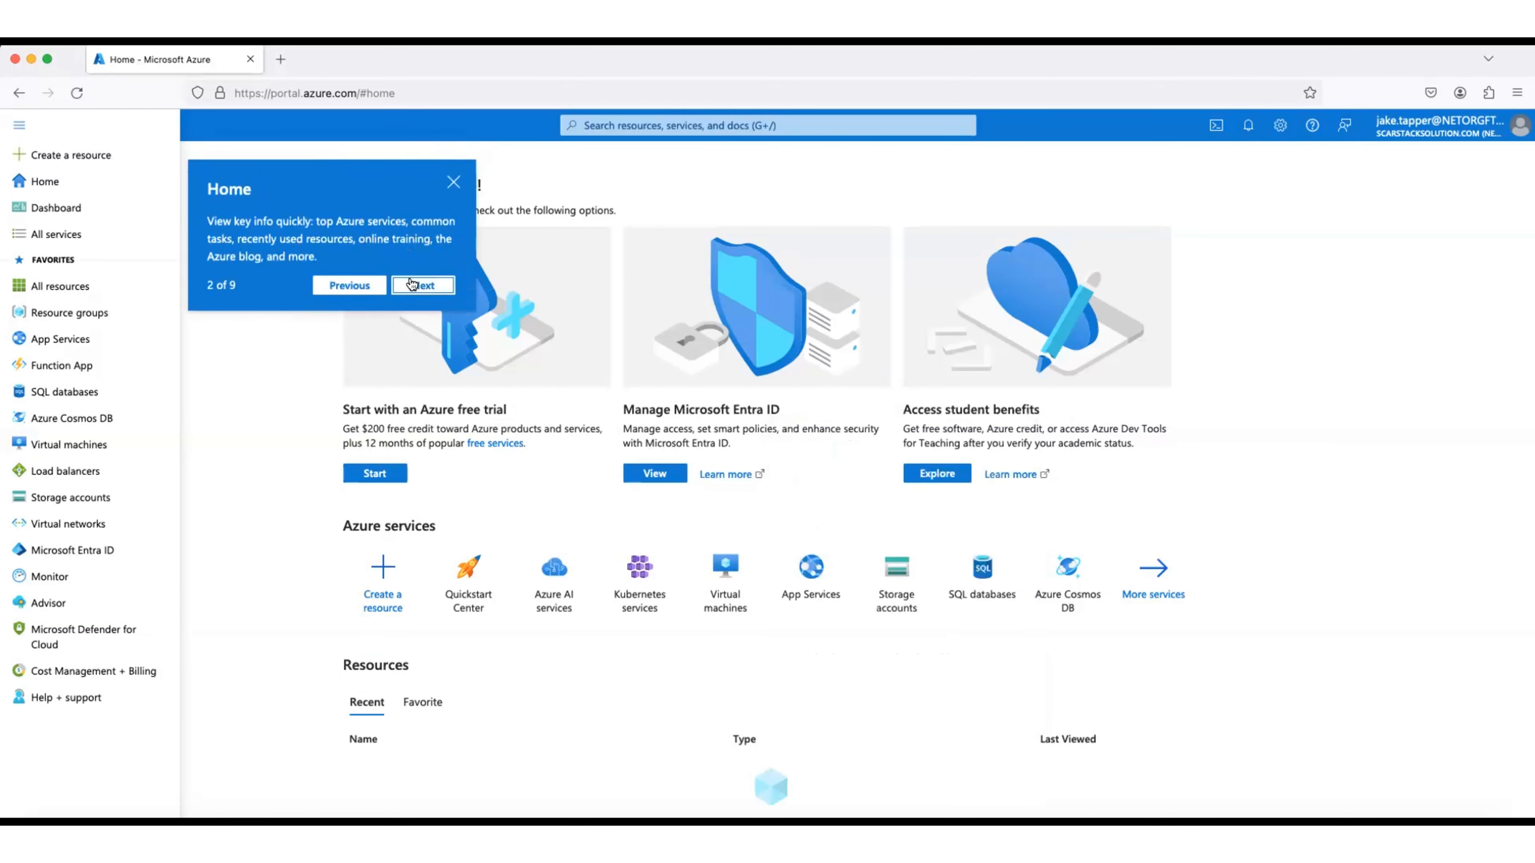
pyautogui.click(422, 284)
pyautogui.click(423, 311)
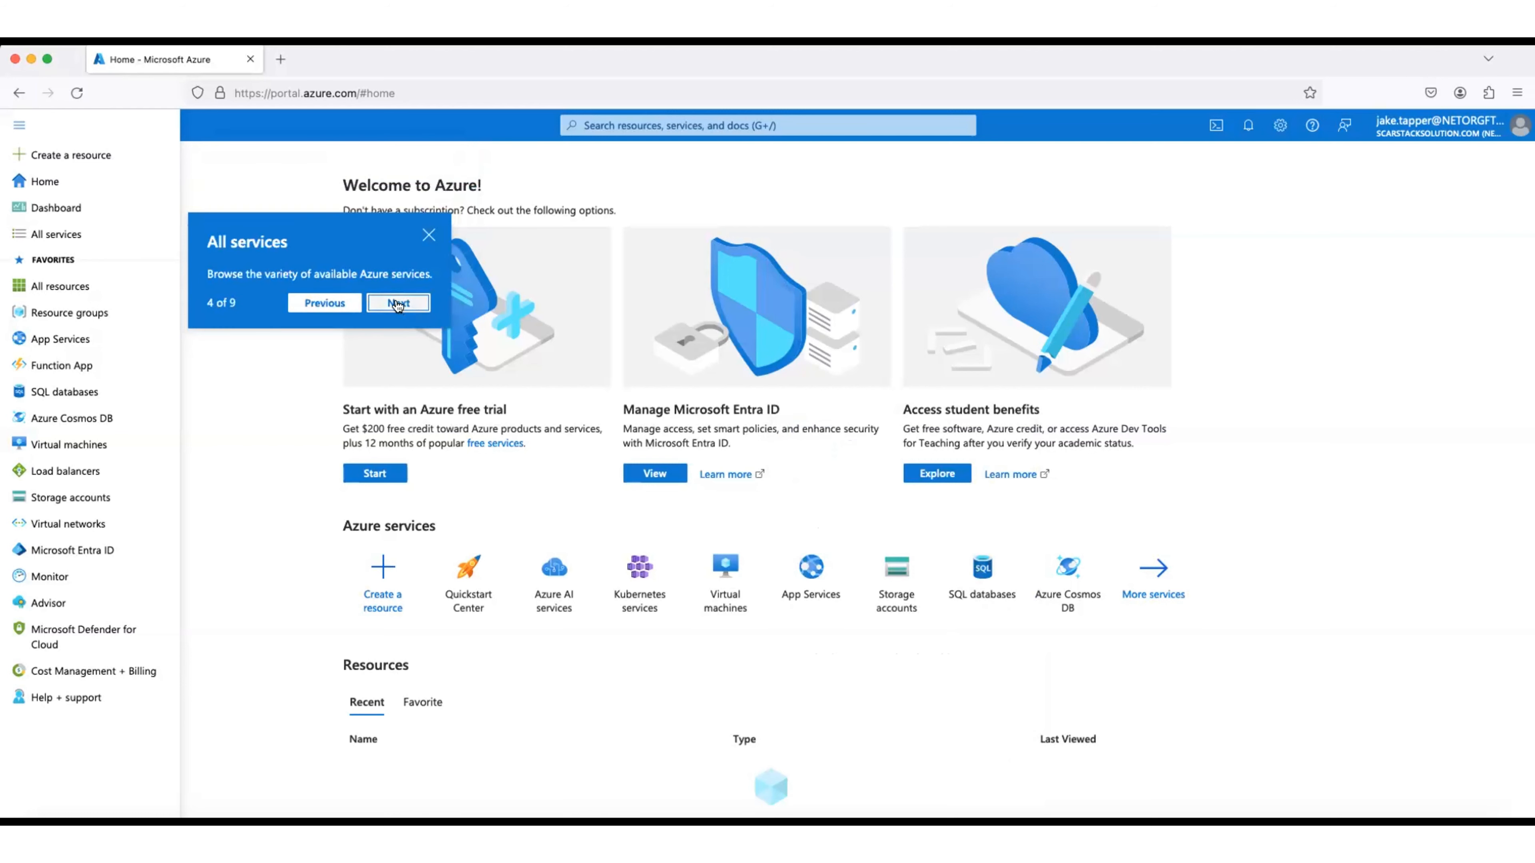
pyautogui.click(421, 303)
pyautogui.click(423, 390)
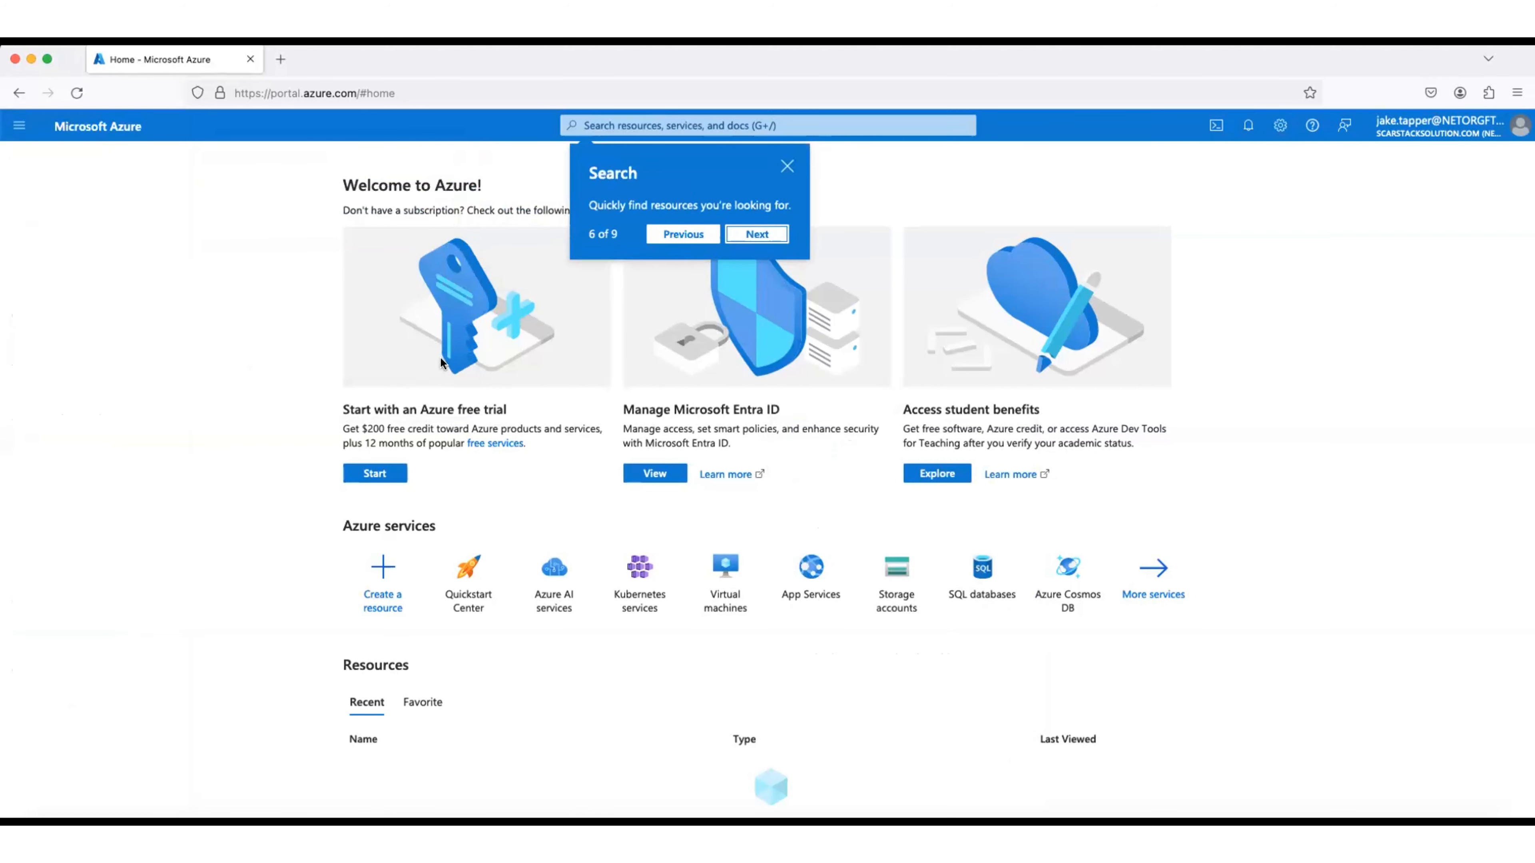
pyautogui.click(754, 238)
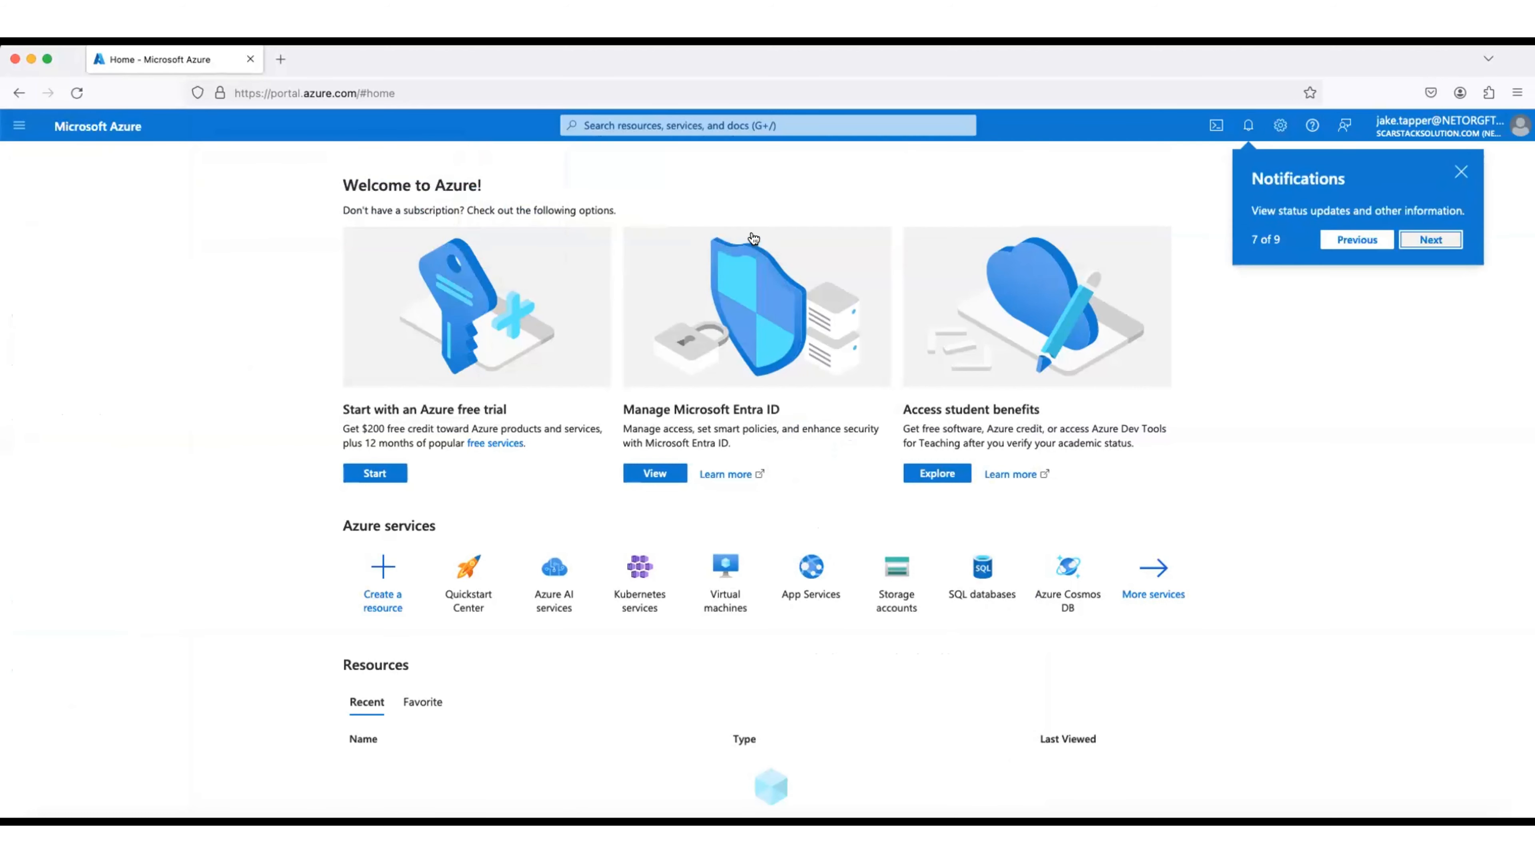
pyautogui.click(1429, 240)
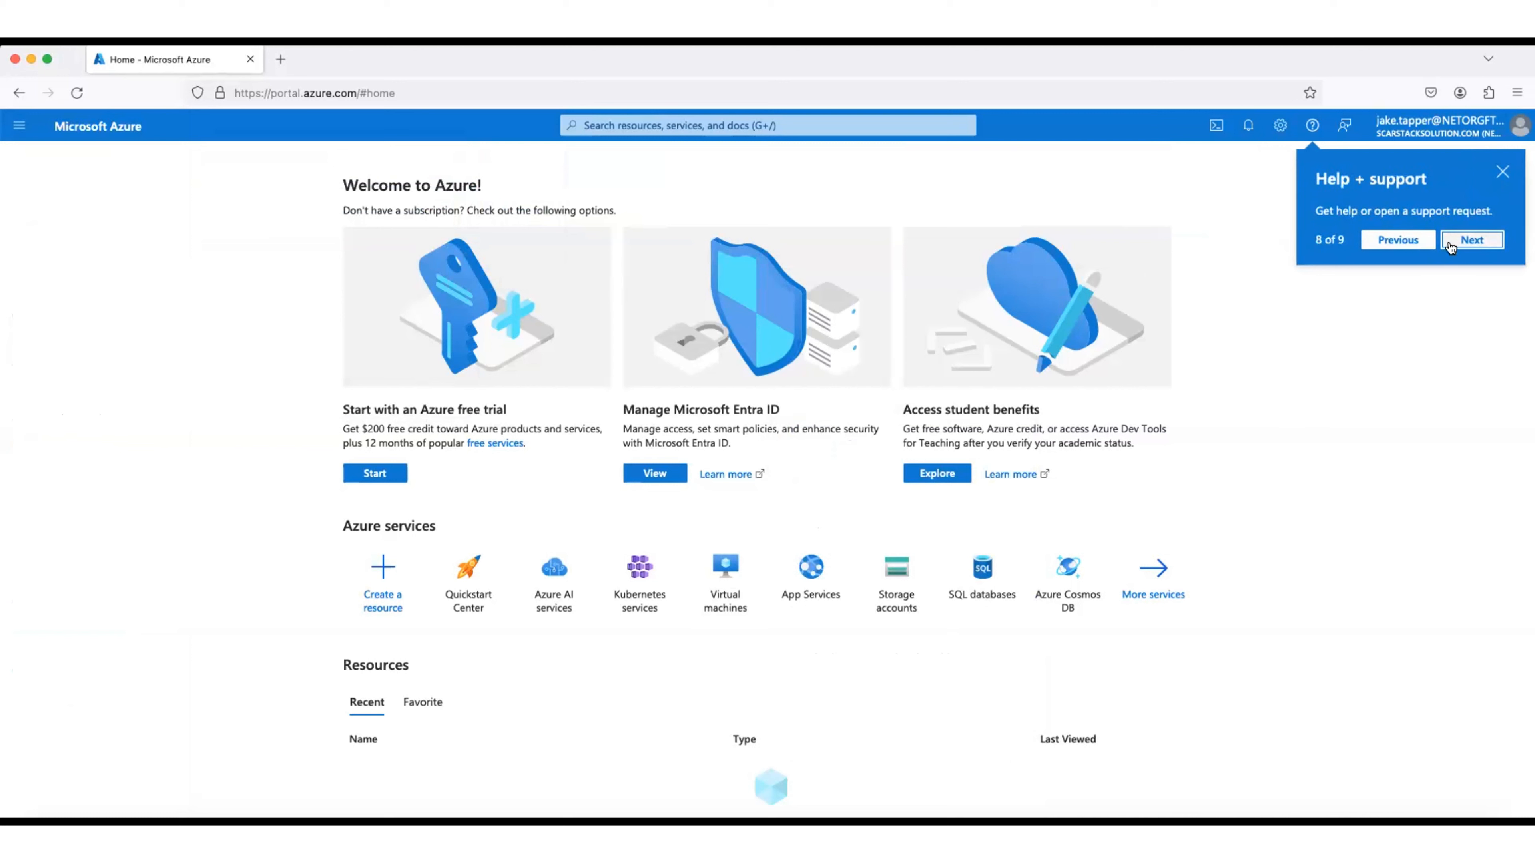
# Step: Finish the tour at Account information and open the signed-in account menu
pyautogui.click(1470, 240)
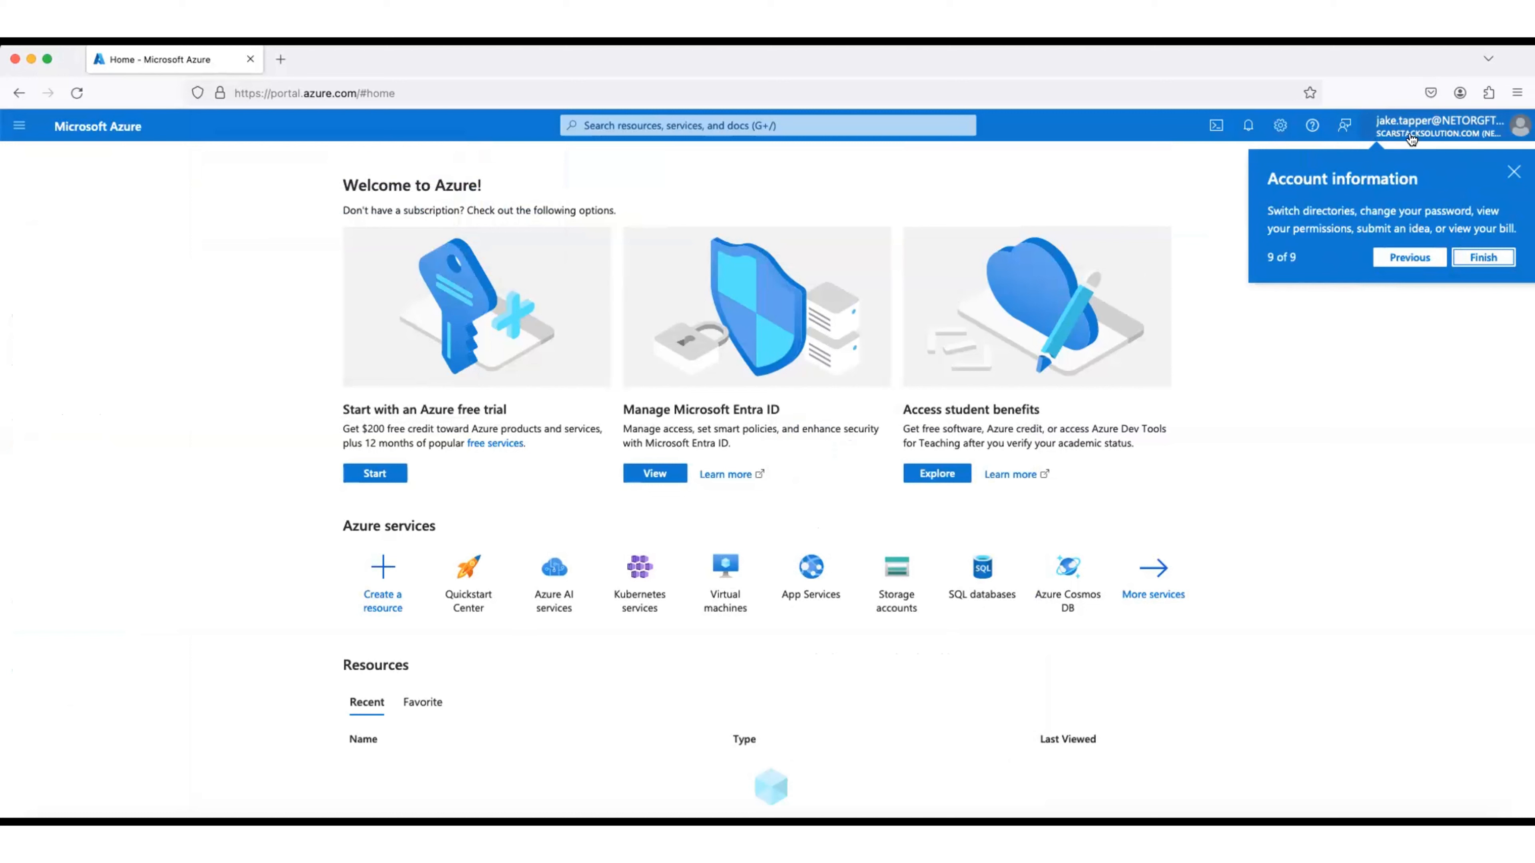
pyautogui.click(1474, 259)
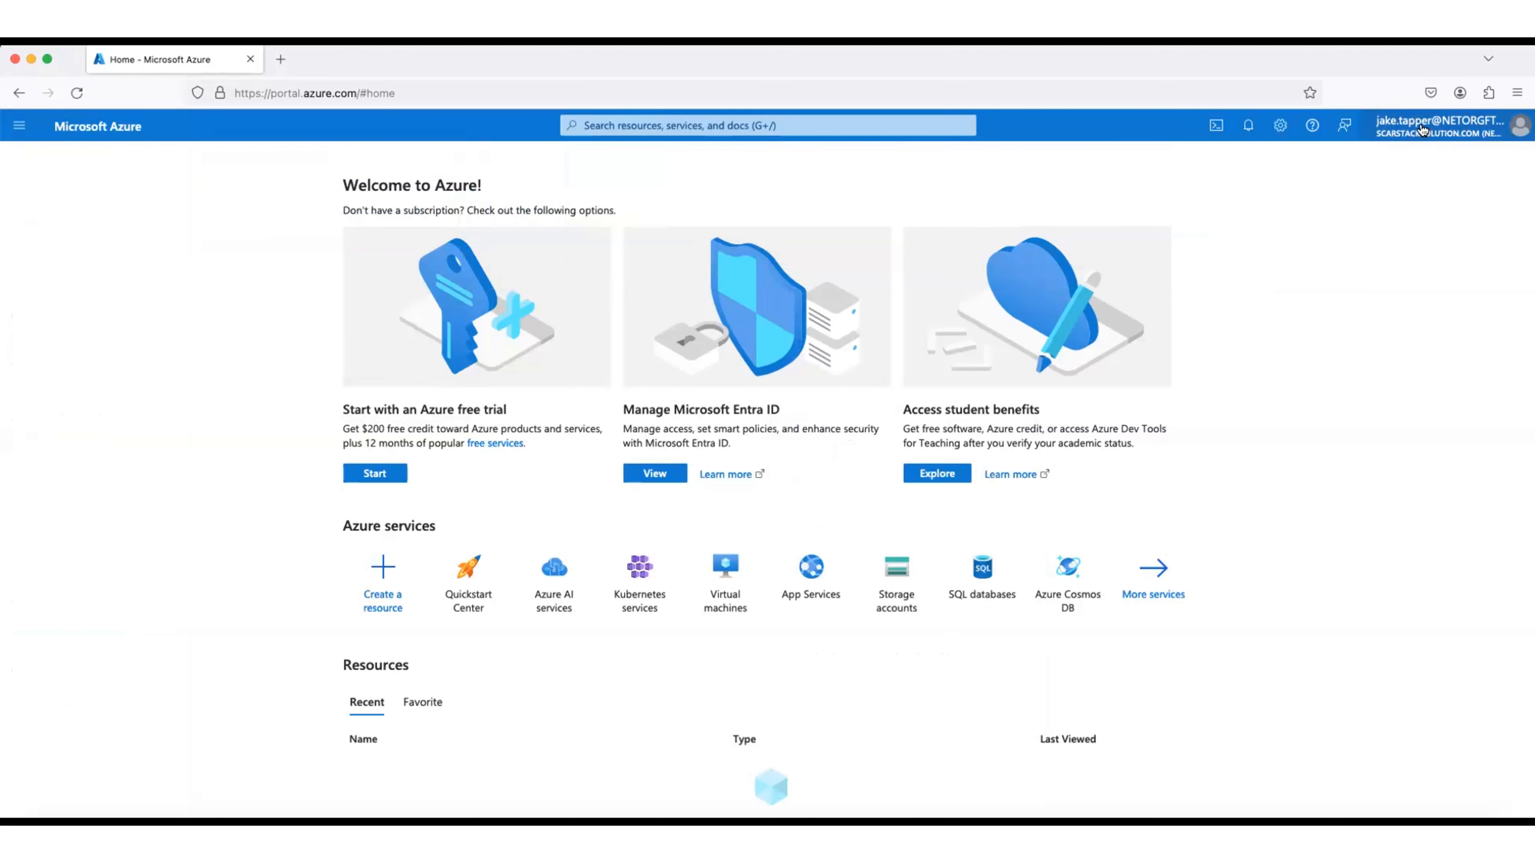
pyautogui.click(1422, 131)
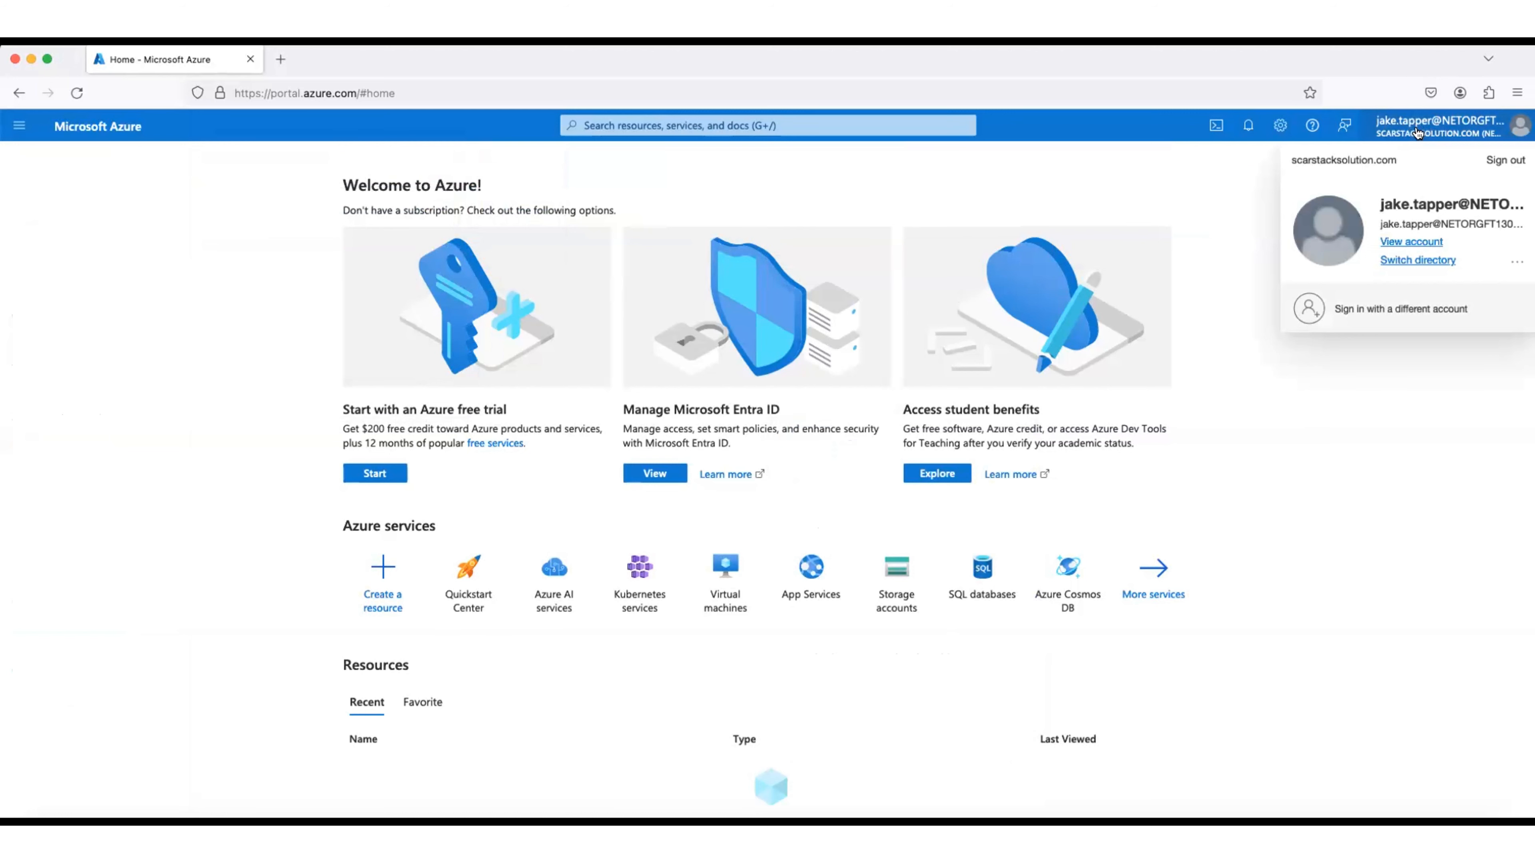
pyautogui.click(1412, 240)
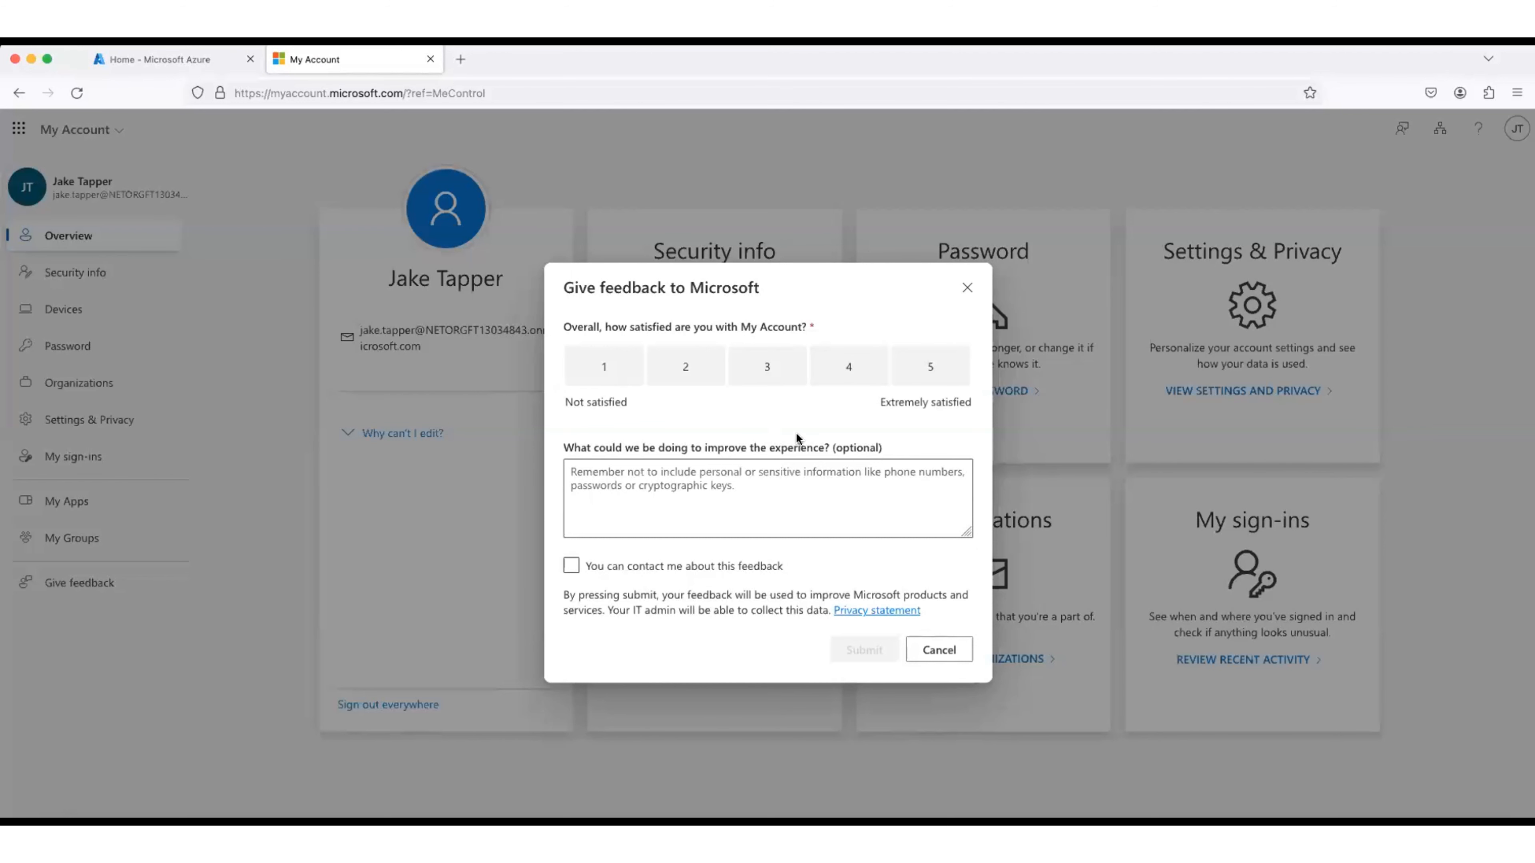
pyautogui.click(936, 645)
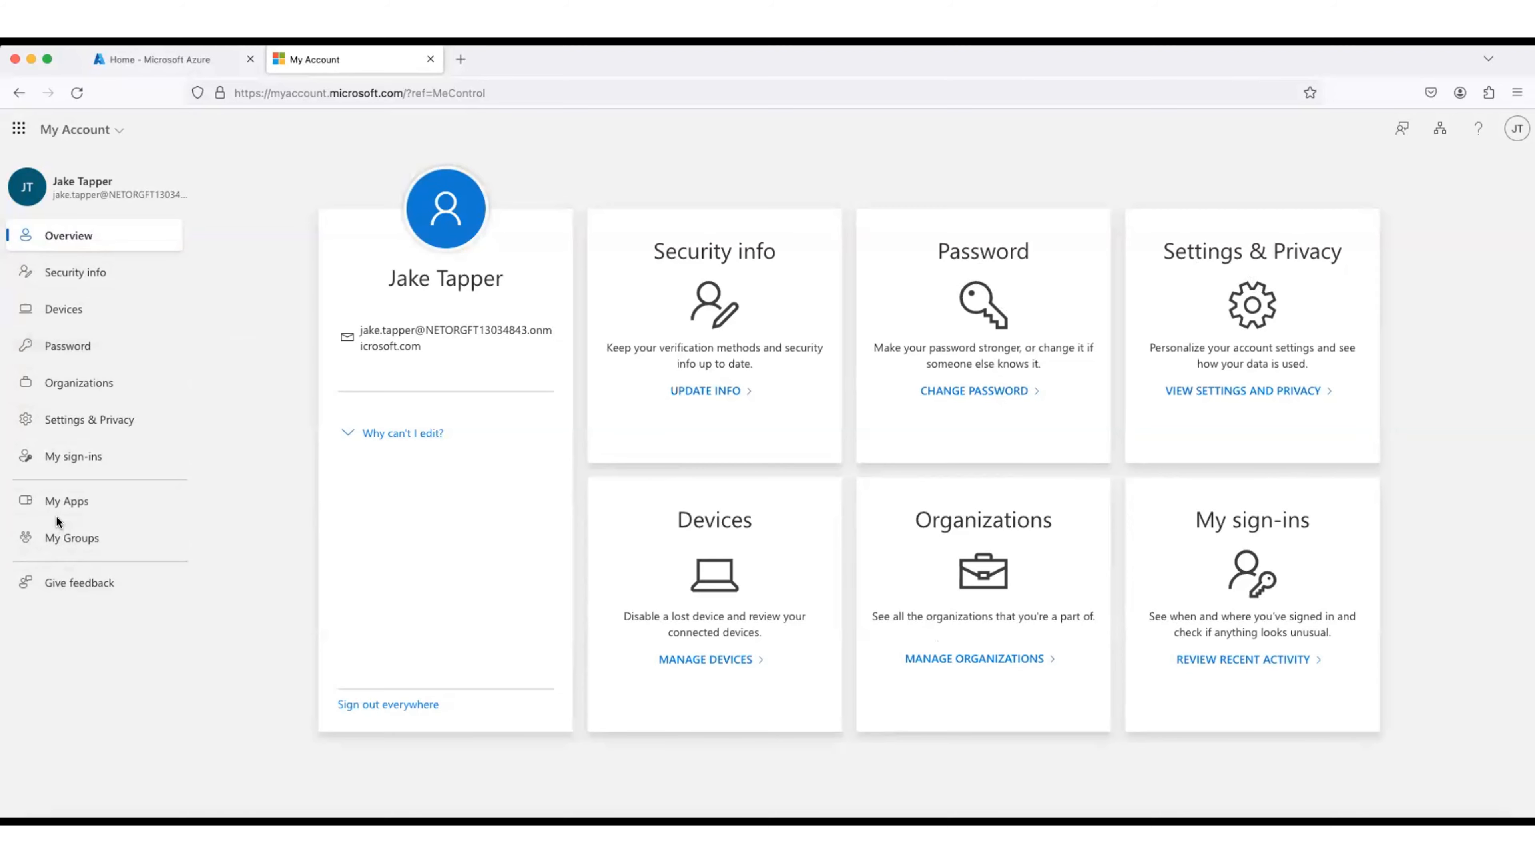
pyautogui.click(60, 502)
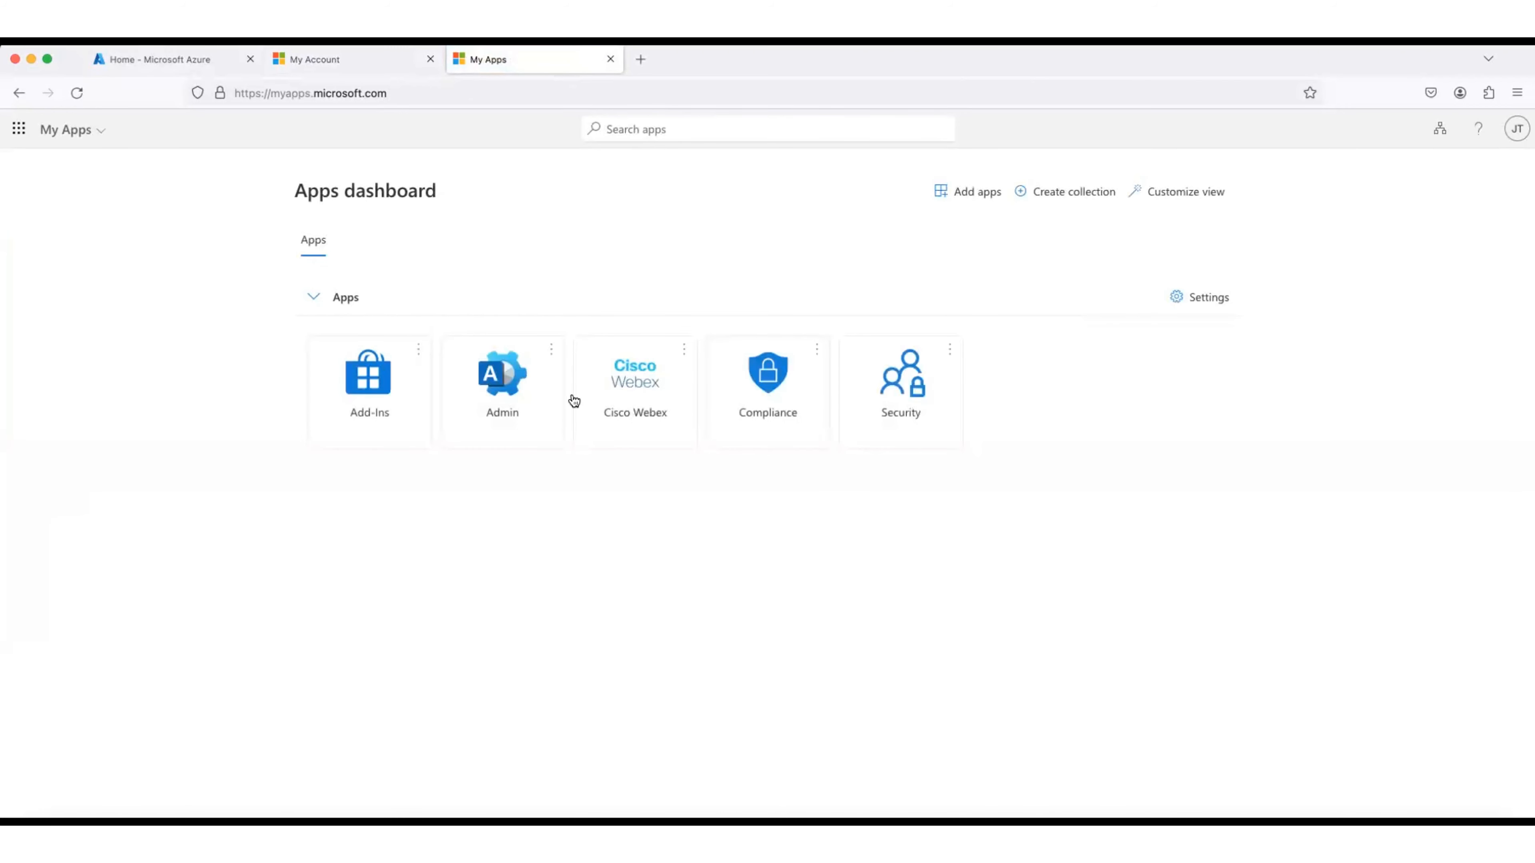
pyautogui.scroll(-1, 604, 399)
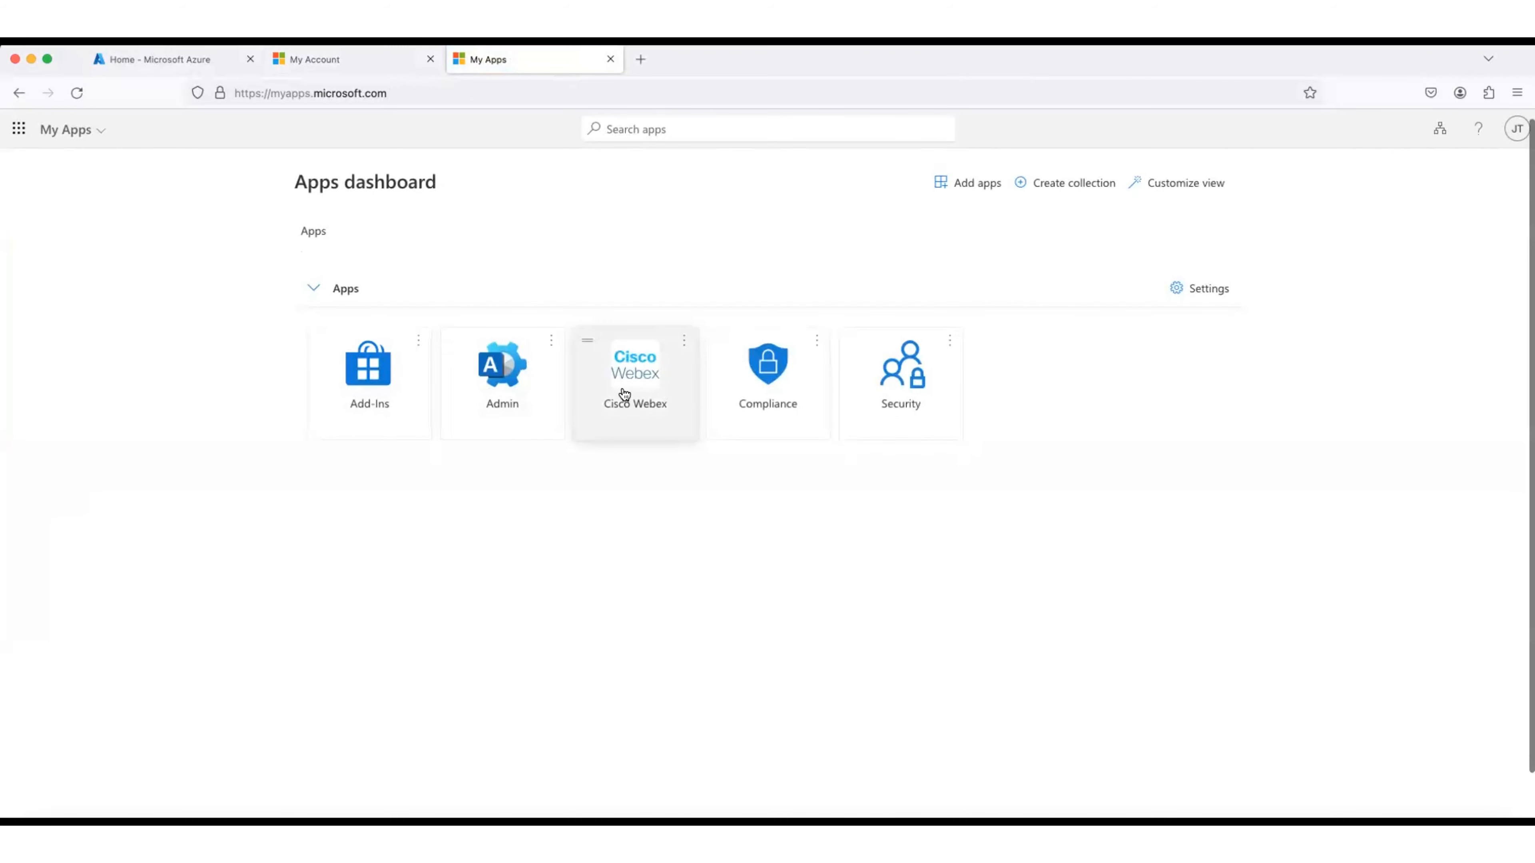
pyautogui.scroll(-1, 622, 395)
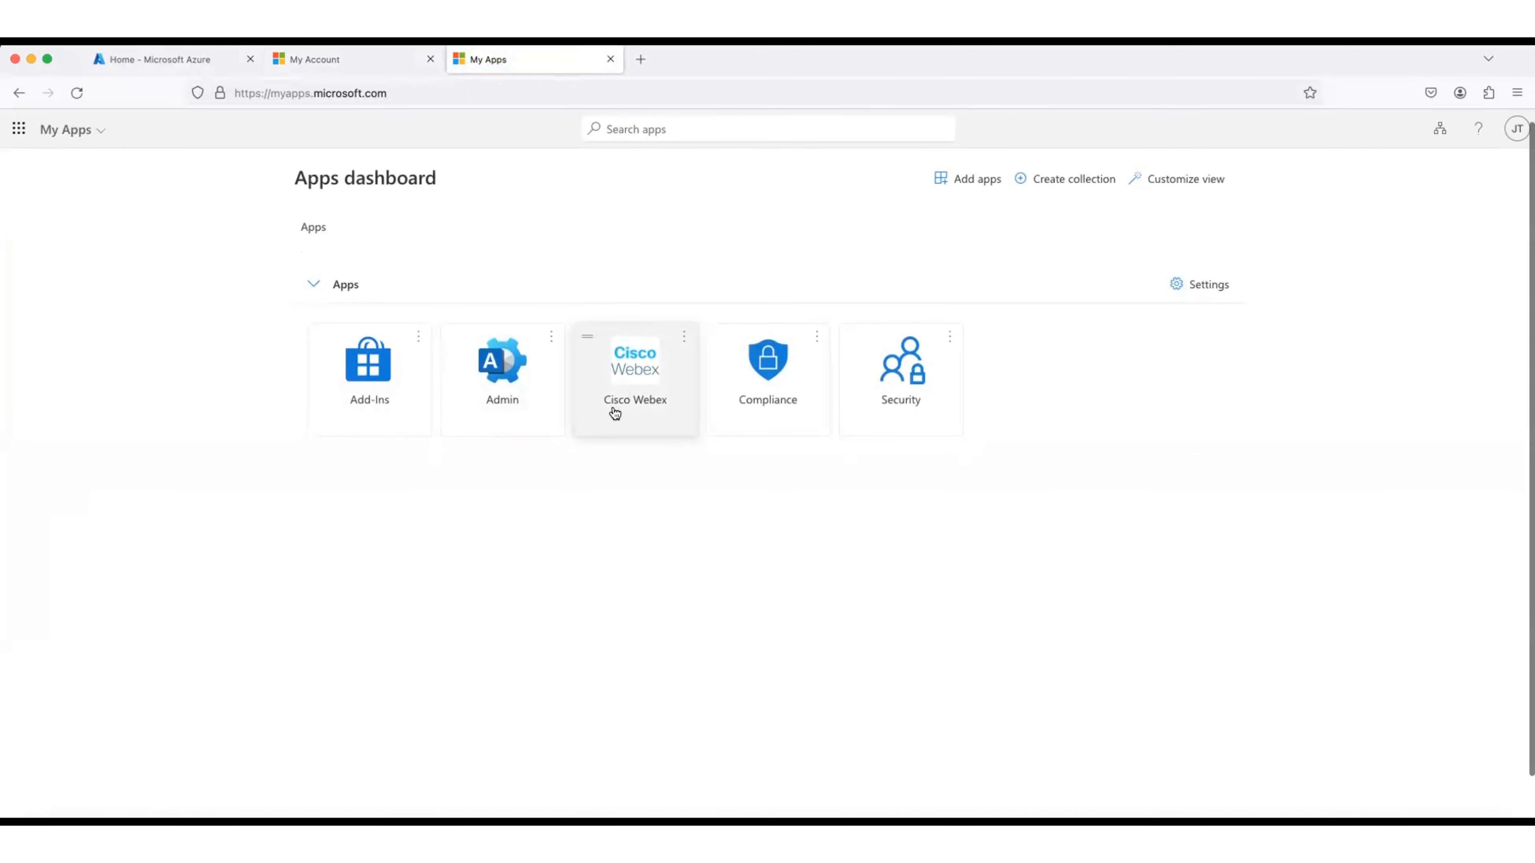
pyautogui.click(611, 59)
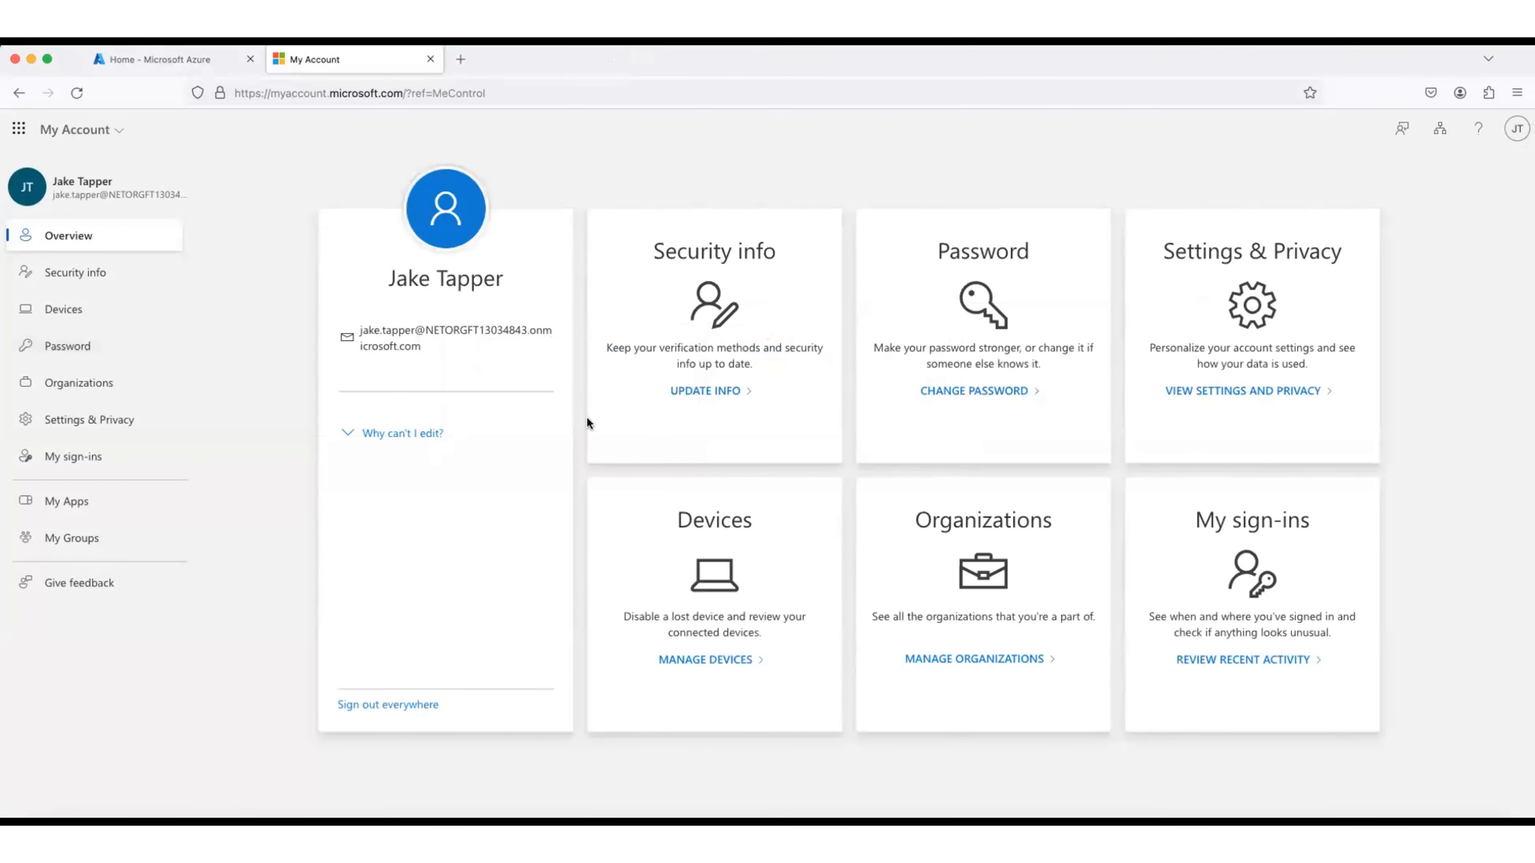
# Step: Browse All resources as the new user, then return to the admin's pending Add role assignment
pyautogui.click(425, 58)
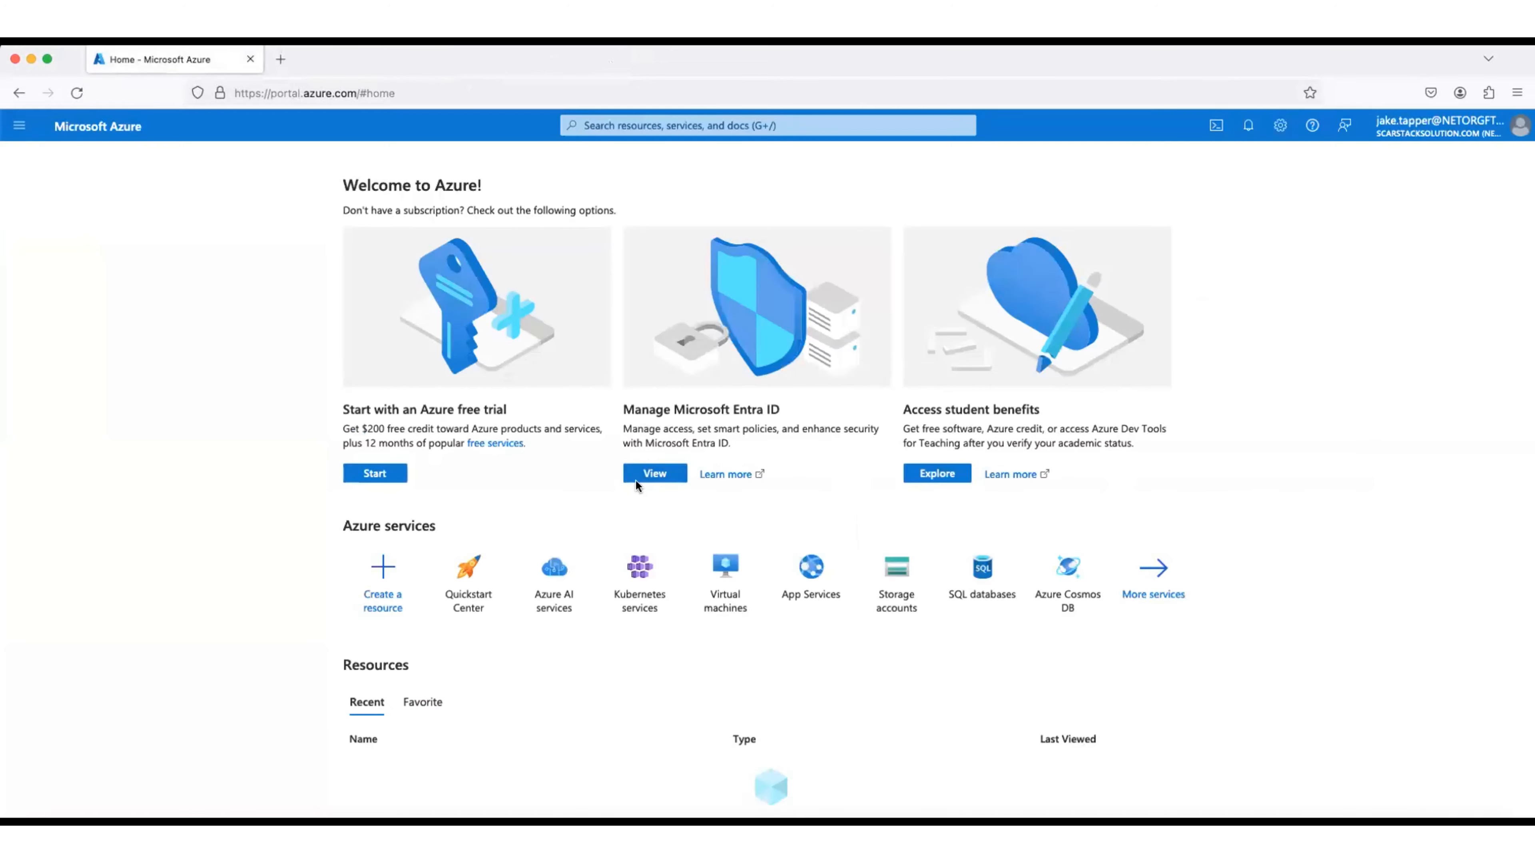
pyautogui.scroll(-2, 787, 642)
pyautogui.scroll(-7, 787, 637)
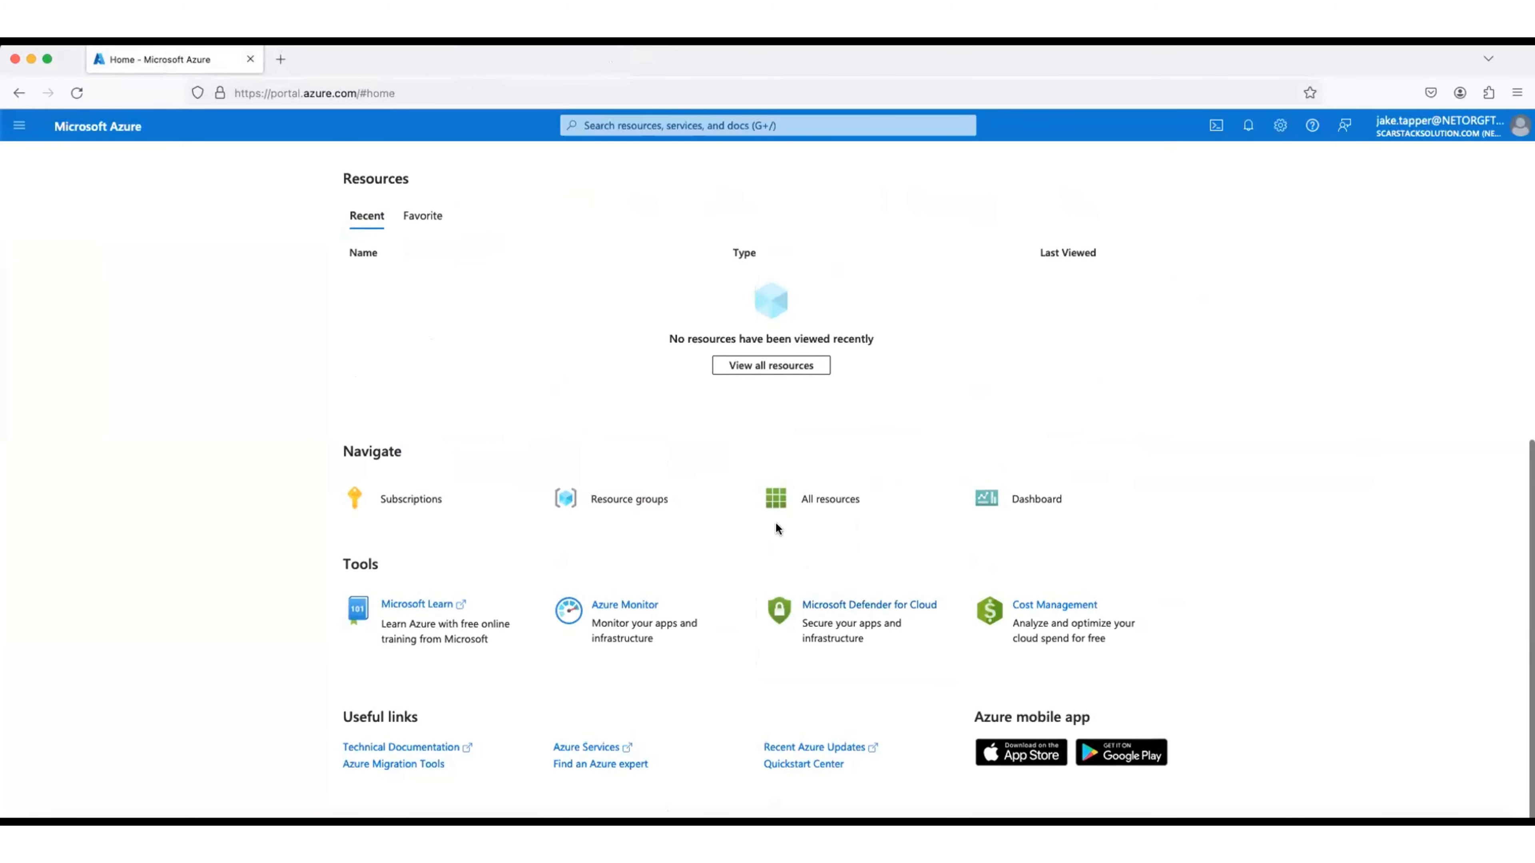
pyautogui.click(800, 512)
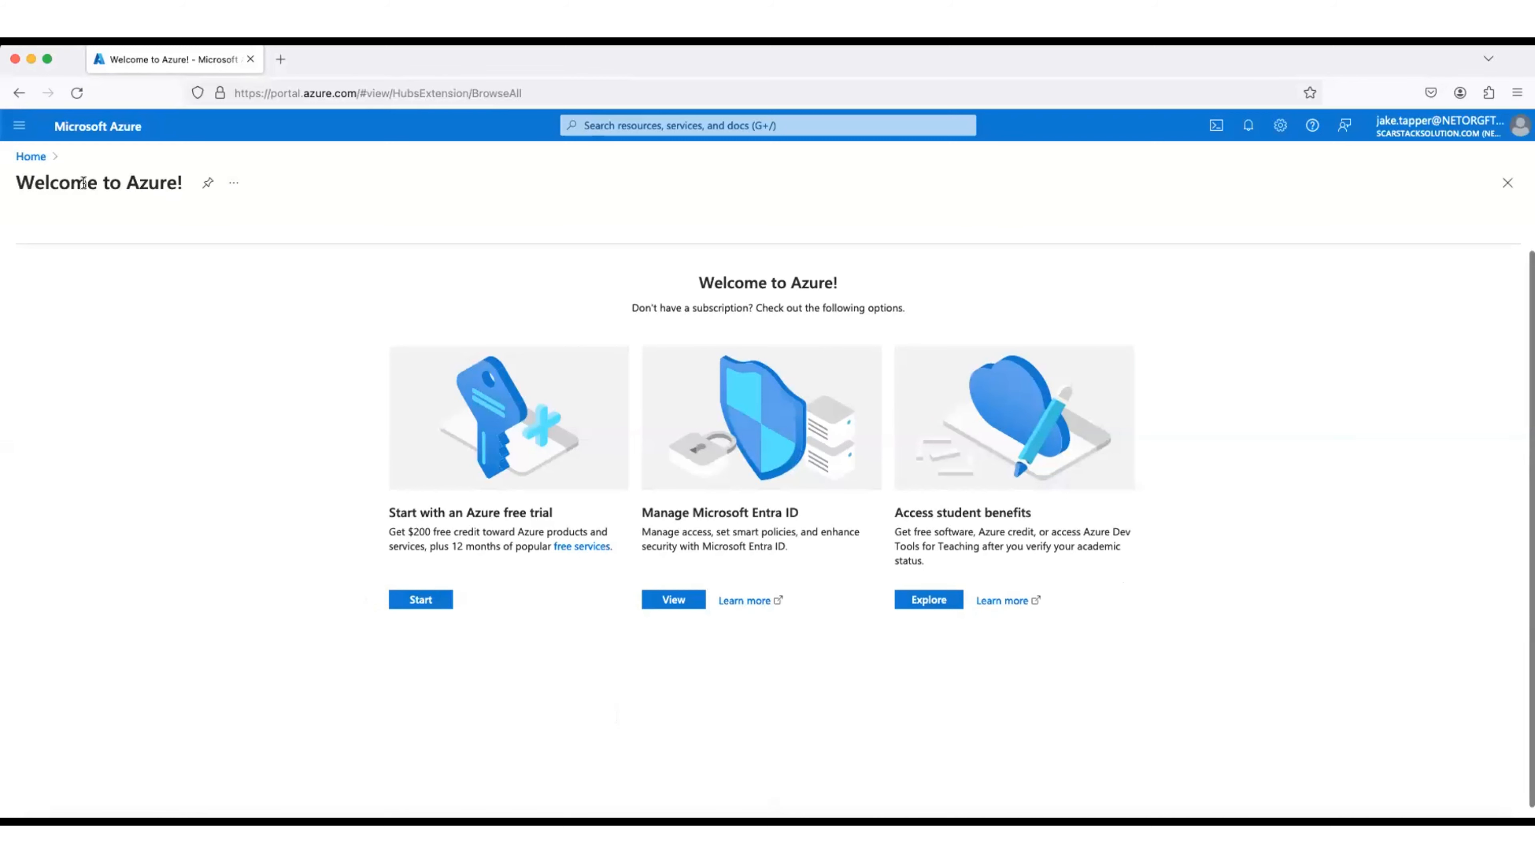
pyautogui.click(100, 136)
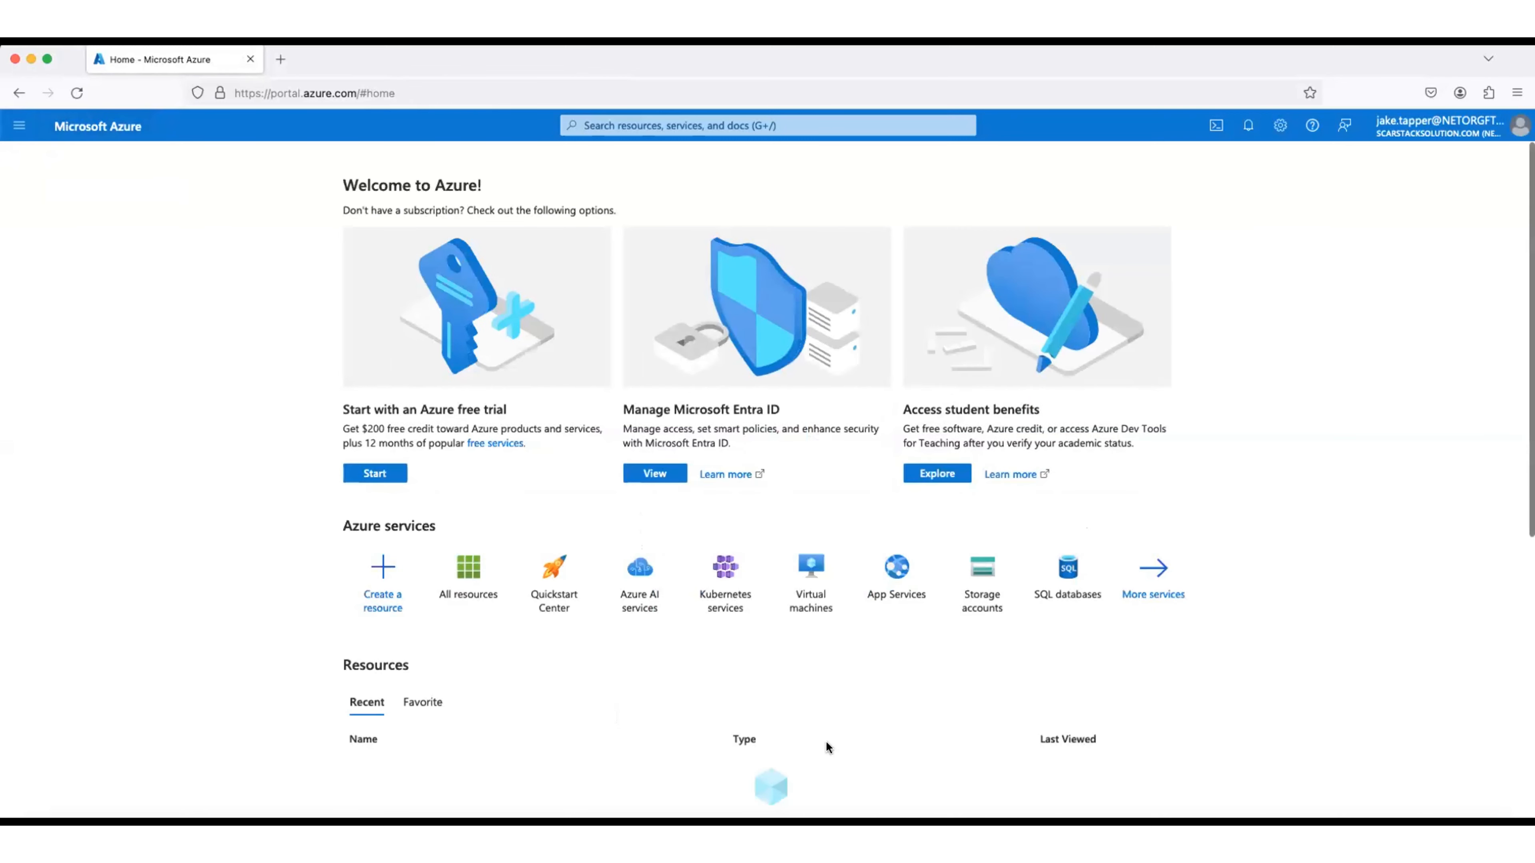
pyautogui.scroll(-5, 827, 746)
pyautogui.click(806, 589)
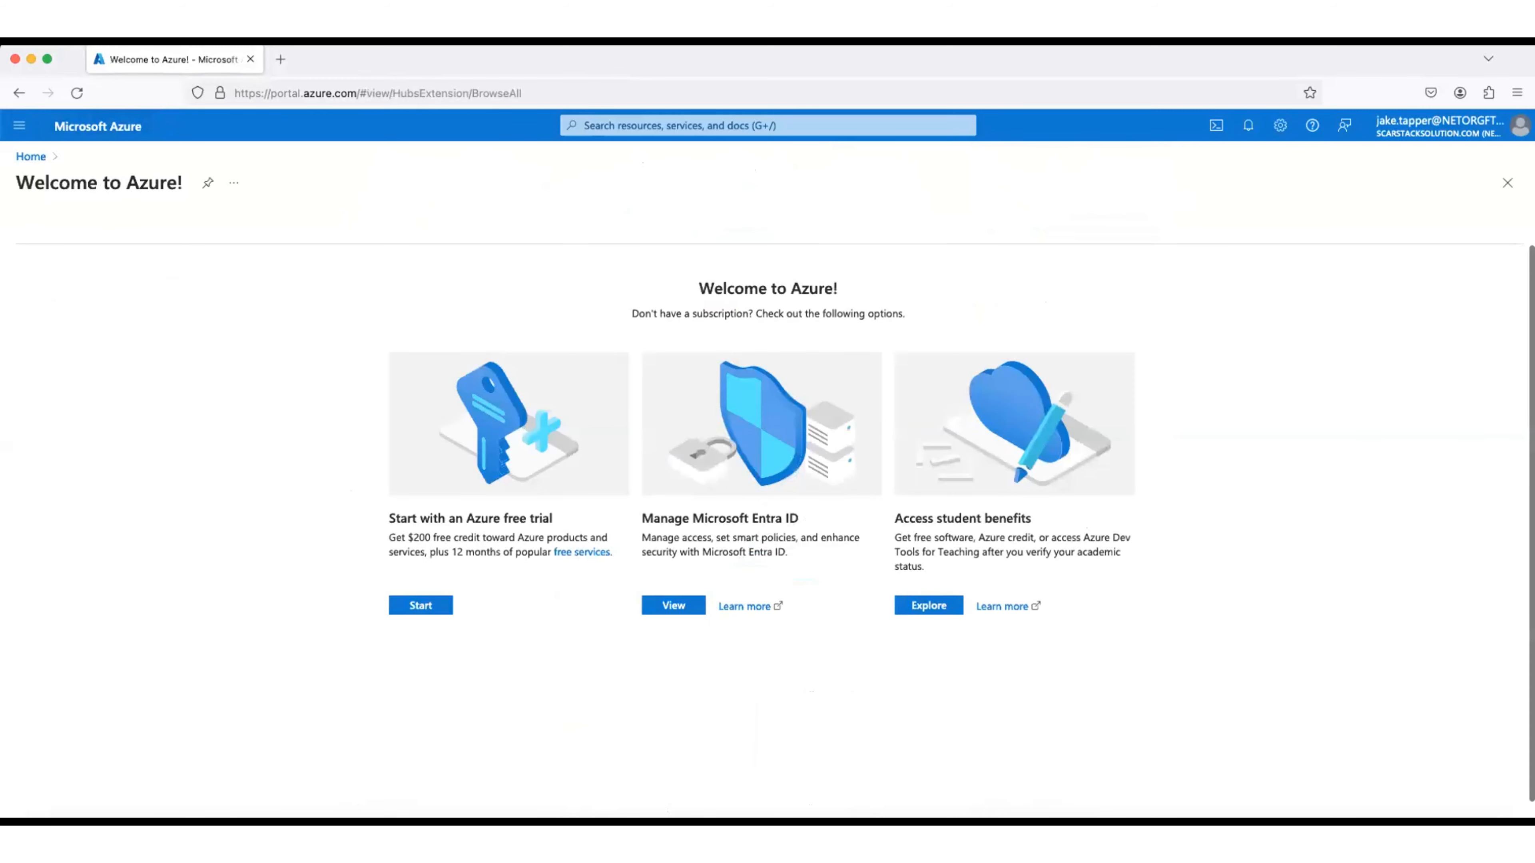
pyautogui.click(806, 823)
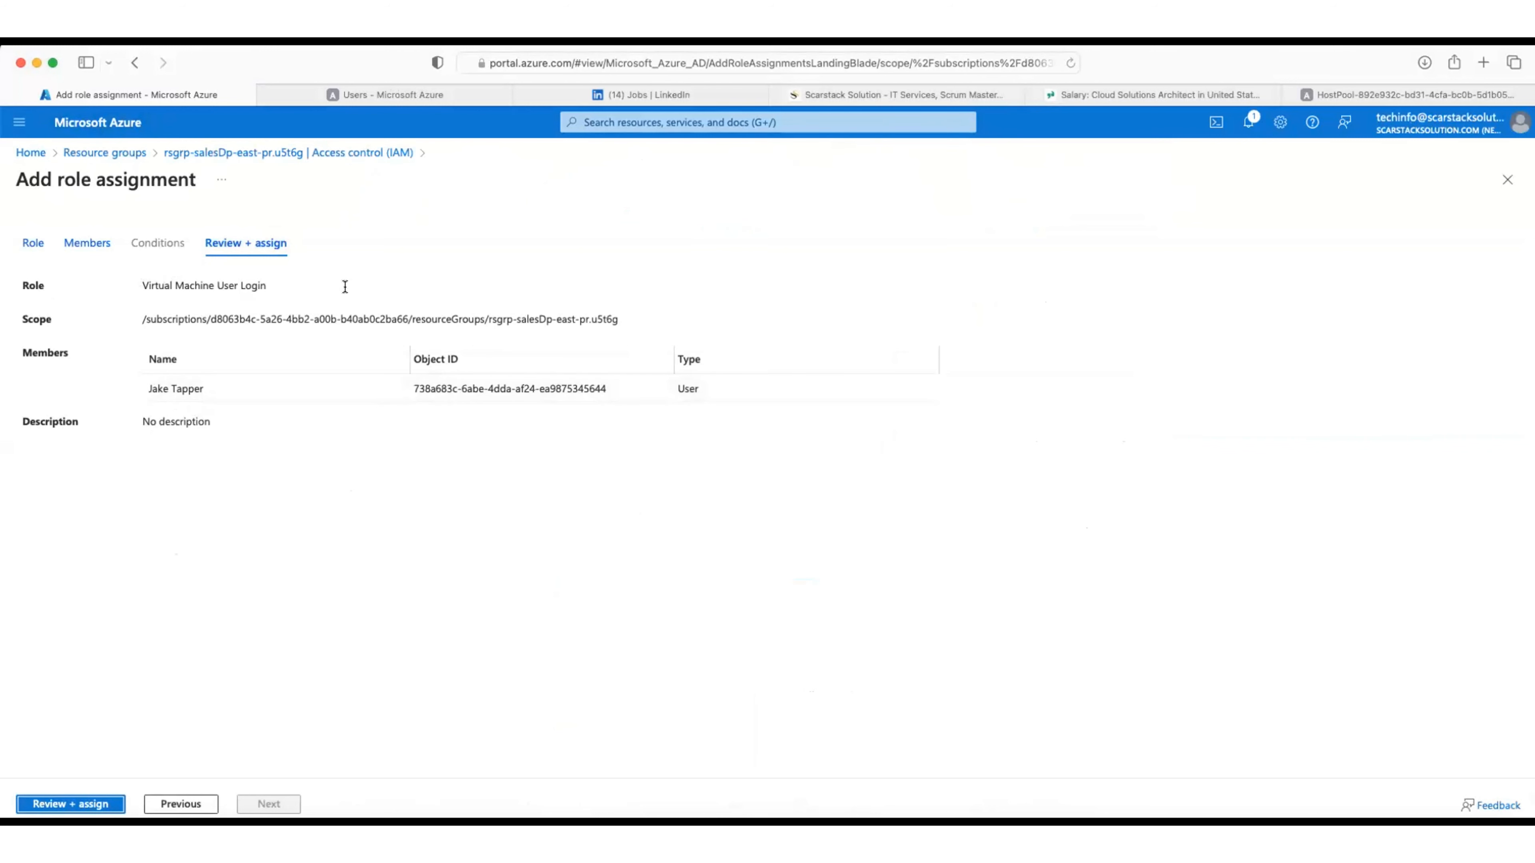
# Step: Assign Virtual Machine User Login and confirm the user in the resource group's role assignments list
pyautogui.click(87, 804)
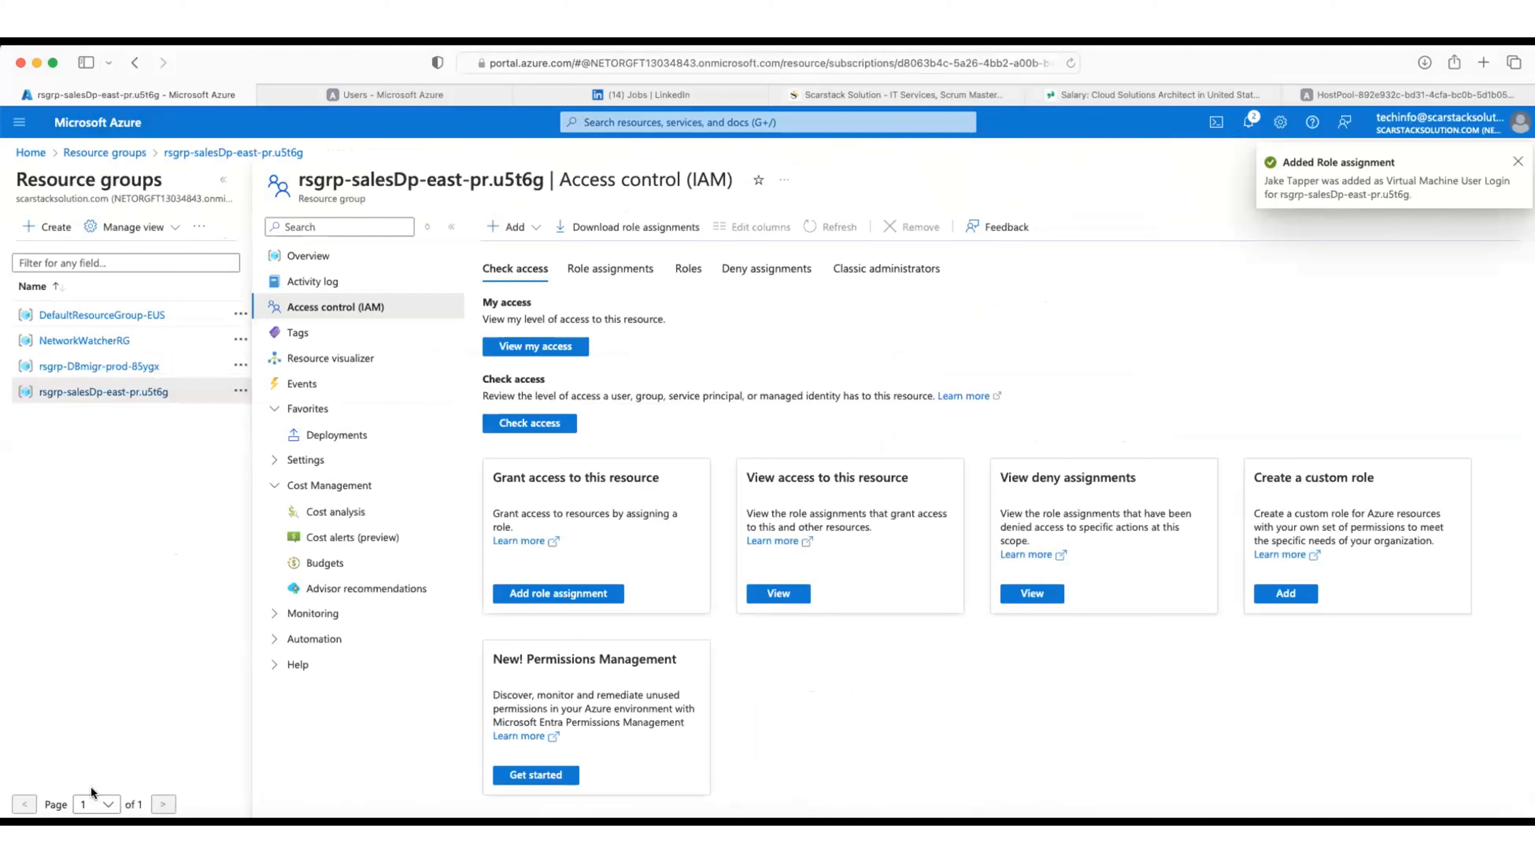
pyautogui.click(637, 271)
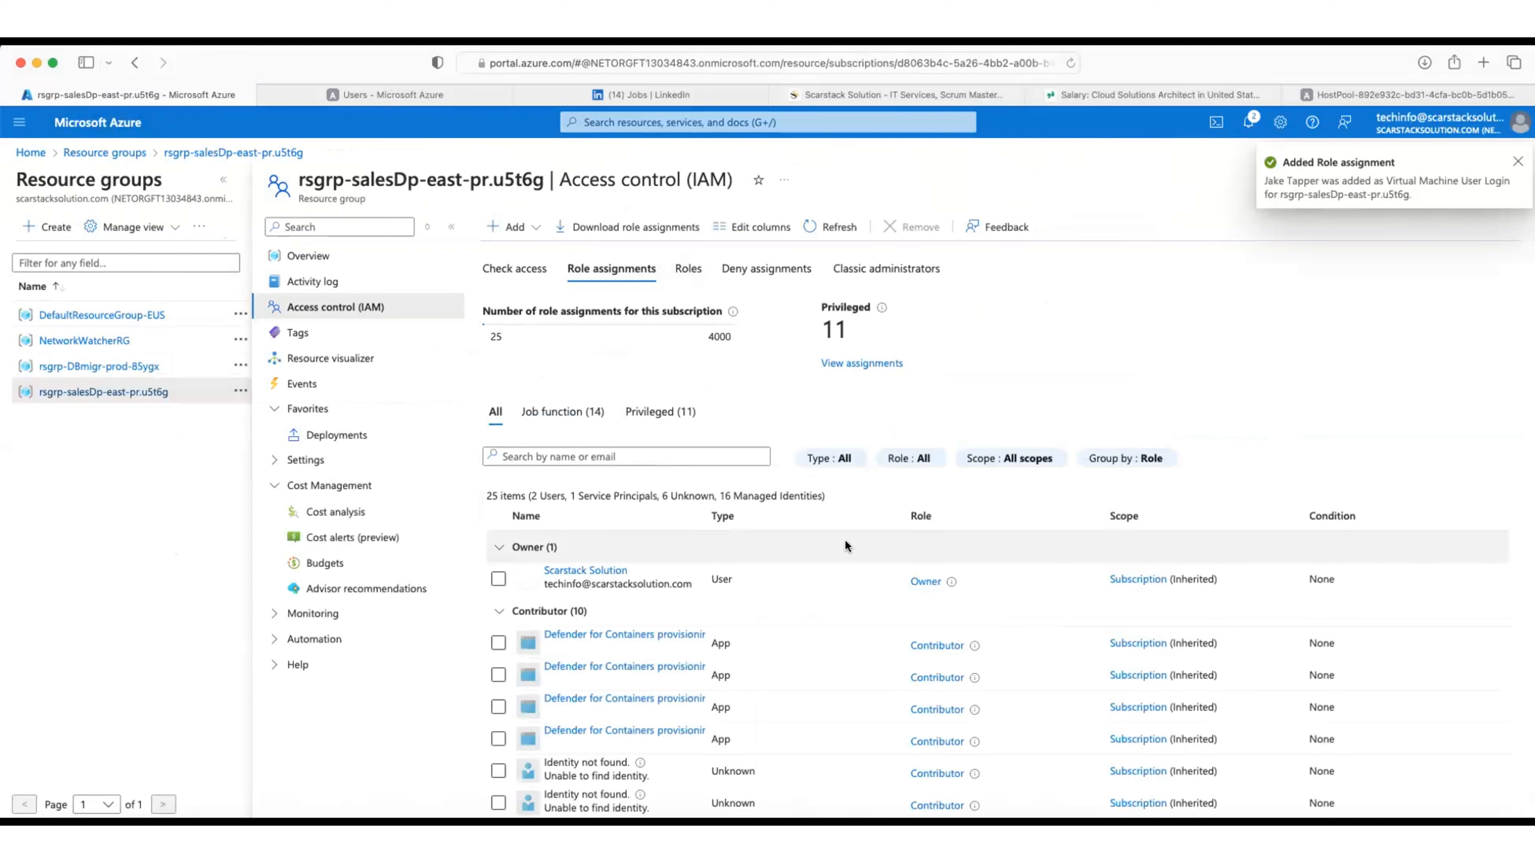
pyautogui.scroll(-2, 844, 539)
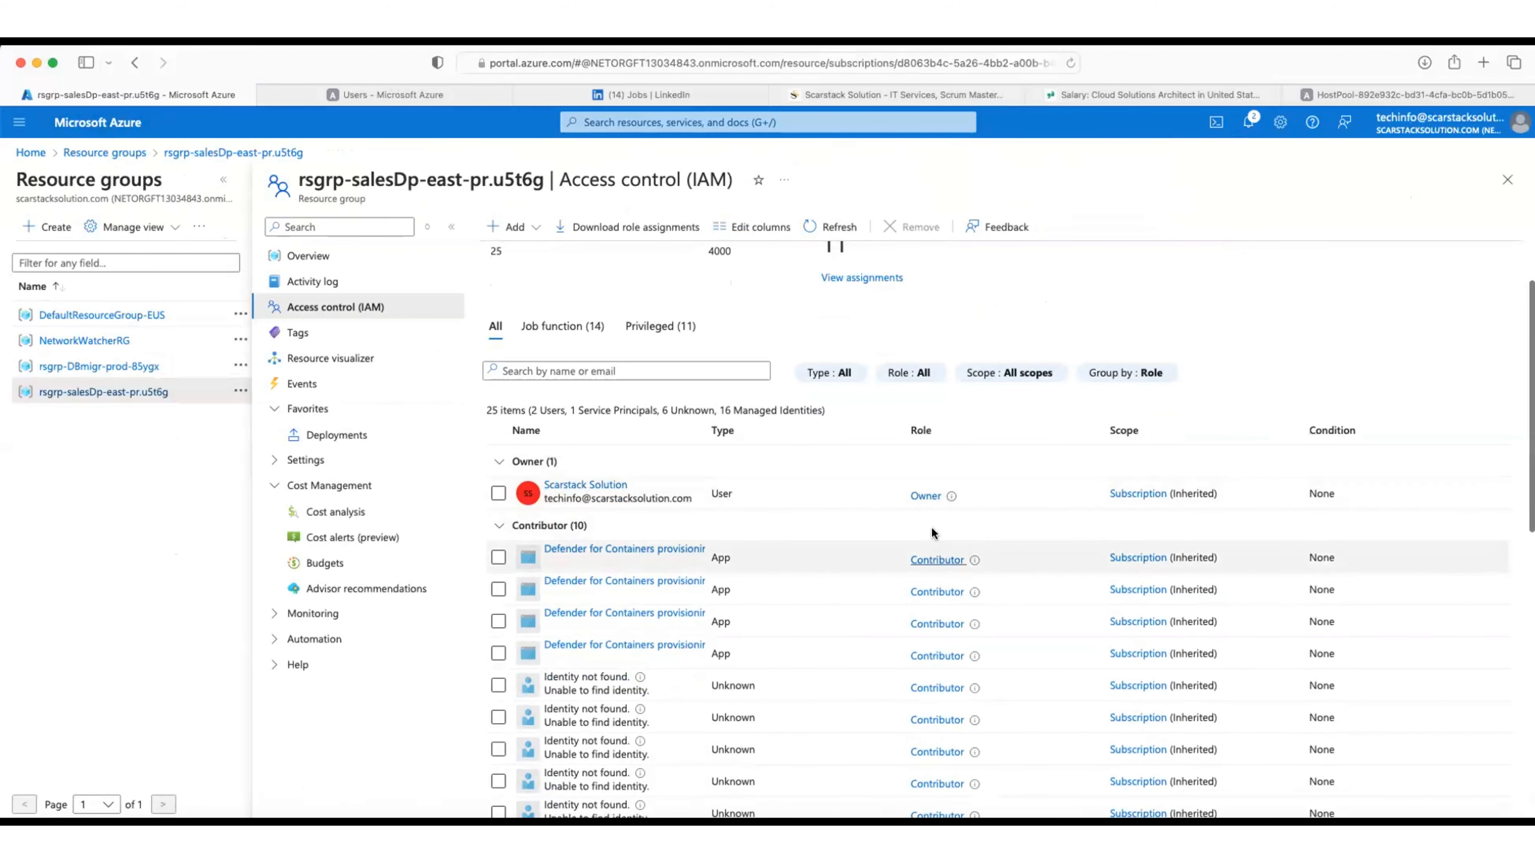
pyautogui.scroll(-10, 922, 593)
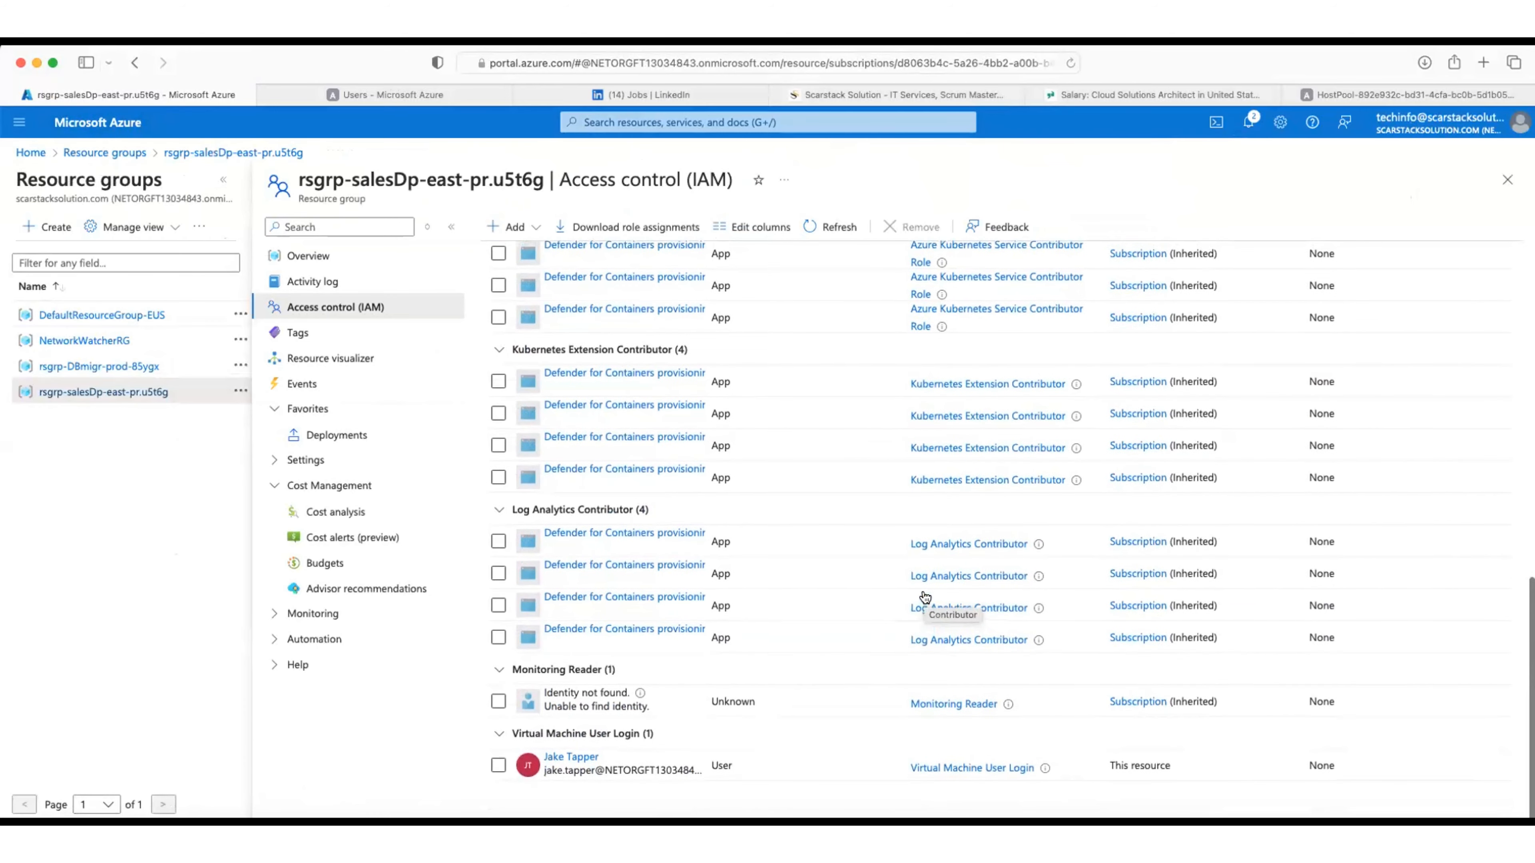
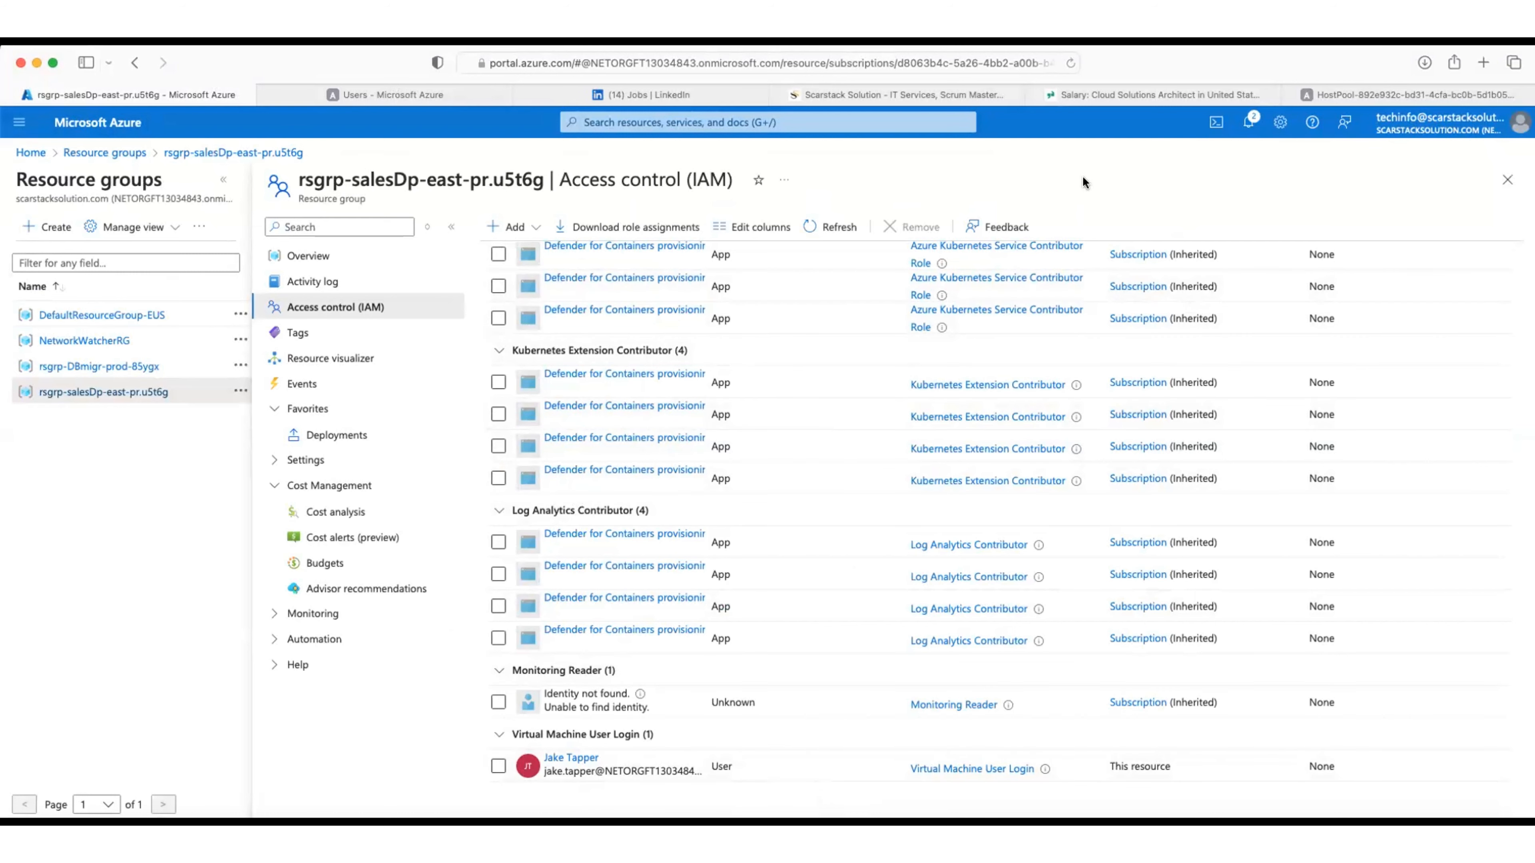
# Step: Check the host pool deployment's progress, then return to the resource group's Access control (IAM)
pyautogui.moveTo(1332, 93)
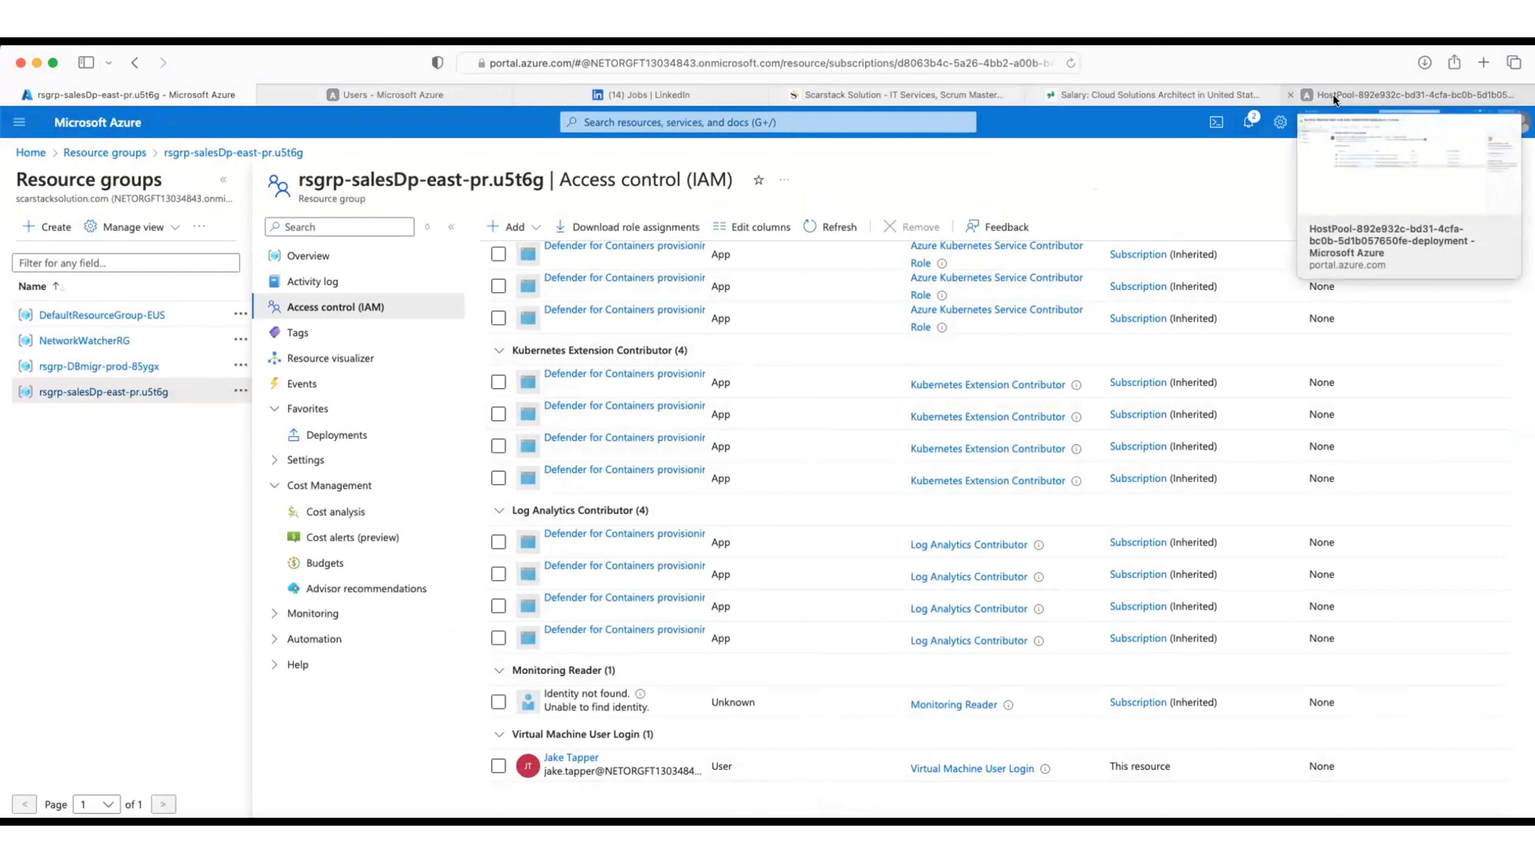
pyautogui.click(1333, 93)
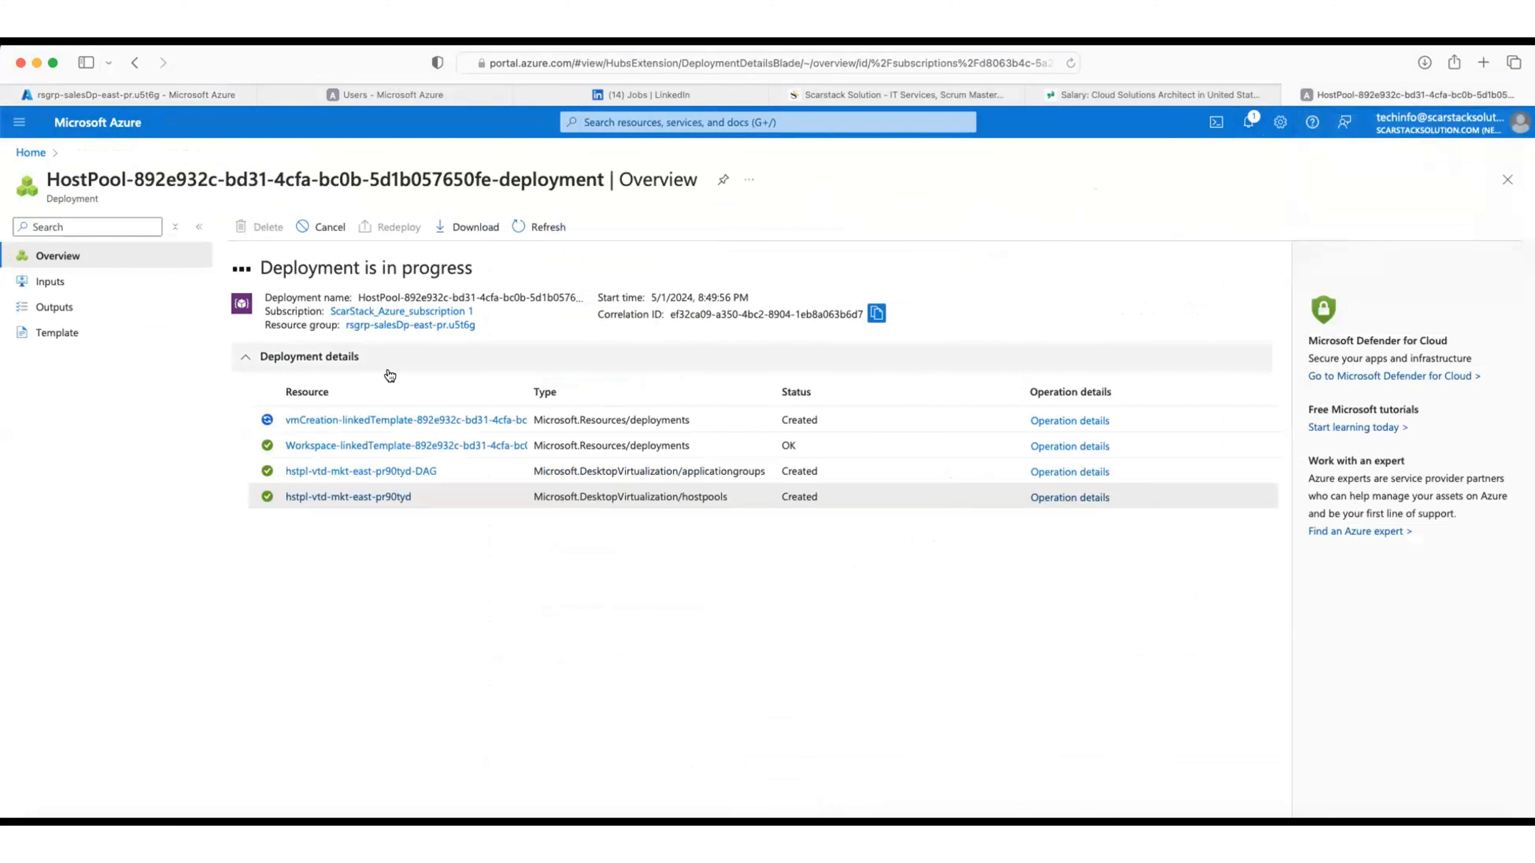
pyautogui.click(137, 95)
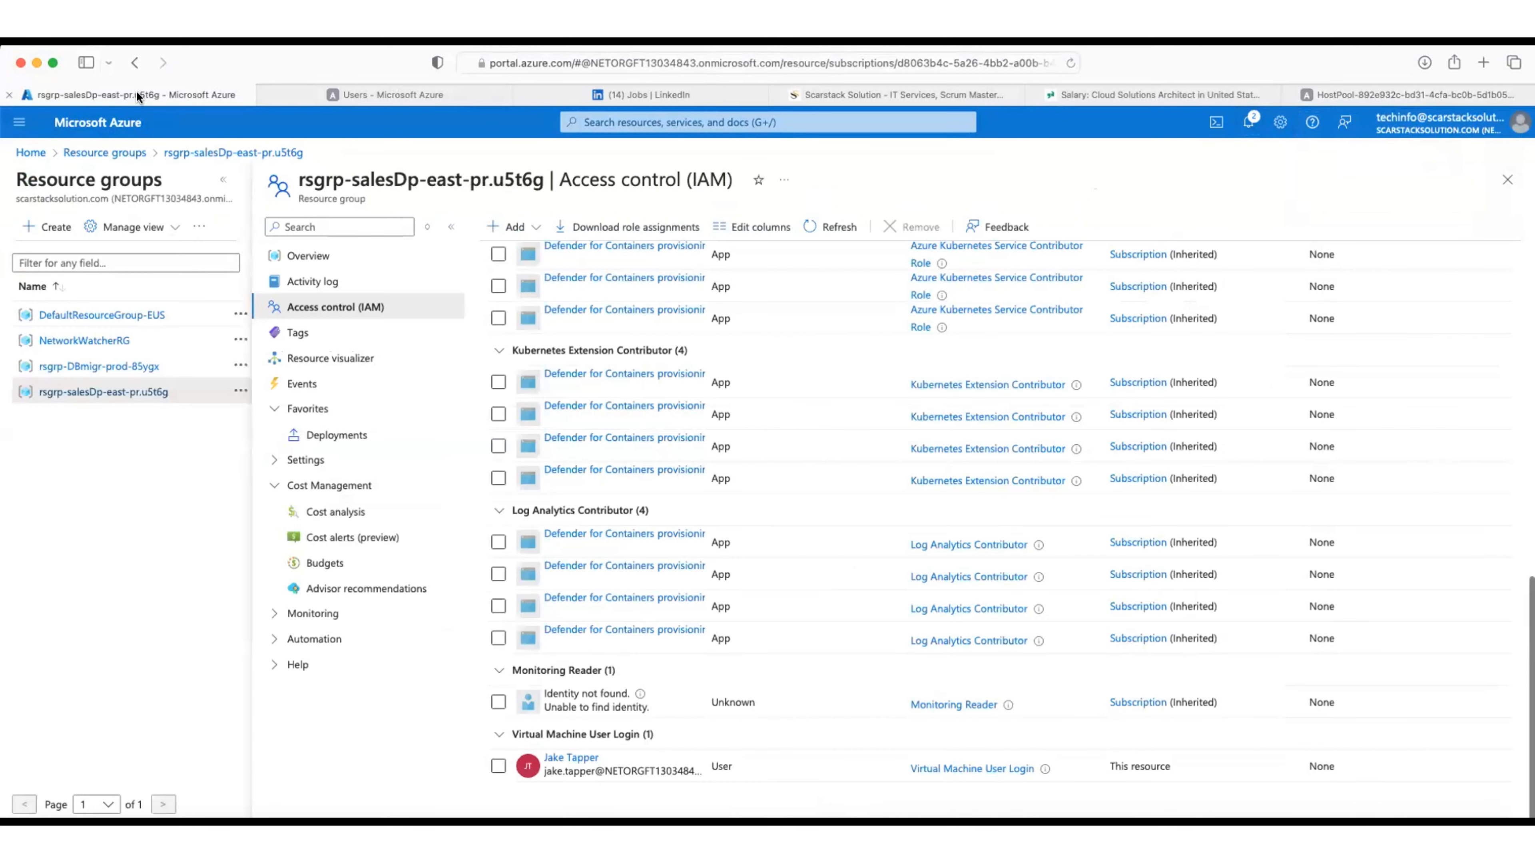
# Step: From Home, find Azure Virtual Desktop under All services' Compute category and open it
pyautogui.click(132, 123)
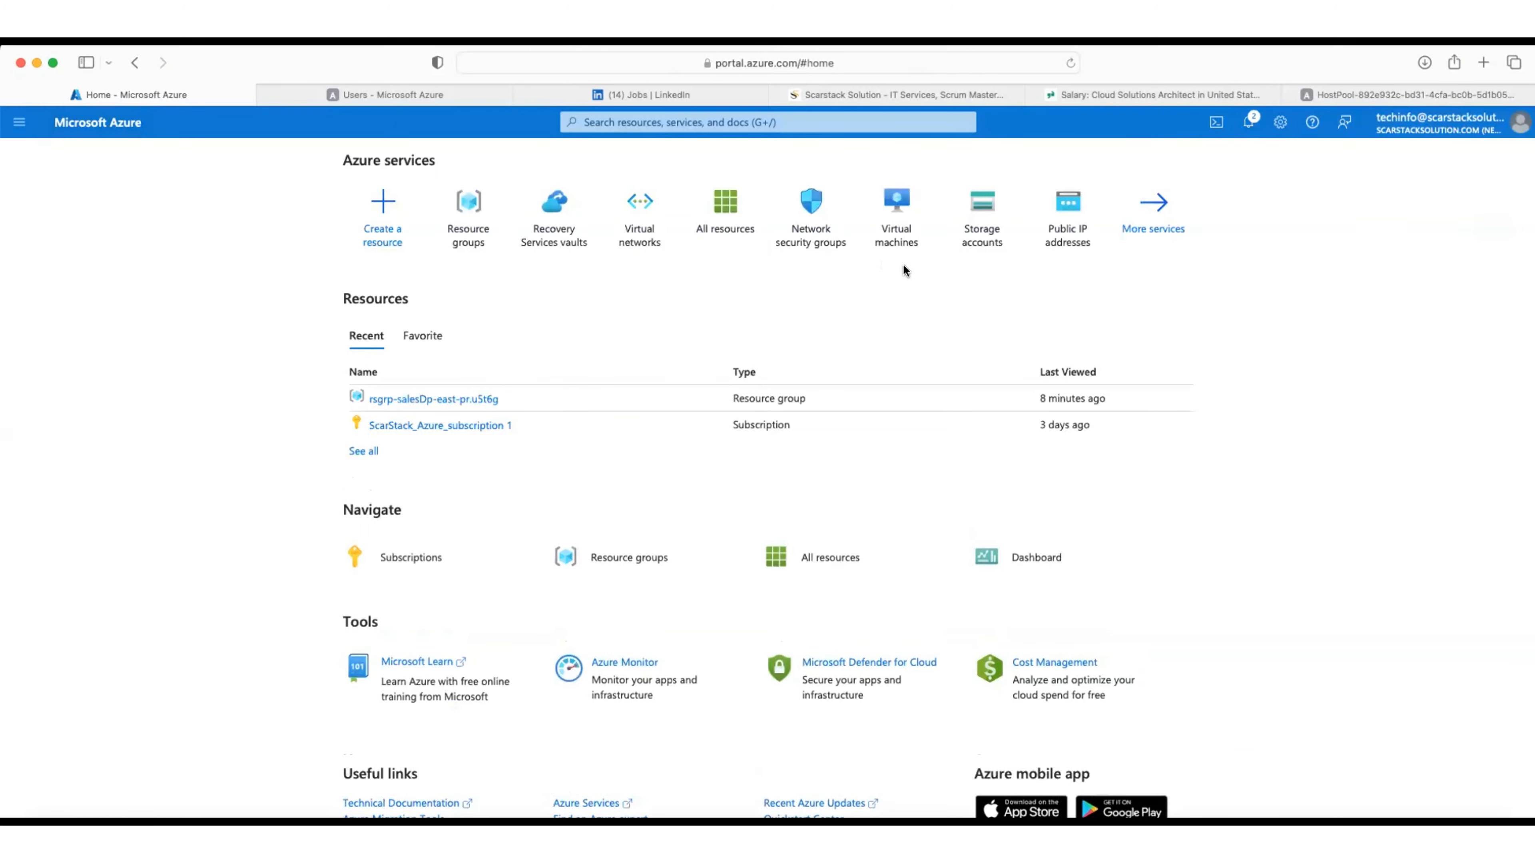
pyautogui.click(1152, 209)
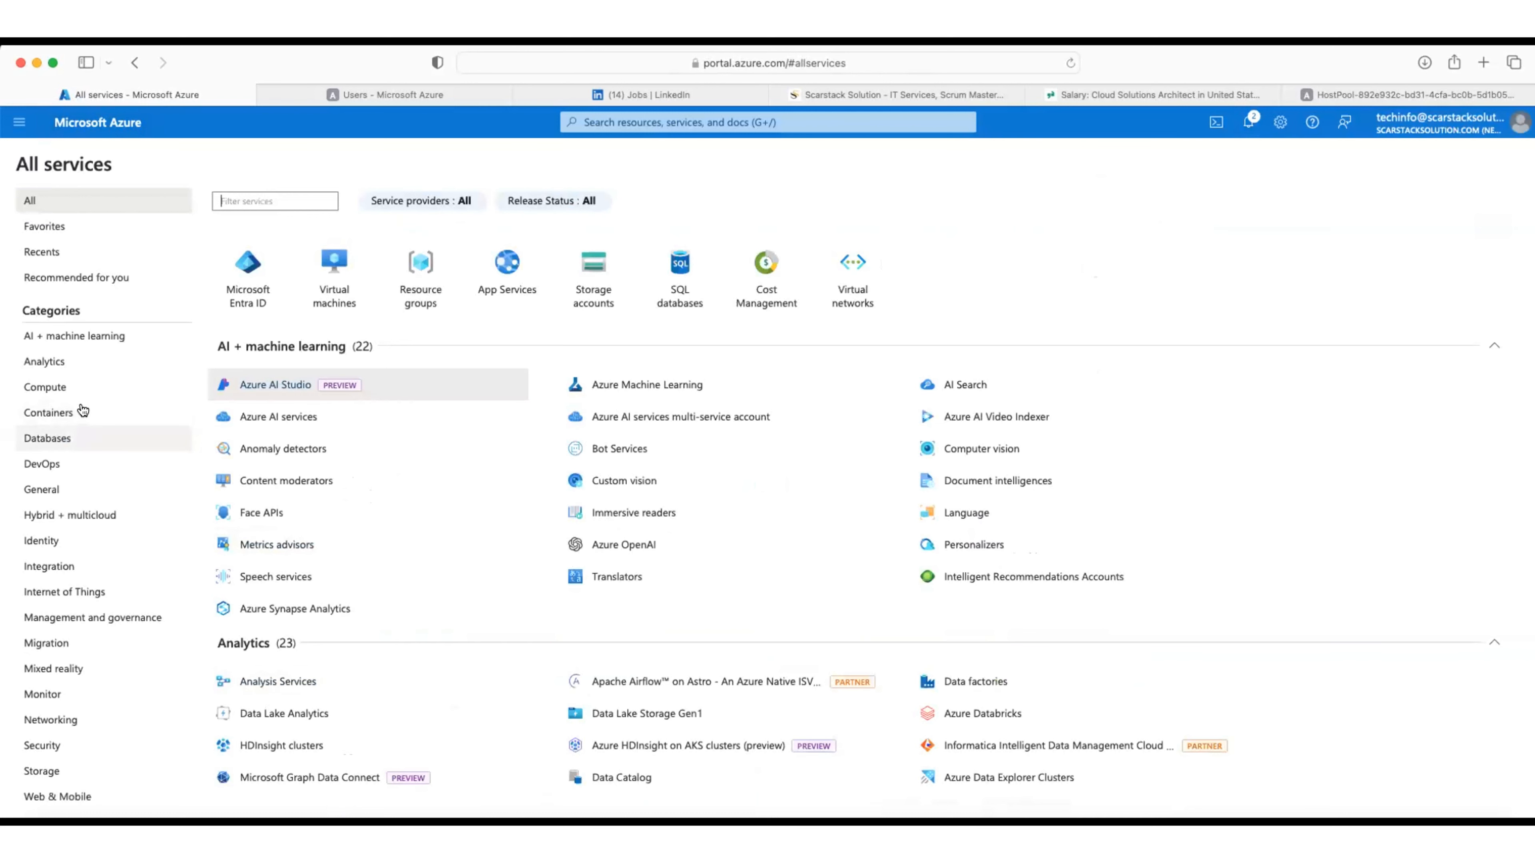
pyautogui.click(83, 387)
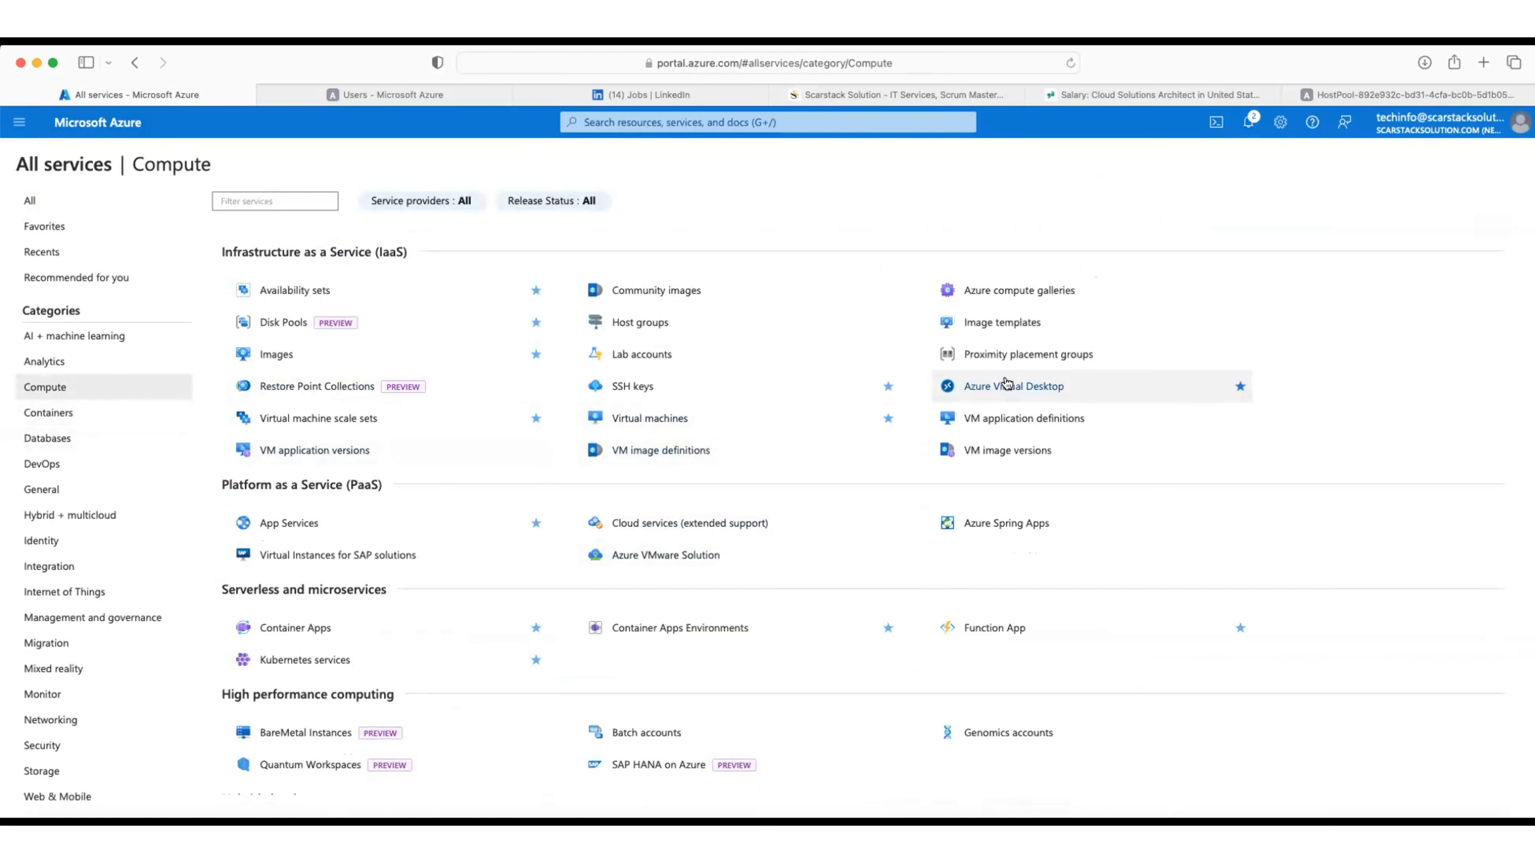
pyautogui.click(1001, 386)
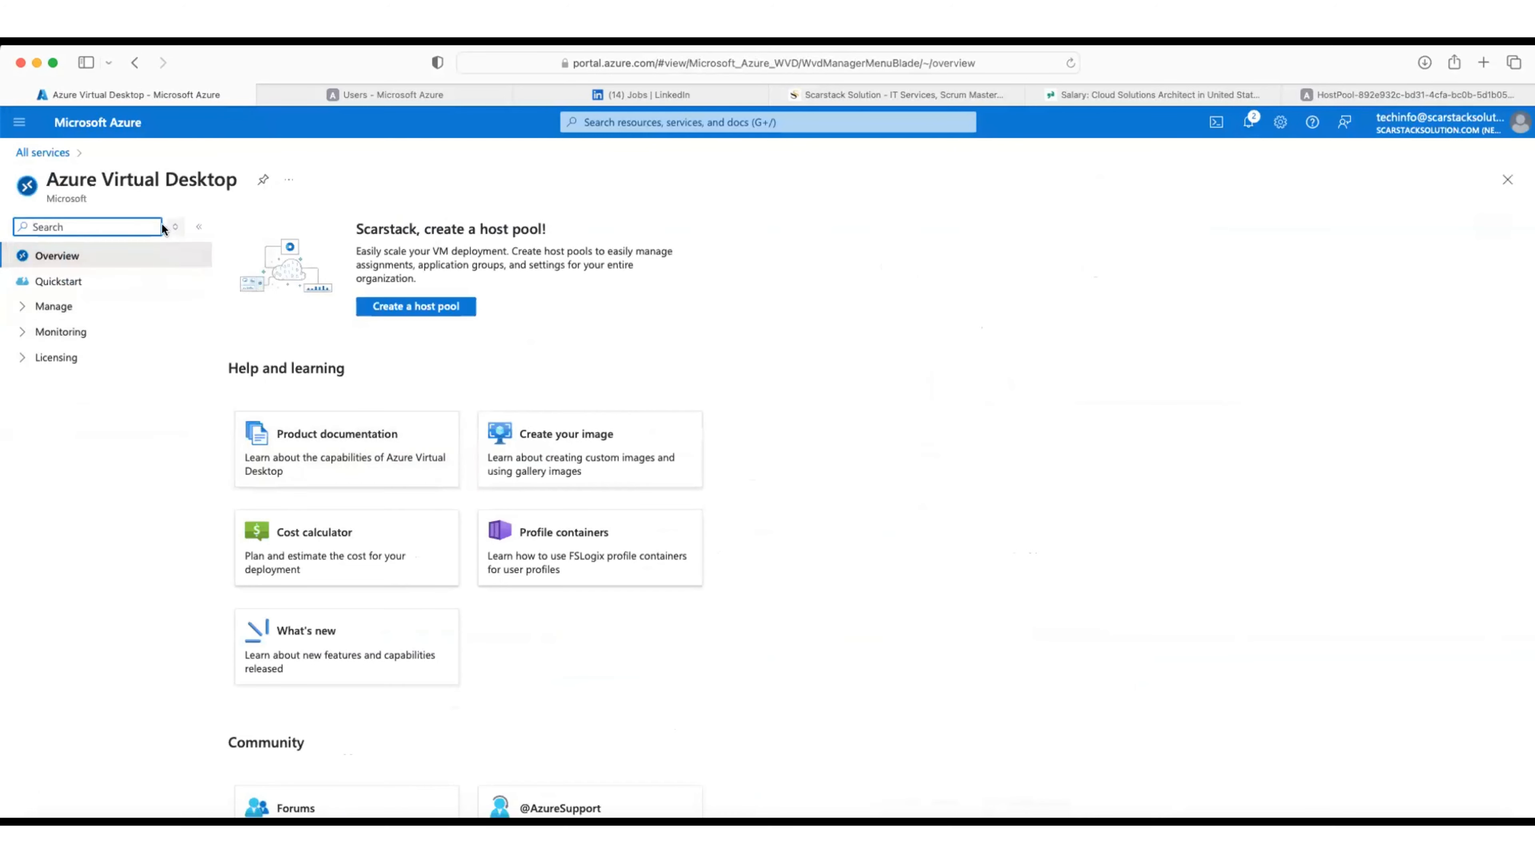
# Step: Open host pool hstpl-vtd-mkt-east-pr90tyd and list its application groups, including the DAG
pyautogui.click(175, 227)
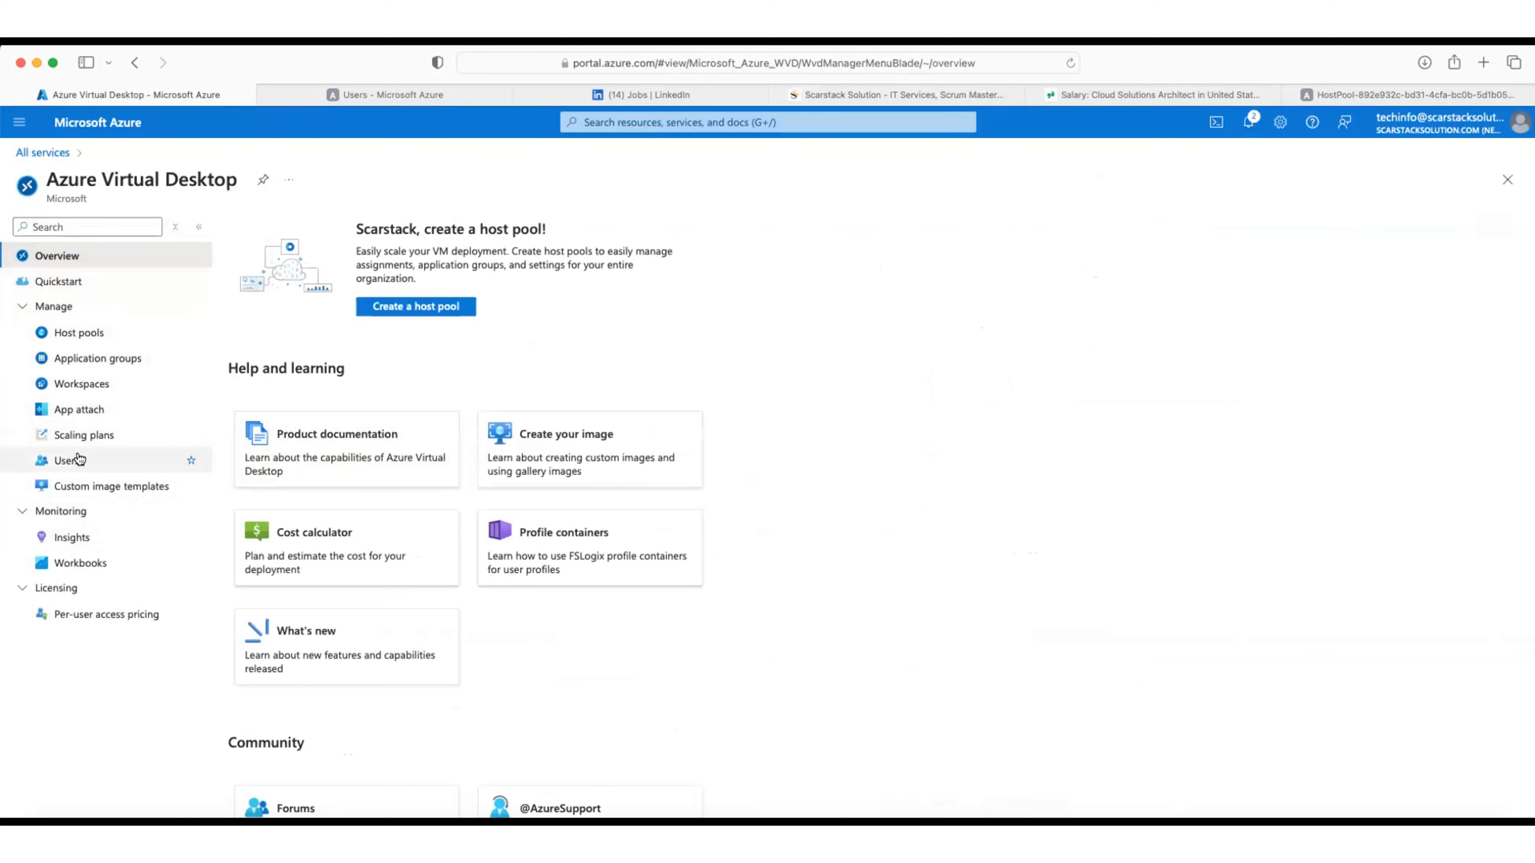
pyautogui.click(80, 331)
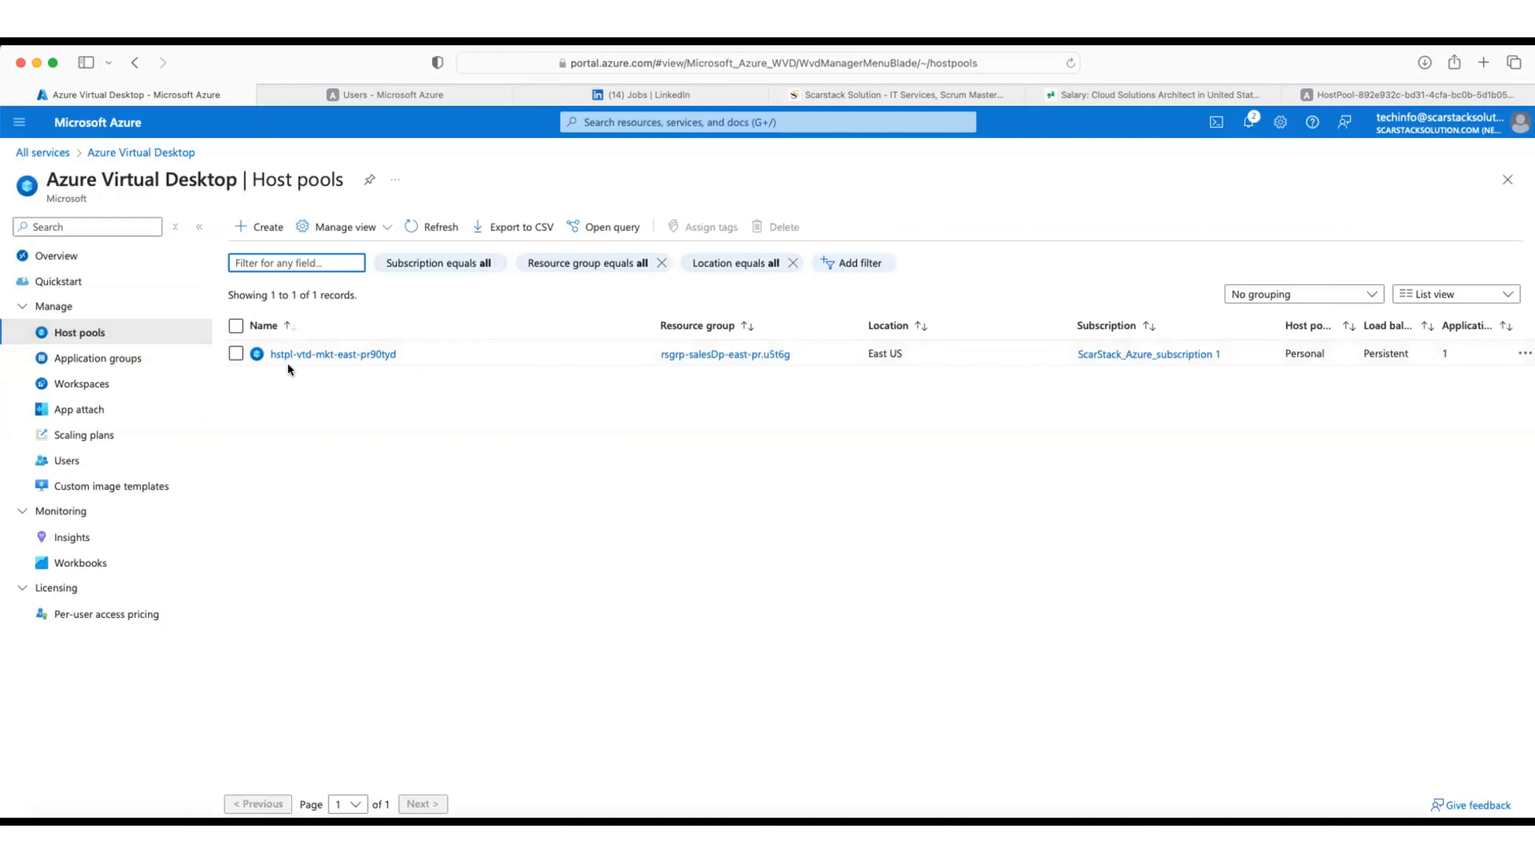
pyautogui.click(322, 355)
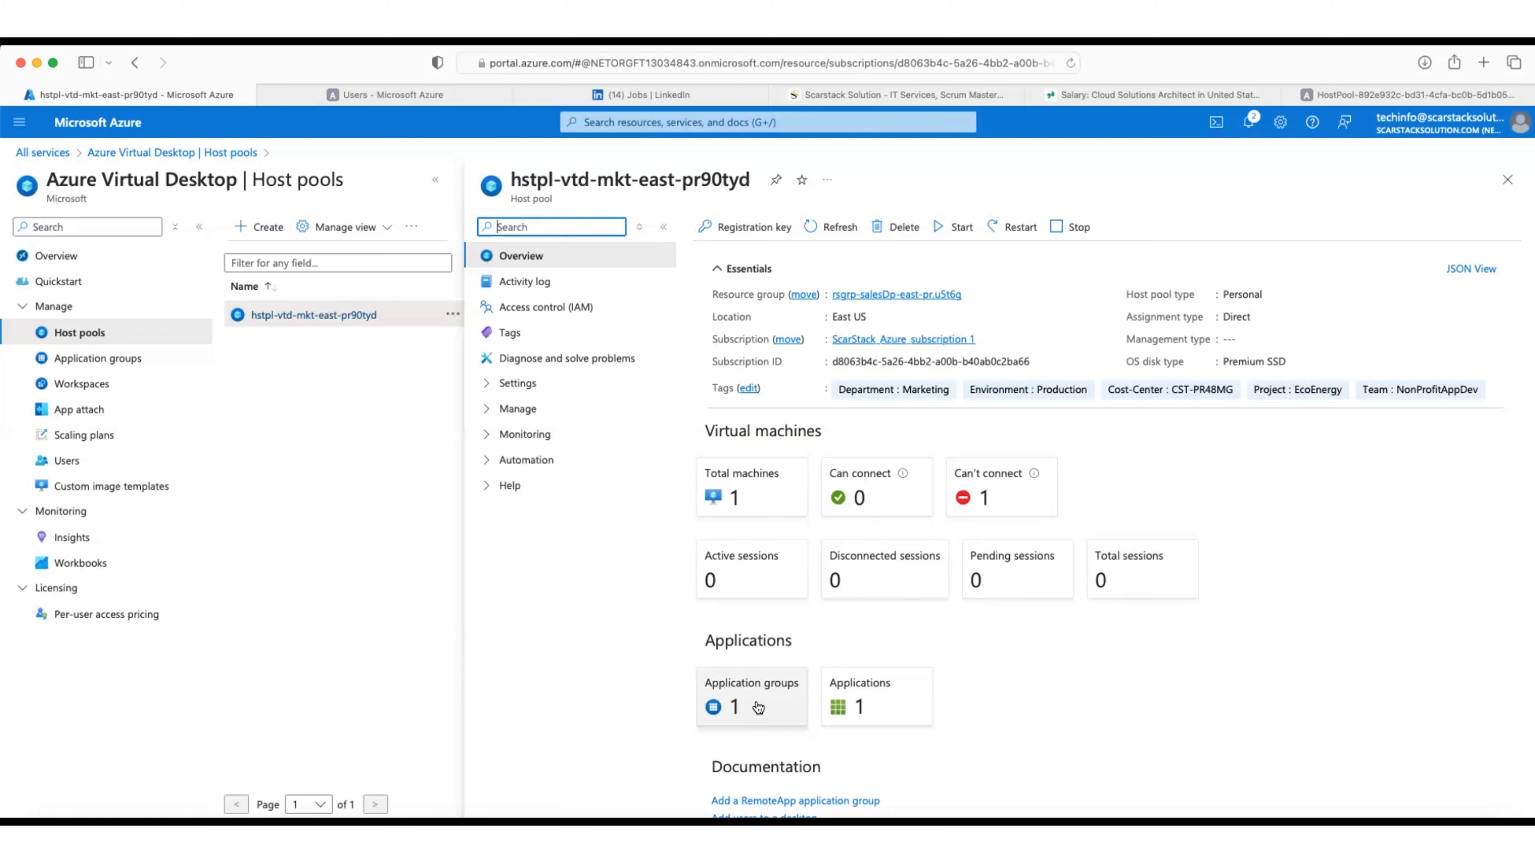
pyautogui.click(639, 226)
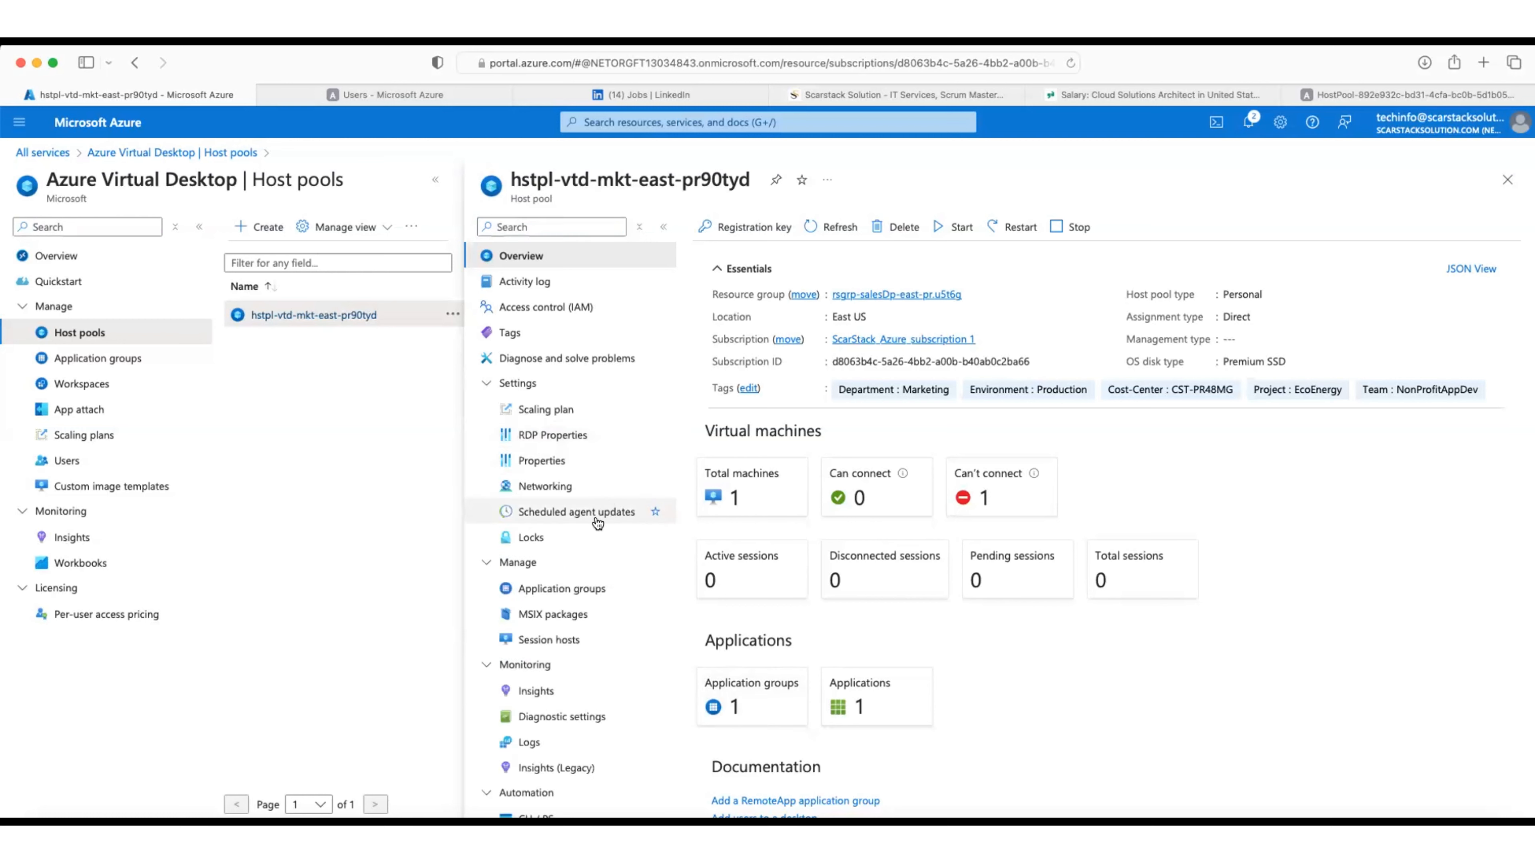
pyautogui.scroll(-2, 600, 562)
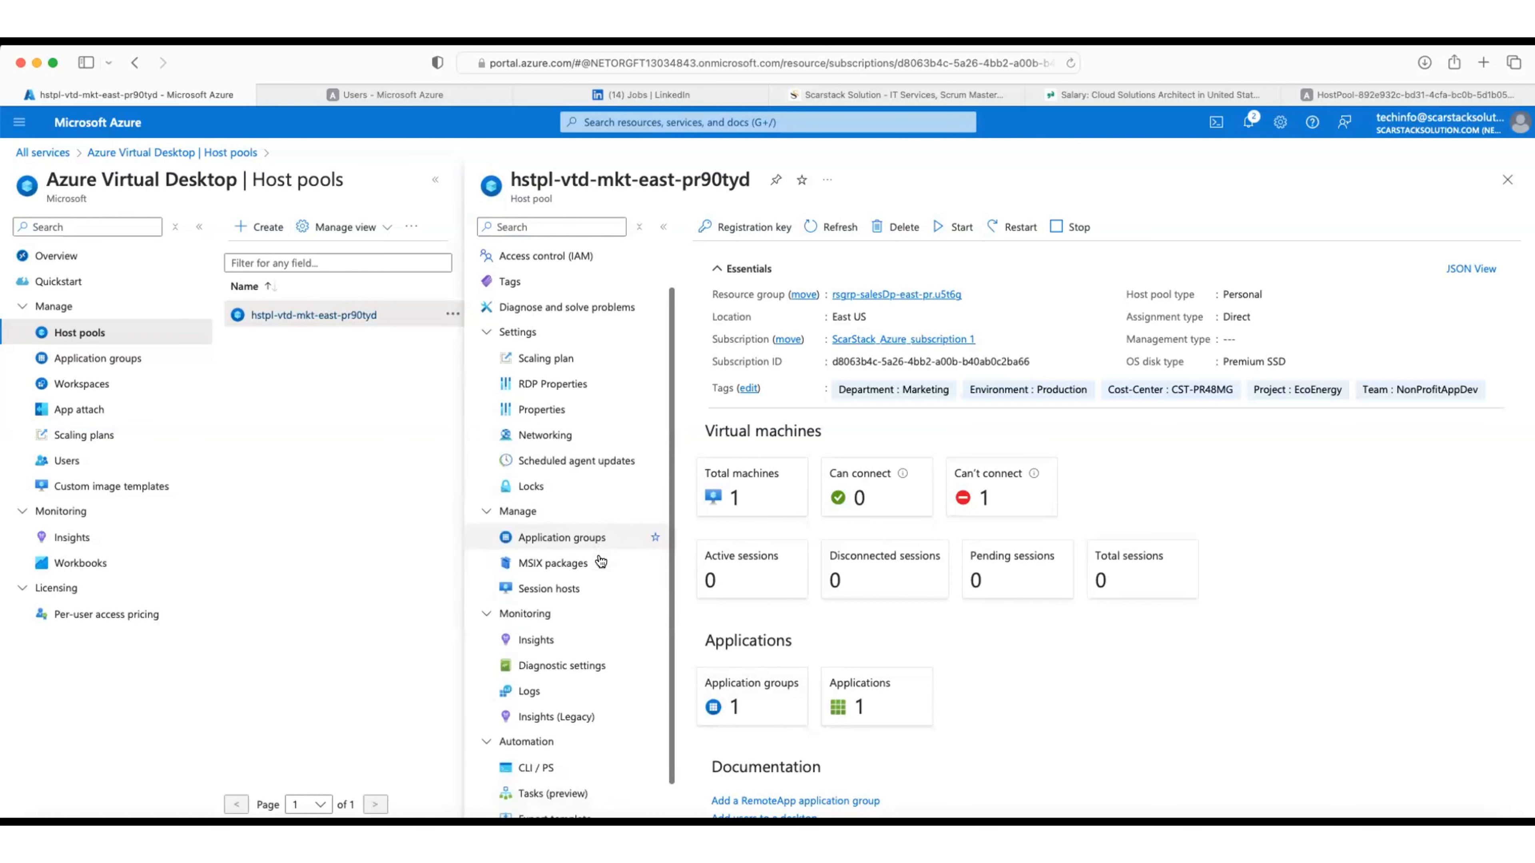
pyautogui.scroll(-1, 600, 561)
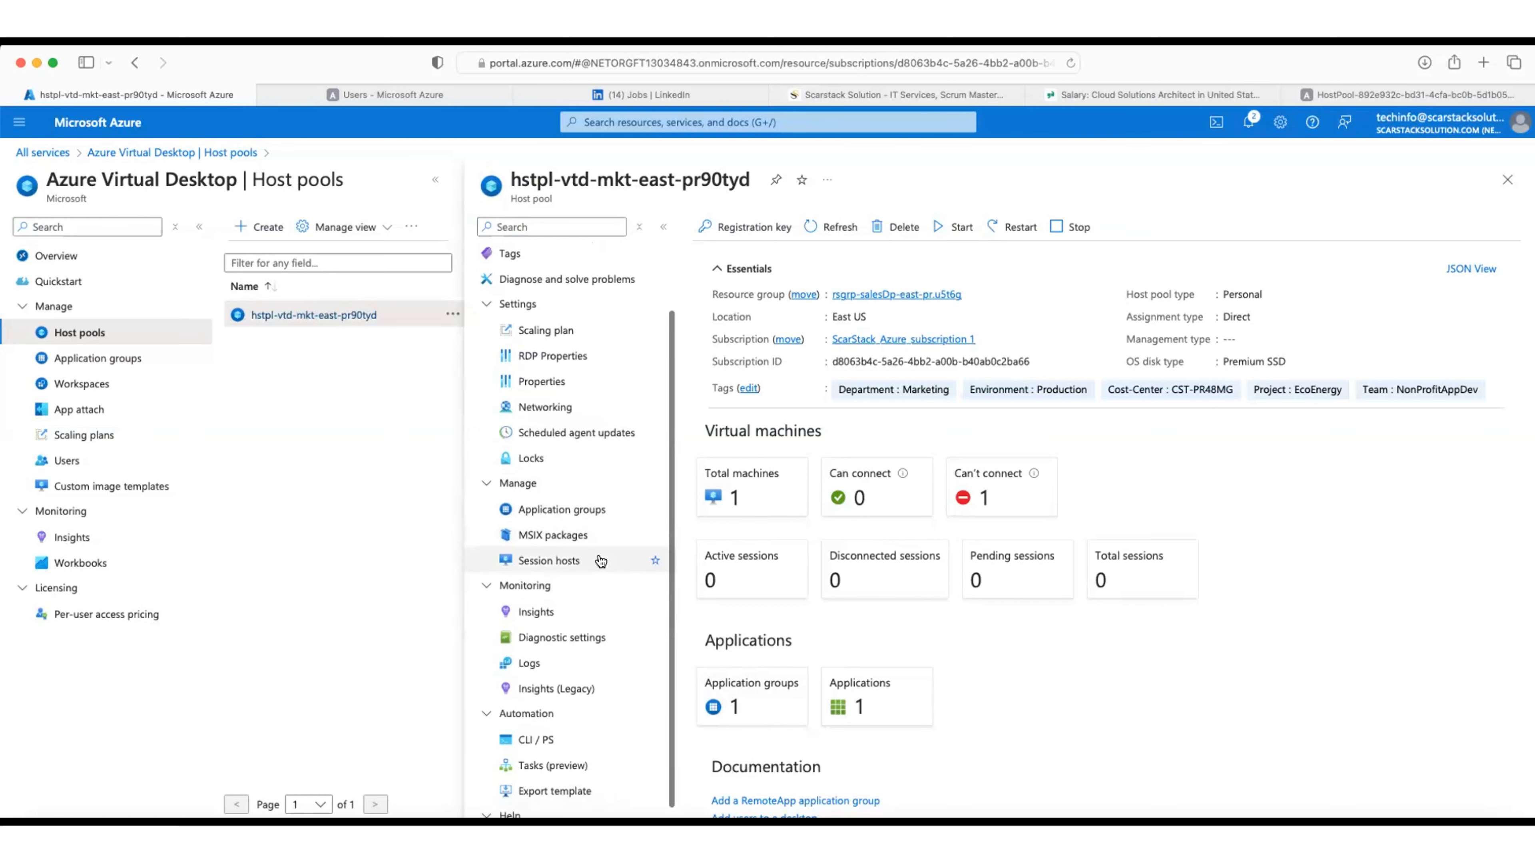
pyautogui.click(586, 511)
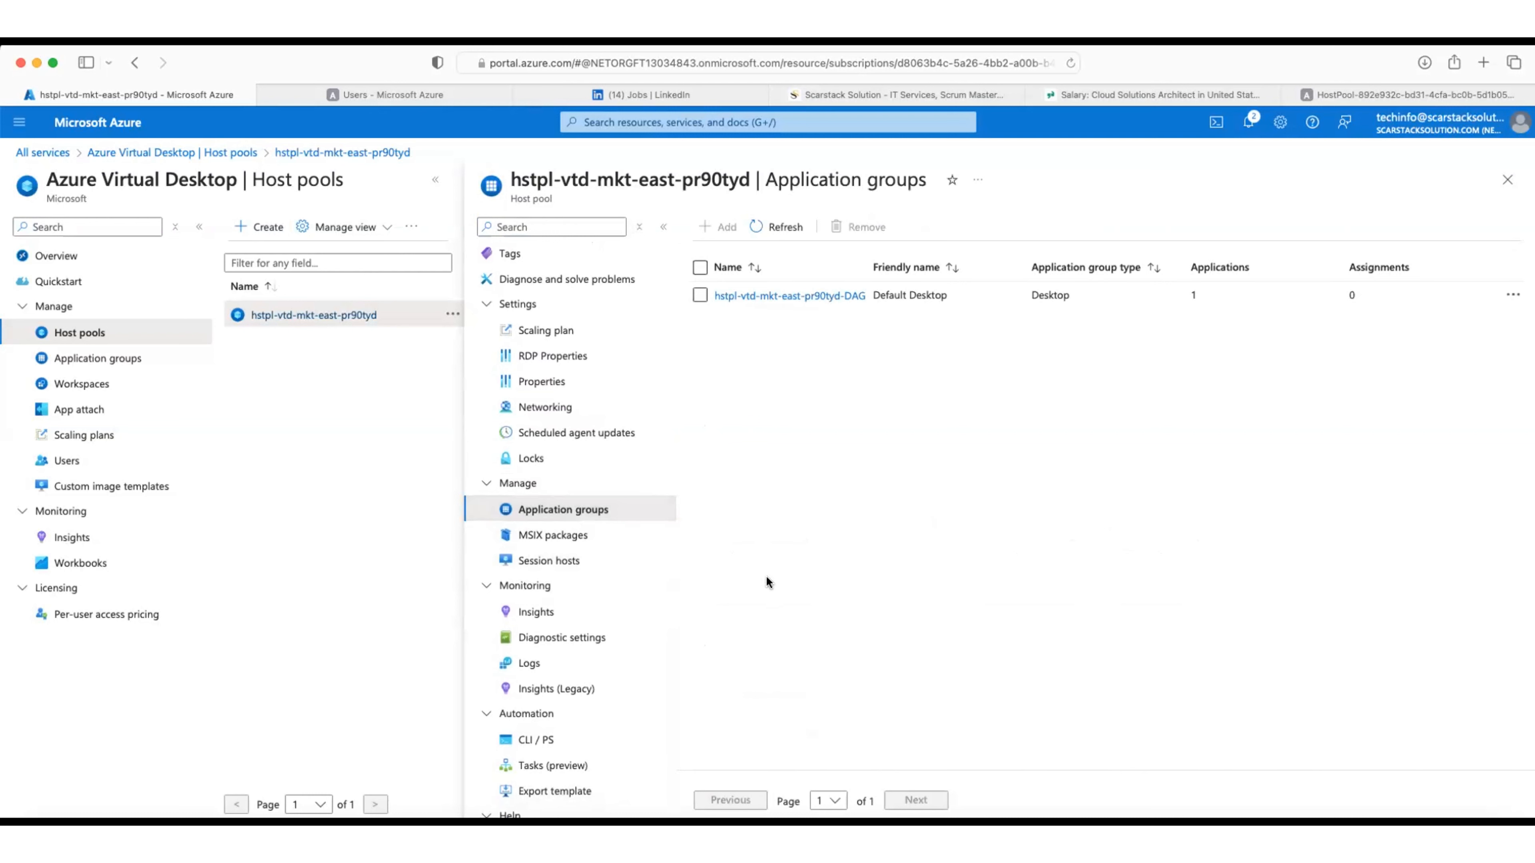
# Step: Open hstpl-vtd-mkt-east-pr90tyd-DAG's Assignments and start adding members from the Entra picker
pyautogui.click(771, 299)
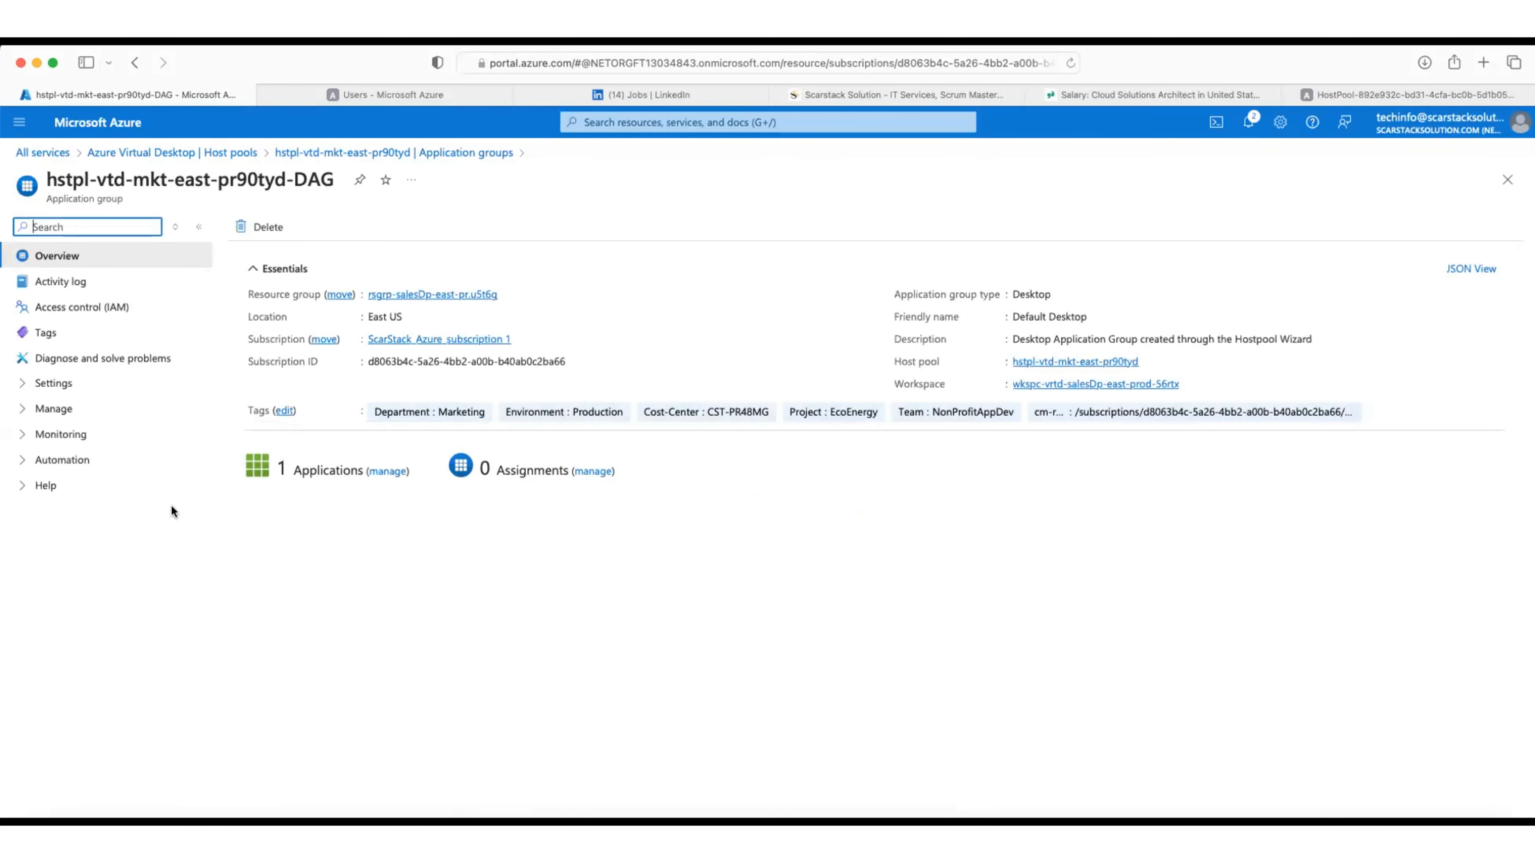
pyautogui.click(175, 226)
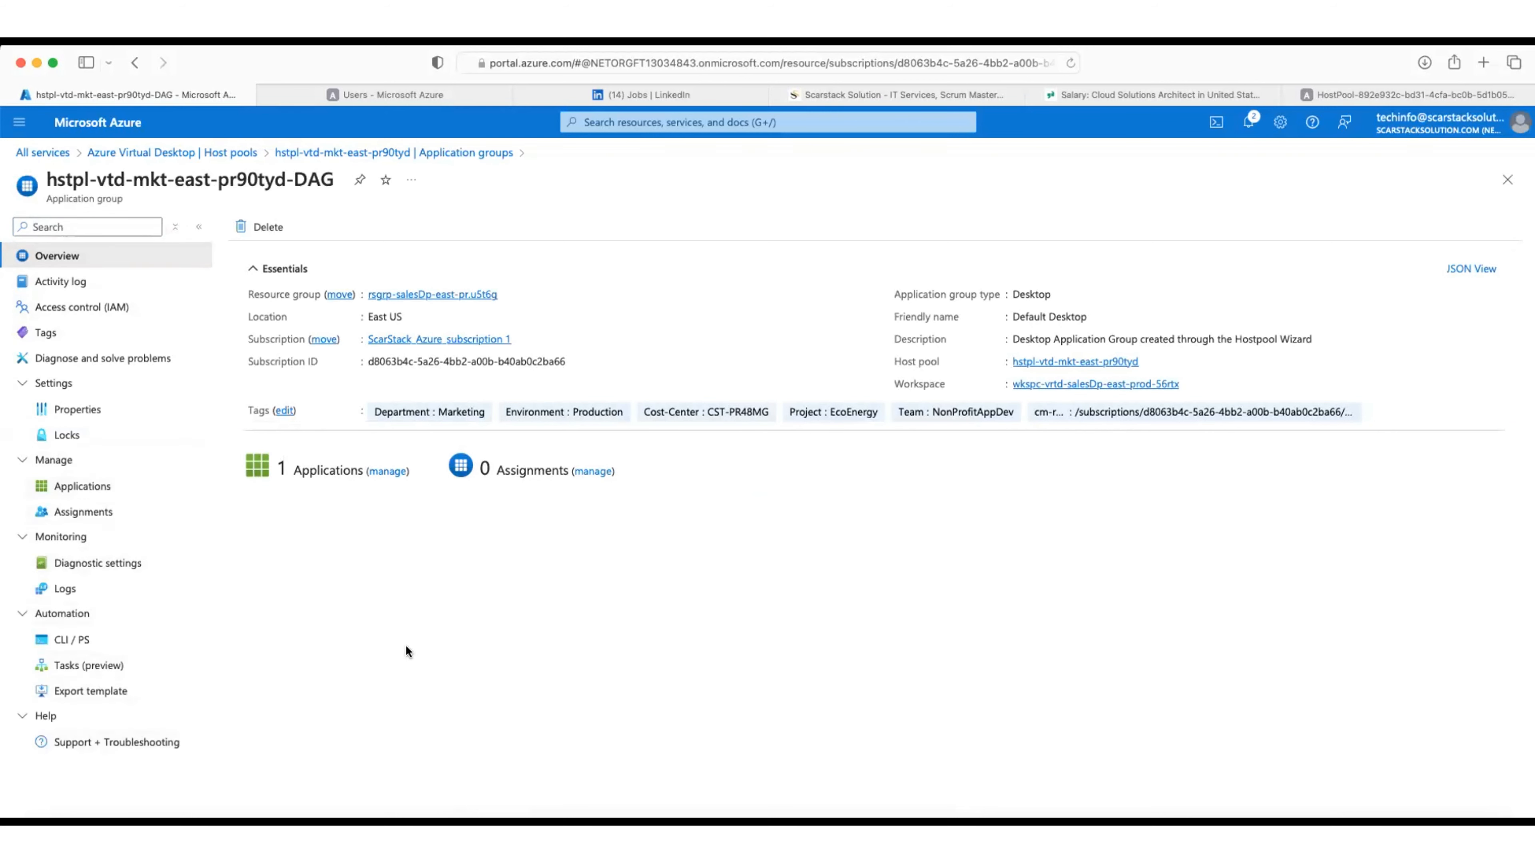
pyautogui.click(76, 483)
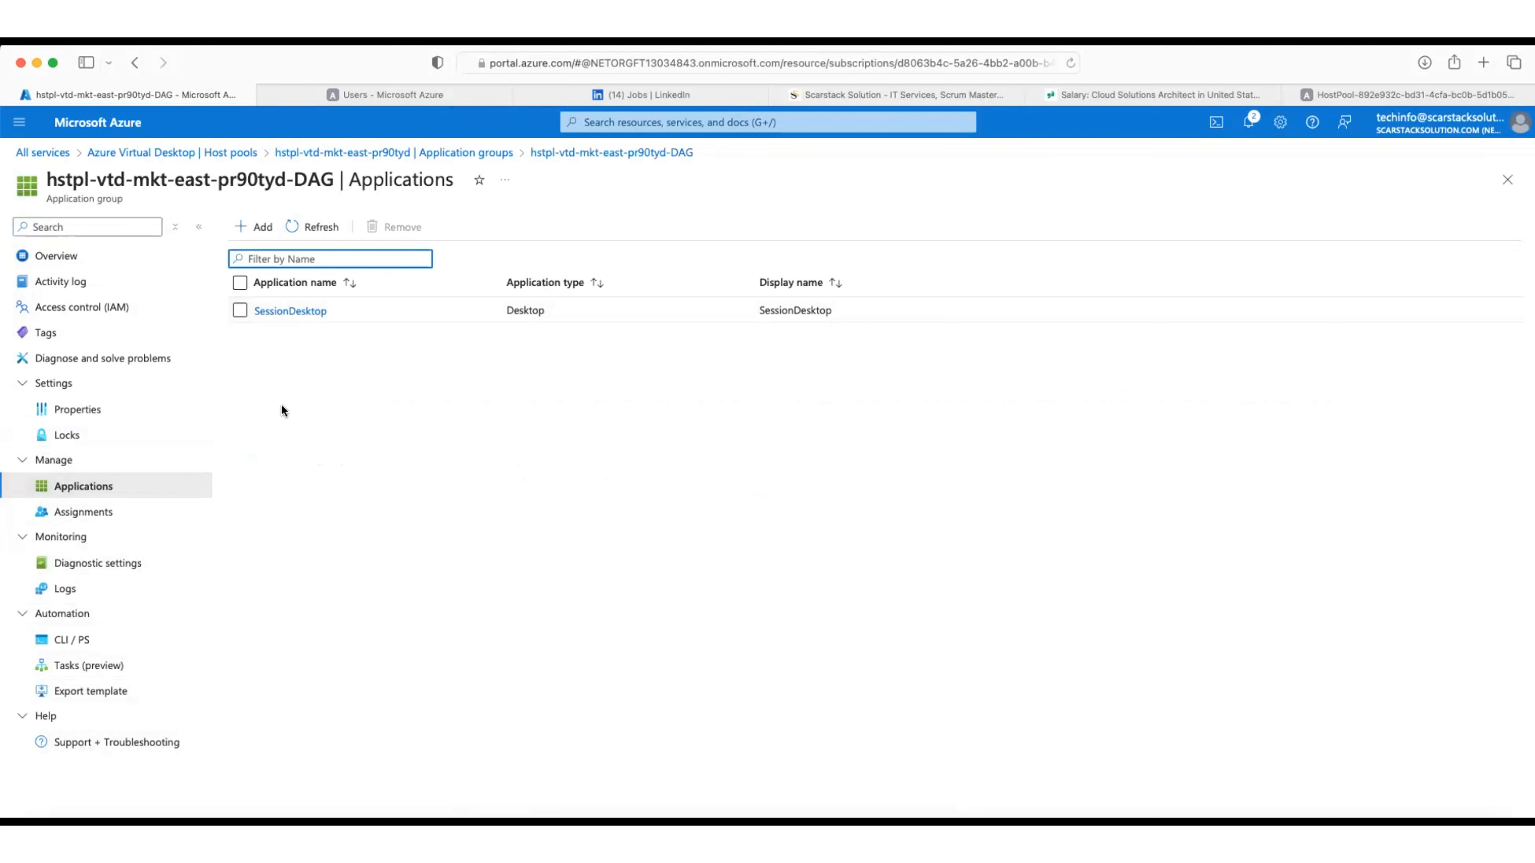
pyautogui.click(91, 512)
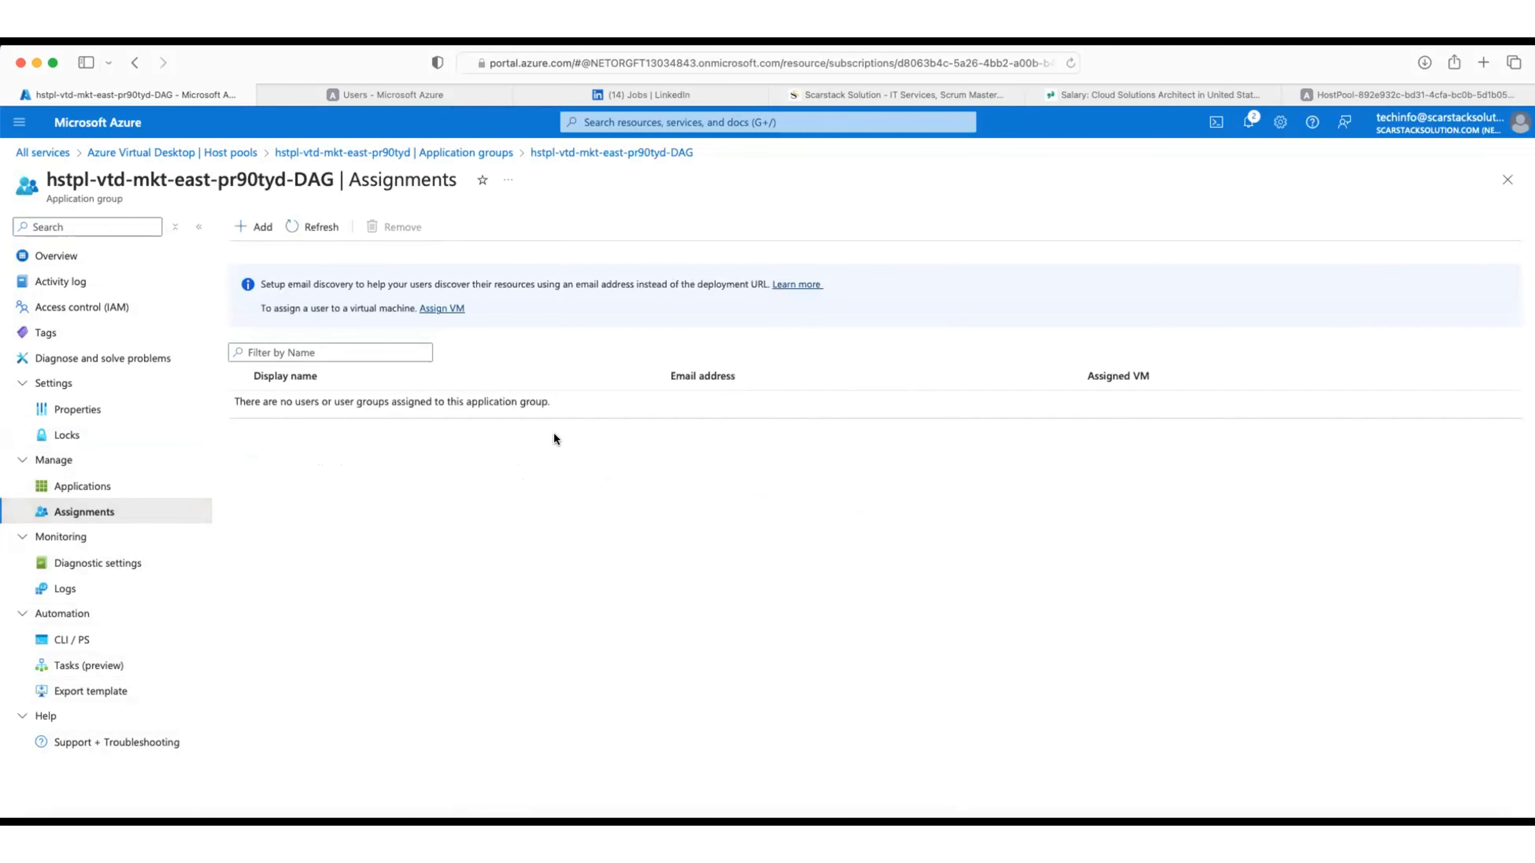
pyautogui.click(259, 228)
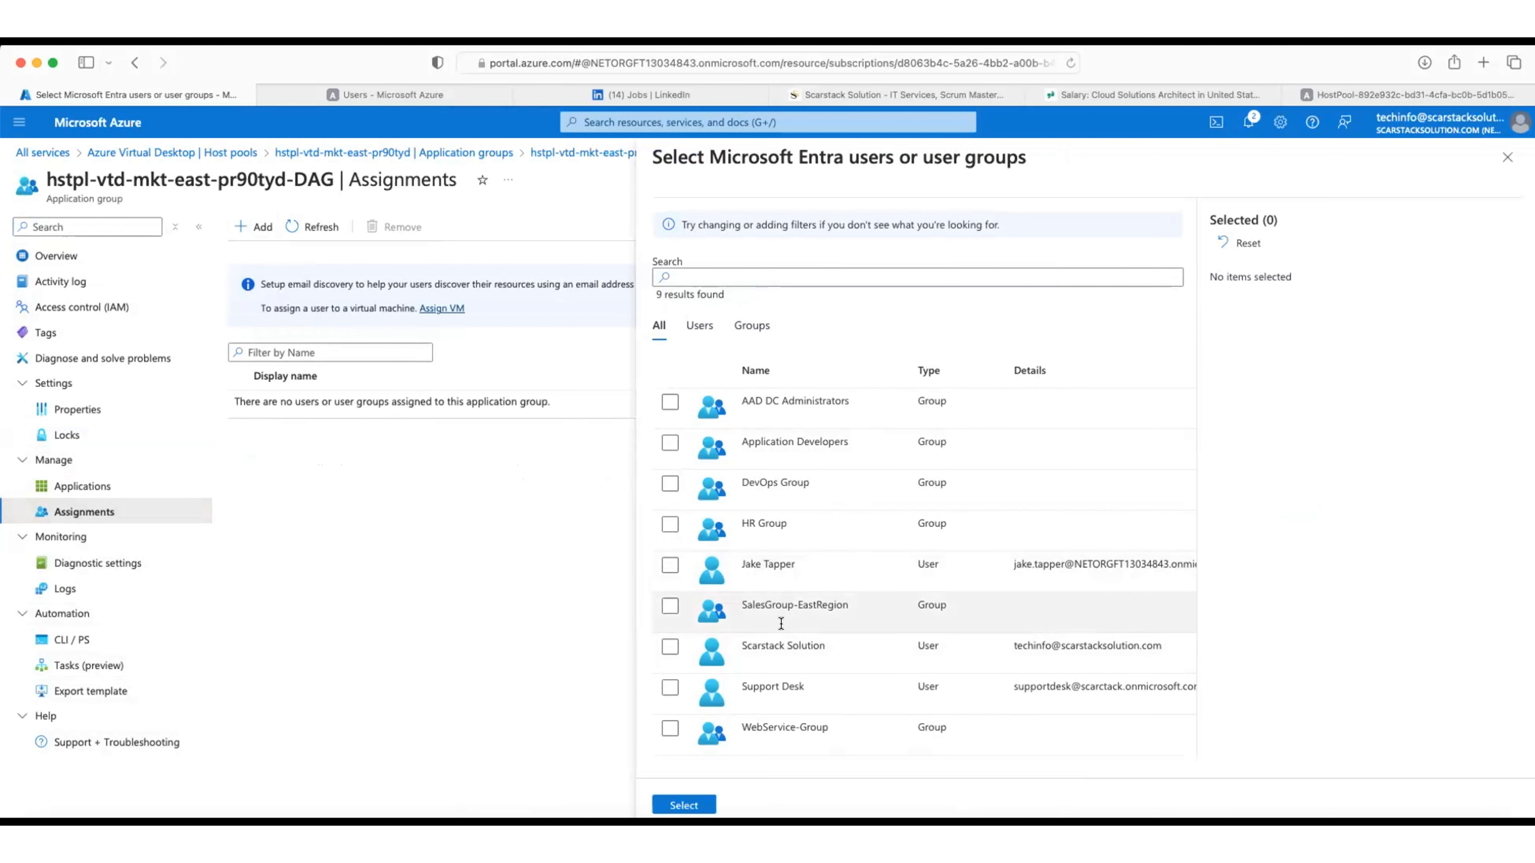
# Step: Add the individual user and the Support Desk group to the DAG, then close Assignments
pyautogui.click(785, 579)
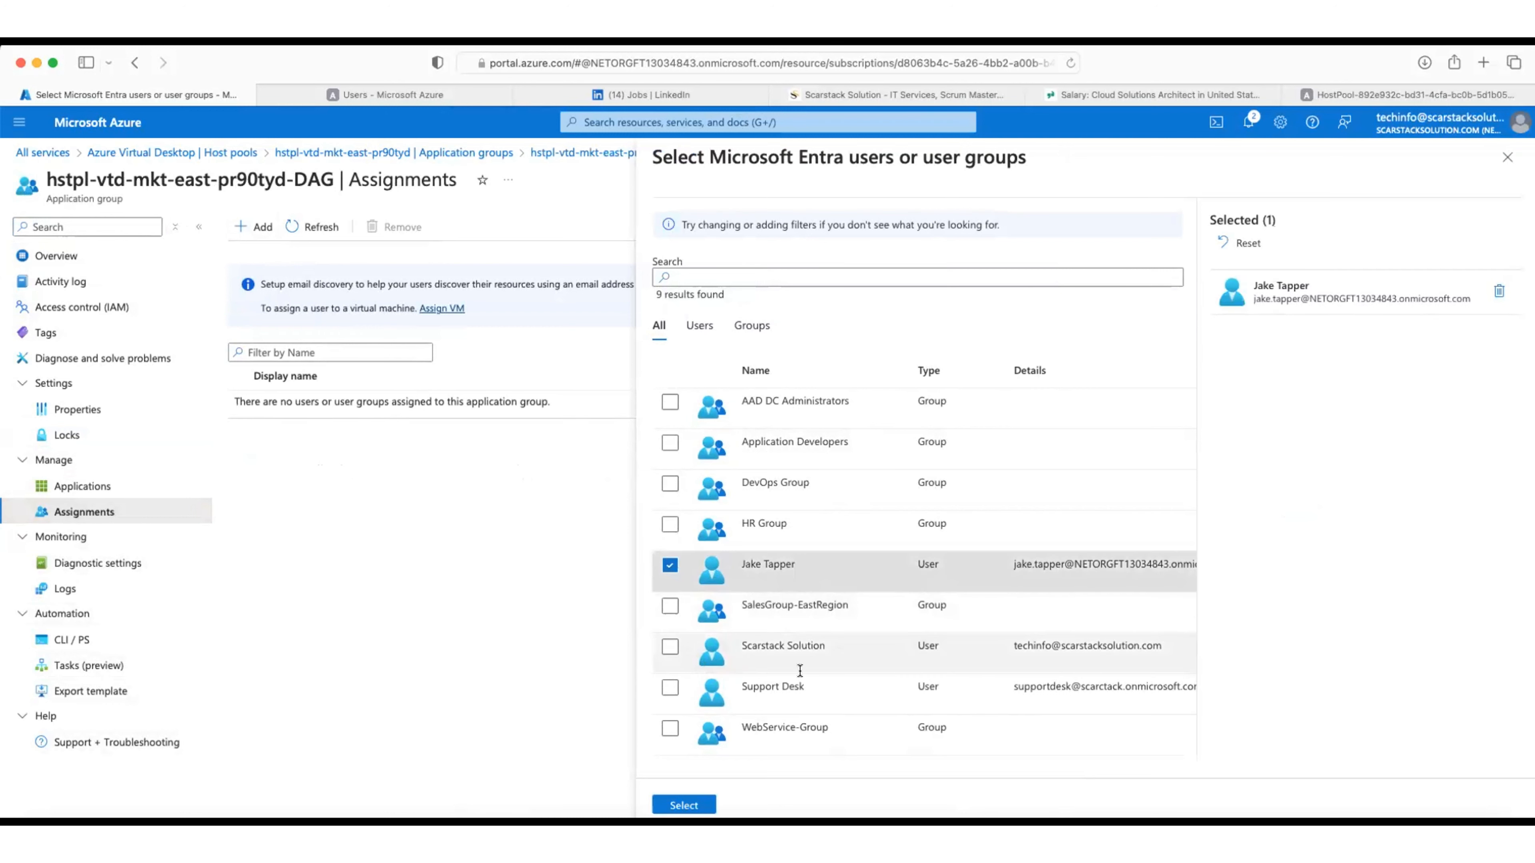
pyautogui.click(668, 687)
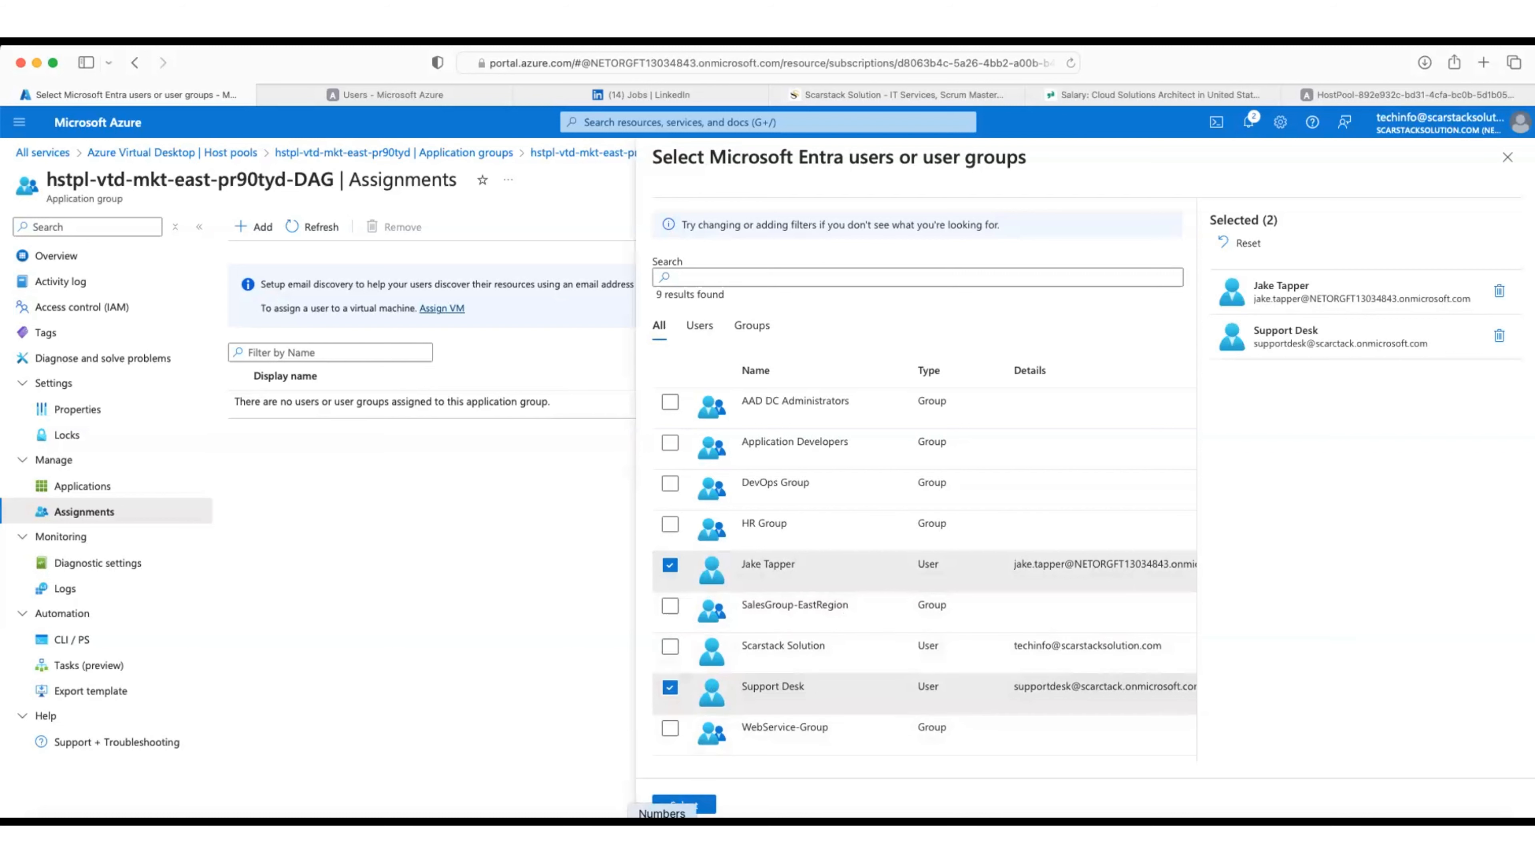
pyautogui.click(689, 805)
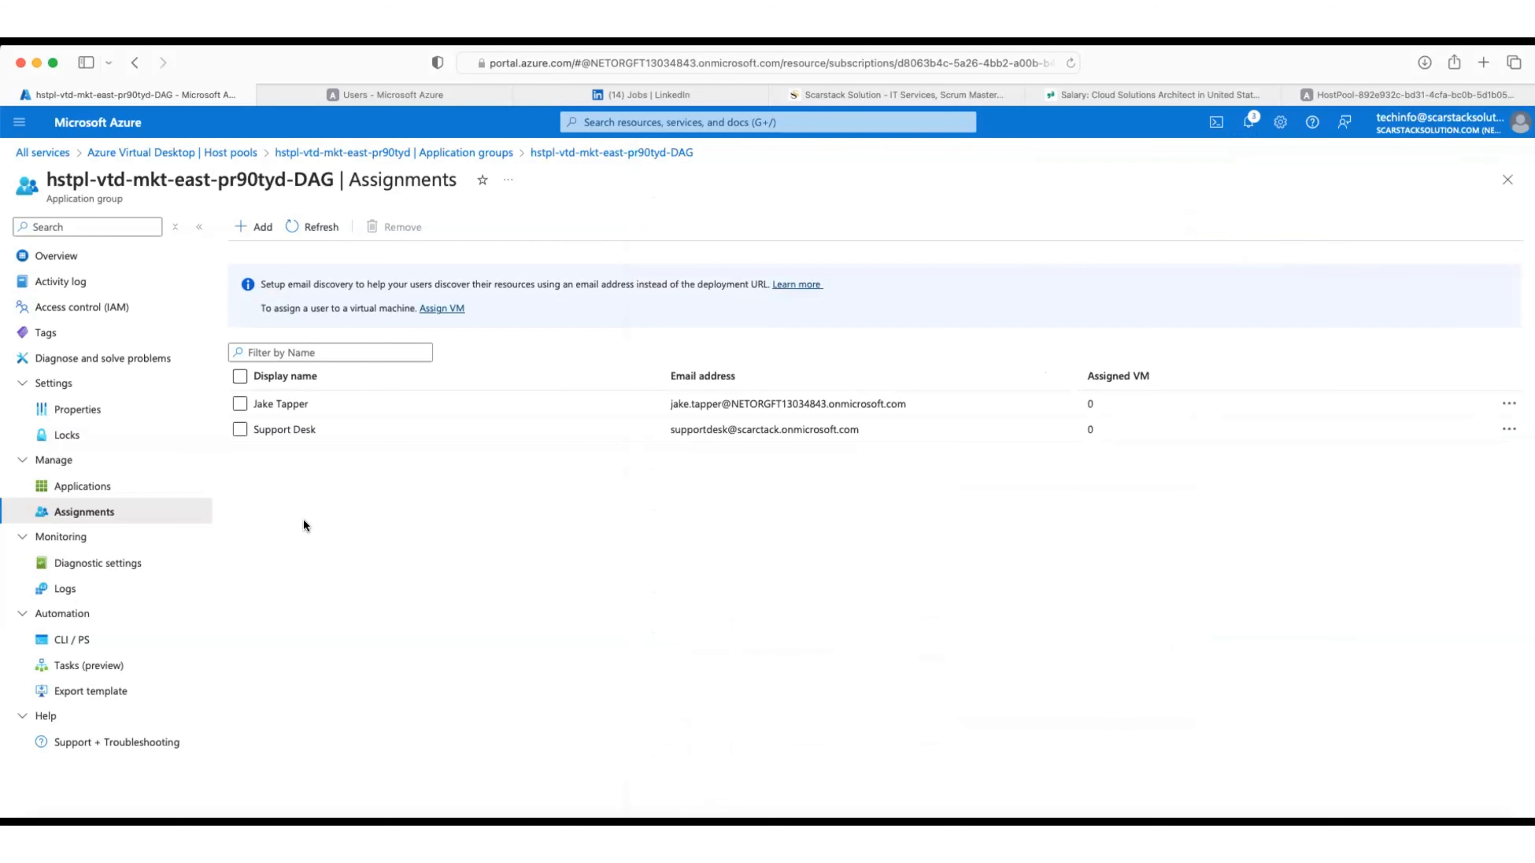
pyautogui.click(1507, 180)
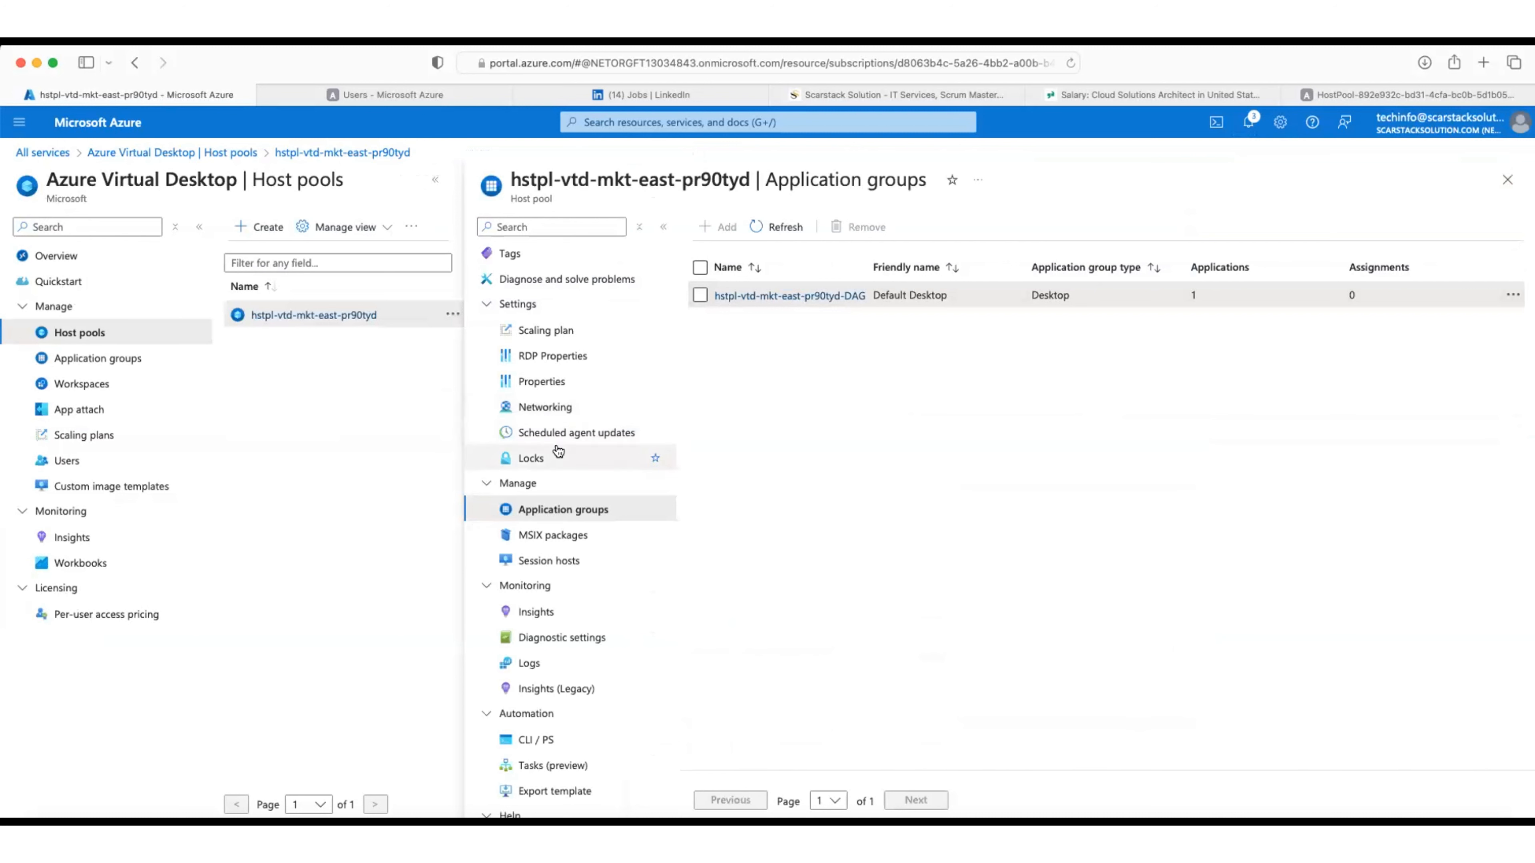
# Step: Check the deployment start time, then open session host vrtdpr67tyd-0 from Session hosts
pyautogui.click(562, 538)
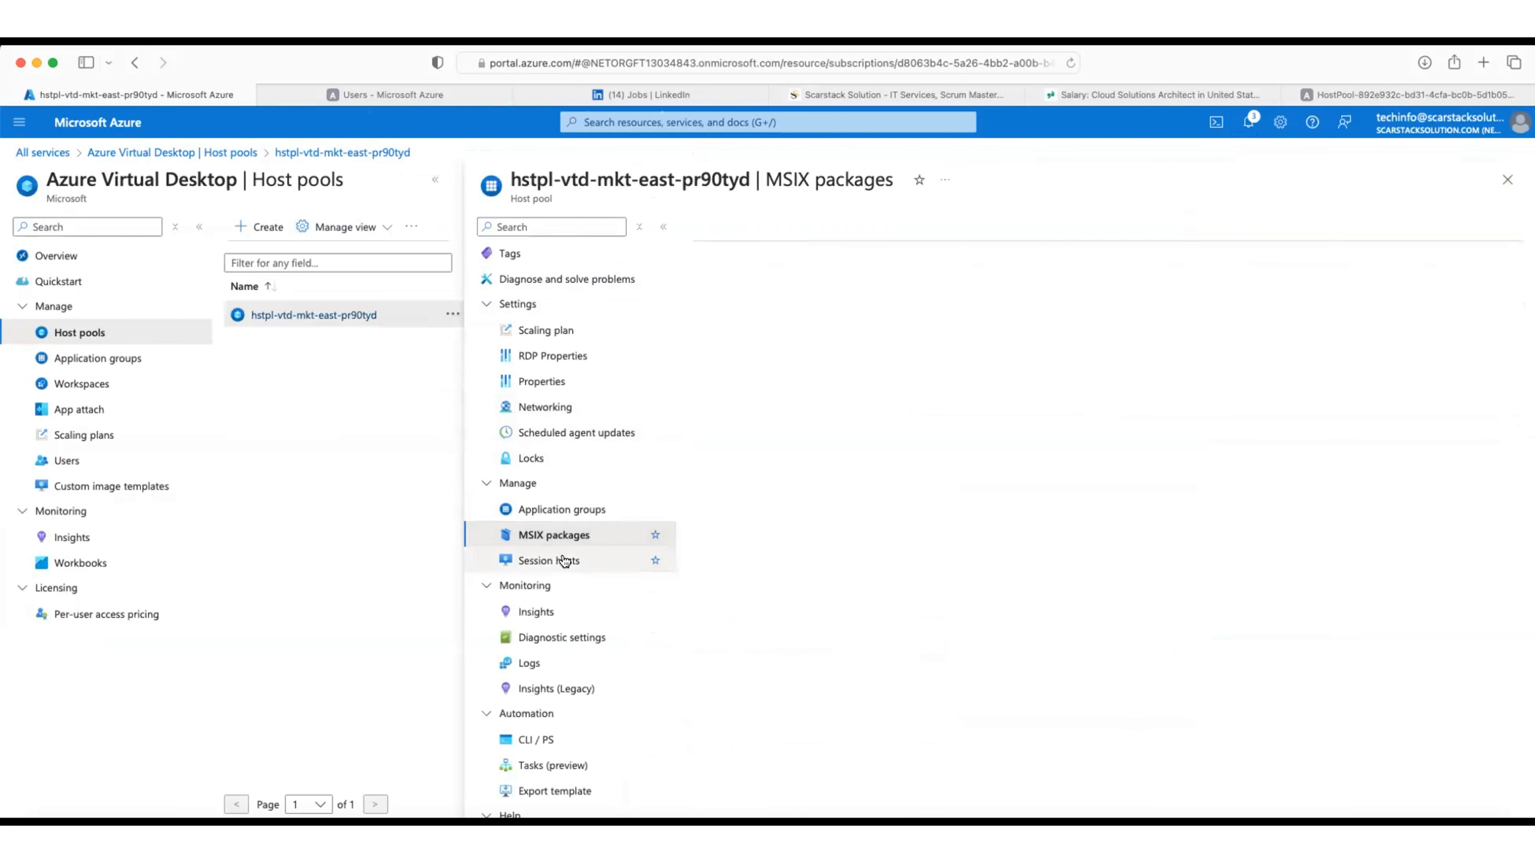
pyautogui.click(562, 557)
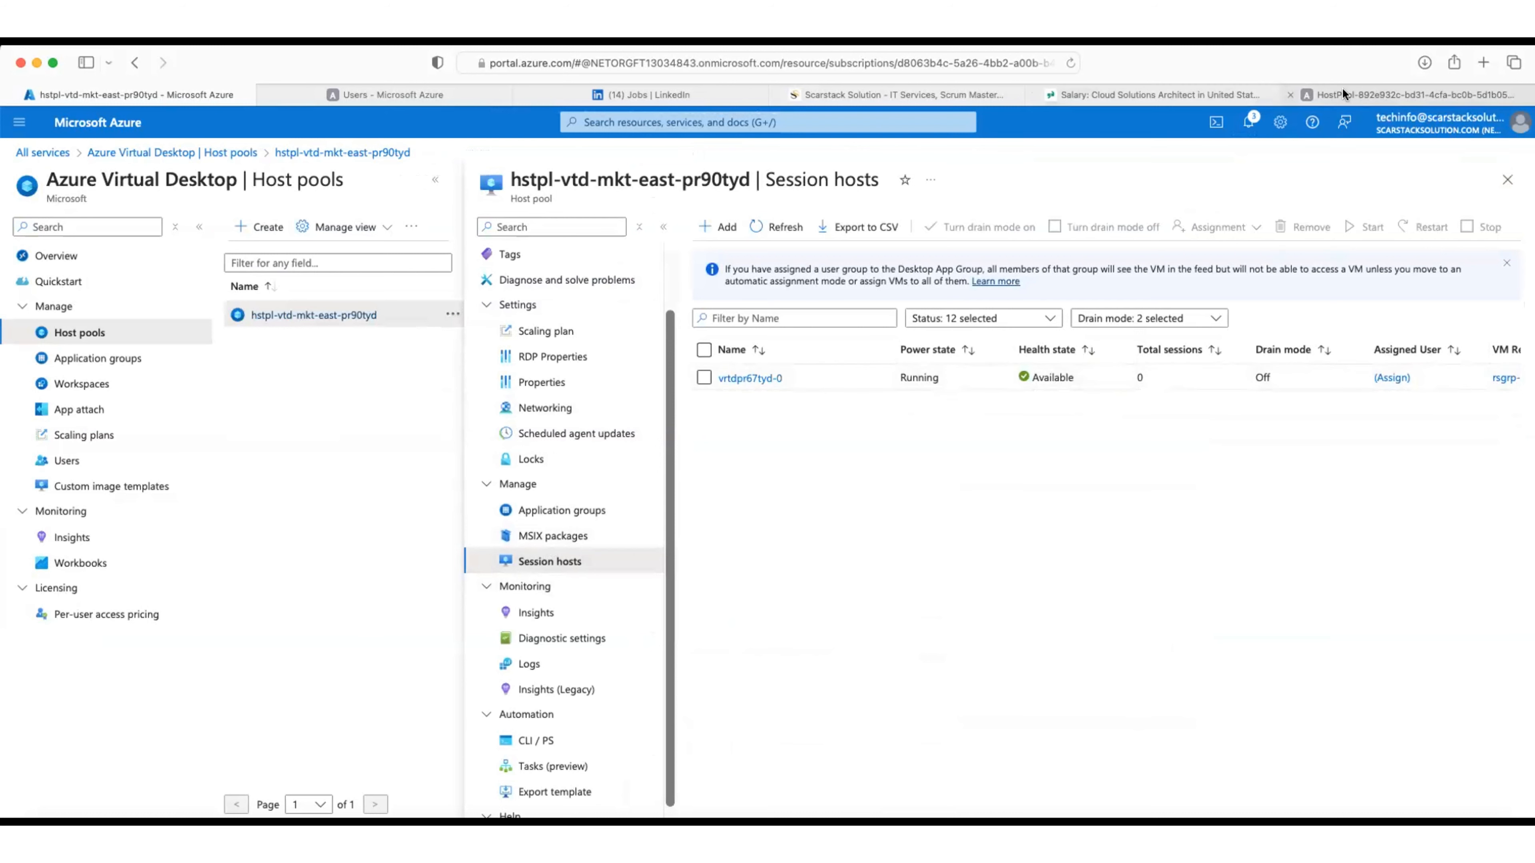
pyautogui.click(1355, 91)
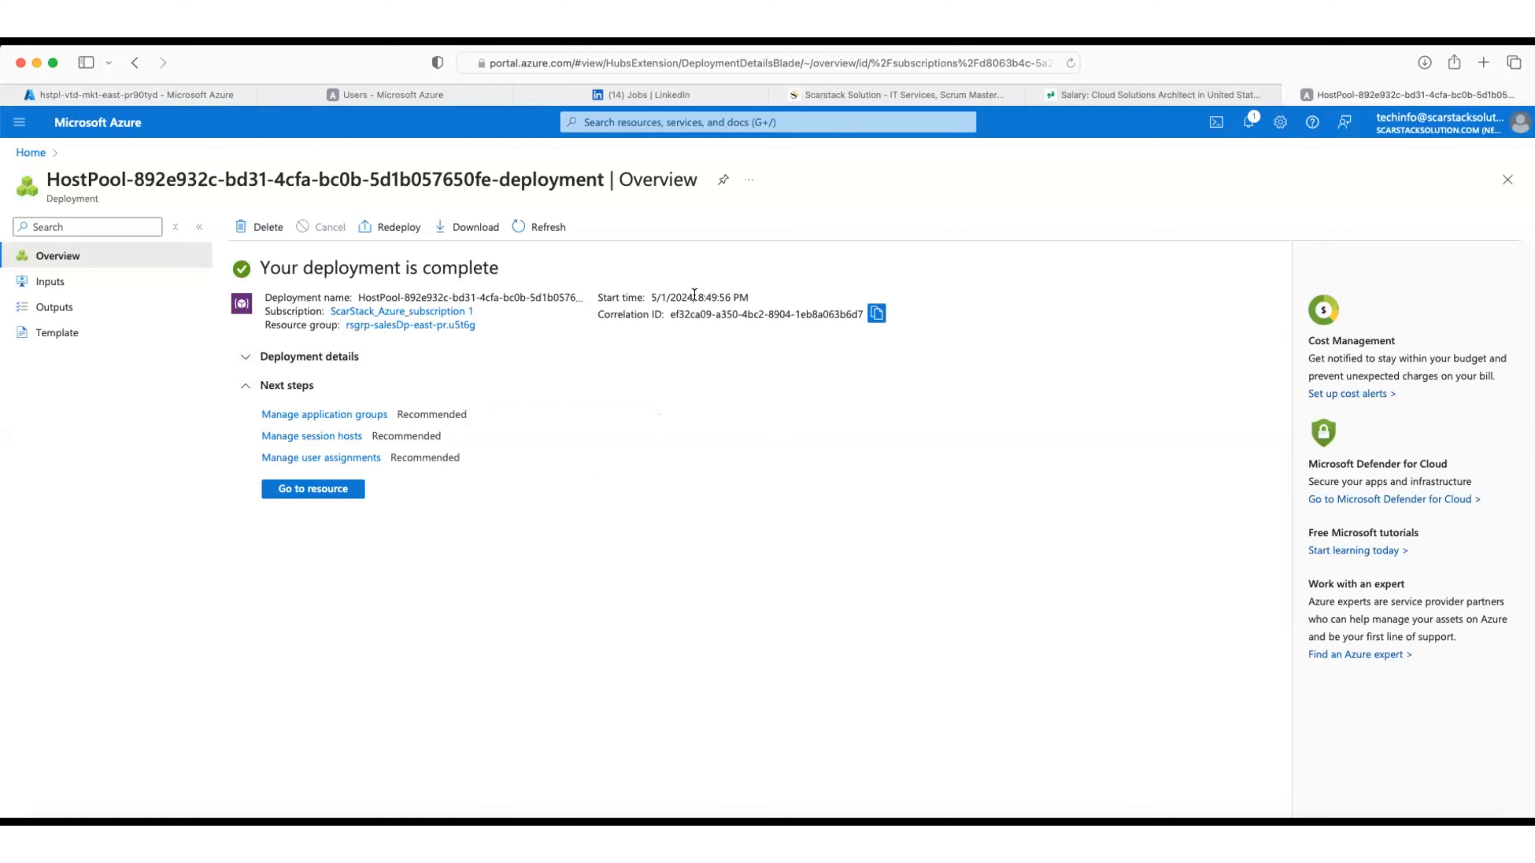
pyautogui.moveTo(698, 295); pyautogui.dragTo(715, 299)
pyautogui.click(171, 96)
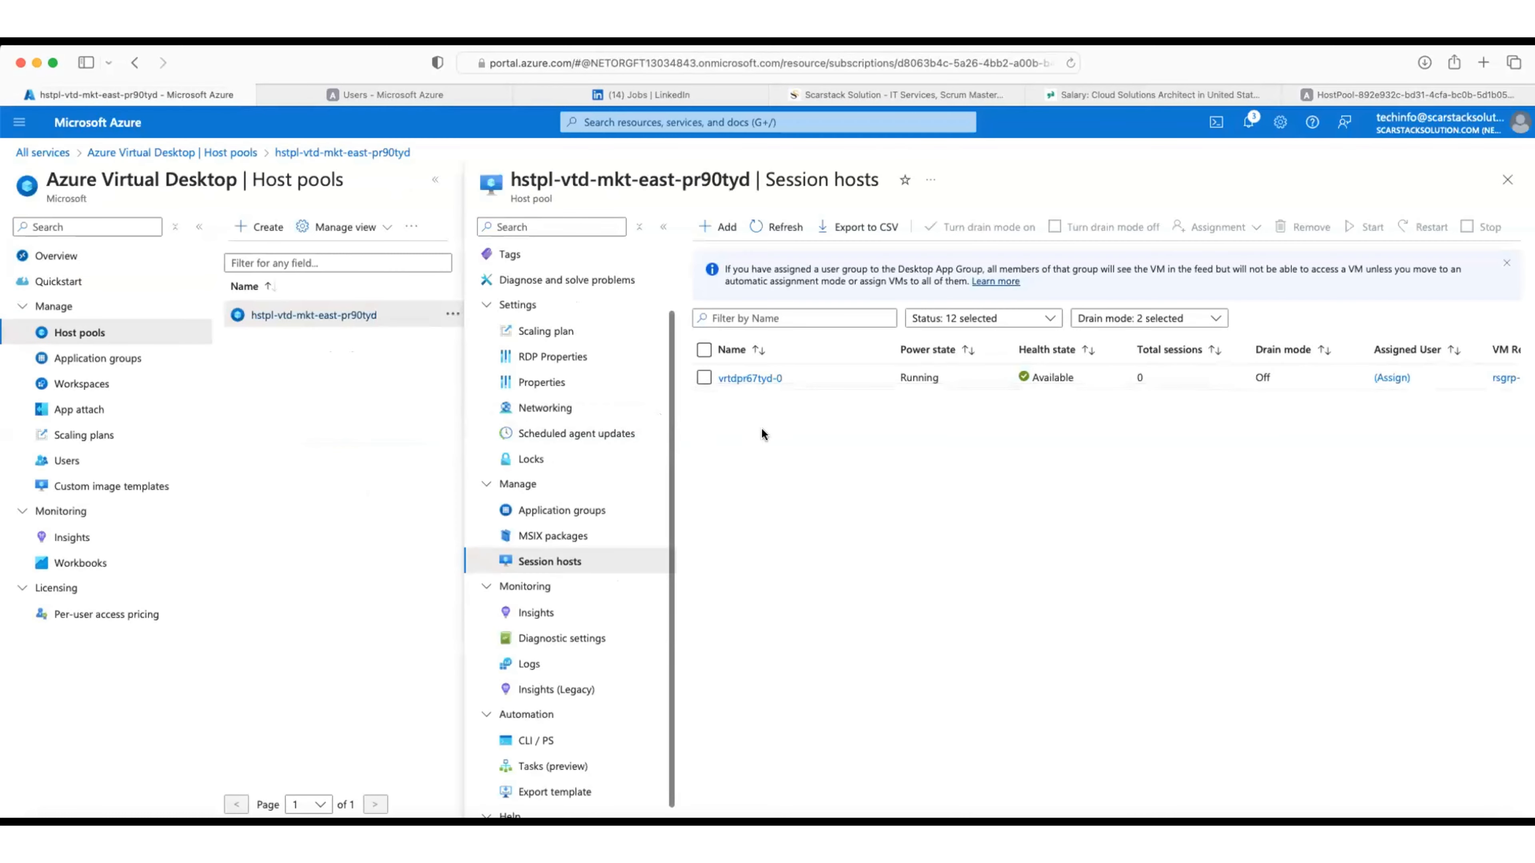
pyautogui.click(762, 378)
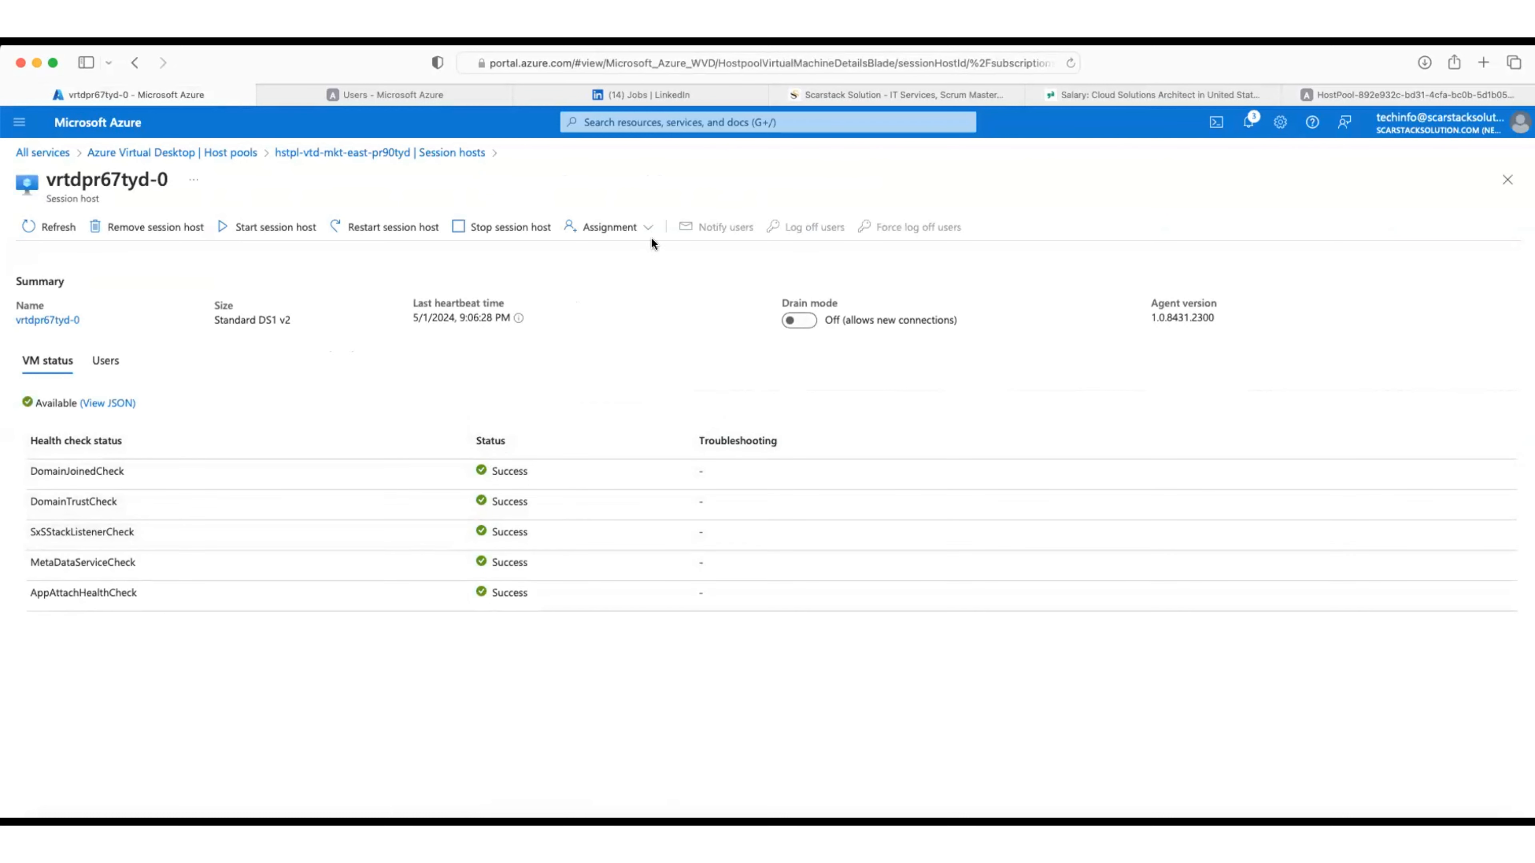
# Step: Assign the individual user to vrtdpr67tyd-0, confirm OK, refresh, and close the session host
pyautogui.click(640, 231)
pyautogui.click(608, 252)
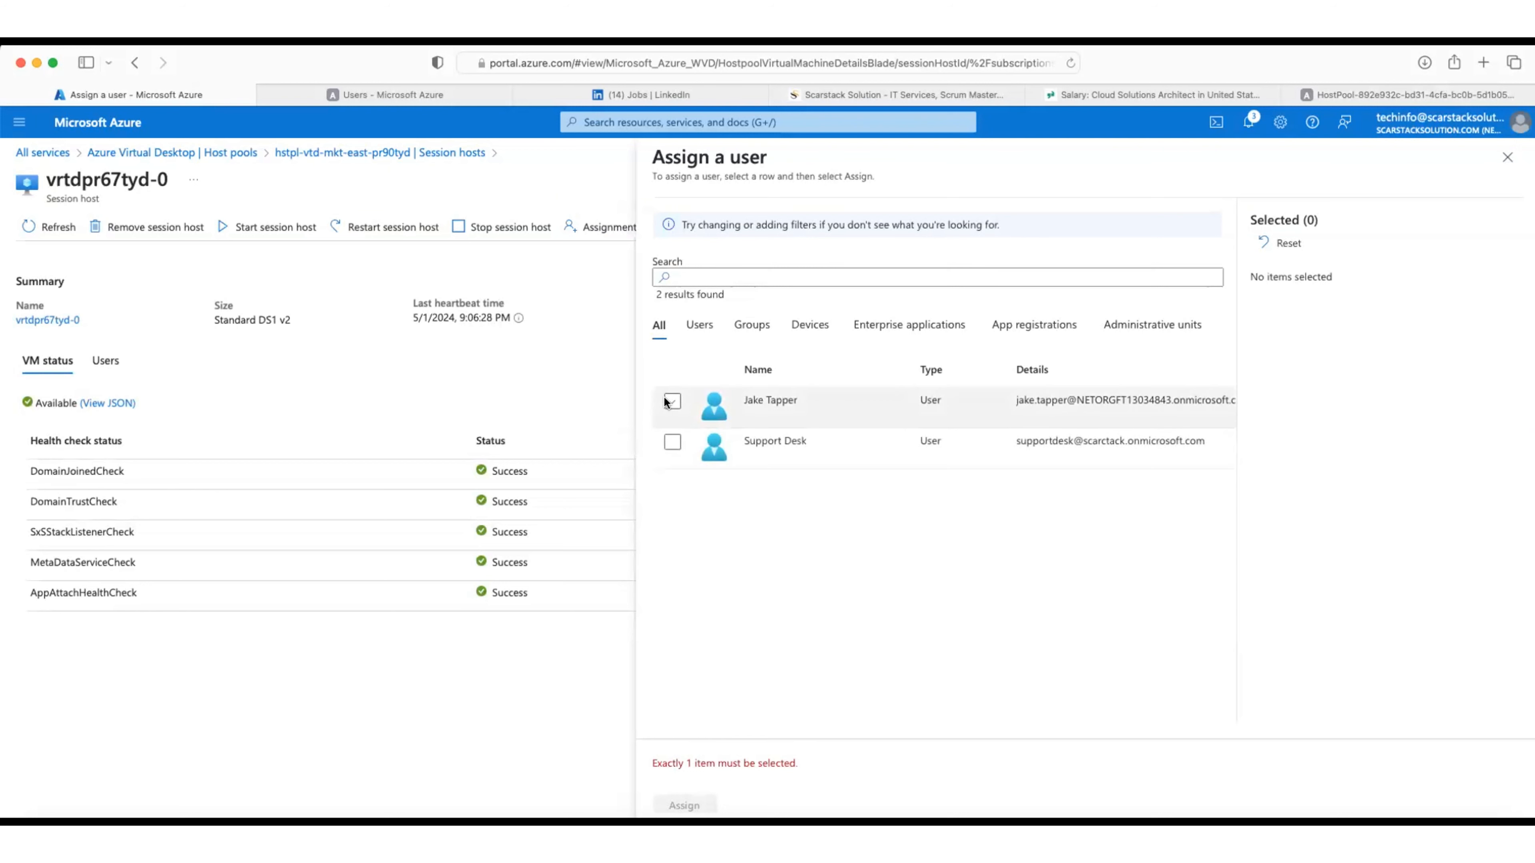
pyautogui.click(664, 401)
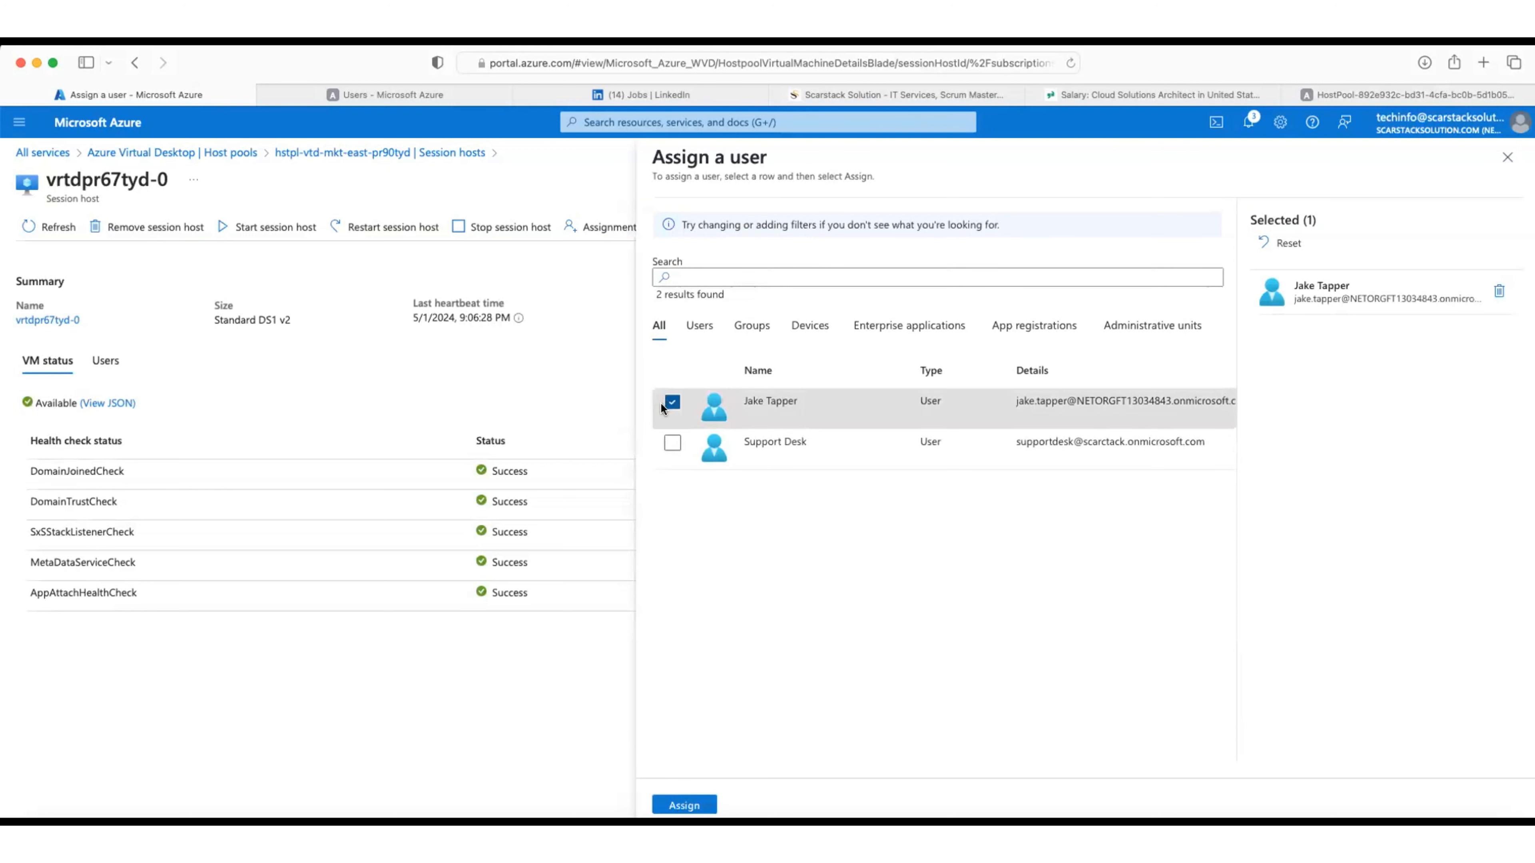
pyautogui.click(690, 805)
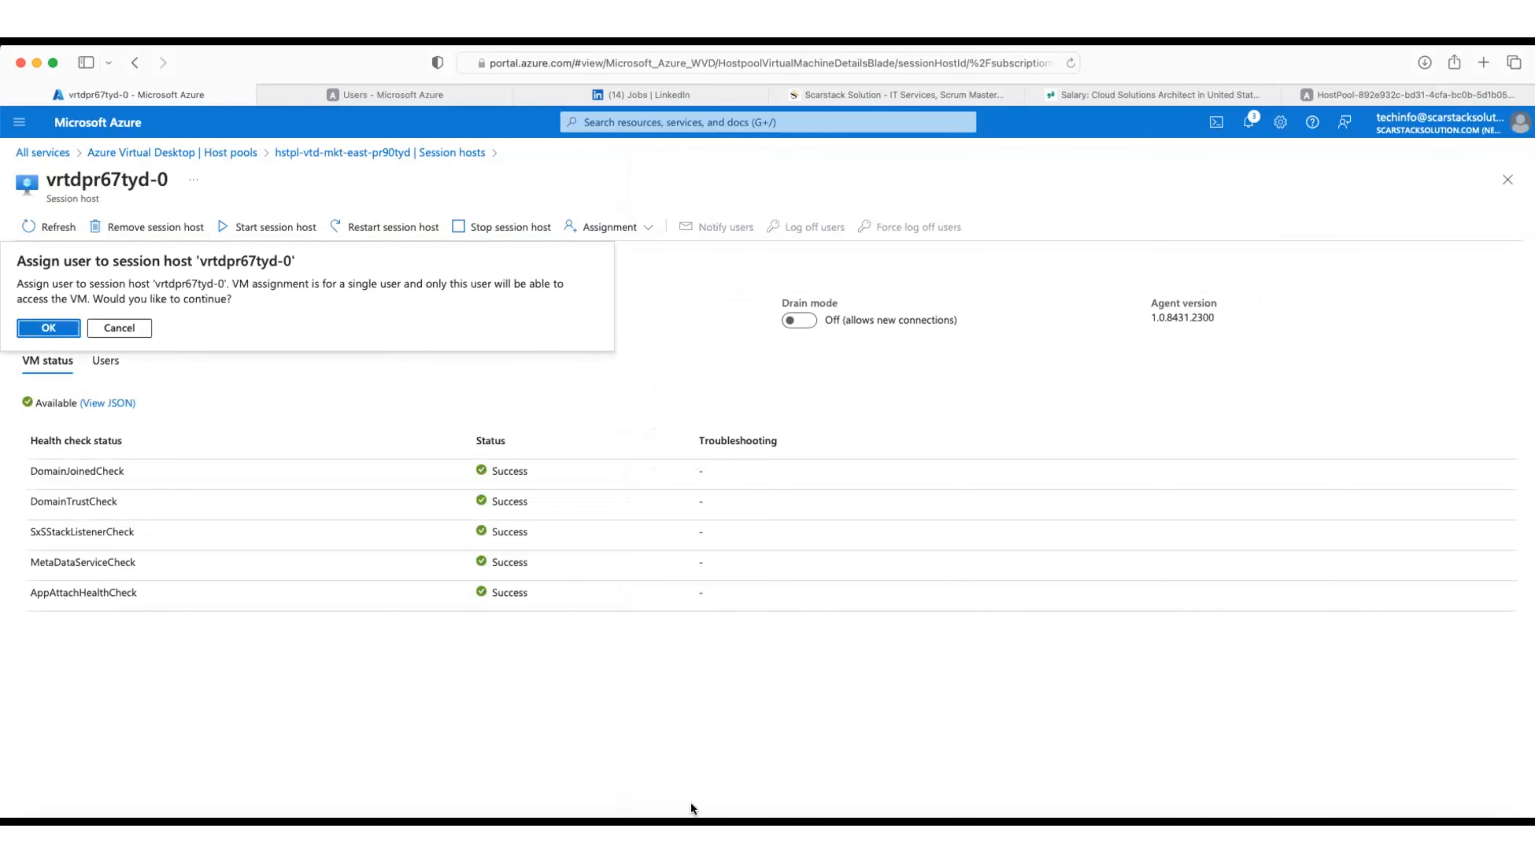
pyautogui.click(59, 332)
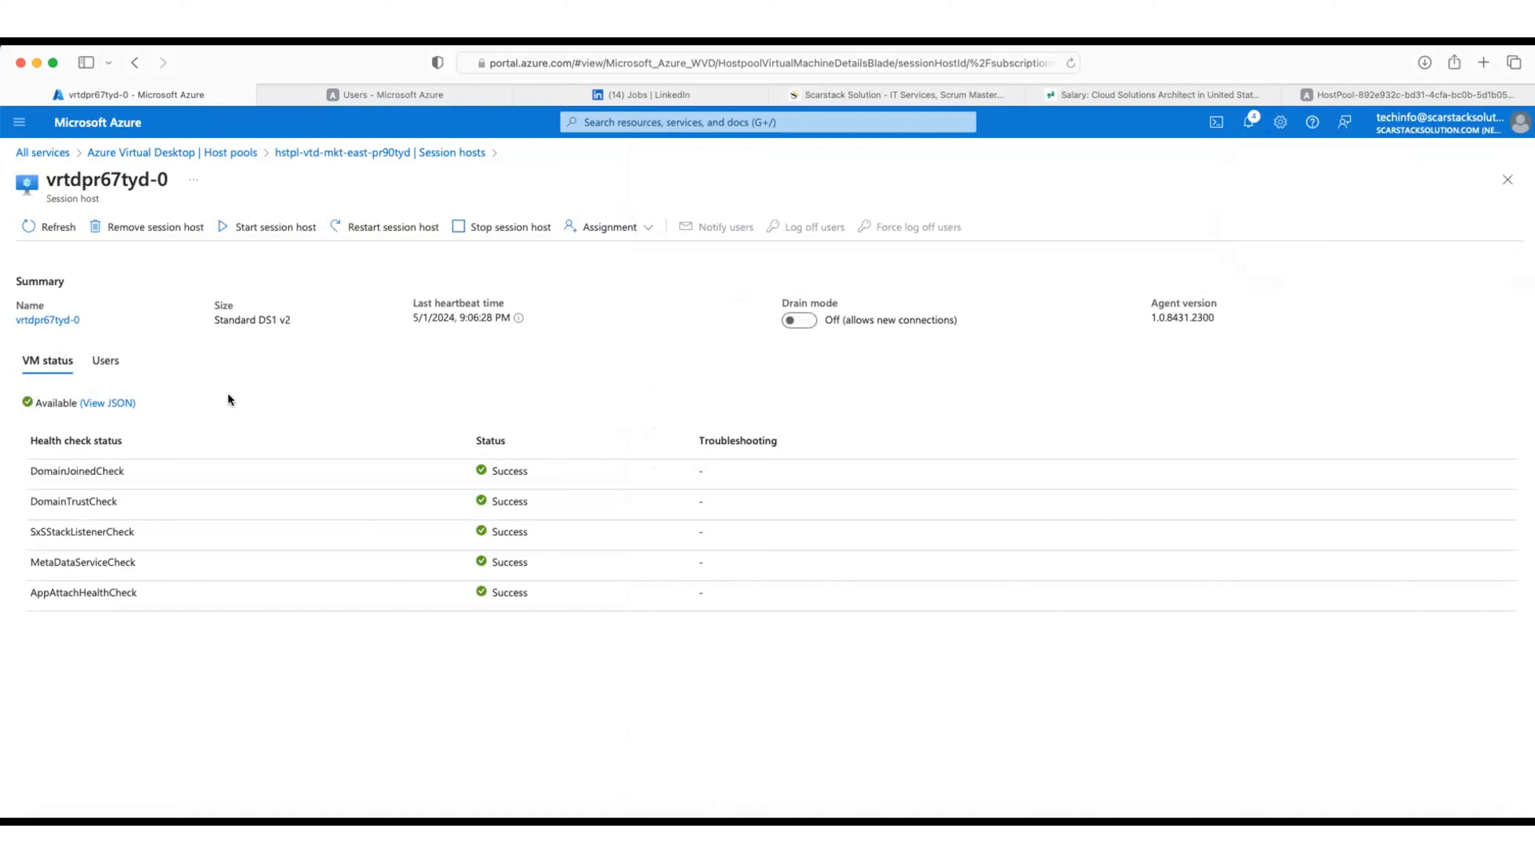
pyautogui.click(52, 226)
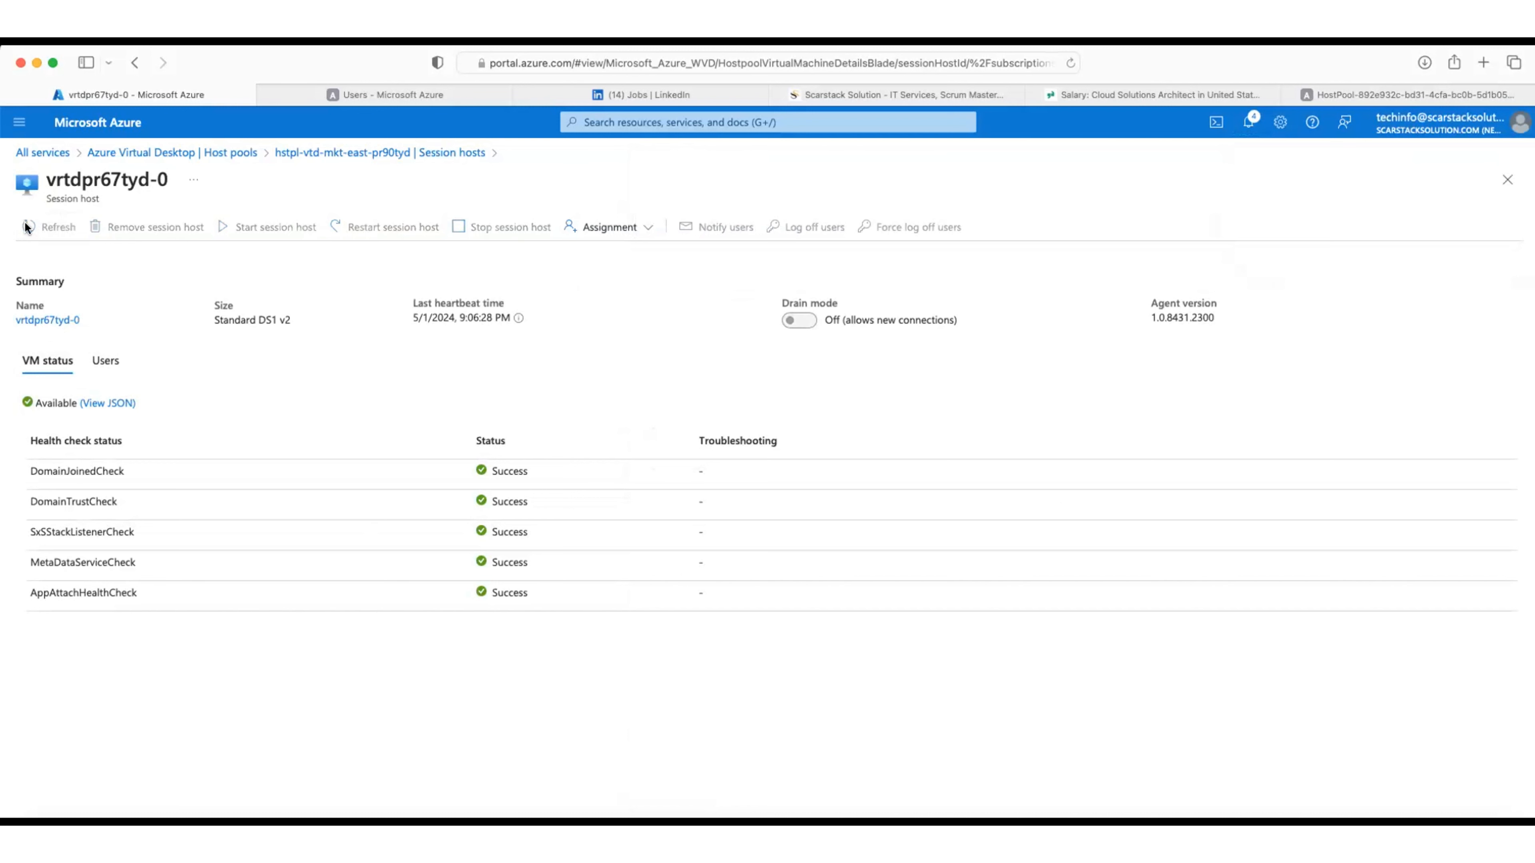
pyautogui.click(1507, 179)
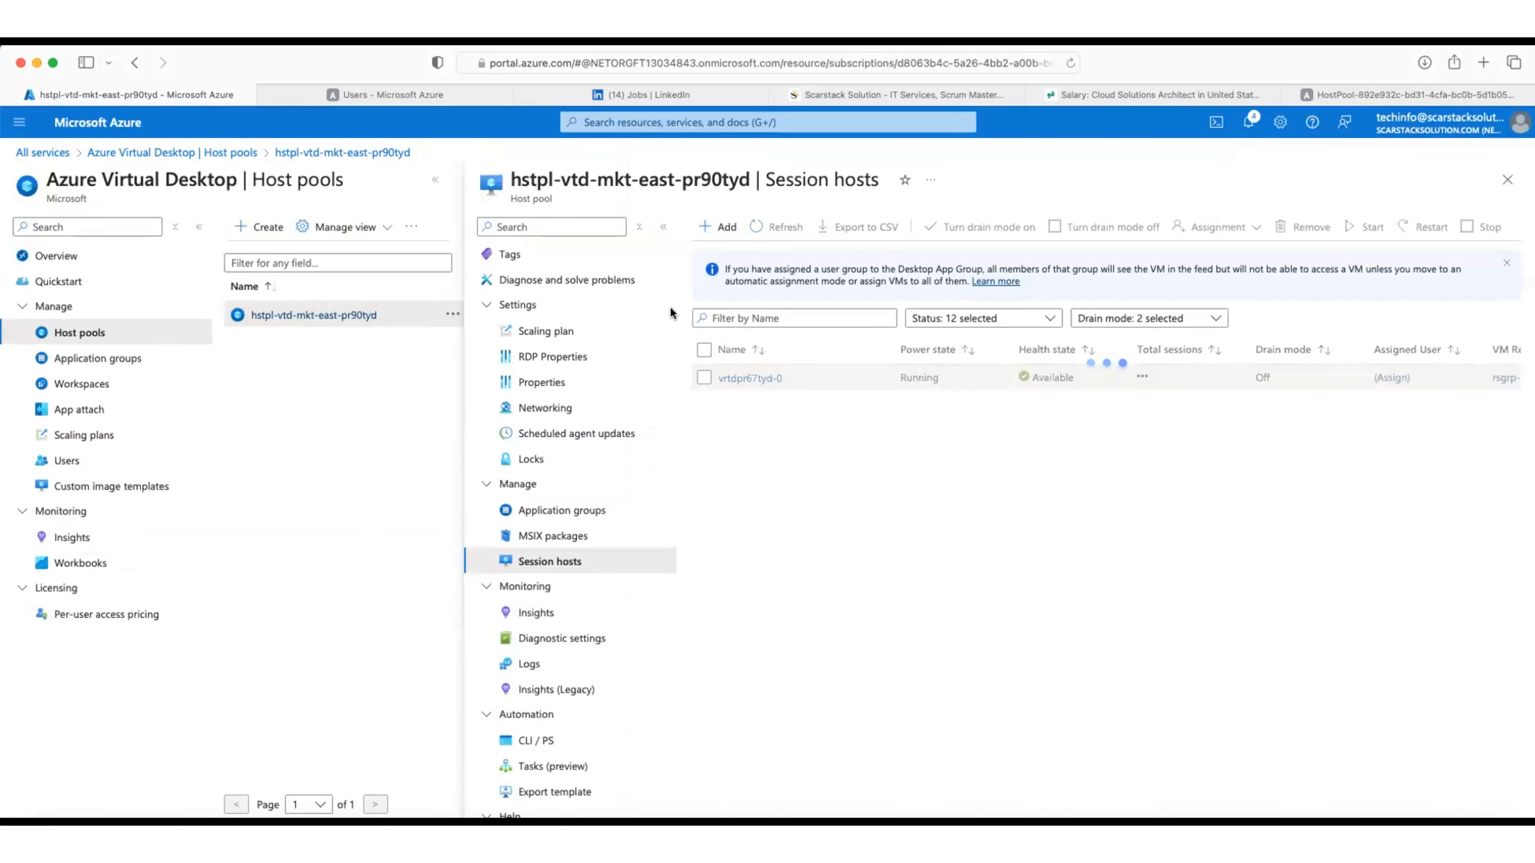
# Step: Maximize Session hosts, widen the Assigned User column, and switch to the user's Firefox window
pyautogui.click(434, 184)
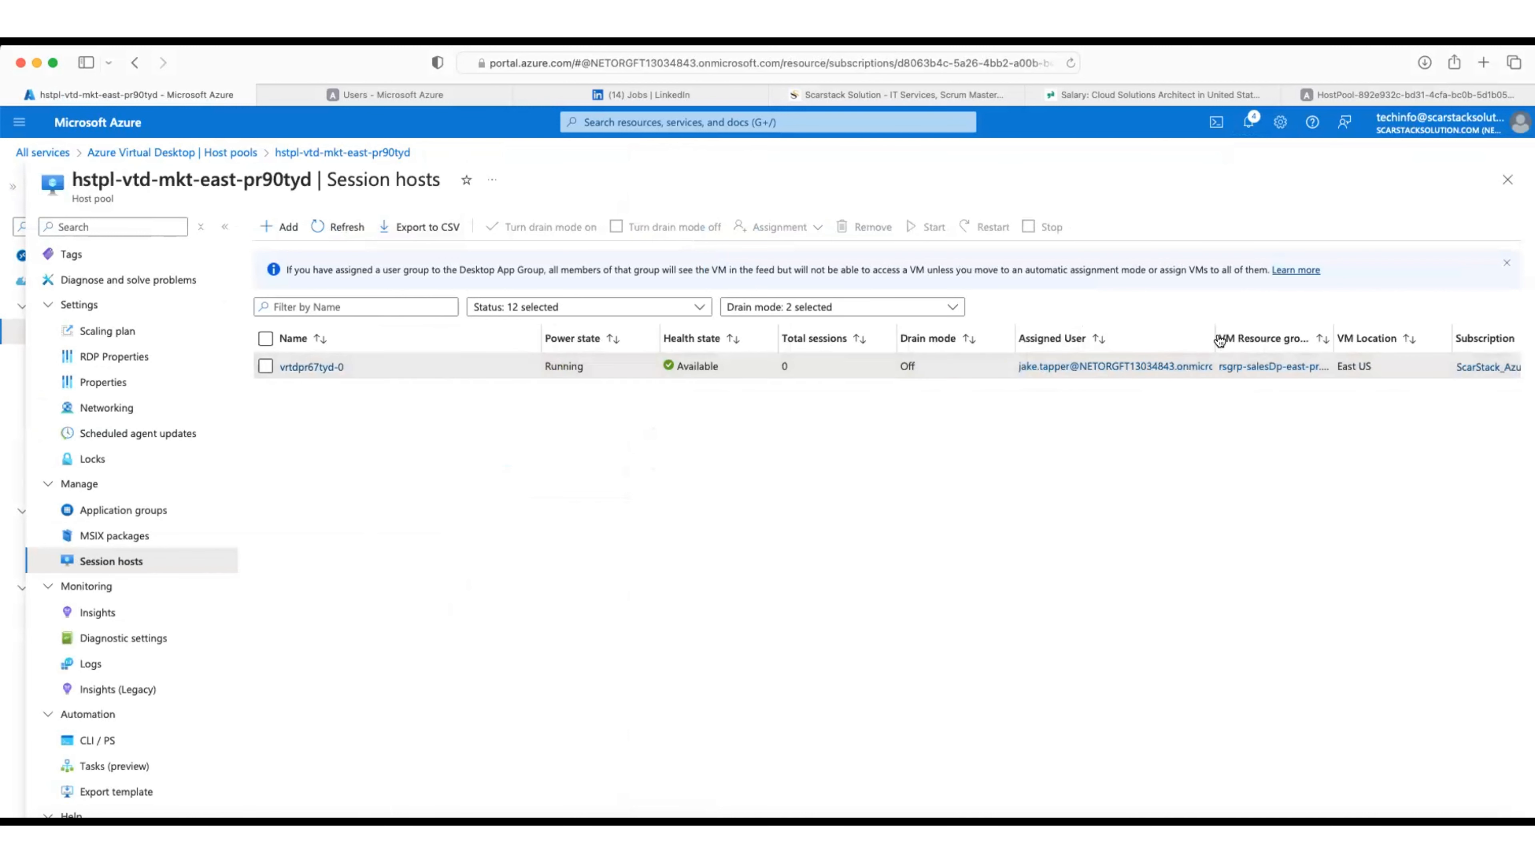
pyautogui.doubleClick(1265, 337)
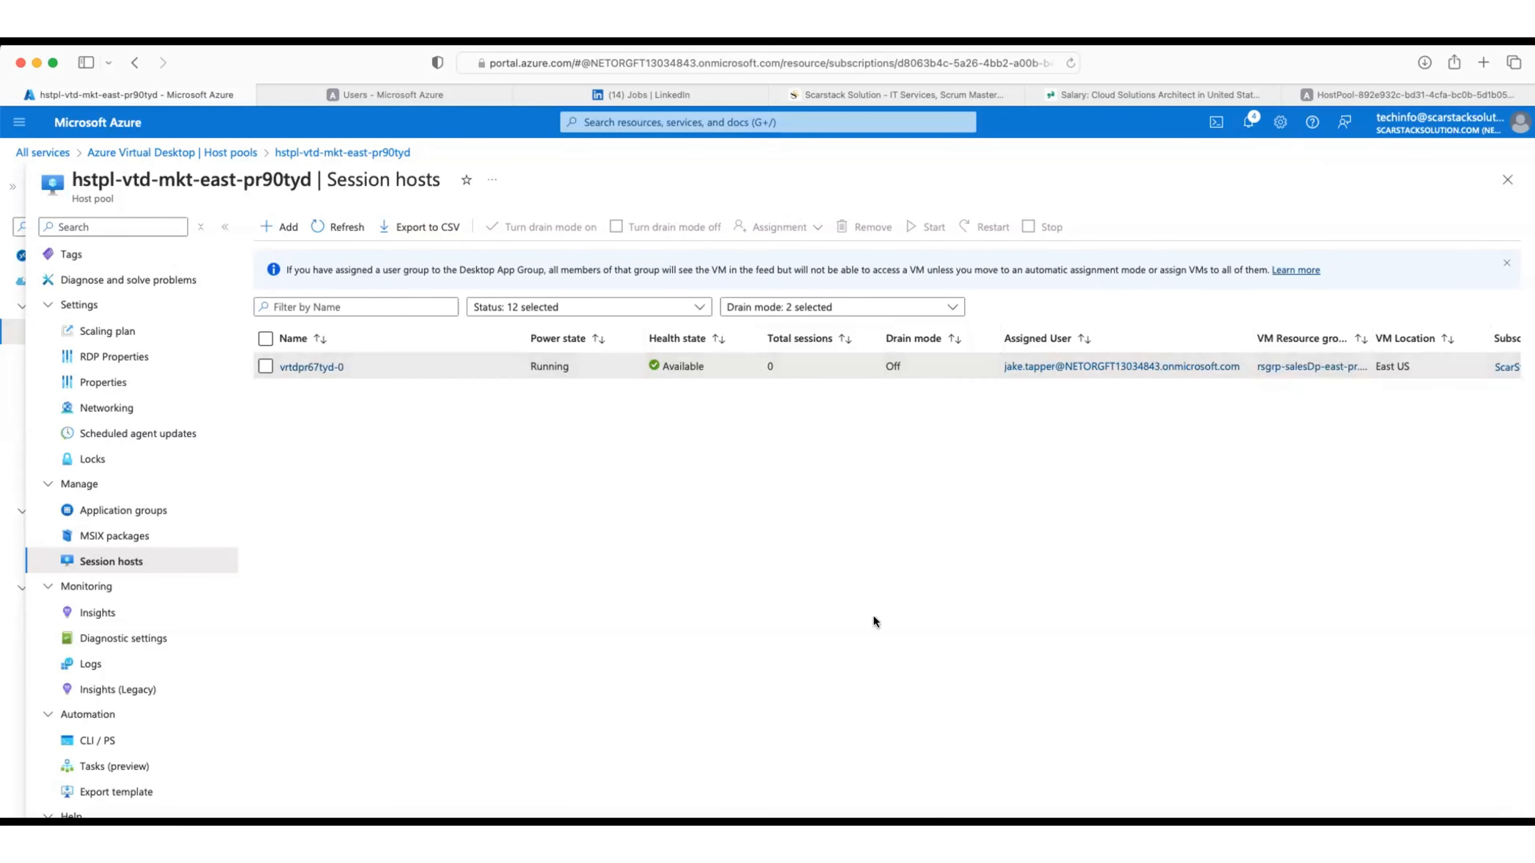
pyautogui.click(716, 844)
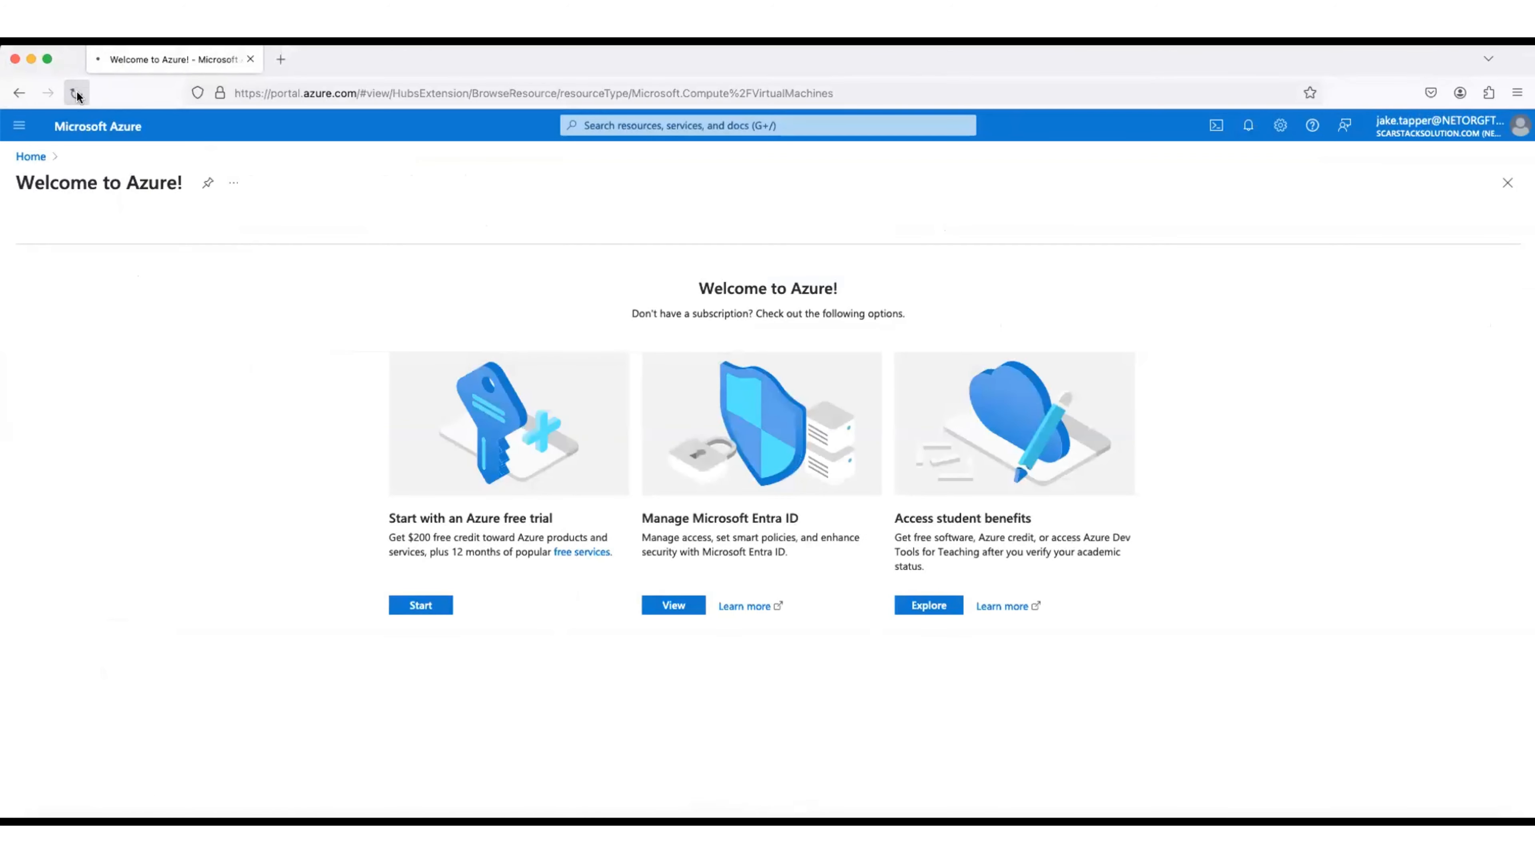
# Step: Reload Virtual machines as the user and view vrtdpr67tyd-0's Overview, showing Running
pyautogui.click(77, 92)
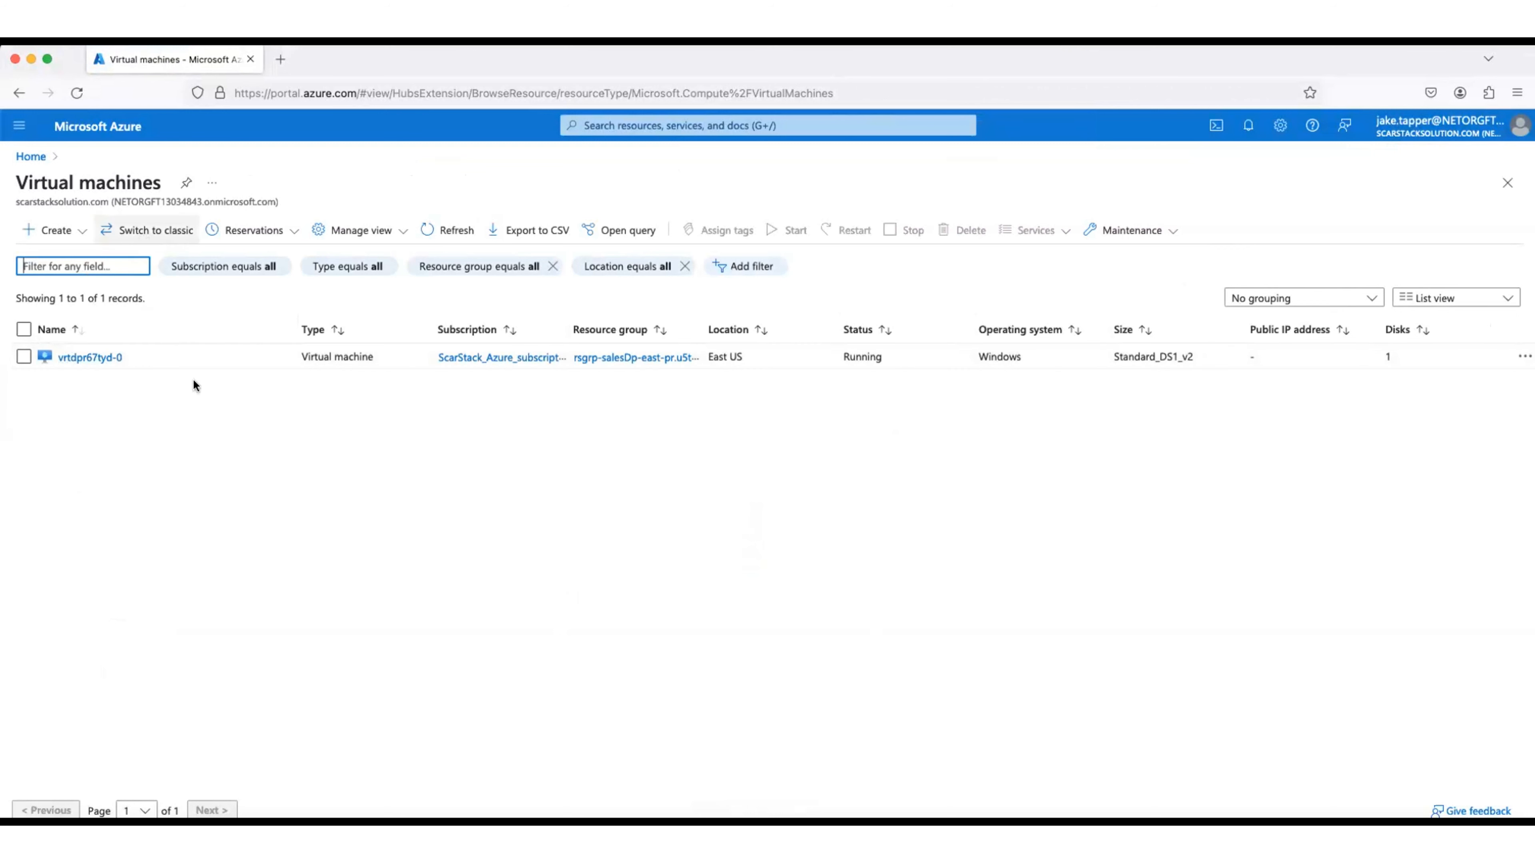
pyautogui.click(88, 354)
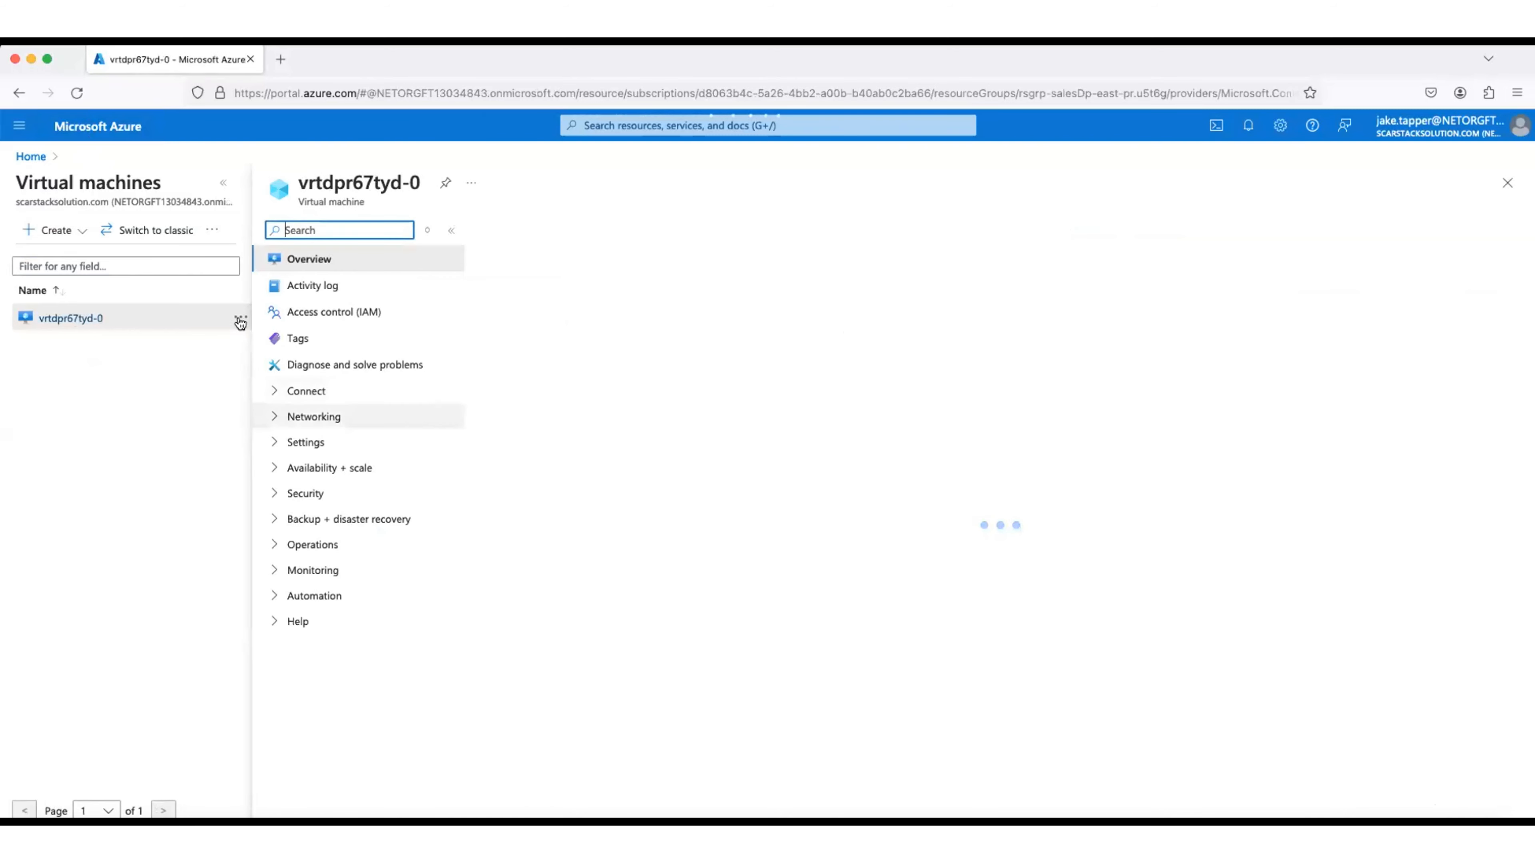
pyautogui.click(223, 189)
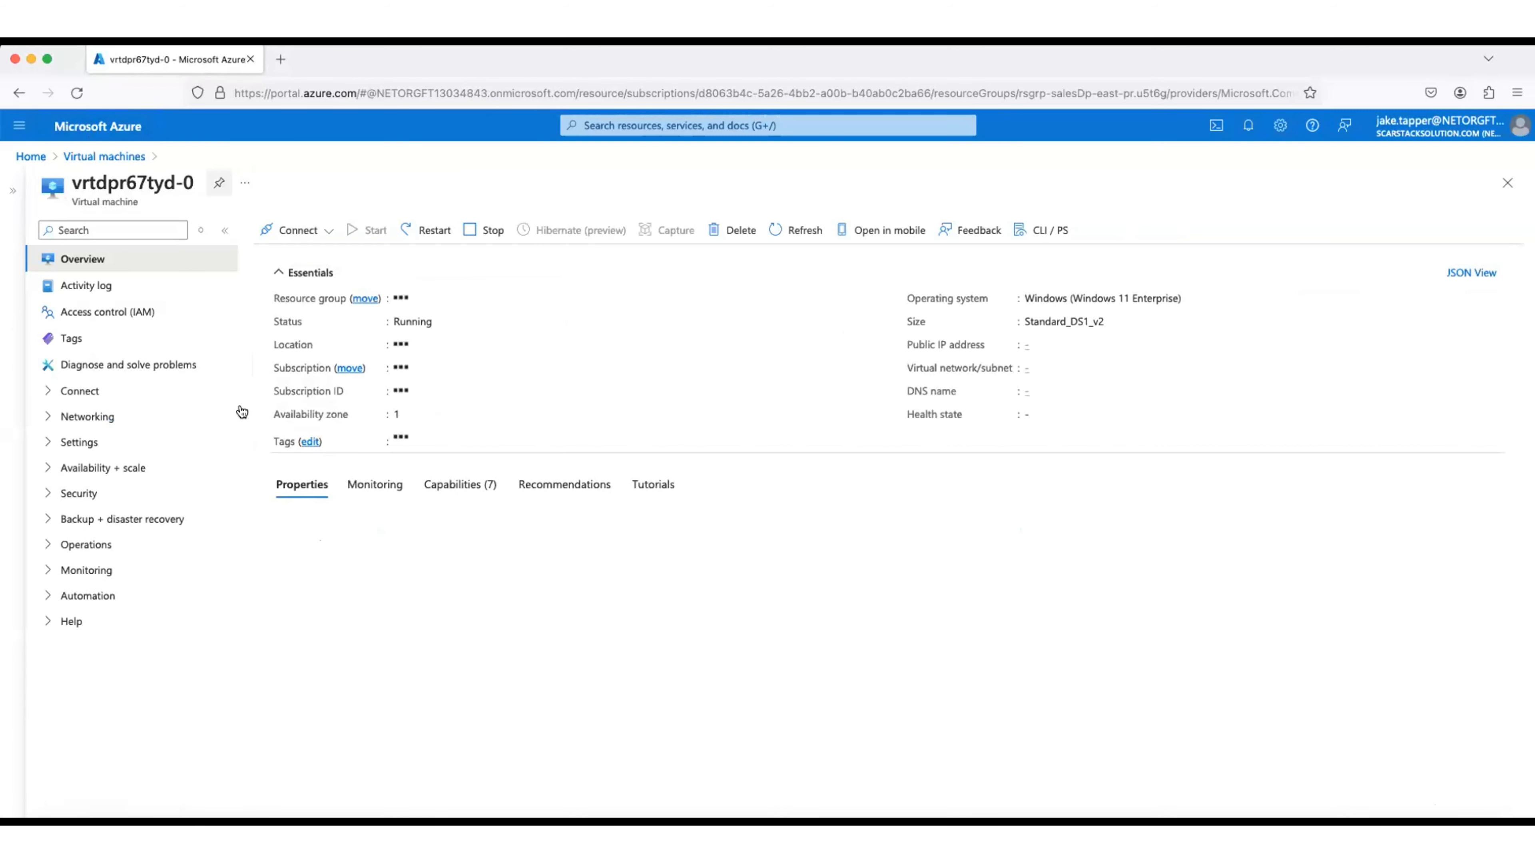
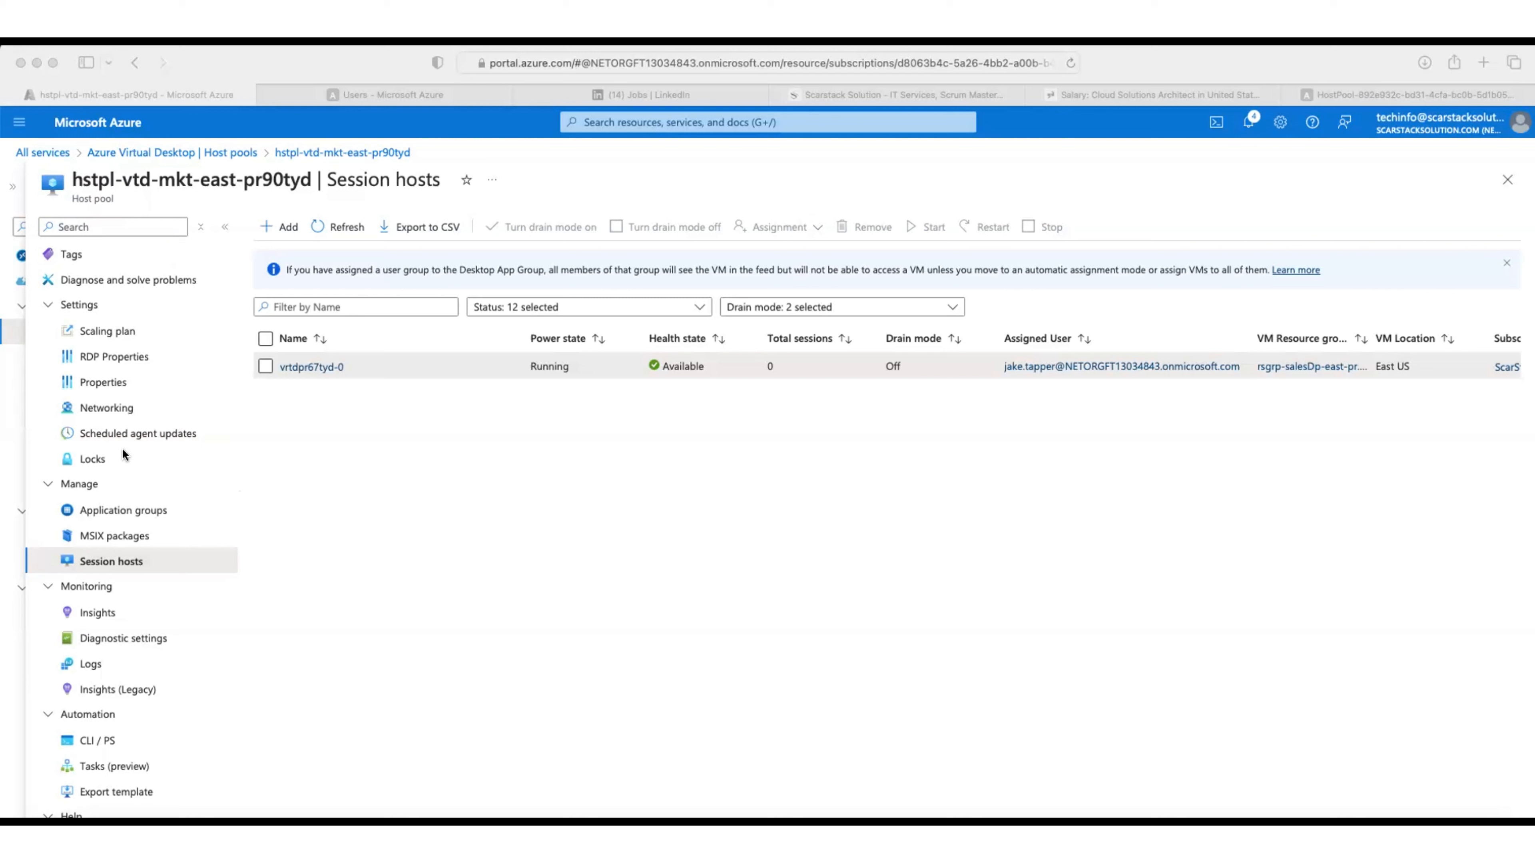
# Step: Open the host pool's RDP Properties page to view its connection information settings
pyautogui.click(117, 356)
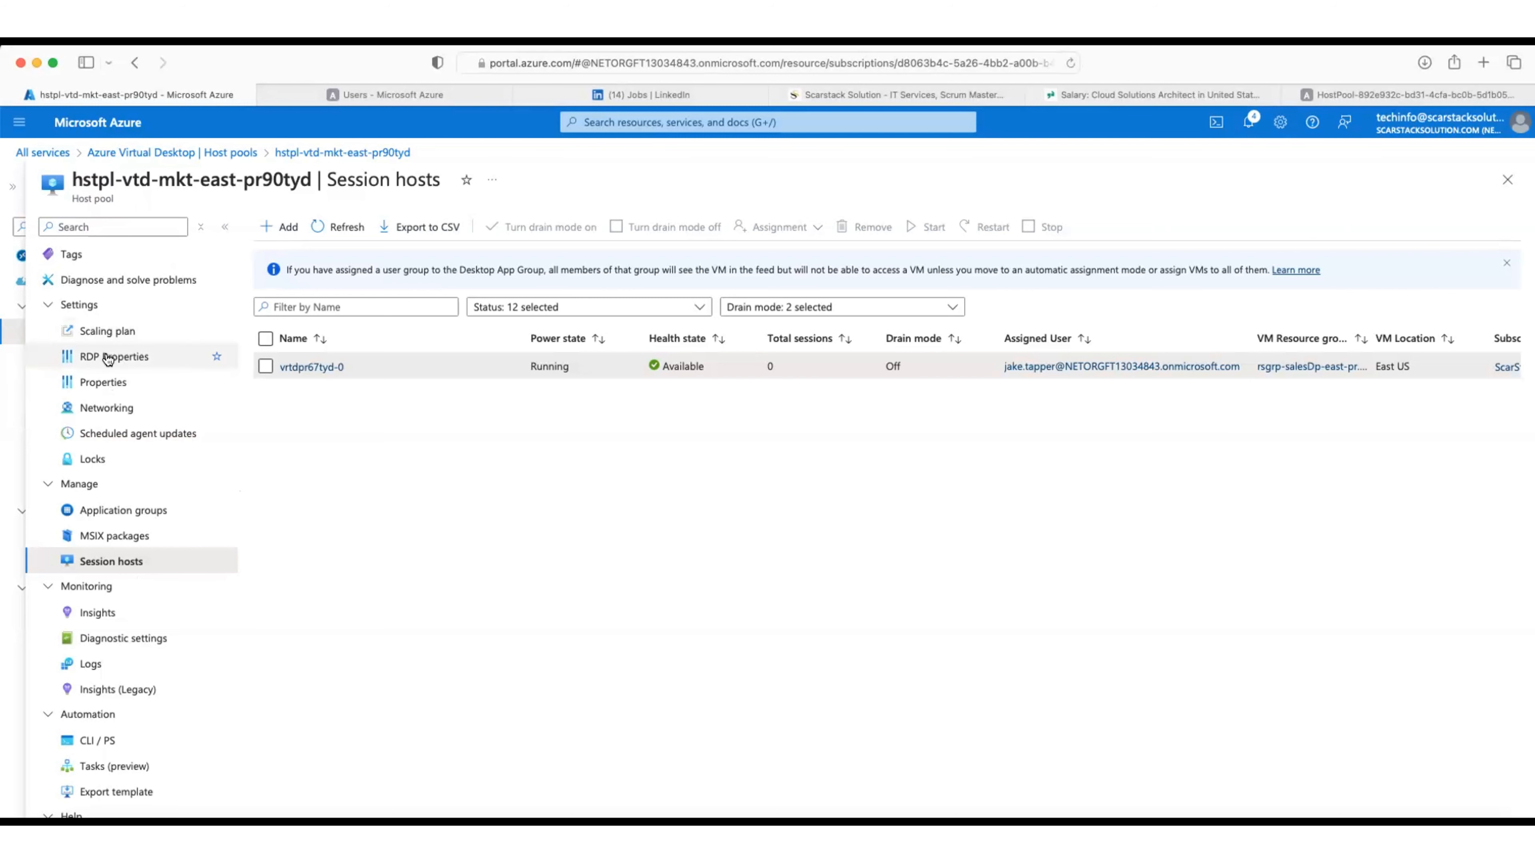
pyautogui.click(108, 358)
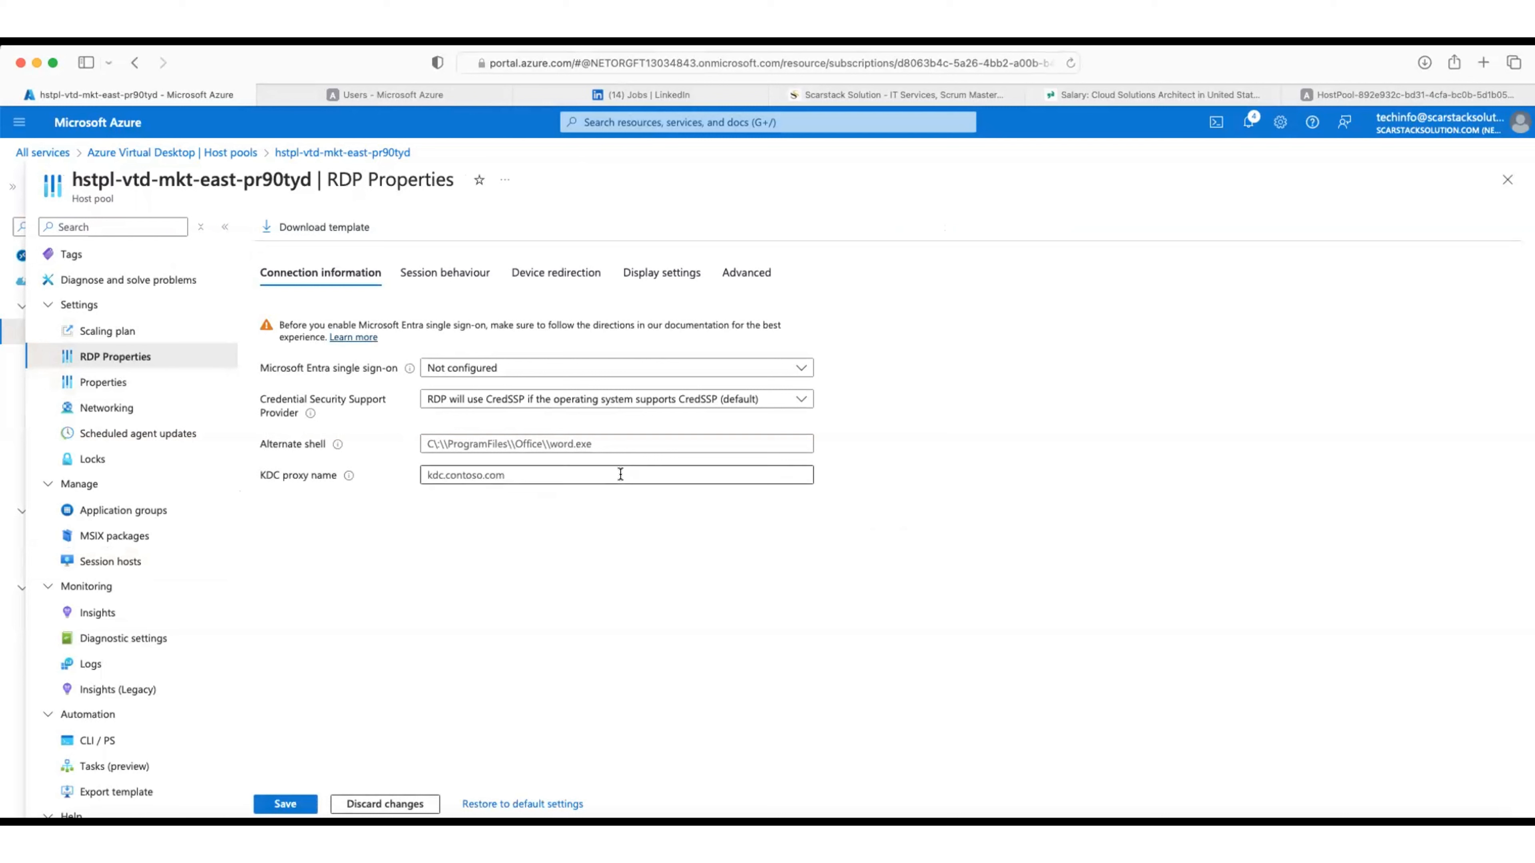
# Step: Append ;targetisaadjoined:i:1 to the advanced RDP properties string and save the host pool
pyautogui.click(736, 273)
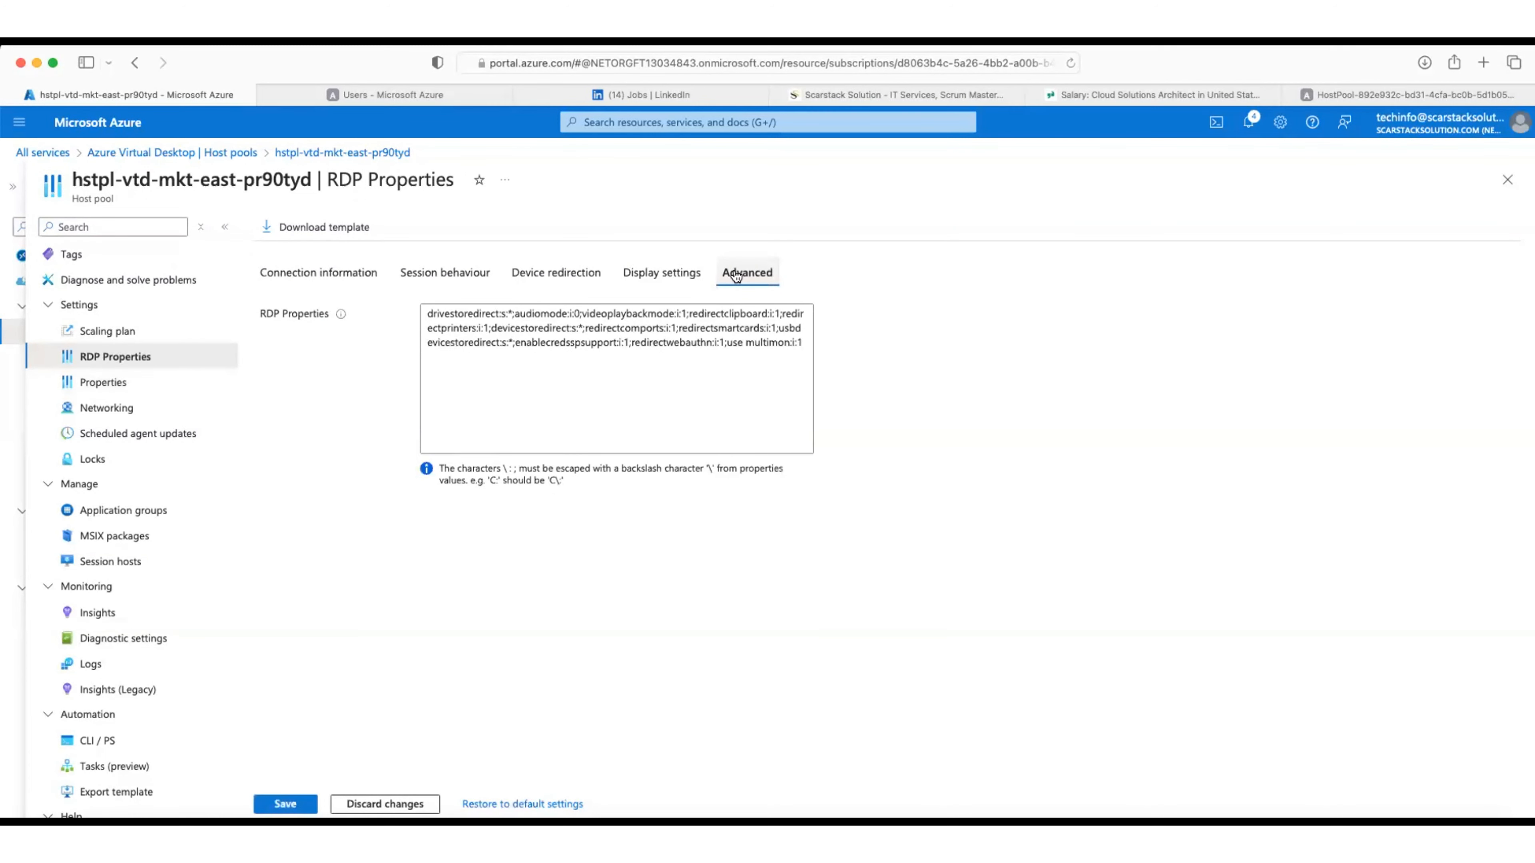
pyautogui.click(807, 344)
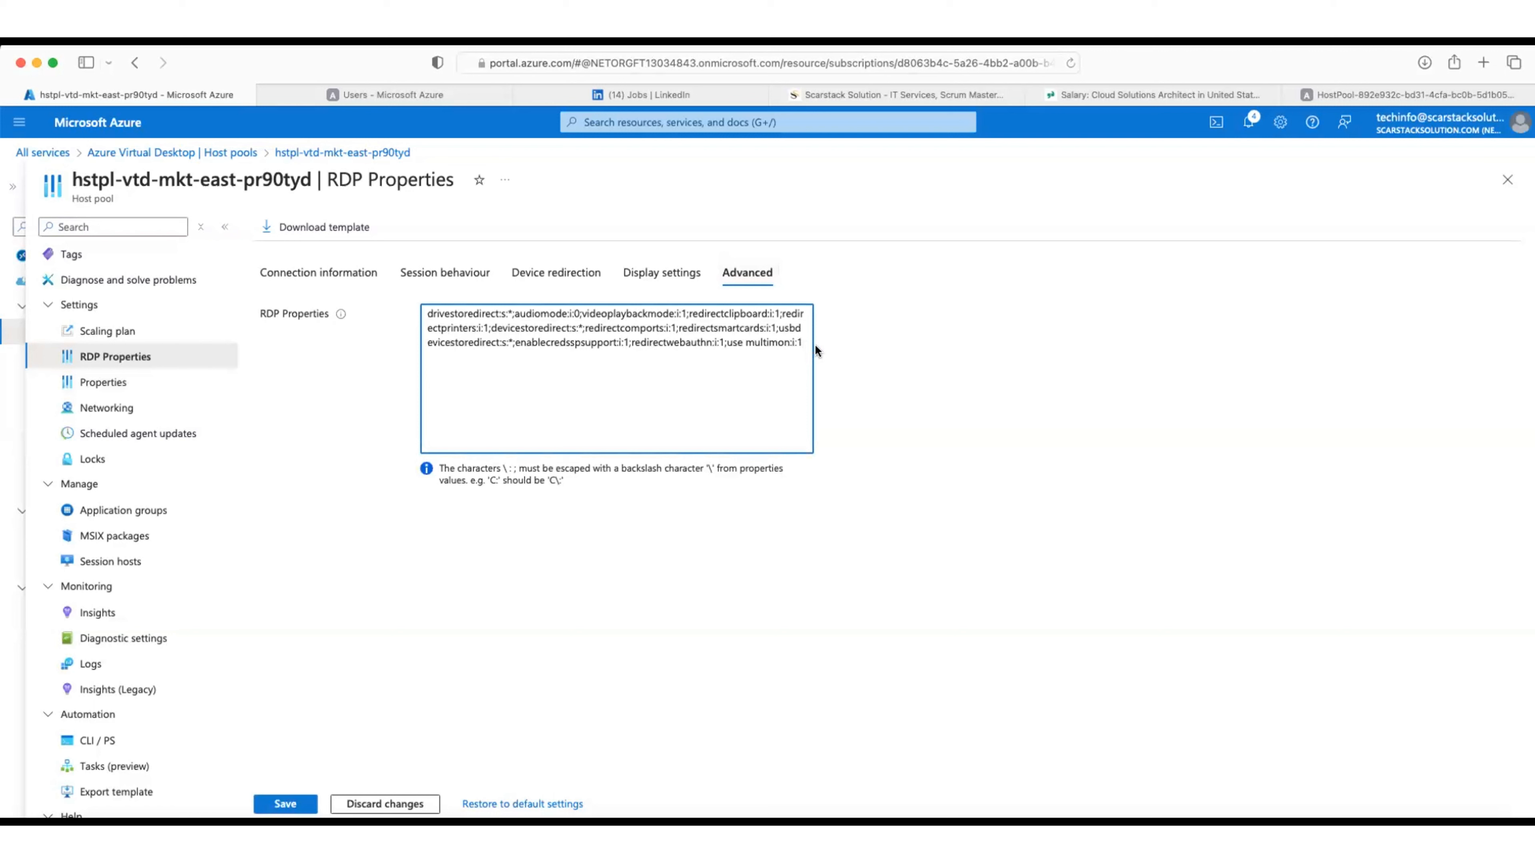
pyautogui.write(';')
pyautogui.write('tar')
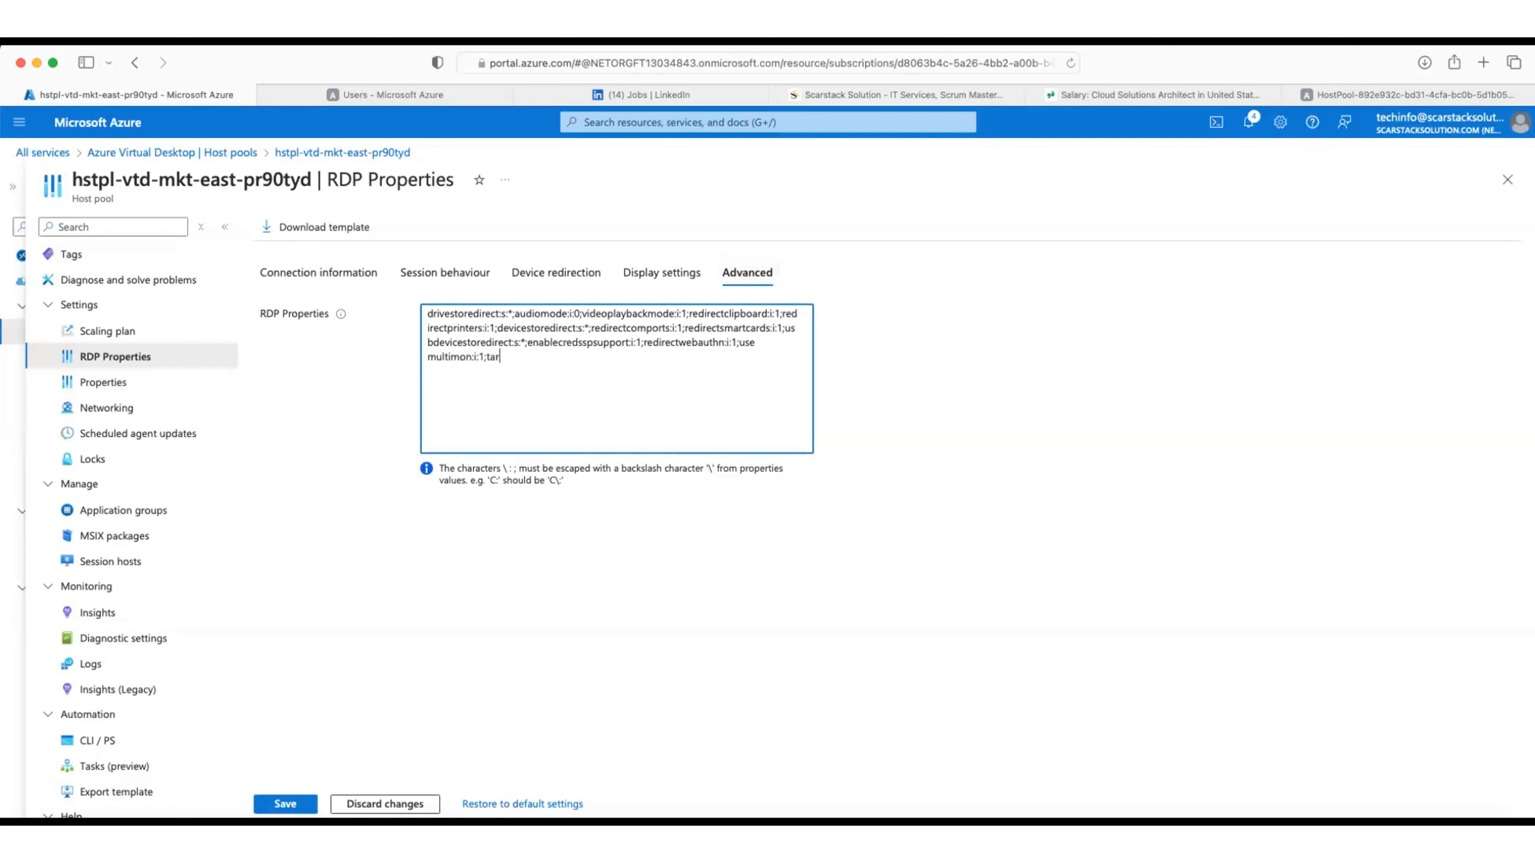
pyautogui.write('getis')
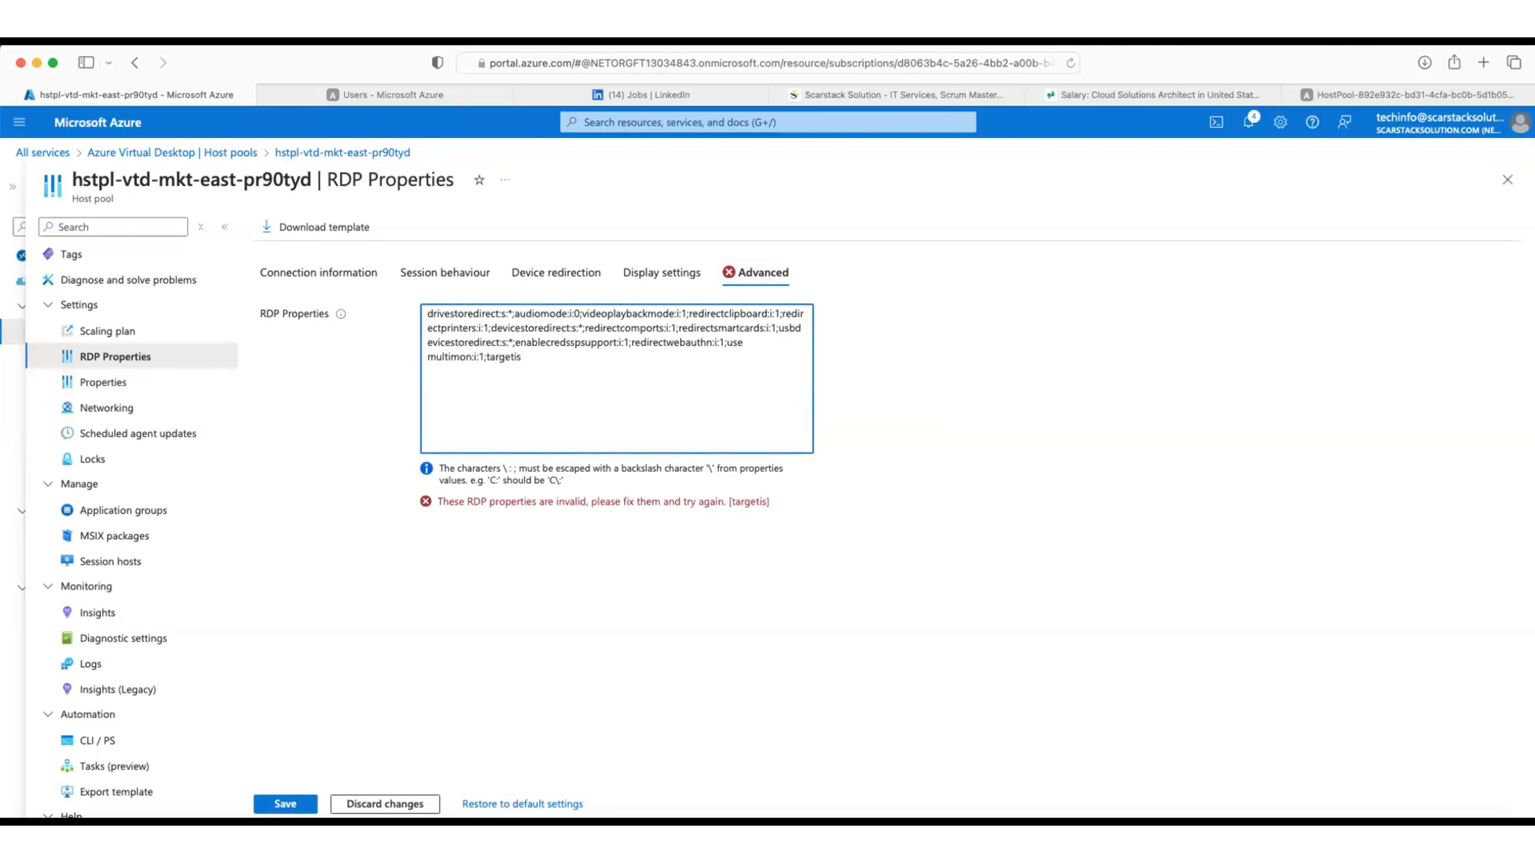
pyautogui.write('aado')
pyautogui.press('BackSpace')
pyautogui.write('joined:i:')
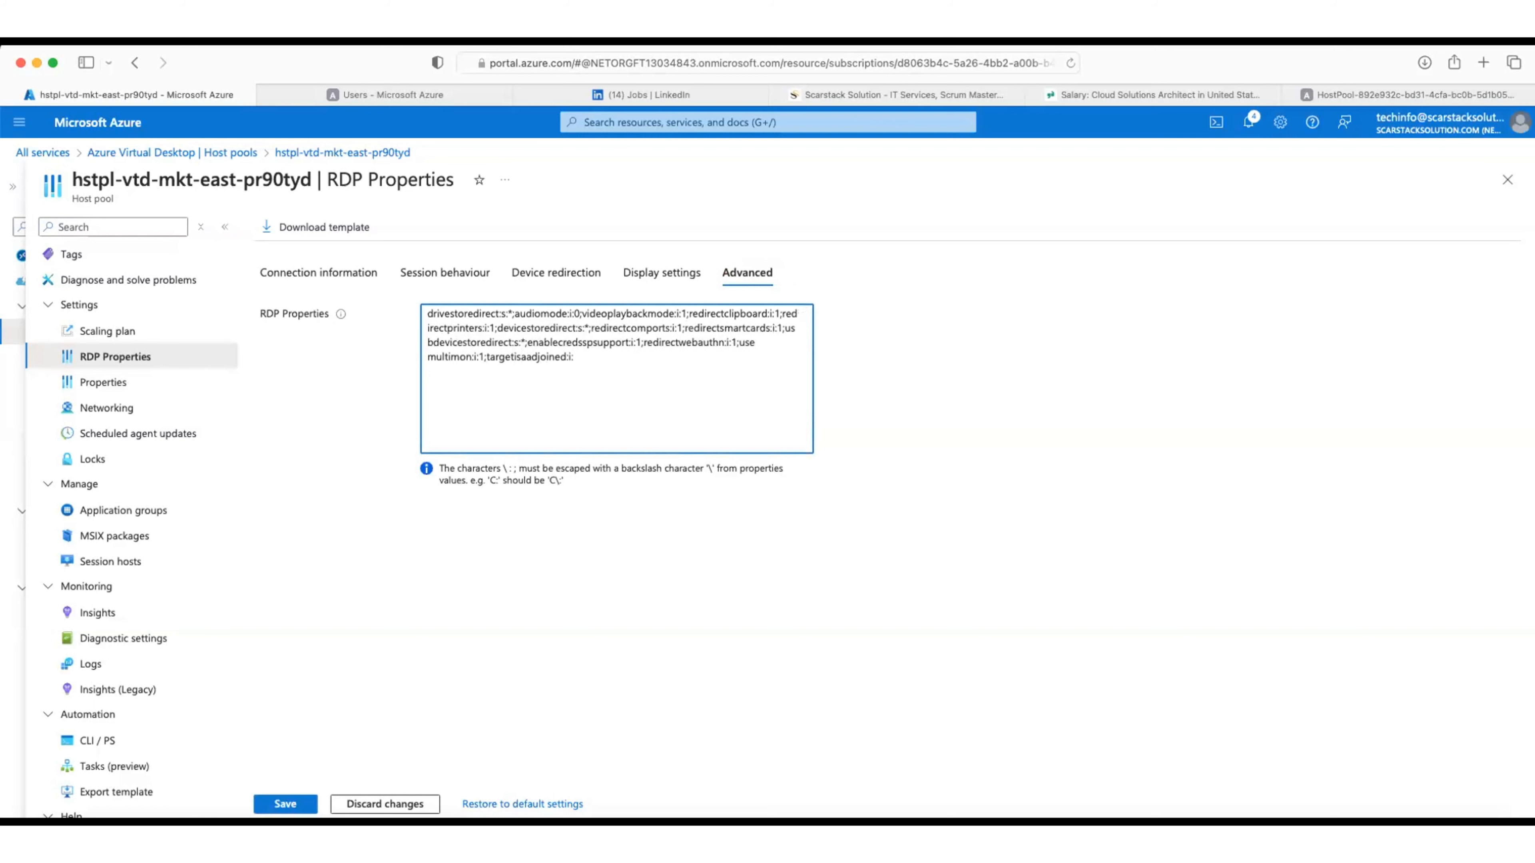
pyautogui.write('1')
pyautogui.moveTo(642, 342); pyautogui.dragTo(735, 338)
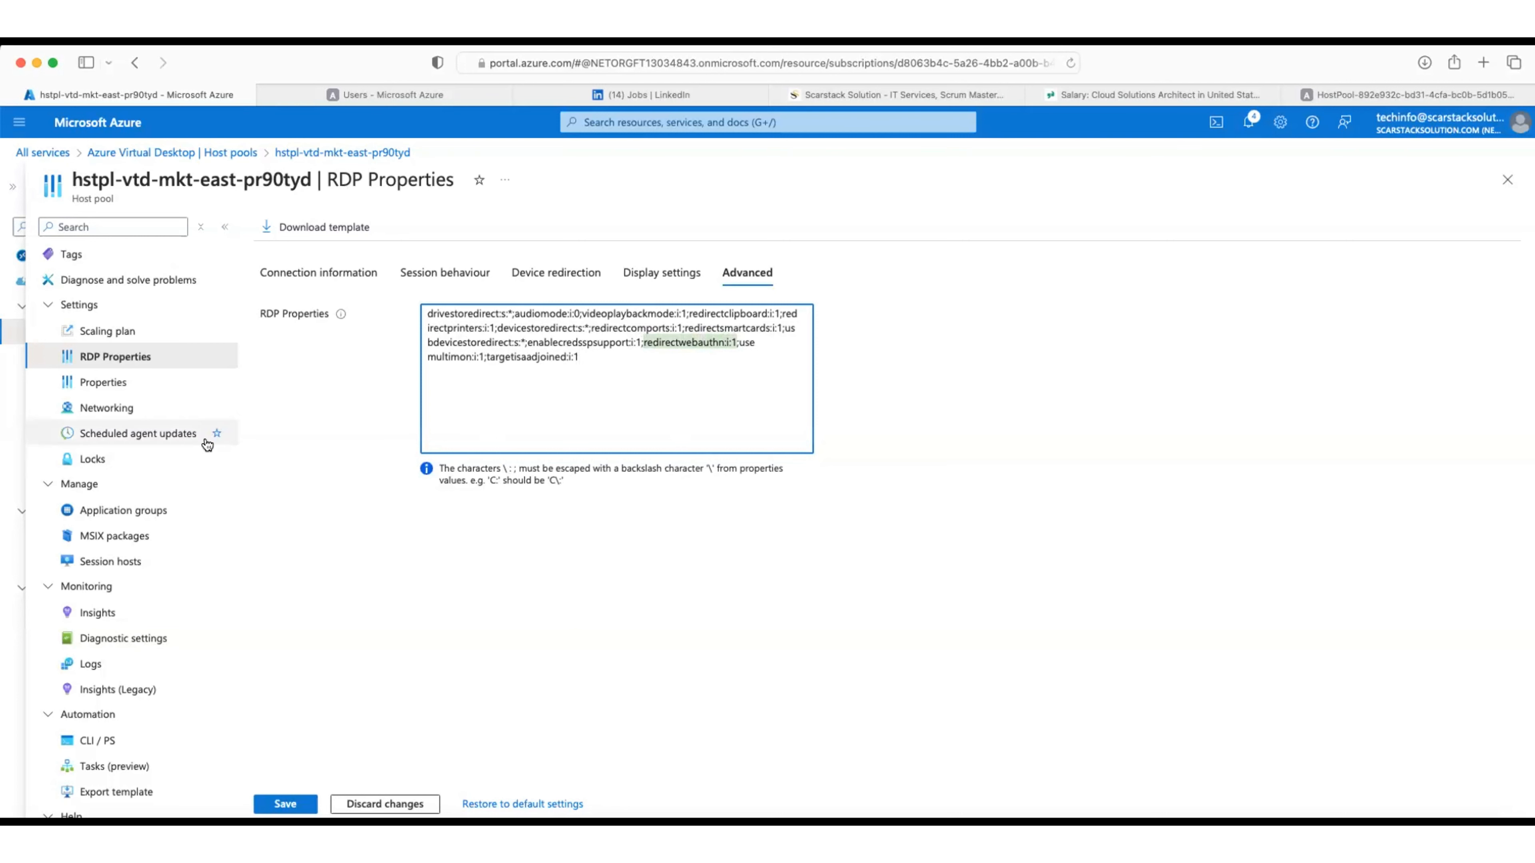
pyautogui.click(286, 804)
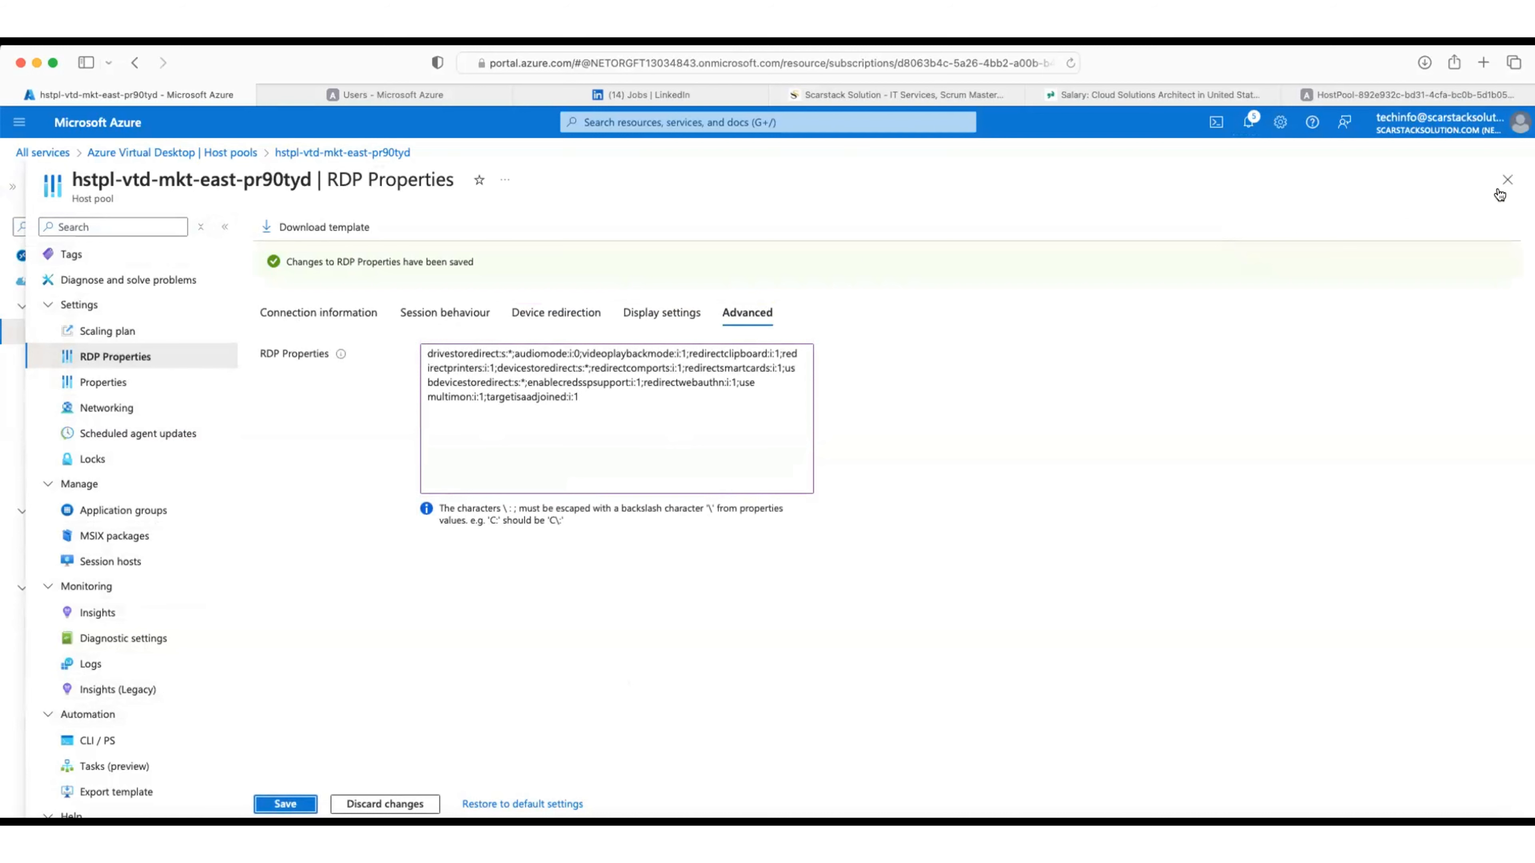
# Step: From workspace wkspc-vrtd-salesDp-east-prod-56rtx's application groups, open hstpl-vtd-mkt-east-pr90tyd-DAG
pyautogui.click(1507, 180)
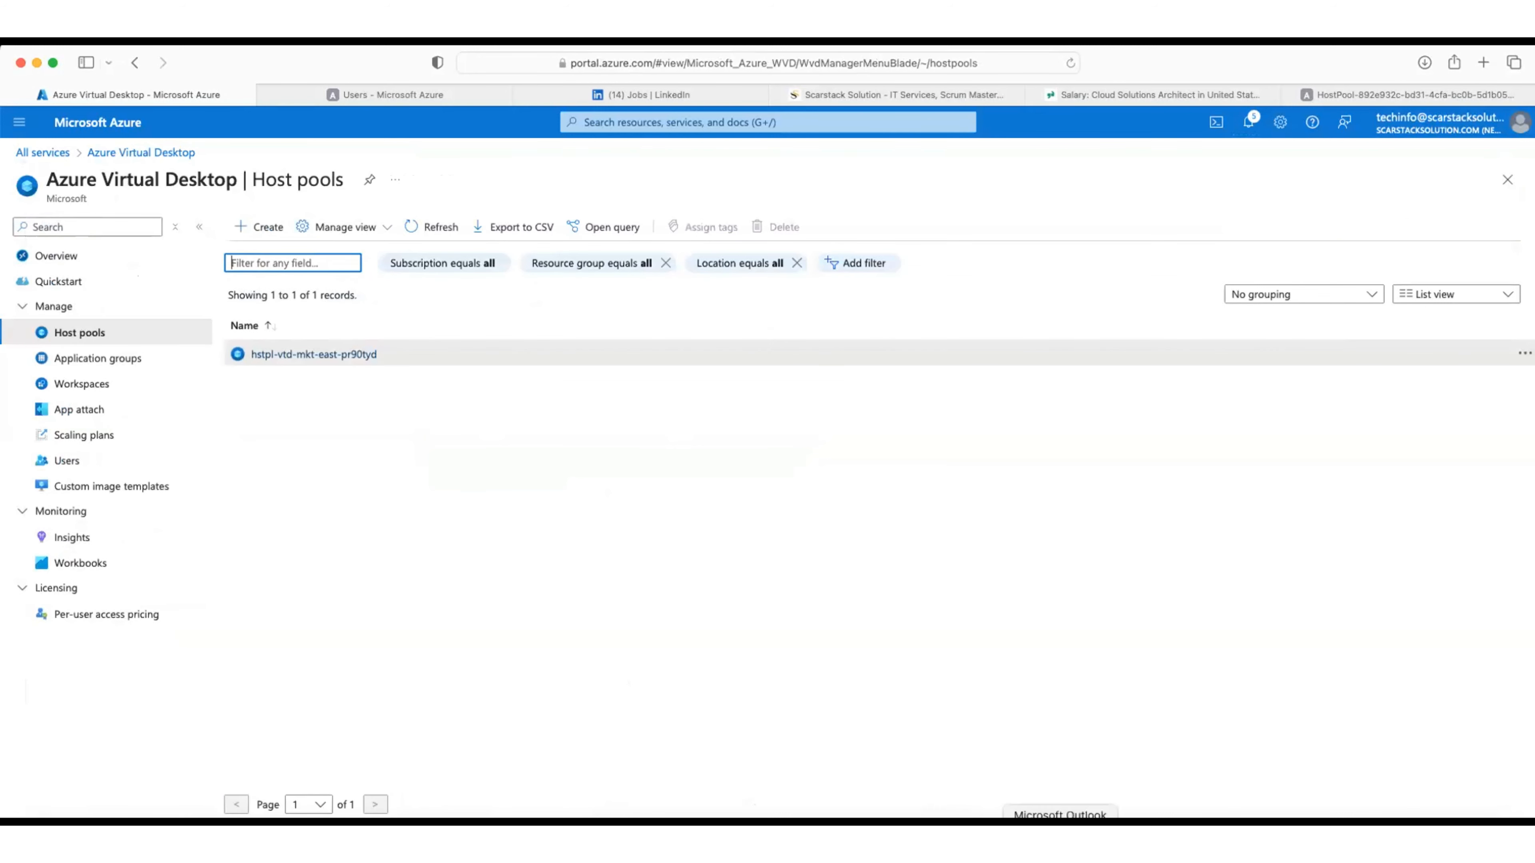
pyautogui.click(77, 385)
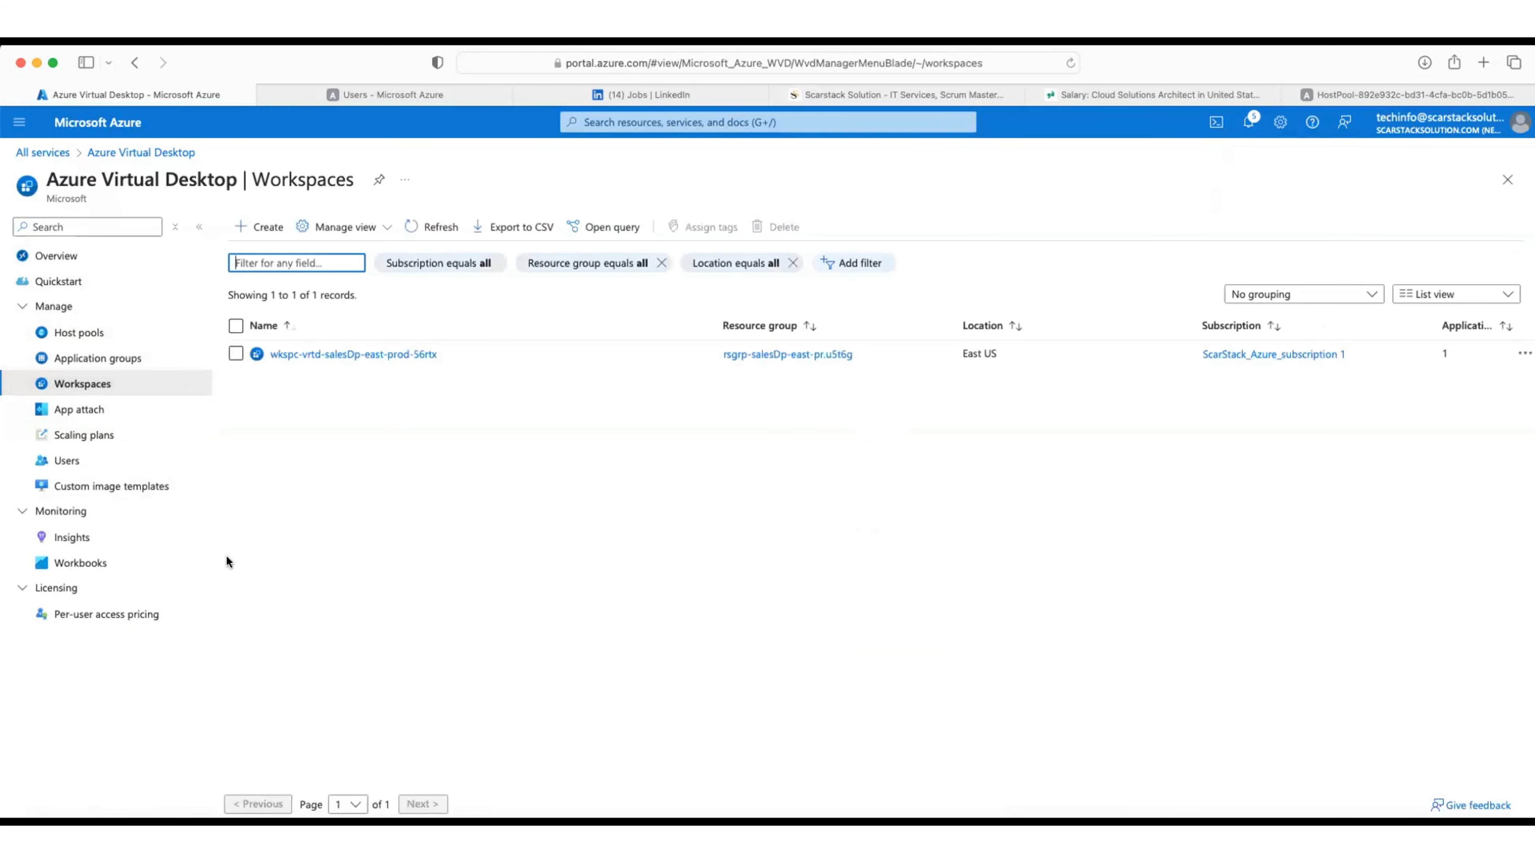
pyautogui.click(334, 355)
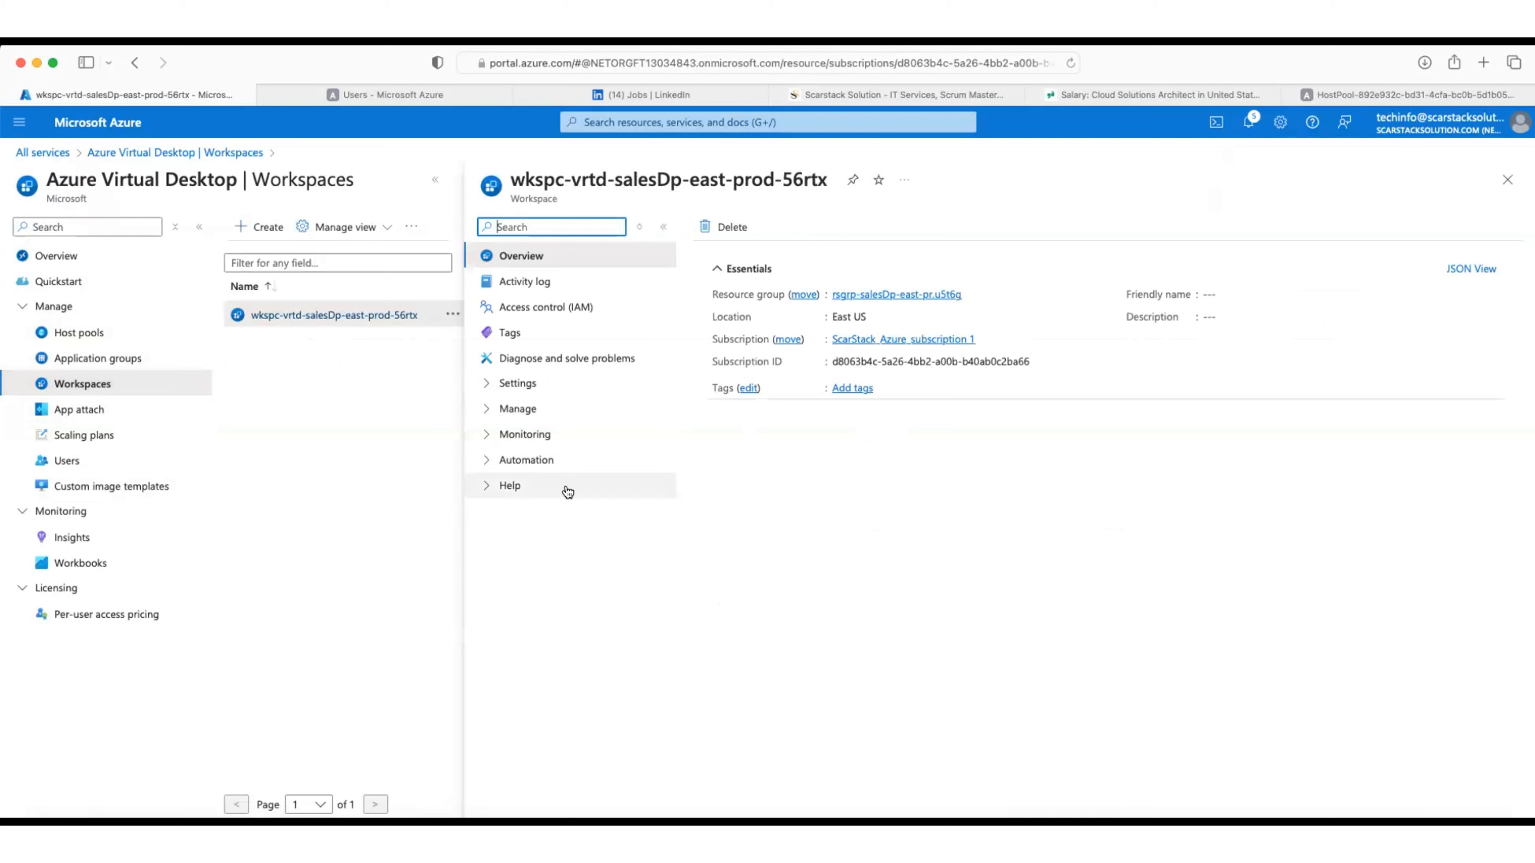
pyautogui.click(638, 228)
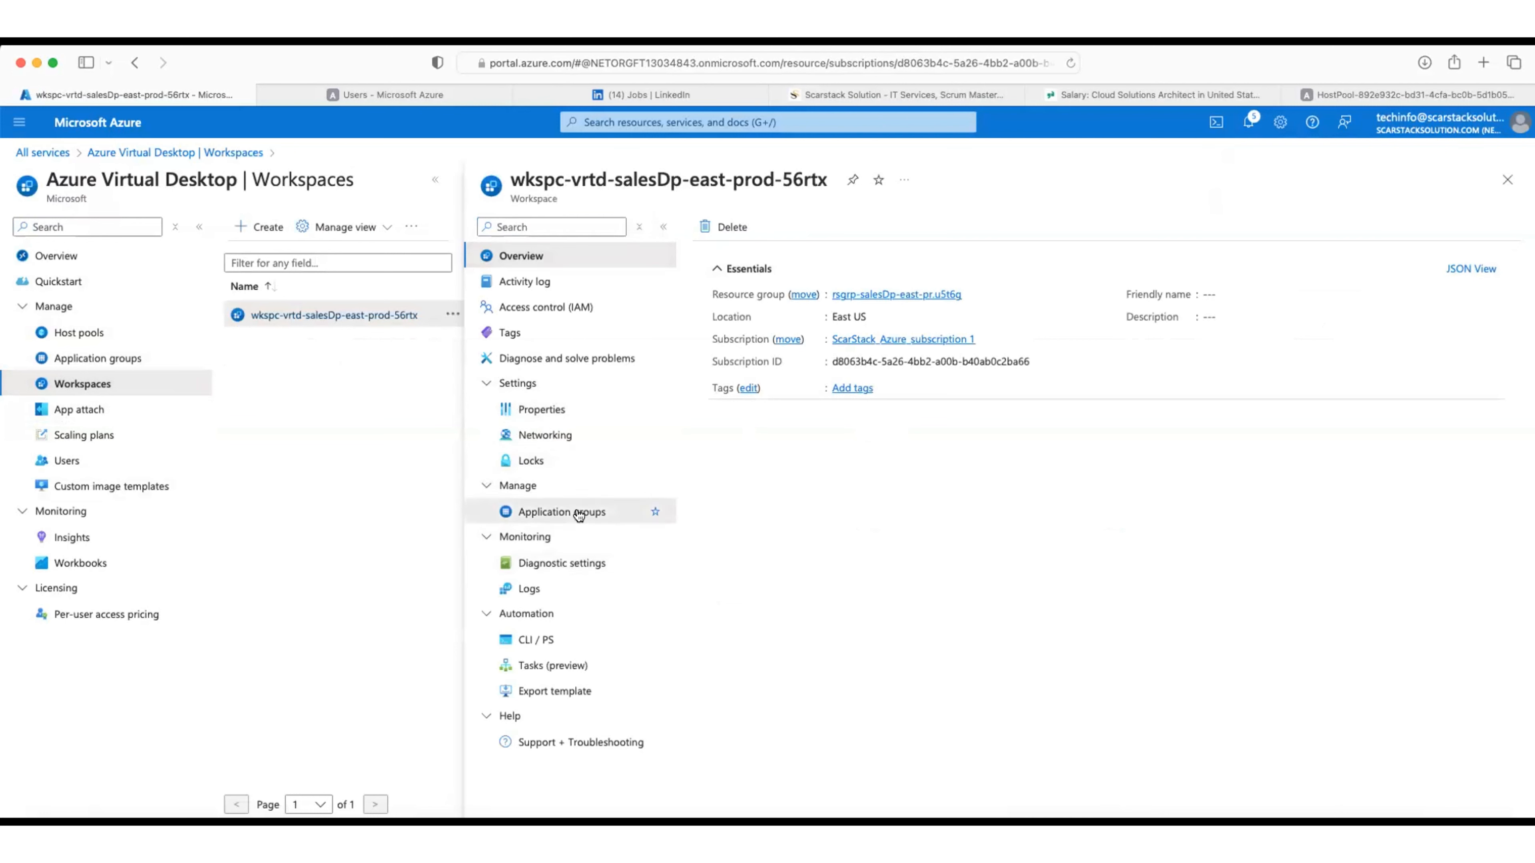
pyautogui.click(592, 521)
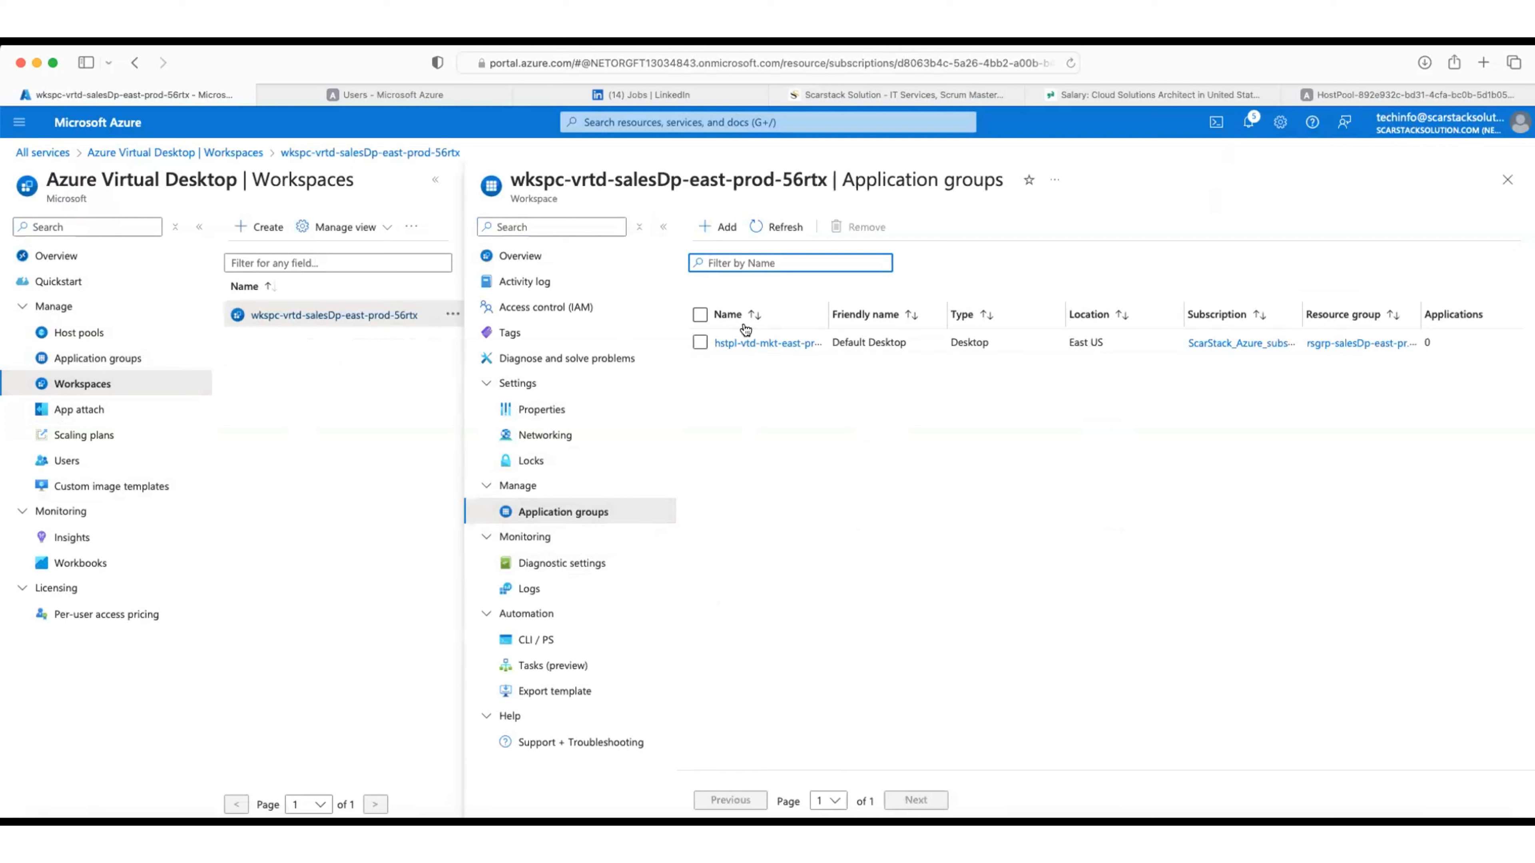
pyautogui.moveTo(835, 311); pyautogui.dragTo(890, 311)
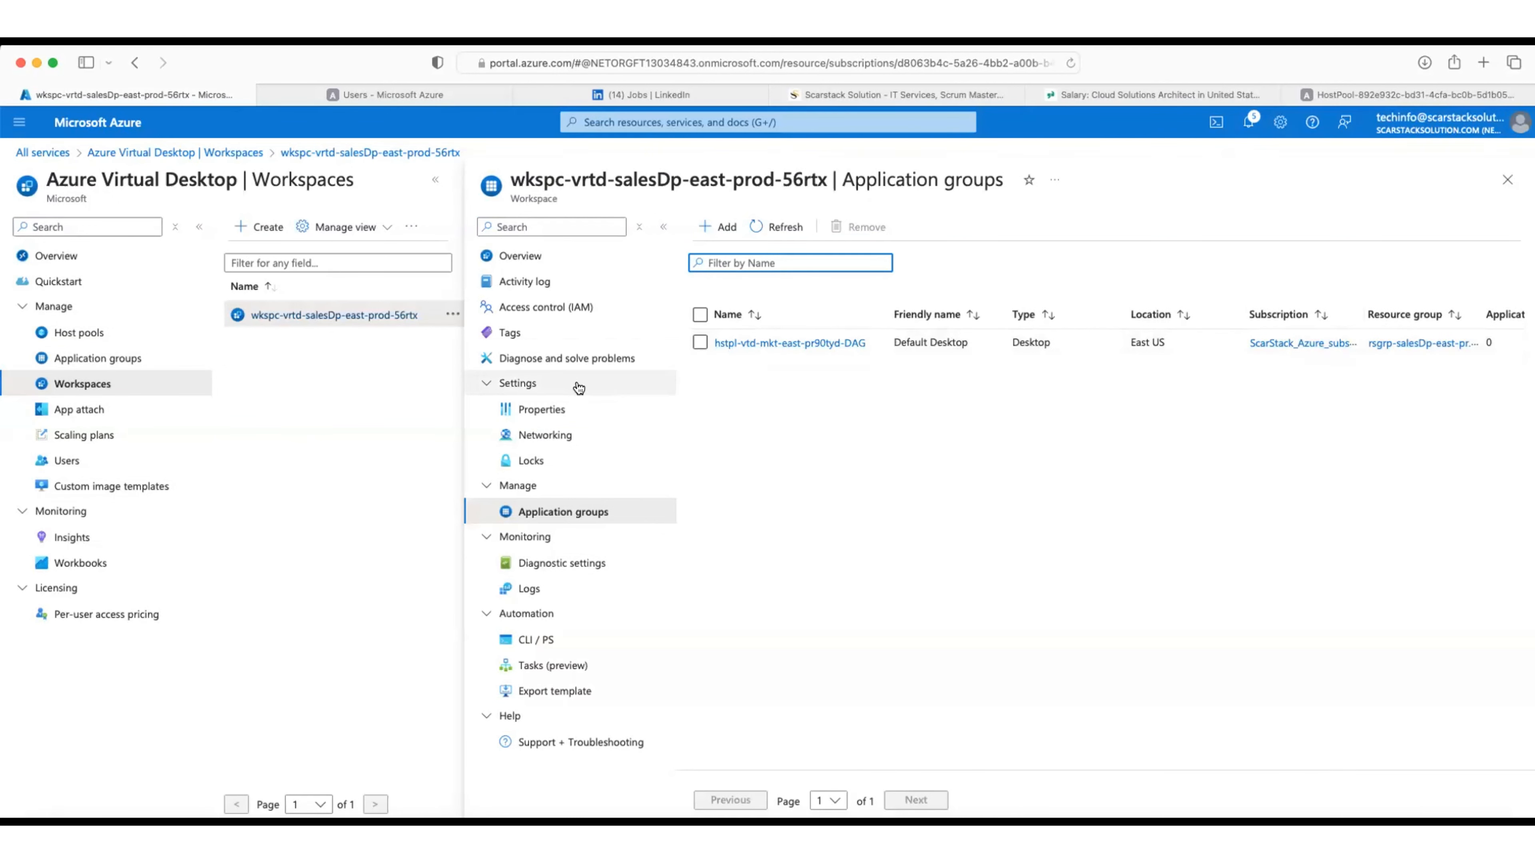
pyautogui.click(777, 345)
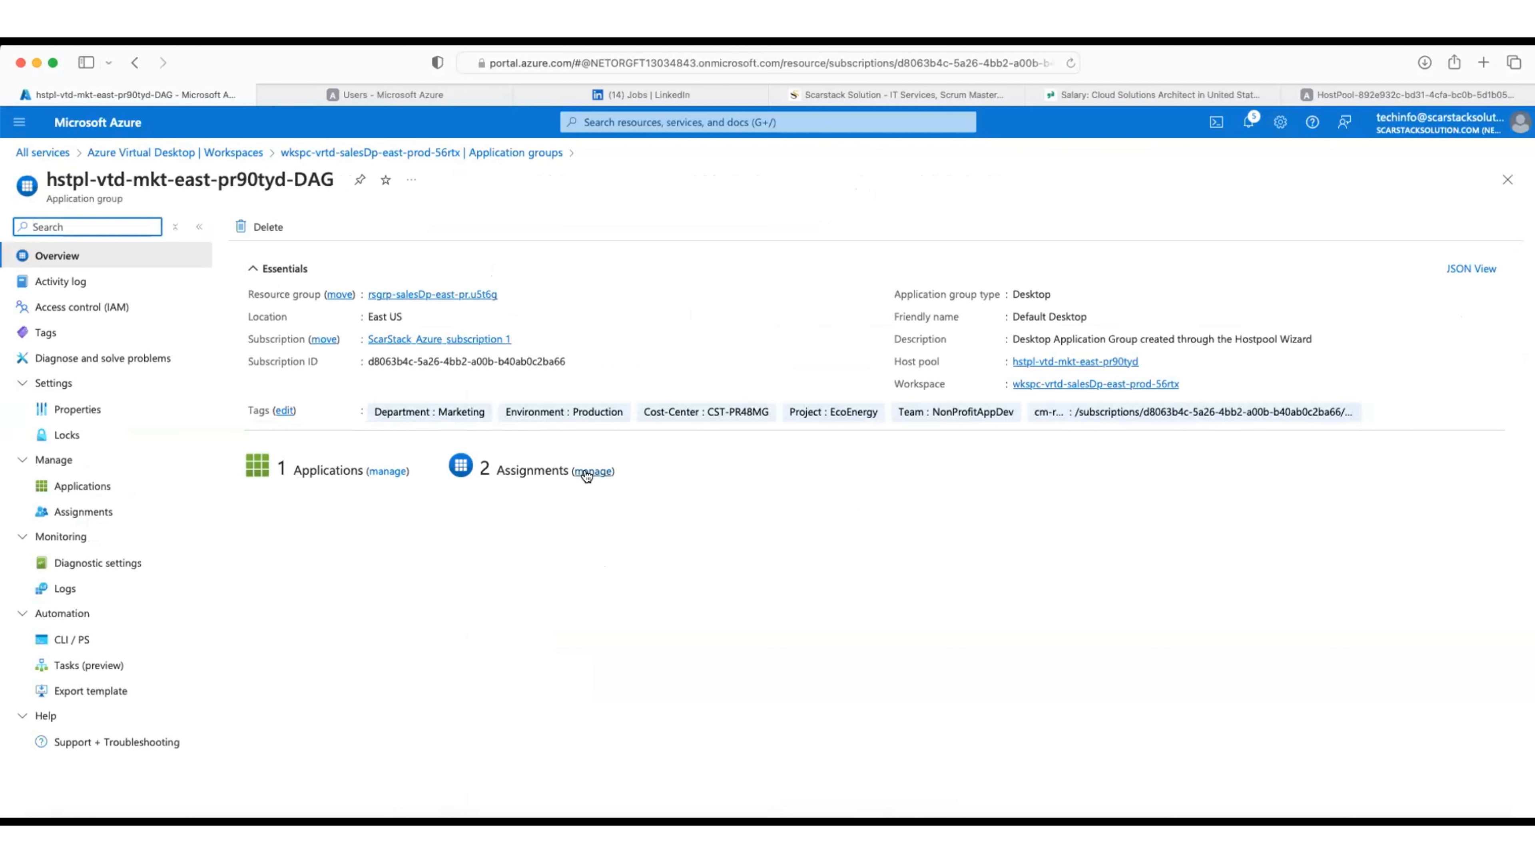
# Step: Open the Applications list of the hstpl-vtd-mkt-east-pr90tyd-DAG application group
pyautogui.click(385, 471)
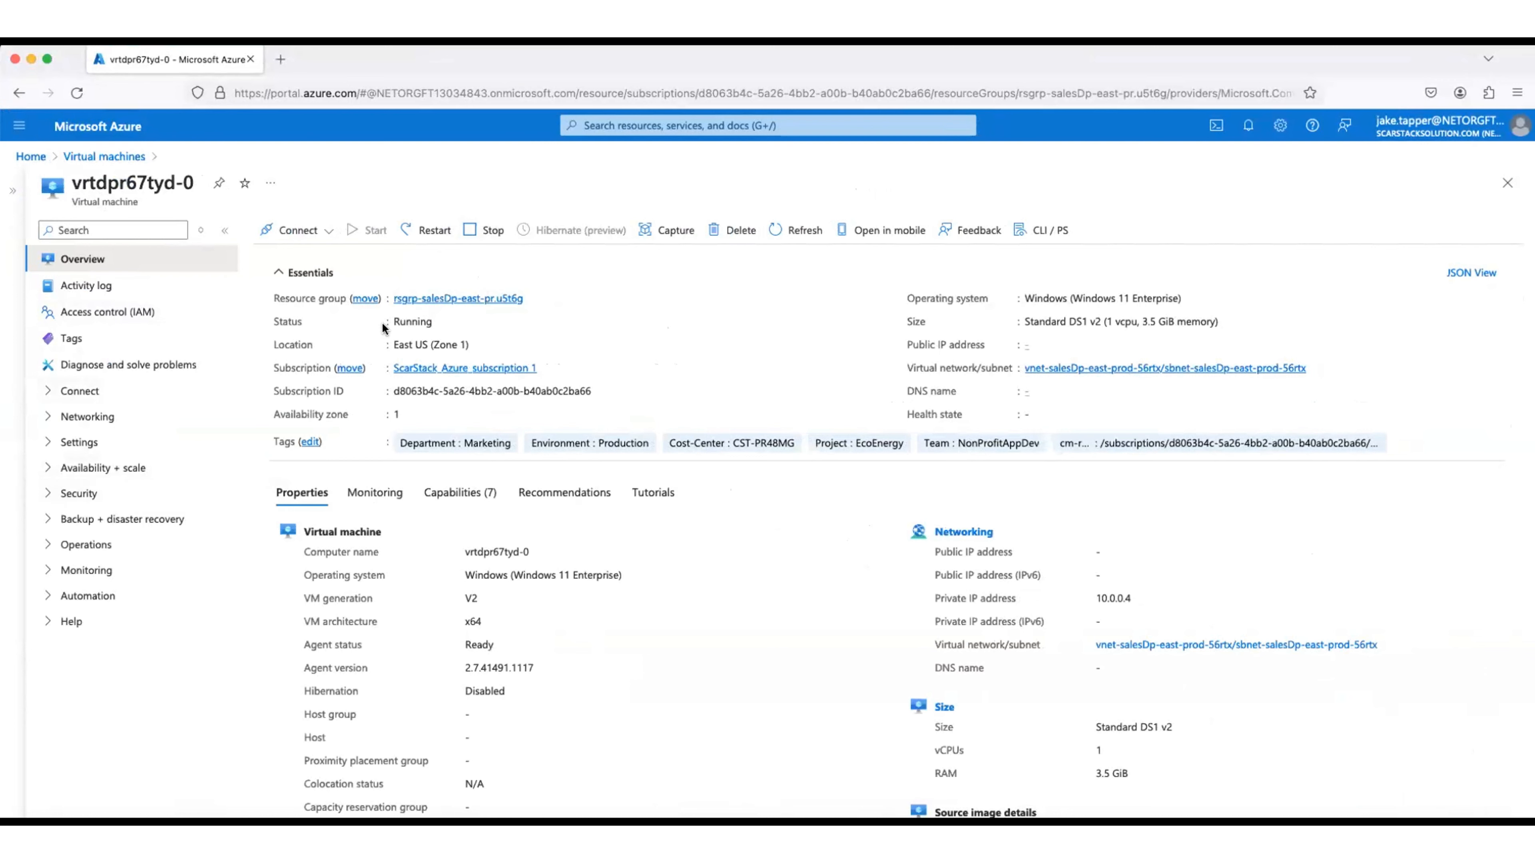
# Step: Go to aka.ms/AVDWeb in a new Firefox tab to load the Remote Desktop Web Client
pyautogui.click(276, 60)
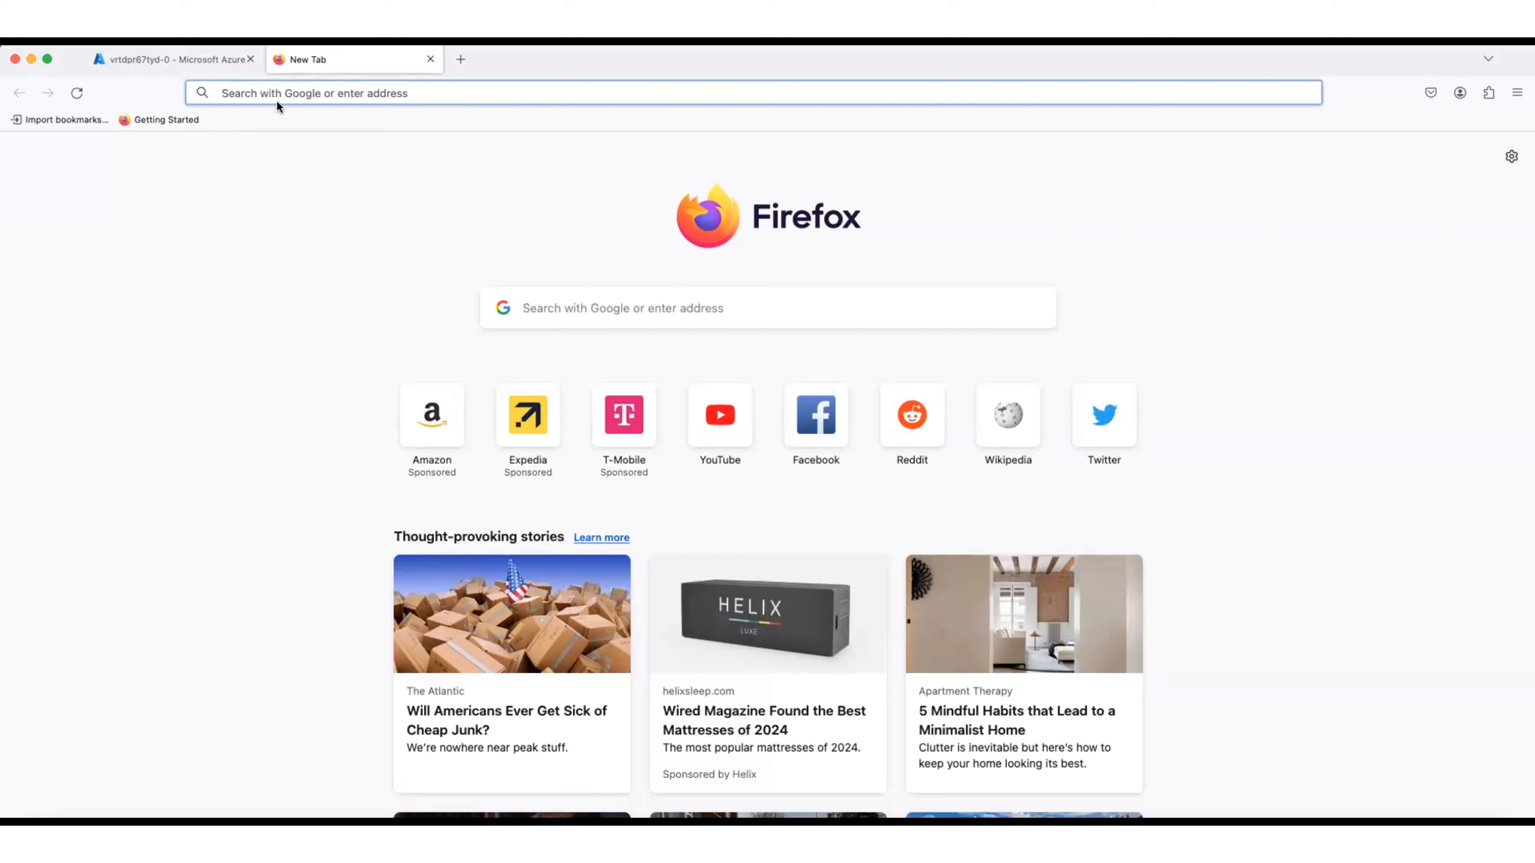
pyautogui.write('Aka')
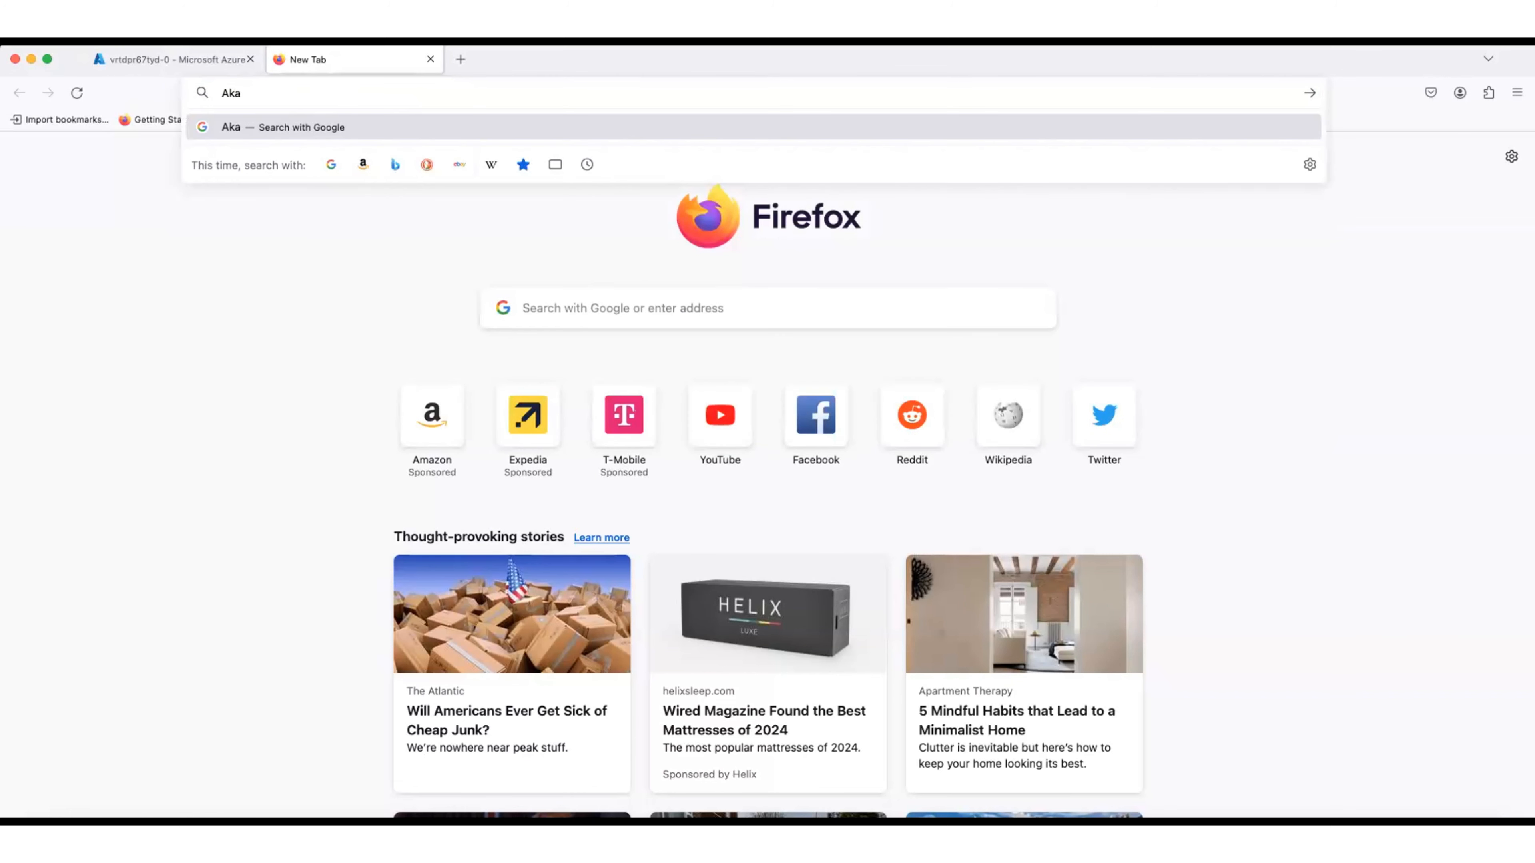
pyautogui.write('.ms/A')
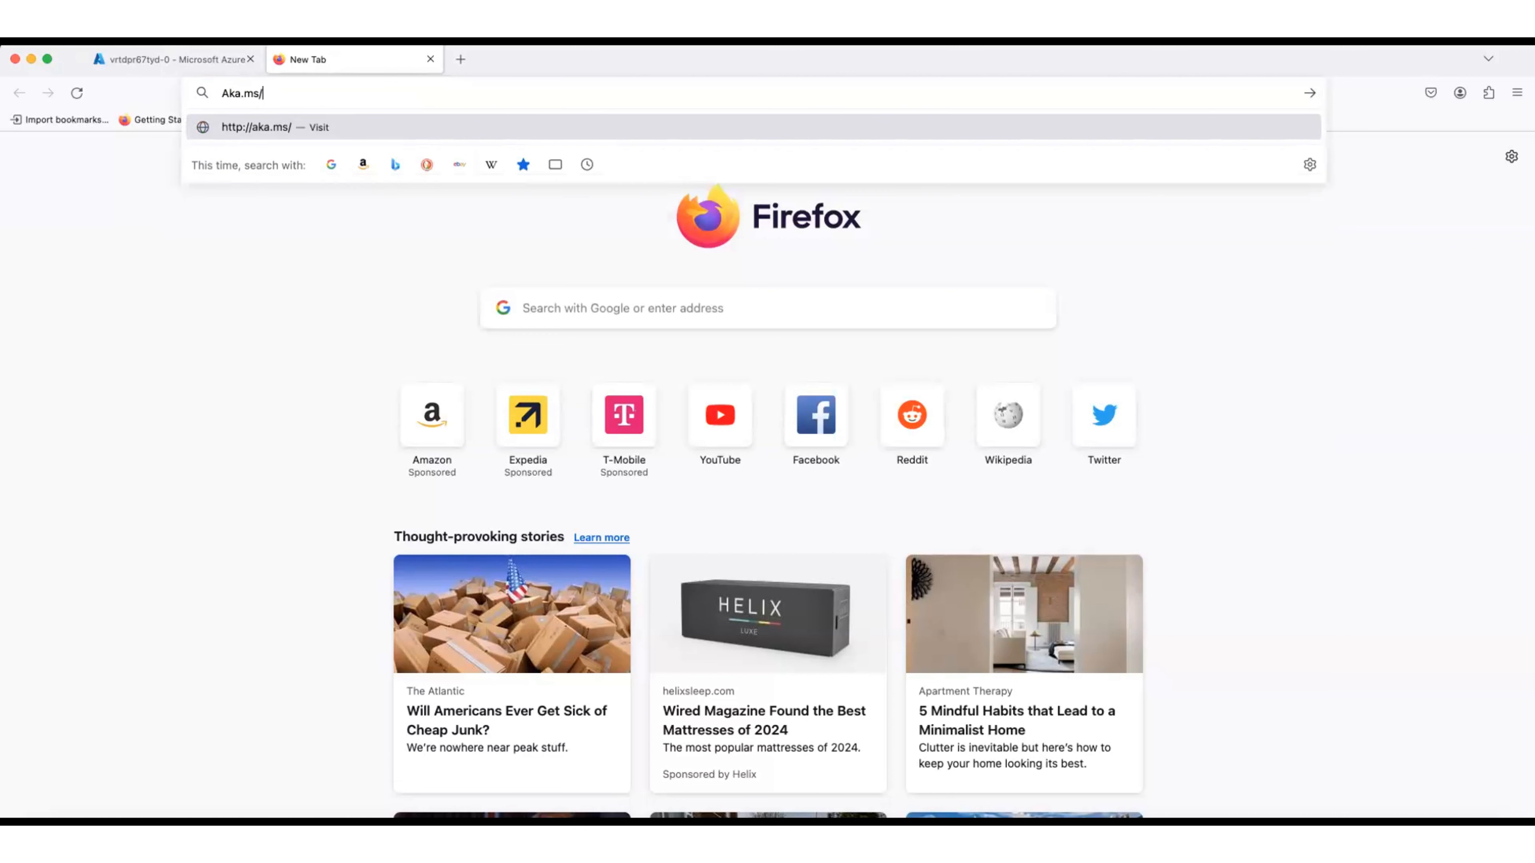
pyautogui.write('DWeb')
pyautogui.press('Return')
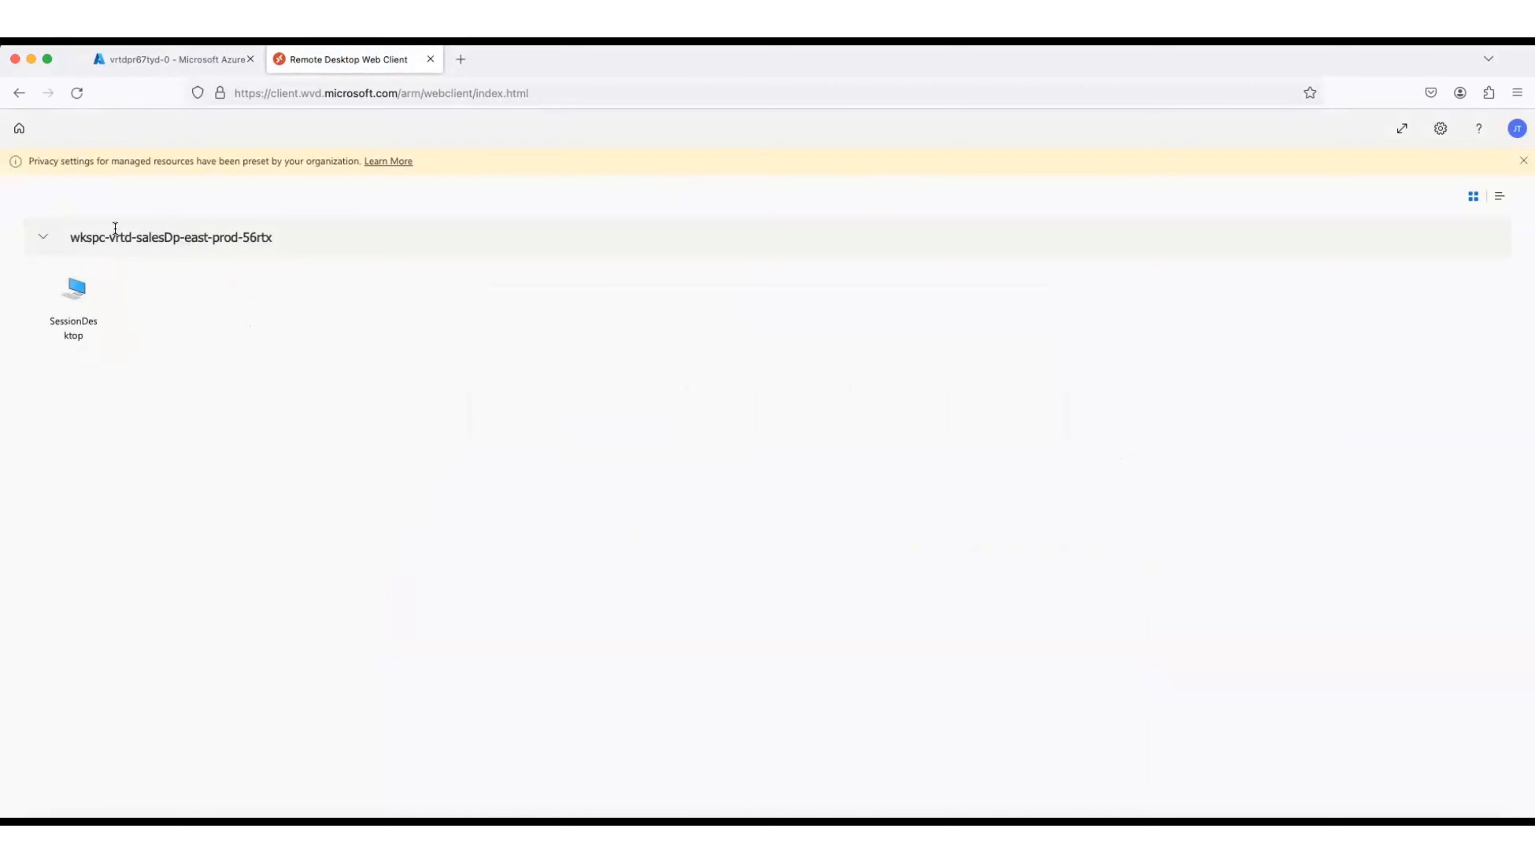
# Step: Dismiss the managed-resources privacy notice in the Remote Desktop Web Client
pyautogui.click(1522, 160)
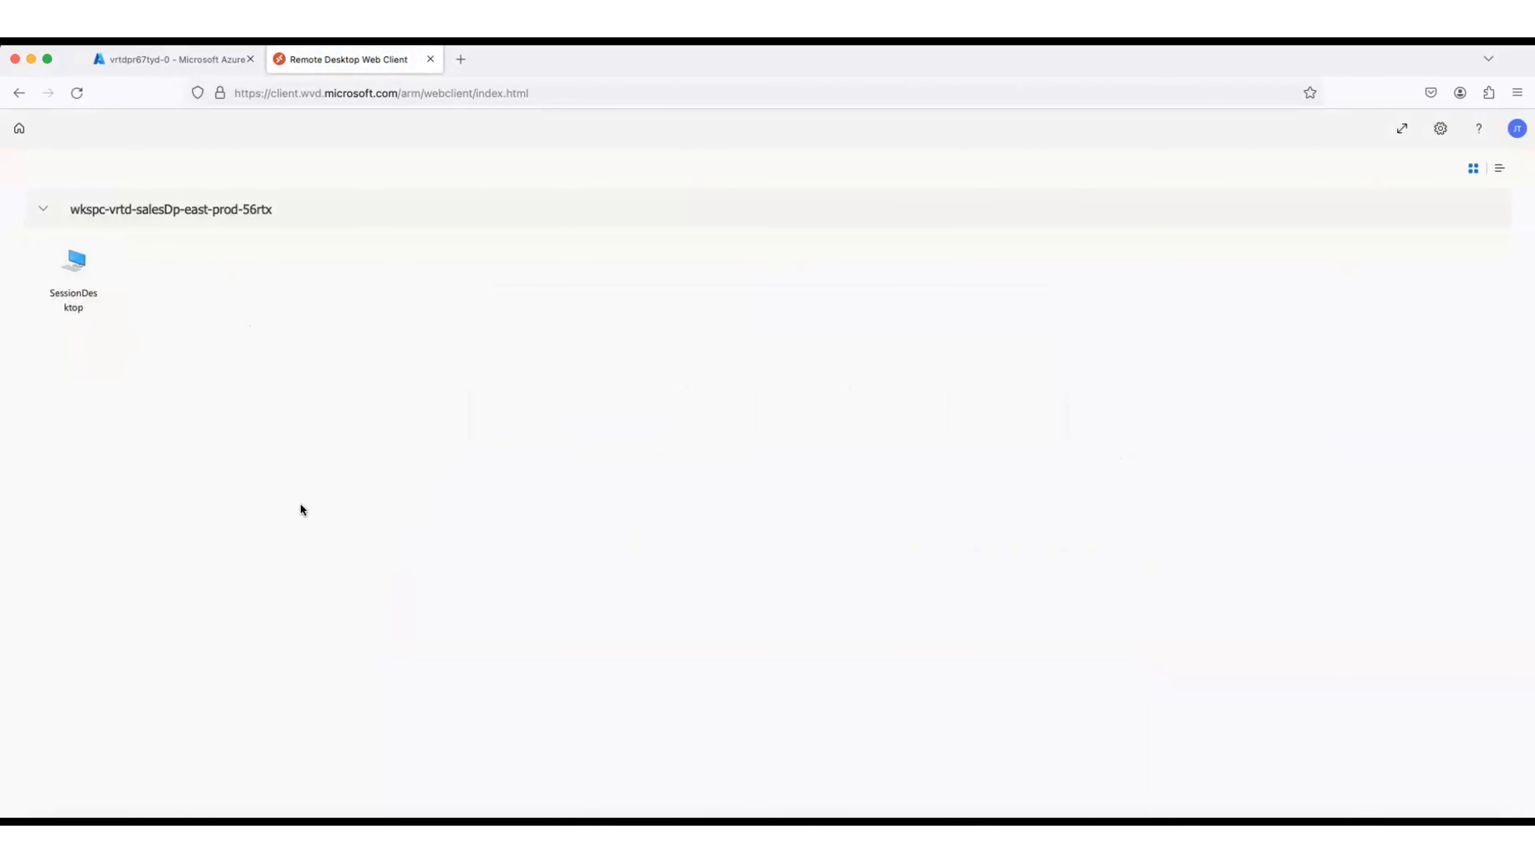
pyautogui.click(786, 816)
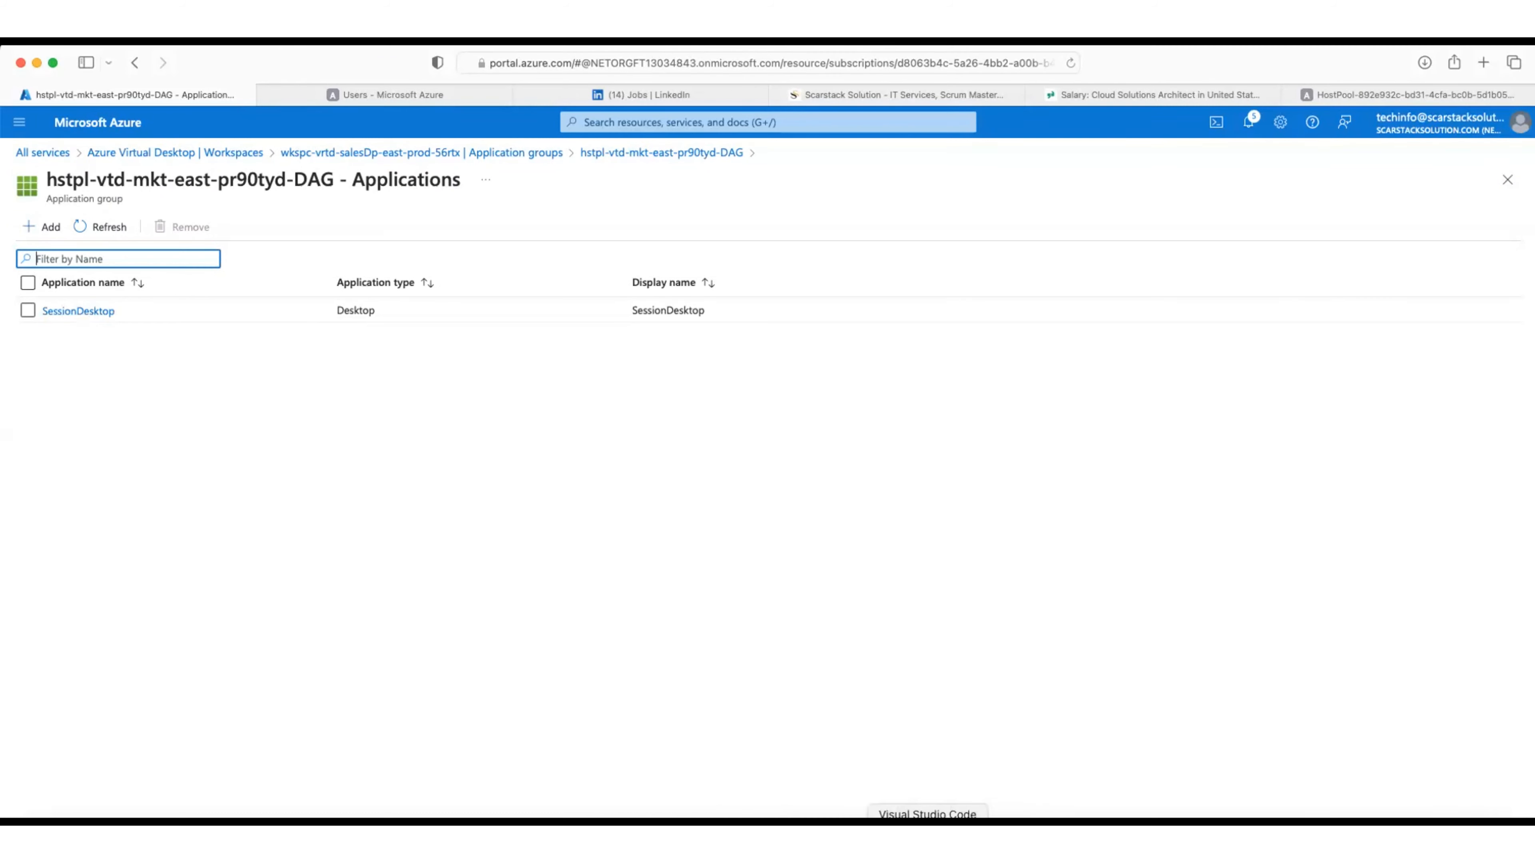
pyautogui.click(716, 816)
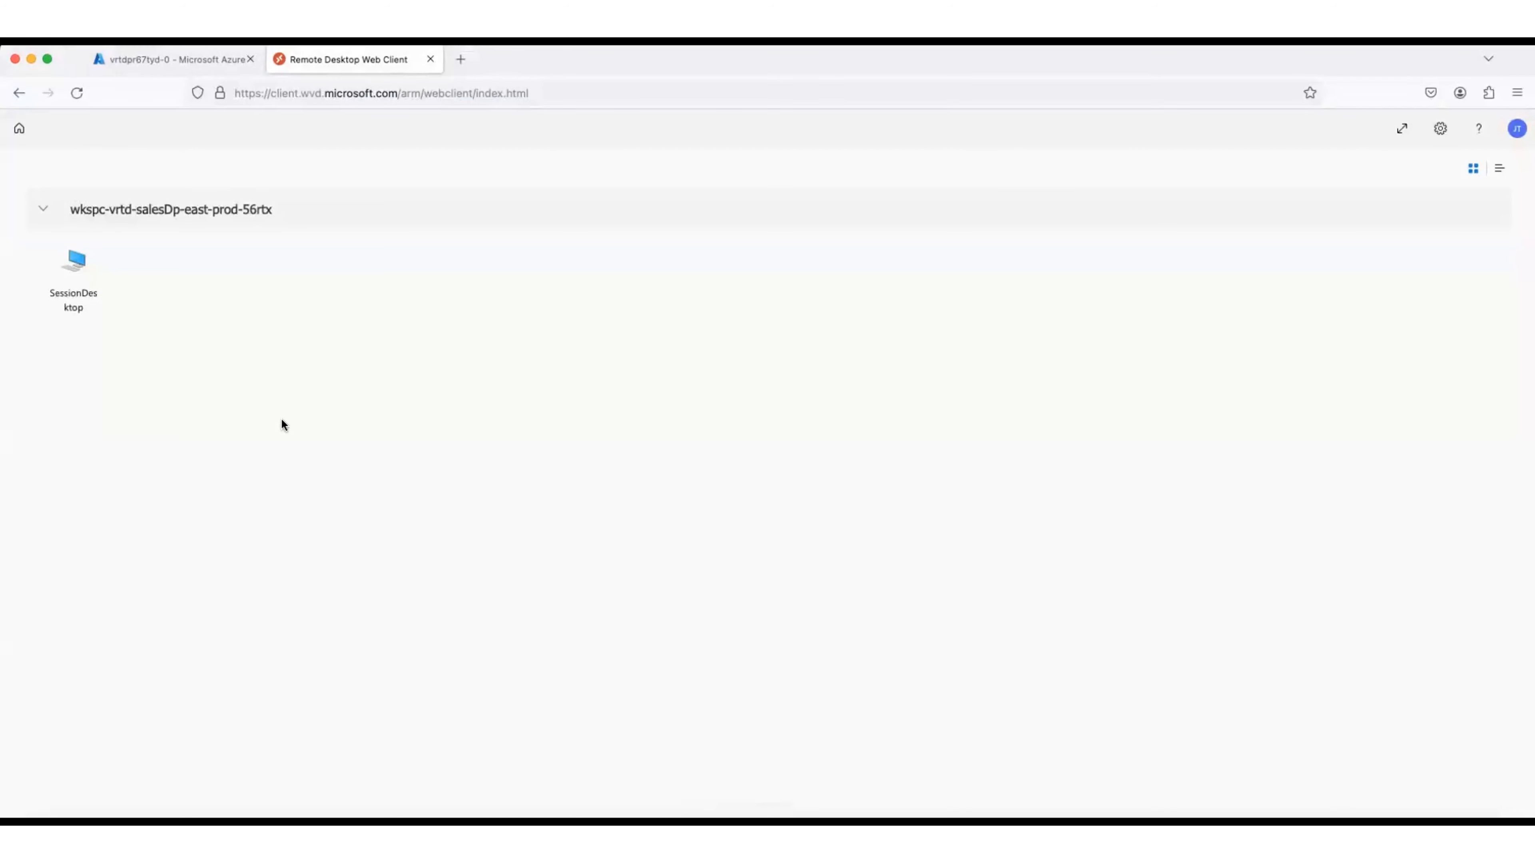
# Step: Launch SessionDesktop and allow clipboard and printer access for the session
pyautogui.click(80, 279)
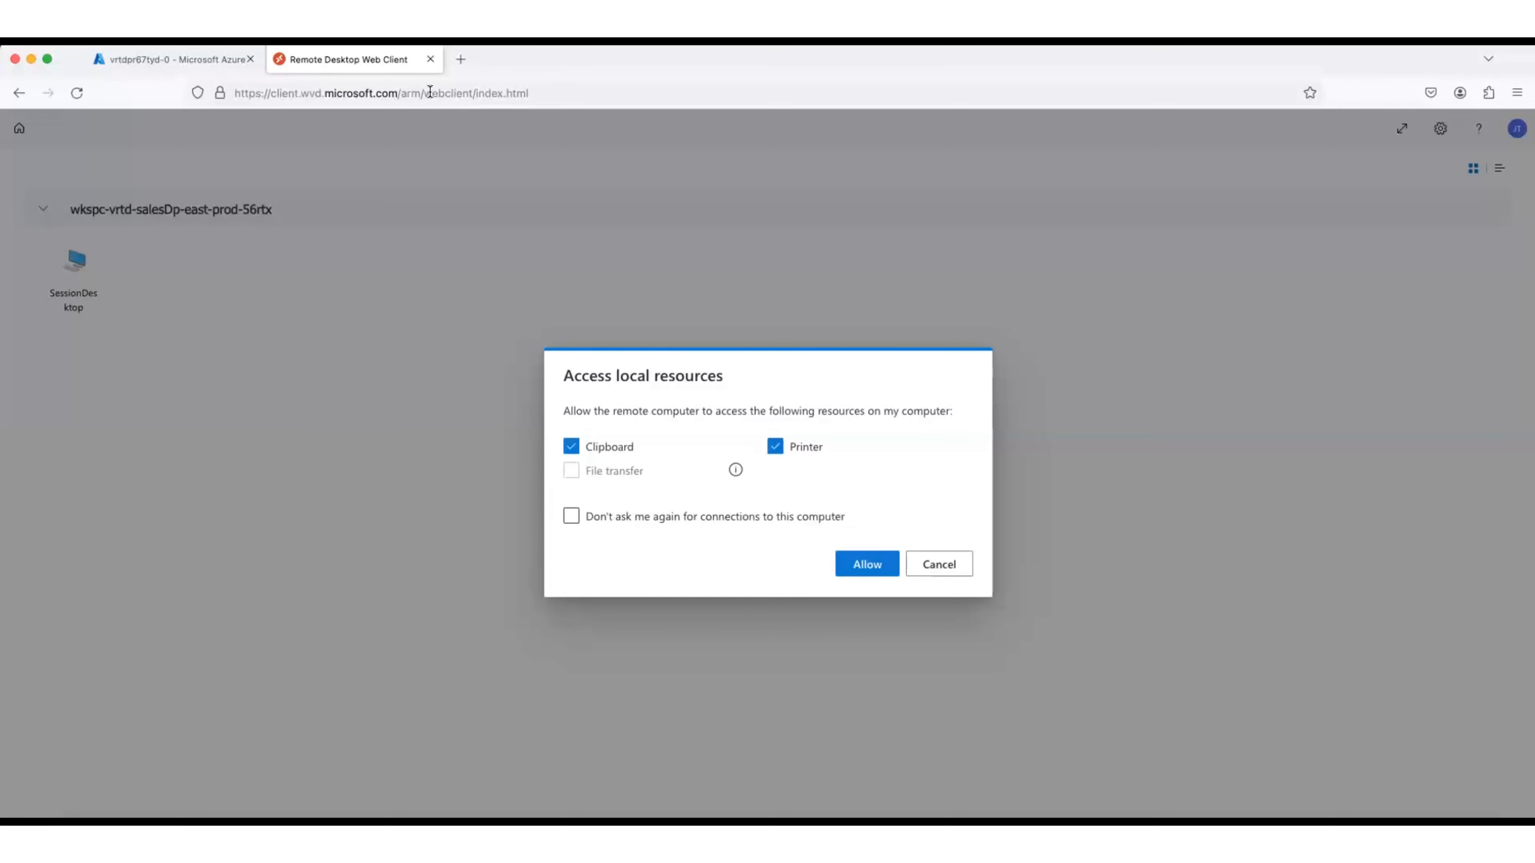
pyautogui.click(465, 89)
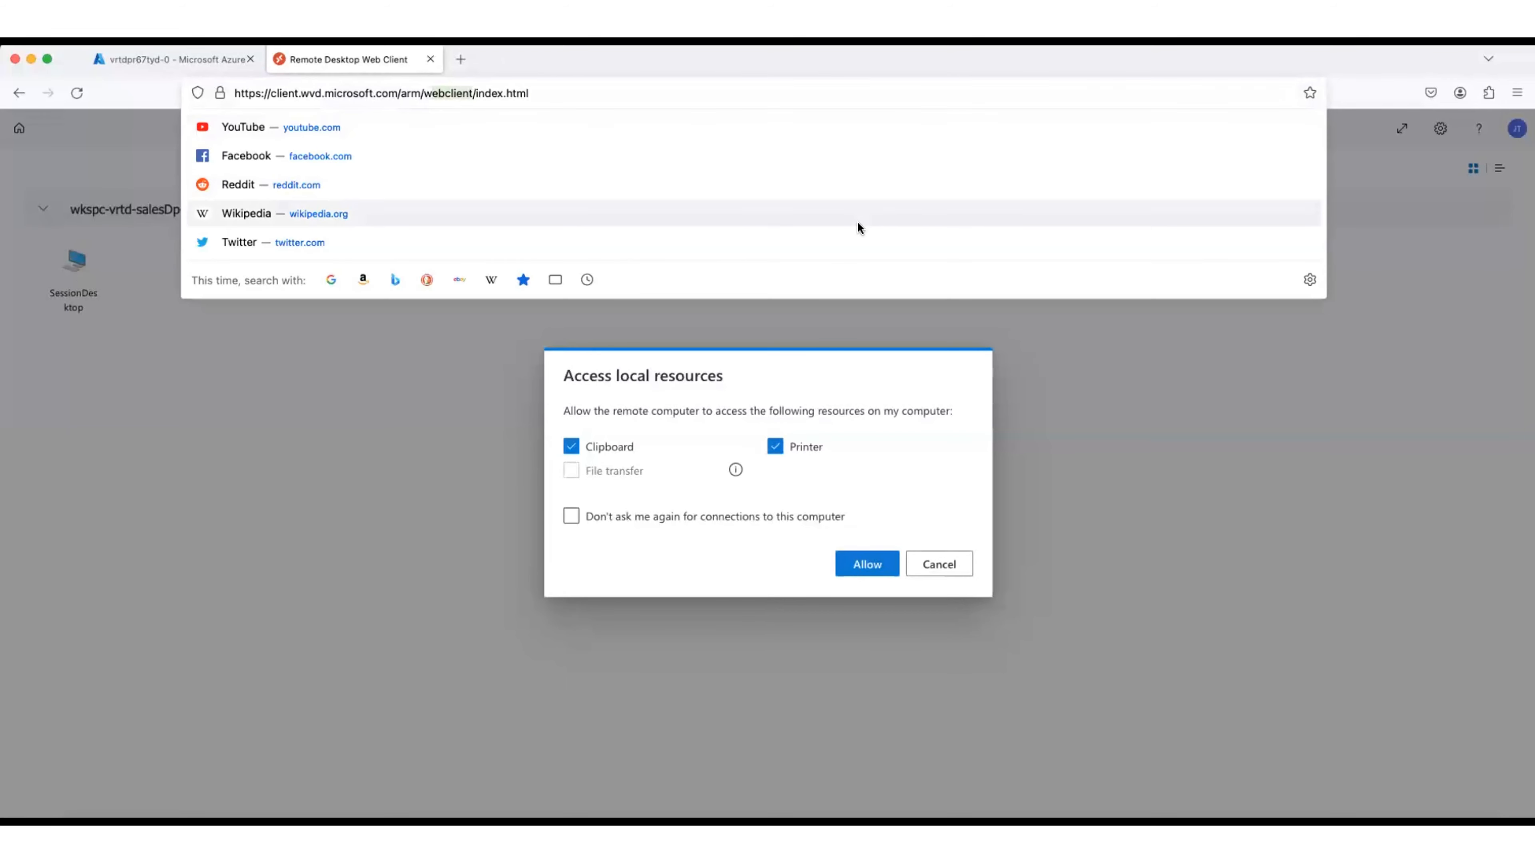
pyautogui.click(1134, 353)
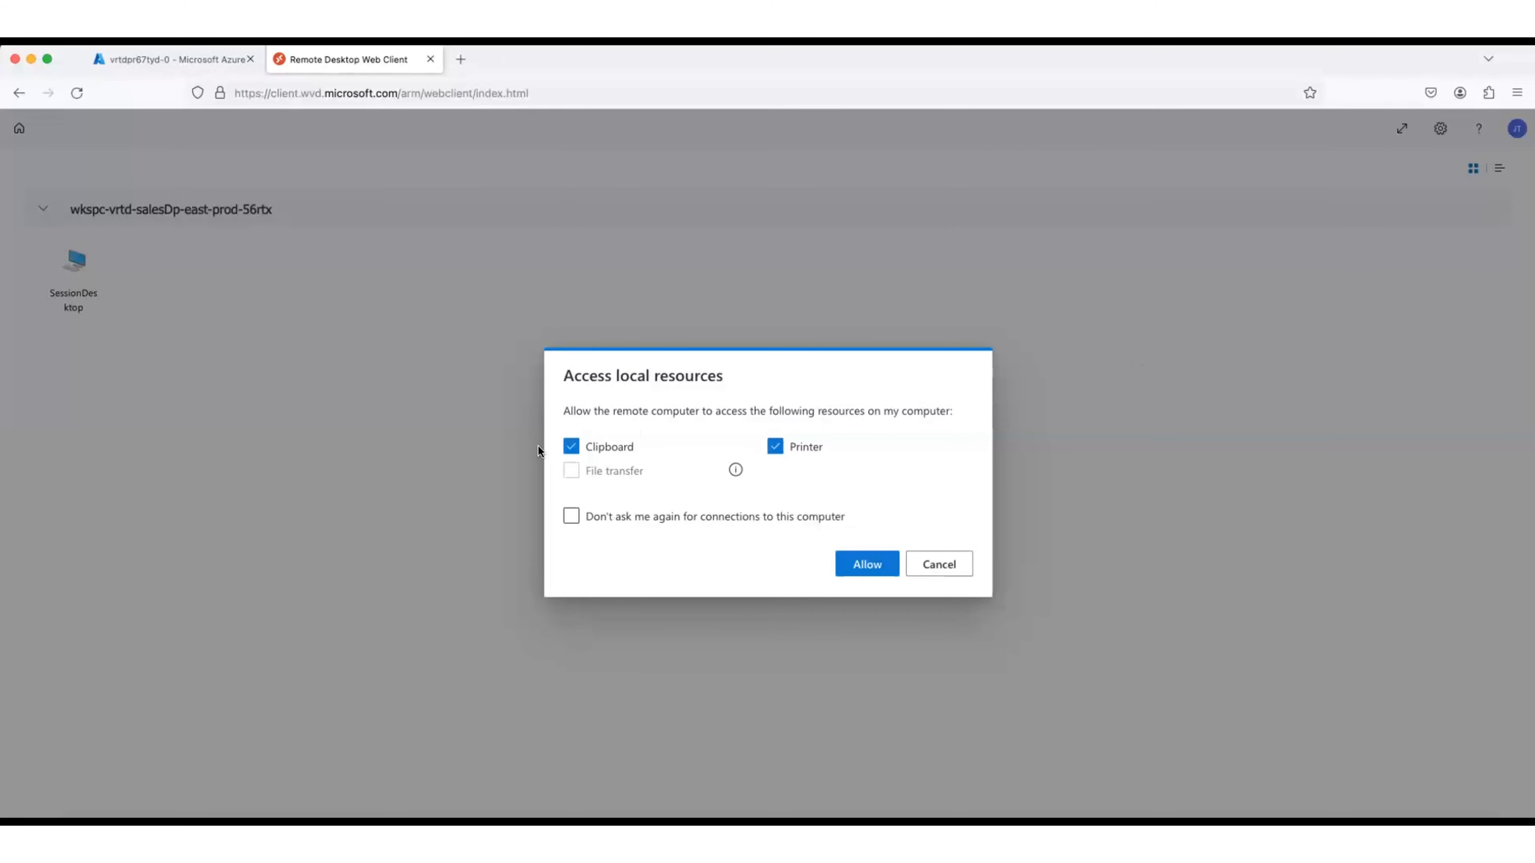
pyautogui.click(862, 564)
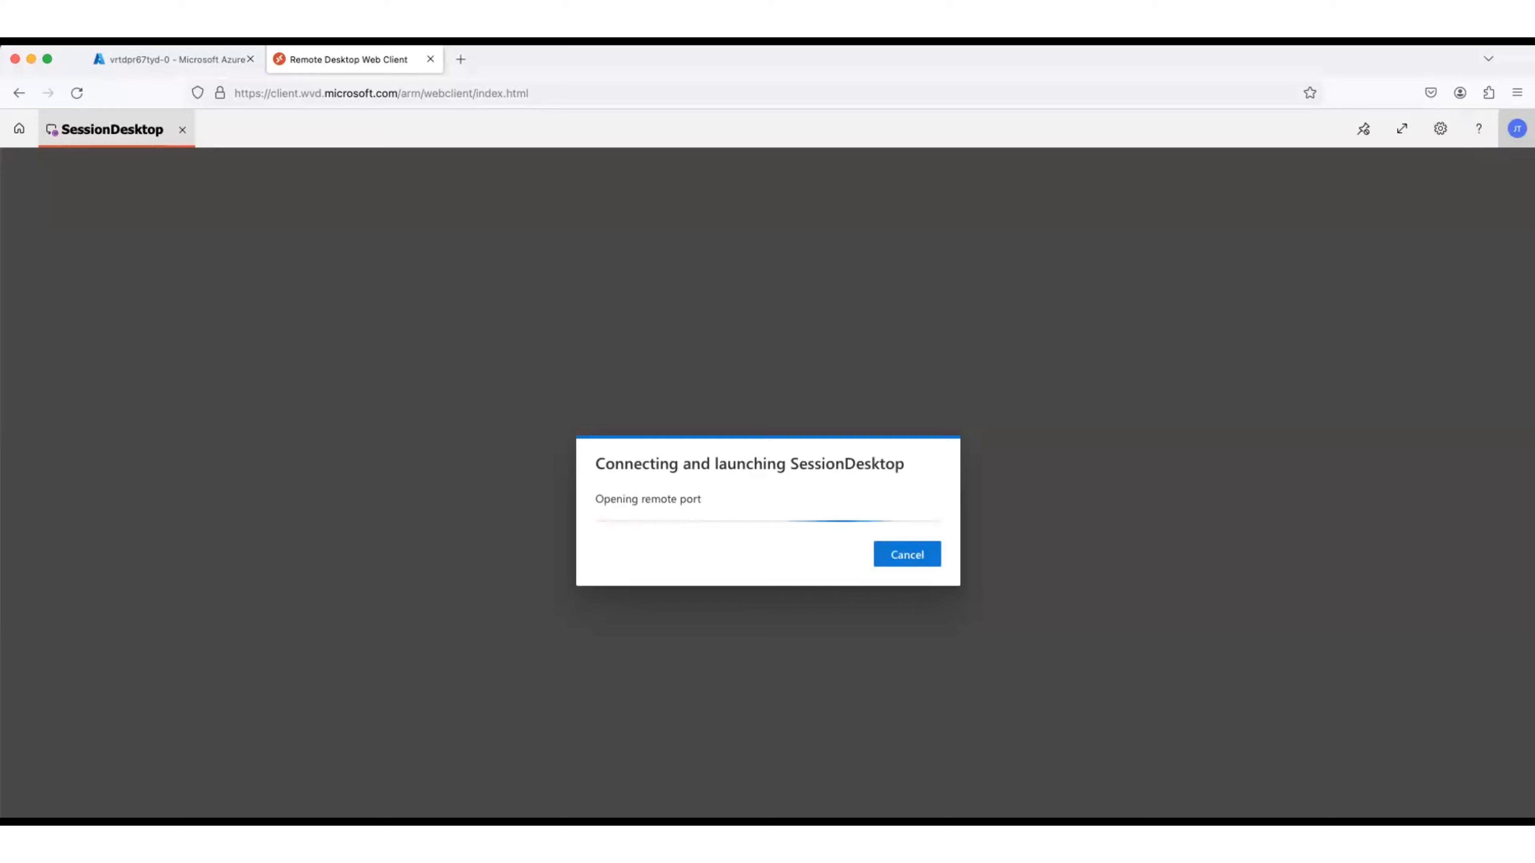
# Step: Confirm the prefilled username and enter the account password in the credentials prompt
pyautogui.click(1517, 129)
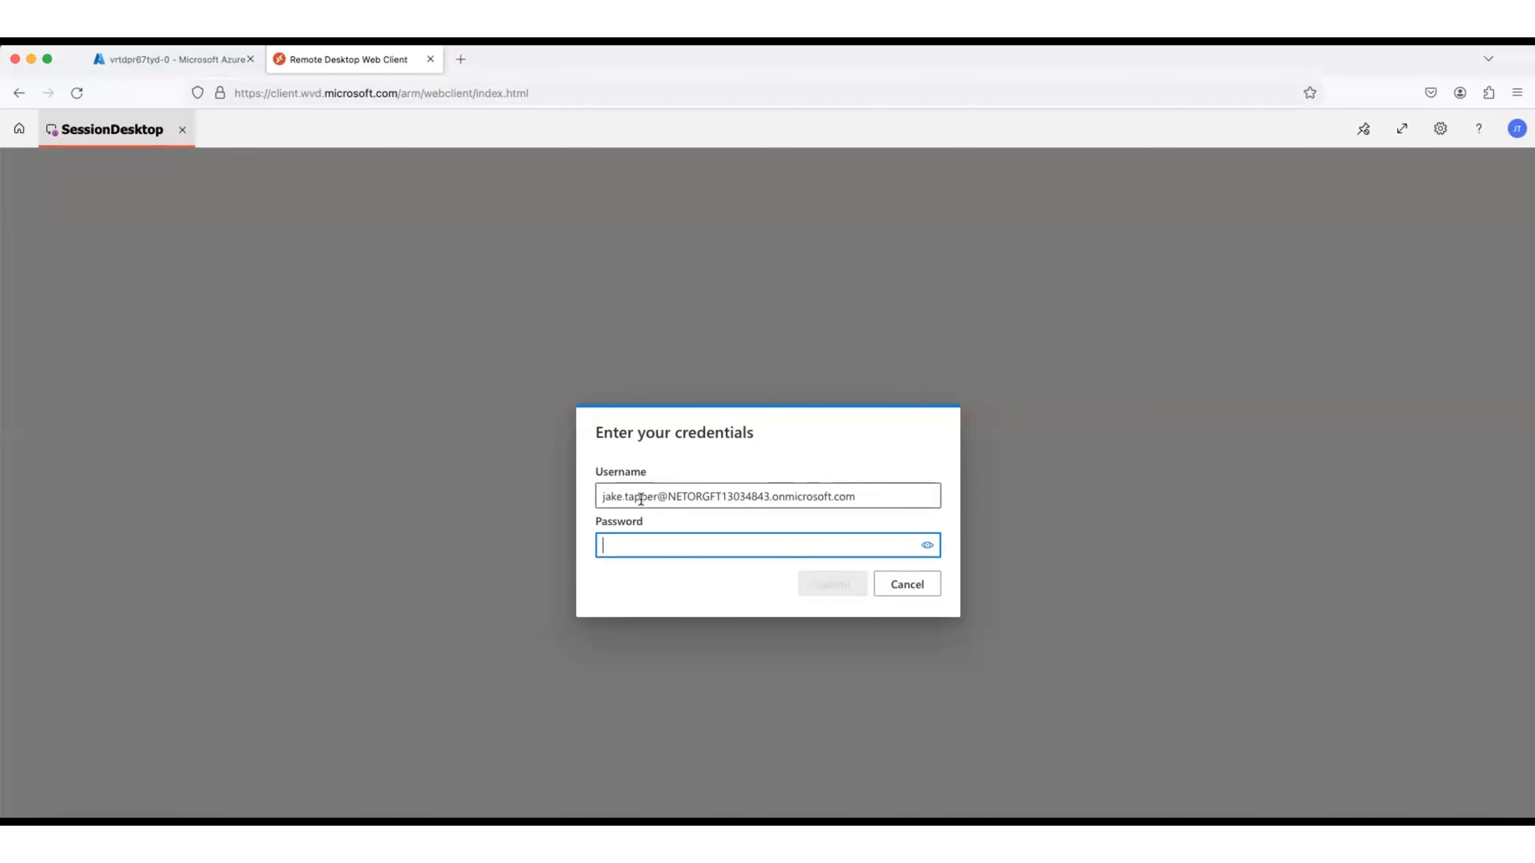
pyautogui.click(601, 497)
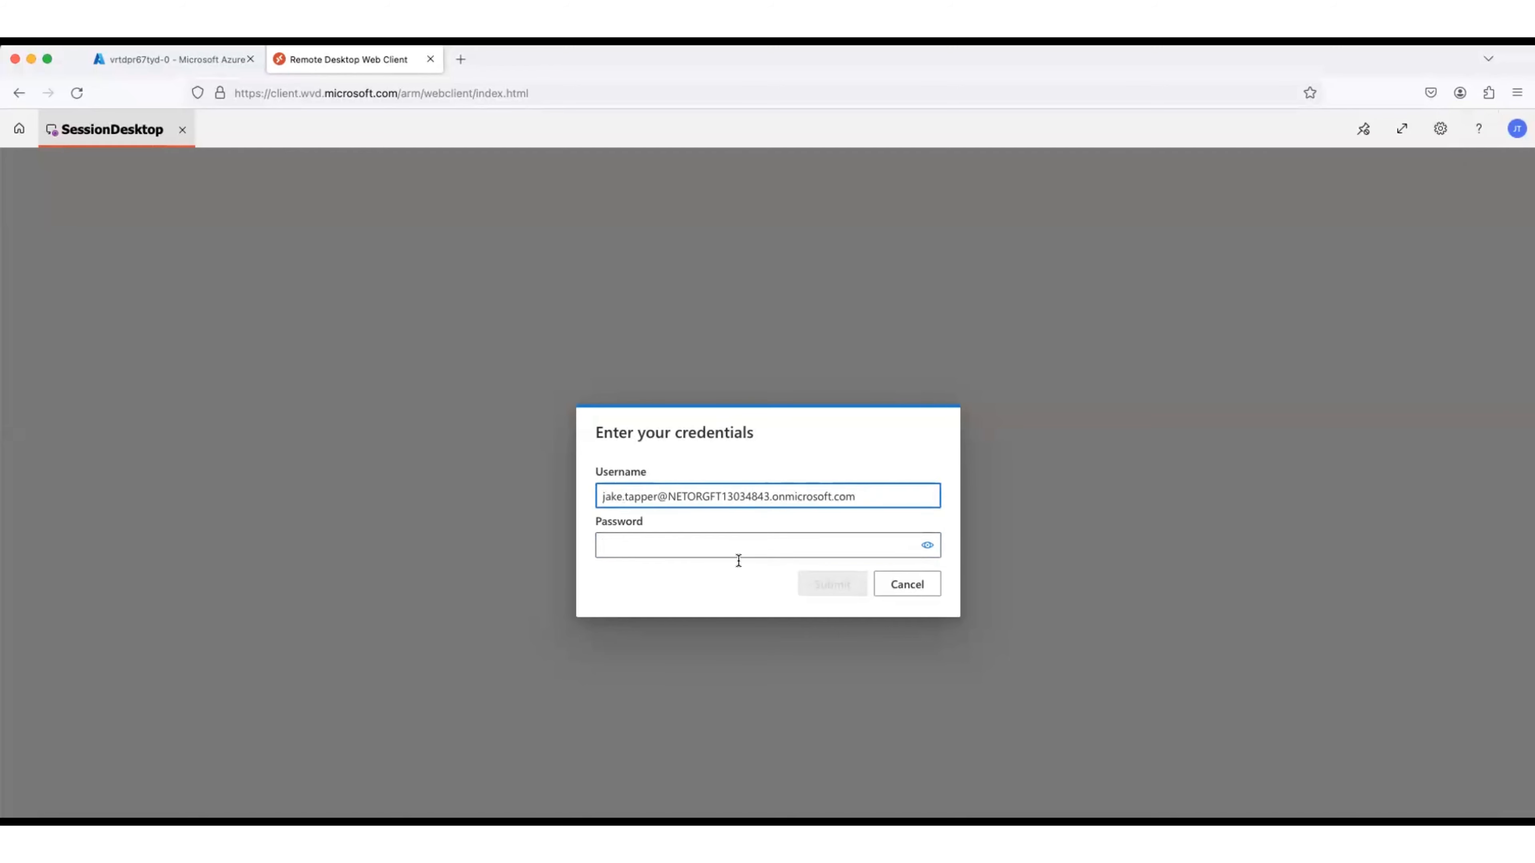
pyautogui.click(764, 548)
pyautogui.write('***')
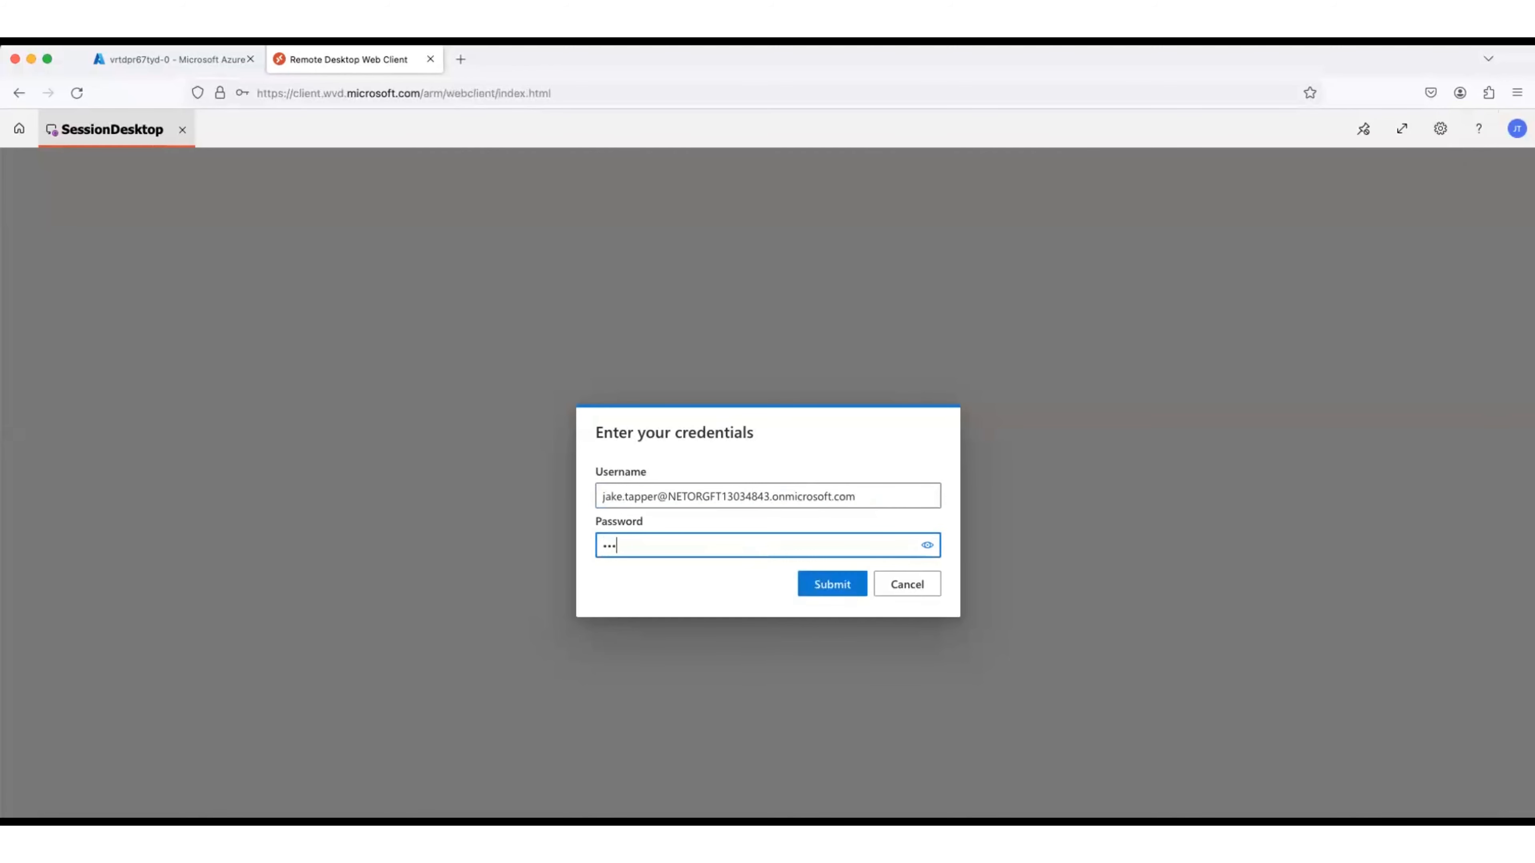